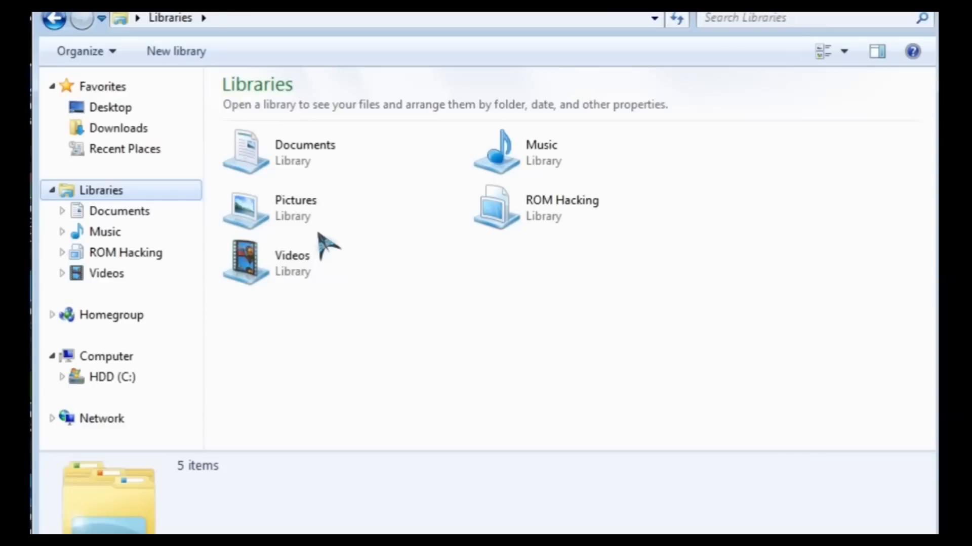
- Open a blank Notepad document over the Explorer window and write the line "Course Model - 3D model that you drive on"
{"action": "key", "text": "super"}
{"action": "left_click", "coordinate": [228, 228]}
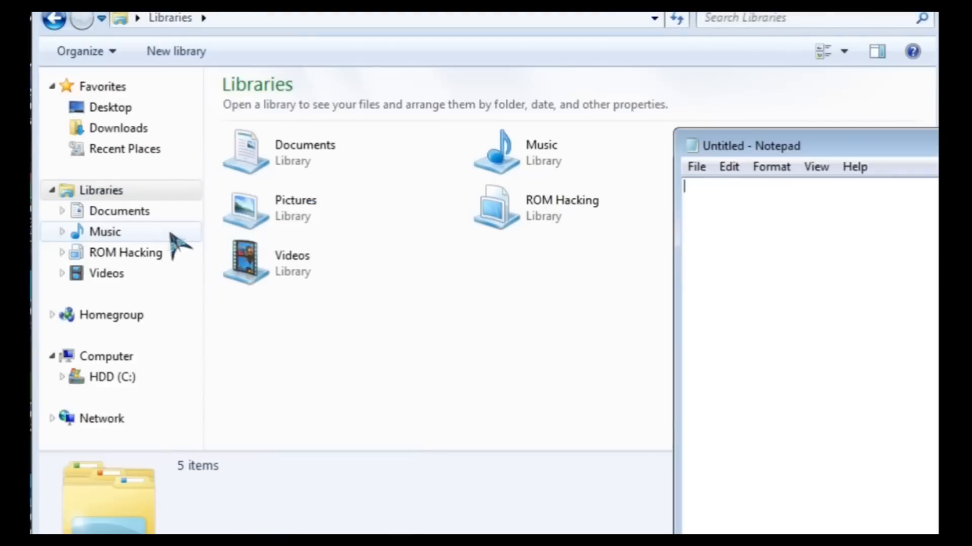
{"action": "left_click_drag", "start_coordinate": [868, 152], "coordinate": [402, 26]}
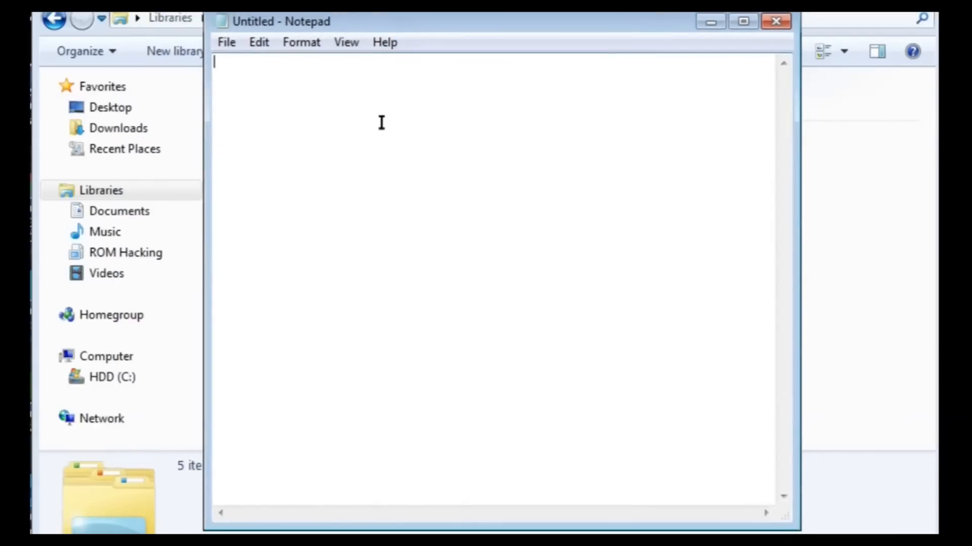
{"action": "type", "text": "Course Model - "}
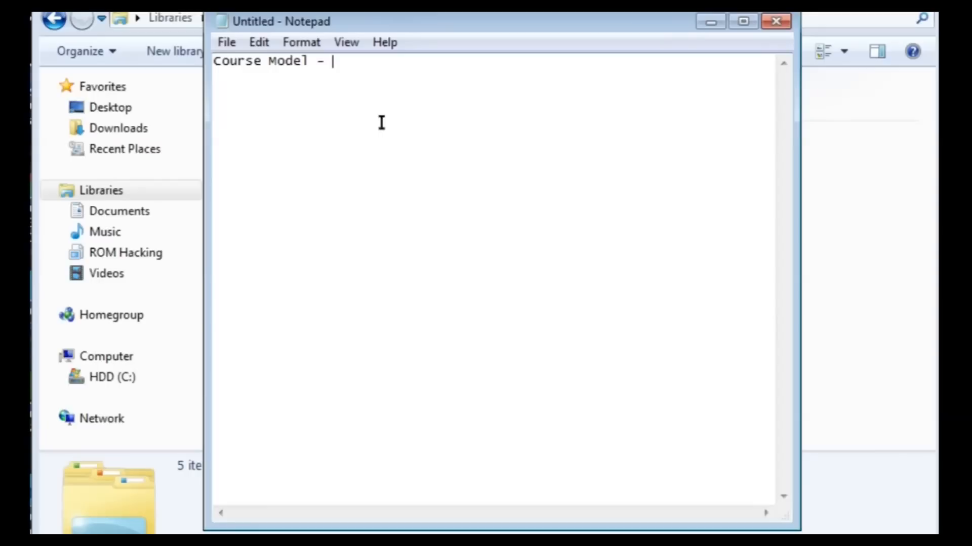
{"action": "type", "text": "3D model that you"}
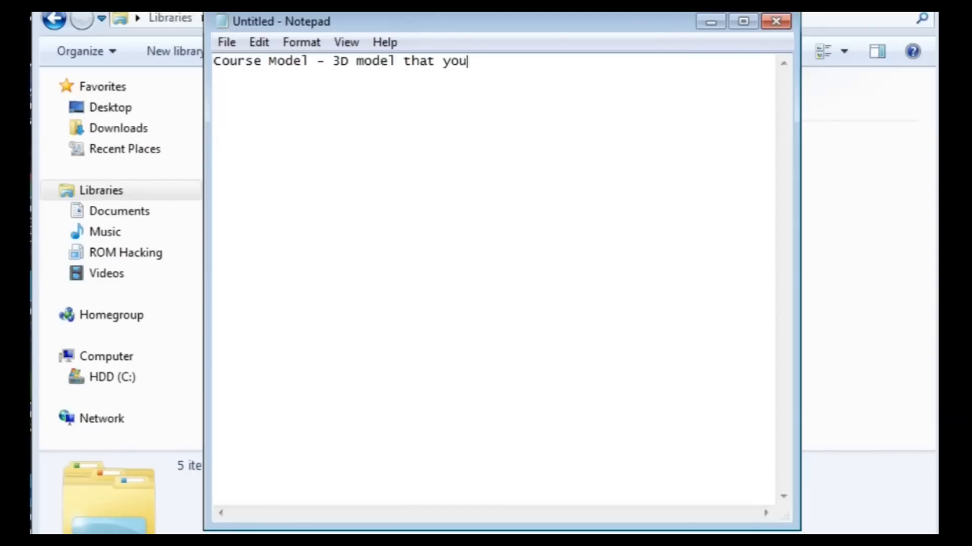
{"action": "type", "text": " drive on"}
- Add a second line to the notes reading "Textures - Feel and color"
{"action": "key", "text": "Return"}
{"action": "type", "text": "Text"}
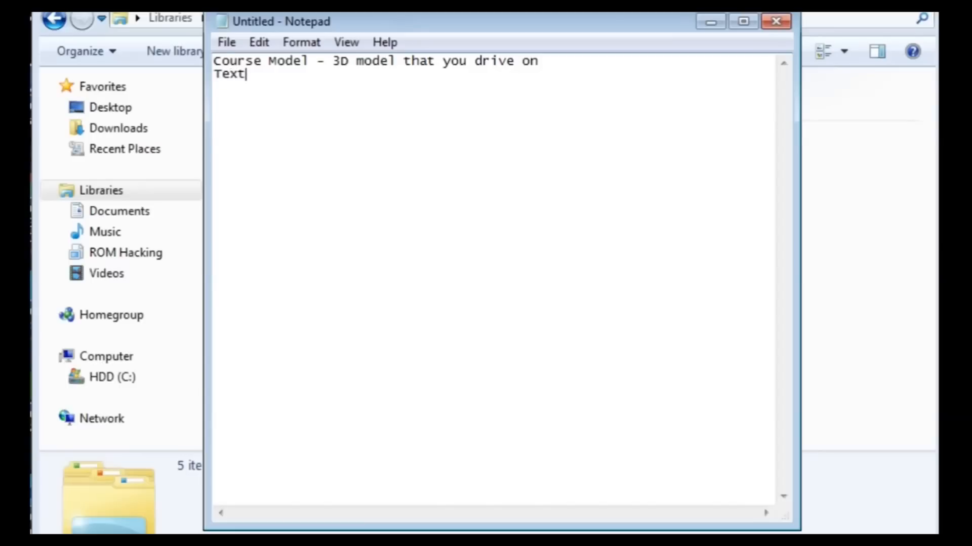
{"action": "type", "text": "ures -"}
{"action": "type", "text": "Feel and color"}
- Add a third line to the notes reading "KCL - Tells the game about collisions"
{"action": "key", "text": "Return"}
{"action": "type", "text": "KC"}
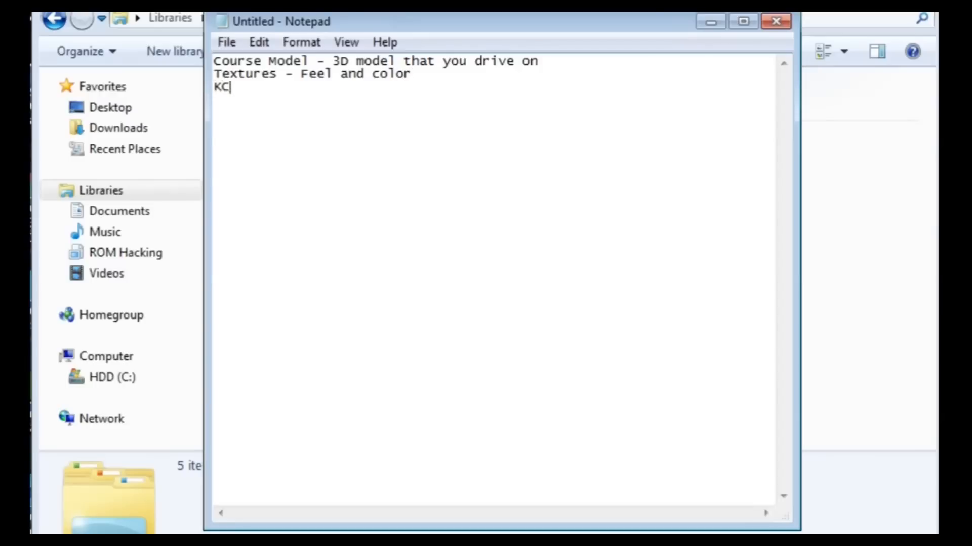
{"action": "type", "text": "L - Tells the game"}
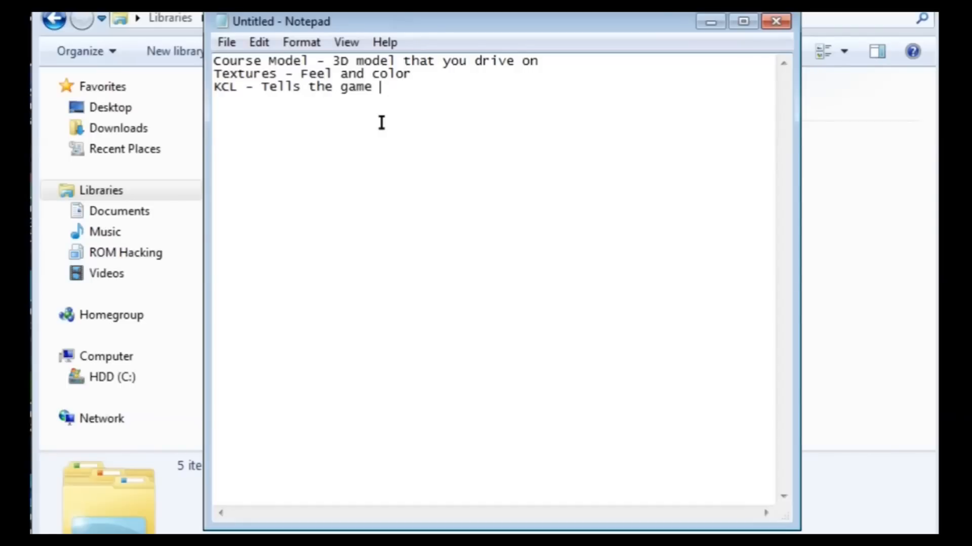
{"action": "type", "text": "about collsions"}
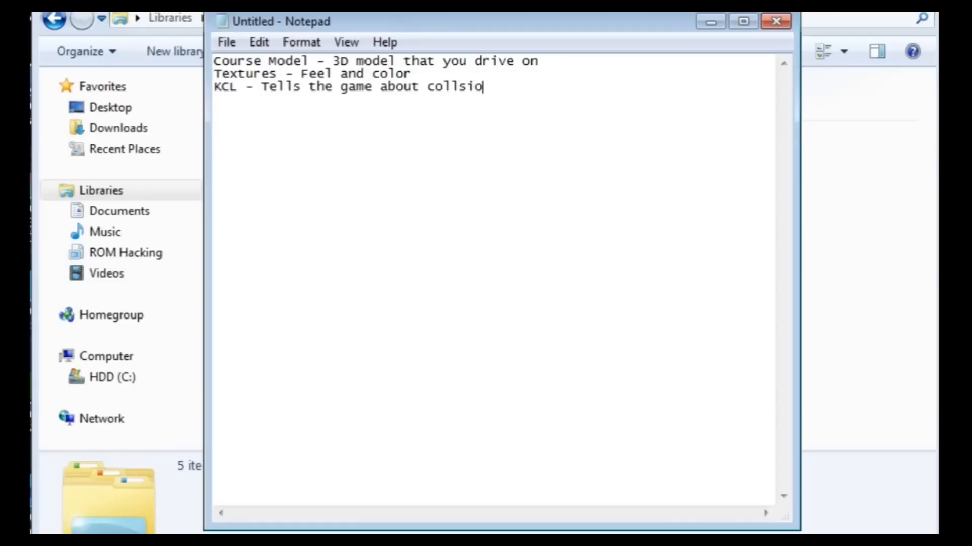
{"action": "key", "text": "Return"}
{"action": "left_click", "coordinate": [458, 88]}
{"action": "type", "text": "i"}
{"action": "left_click", "coordinate": [698, 195]}
- Begin a fourth line in the notes with "KMP - "
{"action": "type", "text": "KMP-"}
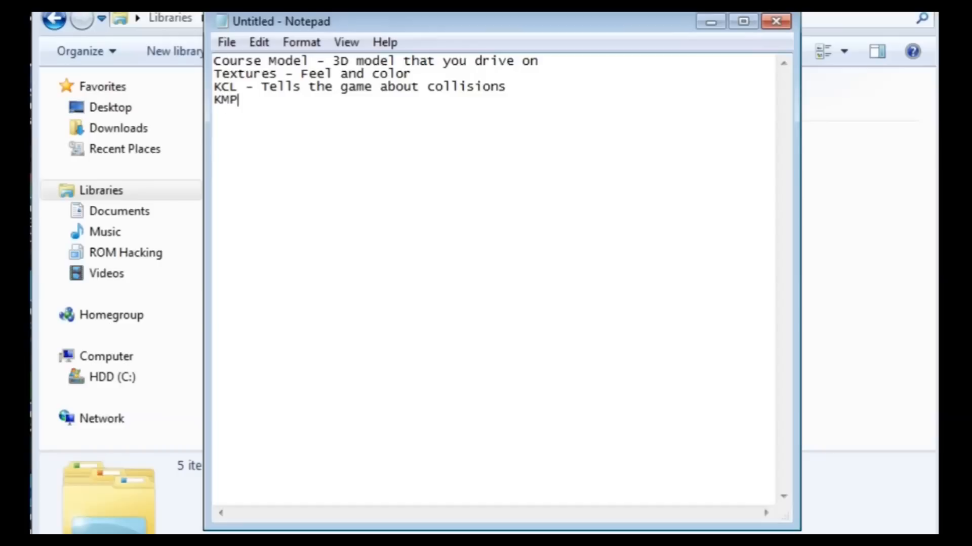
{"action": "key", "text": "BackSpace"}
{"action": "type", "text": "-"}
{"action": "key", "text": "ctrl+a"}
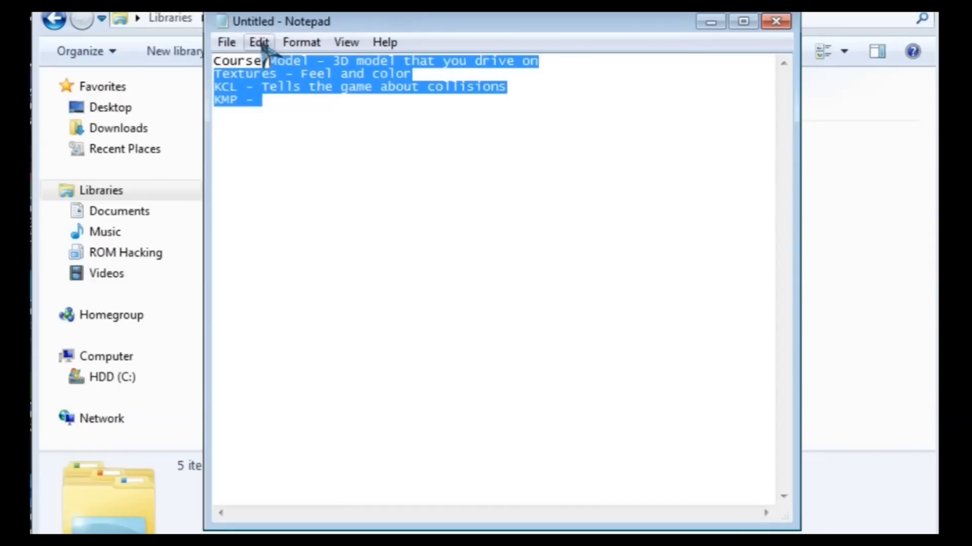
{"action": "left_click", "coordinate": [259, 42]}
{"action": "left_click", "coordinate": [215, 64]}
{"action": "left_click_drag", "start_coordinate": [215, 63], "coordinate": [330, 60]}
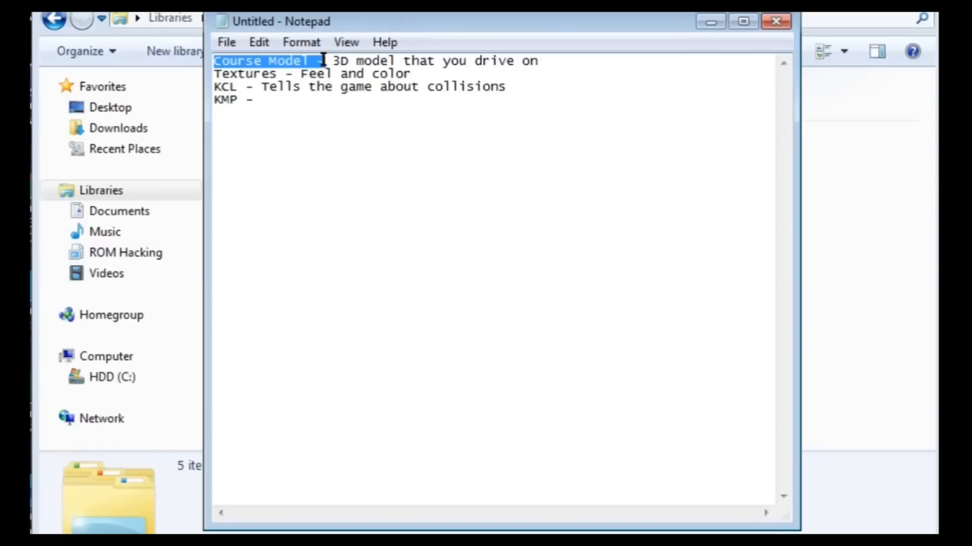
{"action": "left_click", "coordinate": [274, 169]}
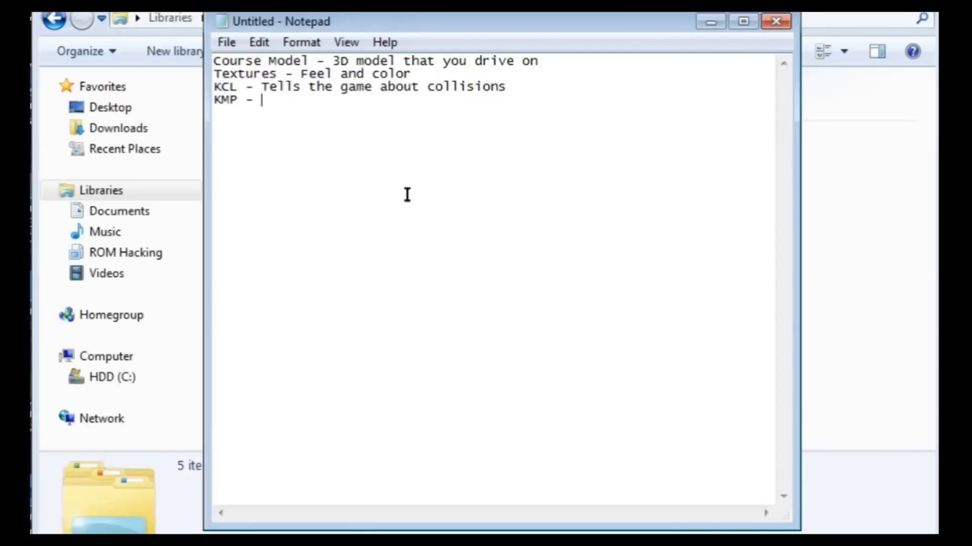
- Complete the KMP line with "OoB, respawn points, lap counts, etc"
{"action": "type", "text": "OoB, respa"}
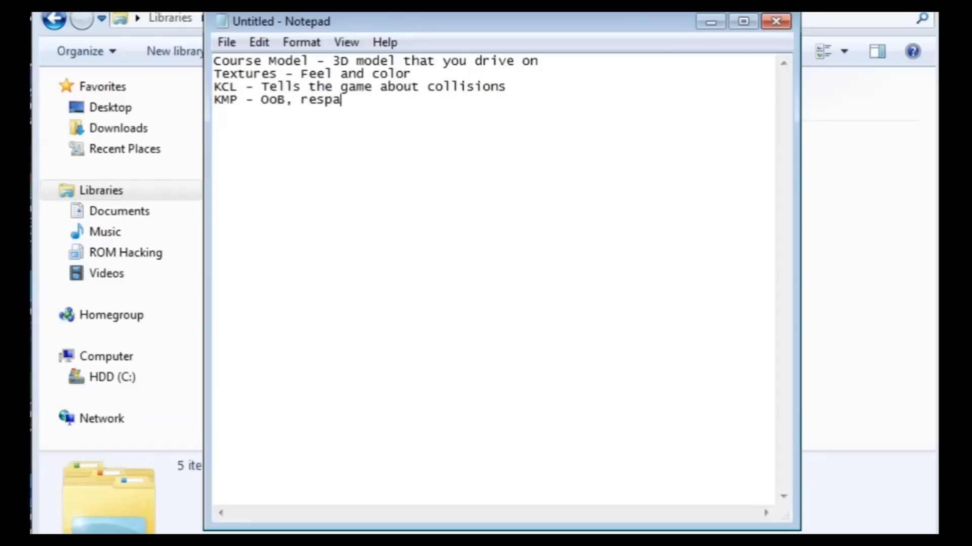
{"action": "type", "text": "wn points,"}
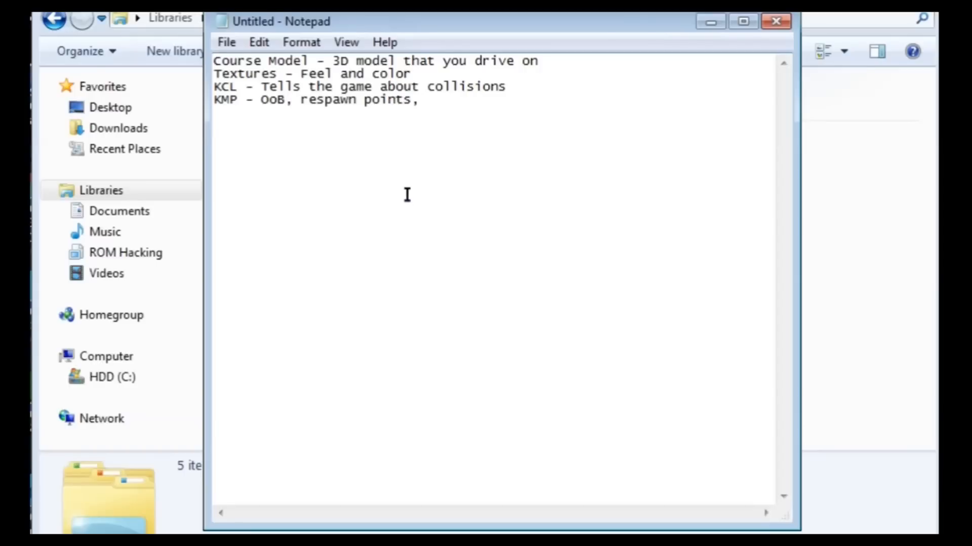
{"action": "type", "text": "lap counts, etc"}
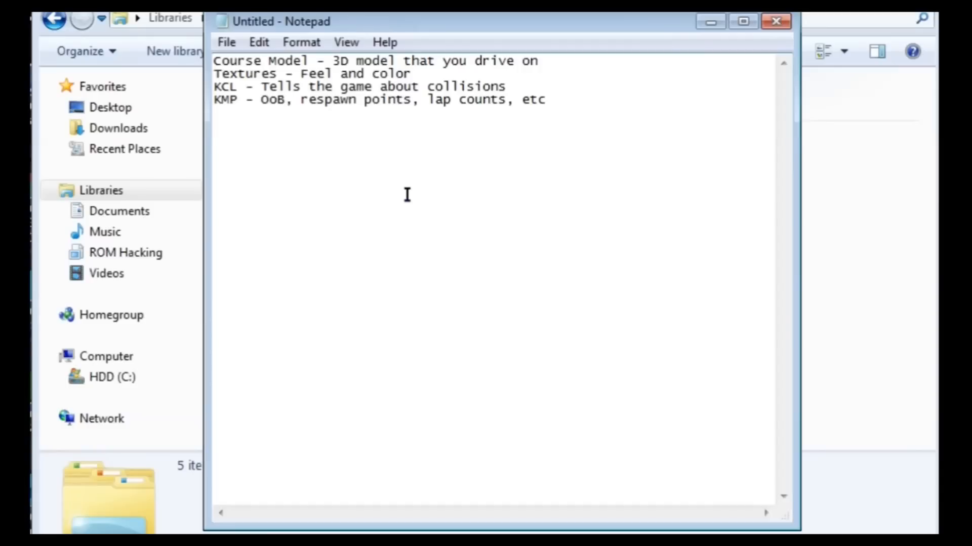
{"action": "left_click_drag", "start_coordinate": [621, 180], "coordinate": [520, 182]}
{"action": "left_click", "coordinate": [520, 182]}
{"action": "left_click_drag", "start_coordinate": [308, 61], "coordinate": [215, 61]}
{"action": "left_click", "coordinate": [297, 60]}
- Put the notes away and open the Course folder inside Fresh RomFS in the ROM Hacking library
{"action": "left_click", "coordinate": [730, 2]}
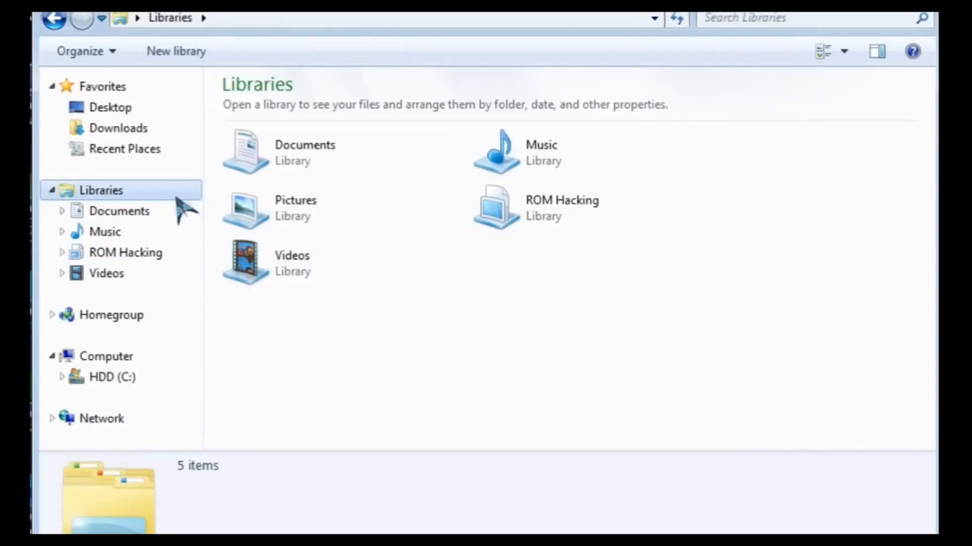
{"action": "left_click", "coordinate": [164, 252]}
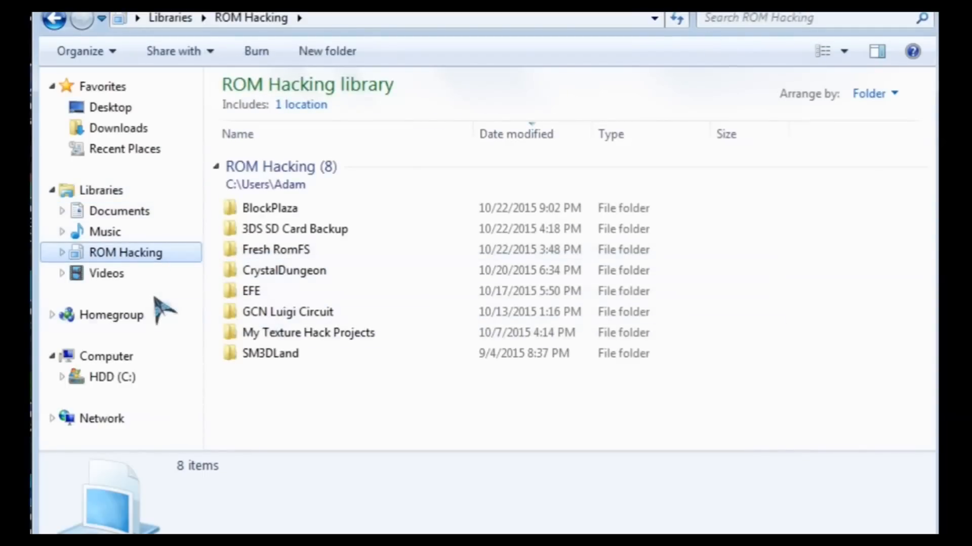
{"action": "double_click", "coordinate": [299, 251]}
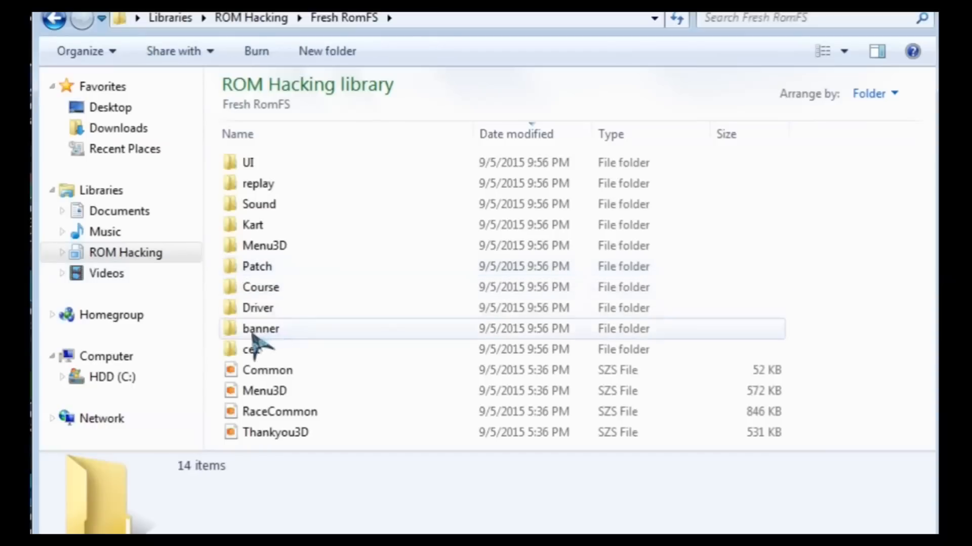
{"action": "left_click_drag", "start_coordinate": [820, 152], "coordinate": [448, 436]}
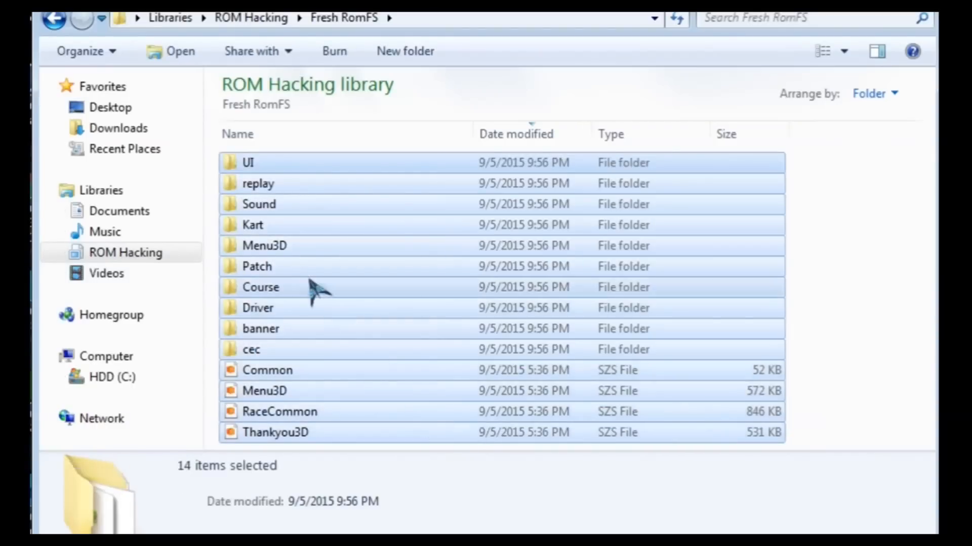
{"action": "left_click", "coordinate": [339, 19]}
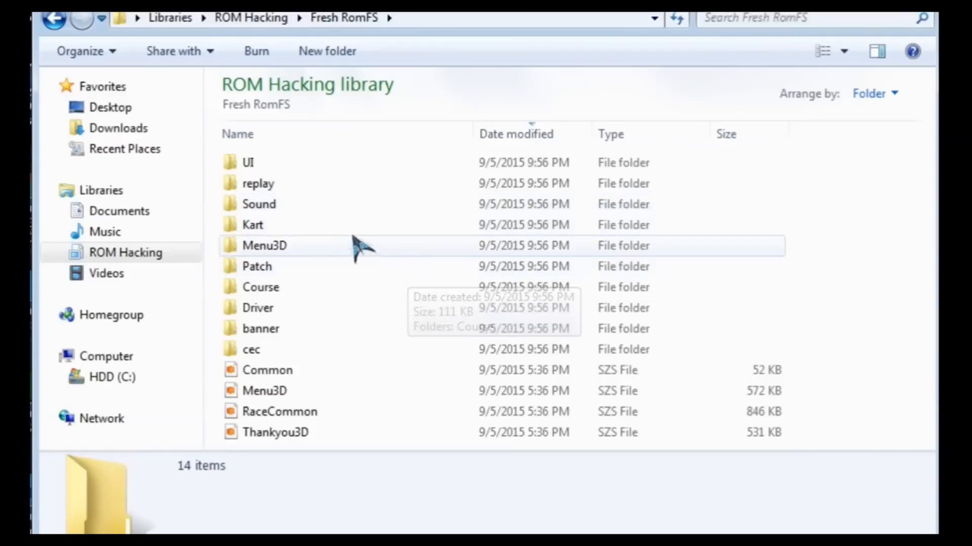
{"action": "double_click", "coordinate": [282, 288]}
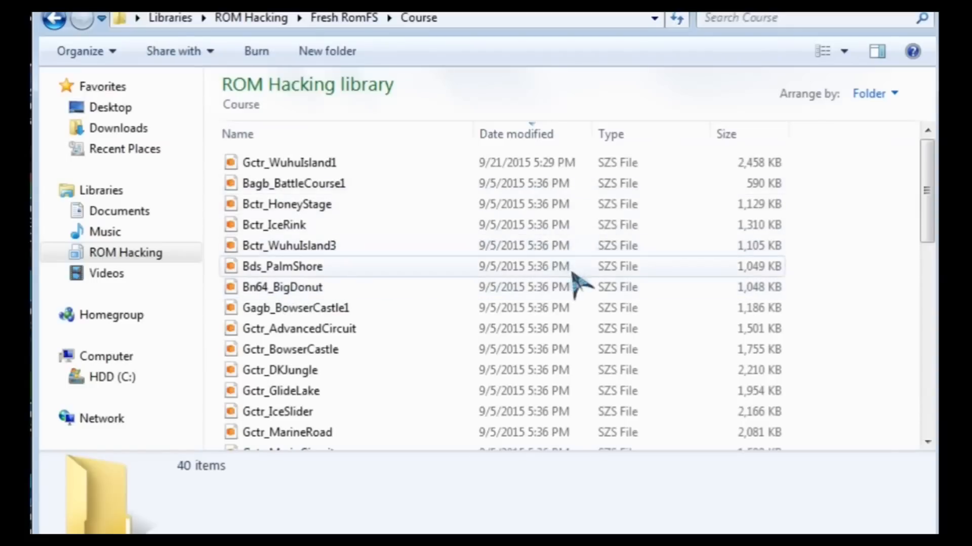
- Look through the SZS course files in the Course folder of Fresh RomFS
{"action": "left_click", "coordinate": [476, 165]}
{"action": "scroll", "coordinate": [460, 334], "scroll_direction": "down", "scroll_amount": 7}
{"action": "scroll", "coordinate": [460, 334], "scroll_direction": "down", "scroll_amount": 3}
{"action": "left_click_drag", "start_coordinate": [927, 405], "coordinate": [850, 202]}
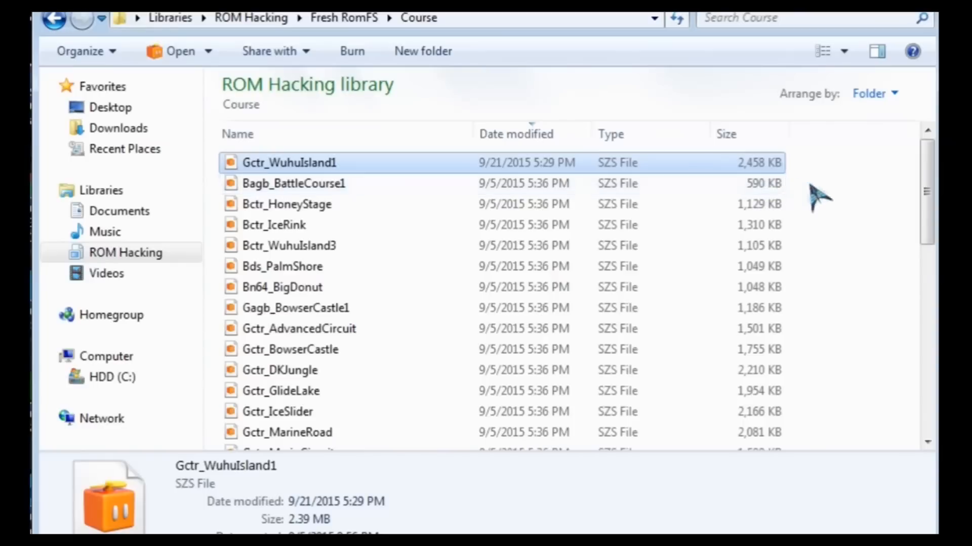
{"action": "left_click", "coordinate": [833, 210]}
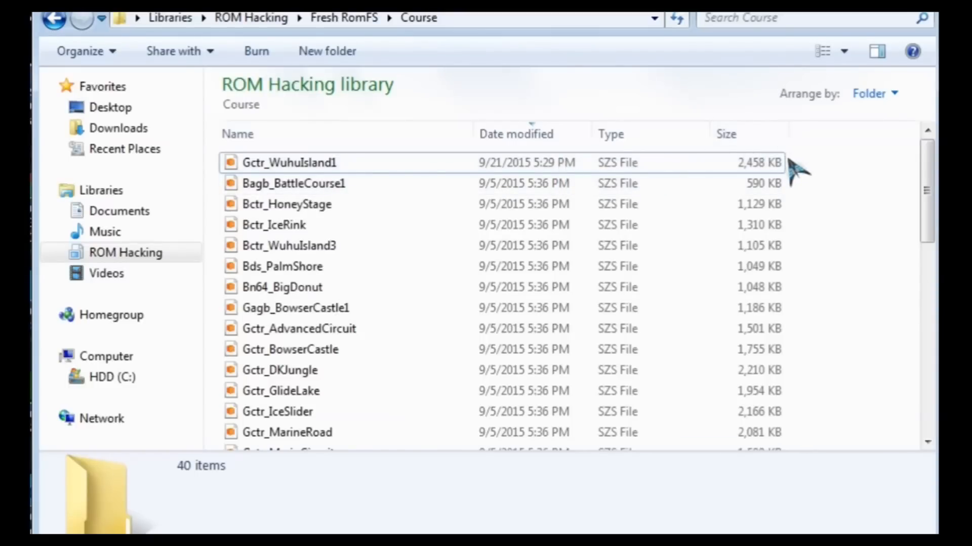
{"action": "left_click_drag", "start_coordinate": [789, 160], "coordinate": [805, 175]}
{"action": "left_click", "coordinate": [377, 19]}
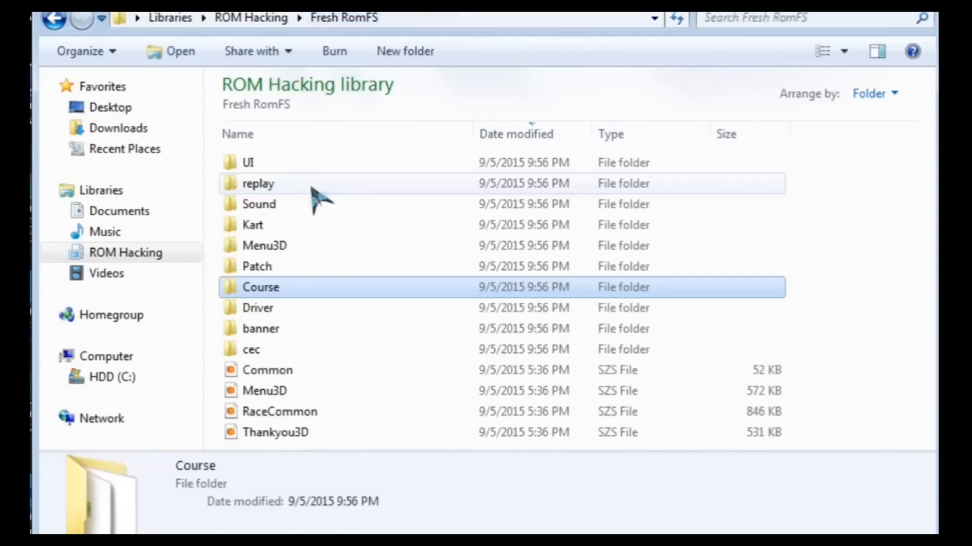
{"action": "double_click", "coordinate": [278, 286]}
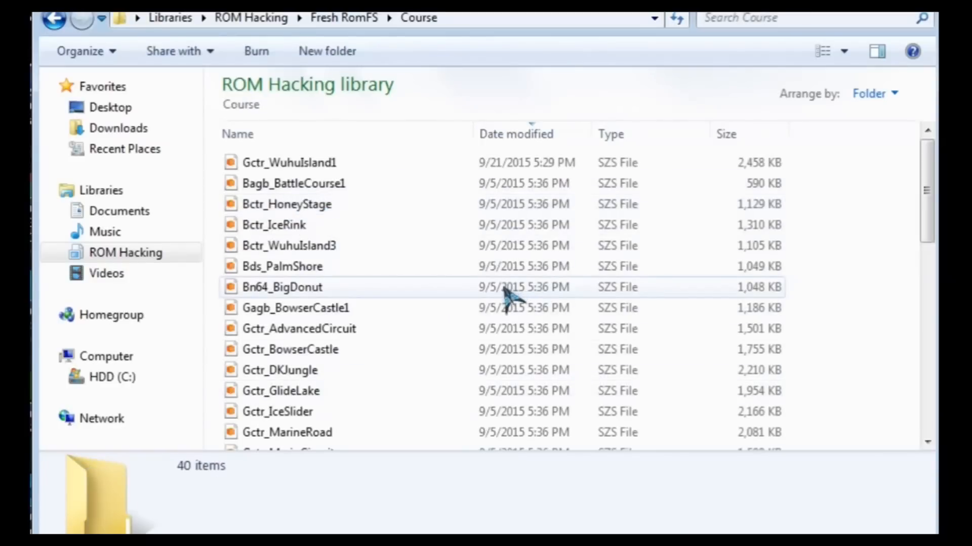
{"action": "left_click", "coordinate": [593, 329]}
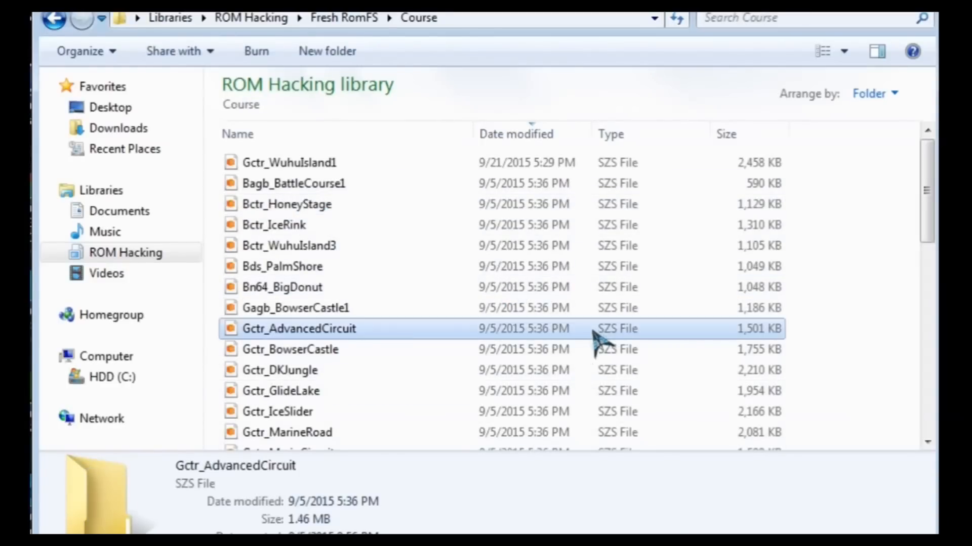
{"action": "scroll", "coordinate": [594, 334], "scroll_direction": "down", "scroll_amount": 3}
{"action": "key", "text": "g"}
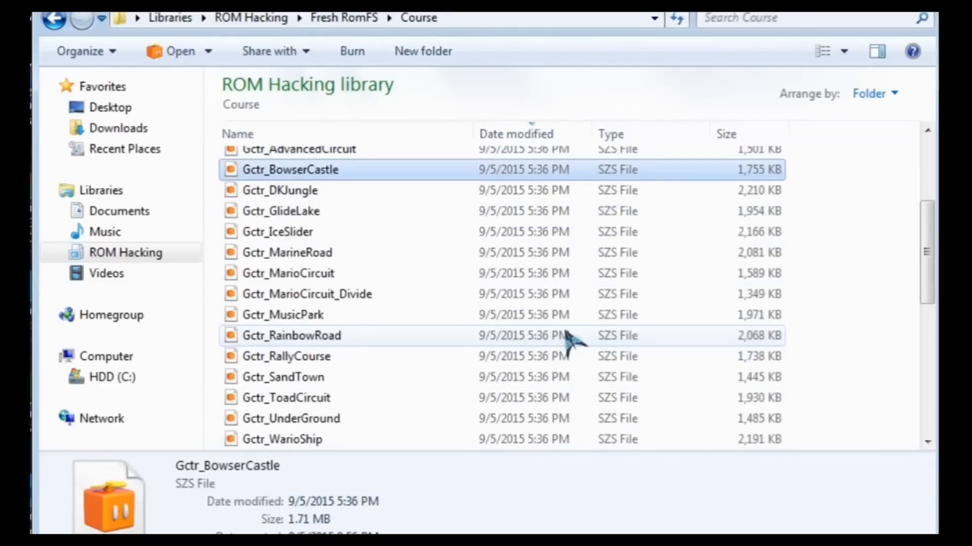
{"action": "key", "text": "n"}
{"action": "key", "text": "BackSpace"}
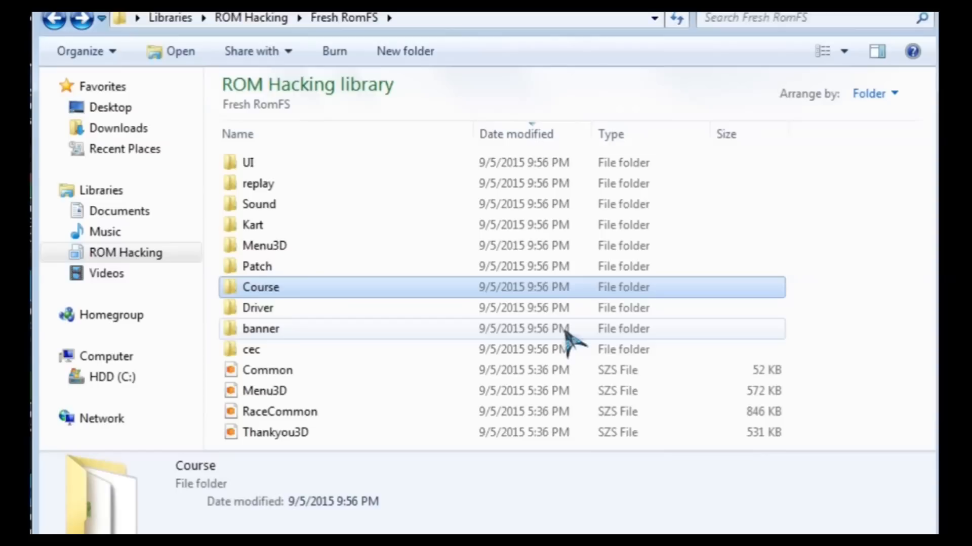
- Copy the Gn64_LuigiCircuit SZS file from the Course folder
{"action": "key", "text": "Return"}
{"action": "key", "text": "g"}
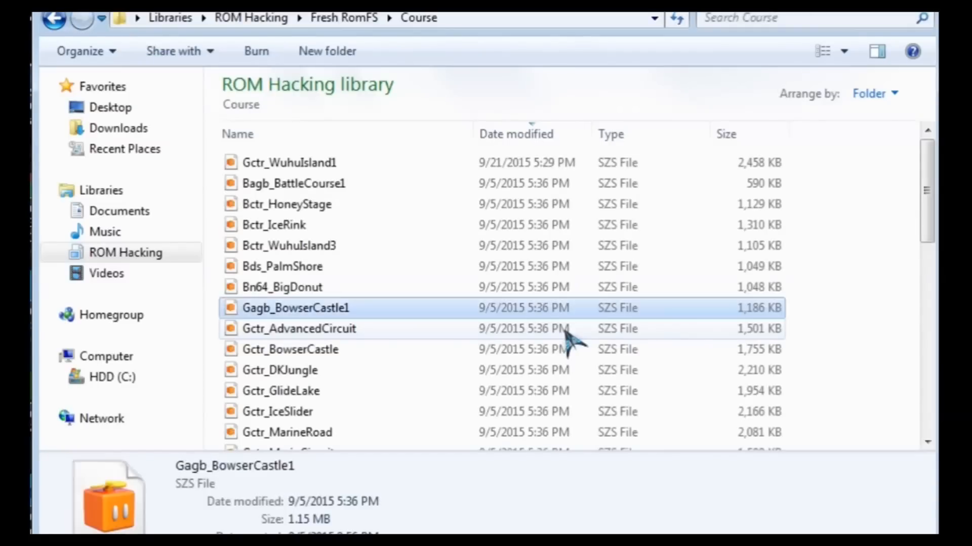
{"action": "key", "text": "n"}
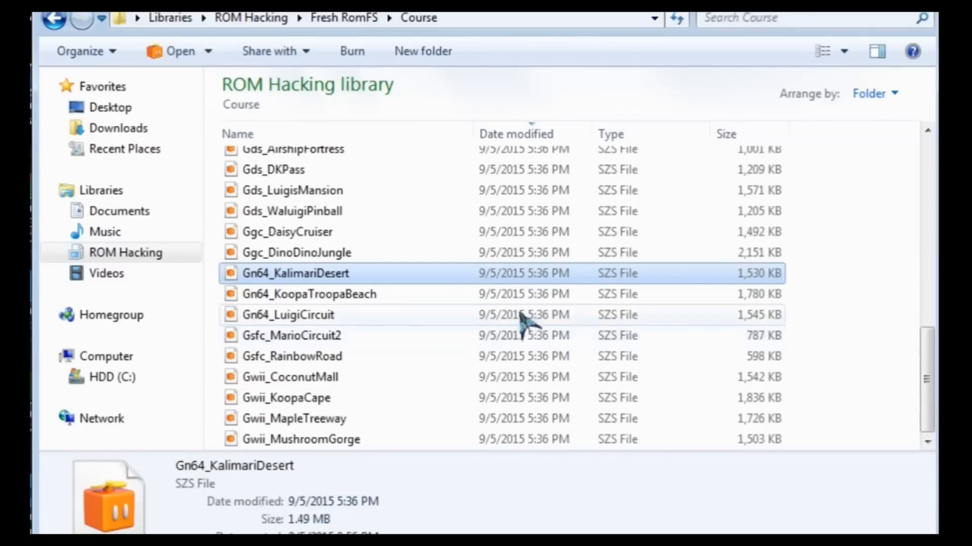
{"action": "left_click", "coordinate": [445, 314]}
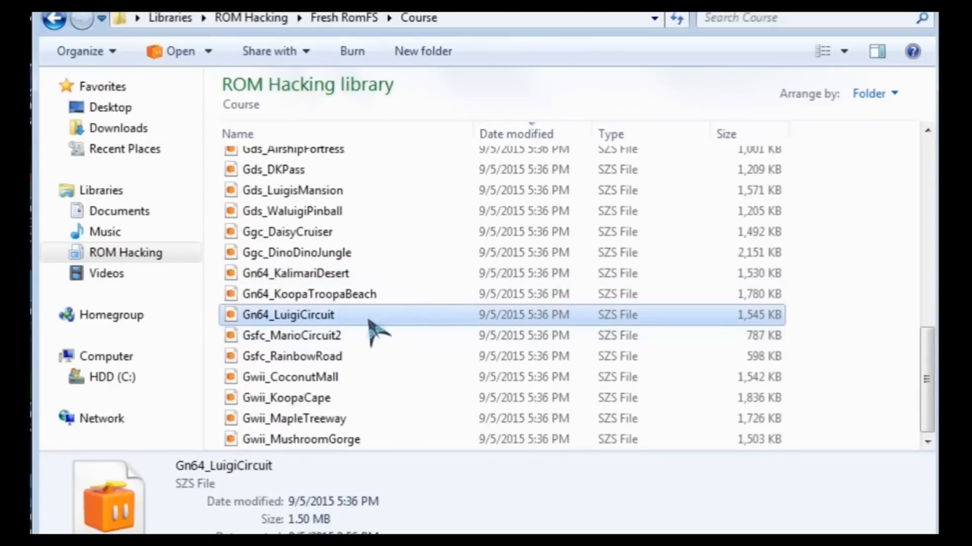
{"action": "right_click", "coordinate": [335, 316]}
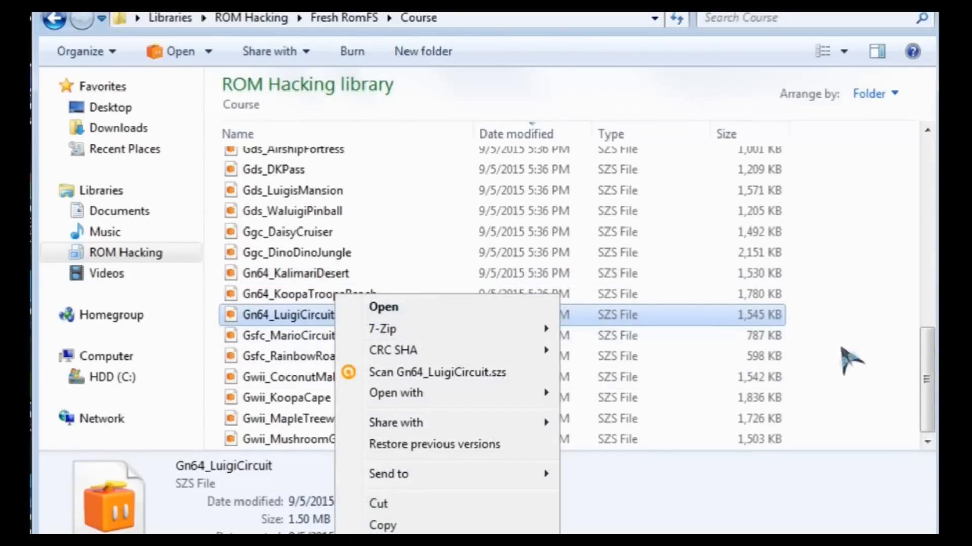
{"action": "left_click", "coordinate": [927, 357]}
{"action": "right_click", "coordinate": [699, 317]}
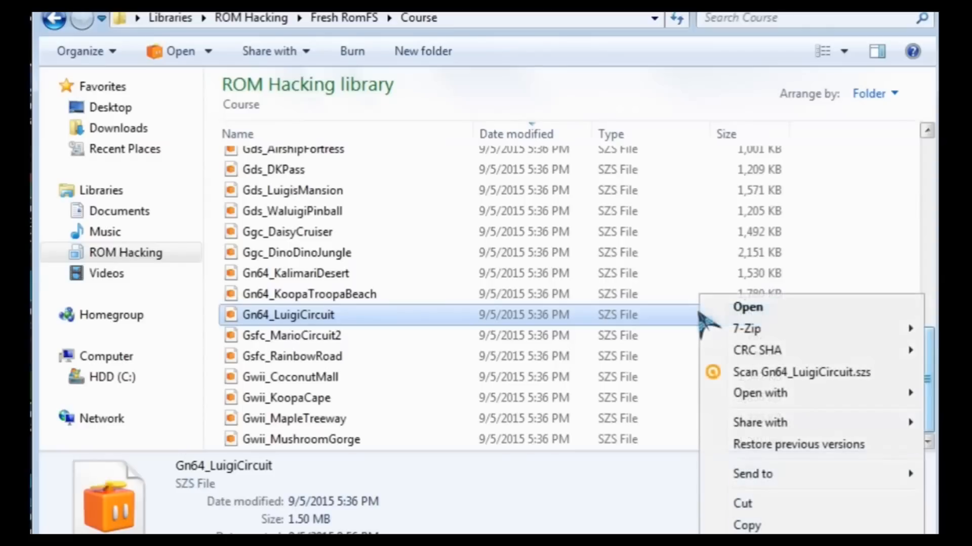
{"action": "left_click", "coordinate": [752, 521]}
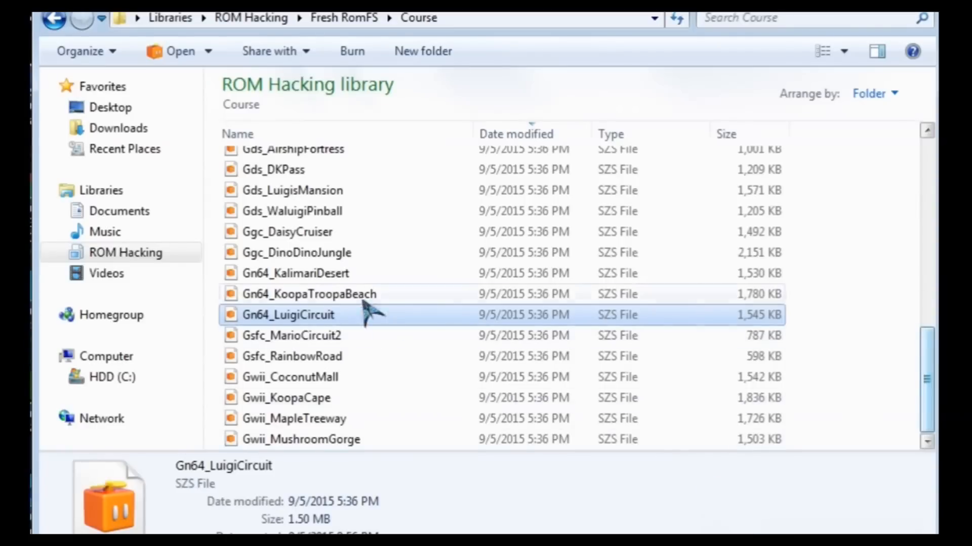
- Create a new folder named GCN Luigi Circuit in the Downloads folder
{"action": "left_click", "coordinate": [119, 128]}
{"action": "left_click", "coordinate": [448, 186]}
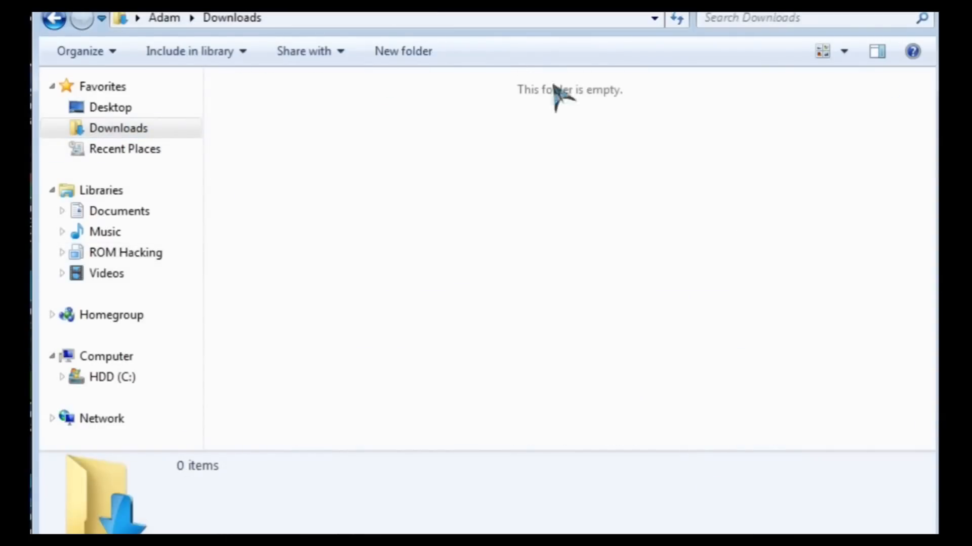
{"action": "left_click", "coordinate": [388, 50]}
{"action": "type", "text": "g"}
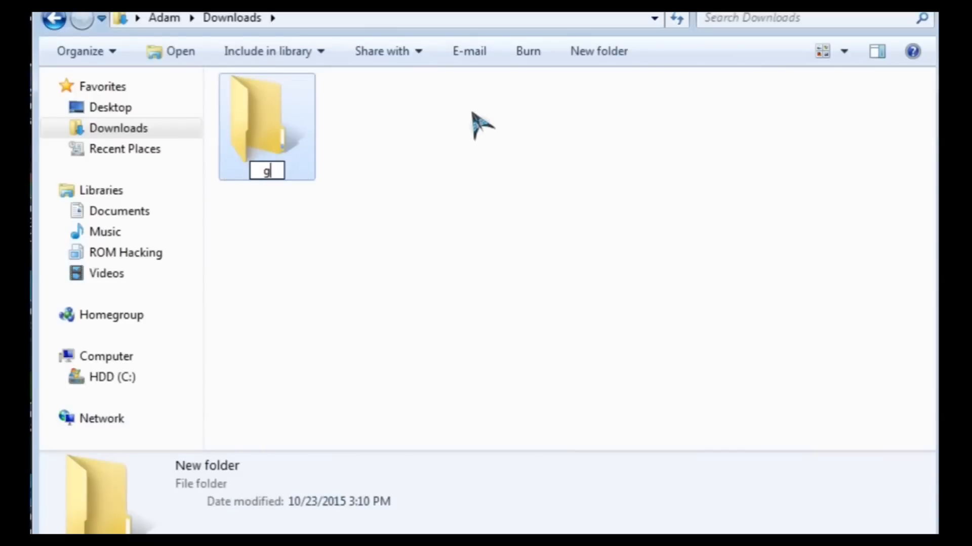
{"action": "type", "text": "cn lUIGI"}
{"action": "key", "text": "BackSpace"}
{"action": "key", "text": "BackSpace"}
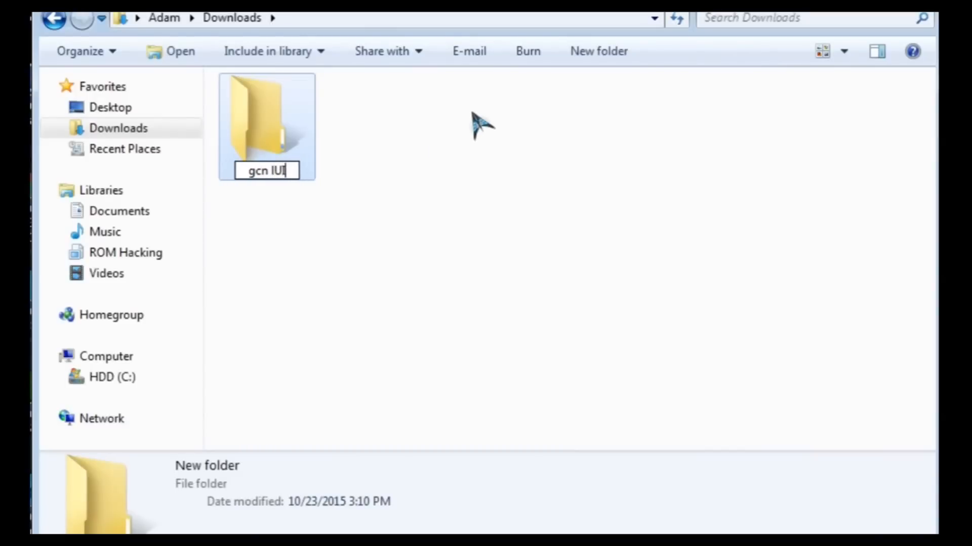
{"action": "type", "text": "L"}
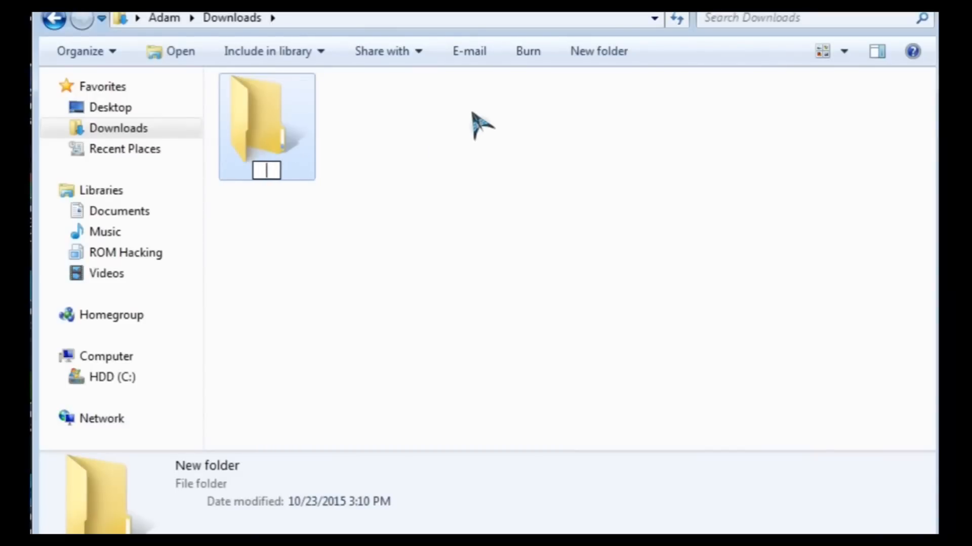
{"action": "type", "text": "GCN Luigi"}
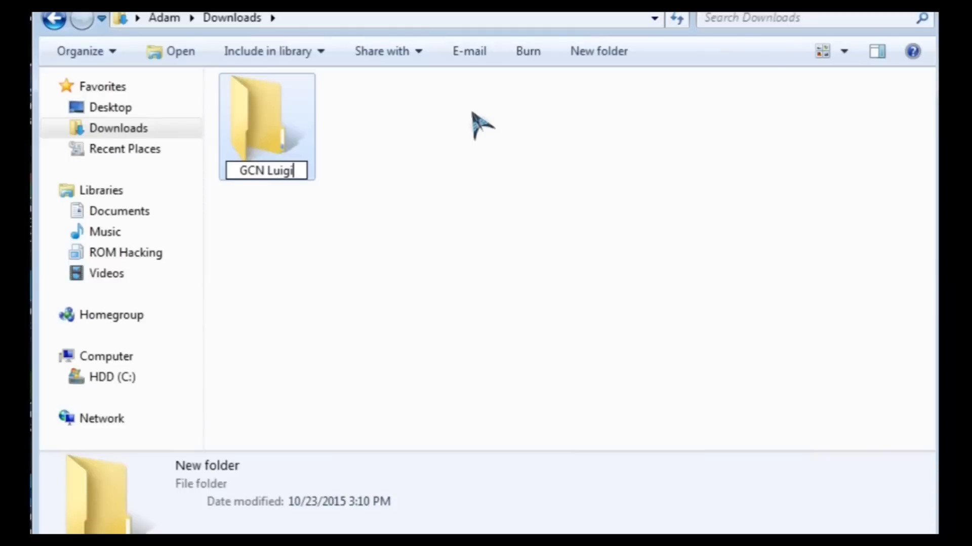
{"action": "type", "text": " Circuit"}
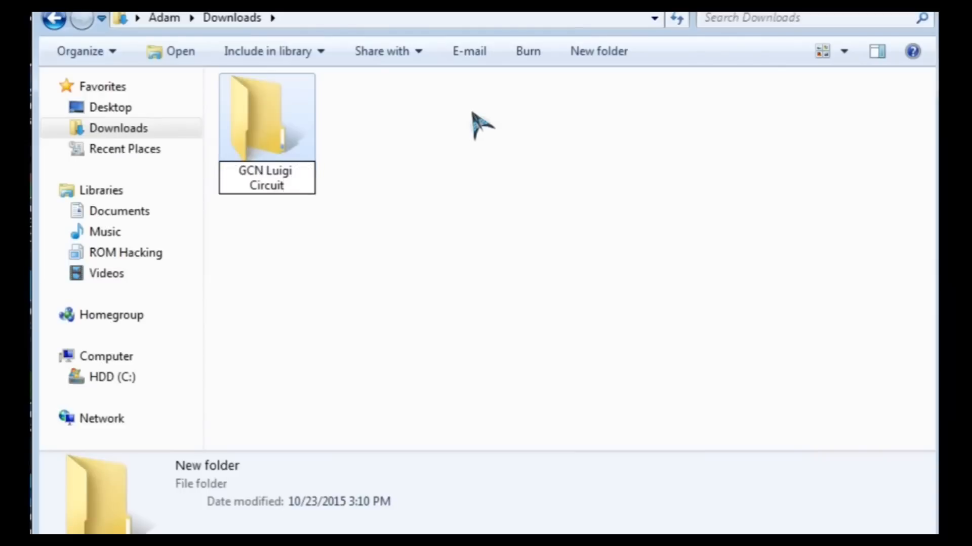
{"action": "key", "text": "Return"}
- Paste the copied Gn64_LuigiCircuit file into the GCN Luigi Circuit folder and return to Downloads
{"action": "left_click", "coordinate": [172, 131]}
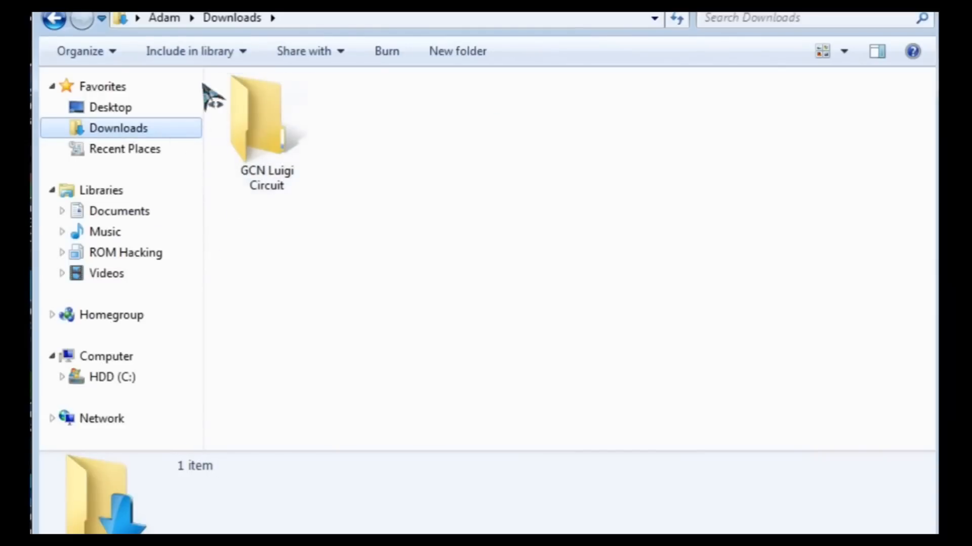
{"action": "double_click", "coordinate": [265, 170]}
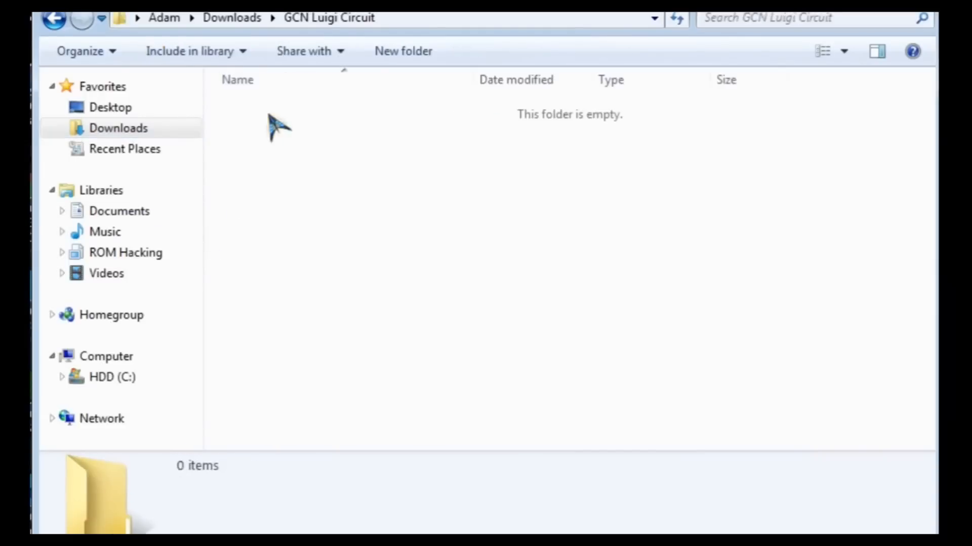
{"action": "right_click", "coordinate": [272, 171]}
{"action": "left_click", "coordinate": [357, 336]}
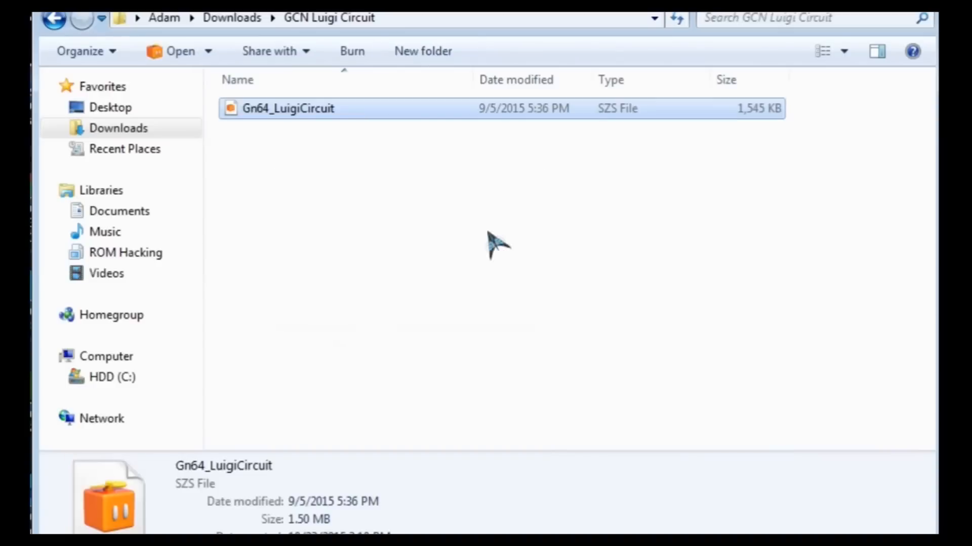
{"action": "left_click", "coordinate": [173, 131]}
{"action": "left_click", "coordinate": [386, 386]}
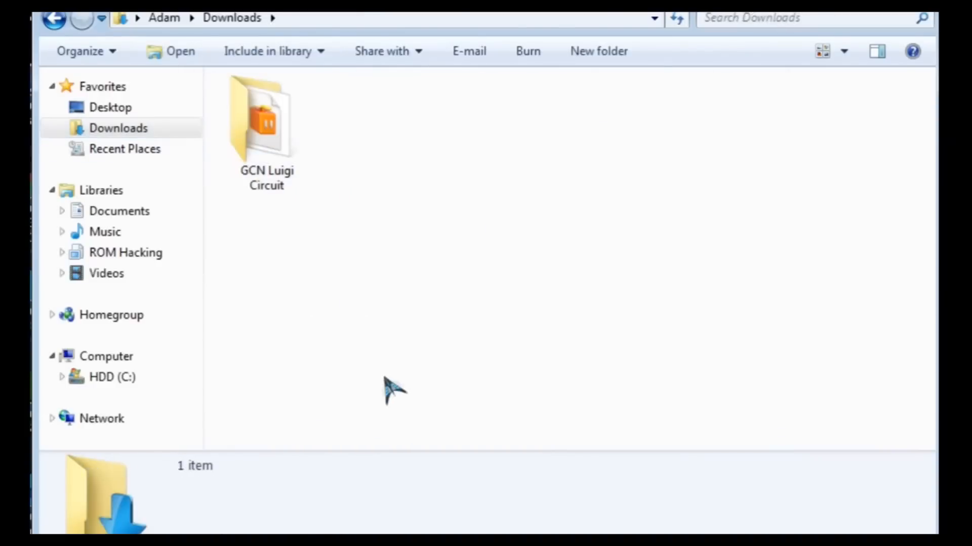
- Create a subfolder named 3DS inside the GCN Luigi Circuit folder
{"action": "double_click", "coordinate": [271, 142]}
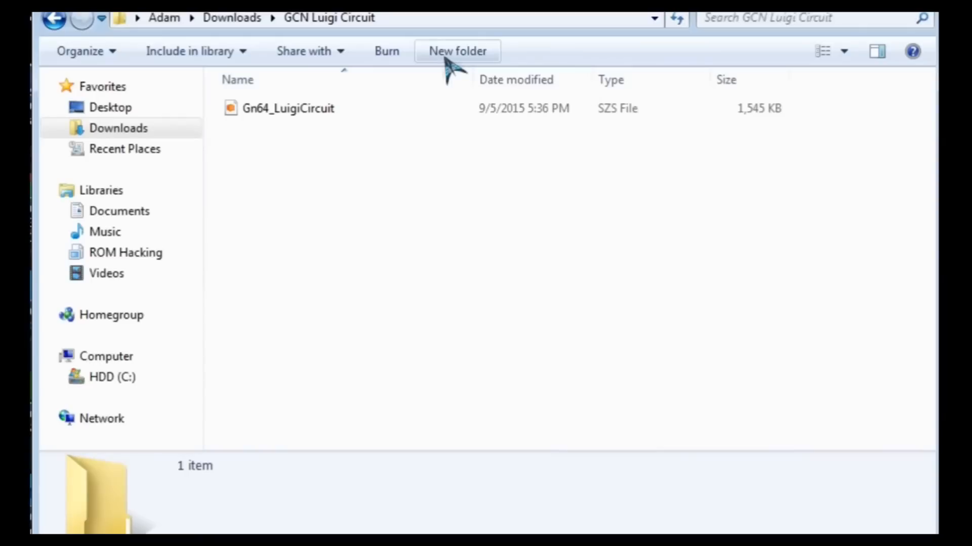
{"action": "left_click", "coordinate": [447, 53]}
{"action": "type", "text": "3D"}
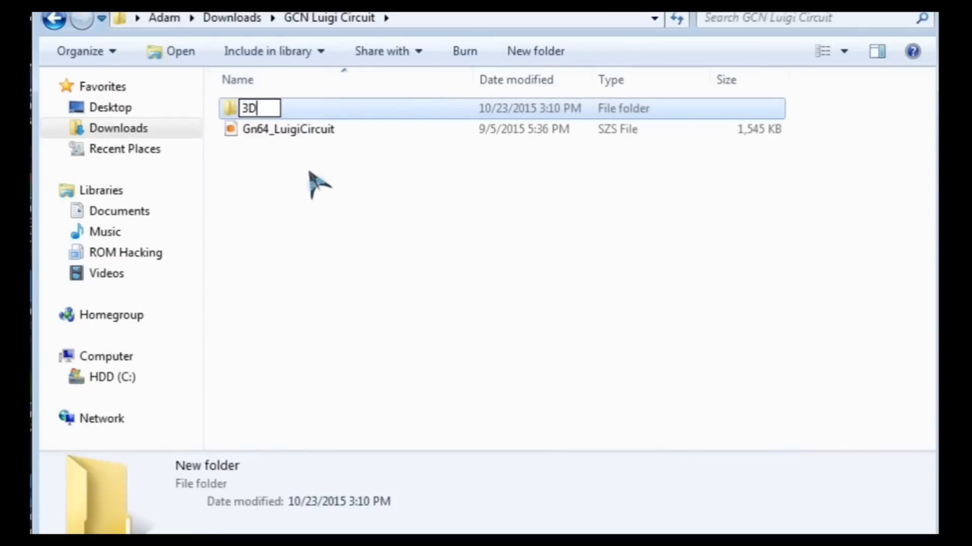
{"action": "type", "text": "S"}
{"action": "key", "text": "Return"}
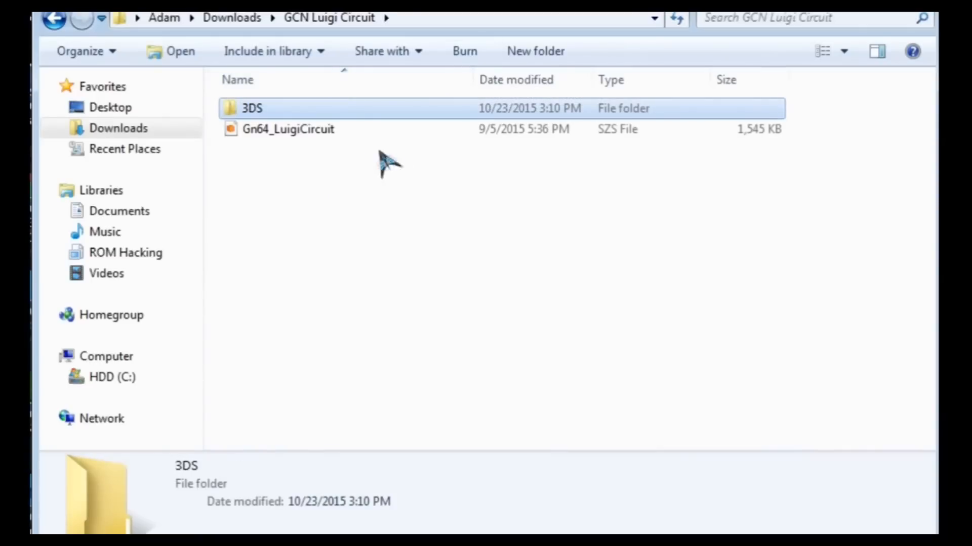
- Create a second subfolder named Wii beside the 3DS folder
{"action": "left_click", "coordinate": [420, 186]}
{"action": "left_click", "coordinate": [485, 53]}
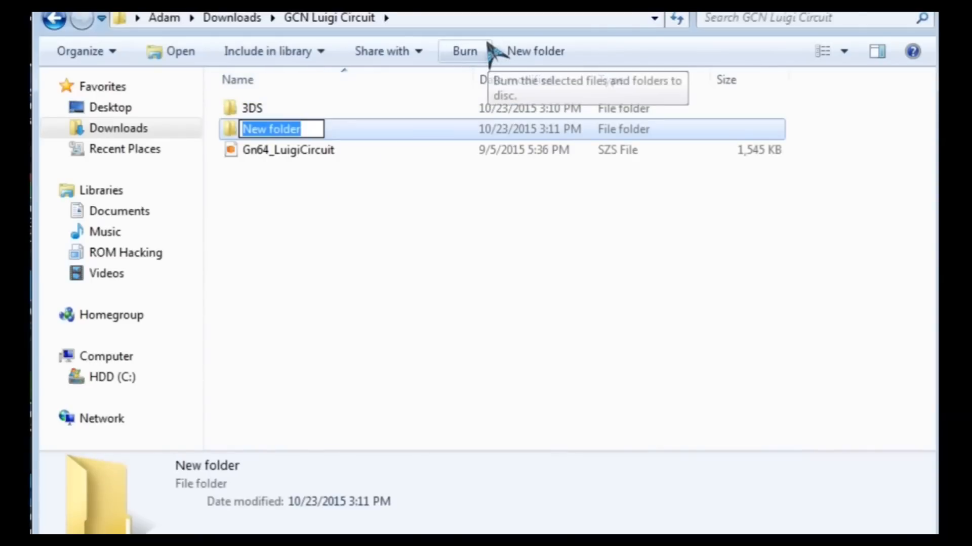
{"action": "type", "text": "Wii"}
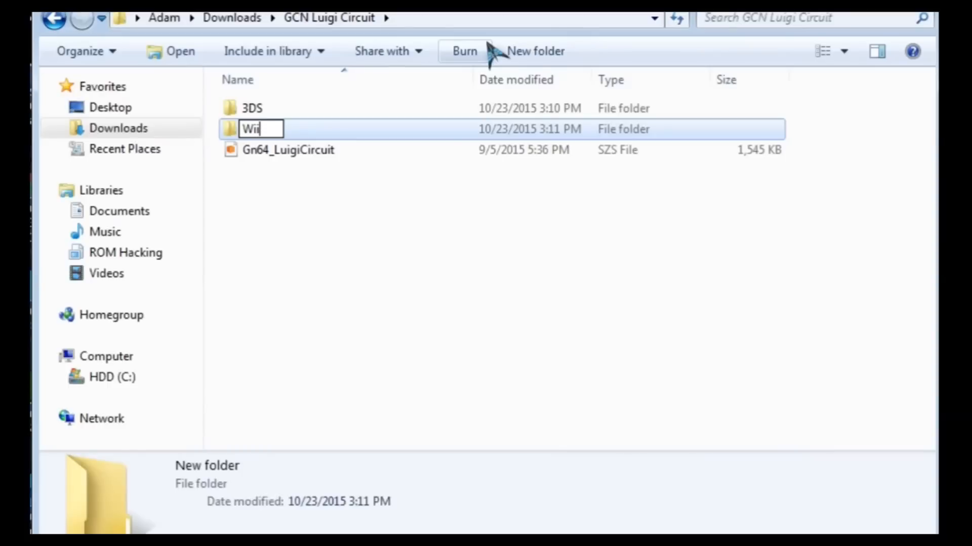
{"action": "key", "text": "Return"}
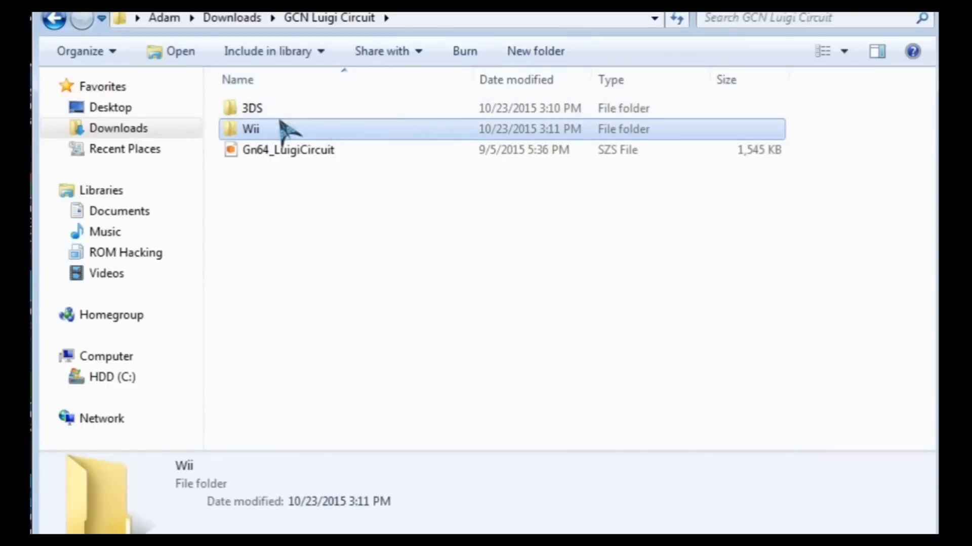
{"action": "key", "text": "F2"}
{"action": "left_click", "coordinate": [297, 245]}
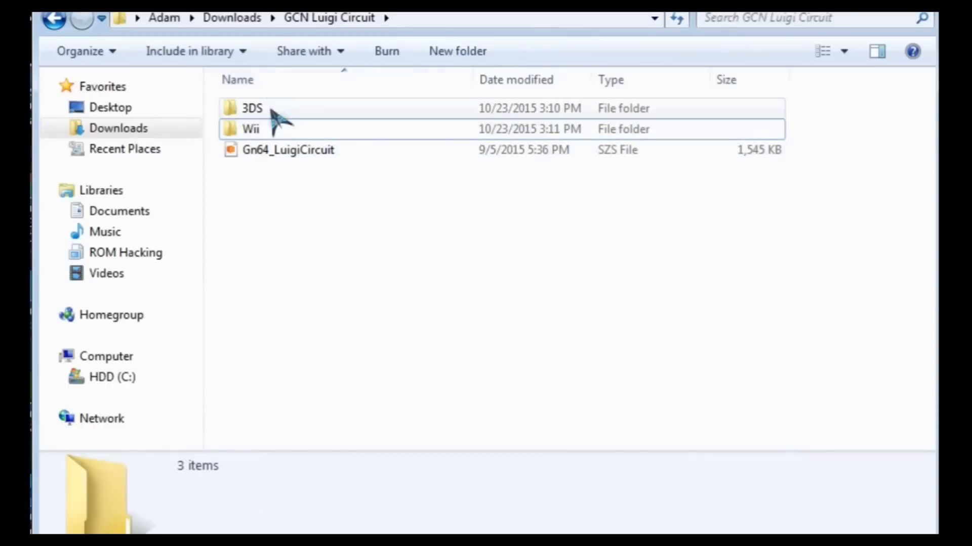
{"action": "left_click", "coordinate": [305, 108]}
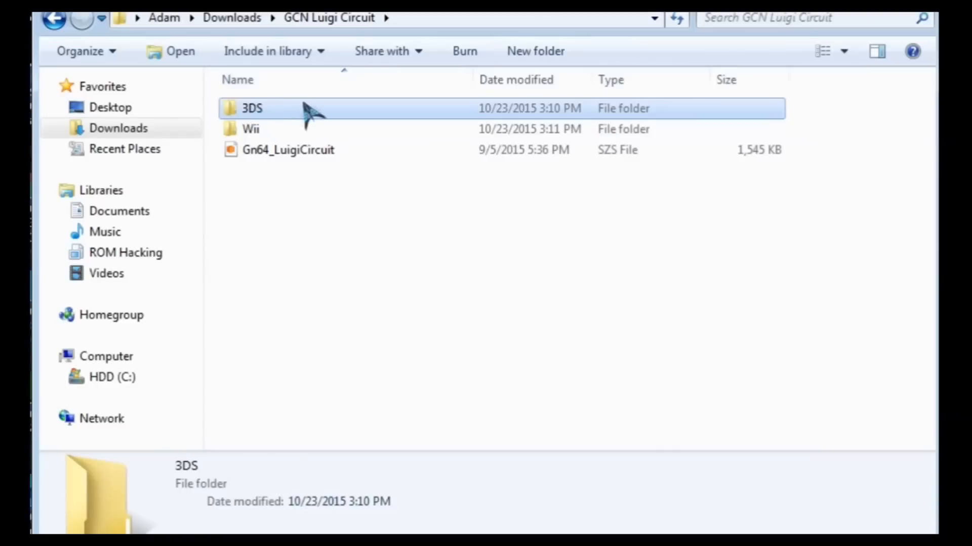
{"action": "left_click", "coordinate": [256, 130]}
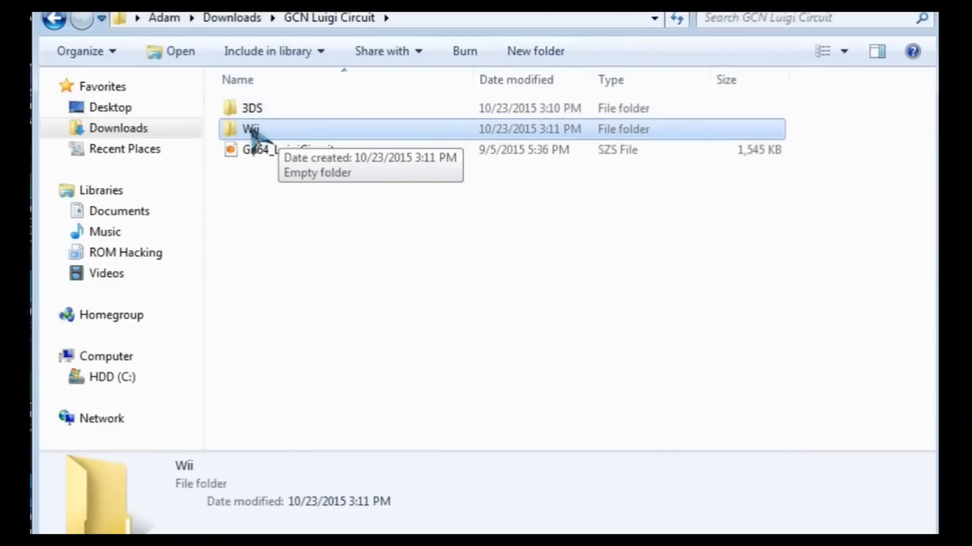
{"action": "left_click", "coordinate": [260, 149]}
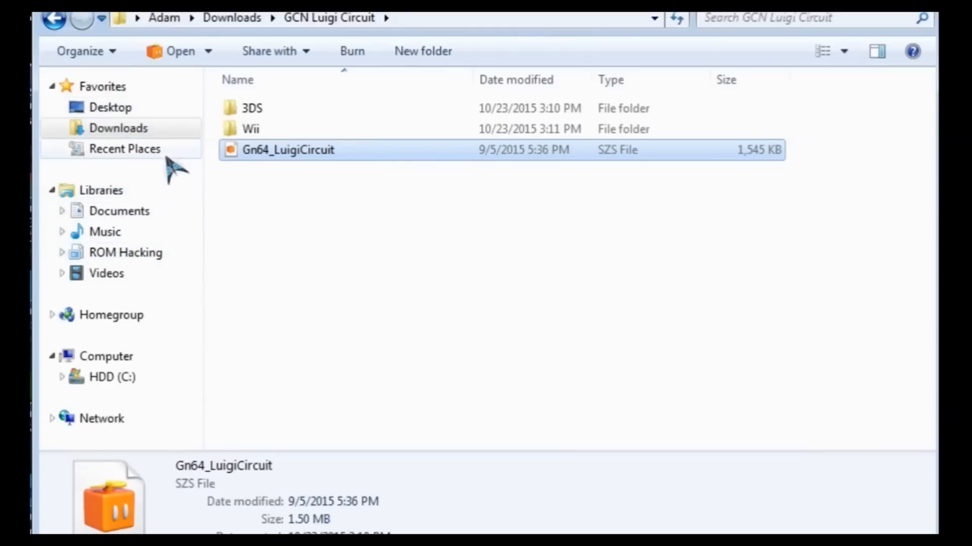
- Launch EveryFileExplorer from the EFE folder in the ROM Hacking library and enlarge its window to fill the visible area
{"action": "left_click", "coordinate": [174, 133]}
{"action": "left_click", "coordinate": [163, 253]}
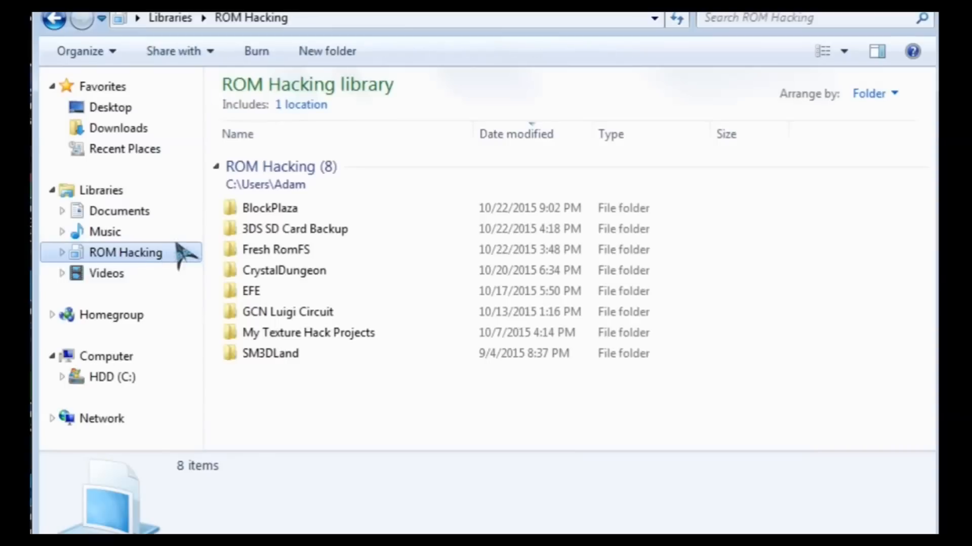
{"action": "double_click", "coordinate": [281, 286]}
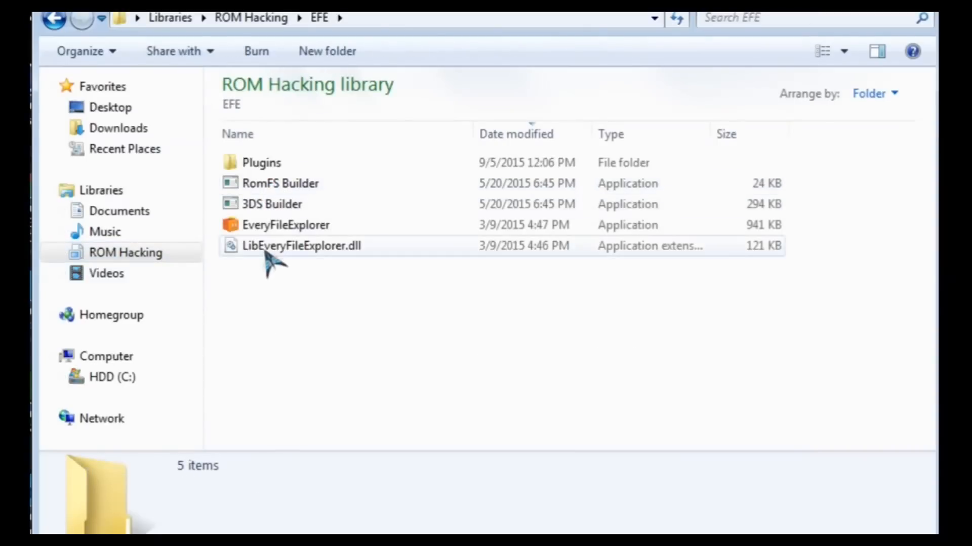
{"action": "left_click", "coordinate": [265, 232]}
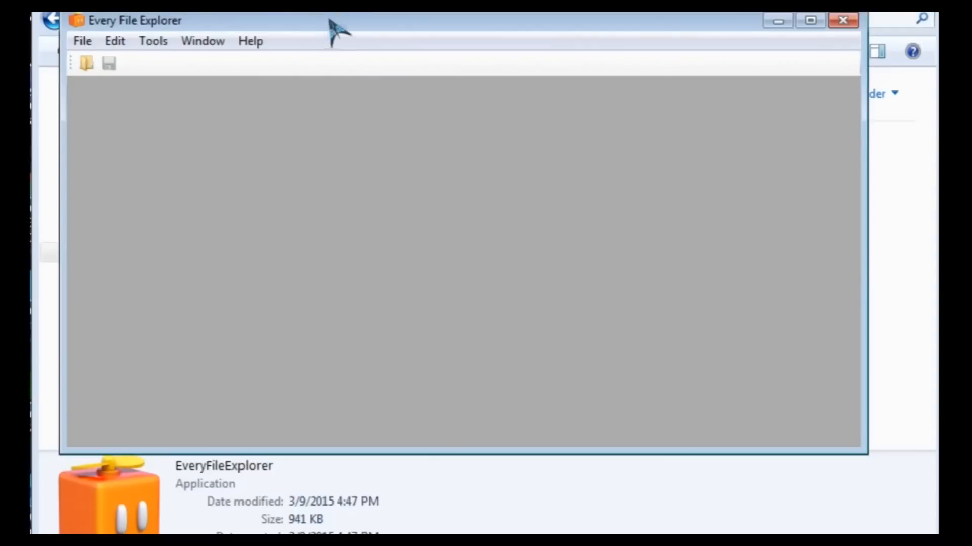
{"action": "left_click_drag", "start_coordinate": [332, 23], "coordinate": [303, 11]}
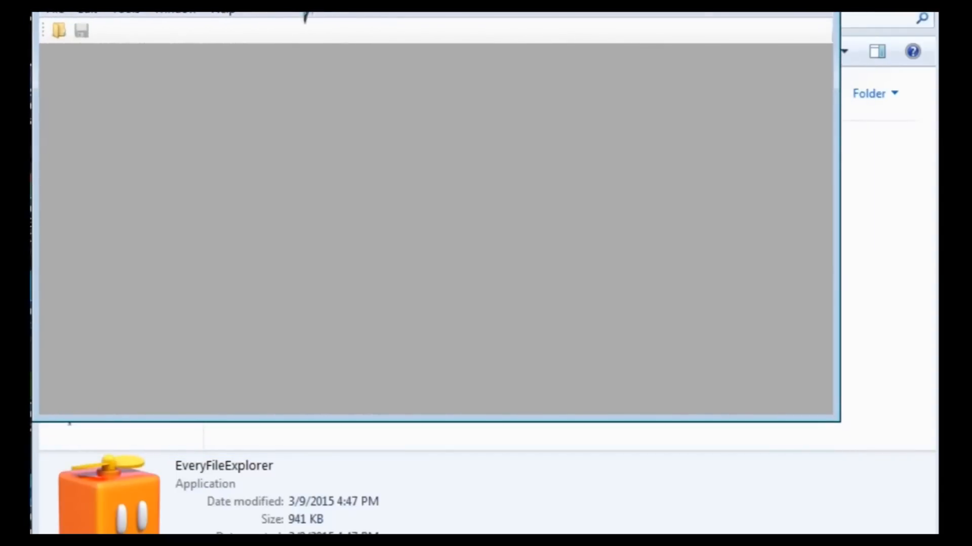
{"action": "left_click_drag", "start_coordinate": [838, 422], "coordinate": [937, 533]}
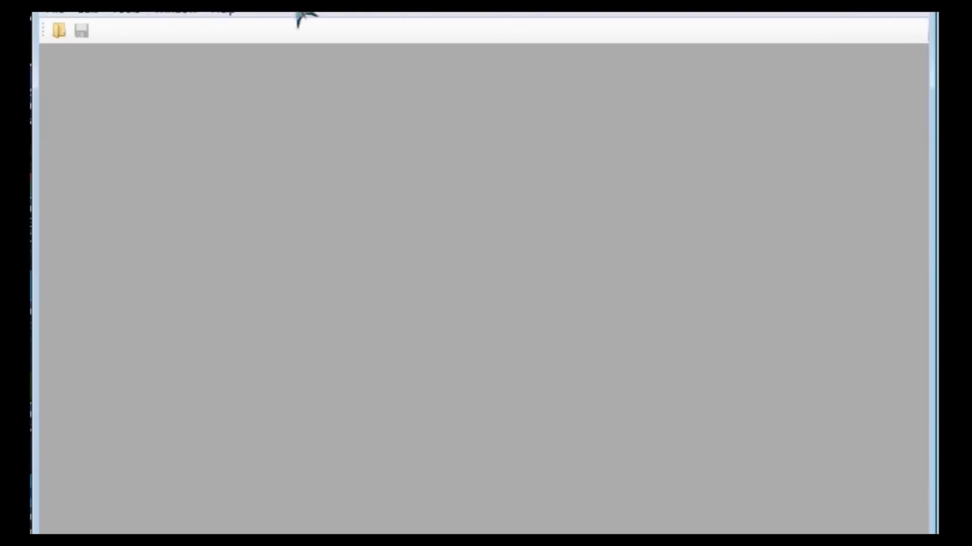
- Open the Gn64_LuigiCircuit file from the GCN Luigi Circuit folder in Downloads and maximize its archive window
{"action": "left_click", "coordinate": [54, 9]}
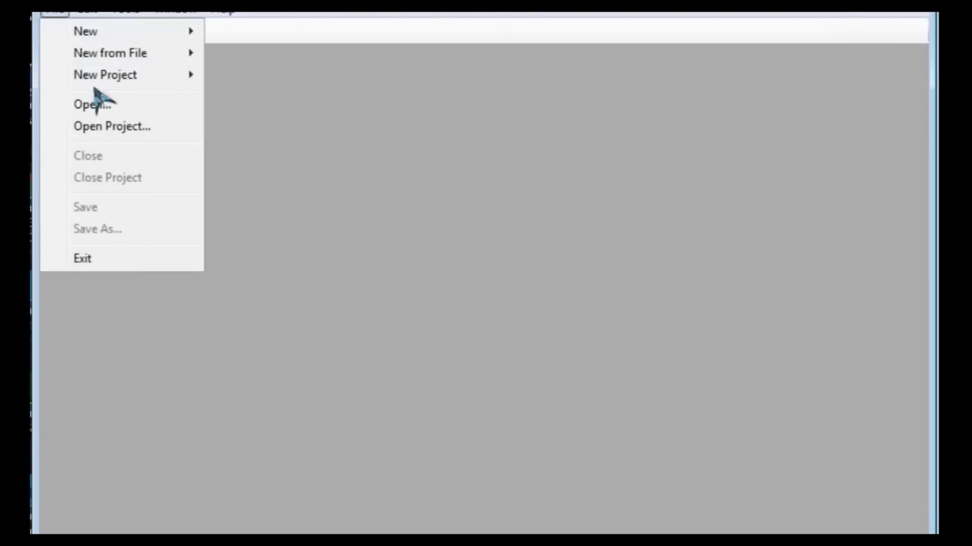
{"action": "left_click", "coordinate": [97, 104]}
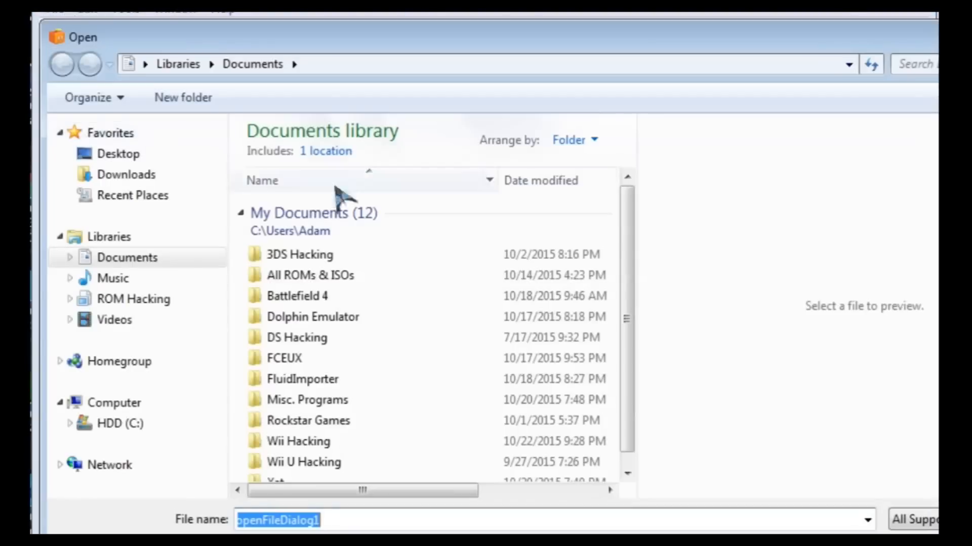
{"action": "left_click", "coordinate": [138, 175]}
{"action": "left_click_drag", "start_coordinate": [238, 38], "coordinate": [238, 3]}
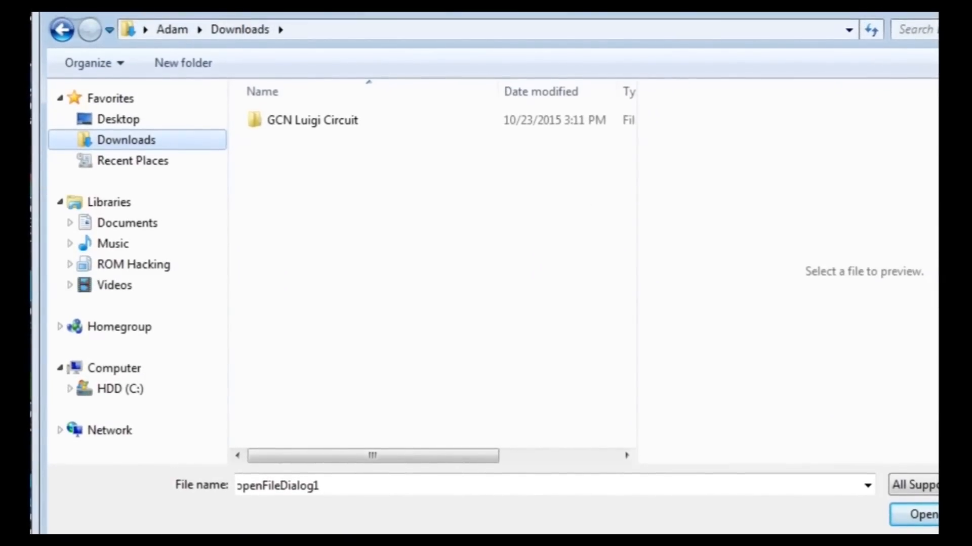
{"action": "double_click", "coordinate": [294, 121]}
{"action": "left_click", "coordinate": [304, 163]}
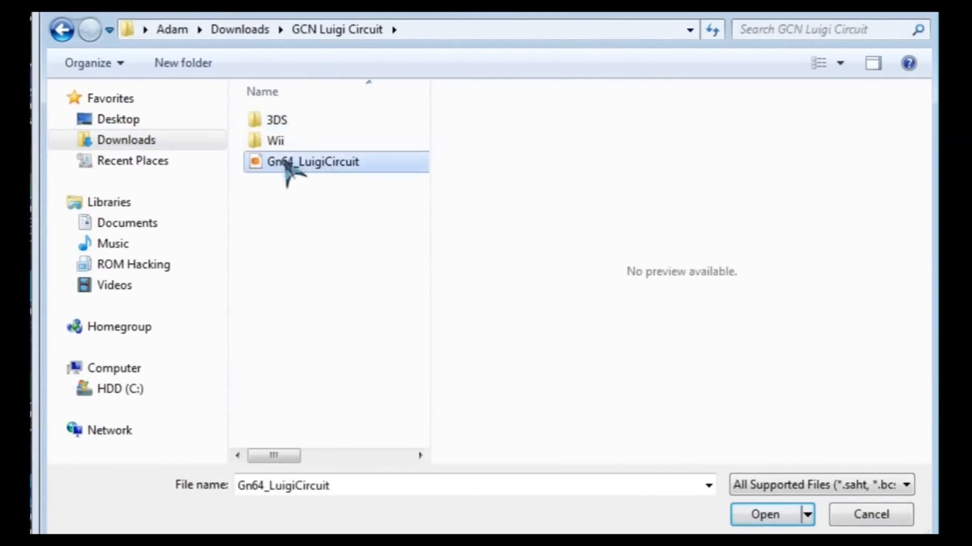
{"action": "double_click", "coordinate": [319, 165]}
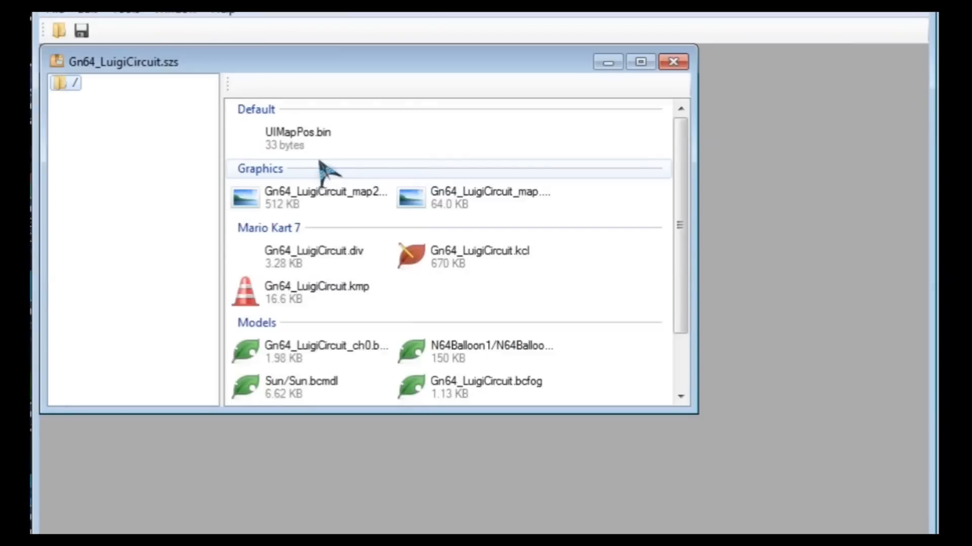
{"action": "left_click", "coordinate": [636, 60]}
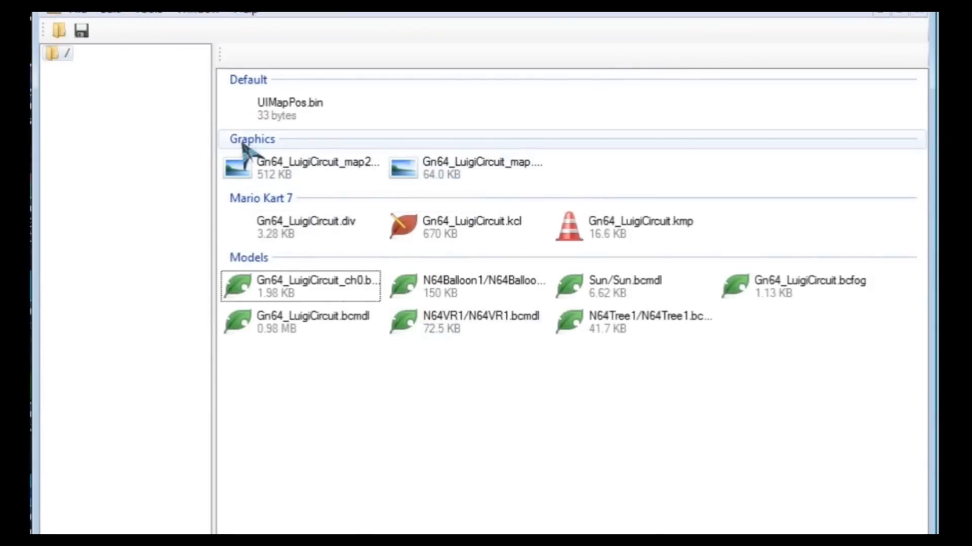
- View the Gn64_LuigiCircuit_map2 and Gn64_LuigiCircuit_map images in the archive's Graphics group, closing each one after inspection
{"action": "left_click", "coordinate": [300, 174]}
{"action": "double_click", "coordinate": [300, 174]}
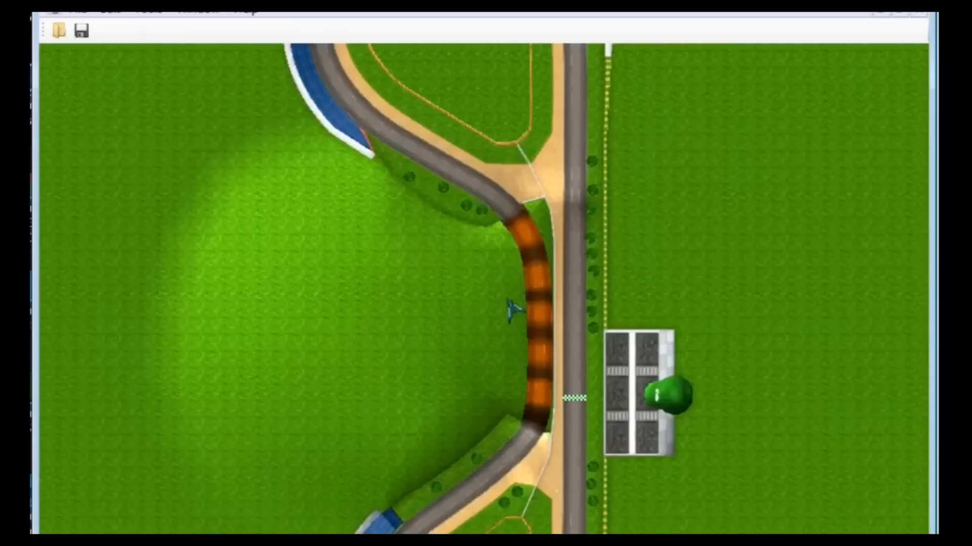
{"action": "left_click", "coordinate": [919, 12]}
{"action": "double_click", "coordinate": [456, 183]}
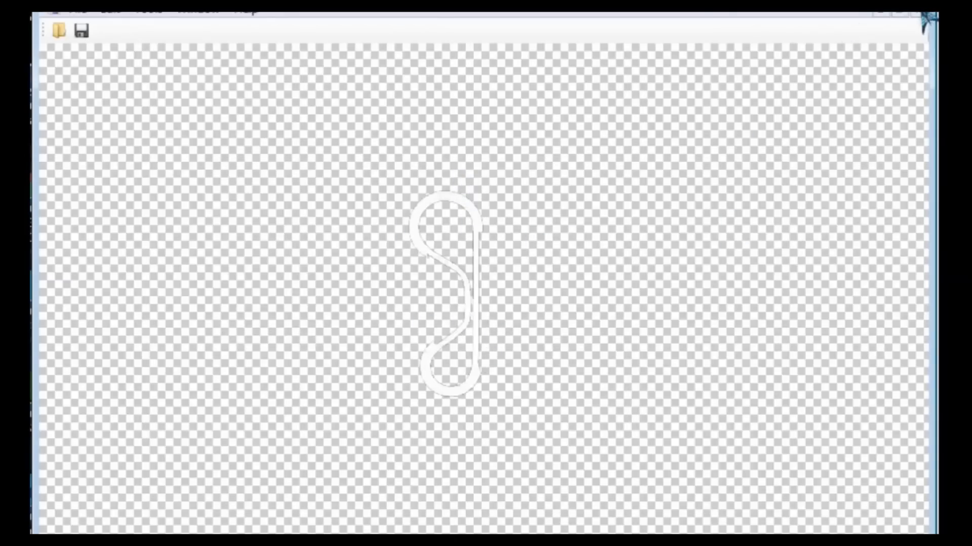
{"action": "left_click", "coordinate": [926, 18]}
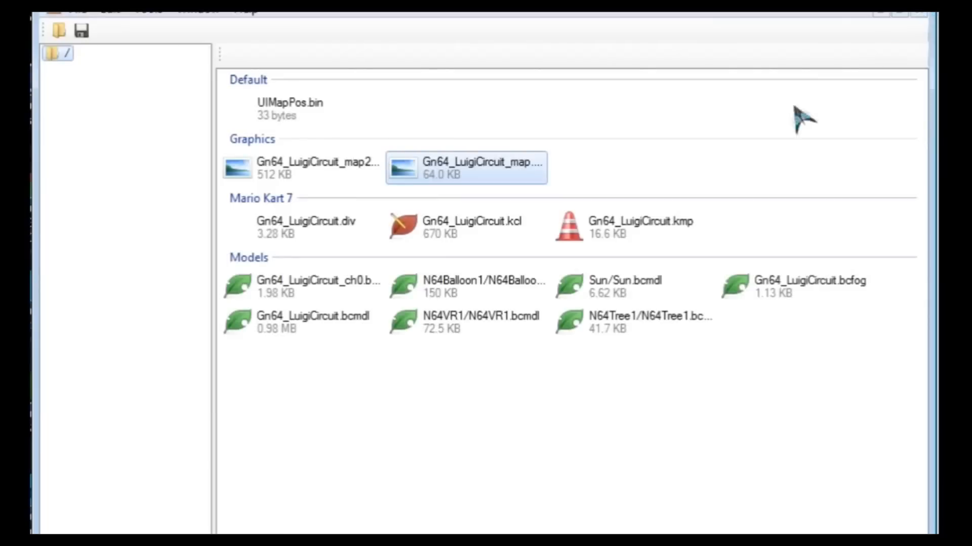
{"action": "left_click", "coordinate": [318, 171]}
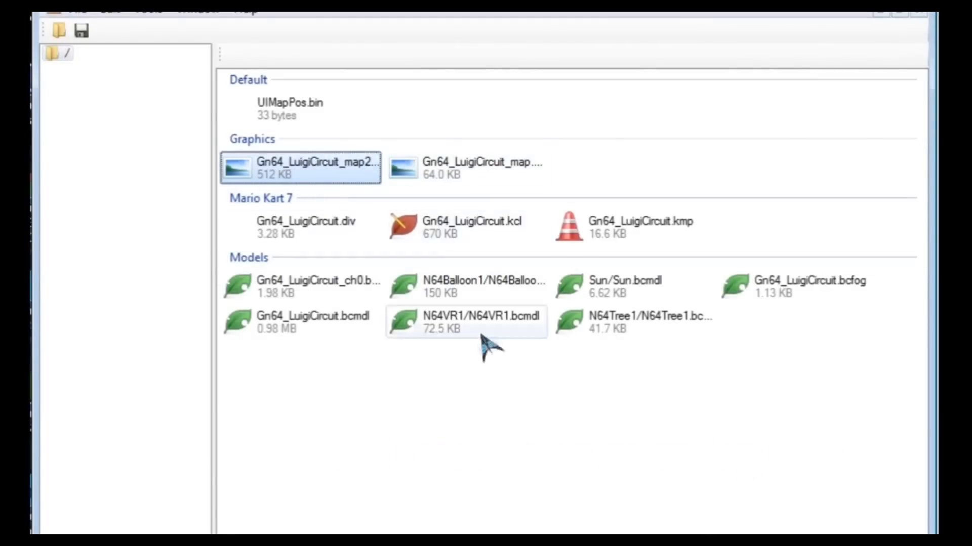
- Open the Gn64_LuigiCircuit.bcmdl course model from the archive's Models group
{"action": "left_click", "coordinate": [468, 359]}
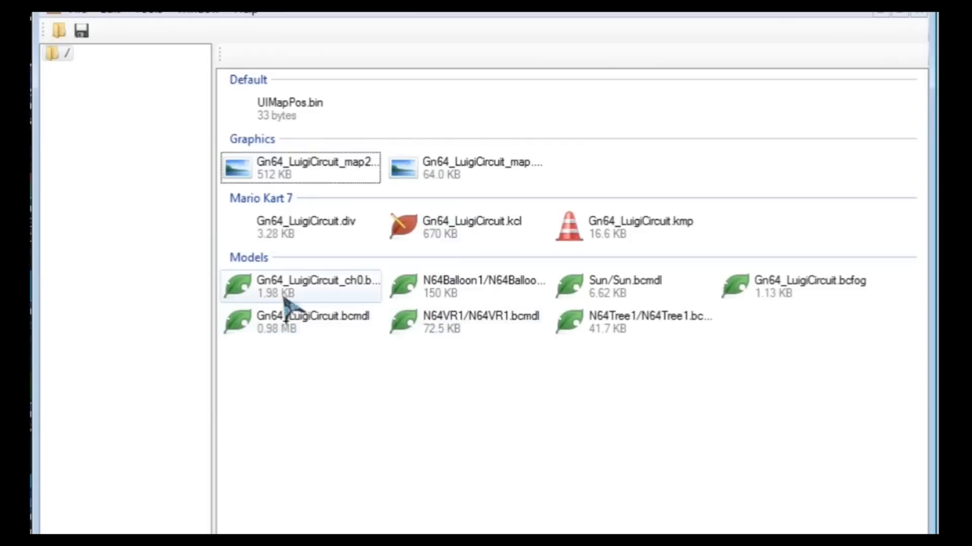
{"action": "left_click", "coordinate": [267, 257]}
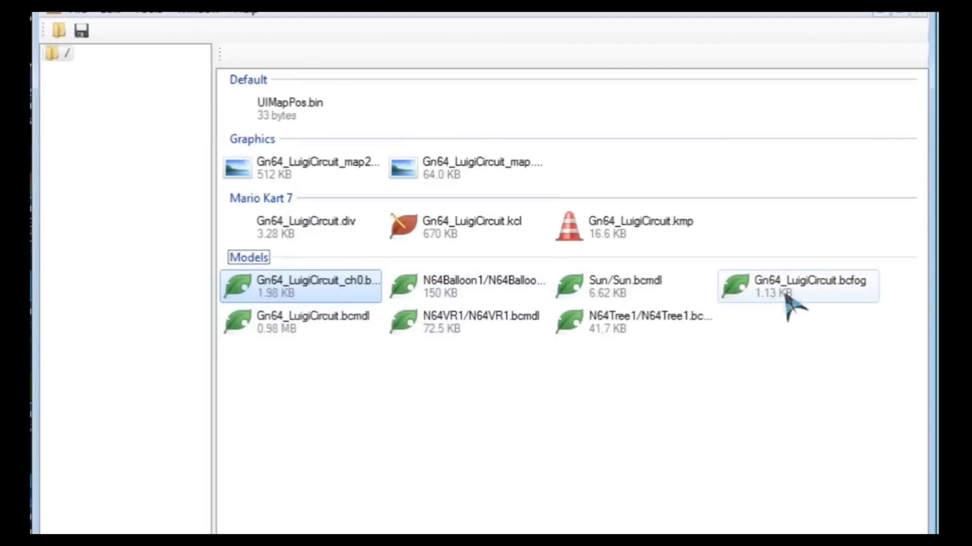
{"action": "left_click", "coordinate": [278, 331]}
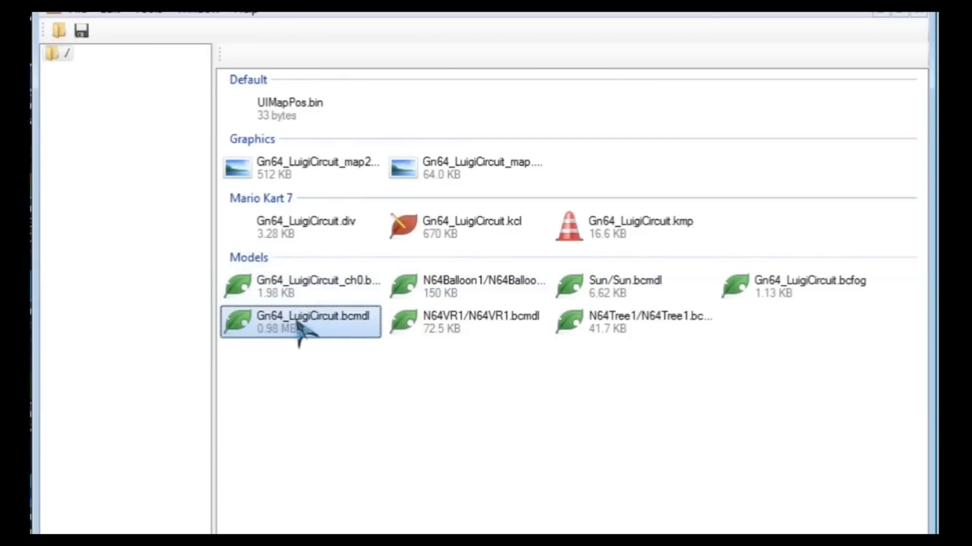
{"action": "double_click", "coordinate": [321, 334]}
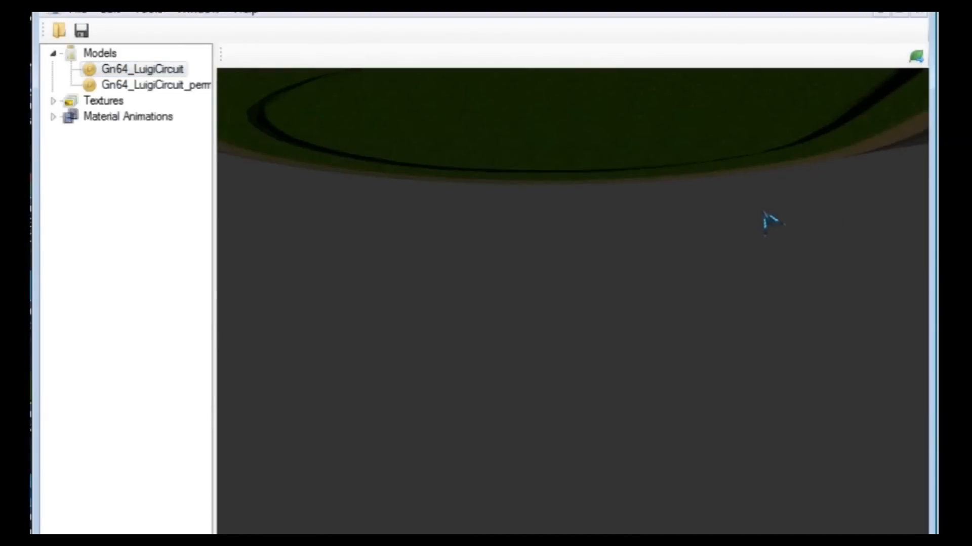
- Examine the Gn64_LuigiCircuit course model in the 3D viewer from several positions, including the grass areas, stands and road
{"action": "key", "text": "a"}
{"action": "key", "text": "a"}
{"action": "key", "text": "a"}
{"action": "key", "text": "Down"}
{"action": "key", "text": "Down"}
{"action": "key", "text": "Down"}
{"action": "key", "text": "Down"}
{"action": "key", "text": "Down"}
{"action": "key", "text": "Down"}
{"action": "key", "text": "Down"}
{"action": "key", "text": "Down"}
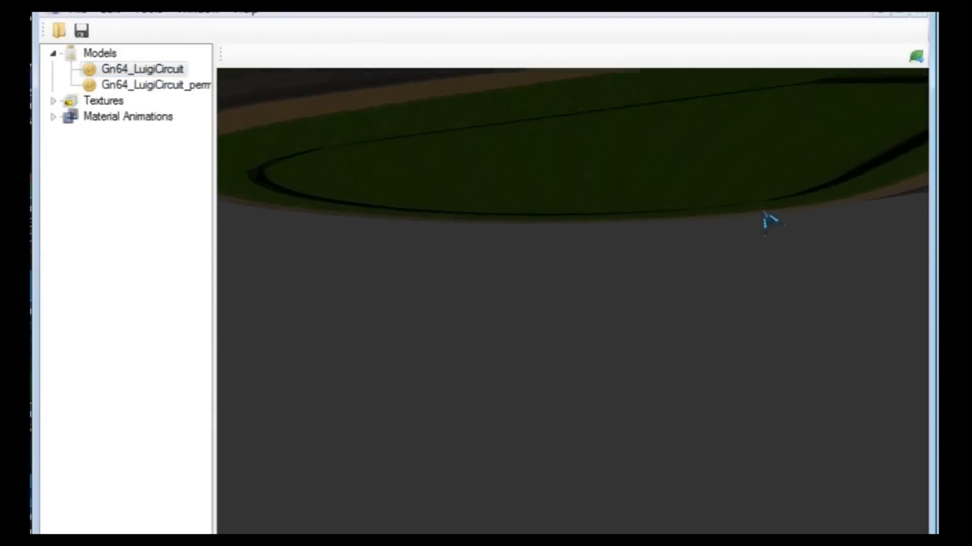
{"action": "key", "text": "Down"}
{"action": "key", "text": "Down"}
{"action": "key", "text": "Down"}
{"action": "key", "text": "Down"}
{"action": "key", "text": "Down"}
{"action": "key", "text": "Down"}
{"action": "key", "text": "Down"}
{"action": "key", "text": "Down"}
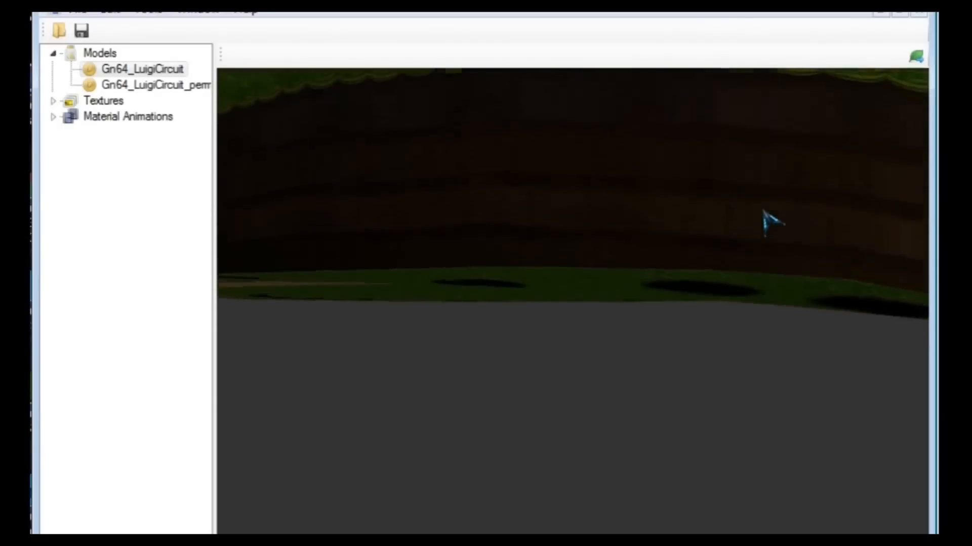
{"action": "scroll", "coordinate": [748, 212], "scroll_direction": "down", "scroll_amount": 10}
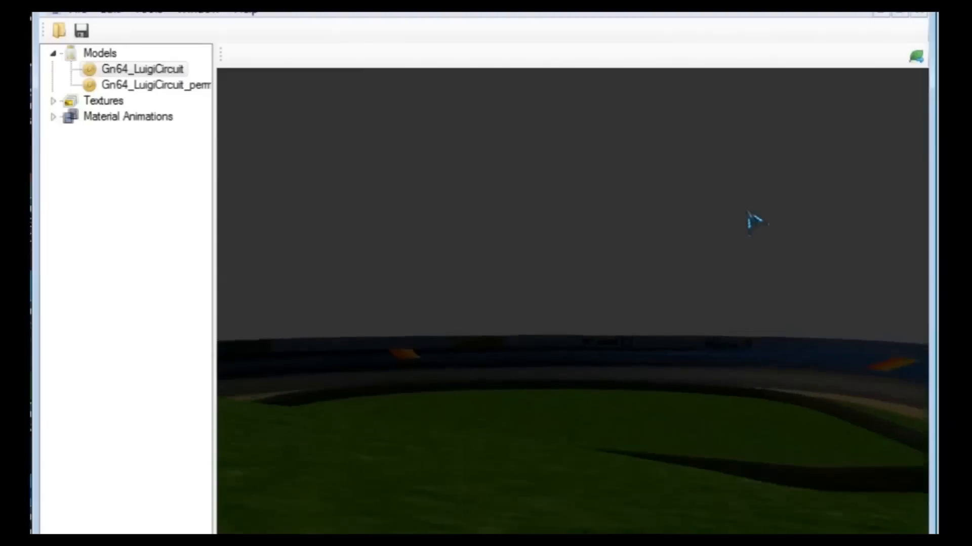
{"action": "key", "text": "Up"}
{"action": "key", "text": "Up"}
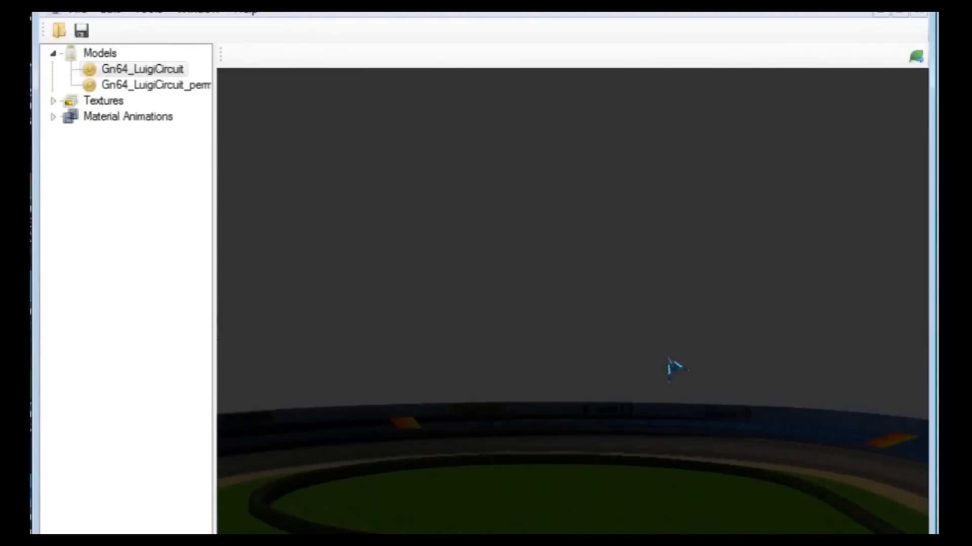
{"action": "key", "text": "Down"}
{"action": "key", "text": "Down"}
{"action": "key", "text": "Down"}
{"action": "key", "text": "Down"}
{"action": "key", "text": "Down"}
{"action": "key", "text": "Right"}
{"action": "key", "text": "Right"}
{"action": "key", "text": "Right"}
{"action": "key", "text": "Right"}
{"action": "key", "text": "Right"}
{"action": "key", "text": "Right"}
{"action": "key", "text": "Right"}
{"action": "key", "text": "Up"}
{"action": "key", "text": "Up"}
{"action": "key", "text": "Up"}
{"action": "key", "text": "Up"}
{"action": "key", "text": "Up"}
{"action": "key", "text": "Up"}
{"action": "key", "text": "Up"}
{"action": "key", "text": "Up"}
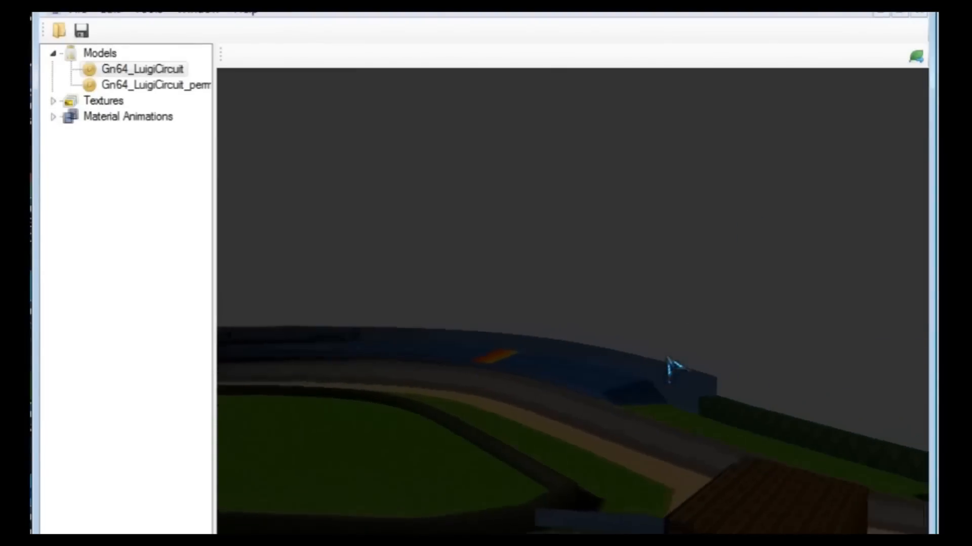
{"action": "key", "text": "Down"}
{"action": "key", "text": "Down"}
{"action": "key", "text": "Down"}
{"action": "key", "text": "Down"}
{"action": "key", "text": "Down"}
{"action": "key", "text": "Down"}
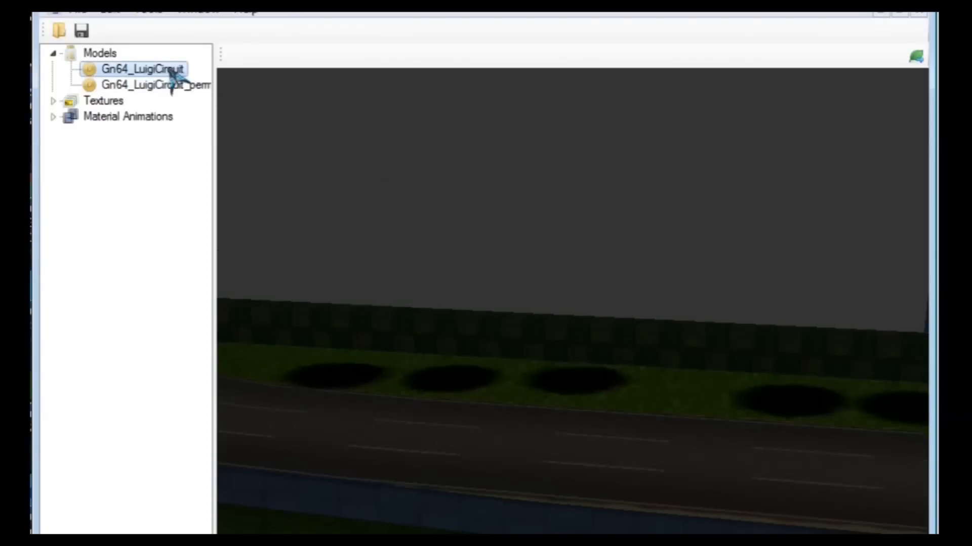
- Export the Gn64_LuigiCircuit model as a COLLADA DAE file into the 3DS folder inside Downloads' GCN Luigi Circuit folder
{"action": "left_click", "coordinate": [914, 57]}
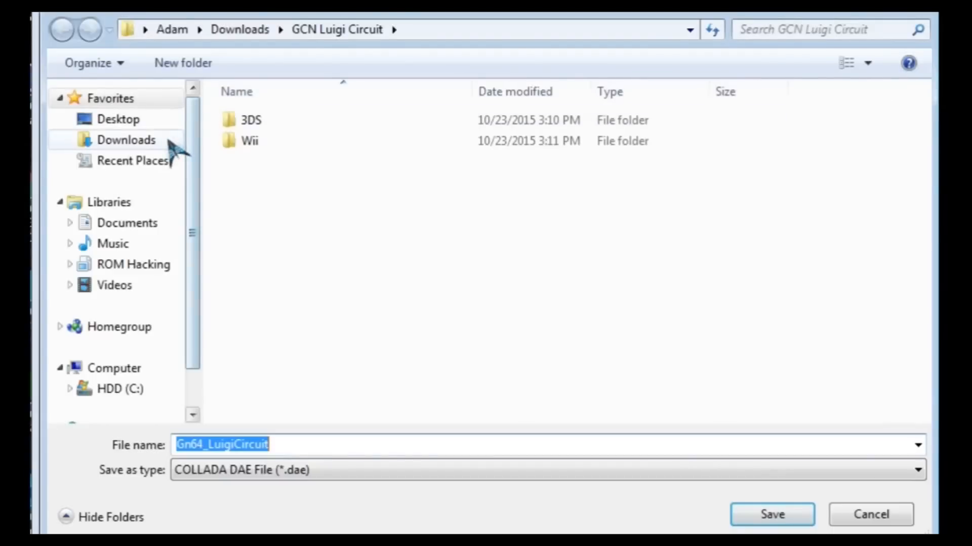
{"action": "left_click", "coordinate": [155, 140]}
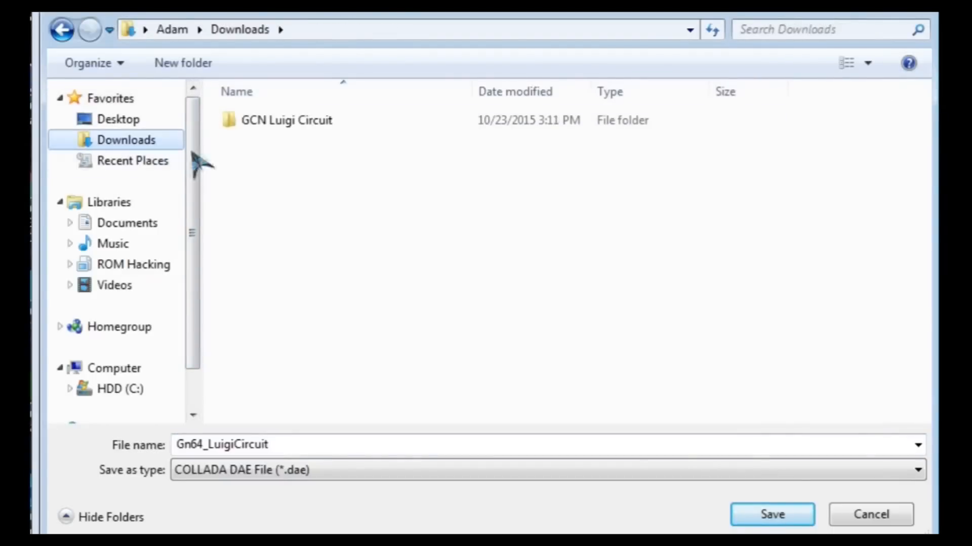
{"action": "double_click", "coordinate": [366, 127]}
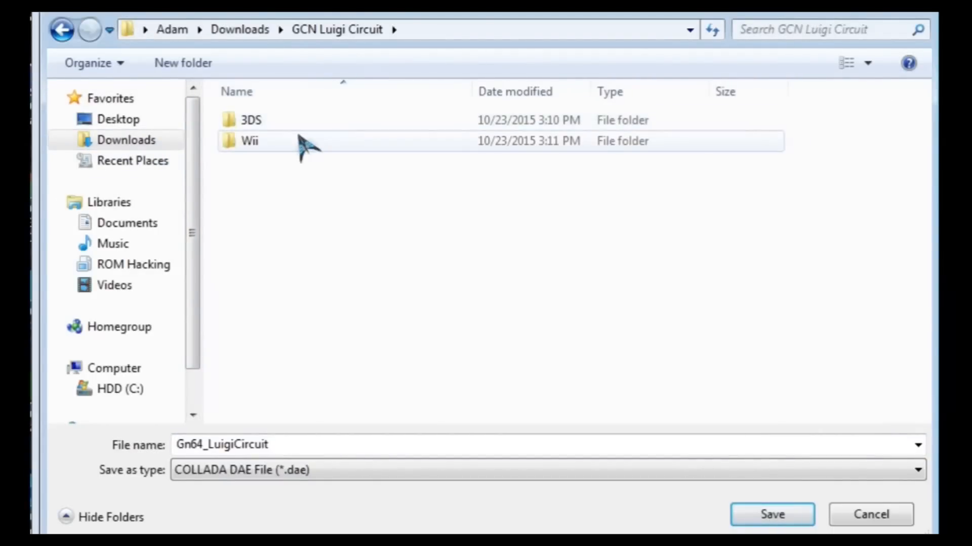
{"action": "double_click", "coordinate": [281, 122]}
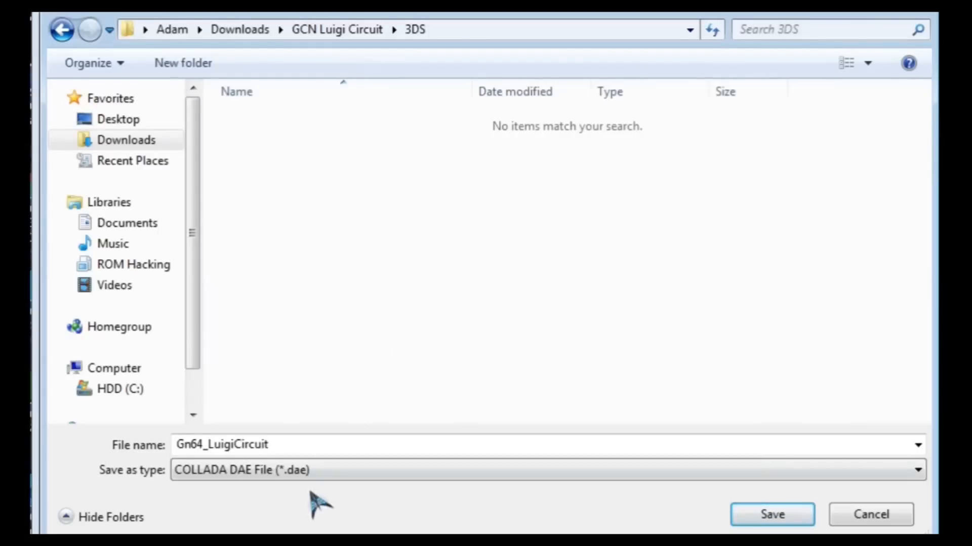
{"action": "left_click", "coordinate": [445, 471]}
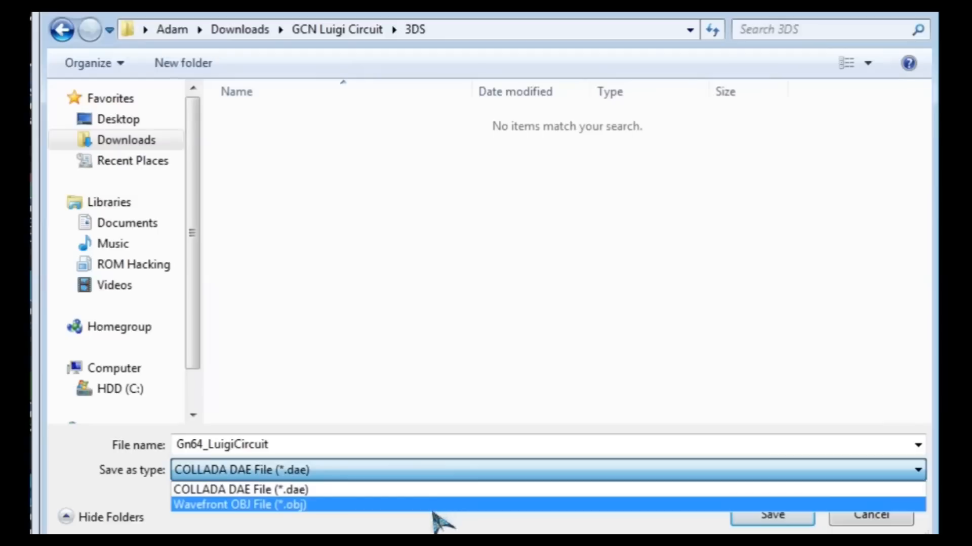
{"action": "left_click", "coordinate": [415, 489]}
{"action": "left_click", "coordinate": [772, 514]}
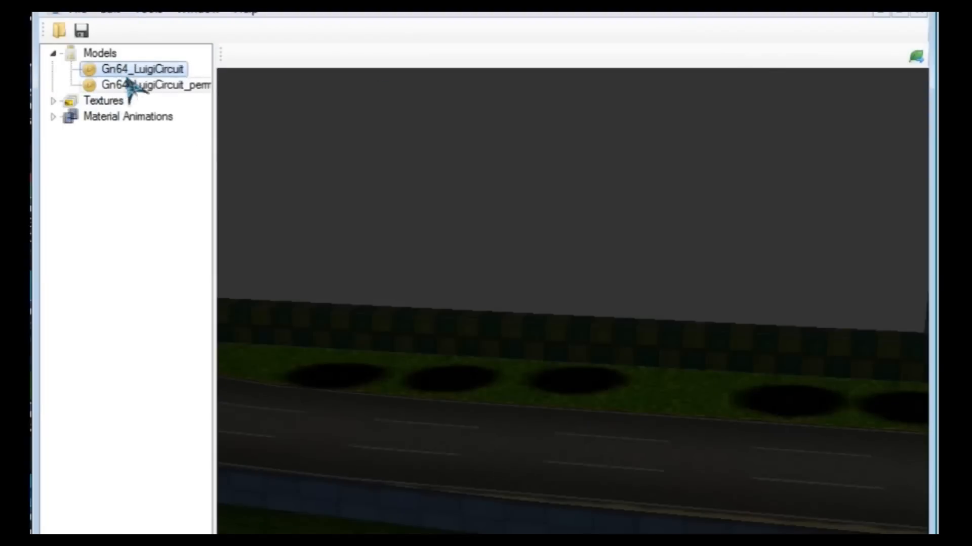
- Export the same Gn64_LuigiCircuit model as a Wavefront OBJ file into the 3DS folder
{"action": "left_click", "coordinate": [916, 56]}
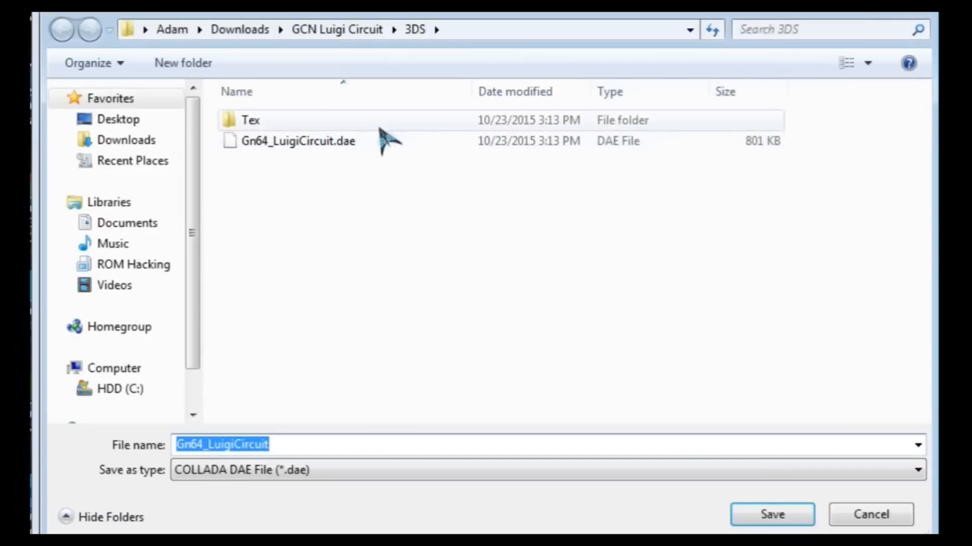
{"action": "left_click", "coordinate": [294, 471]}
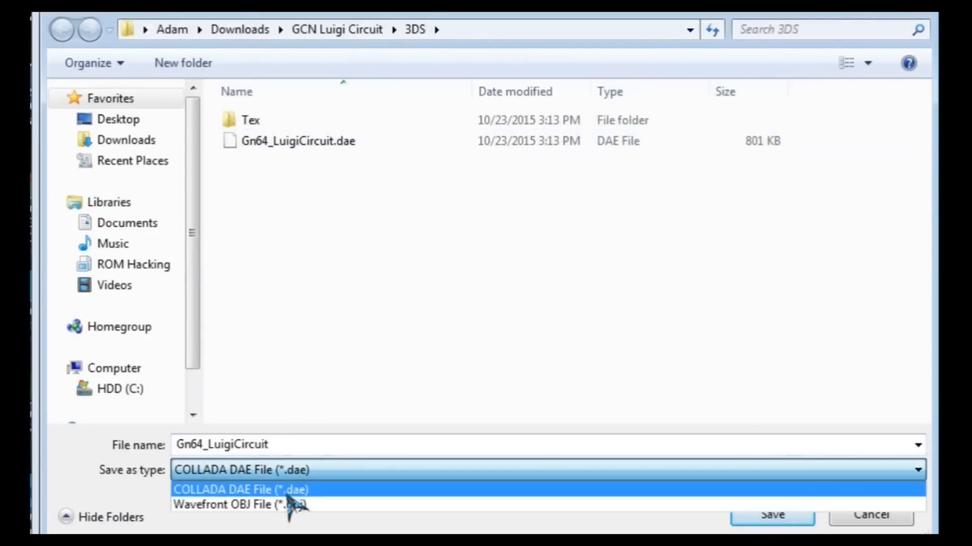
{"action": "left_click", "coordinate": [302, 506]}
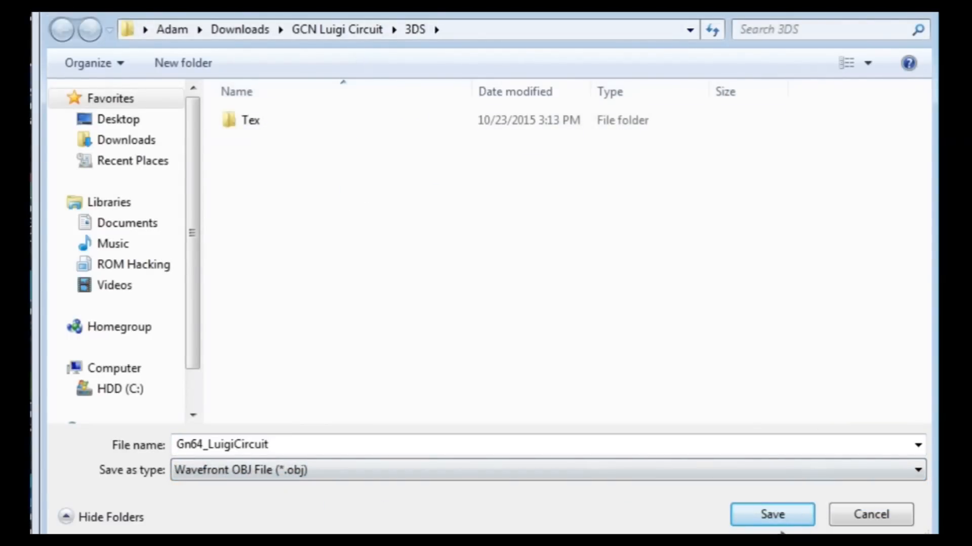
{"action": "left_click", "coordinate": [793, 516]}
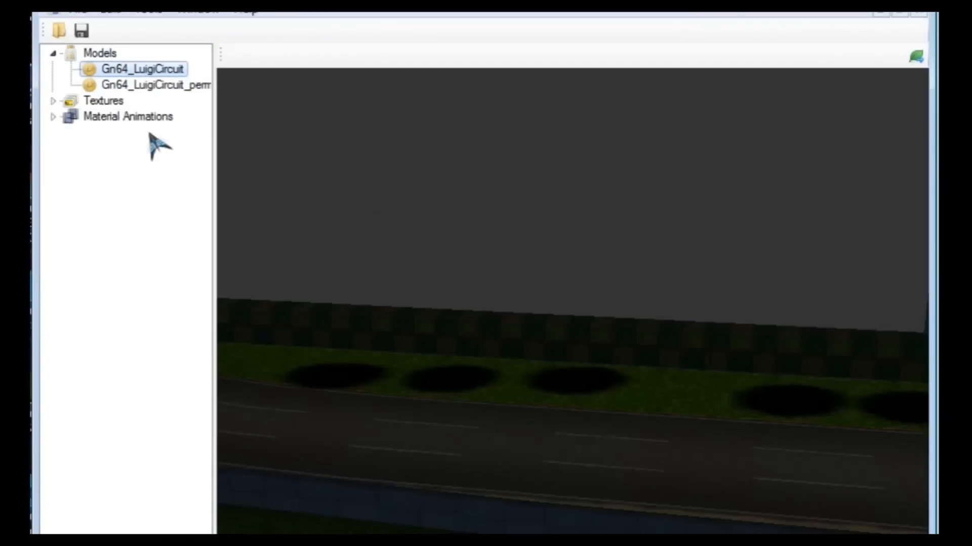
- Close Every File Explorer and open the exported Tex folder under Downloads, GCN Luigi Circuit, 3DS in Windows Explorer
{"action": "key", "text": "alt+F4"}
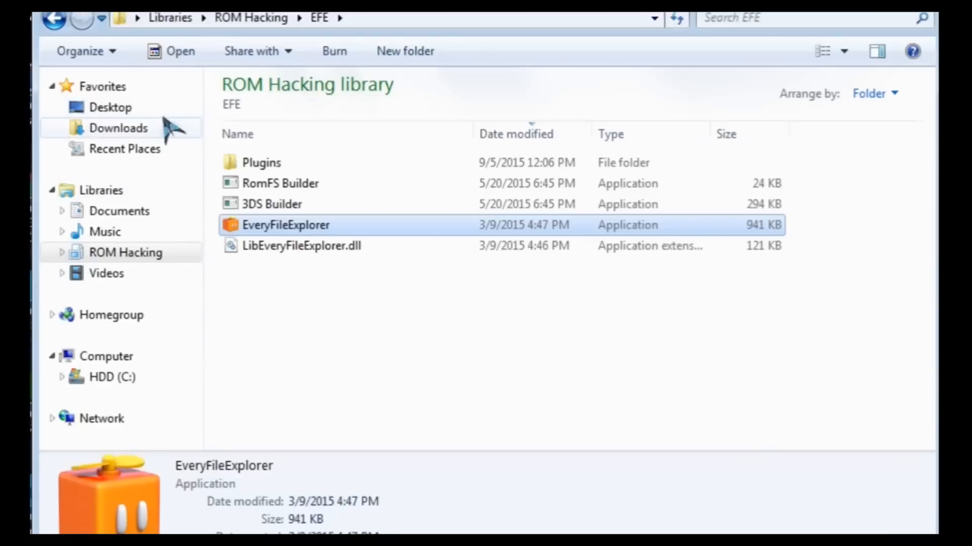
{"action": "left_click", "coordinate": [119, 128]}
{"action": "left_click", "coordinate": [310, 146]}
{"action": "double_click", "coordinate": [309, 147]}
{"action": "double_click", "coordinate": [319, 108]}
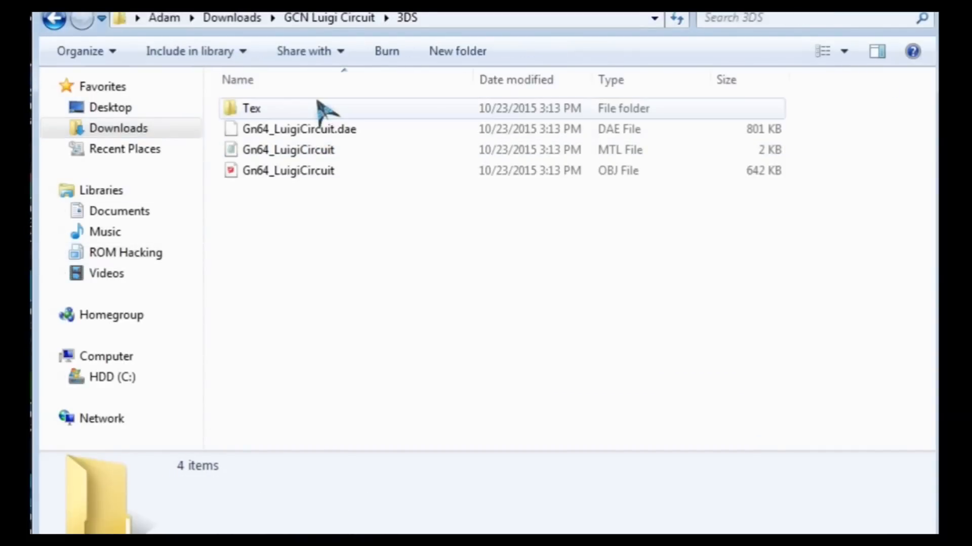
{"action": "left_click_drag", "start_coordinate": [313, 225], "coordinate": [405, 119]}
{"action": "double_click", "coordinate": [373, 114]}
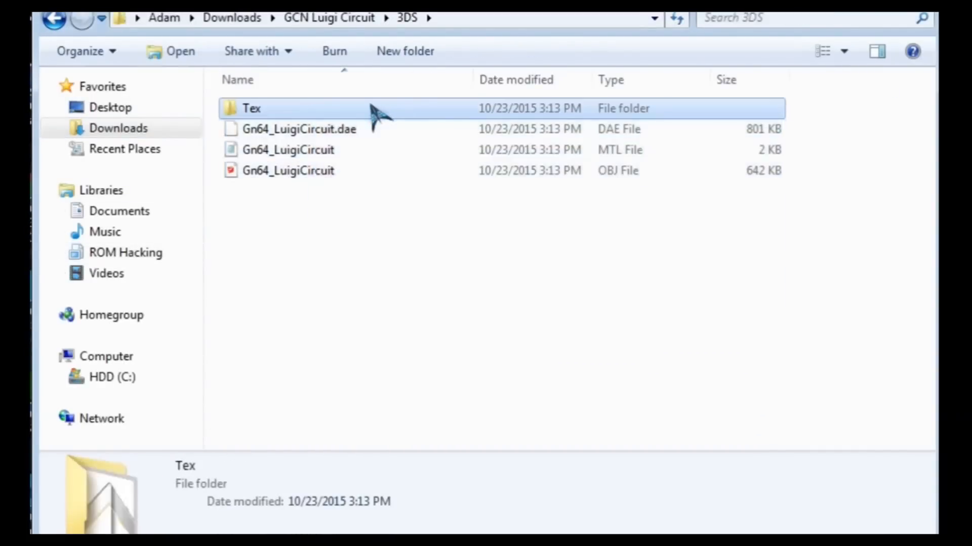
- View the exported texture images one after another, starting with cdn_dasharrow, and close the image viewer
{"action": "double_click", "coordinate": [254, 146]}
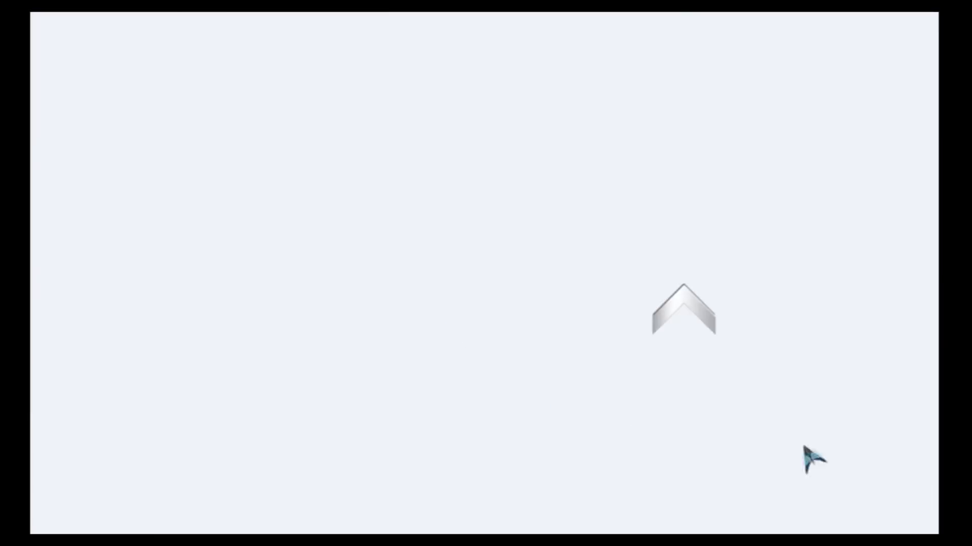
{"action": "key", "text": "Right"}
{"action": "key", "text": "Right"}
{"action": "key", "text": "Right"}
{"action": "key", "text": "Right"}
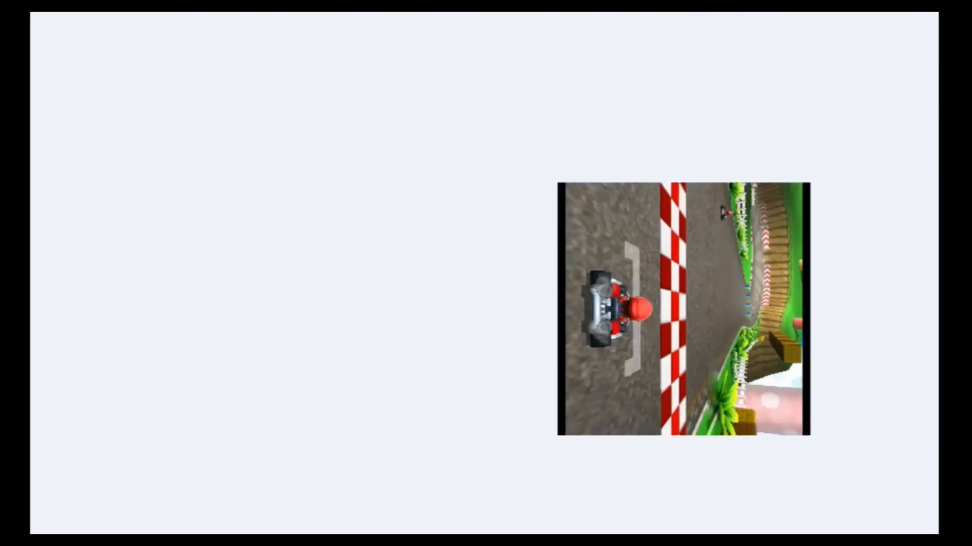
{"action": "key", "text": "Right"}
{"action": "key", "text": "Right"}
{"action": "key", "text": "Right"}
{"action": "key", "text": "Right"}
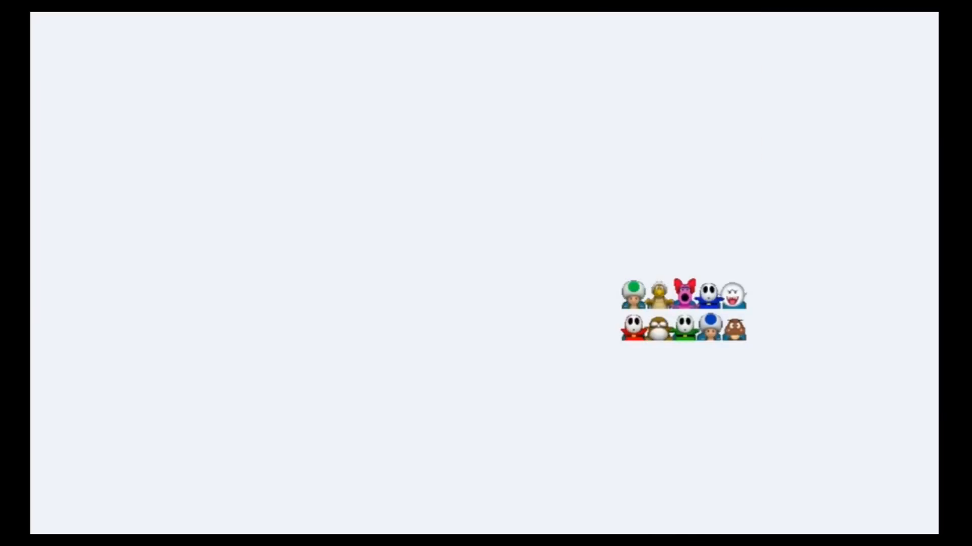
{"action": "key", "text": "Right"}
{"action": "key", "text": "Right"}
{"action": "key", "text": "Right"}
{"action": "key", "text": "Right"}
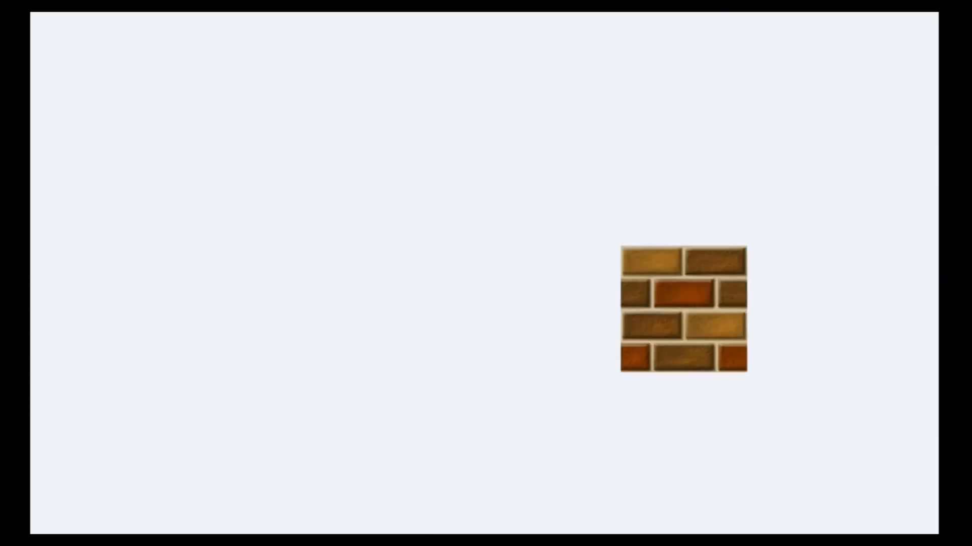
{"action": "key", "text": "Right"}
{"action": "key", "text": "Right"}
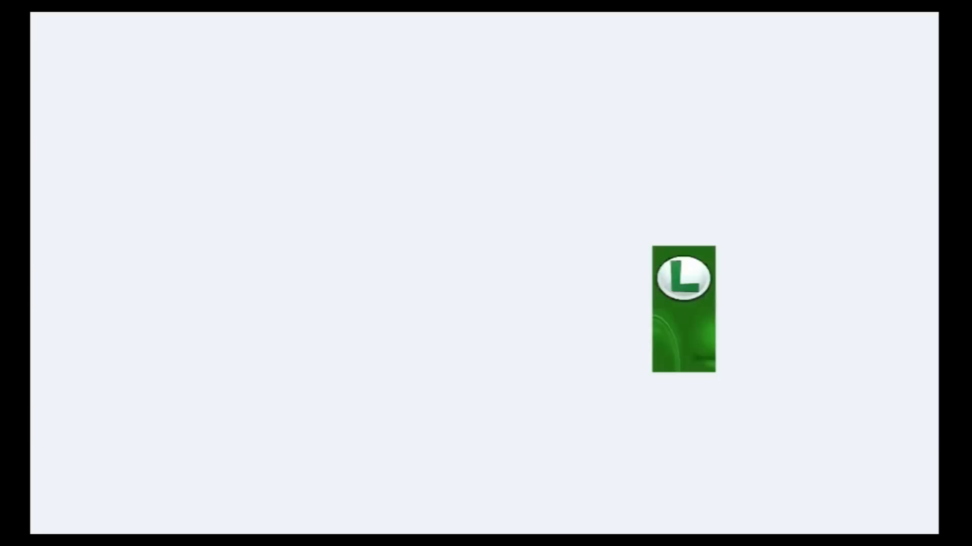
{"action": "key", "text": "Escape"}
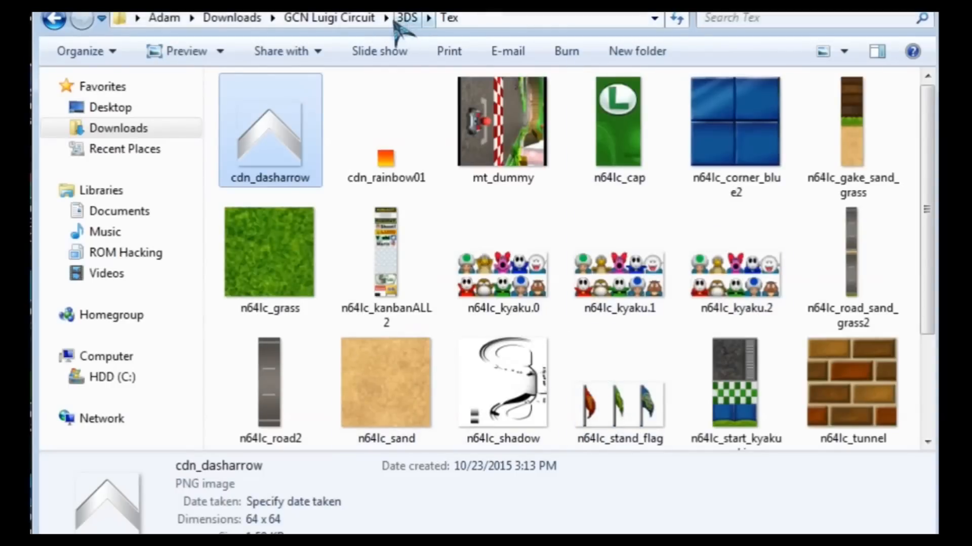
- Switch to Chrome and search Google for "gcn luigi circuit"
{"action": "left_click", "coordinate": [175, 131]}
{"action": "left_click", "coordinate": [347, 271]}
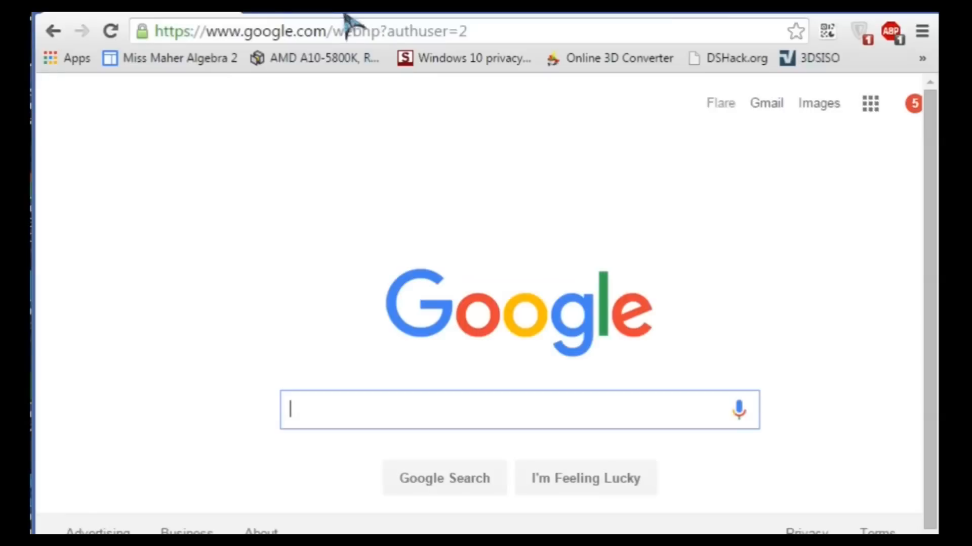
{"action": "type", "text": "gcn luigi"}
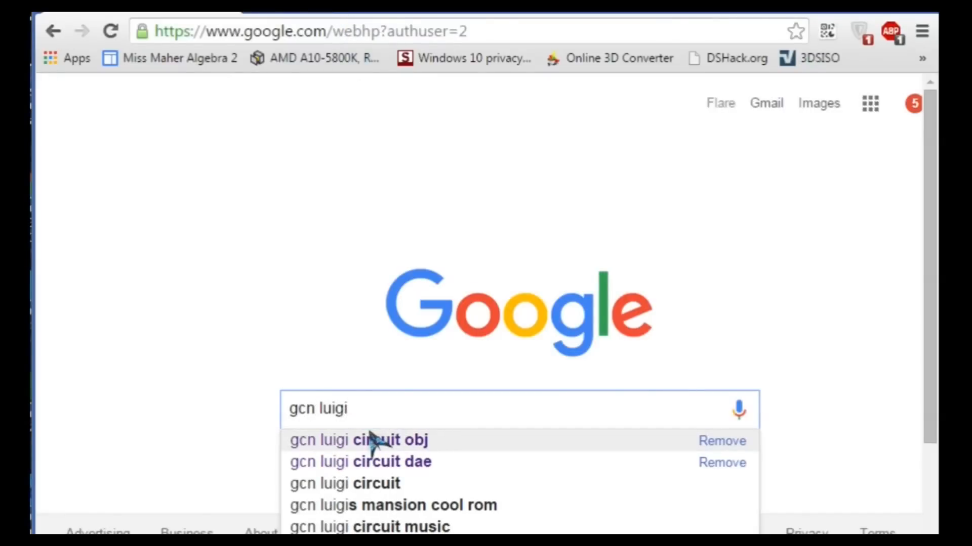
{"action": "left_click", "coordinate": [377, 482]}
- Refine the search to "gcn luigi circuit wii ct" and open the YouTube result "Mario Kart Wii Custom Track - GCN Luigi Circuit"
{"action": "left_click", "coordinate": [341, 105]}
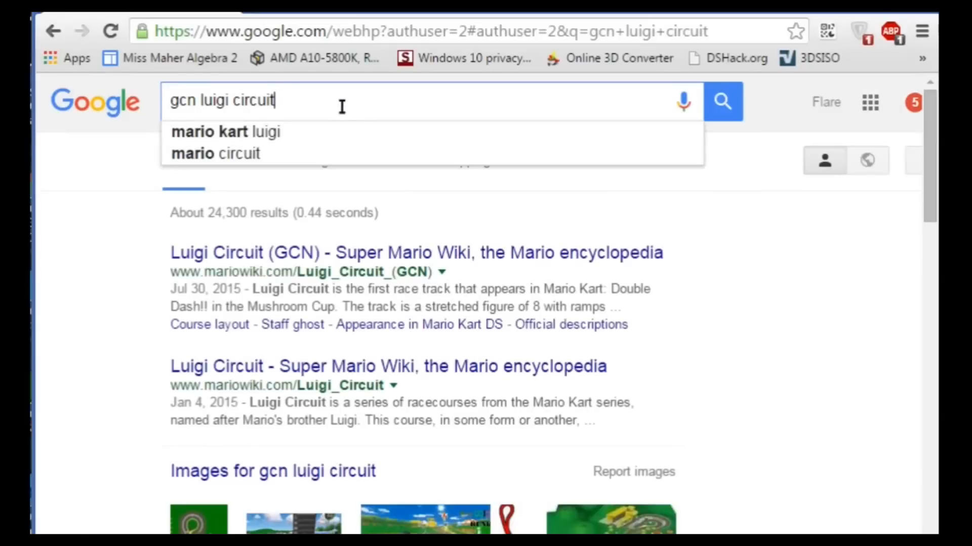
{"action": "type", "text": "o"}
{"action": "key", "text": "BackSpace"}
{"action": "type", "text": "wii ct"}
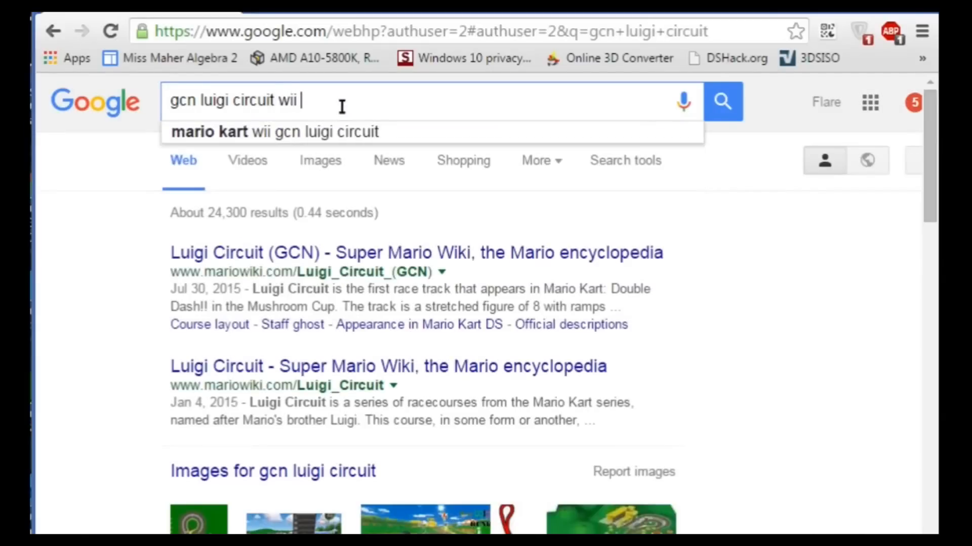
{"action": "key", "text": "Return"}
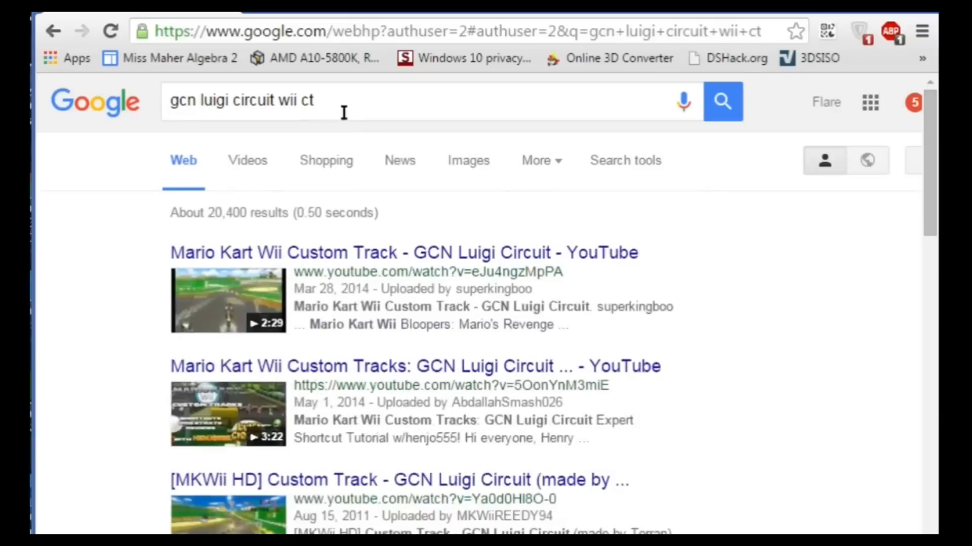
{"action": "left_click", "coordinate": [312, 252]}
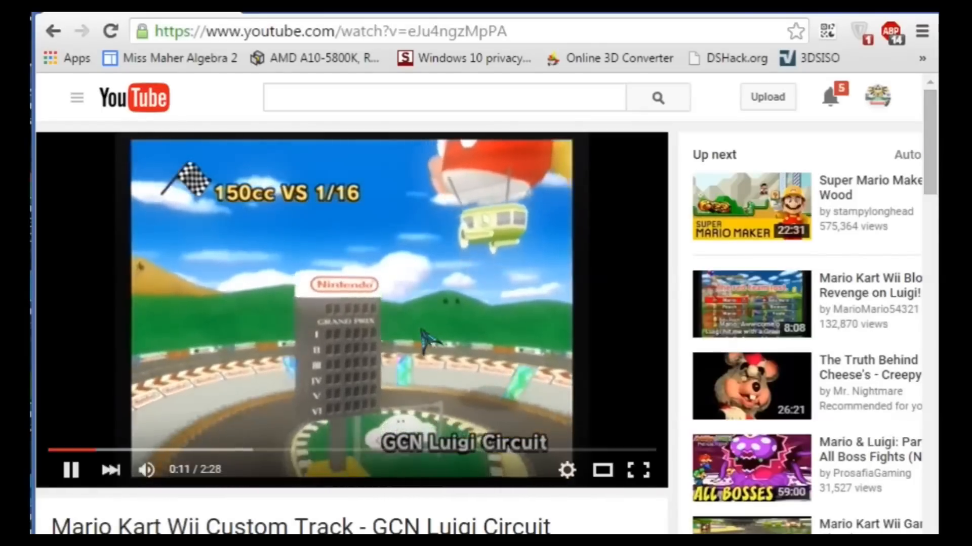
- Pause the video, check its full description for a track download, and return to the Google results
{"action": "scroll", "coordinate": [455, 354], "scroll_direction": "down", "scroll_amount": 4}
{"action": "key", "text": "space"}
{"action": "scroll", "coordinate": [372, 432], "scroll_direction": "down", "scroll_amount": 2}
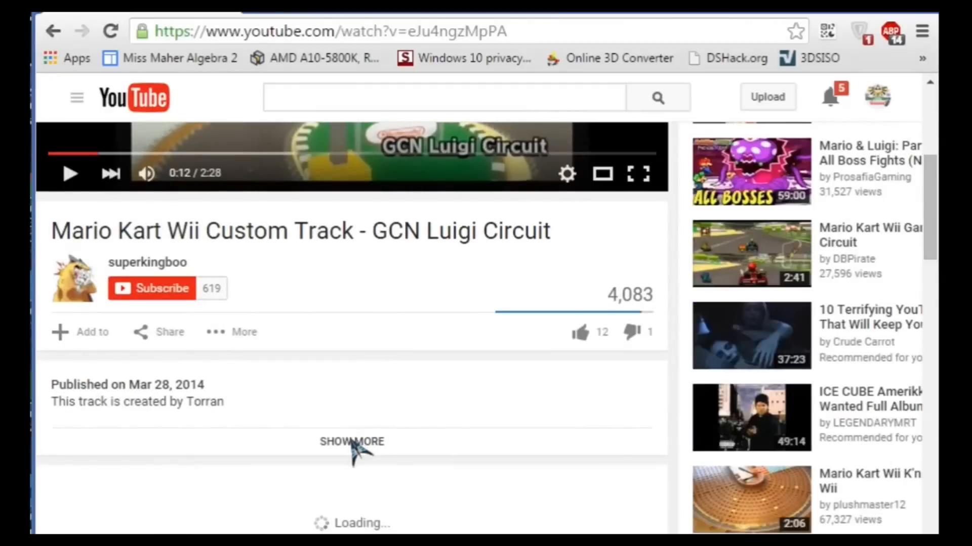
{"action": "left_click", "coordinate": [349, 440]}
{"action": "left_click", "coordinate": [53, 31]}
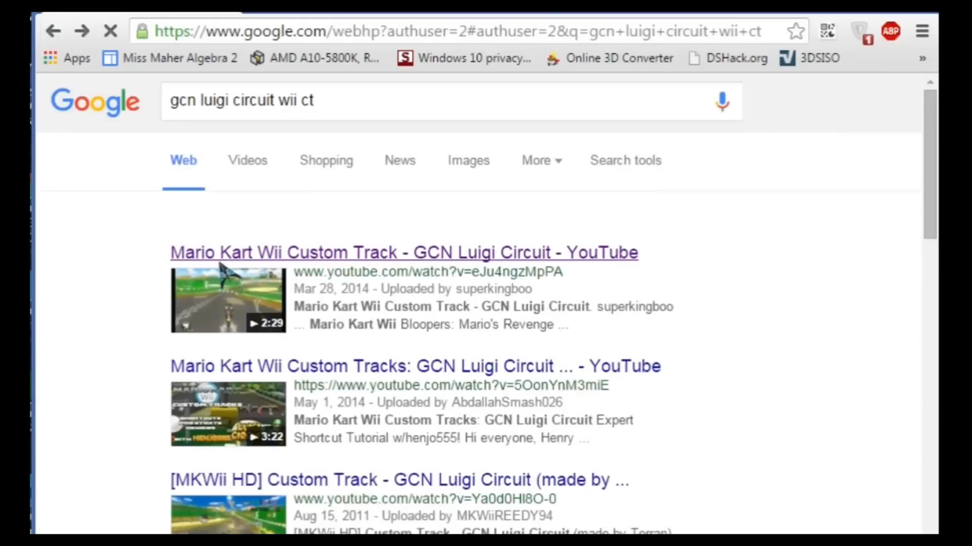
- Open the second GCN Luigi Circuit video result, examine the links in its full description, and return to the search results
{"action": "left_click", "coordinate": [360, 366]}
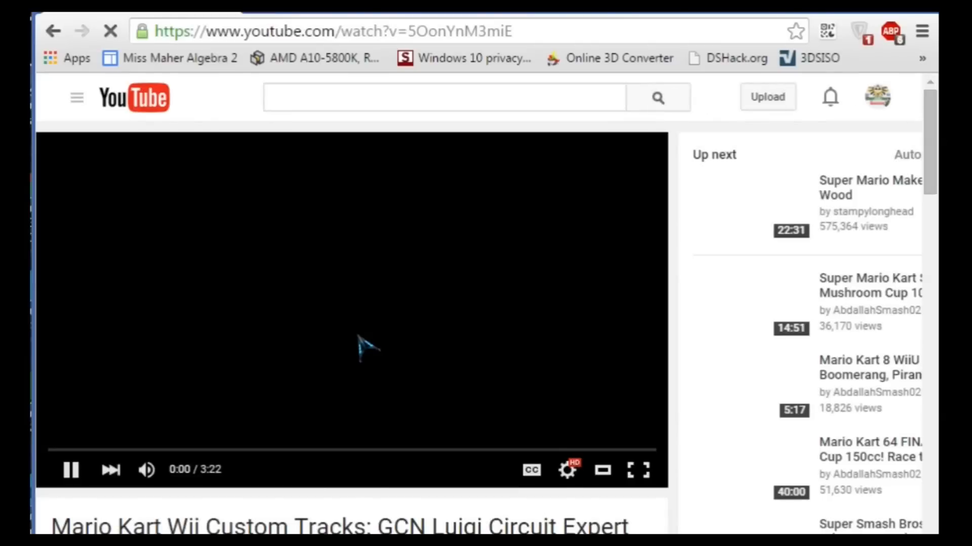
{"action": "scroll", "coordinate": [358, 347], "scroll_direction": "down", "scroll_amount": 5}
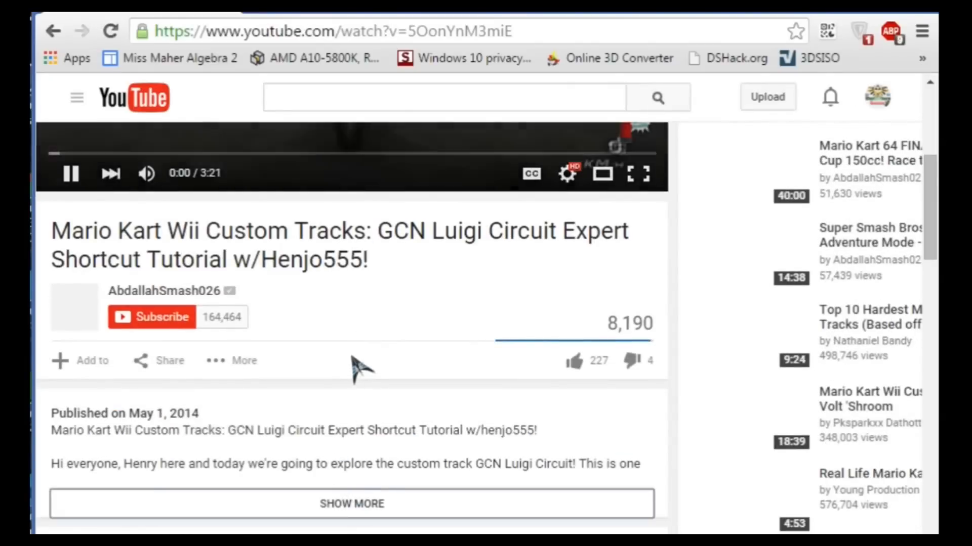
{"action": "scroll", "coordinate": [350, 358], "scroll_direction": "down", "scroll_amount": 2}
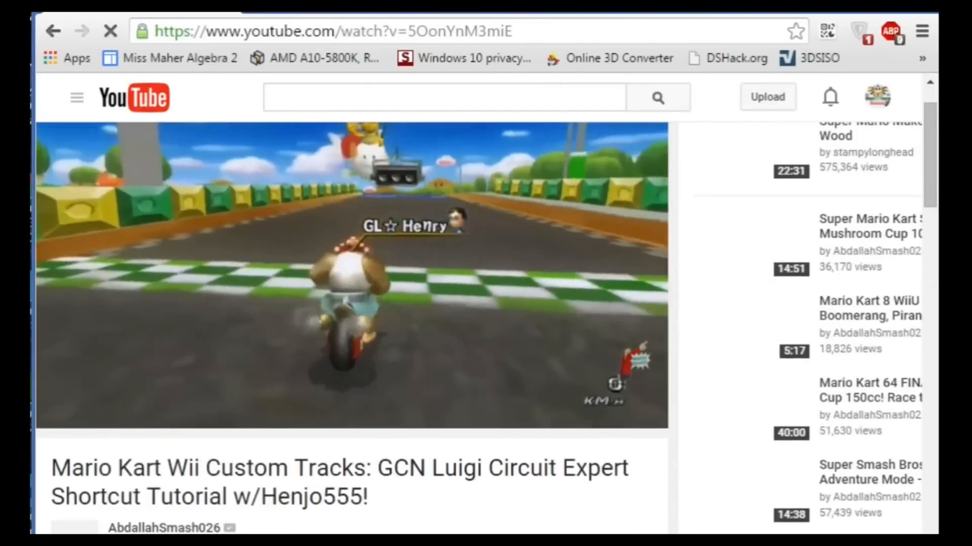
{"action": "scroll", "coordinate": [356, 401], "scroll_direction": "down", "scroll_amount": 4}
{"action": "scroll", "coordinate": [358, 448], "scroll_direction": "down", "scroll_amount": 2}
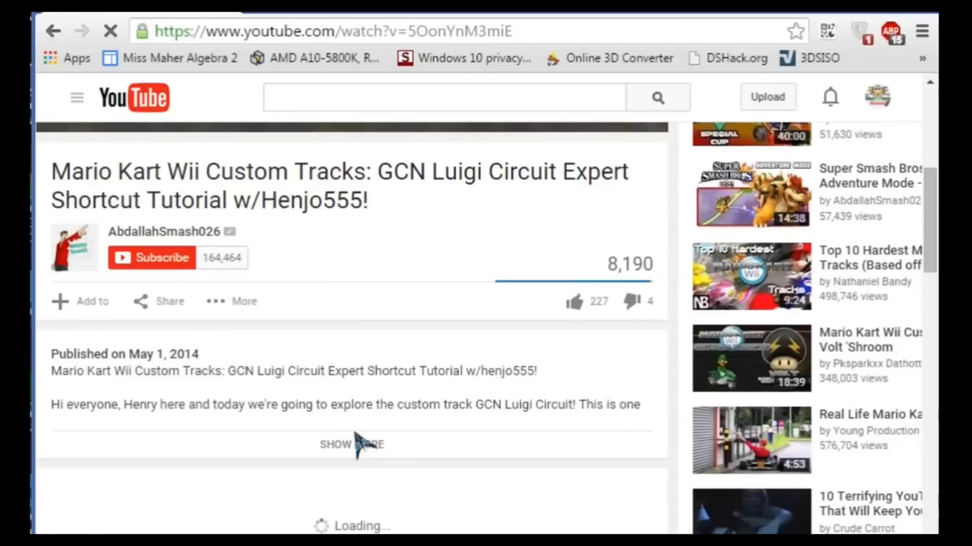
{"action": "left_click", "coordinate": [355, 443]}
{"action": "scroll", "coordinate": [355, 440], "scroll_direction": "down", "scroll_amount": 4}
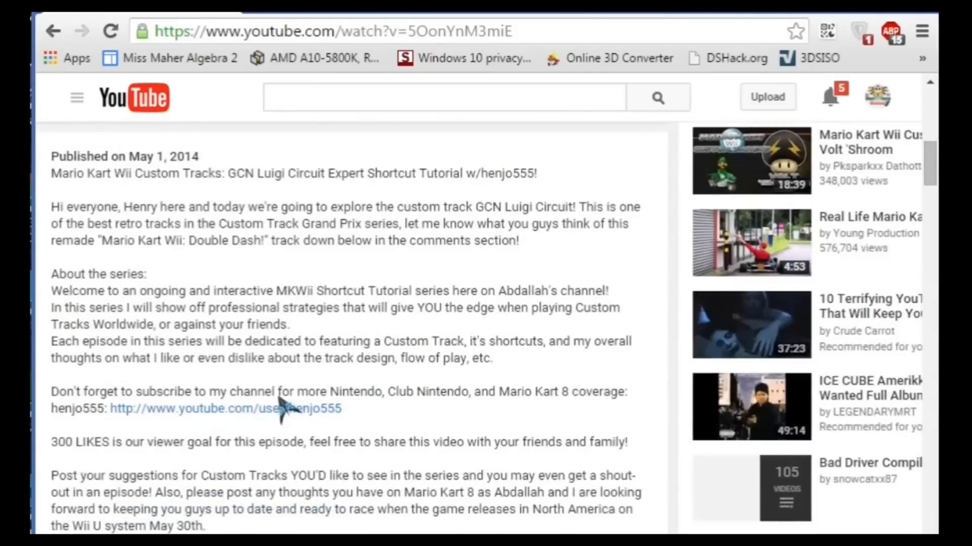
{"action": "scroll", "coordinate": [279, 400], "scroll_direction": "down", "scroll_amount": 4}
{"action": "scroll", "coordinate": [260, 420], "scroll_direction": "down", "scroll_amount": 2}
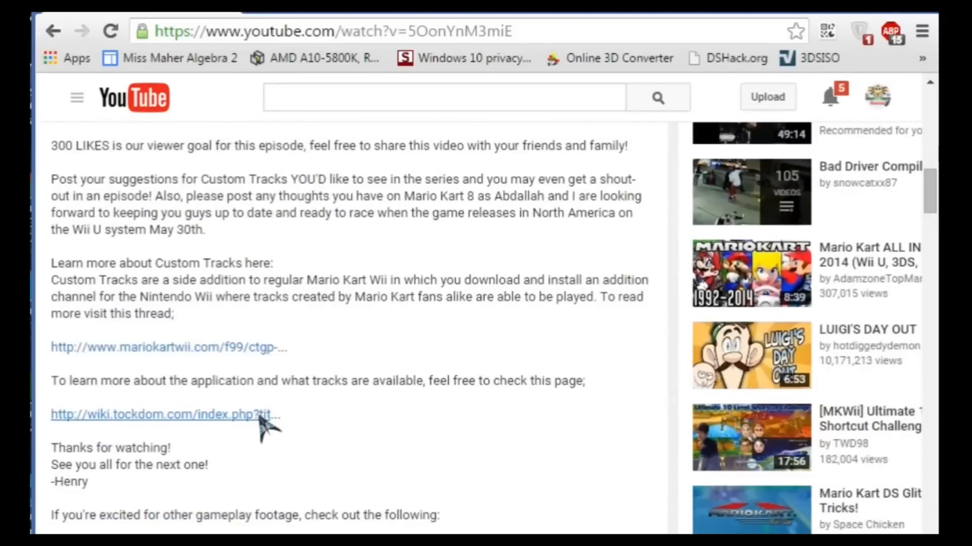
{"action": "scroll", "coordinate": [366, 376], "scroll_direction": "down", "scroll_amount": 2}
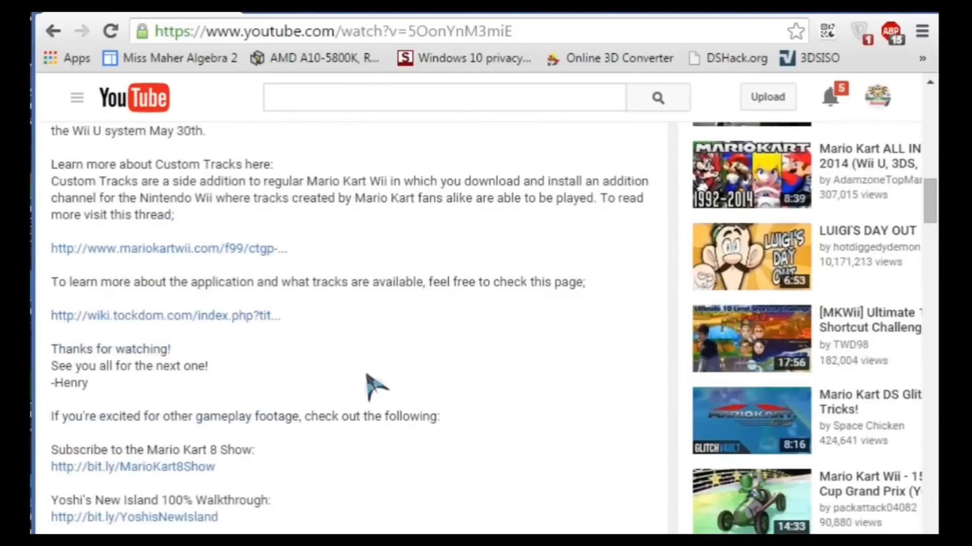
{"action": "scroll", "coordinate": [371, 386], "scroll_direction": "down", "scroll_amount": 2}
{"action": "scroll", "coordinate": [307, 288], "scroll_direction": "up", "scroll_amount": 2}
{"action": "left_click", "coordinate": [53, 32]}
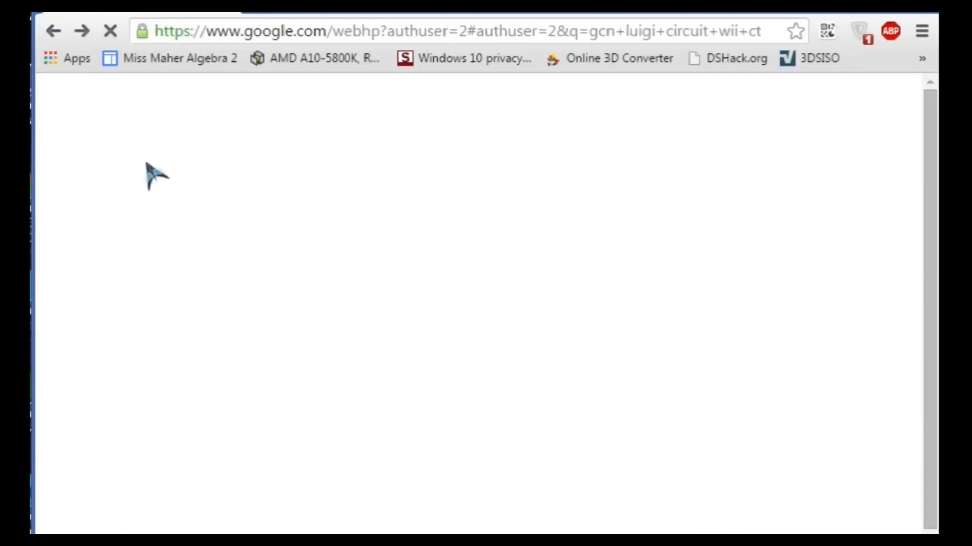
- Open the Custom Mario Kart wiki result for GCN Luigi Circuit and download old_luigi2_gc_(RC2).szs from its Google Drive page
{"action": "scroll", "coordinate": [305, 301], "scroll_direction": "down", "scroll_amount": 2}
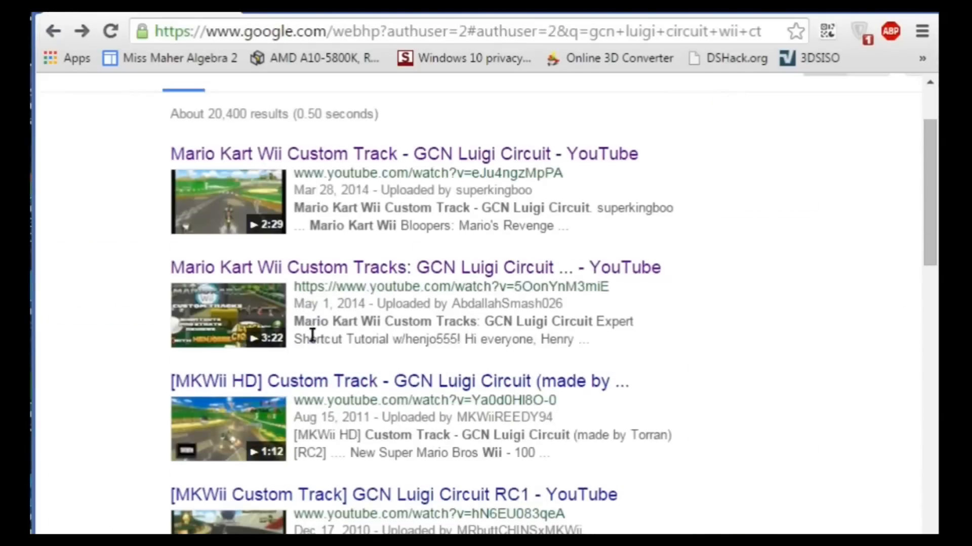
{"action": "scroll", "coordinate": [337, 411], "scroll_direction": "down", "scroll_amount": 6}
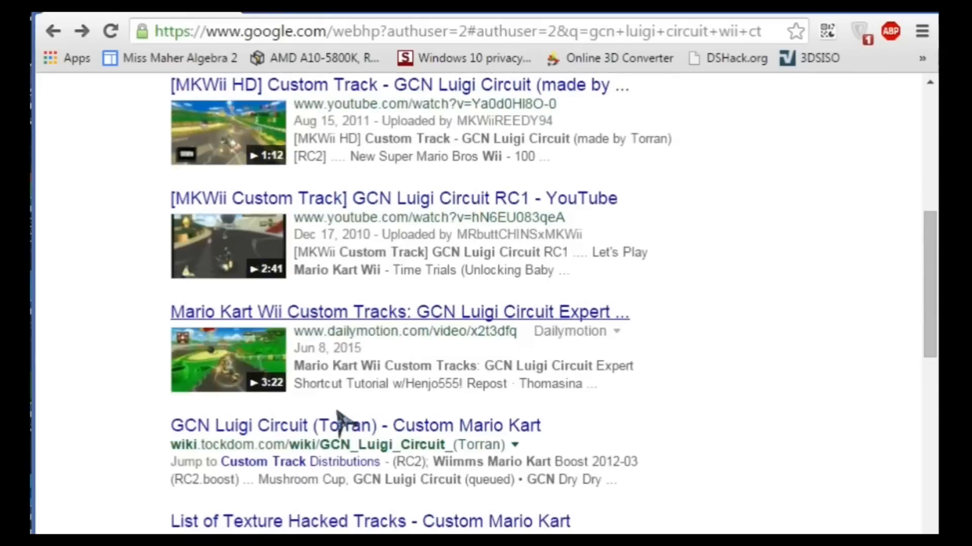
{"action": "left_click", "coordinate": [345, 432]}
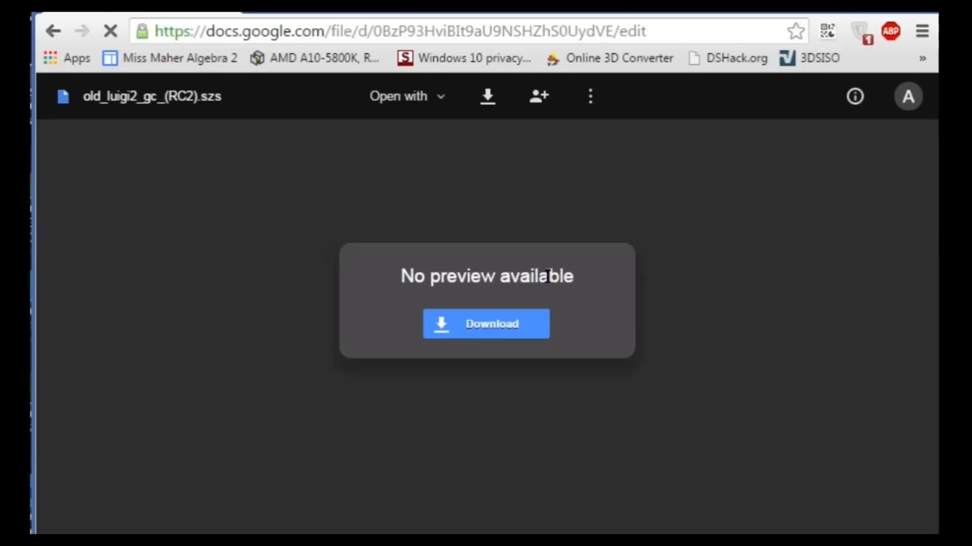
{"action": "left_click", "coordinate": [508, 330]}
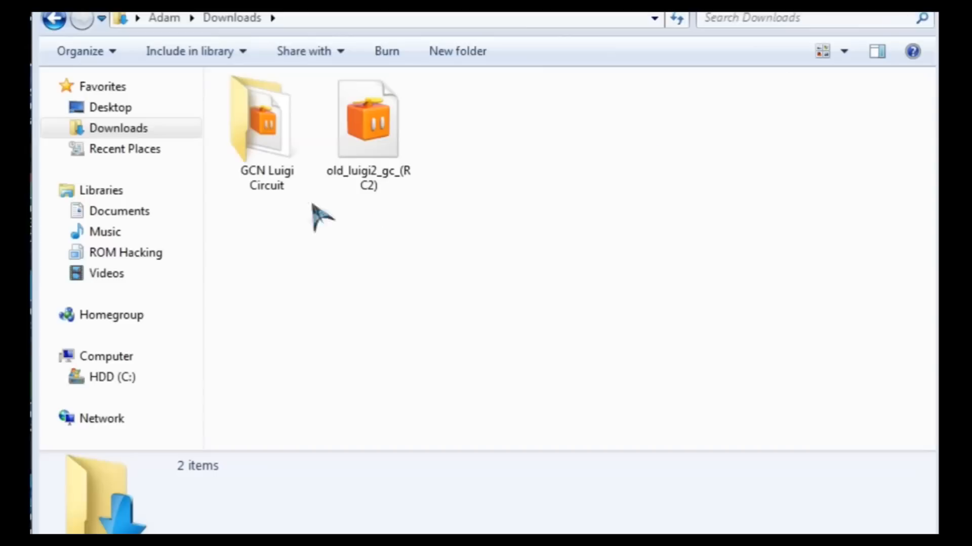
- Rename the downloaded old_luigi2_gc_(RC2) file in the Downloads folder as GCN Luigi Circuit
{"action": "left_click", "coordinate": [192, 129]}
{"action": "left_click", "coordinate": [379, 167]}
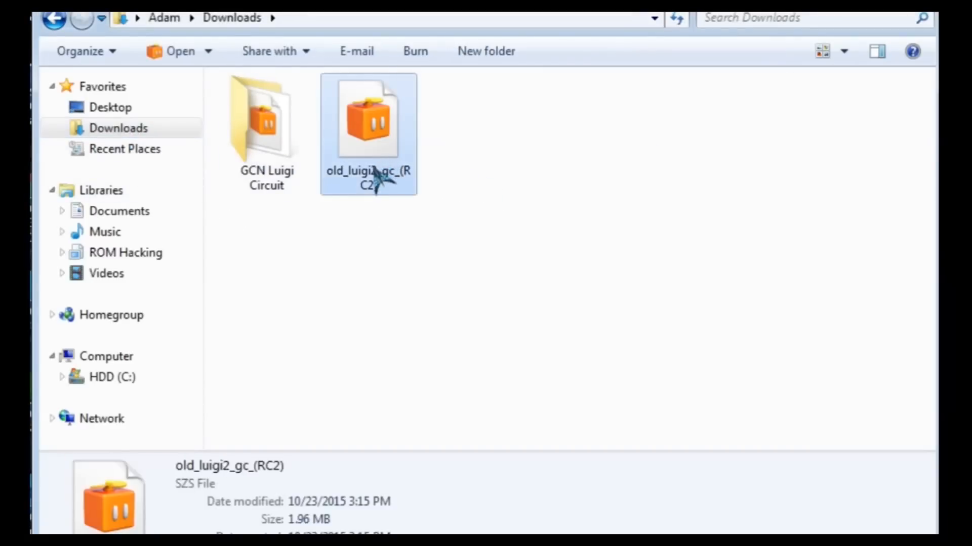
{"action": "left_click", "coordinate": [377, 171]}
{"action": "type", "text": "G"}
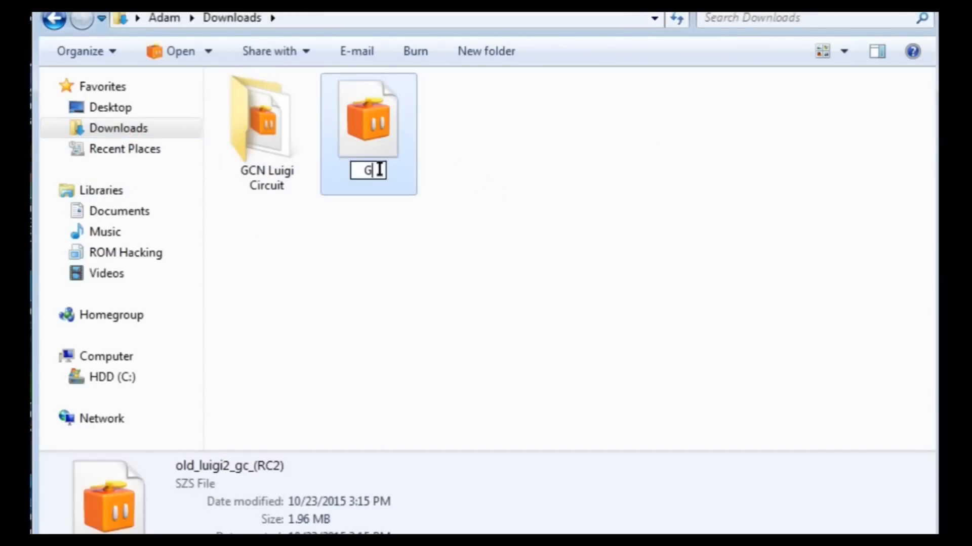
{"action": "type", "text": "CN Luigi Circuit"}
{"action": "key", "text": "Return"}
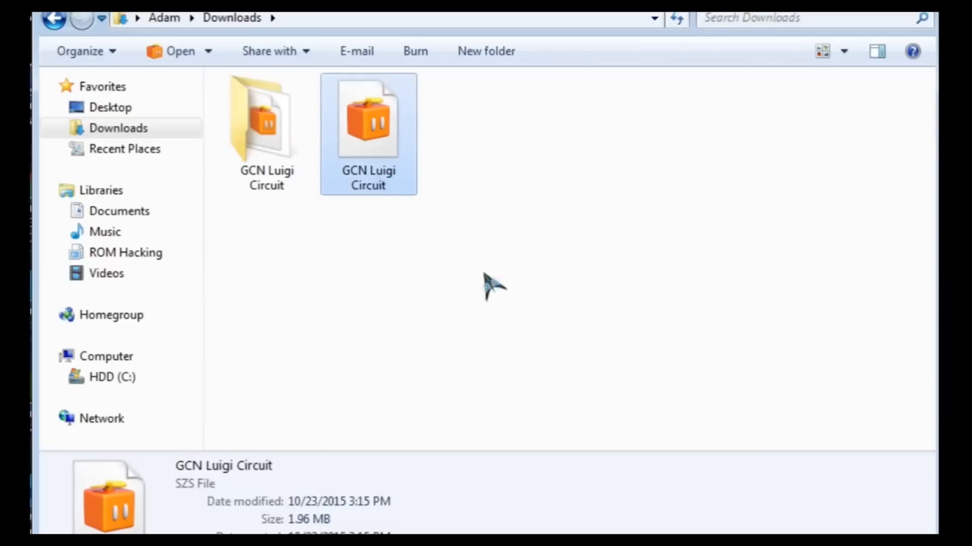
- Move the renamed SZS file into the Wii subfolder of the GCN Luigi Circuit folder and return to Downloads
{"action": "right_click", "coordinate": [368, 146]}
{"action": "left_click", "coordinate": [418, 344]}
{"action": "double_click", "coordinate": [293, 174]}
{"action": "double_click", "coordinate": [326, 131]}
{"action": "right_click", "coordinate": [333, 202]}
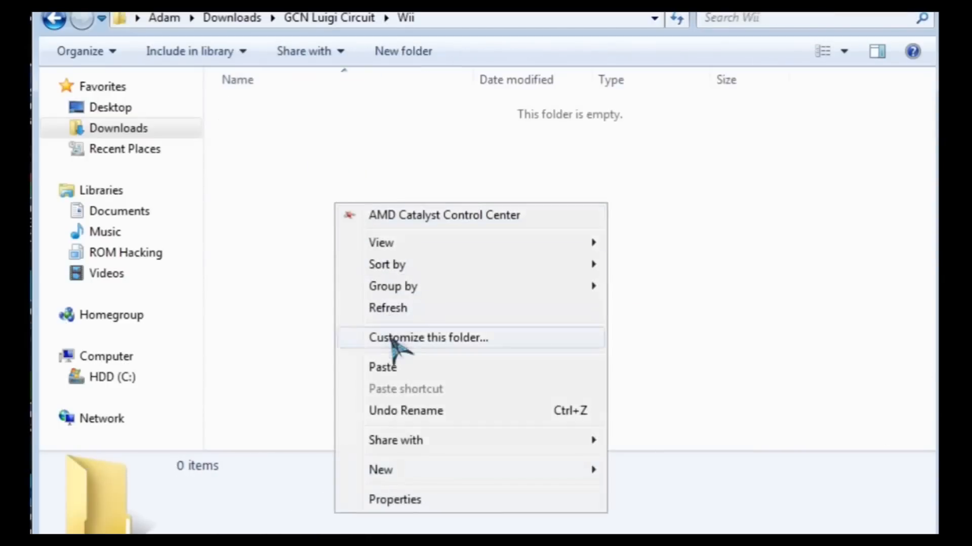
{"action": "left_click", "coordinate": [400, 365]}
{"action": "left_click", "coordinate": [329, 18]}
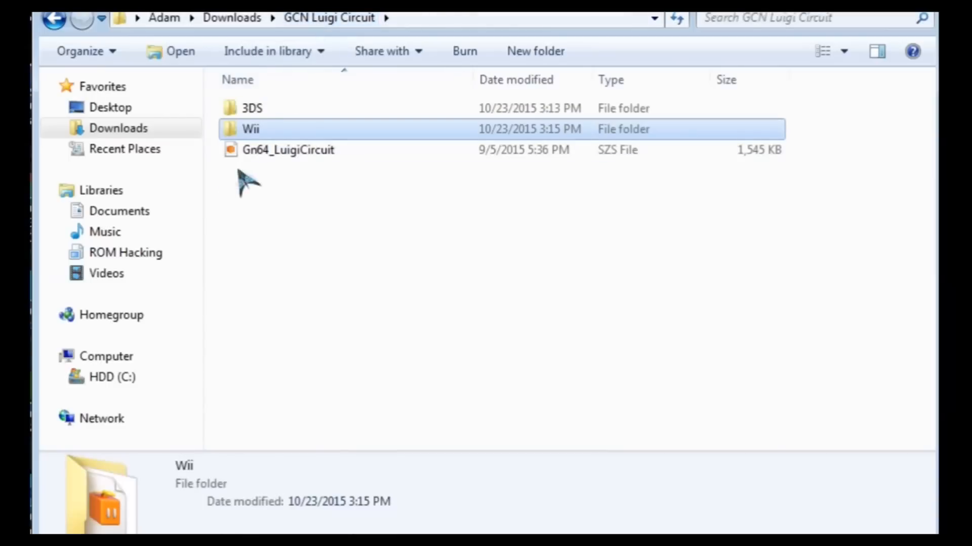
{"action": "left_click", "coordinate": [180, 129]}
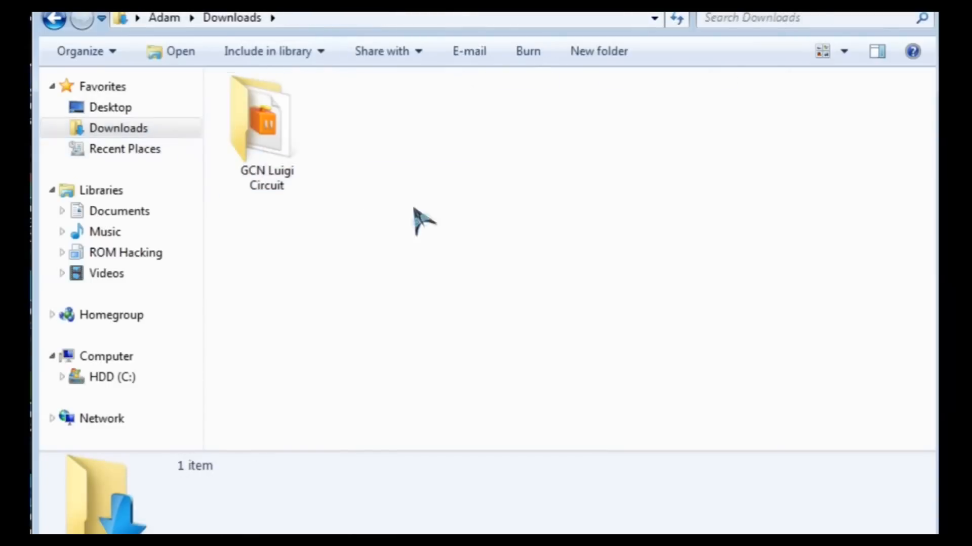
- Open the GCN Luigi Circuit SZS file from the project's Wii folder with SZS Modifier
{"action": "double_click", "coordinate": [297, 180]}
{"action": "double_click", "coordinate": [323, 131]}
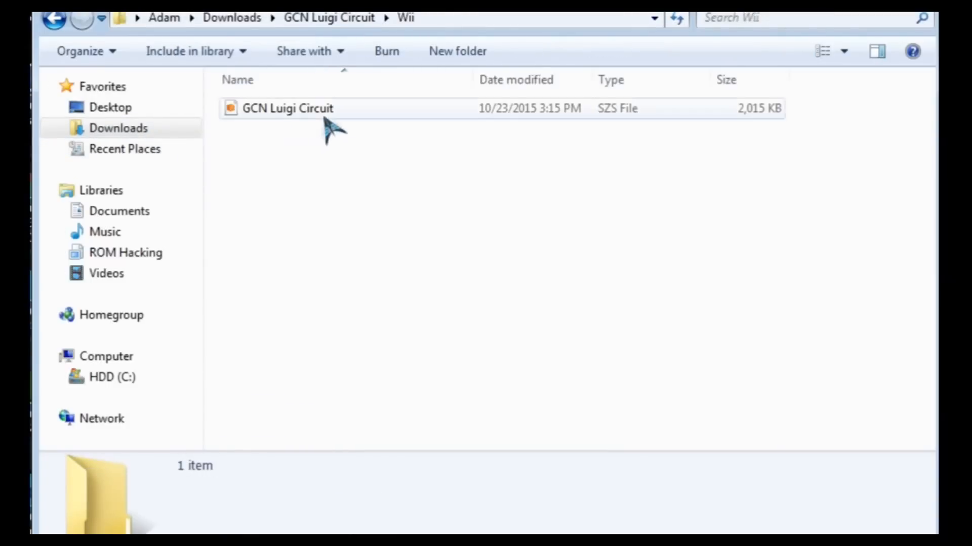
{"action": "left_click", "coordinate": [300, 106]}
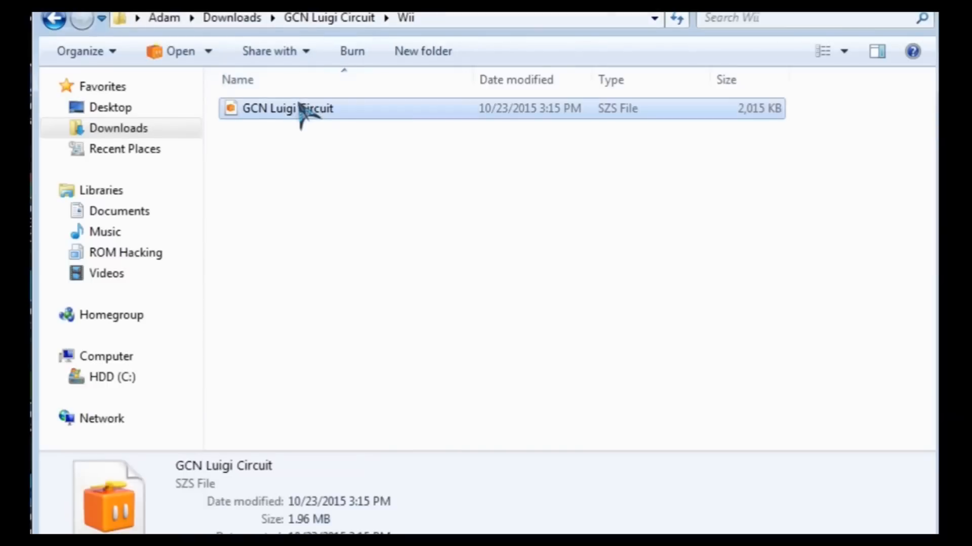
{"action": "right_click", "coordinate": [294, 103]}
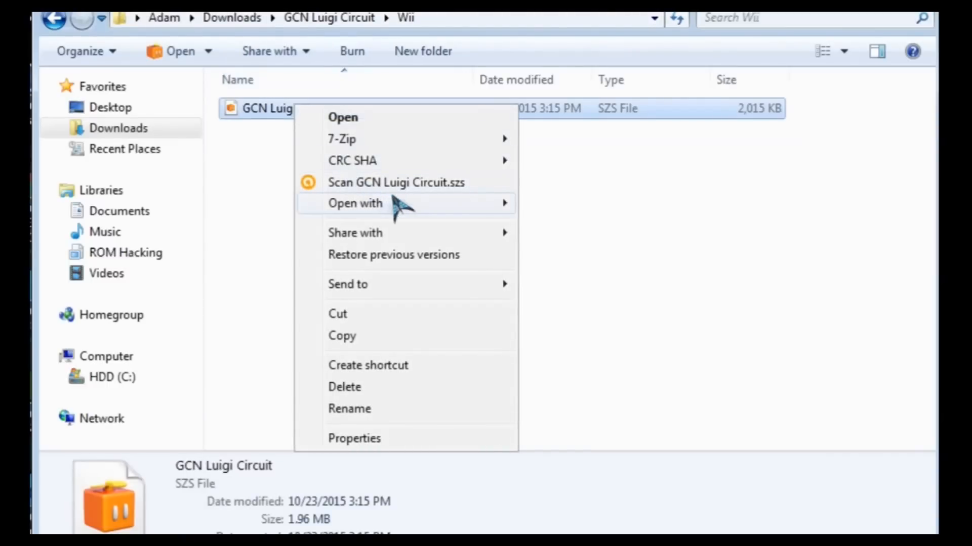
{"action": "mouse_move", "coordinate": [448, 197]}
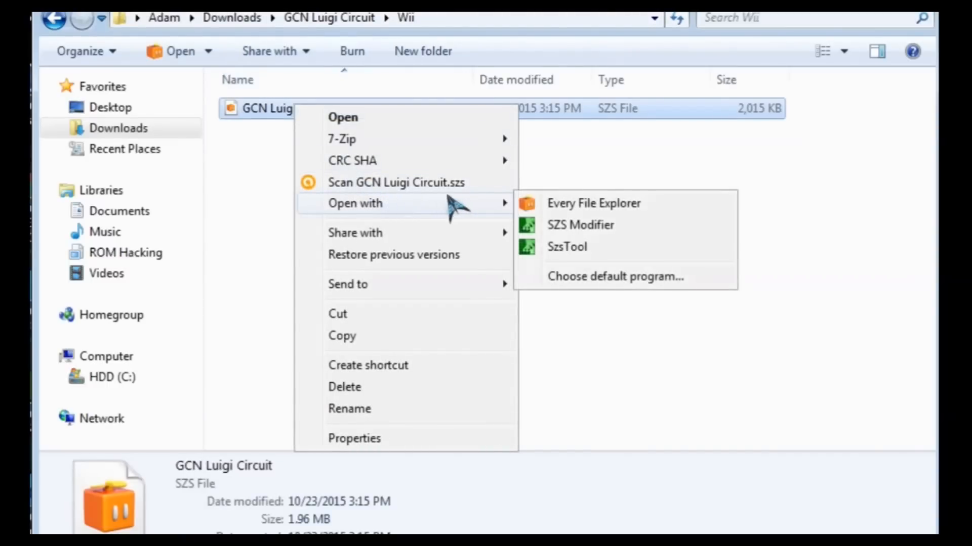
{"action": "left_click", "coordinate": [615, 226]}
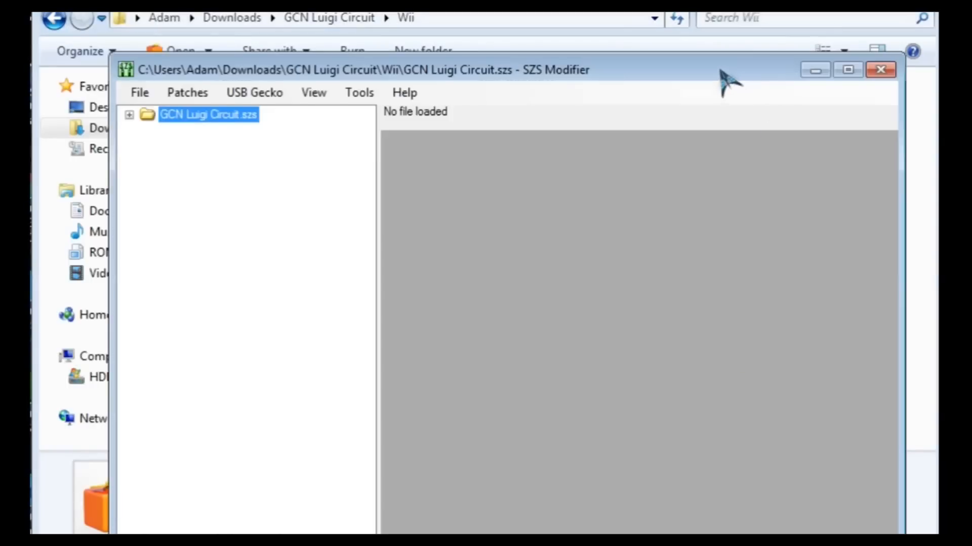
- Reposition the SZS Modifier window and widen it to fill the visible area
{"action": "left_click_drag", "start_coordinate": [727, 81], "coordinate": [650, 14]}
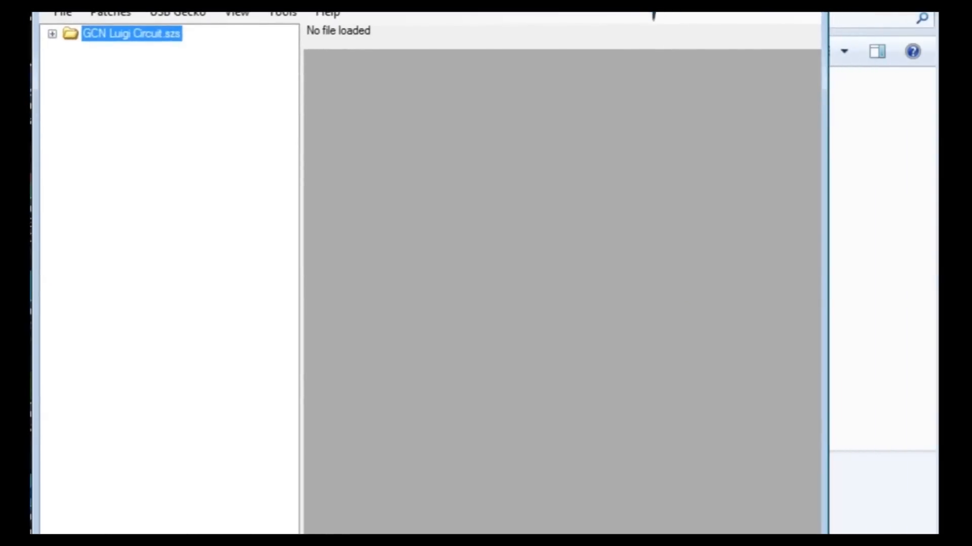
{"action": "left_click", "coordinate": [829, 426]}
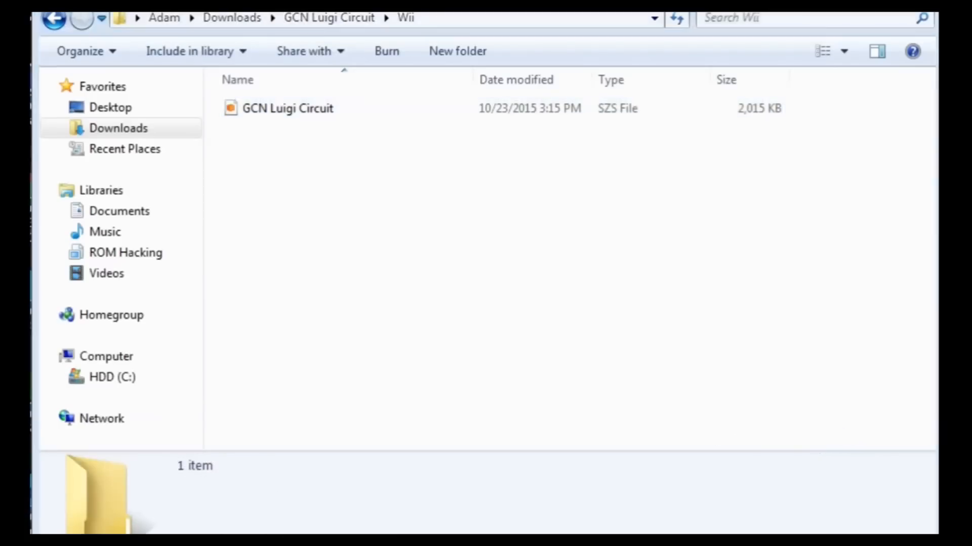
{"action": "key", "text": "alt+Tab"}
{"action": "left_click_drag", "start_coordinate": [833, 455], "coordinate": [939, 458]}
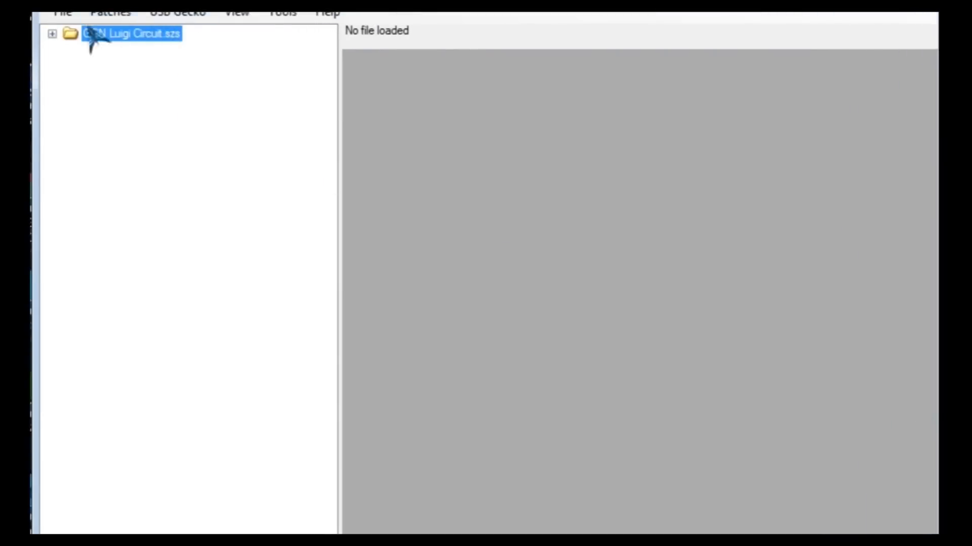
- Expand the GCN Luigi Circuit.szs archive and its root folder to show the contents of course_model.brres
{"action": "left_click", "coordinate": [52, 34]}
{"action": "left_click", "coordinate": [71, 49]}
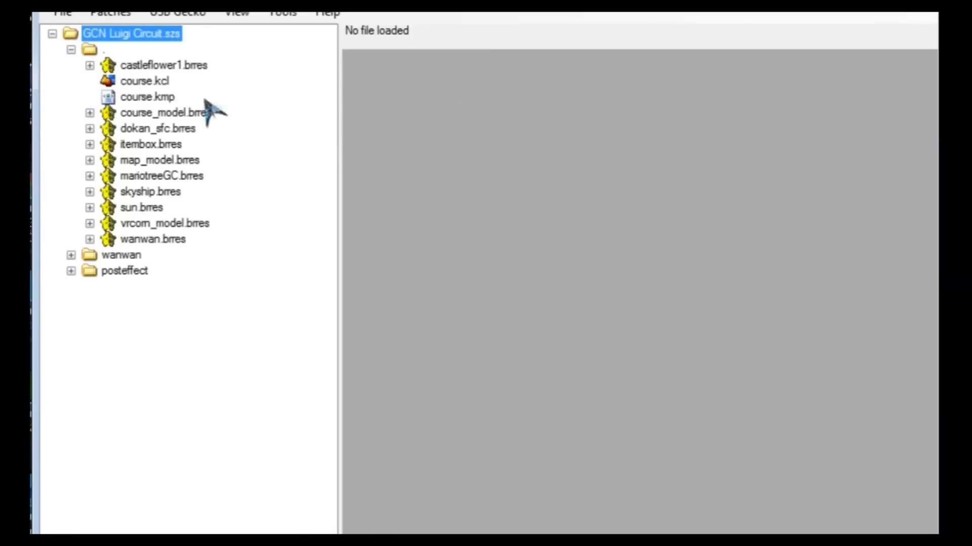
{"action": "left_click", "coordinate": [90, 113]}
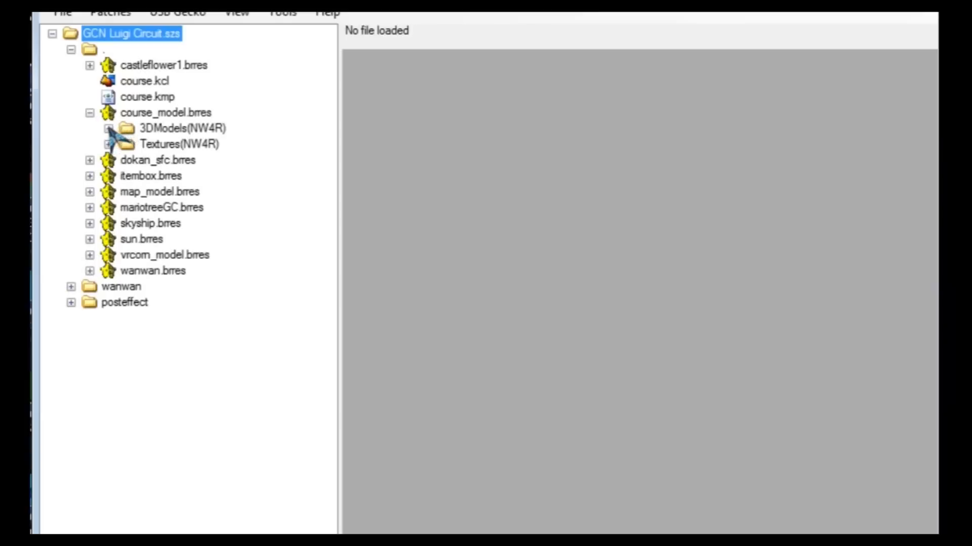
- Export the raw data of course_model.brres into the Wii subfolder of GCN Luigi Circuit as course_model.brres
{"action": "left_click", "coordinate": [148, 116]}
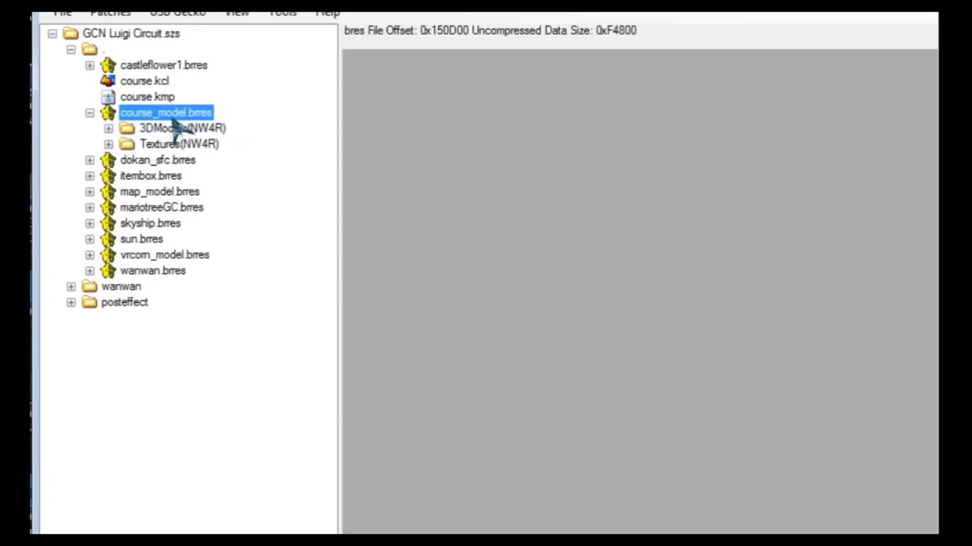
{"action": "right_click", "coordinate": [161, 111]}
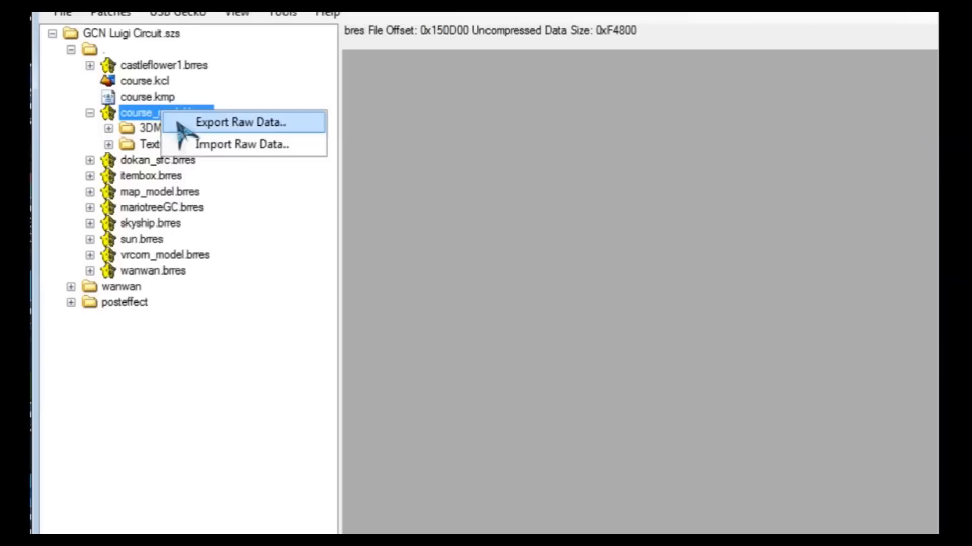
{"action": "left_click", "coordinate": [179, 122]}
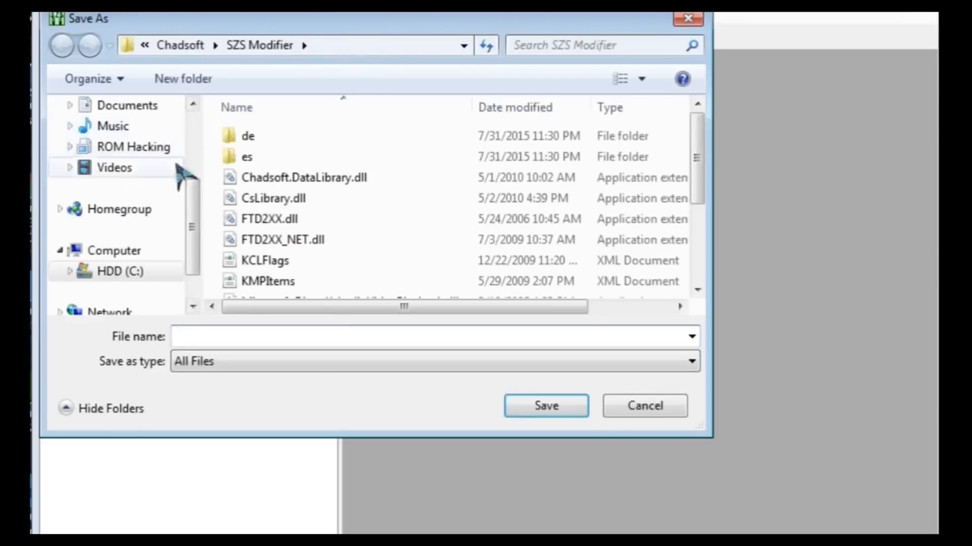
{"action": "left_click_drag", "start_coordinate": [192, 162], "coordinate": [199, 135]}
{"action": "left_click", "coordinate": [144, 157]}
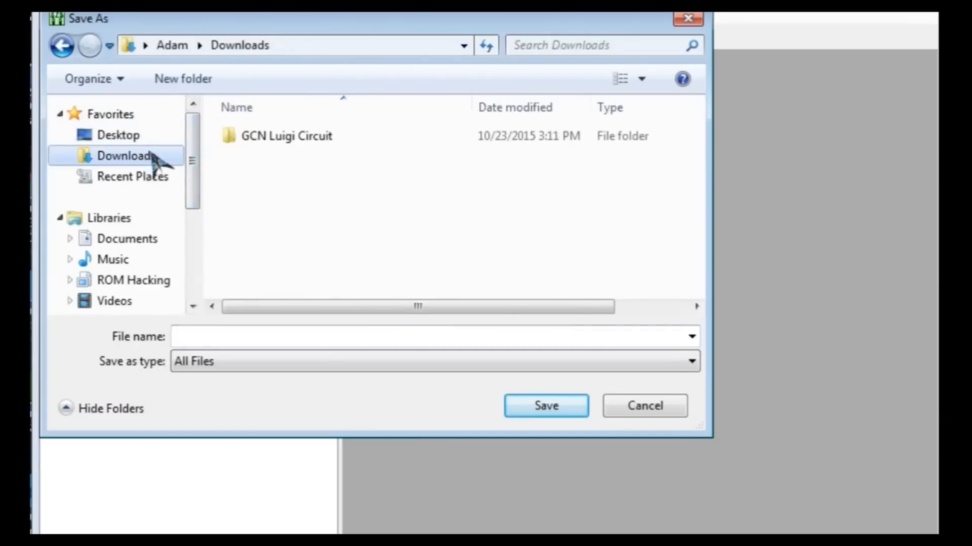
{"action": "double_click", "coordinate": [253, 135]}
{"action": "double_click", "coordinate": [253, 157]}
{"action": "left_click", "coordinate": [257, 338]}
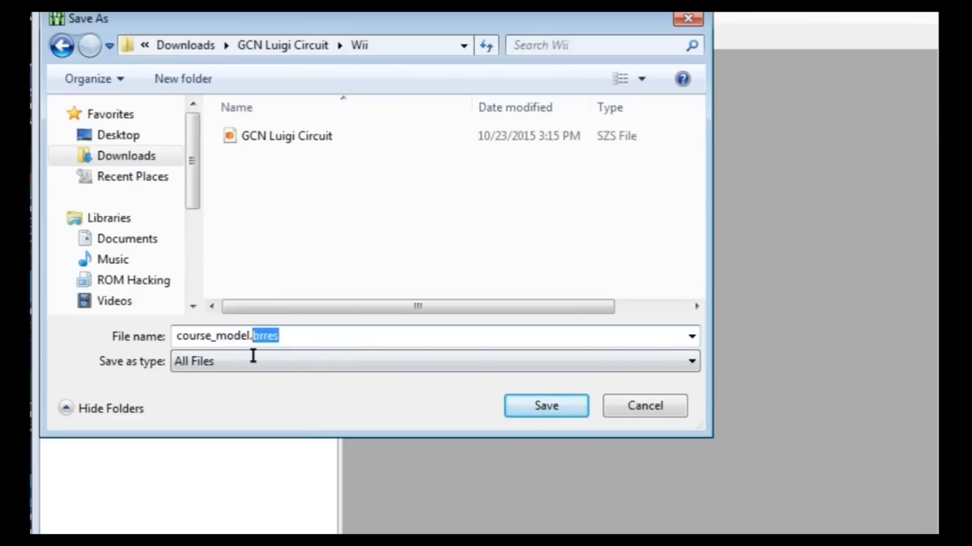
{"action": "left_click", "coordinate": [293, 340]}
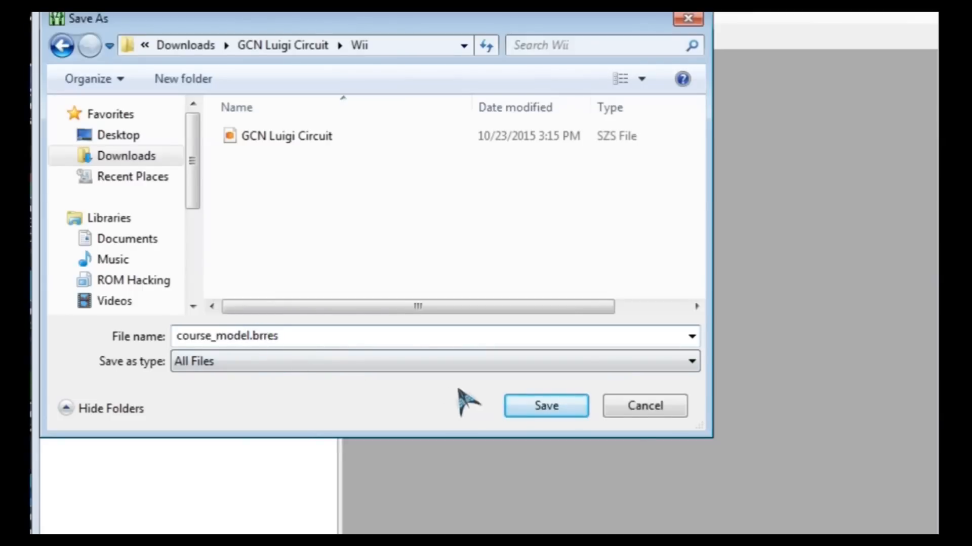
{"action": "left_click", "coordinate": [531, 405]}
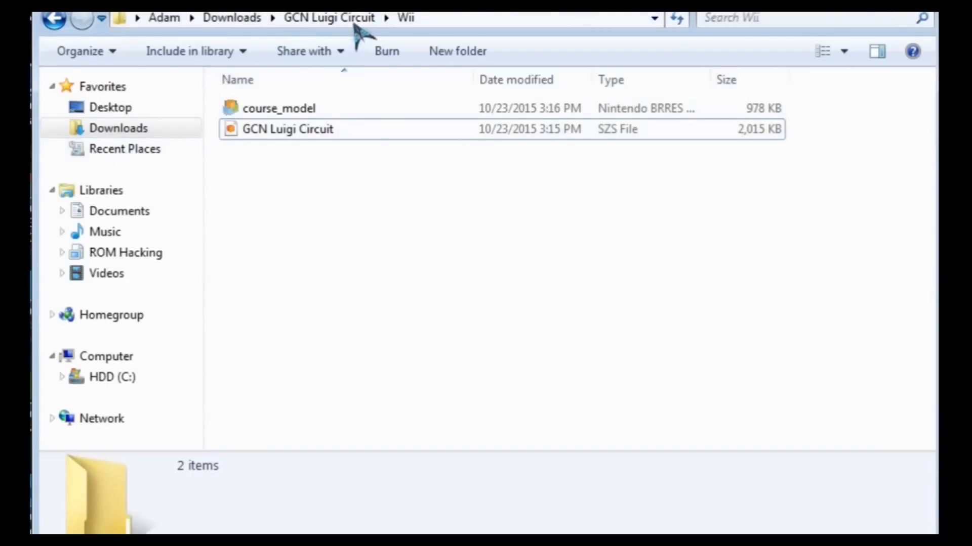
- Check the exported course_model file in the Wii subfolder of the GCN Luigi Circuit folder
{"action": "left_click", "coordinate": [332, 18]}
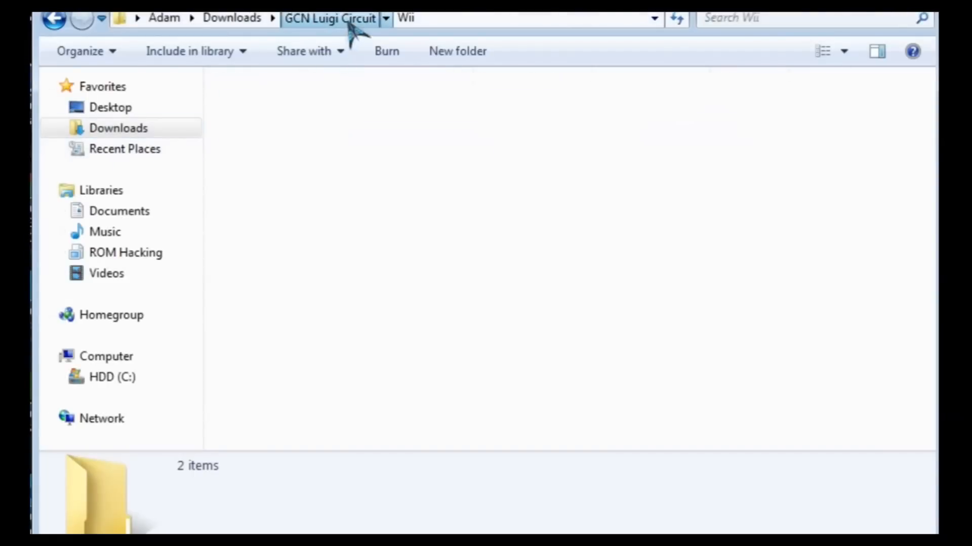
{"action": "double_click", "coordinate": [282, 129]}
{"action": "left_click", "coordinate": [260, 108]}
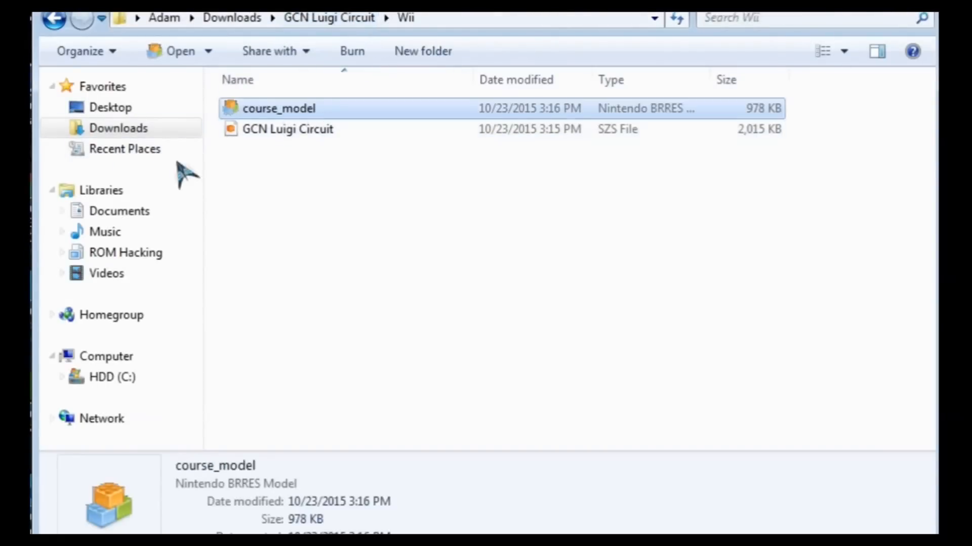
- Go to the Wii Hacking folder in Documents and select the BRRES Viewer archive
{"action": "left_click", "coordinate": [170, 128]}
{"action": "left_click", "coordinate": [157, 213]}
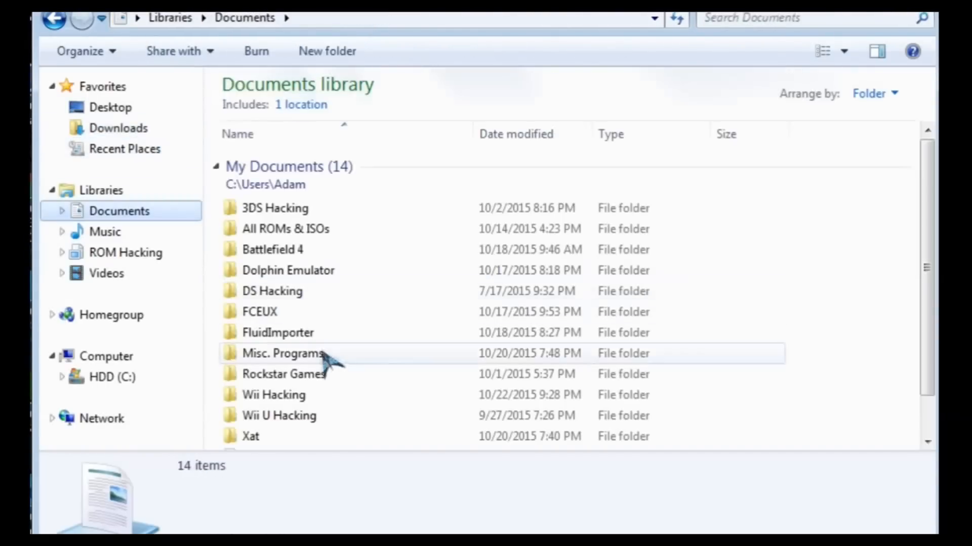
{"action": "double_click", "coordinate": [311, 398]}
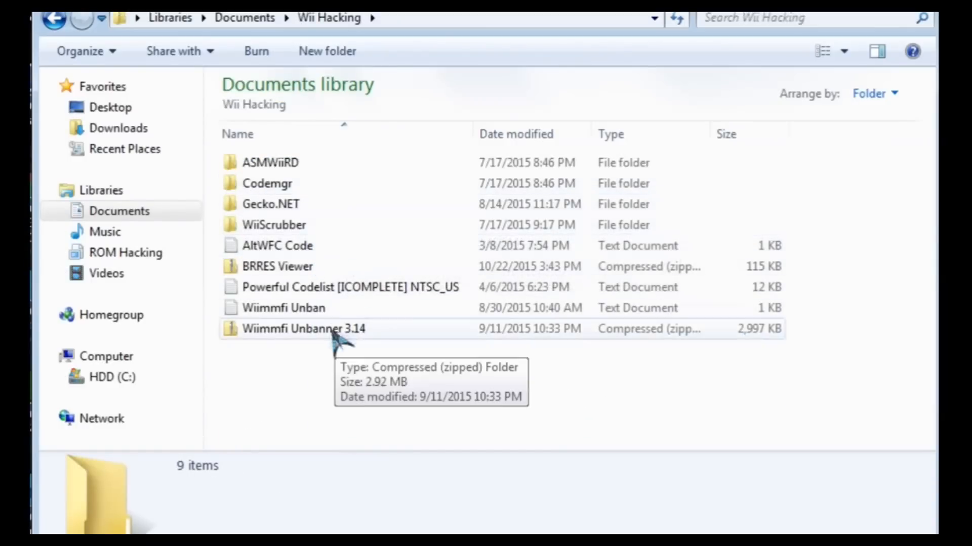
{"action": "left_click", "coordinate": [353, 269]}
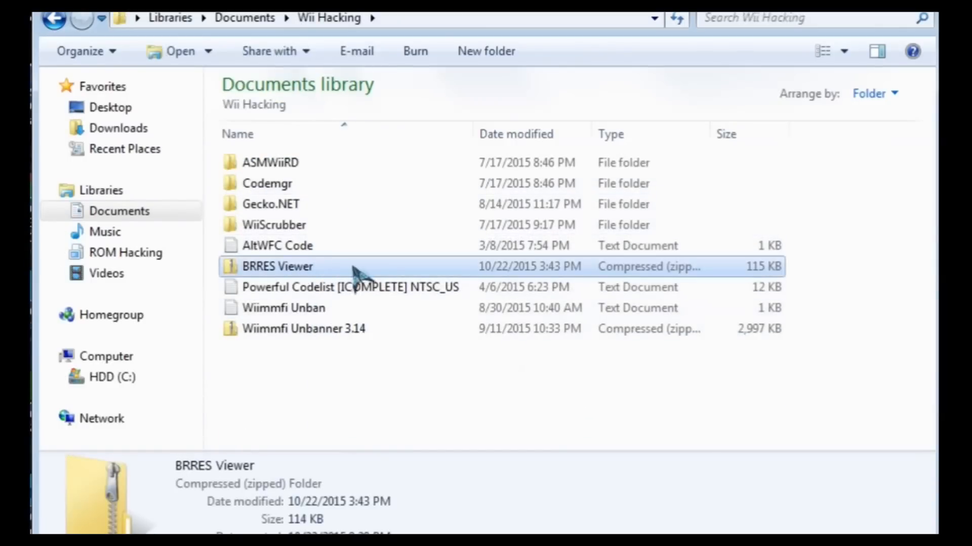
- Try moving the BRRES Viewer archive from Wii Hacking to Downloads and undo the move
{"action": "right_click", "coordinate": [299, 274]}
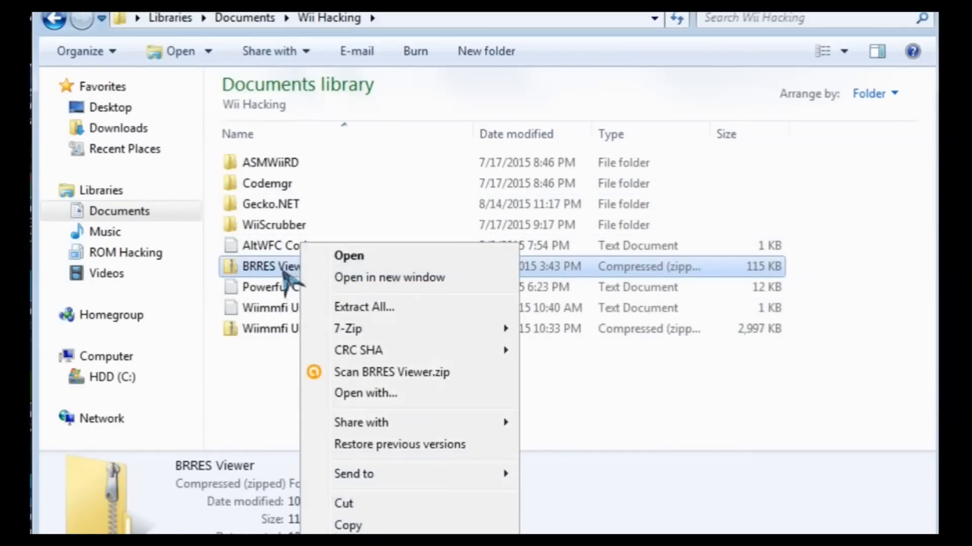
{"action": "left_click", "coordinate": [283, 273]}
{"action": "left_click_drag", "start_coordinate": [284, 274], "coordinate": [165, 131]}
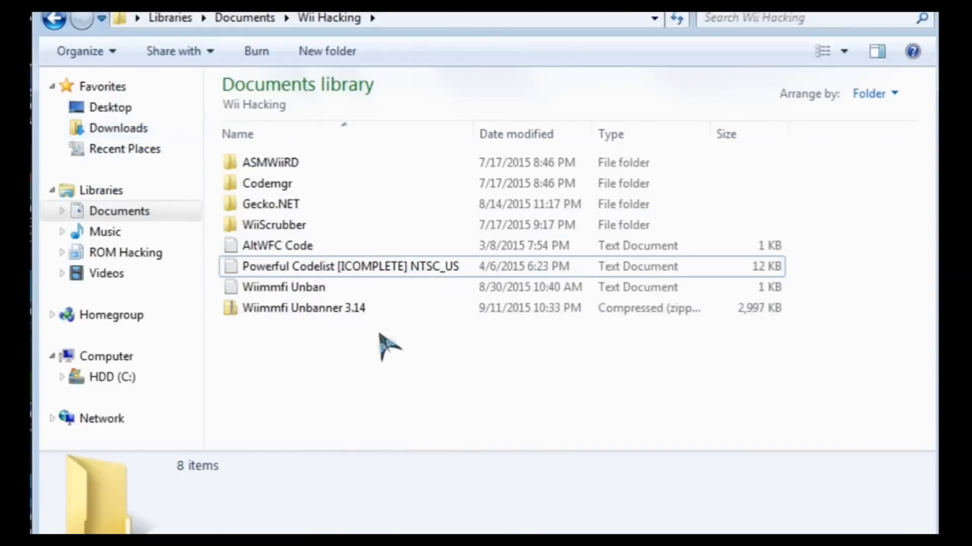
{"action": "key", "text": "ctrl+z"}
- Copy the BRRES Viewer archive from the Wii Hacking folder into Downloads
{"action": "left_click", "coordinate": [317, 270]}
{"action": "right_click", "coordinate": [314, 271]}
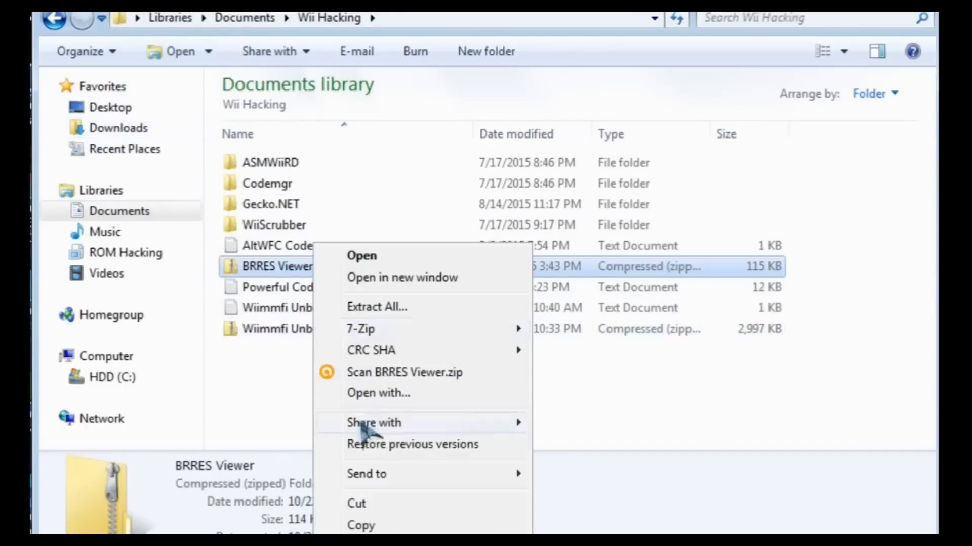
{"action": "left_click", "coordinate": [357, 525]}
{"action": "left_click", "coordinate": [174, 133]}
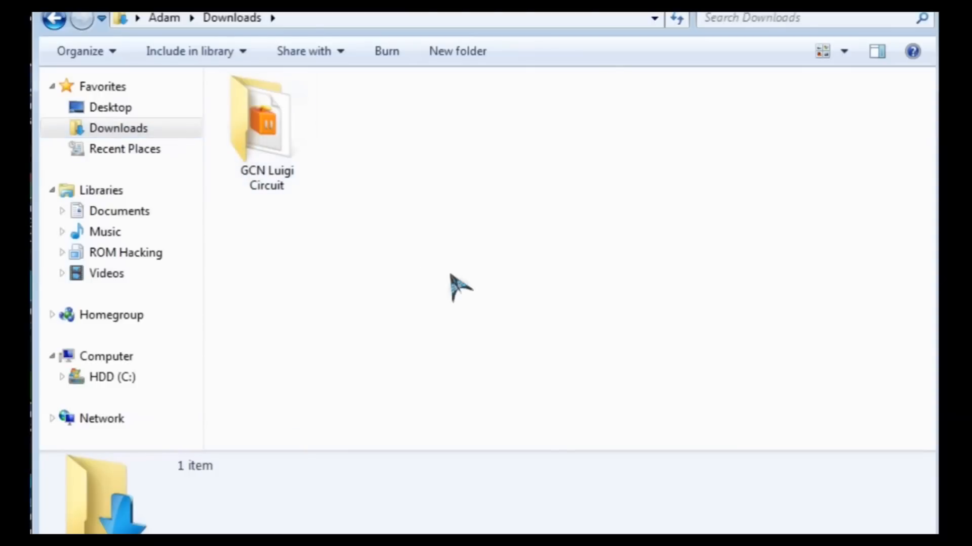
{"action": "key", "text": "ctrl+v"}
- Extract the BRRES Viewer archive into a BRRES Viewer folder in Downloads
{"action": "right_click", "coordinate": [427, 171]}
{"action": "left_click", "coordinate": [461, 230]}
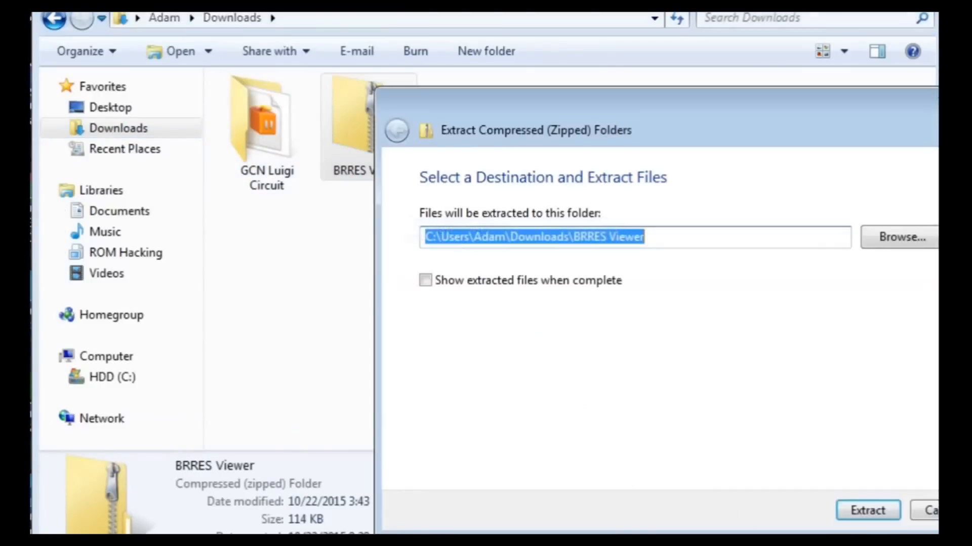
{"action": "left_click", "coordinate": [843, 509]}
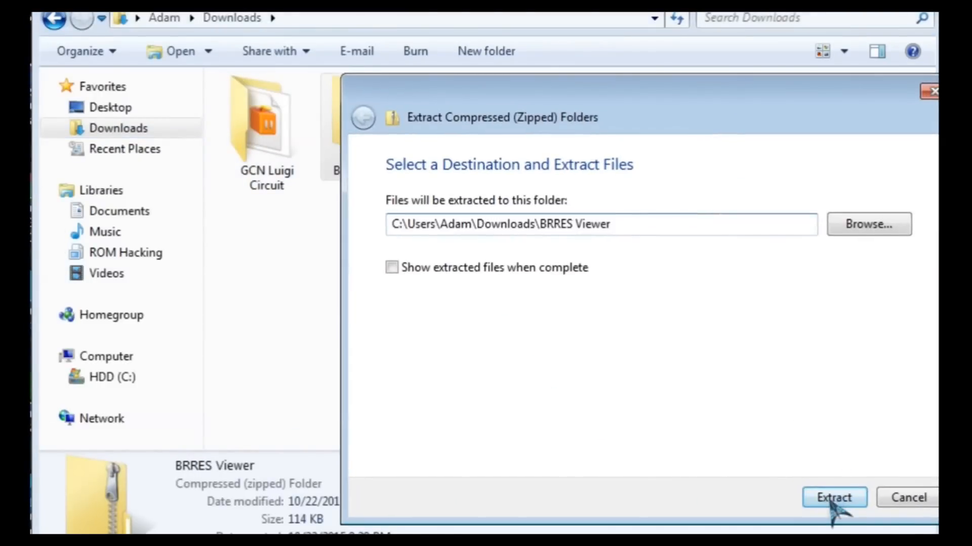
{"action": "left_click", "coordinate": [138, 128]}
{"action": "left_click", "coordinate": [375, 328]}
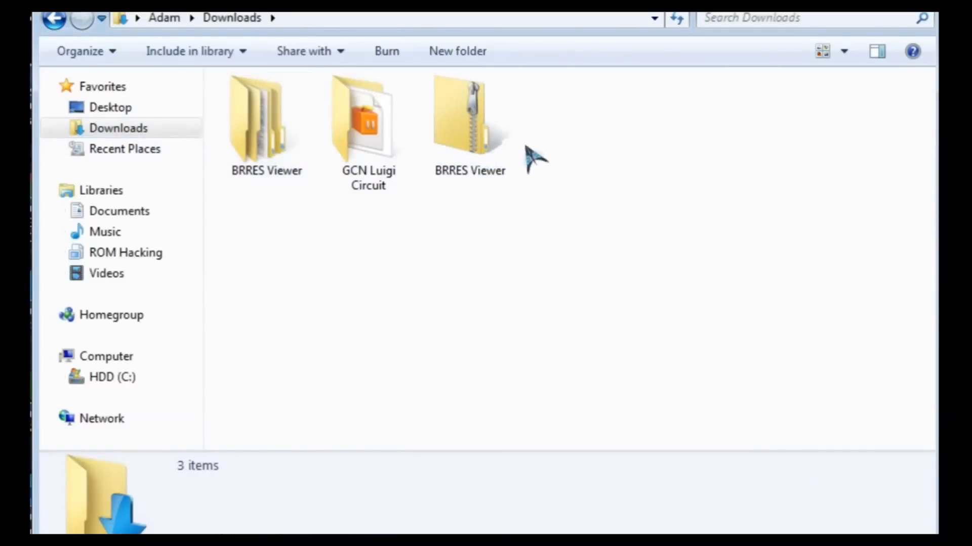
- Delete the BRRES Viewer zip copy from Downloads, sending it to the Recycle Bin
{"action": "right_click", "coordinate": [485, 135]}
{"action": "left_click", "coordinate": [533, 489]}
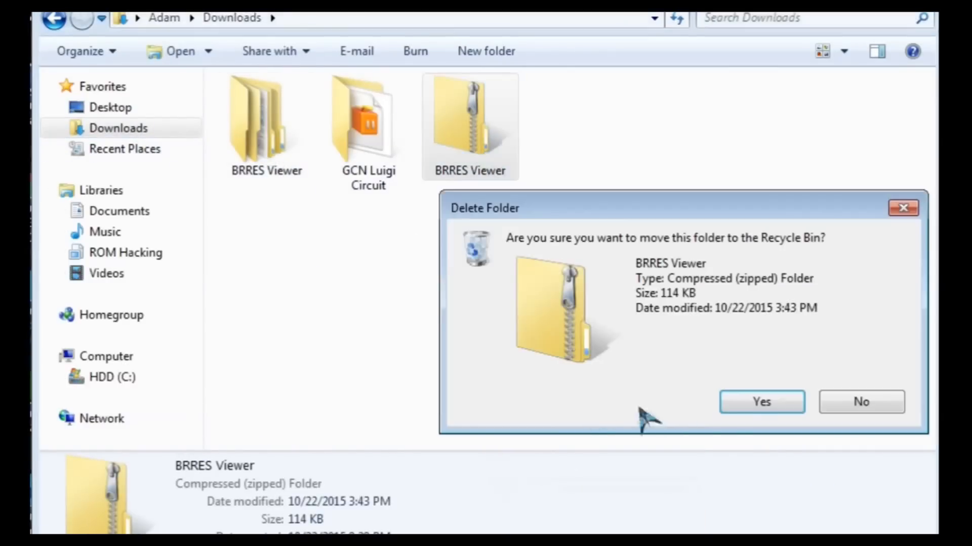
{"action": "left_click", "coordinate": [762, 408]}
- Open the extracted BRRES Viewer folder and its inner folder, and run the brresviewer application
{"action": "left_click", "coordinate": [255, 152]}
{"action": "double_click", "coordinate": [255, 152]}
{"action": "double_click", "coordinate": [322, 107]}
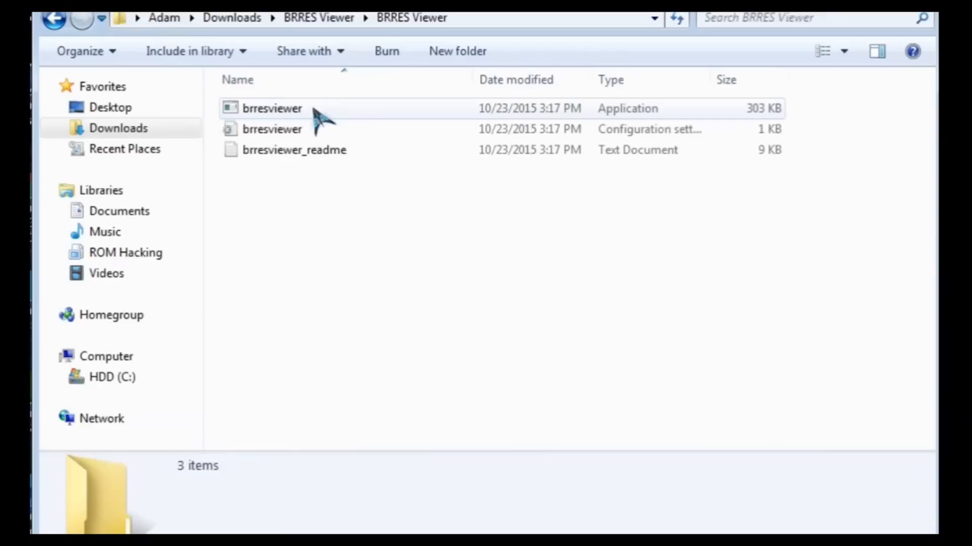
{"action": "double_click", "coordinate": [309, 111]}
{"action": "left_click", "coordinate": [730, 336]}
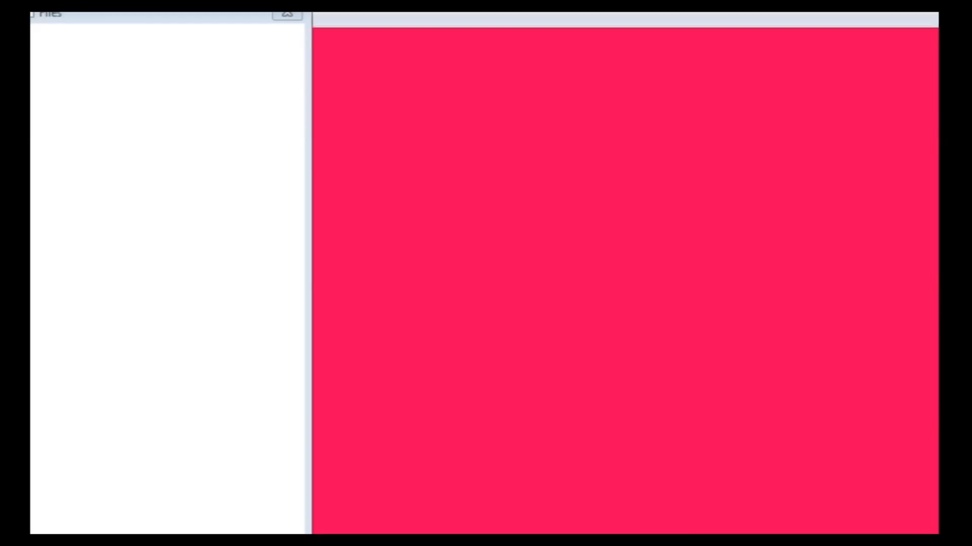
- Enlarge the BRRES Viewer window to fill the visible area and place the Files window just below its menu bar
{"action": "left_click_drag", "start_coordinate": [958, 3], "coordinate": [745, 283]}
{"action": "mouse_move", "coordinate": [244, 18]}
{"action": "left_mouse_down"}
{"action": "mouse_move", "coordinate": [245, 81]}
{"action": "mouse_move", "coordinate": [195, 245]}
{"action": "left_mouse_up"}
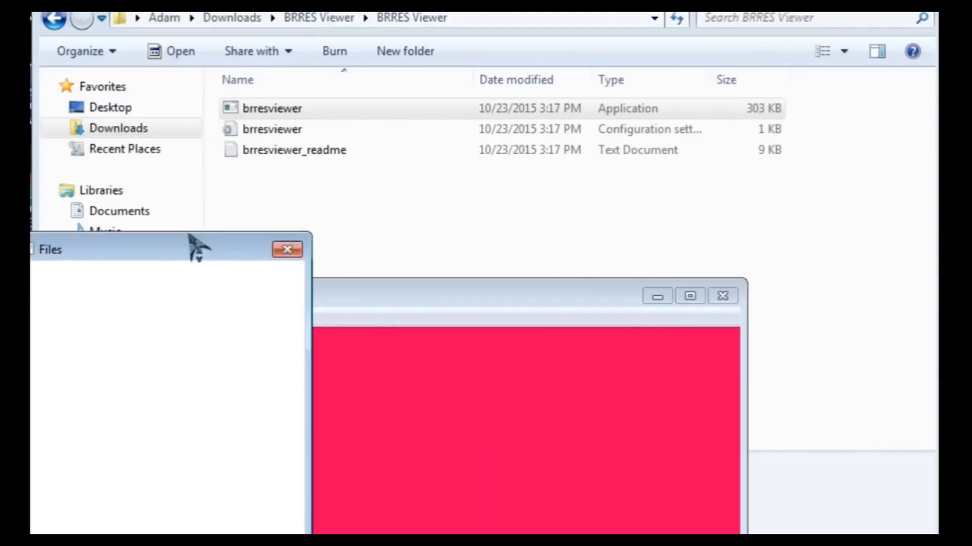
{"action": "left_click_drag", "start_coordinate": [380, 297], "coordinate": [586, 15]}
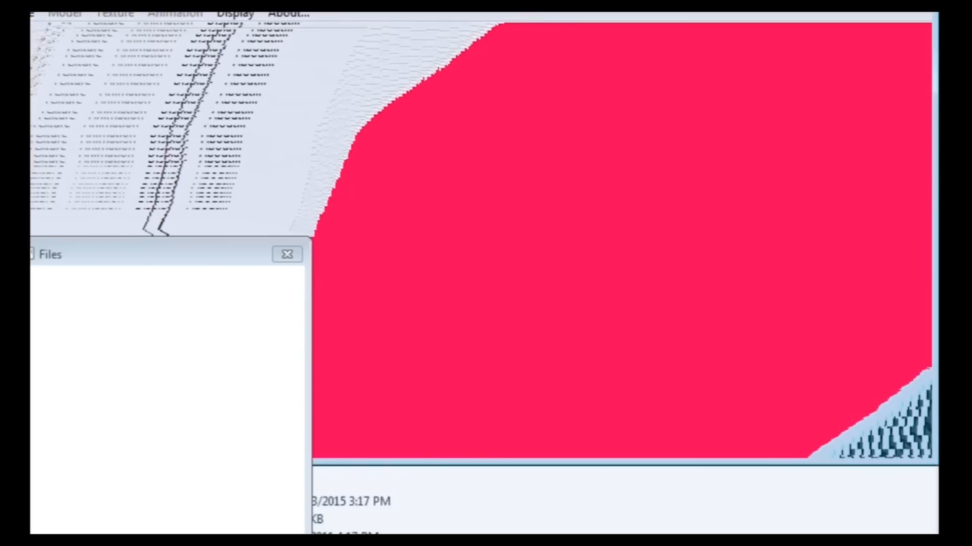
{"action": "left_click_drag", "start_coordinate": [688, 463], "coordinate": [689, 532]}
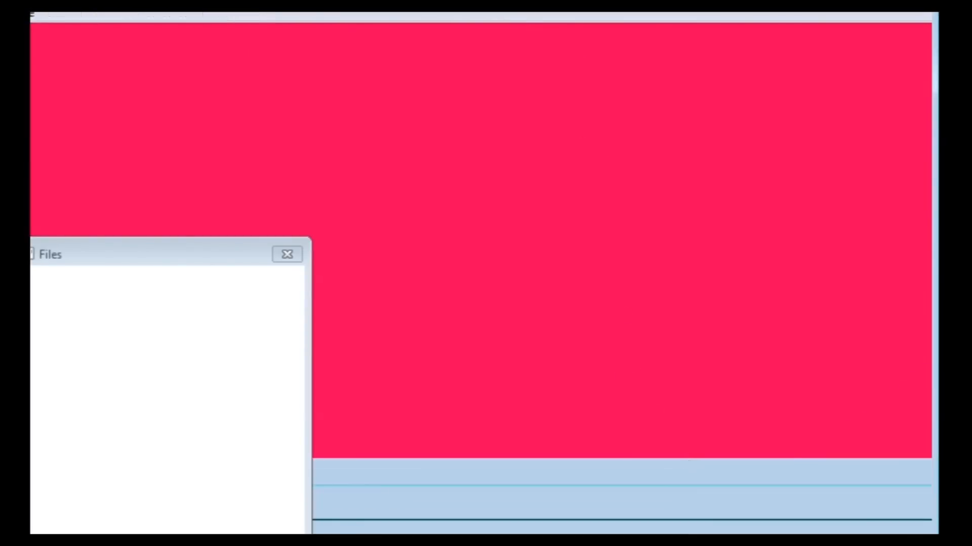
{"action": "left_click_drag", "start_coordinate": [156, 251], "coordinate": [147, 47]}
{"action": "left_click", "coordinate": [174, 14]}
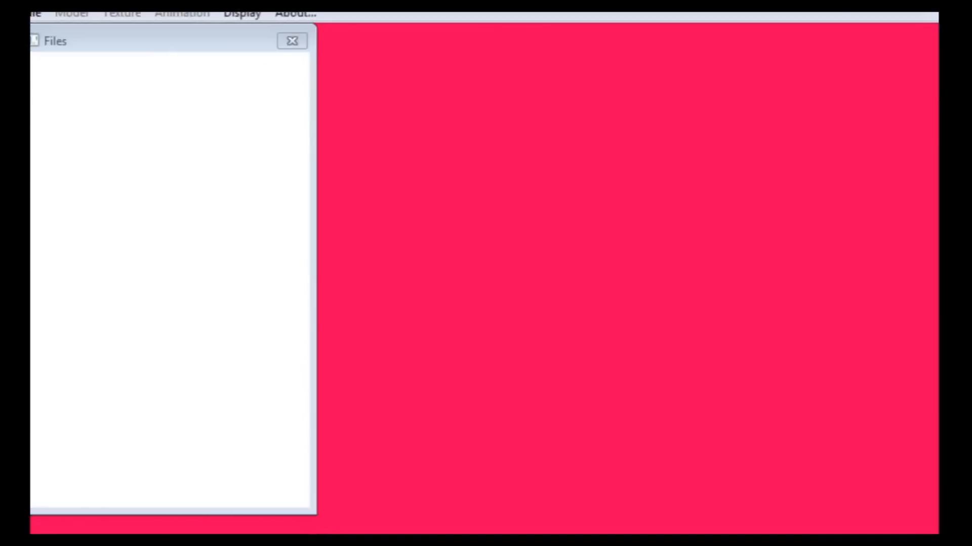
{"action": "left_click", "coordinate": [133, 41]}
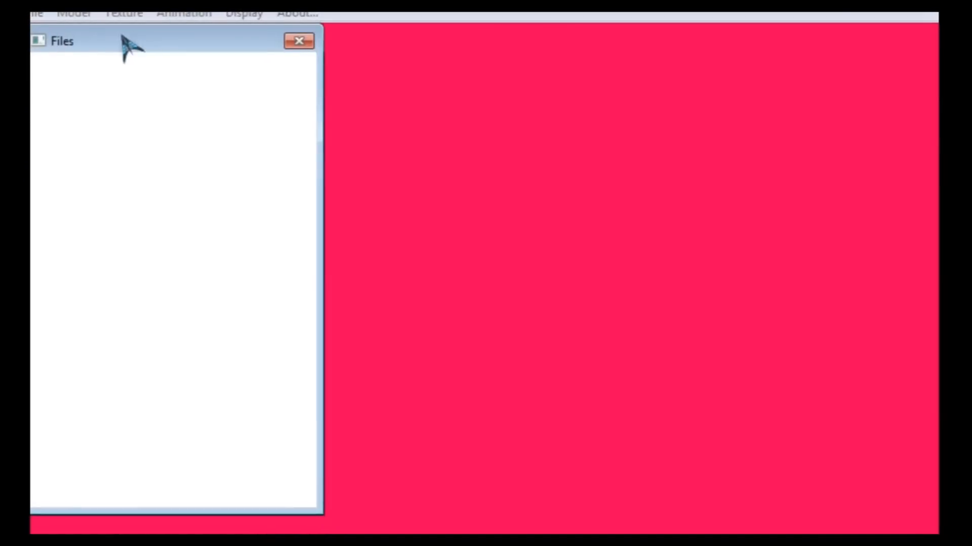
- Open the course_model BRRES file from the Wii subfolder of GCN Luigi Circuit in Downloads
{"action": "left_click", "coordinate": [38, 14]}
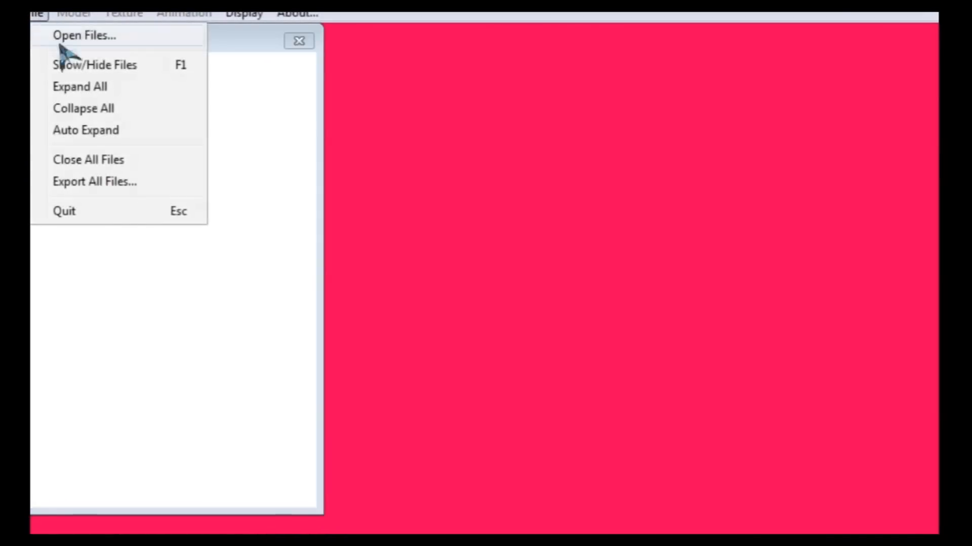
{"action": "left_click", "coordinate": [99, 36]}
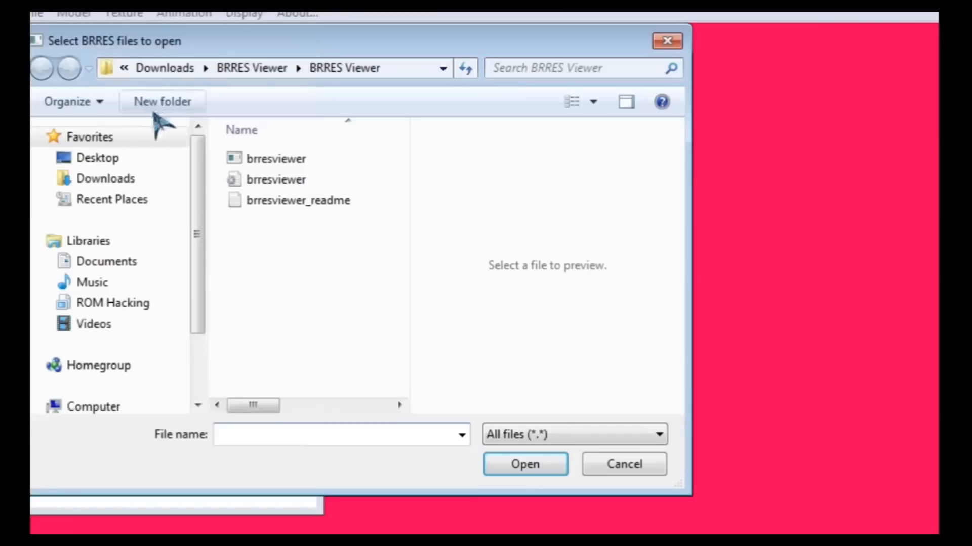
{"action": "left_click", "coordinate": [142, 199]}
{"action": "left_click", "coordinate": [147, 182]}
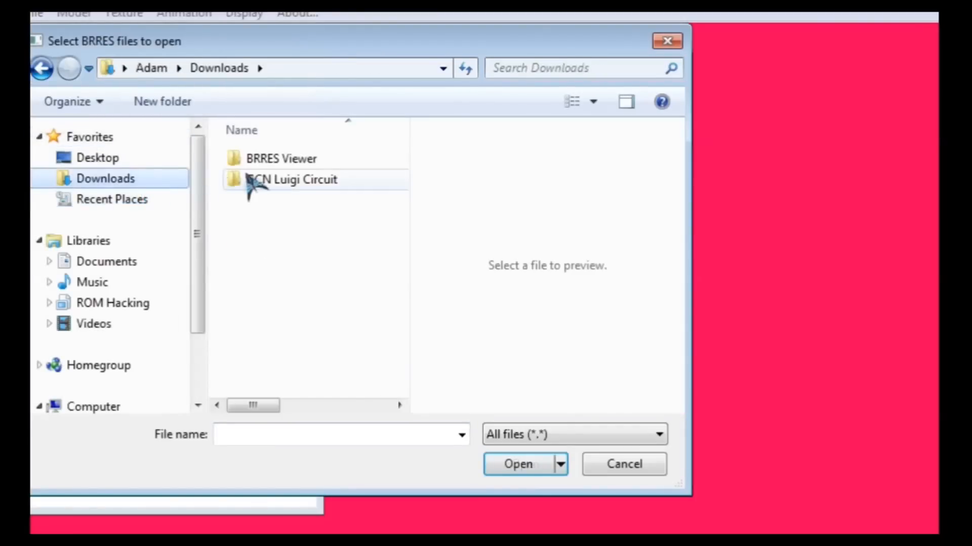
{"action": "double_click", "coordinate": [249, 181]}
{"action": "left_click", "coordinate": [275, 198]}
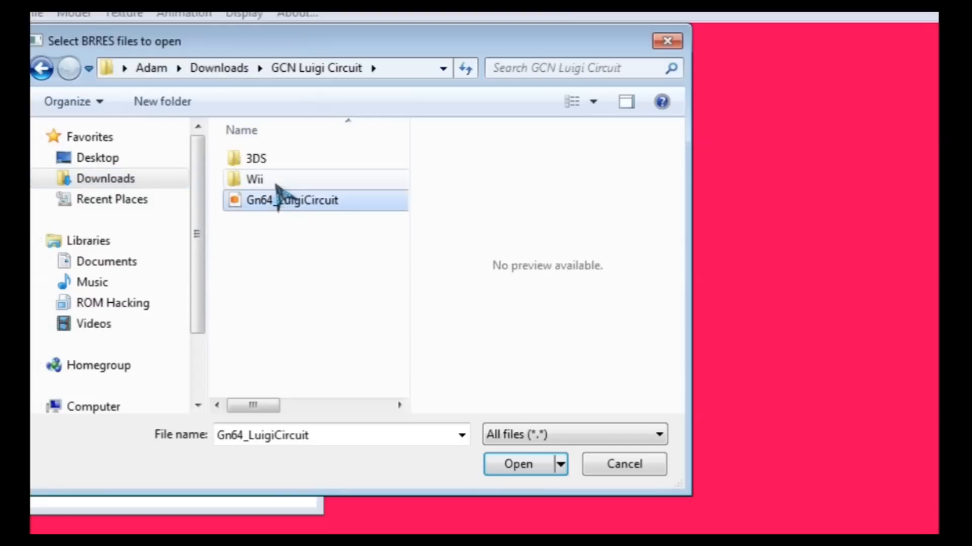
{"action": "double_click", "coordinate": [280, 182]}
{"action": "left_click", "coordinate": [226, 155]}
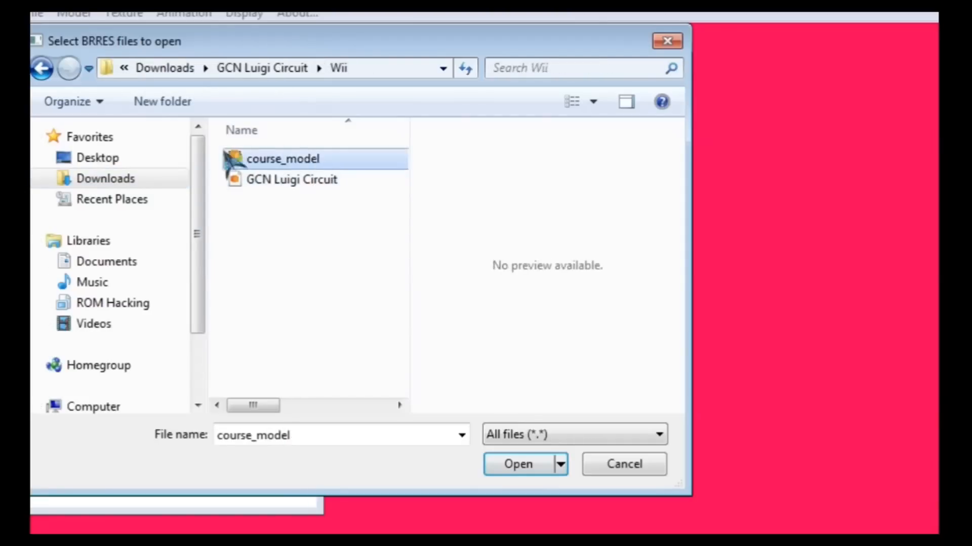
{"action": "left_click", "coordinate": [506, 463]}
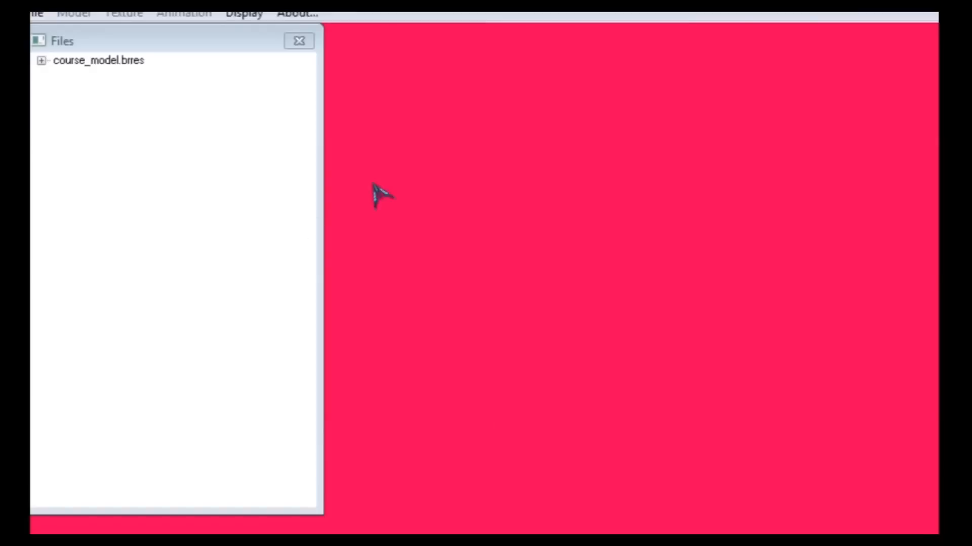
- Select course_model.brres in the Files window and expand it to show its model and texture groups
{"action": "left_click", "coordinate": [130, 39]}
{"action": "left_click", "coordinate": [109, 62]}
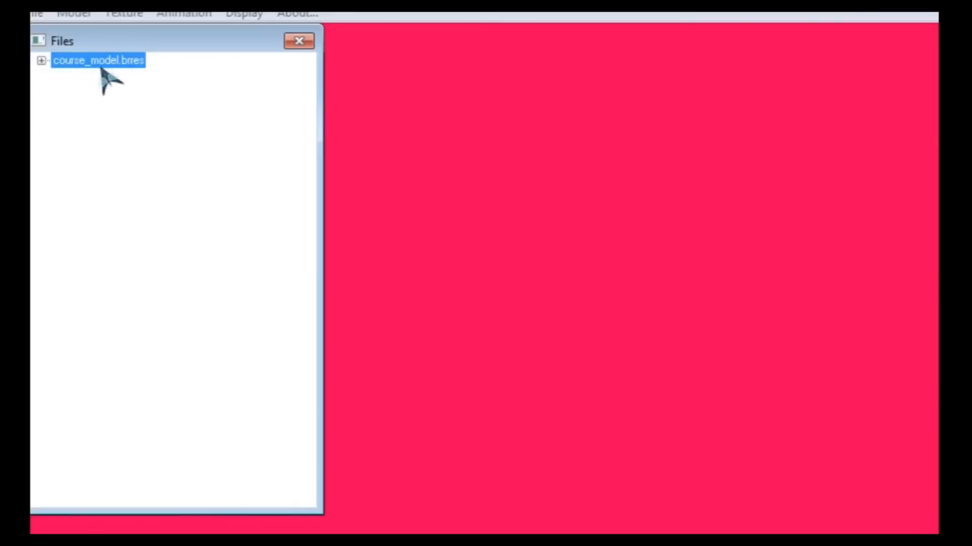
{"action": "left_click", "coordinate": [42, 60]}
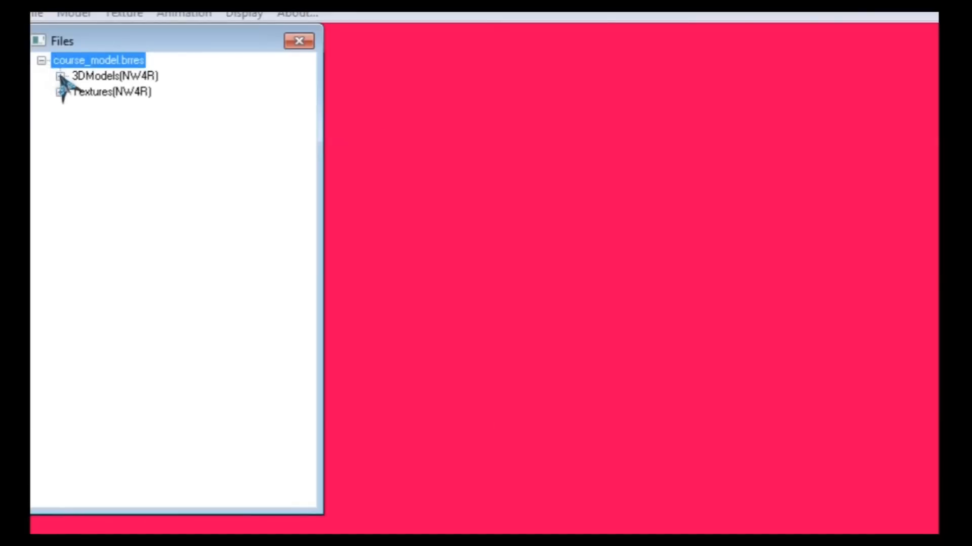
- Expand the 3DModels(NW4R) group and display its course model
{"action": "left_click", "coordinate": [60, 76]}
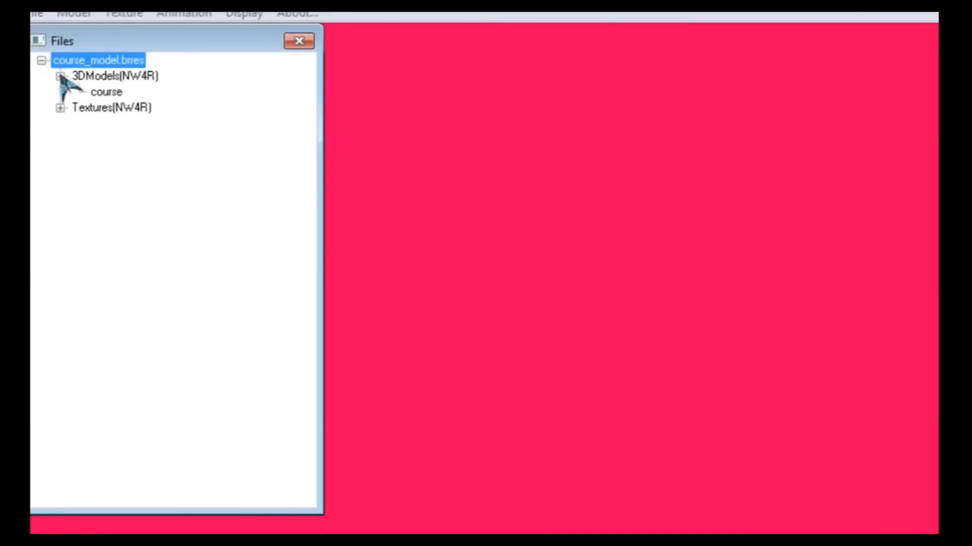
{"action": "left_click", "coordinate": [107, 92]}
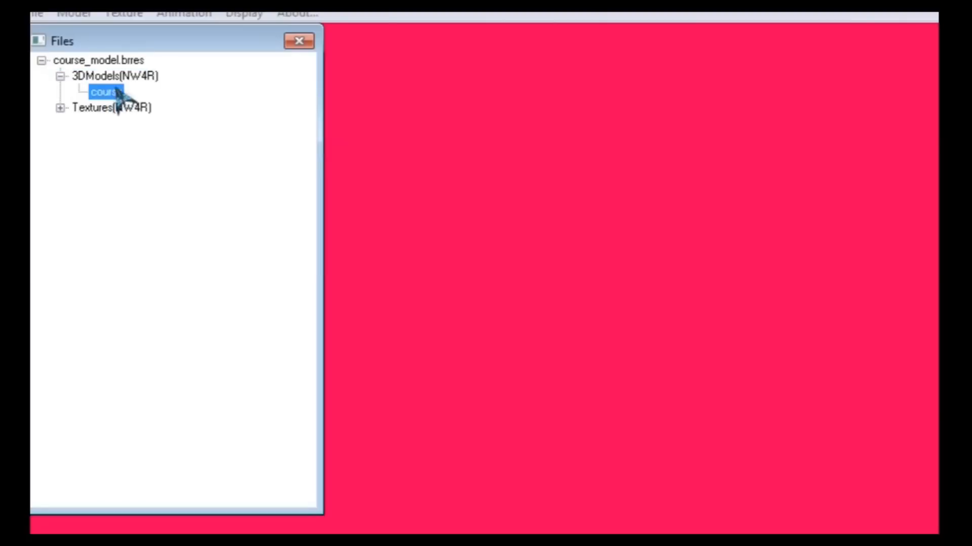
{"action": "right_click", "coordinate": [118, 95]}
{"action": "left_click", "coordinate": [161, 102]}
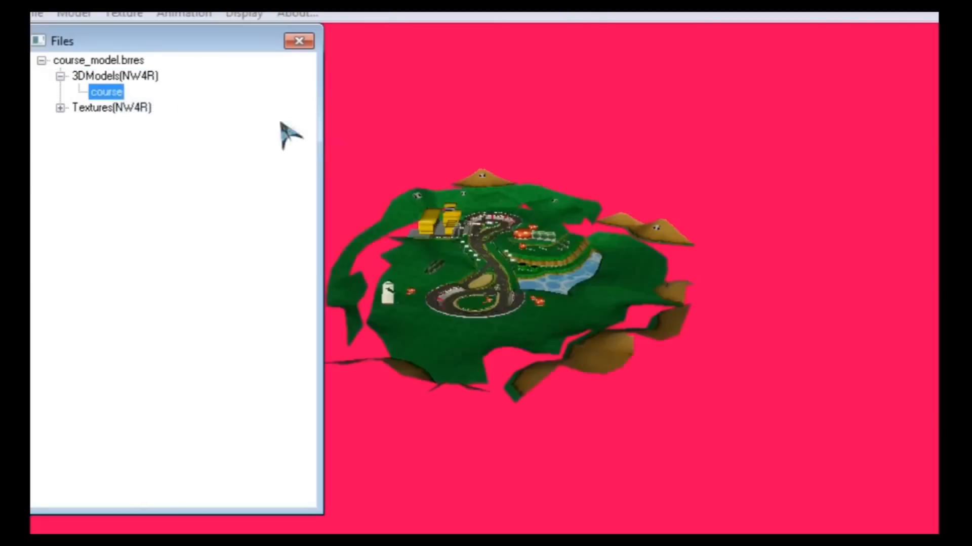
- Examine the displayed track model both up close and as a whole
{"action": "scroll", "coordinate": [479, 289], "scroll_direction": "up", "scroll_amount": 10}
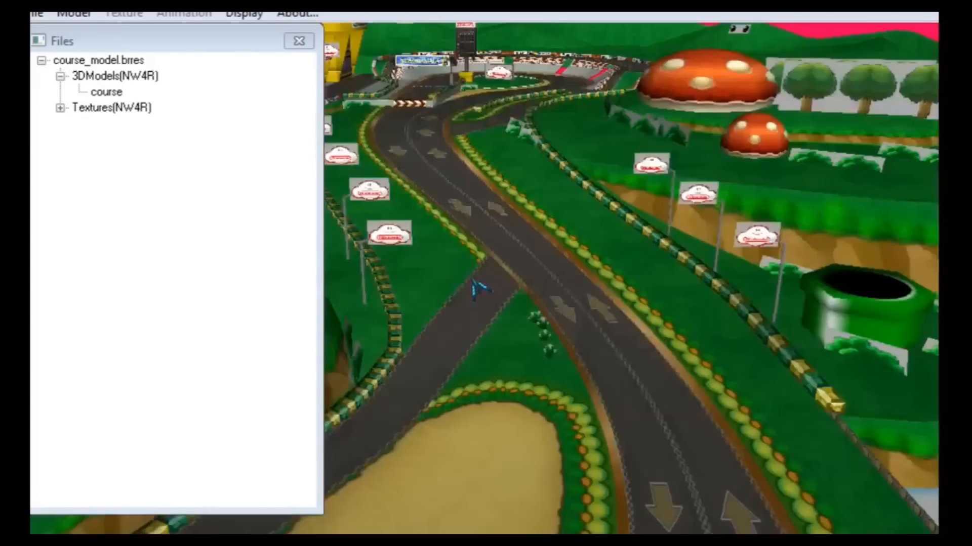
{"action": "right_click_drag", "start_coordinate": [473, 281], "coordinate": [574, 300]}
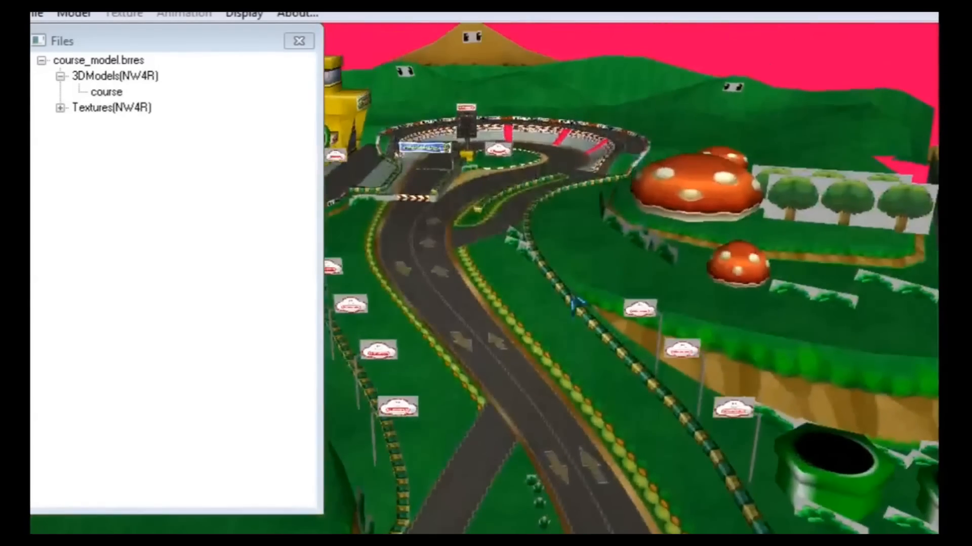
{"action": "scroll", "coordinate": [577, 303], "scroll_direction": "down", "scroll_amount": 10}
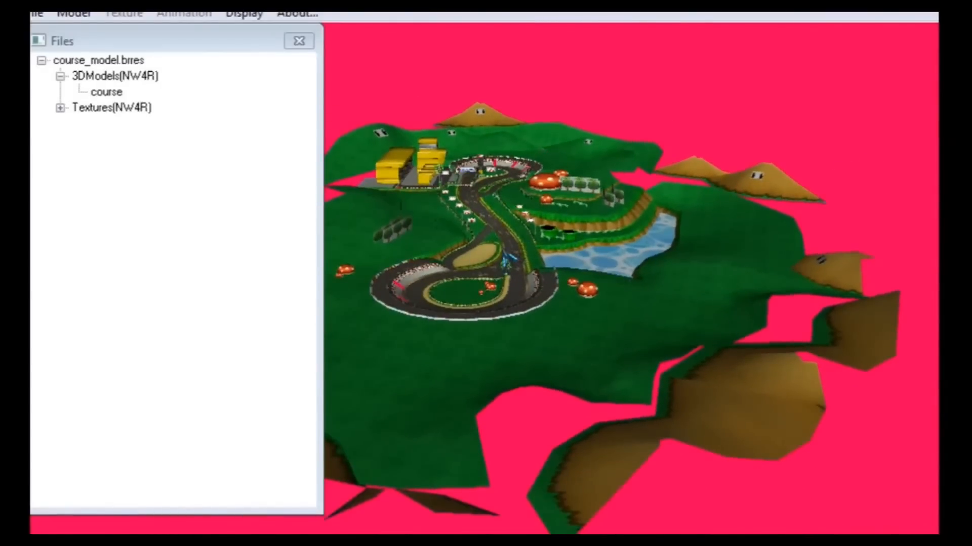
{"action": "scroll", "coordinate": [577, 284], "scroll_direction": "down", "scroll_amount": 10}
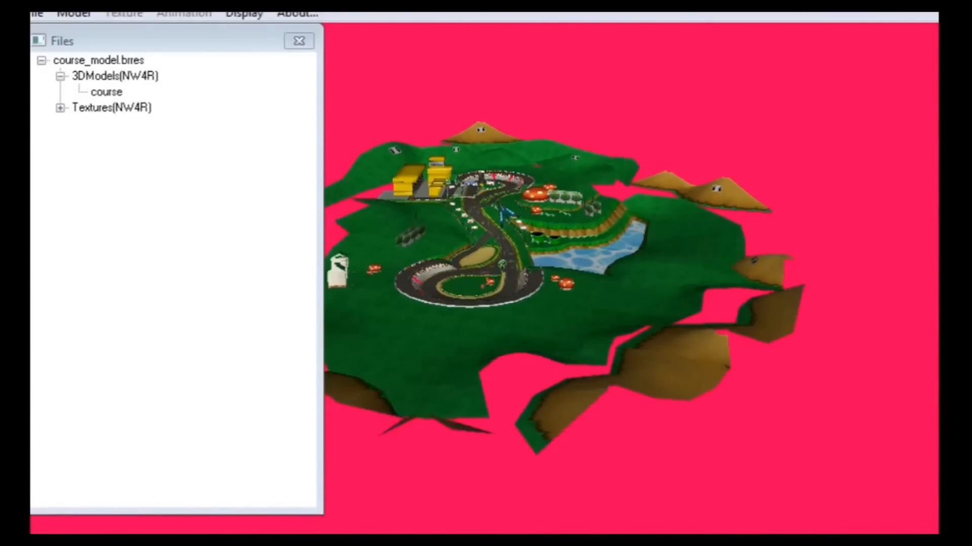
{"action": "scroll", "coordinate": [577, 283], "scroll_direction": "up", "scroll_amount": 10}
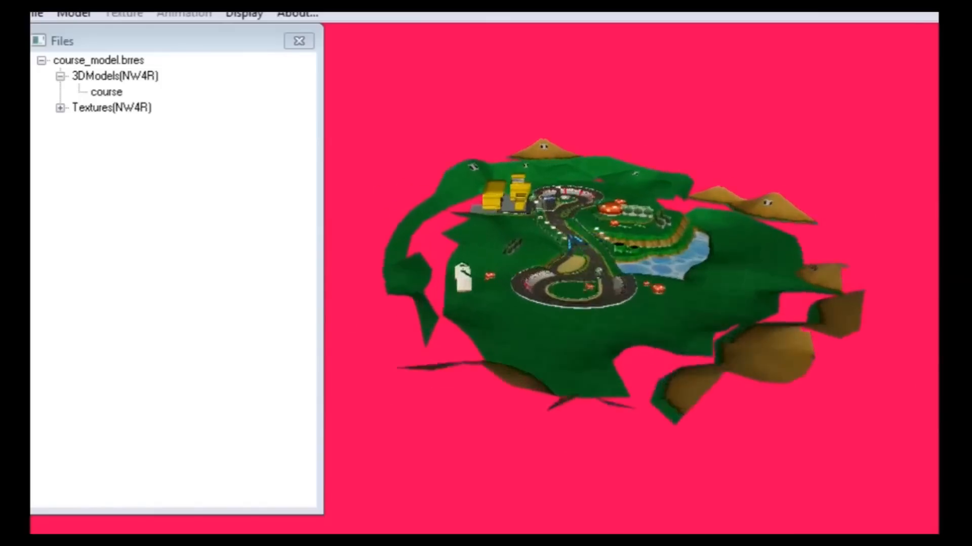
{"action": "left_click_drag", "start_coordinate": [494, 245], "coordinate": [495, 243]}
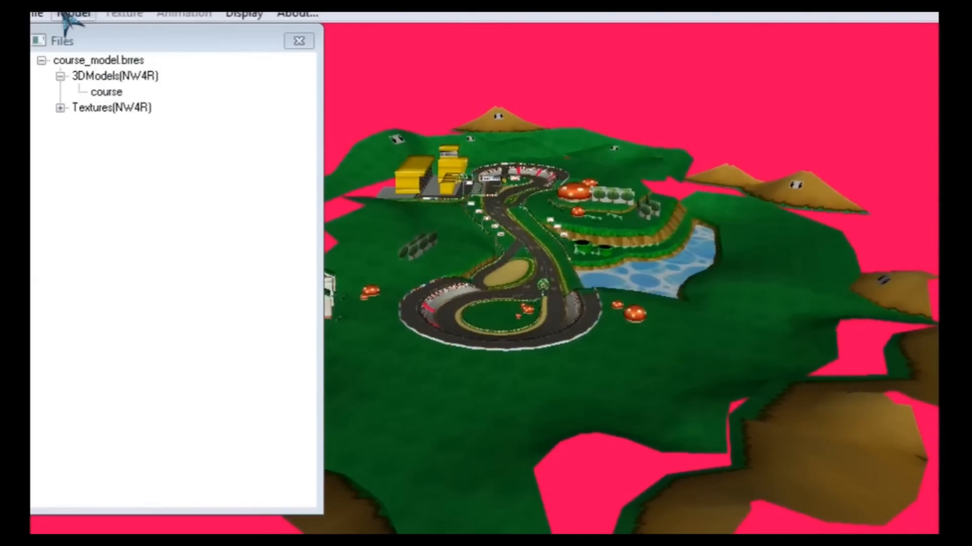
- Begin exporting all files and set the model format to OBJ
{"action": "left_click", "coordinate": [35, 15]}
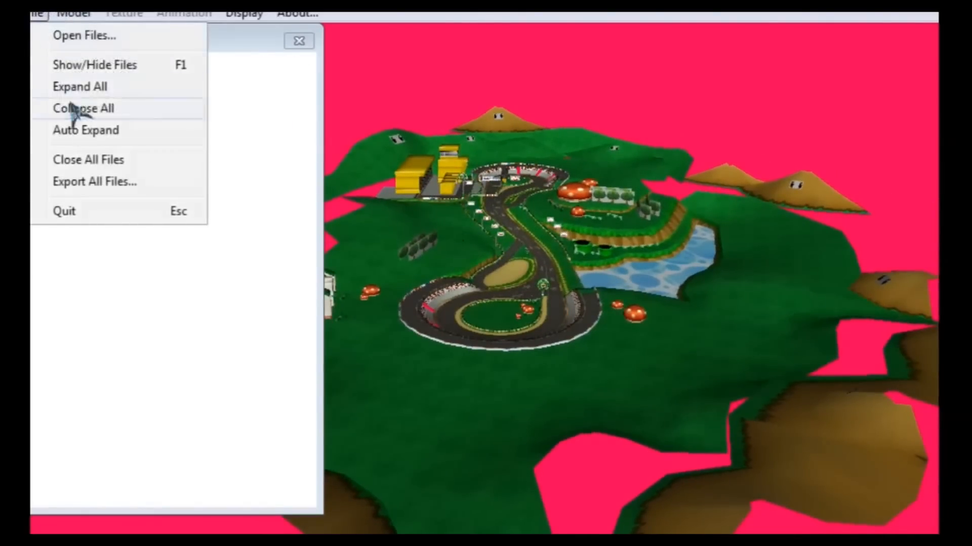
{"action": "left_click", "coordinate": [126, 183]}
{"action": "left_click_drag", "start_coordinate": [219, 43], "coordinate": [694, 104]}
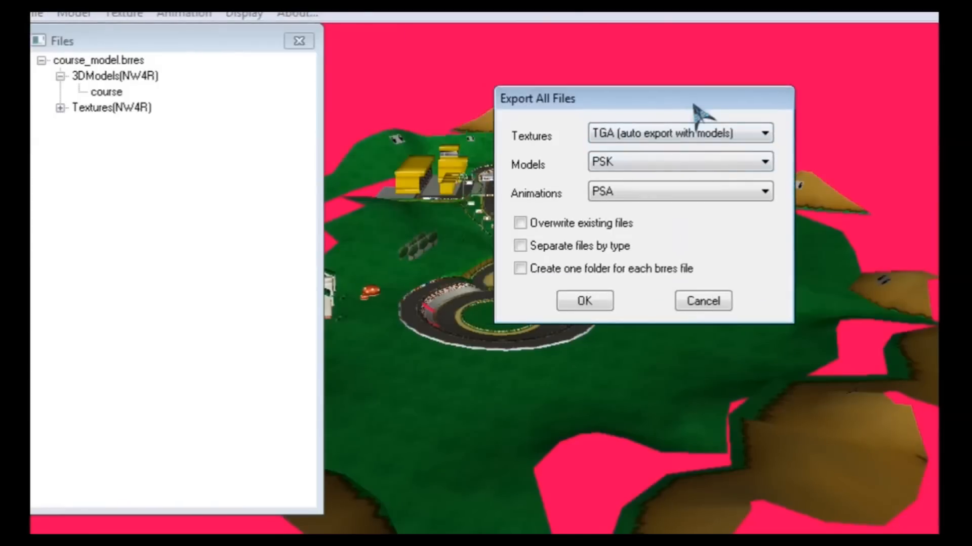
{"action": "left_click", "coordinate": [657, 161]}
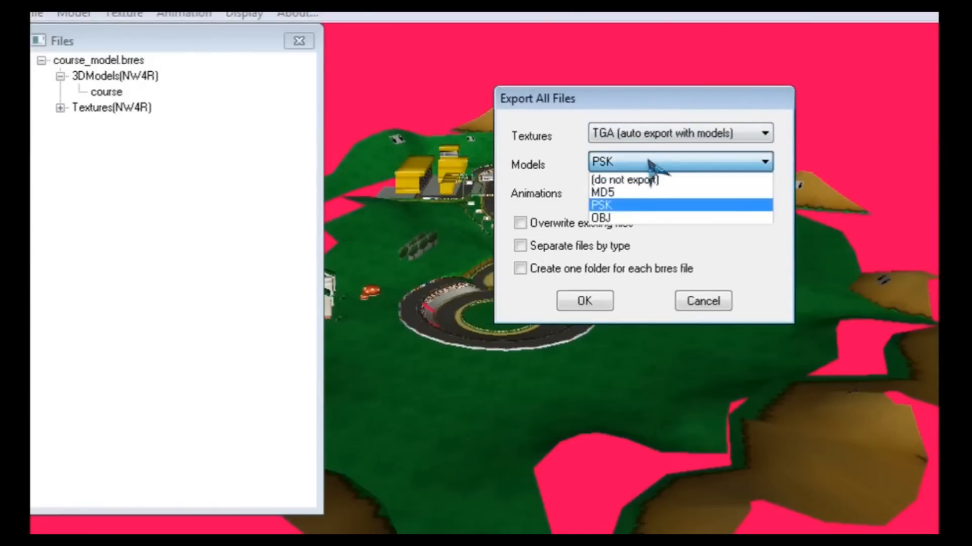
{"action": "left_click", "coordinate": [627, 218]}
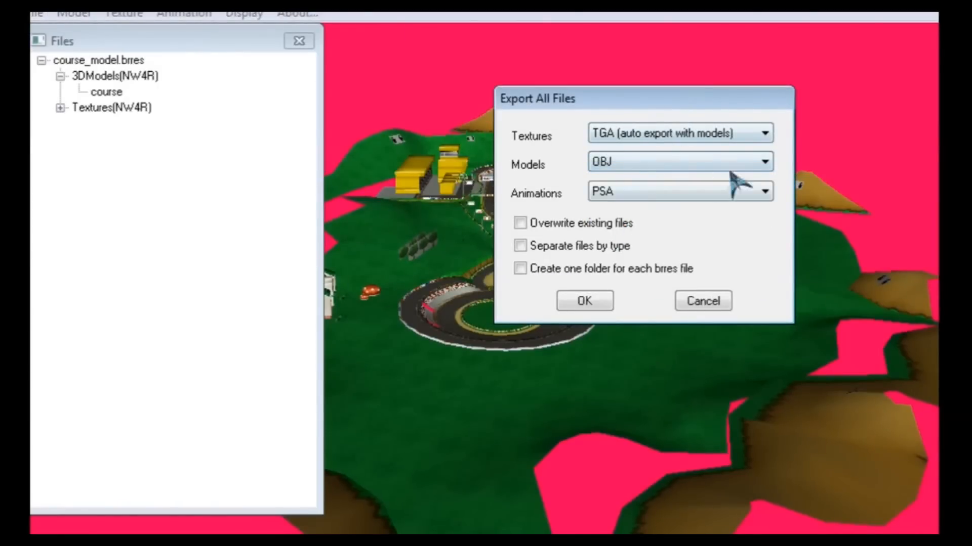
- Choose TGA (auto export with models) for the textures, keep PSA for animations, and run the export
{"action": "left_click", "coordinate": [649, 133]}
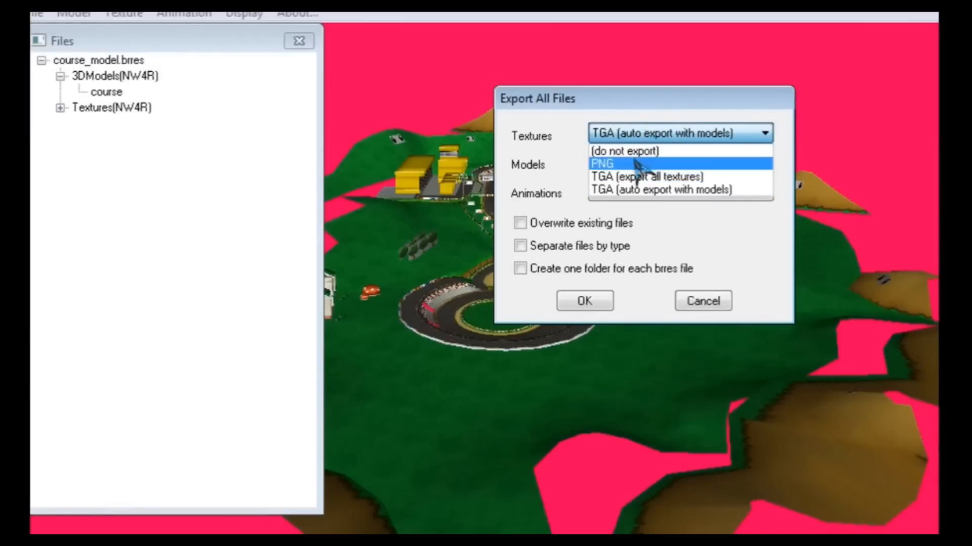
{"action": "left_click", "coordinate": [637, 189]}
{"action": "left_click", "coordinate": [649, 134]}
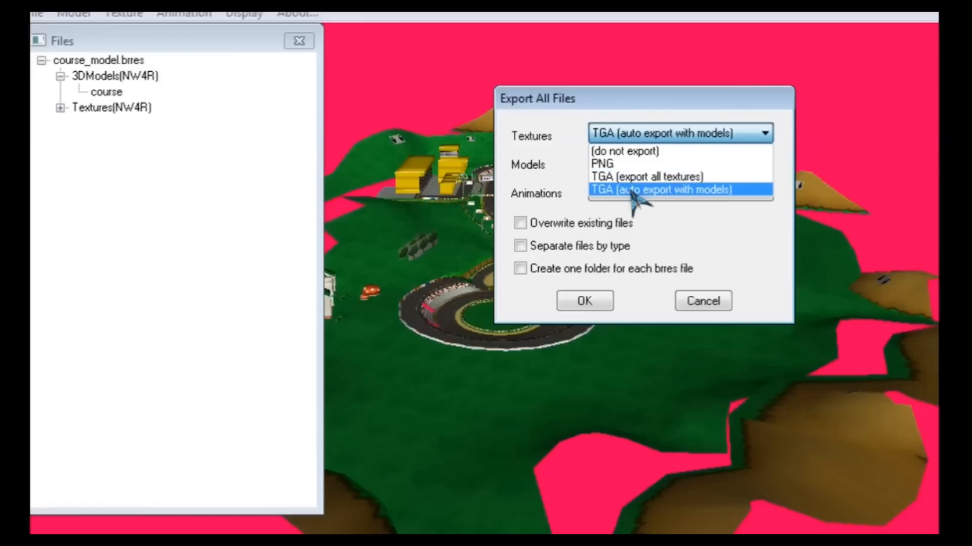
{"action": "left_click", "coordinate": [631, 191]}
{"action": "left_click_drag", "start_coordinate": [645, 106], "coordinate": [603, 98]}
{"action": "left_click", "coordinate": [586, 182]}
{"action": "left_click", "coordinate": [586, 182]}
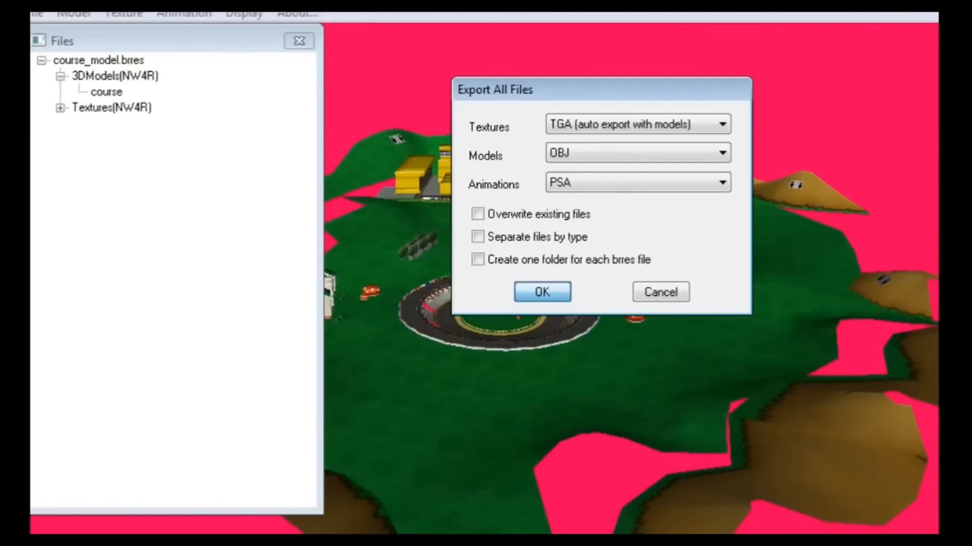
{"action": "key", "text": "Return"}
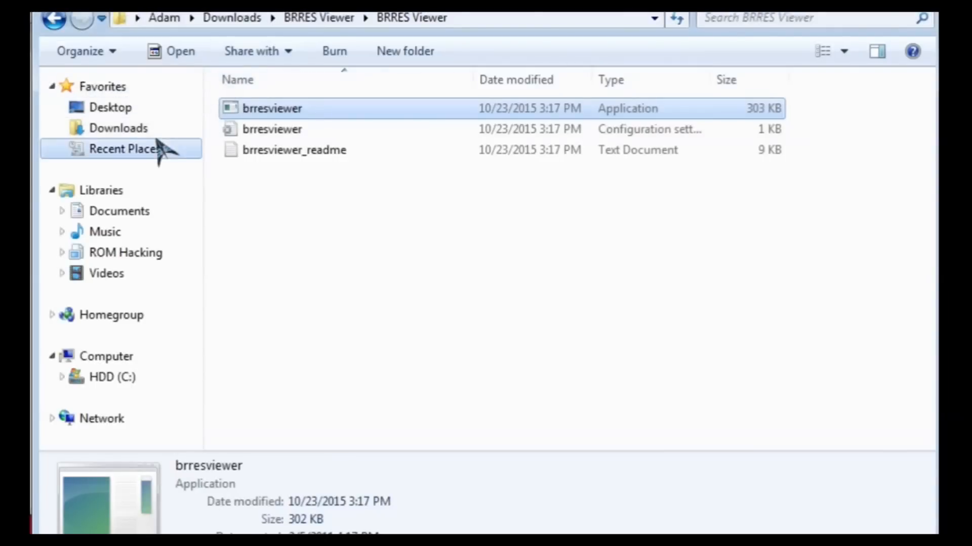
{"action": "left_click", "coordinate": [161, 131]}
{"action": "double_click", "coordinate": [267, 130]}
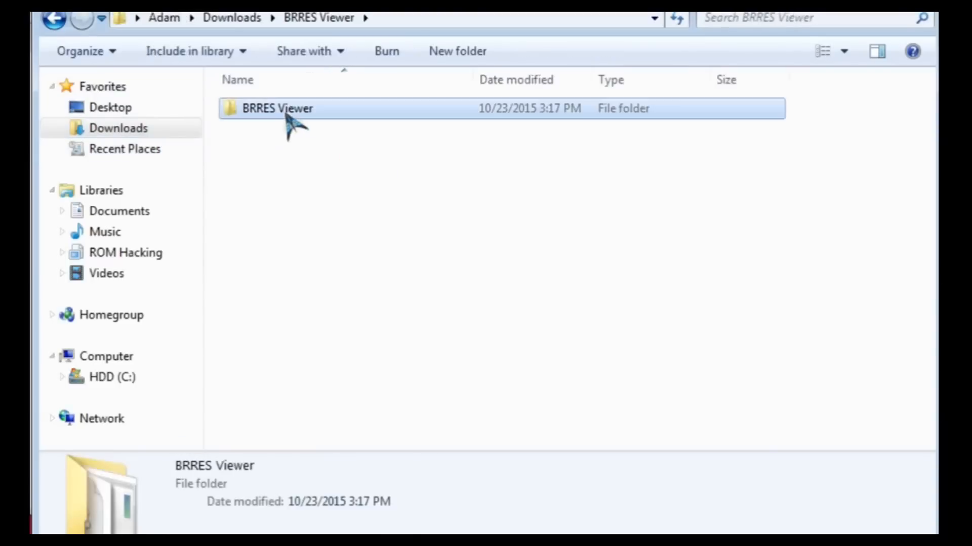
{"action": "double_click", "coordinate": [284, 109]}
- Open the exported folder inside the Wii subfolder of GCN Luigi Circuit in Downloads
{"action": "left_click", "coordinate": [167, 127]}
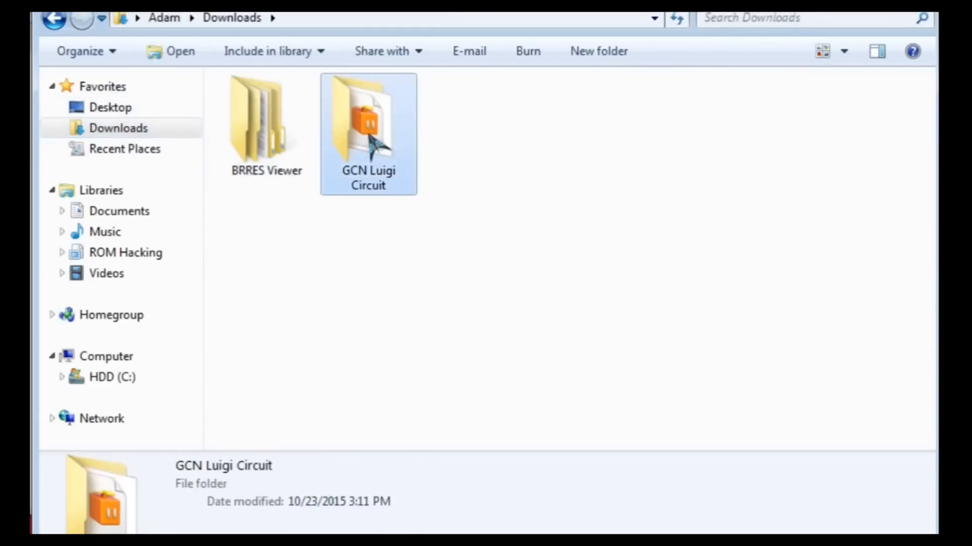
{"action": "double_click", "coordinate": [373, 195]}
{"action": "double_click", "coordinate": [279, 127]}
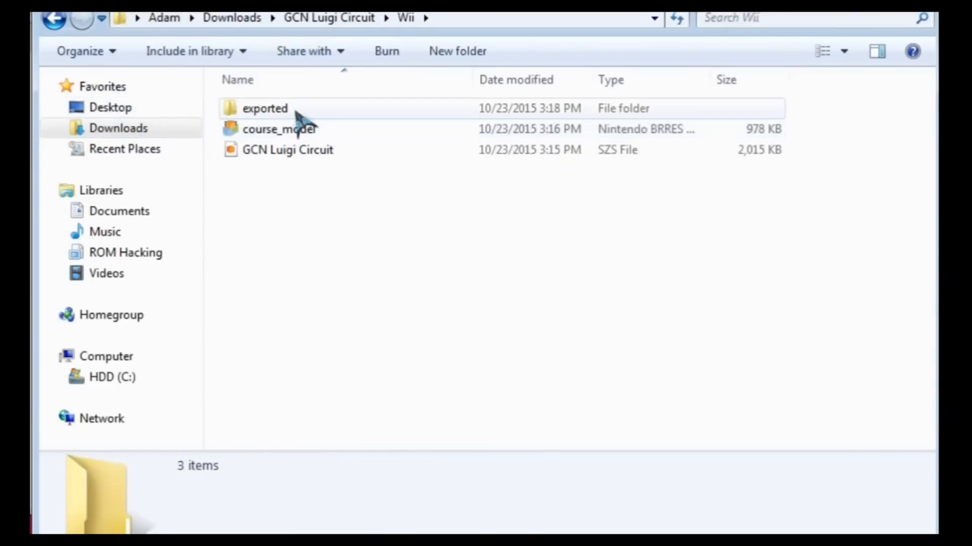
{"action": "double_click", "coordinate": [298, 111]}
- Inspect the exported course OBJ and texture files, viewing the comp2_road_v image in paint.net and closing it
{"action": "left_click", "coordinate": [709, 135]}
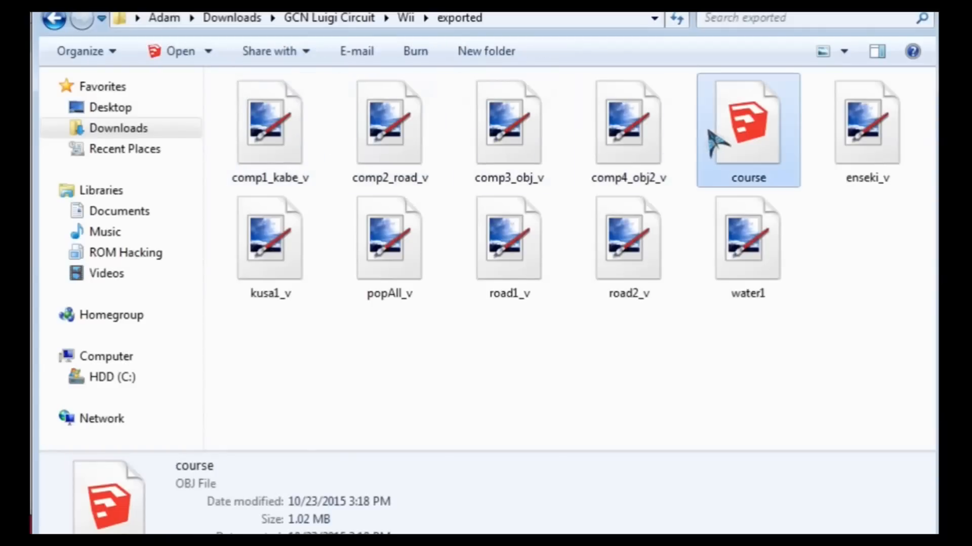
{"action": "left_click", "coordinate": [296, 177]}
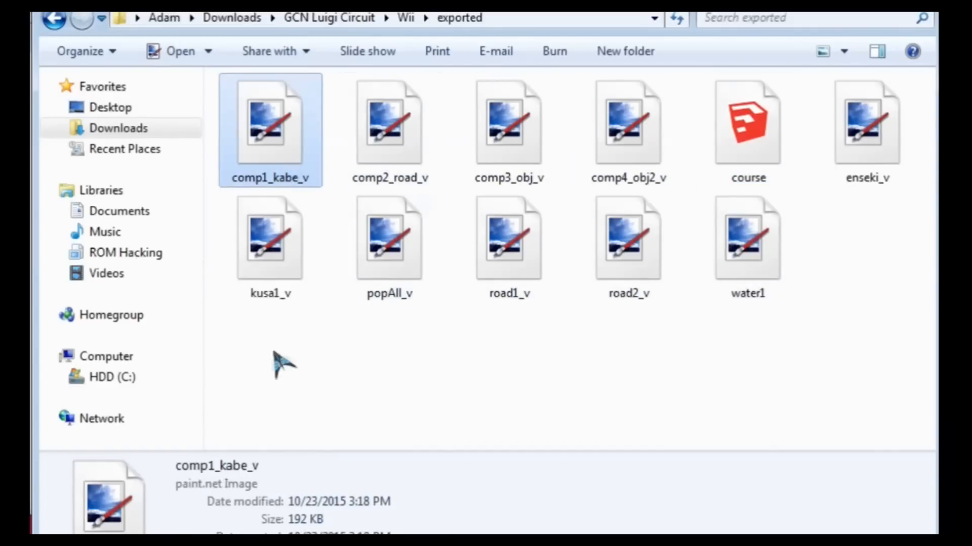
{"action": "left_click", "coordinate": [374, 154]}
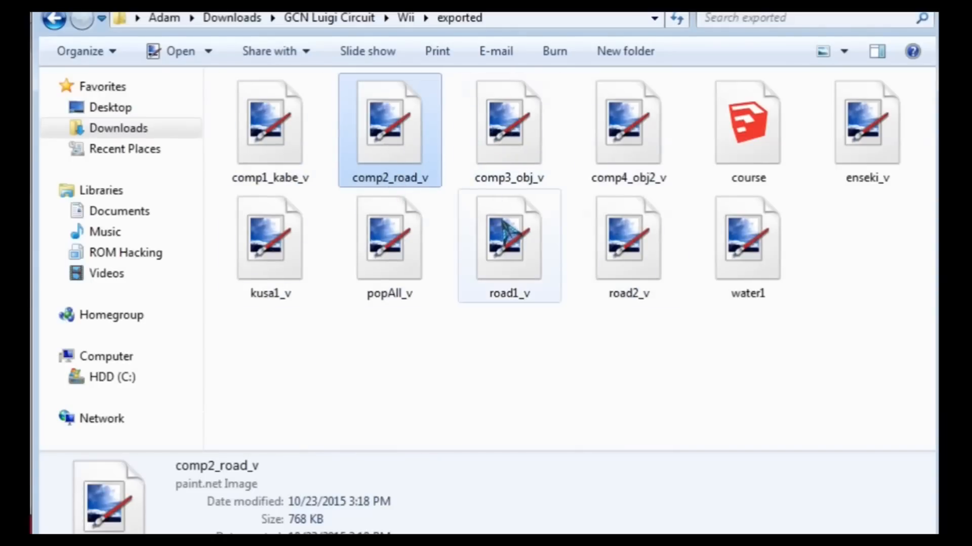
{"action": "double_click", "coordinate": [504, 222]}
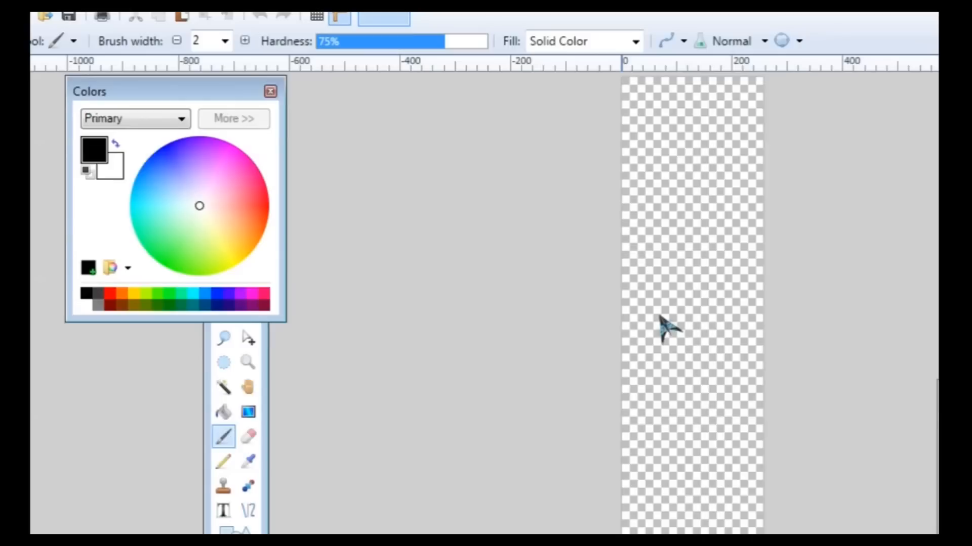
{"action": "scroll", "coordinate": [667, 315], "scroll_direction": "down", "scroll_amount": 2, "text": "ctrl"}
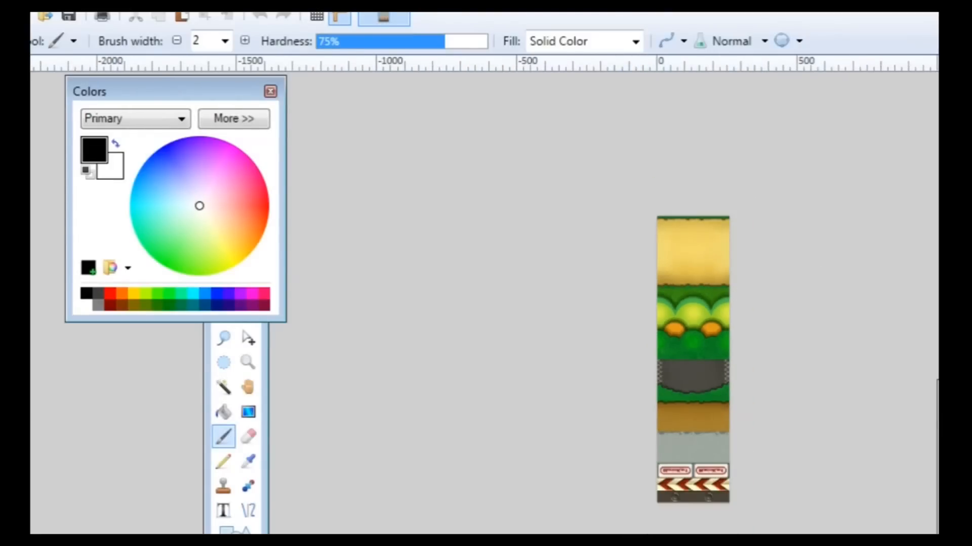
{"action": "key", "text": "alt+F4"}
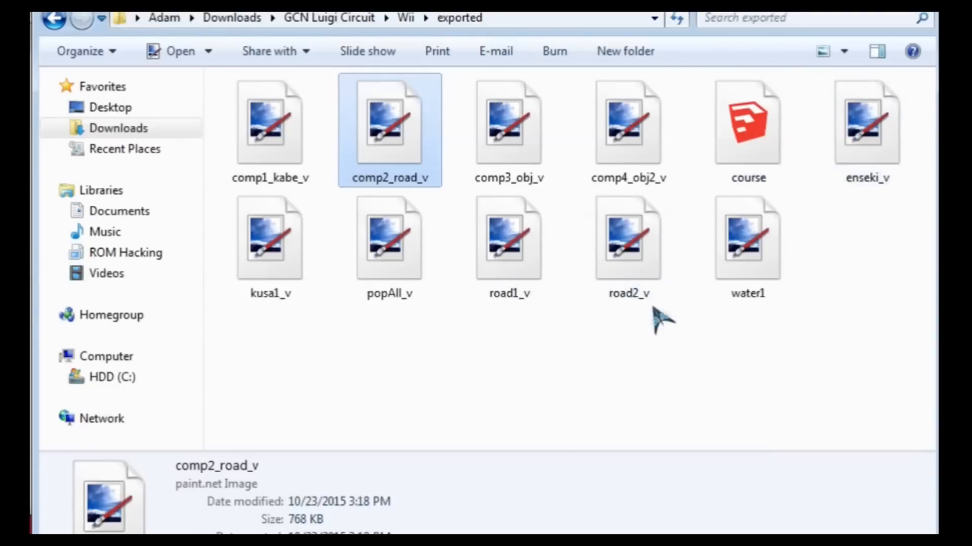
{"action": "left_click", "coordinate": [653, 308]}
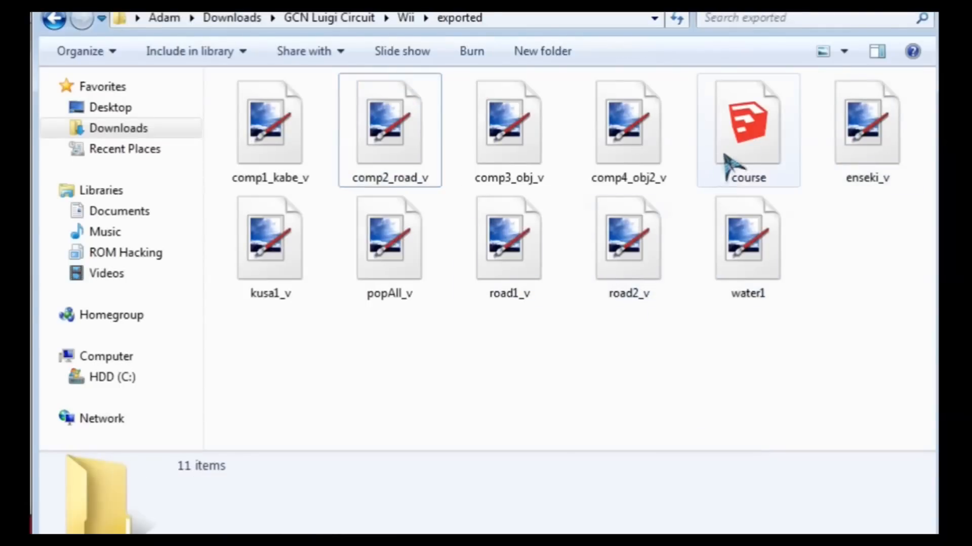
{"action": "left_click", "coordinate": [716, 125]}
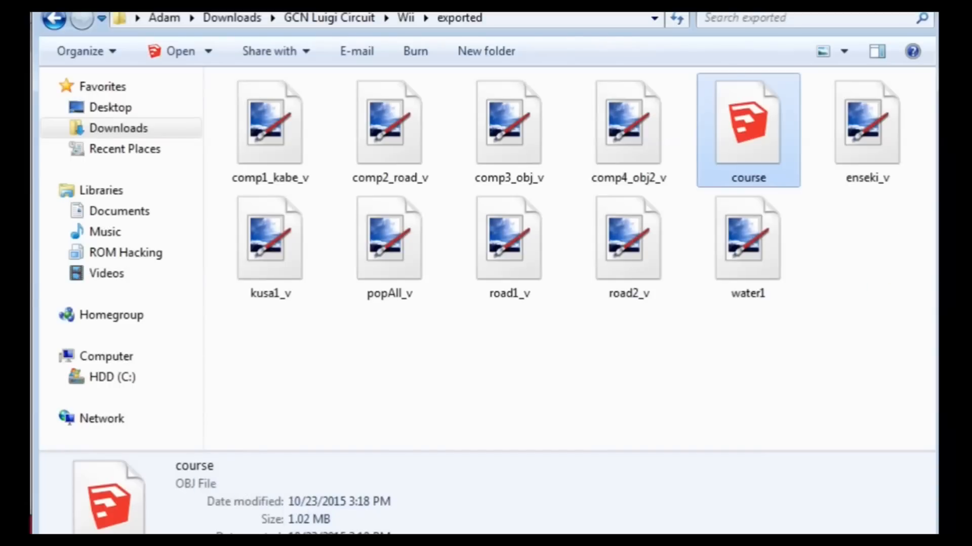
{"action": "left_click", "coordinate": [813, 177]}
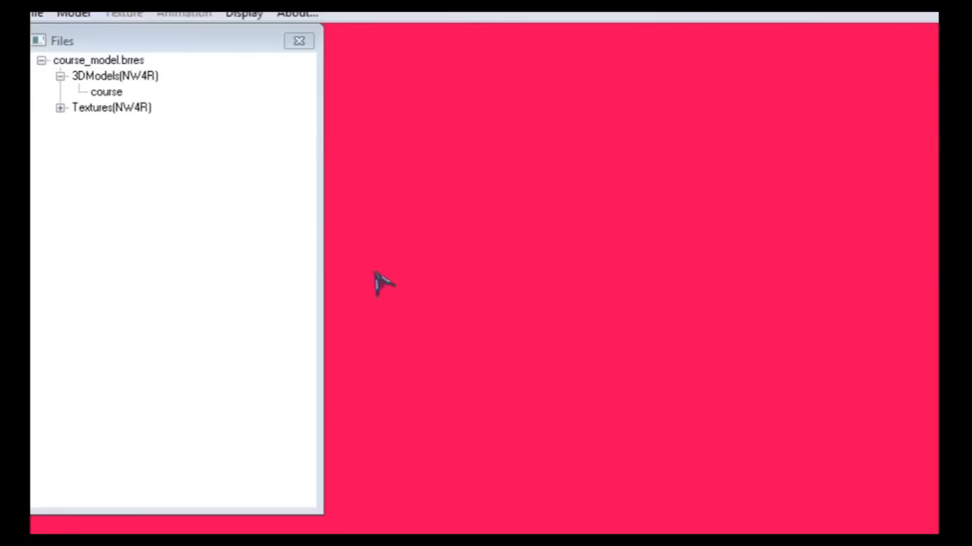
- Switch back to BRRES Viewer and display the course model again
{"action": "left_click", "coordinate": [107, 91]}
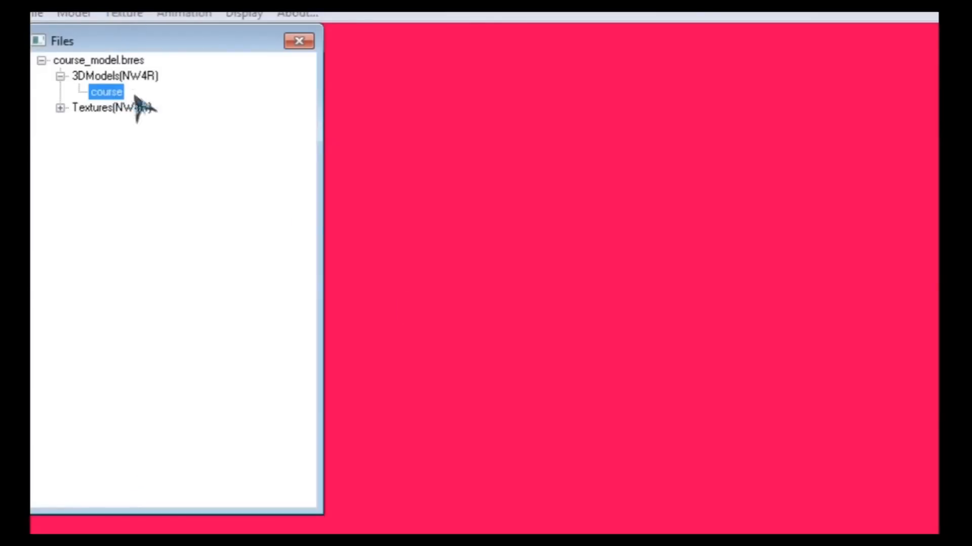
{"action": "right_click", "coordinate": [111, 96]}
{"action": "left_click", "coordinate": [127, 104]}
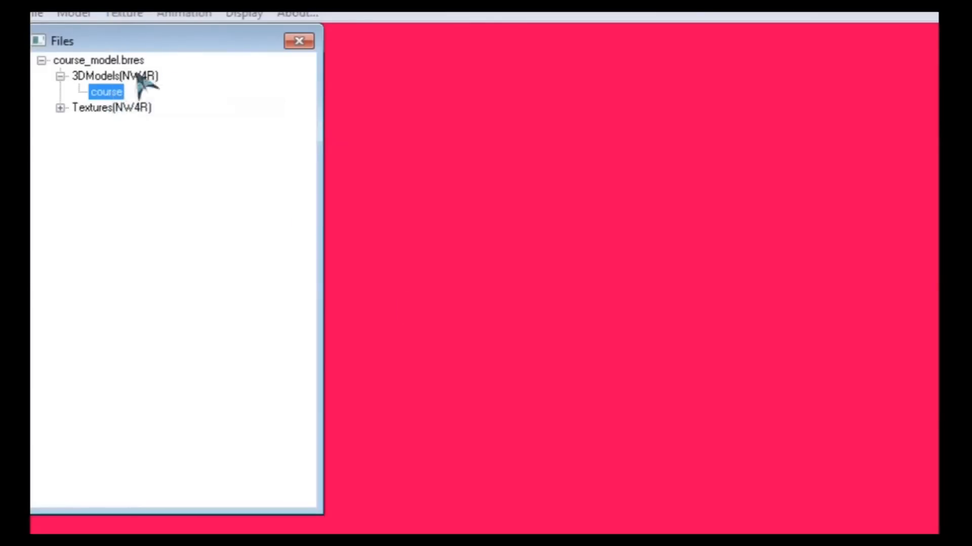
{"action": "left_click_drag", "start_coordinate": [542, 297], "coordinate": [631, 338]}
{"action": "scroll", "coordinate": [630, 338], "scroll_direction": "up", "scroll_amount": 5}
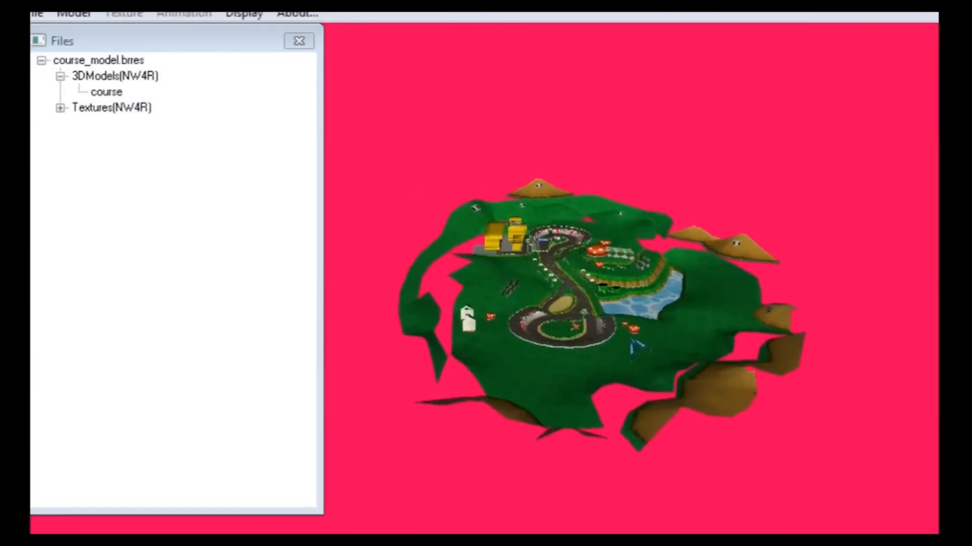
{"action": "scroll", "coordinate": [610, 334], "scroll_direction": "down", "scroll_amount": 2}
{"action": "scroll", "coordinate": [610, 334], "scroll_direction": "down", "scroll_amount": 2}
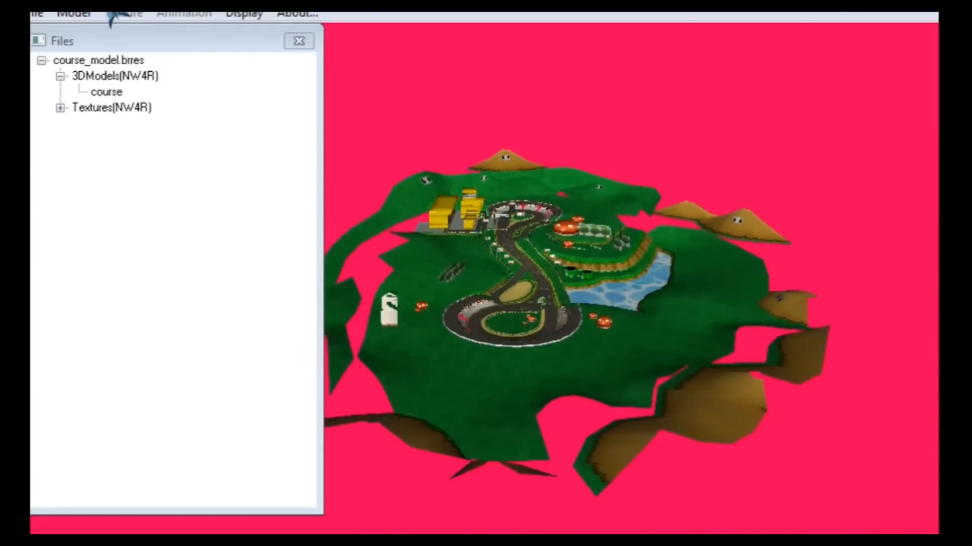
- Export the course model as OBJ to the exported subfolder of GCN Luigi Circuit's Wii folder, replacing the existing course file
{"action": "left_click", "coordinate": [37, 13]}
{"action": "mouse_move", "coordinate": [71, 15]}
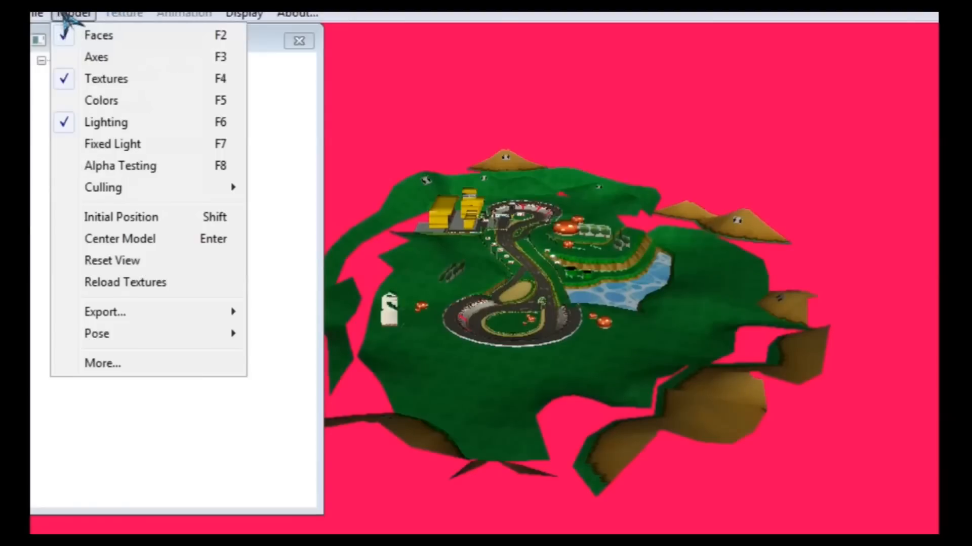
{"action": "mouse_move", "coordinate": [167, 317]}
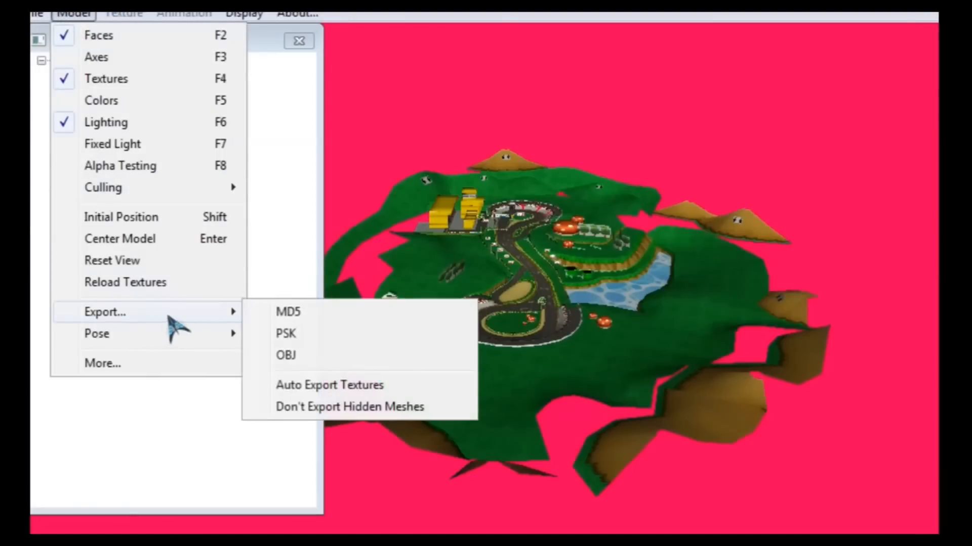
{"action": "left_click", "coordinate": [293, 357]}
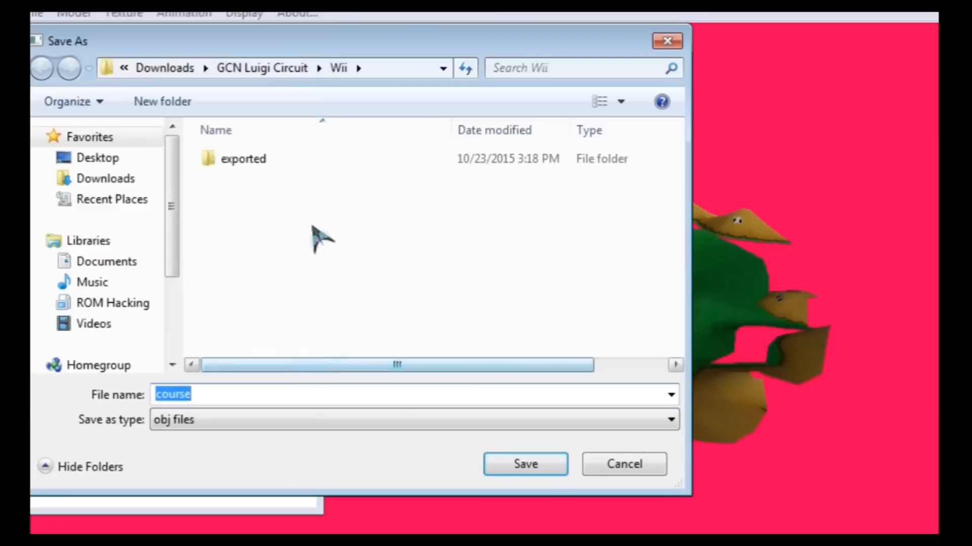
{"action": "left_click", "coordinate": [112, 177]}
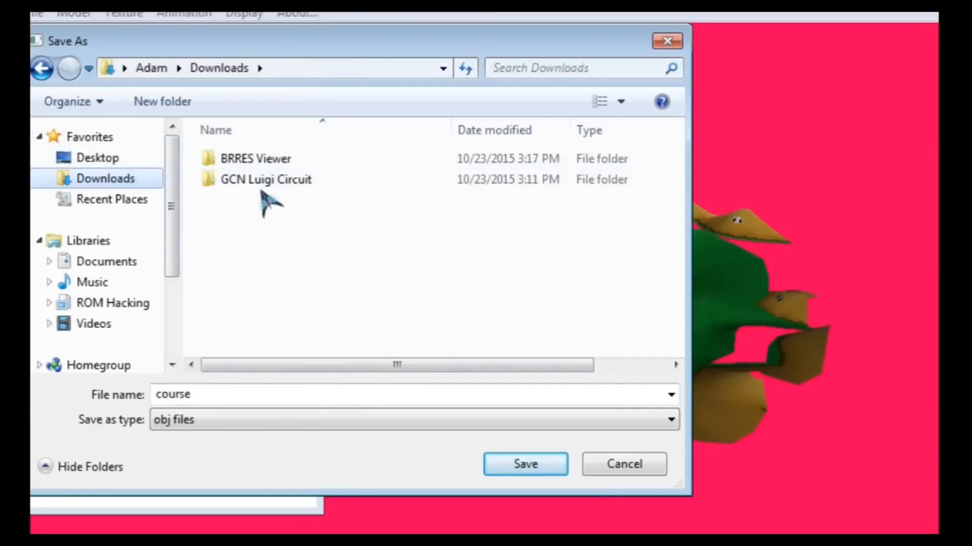
{"action": "double_click", "coordinate": [263, 182]}
{"action": "double_click", "coordinate": [267, 182]}
{"action": "double_click", "coordinate": [256, 161]}
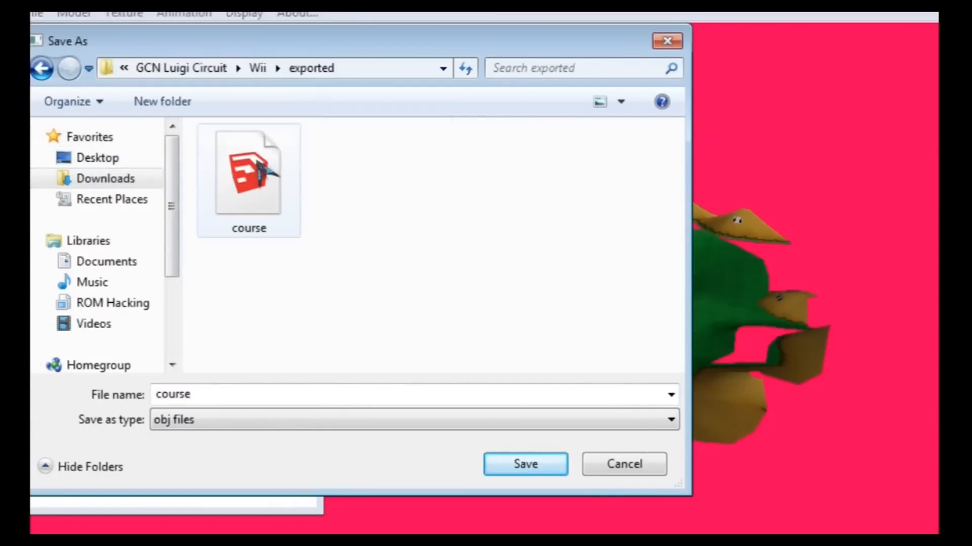
{"action": "double_click", "coordinate": [257, 209]}
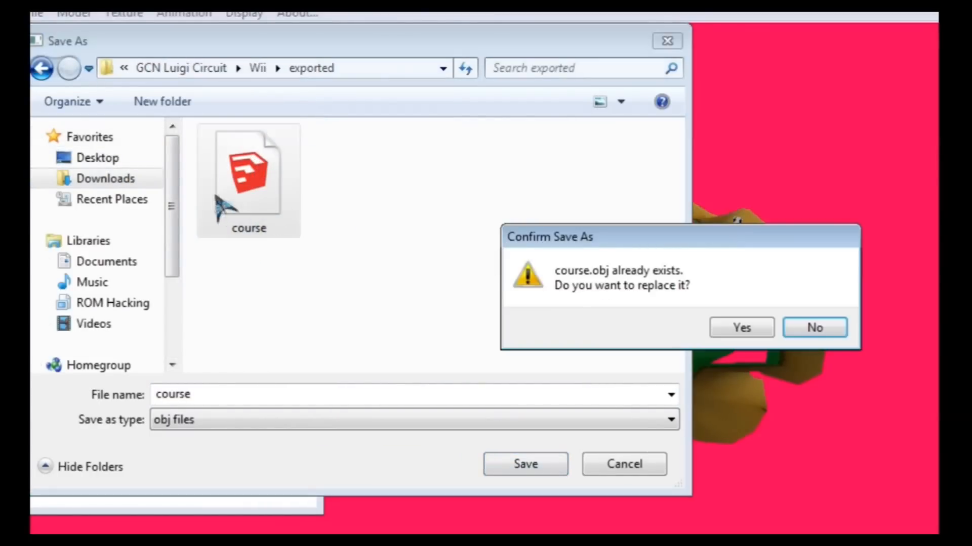
{"action": "left_click", "coordinate": [742, 328]}
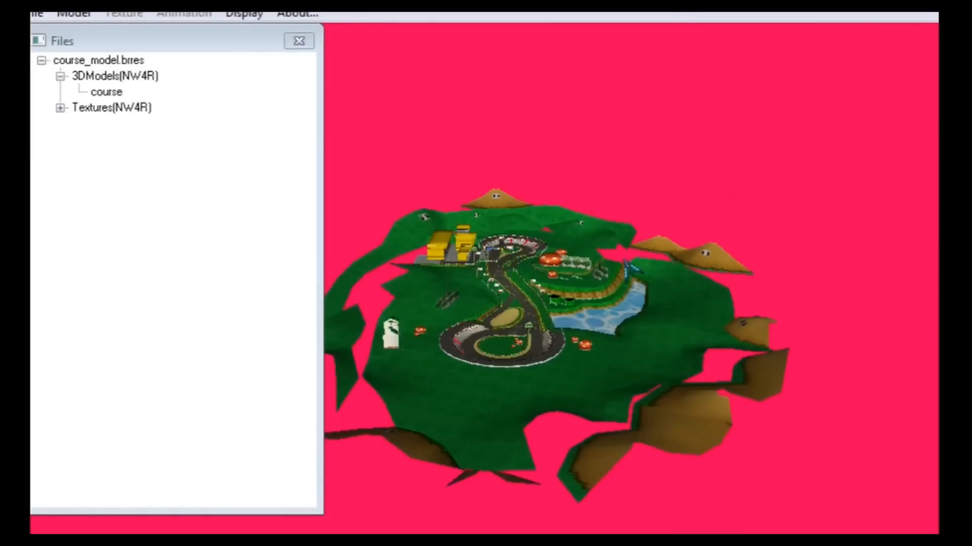
- Return to the exported folder and check the course MTL and OBJ files among the textures
{"action": "left_click_drag", "start_coordinate": [506, 328], "coordinate": [577, 326]}
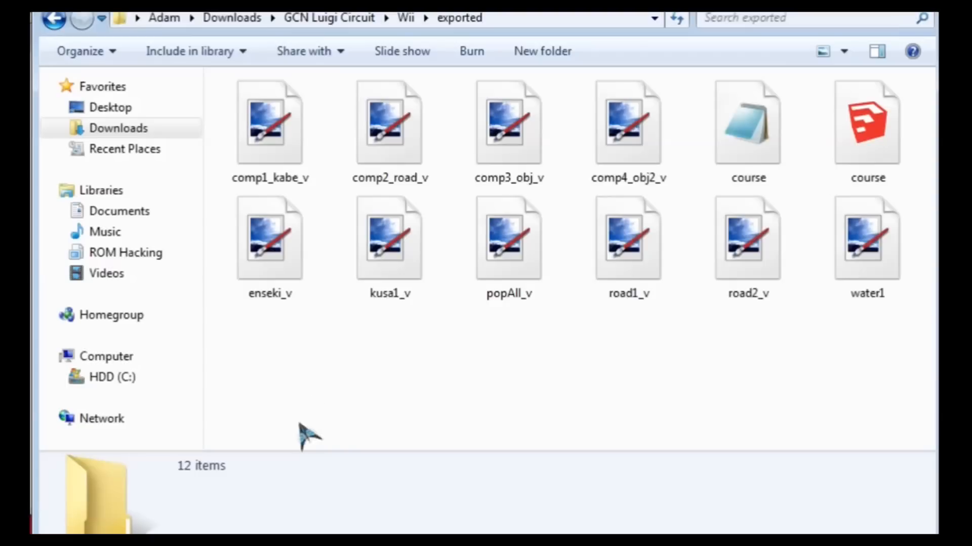
{"action": "left_click", "coordinate": [772, 183]}
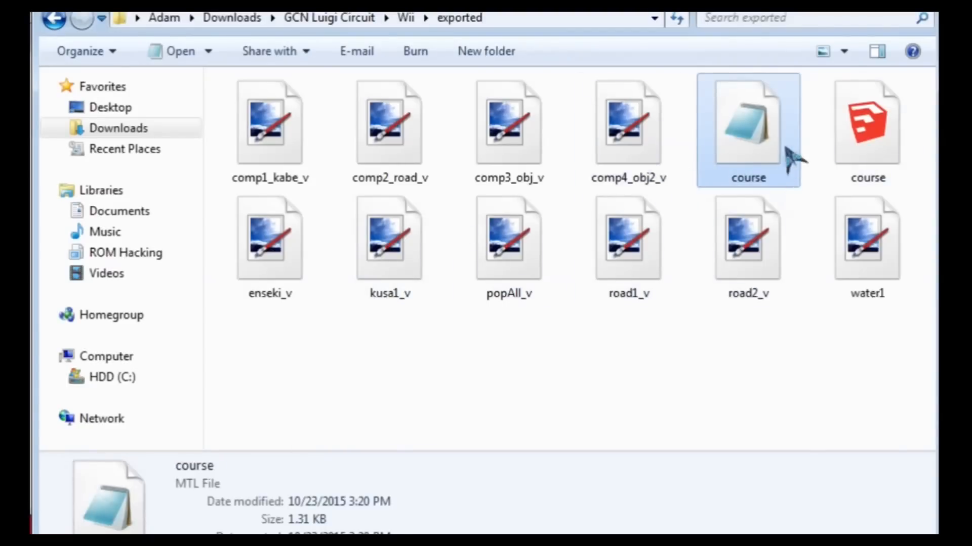
{"action": "left_click", "coordinate": [867, 136]}
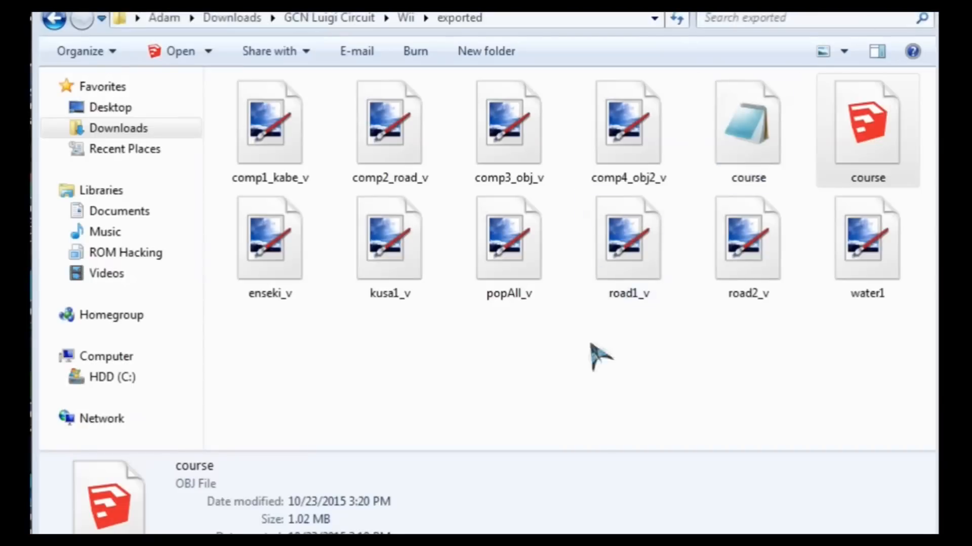
{"action": "left_click", "coordinate": [648, 400]}
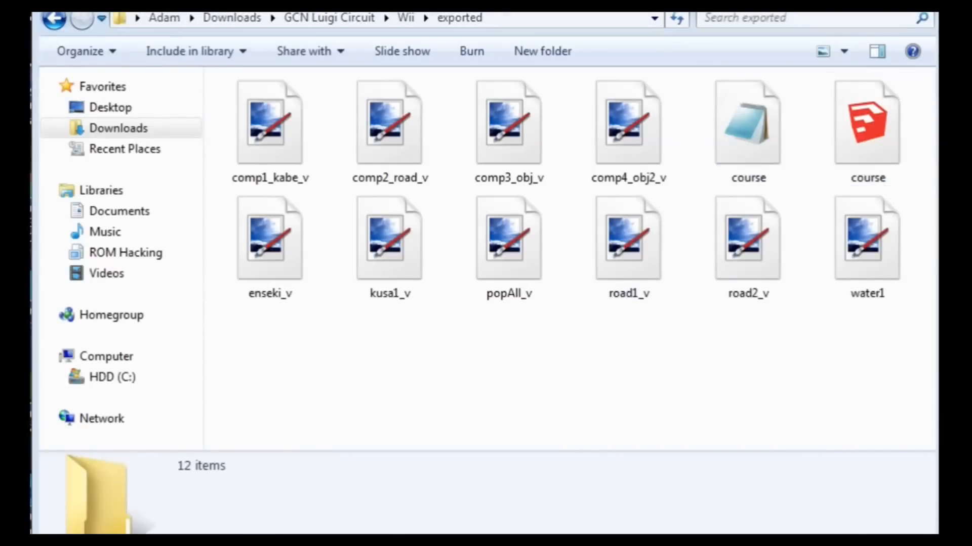
{"action": "left_click", "coordinate": [814, 420]}
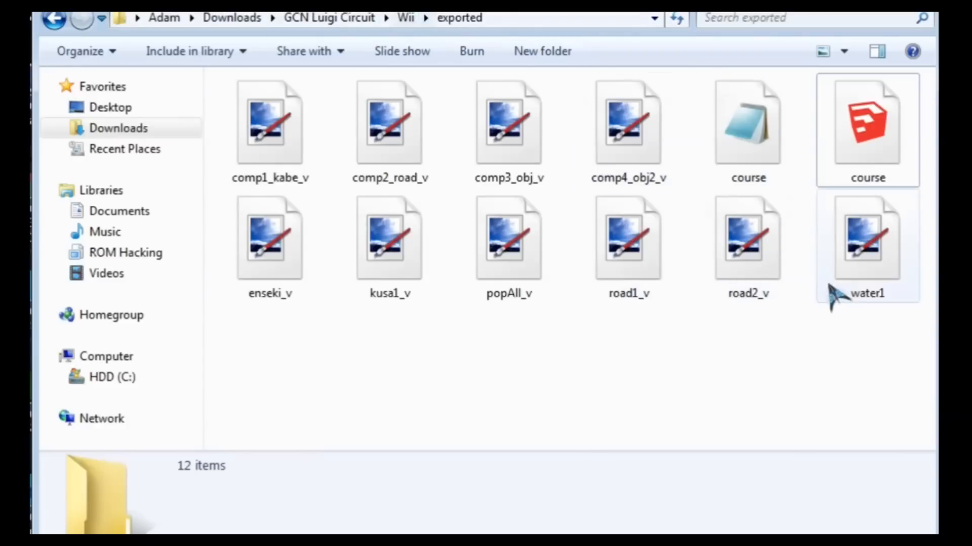
{"action": "left_click_drag", "start_coordinate": [841, 343], "coordinate": [400, 367]}
- Launch SketchUp Make and start a new model with the default template
{"action": "key", "text": "super"}
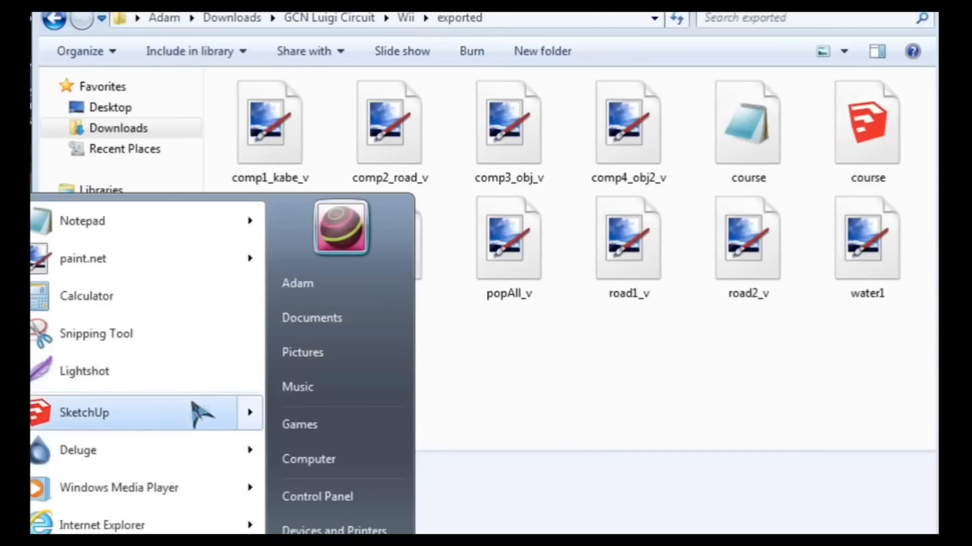
{"action": "left_click", "coordinate": [184, 414]}
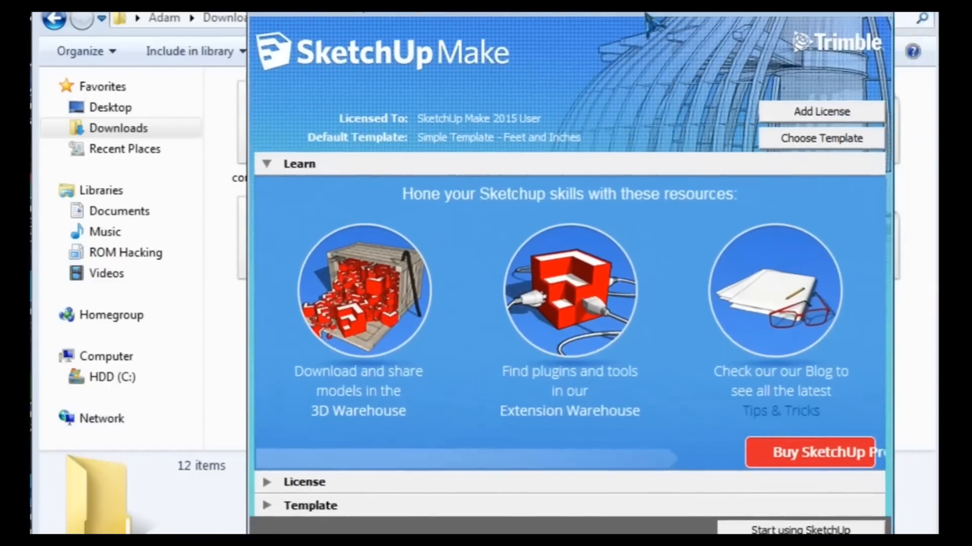
{"action": "left_click", "coordinate": [815, 530]}
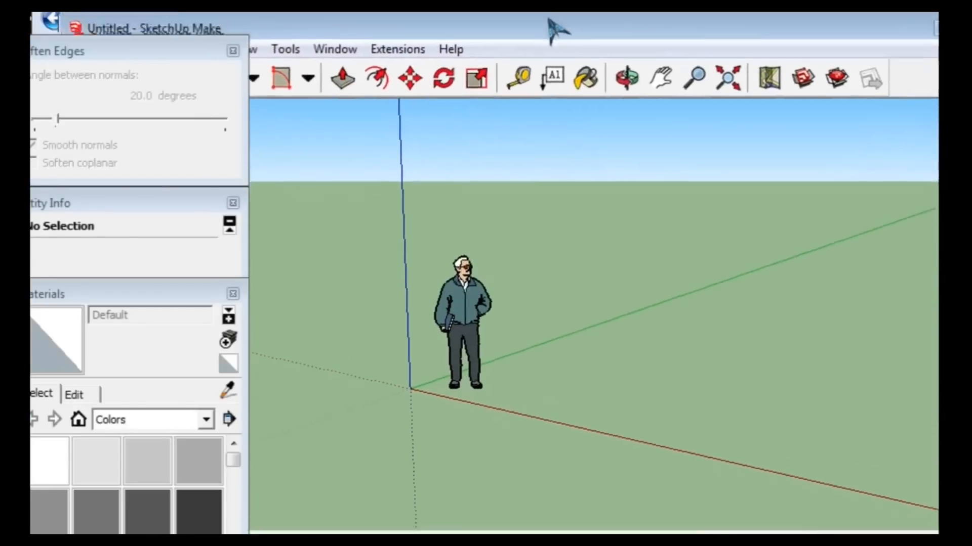
- Reposition the SketchUp window and adjust its side and lower edges to fit the screen area
{"action": "left_click_drag", "start_coordinate": [548, 19], "coordinate": [516, 0]}
{"action": "left_click_drag", "start_coordinate": [939, 210], "coordinate": [934, 211]}
{"action": "left_click_drag", "start_coordinate": [752, 526], "coordinate": [752, 544]}
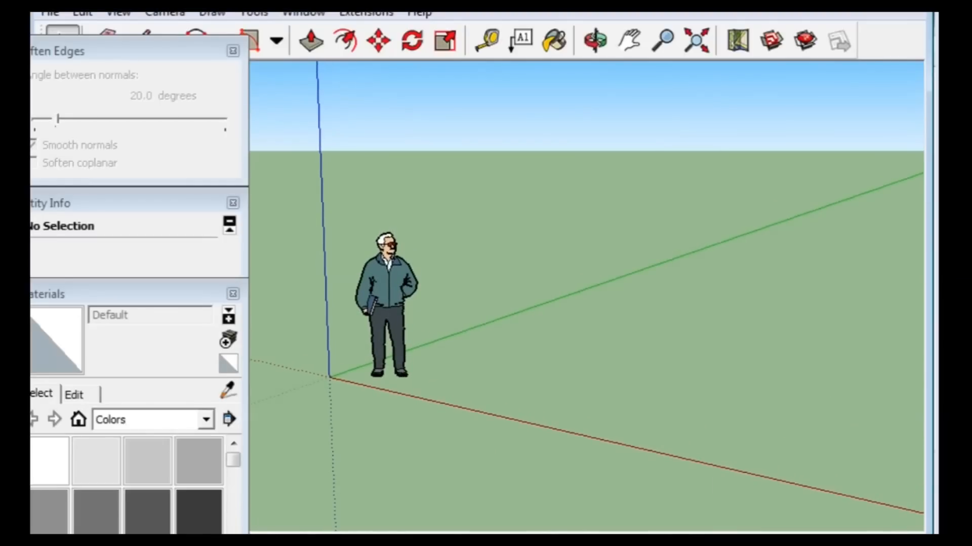
{"action": "key", "text": "alt+Tab"}
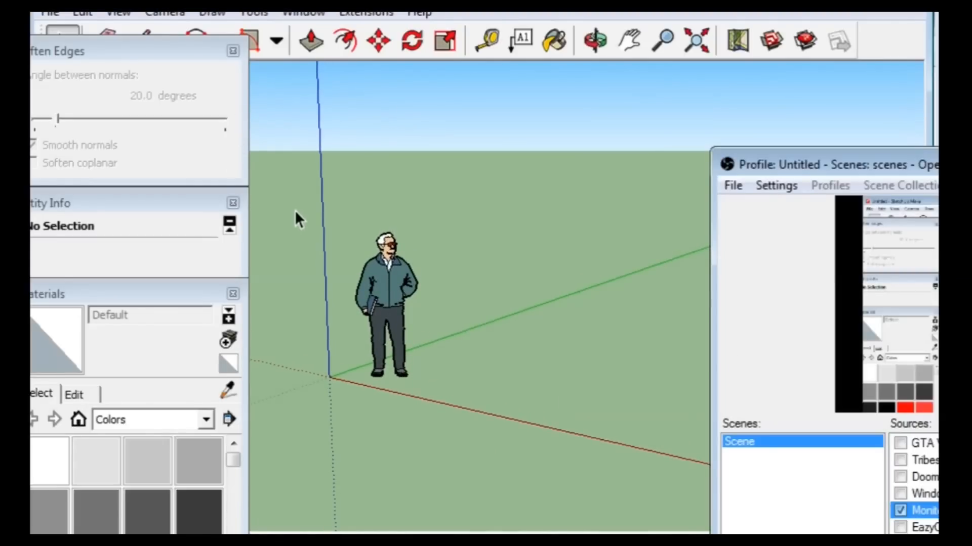
{"action": "key", "text": "alt+Tab"}
- Delete the default person figure standing at the origin of the new model
{"action": "middle_click_drag", "start_coordinate": [356, 263], "coordinate": [319, 234]}
{"action": "left_click", "coordinate": [409, 277]}
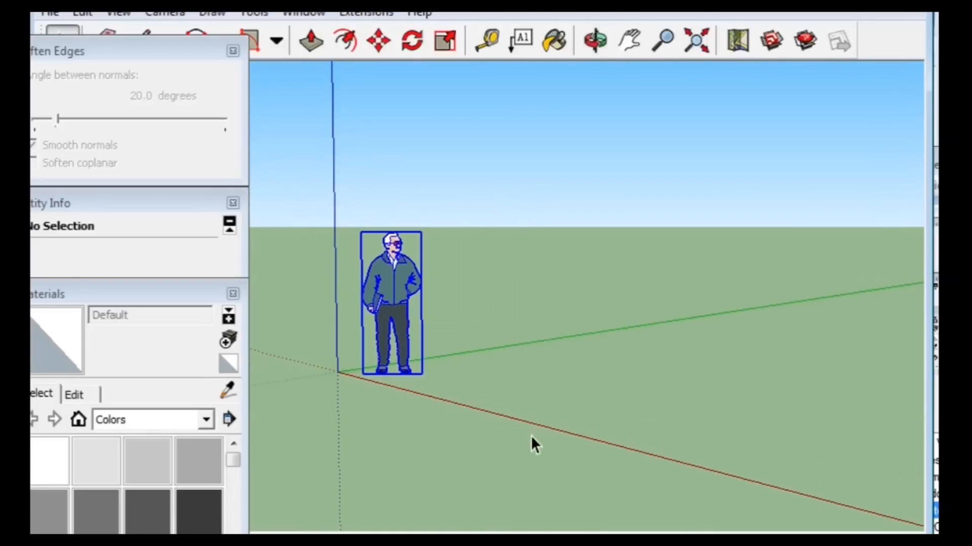
{"action": "key", "text": "Delete"}
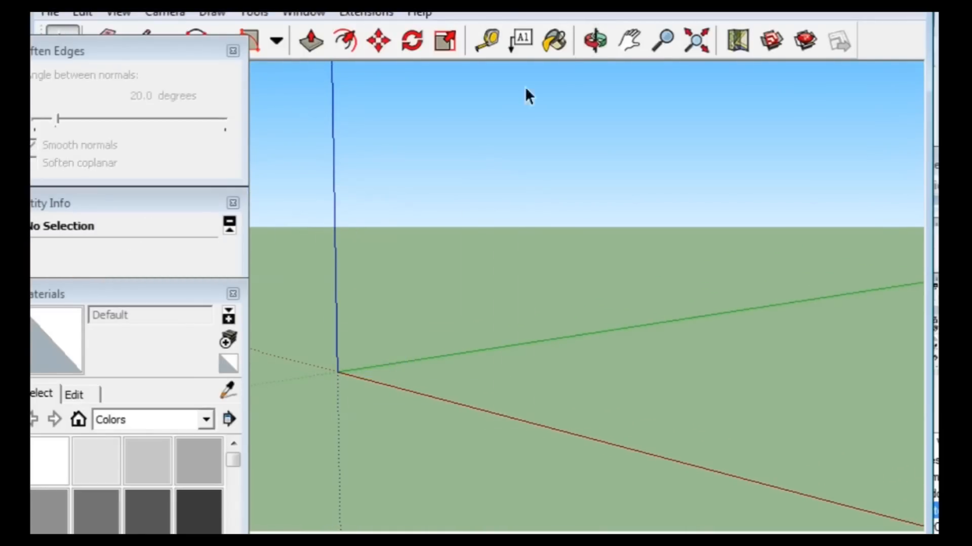
{"action": "left_click", "coordinate": [625, 39]}
{"action": "left_click_drag", "start_coordinate": [386, 377], "coordinate": [508, 347]}
{"action": "middle_click_drag", "start_coordinate": [508, 347], "coordinate": [497, 187]}
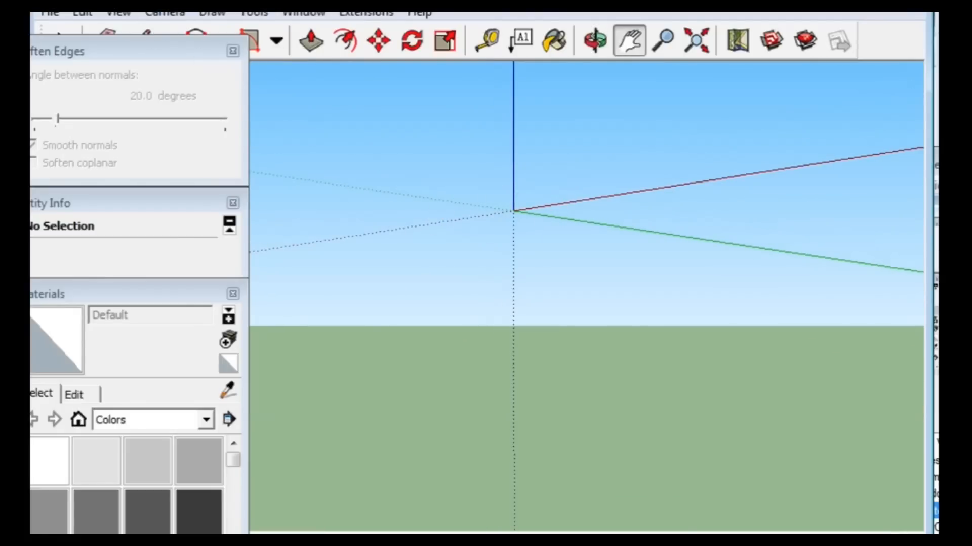
- Look through SketchUp's file commands and the FluidImporter Lite extension's import, options and help commands
{"action": "left_click", "coordinate": [56, 13]}
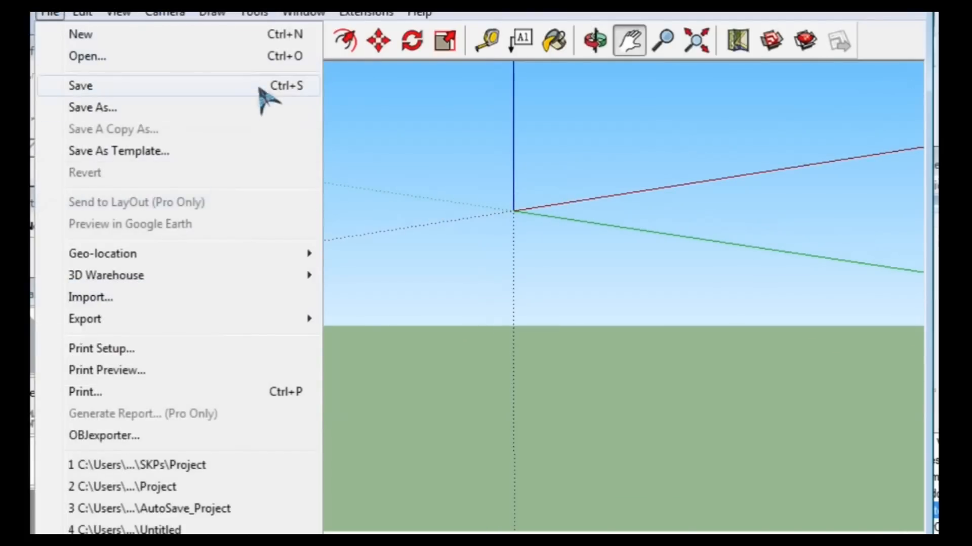
{"action": "left_click", "coordinate": [333, 12]}
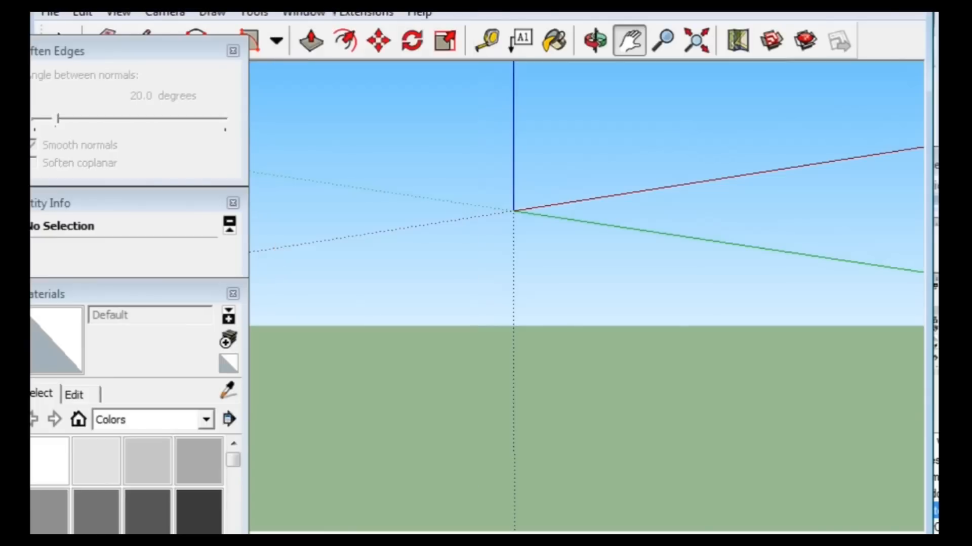
{"action": "left_click", "coordinate": [354, 15]}
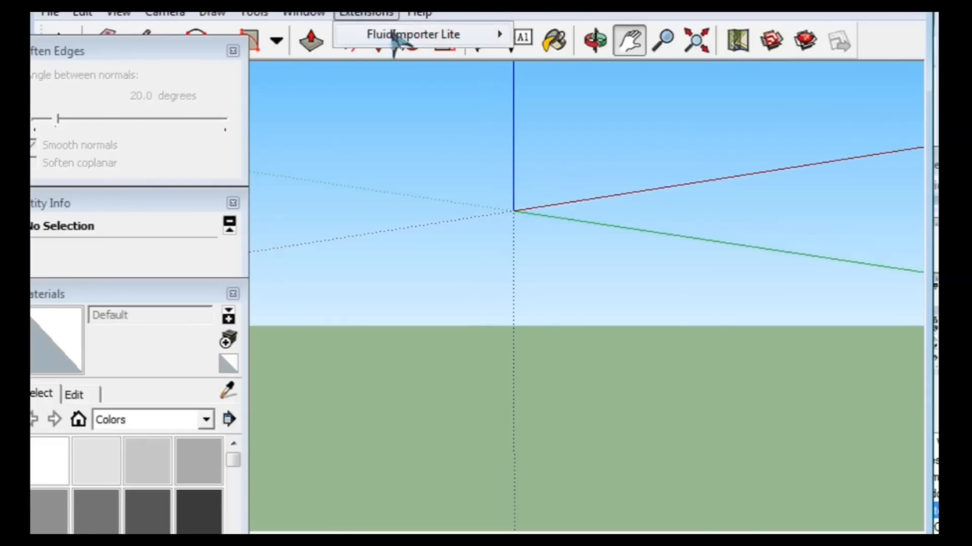
{"action": "mouse_move", "coordinate": [379, 32]}
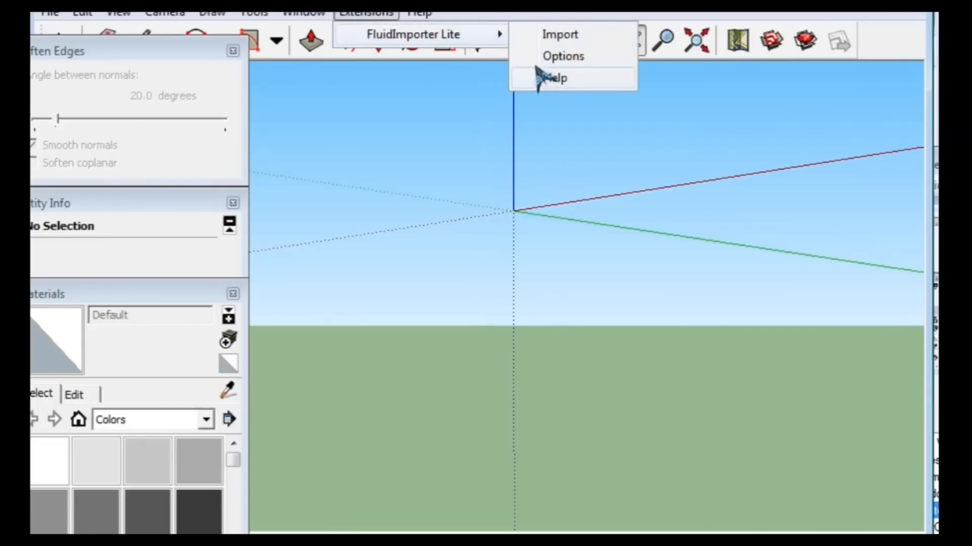
{"action": "mouse_move", "coordinate": [322, 15]}
{"action": "left_click", "coordinate": [310, 16]}
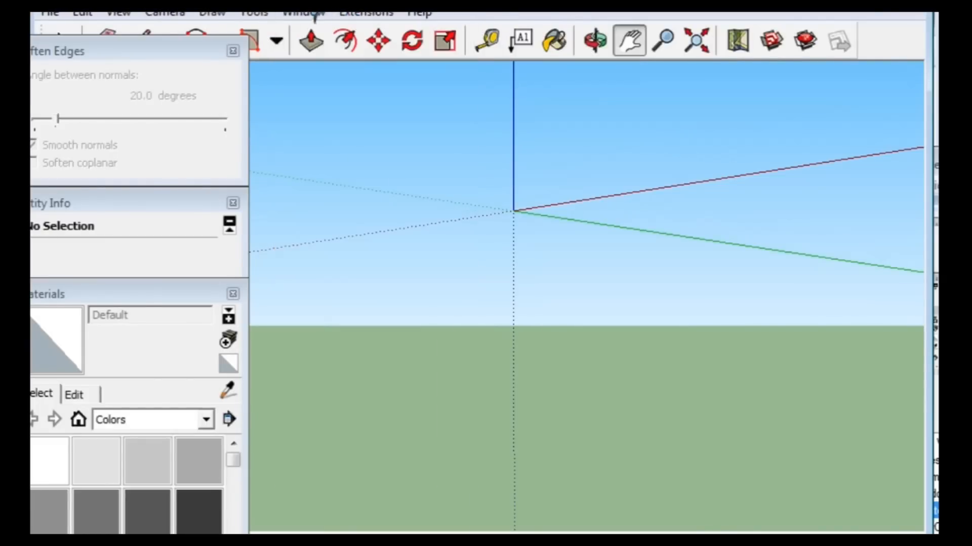
{"action": "left_click", "coordinate": [360, 14]}
{"action": "mouse_move", "coordinate": [402, 35]}
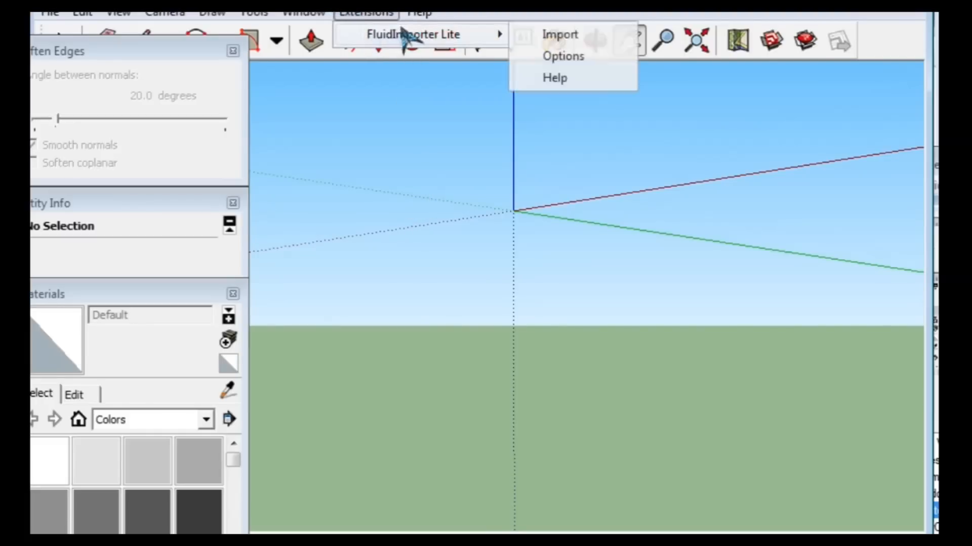
{"action": "left_click", "coordinate": [560, 34]}
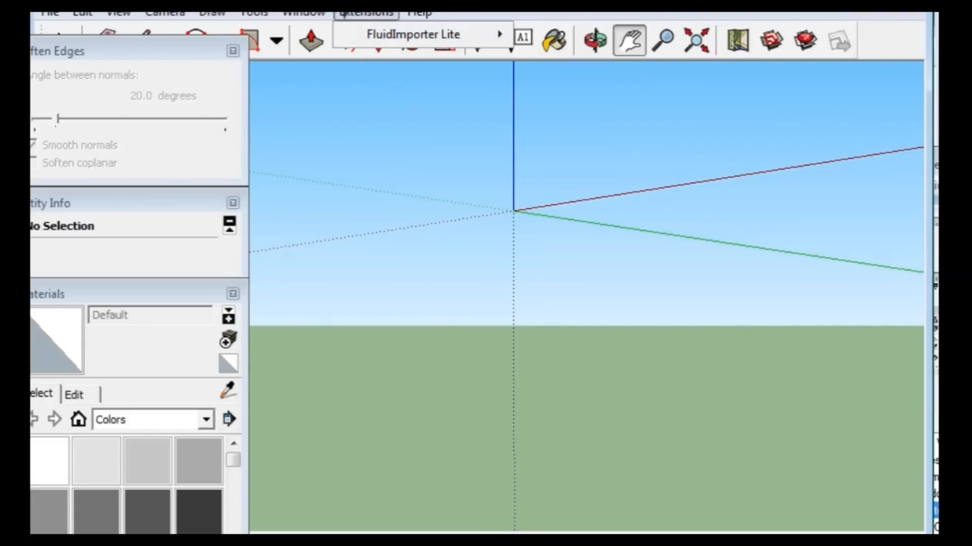
- Review the extensions list in System Preferences and browse Downloads for an extension to install, leaving without installing one
{"action": "left_click", "coordinate": [318, 14]}
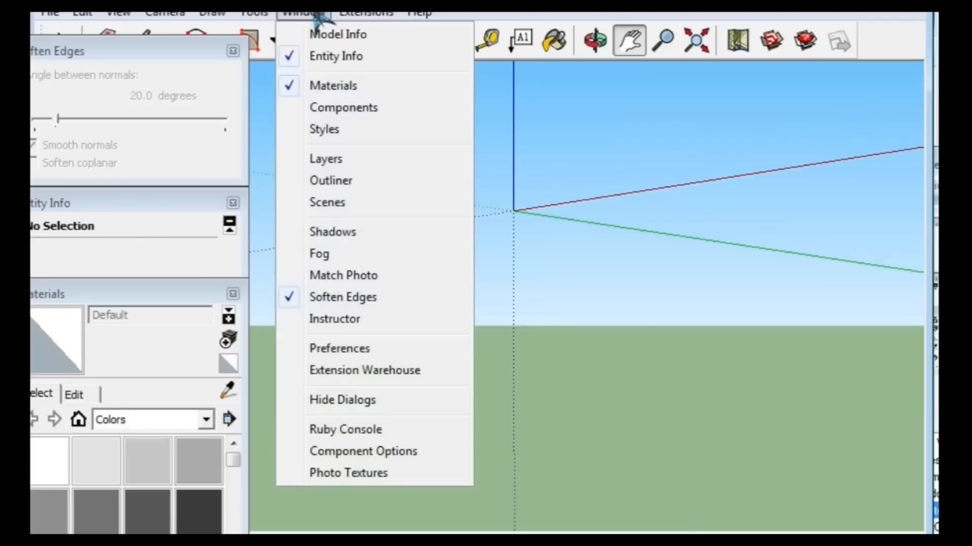
{"action": "left_click", "coordinate": [361, 350]}
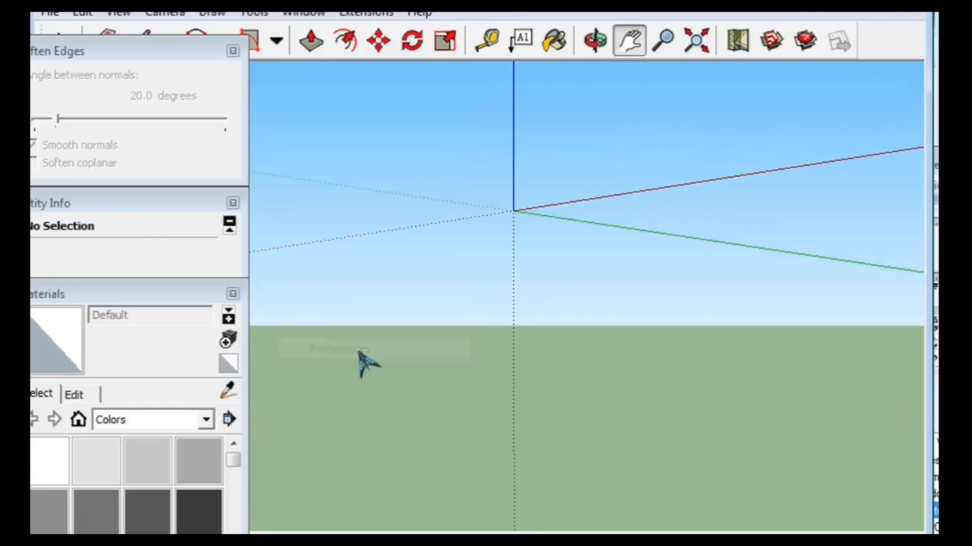
{"action": "left_click_drag", "start_coordinate": [520, 174], "coordinate": [475, 150]}
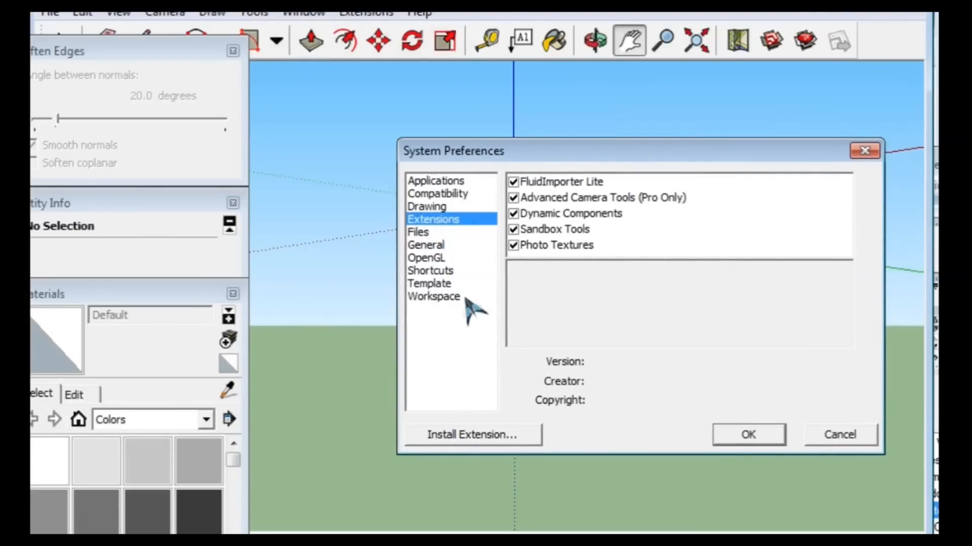
{"action": "left_click", "coordinate": [501, 436]}
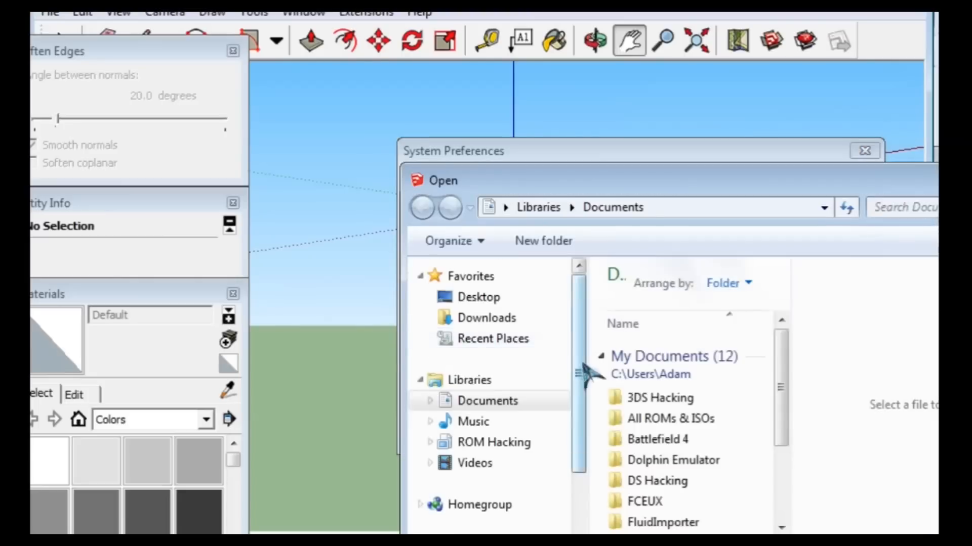
{"action": "left_click", "coordinate": [493, 318]}
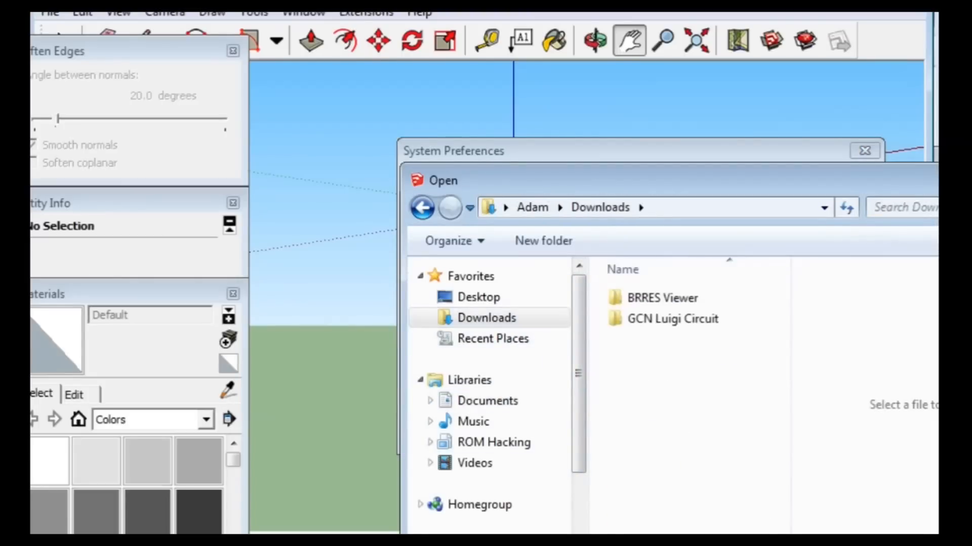
{"action": "left_click", "coordinate": [936, 533]}
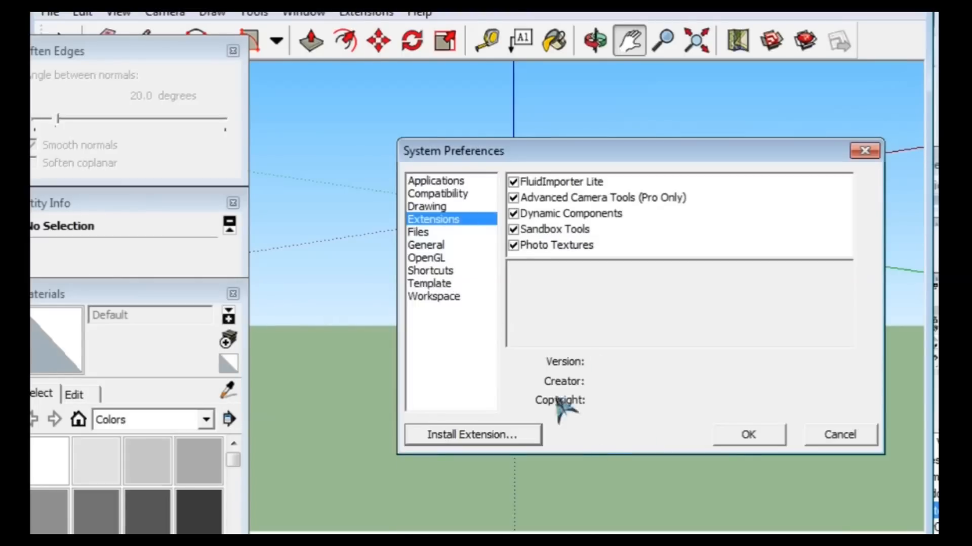
{"action": "left_click", "coordinate": [748, 436]}
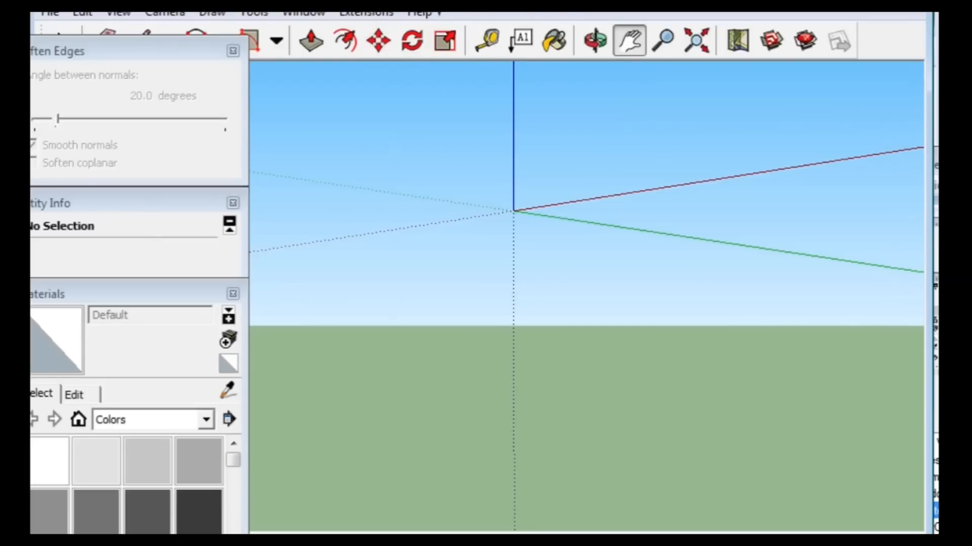
- Import Gn64_LuigiCircuit from the 3DS folder of GCN Luigi Circuit in Downloads, using FluidImporter Lite
{"action": "left_click", "coordinate": [376, 14]}
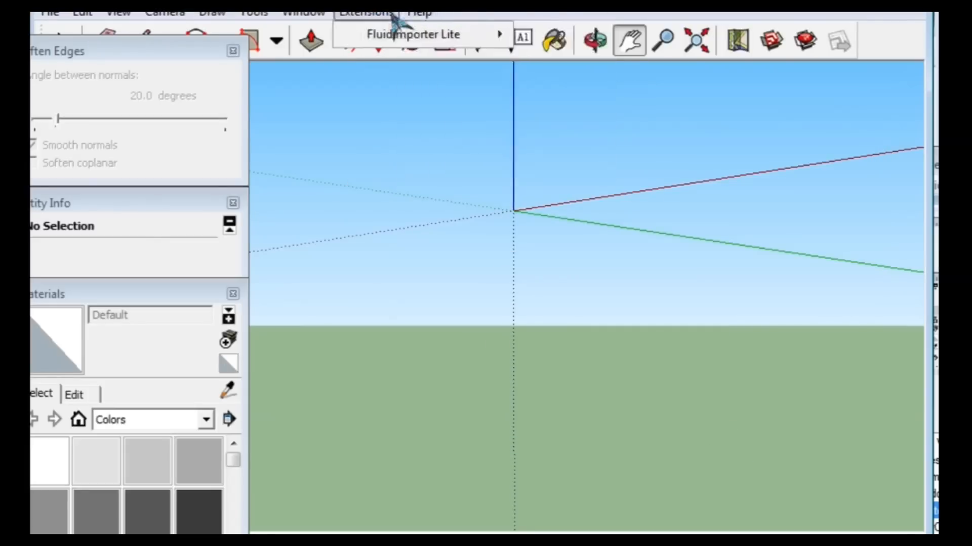
{"action": "left_click", "coordinate": [494, 13]}
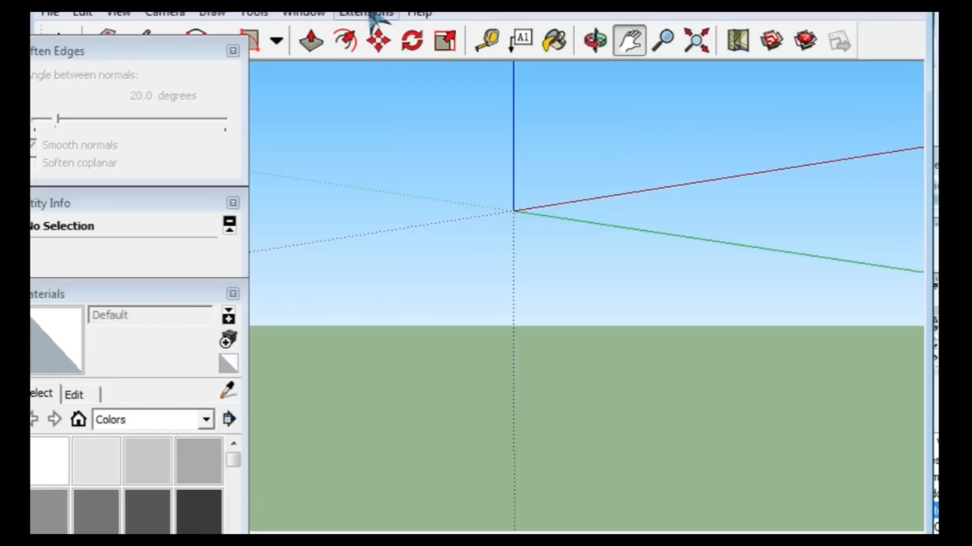
{"action": "left_click", "coordinate": [390, 15]}
{"action": "mouse_move", "coordinate": [455, 37]}
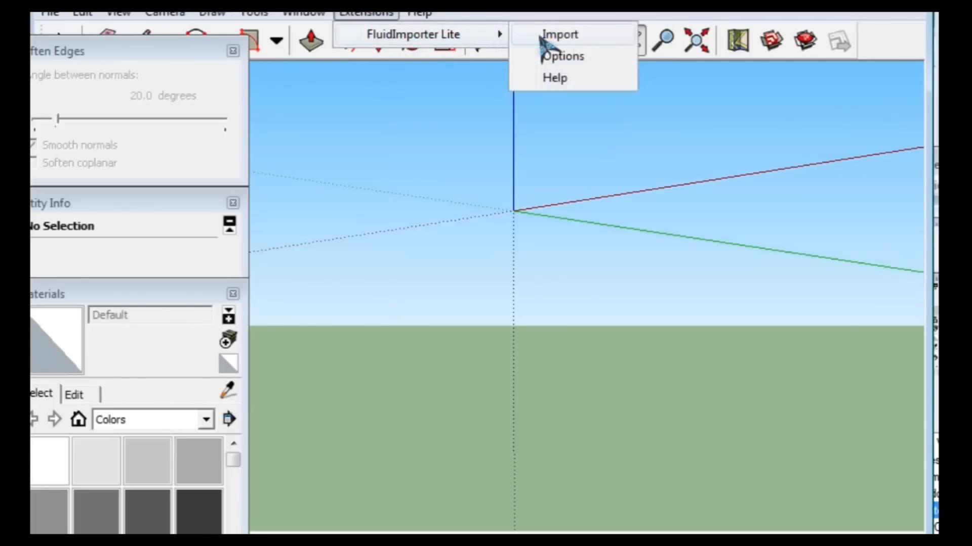
{"action": "left_click", "coordinate": [524, 34]}
{"action": "left_click_drag", "start_coordinate": [585, 195], "coordinate": [414, 62]}
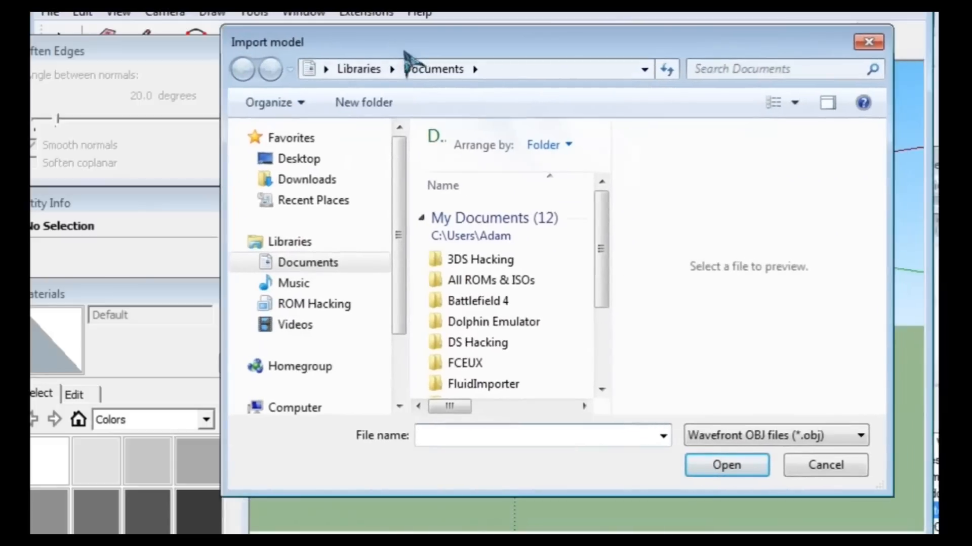
{"action": "left_click", "coordinate": [340, 178]}
{"action": "double_click", "coordinate": [493, 180]}
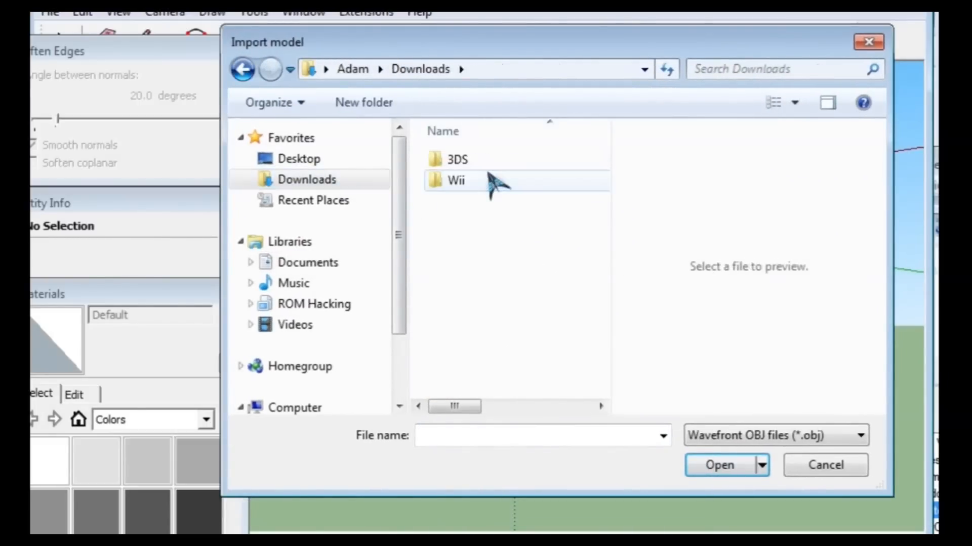
{"action": "double_click", "coordinate": [481, 183]}
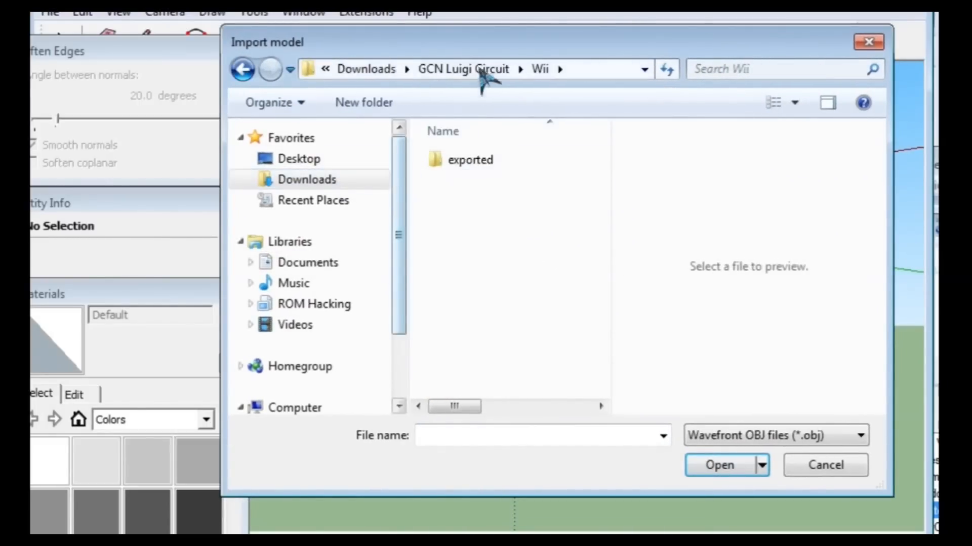
{"action": "left_click", "coordinate": [485, 69]}
{"action": "double_click", "coordinate": [486, 161]}
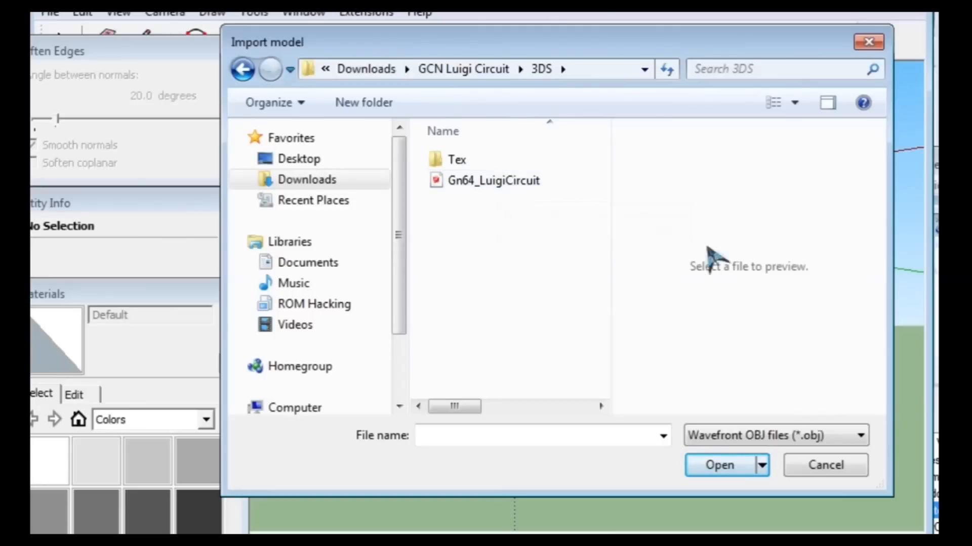
{"action": "double_click", "coordinate": [518, 182]}
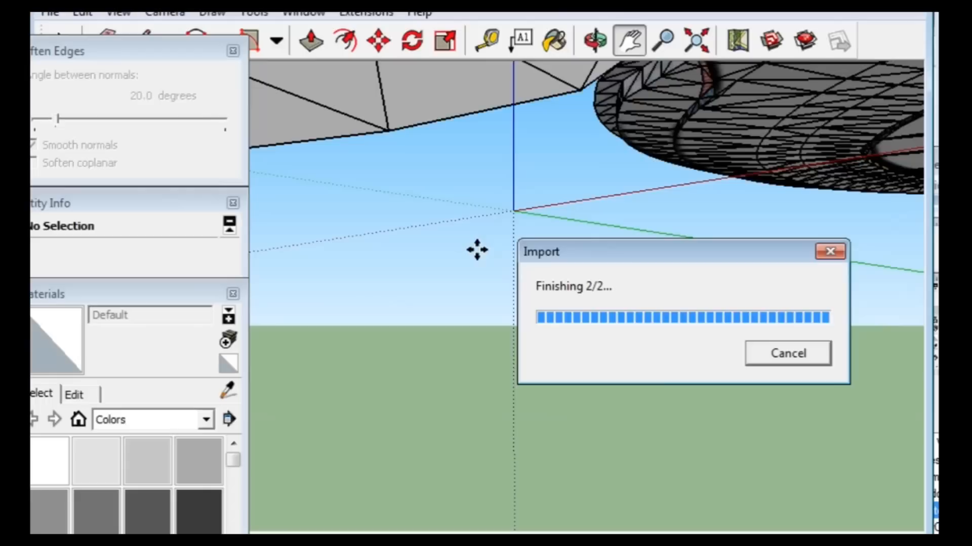
- Place the imported 3DS track component at the origin and clear the selection
{"action": "middle_click_drag", "start_coordinate": [535, 232], "coordinate": [560, 204]}
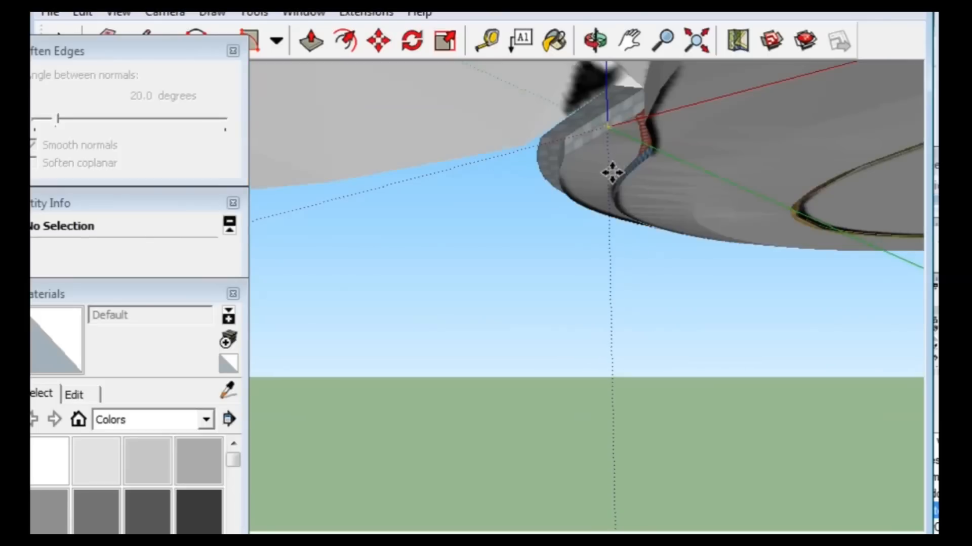
{"action": "left_click", "coordinate": [607, 126]}
{"action": "middle_click_drag", "start_coordinate": [607, 126], "coordinate": [564, 314]}
{"action": "scroll", "coordinate": [564, 314], "scroll_direction": "down", "scroll_amount": 10}
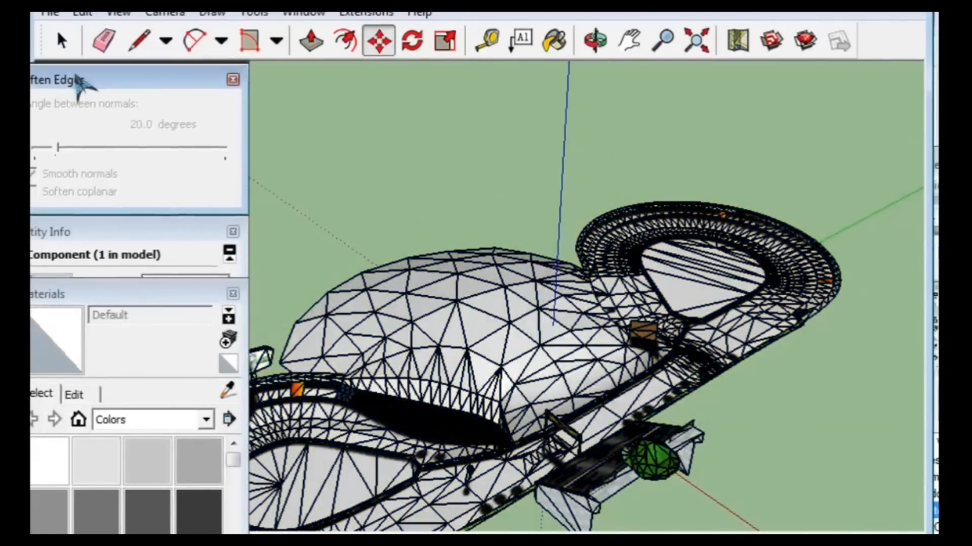
{"action": "left_click", "coordinate": [62, 41]}
{"action": "left_click", "coordinate": [438, 188]}
- Examine the imported 3DS track's geometry and textures around the tunnel, the Mario Kart sign and the overall layout from above
{"action": "middle_click_drag", "start_coordinate": [438, 188], "coordinate": [708, 324]}
{"action": "scroll", "coordinate": [787, 334], "scroll_direction": "up", "scroll_amount": 6}
{"action": "middle_click_drag", "start_coordinate": [785, 334], "coordinate": [795, 311]}
{"action": "scroll", "coordinate": [619, 310], "scroll_direction": "up", "scroll_amount": 10}
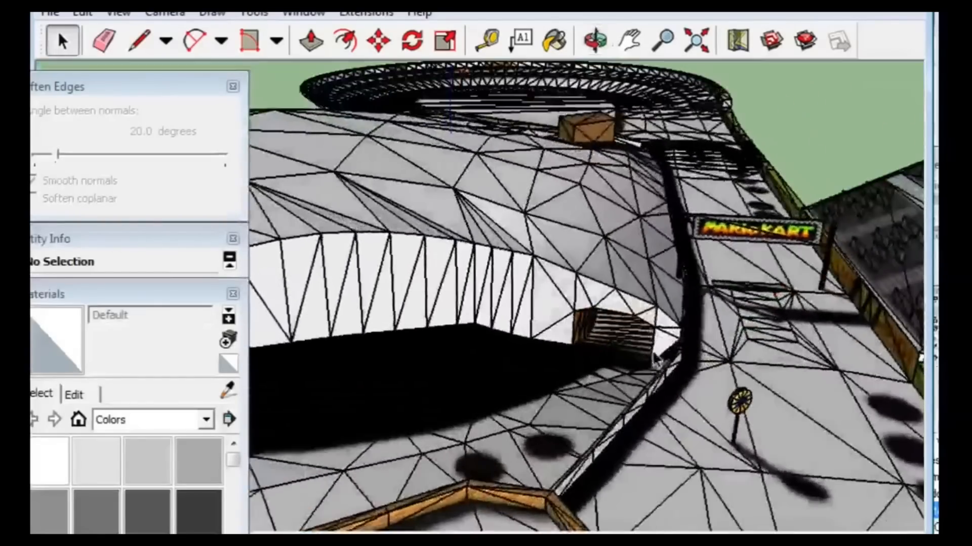
{"action": "scroll", "coordinate": [622, 291], "scroll_direction": "up", "scroll_amount": 6}
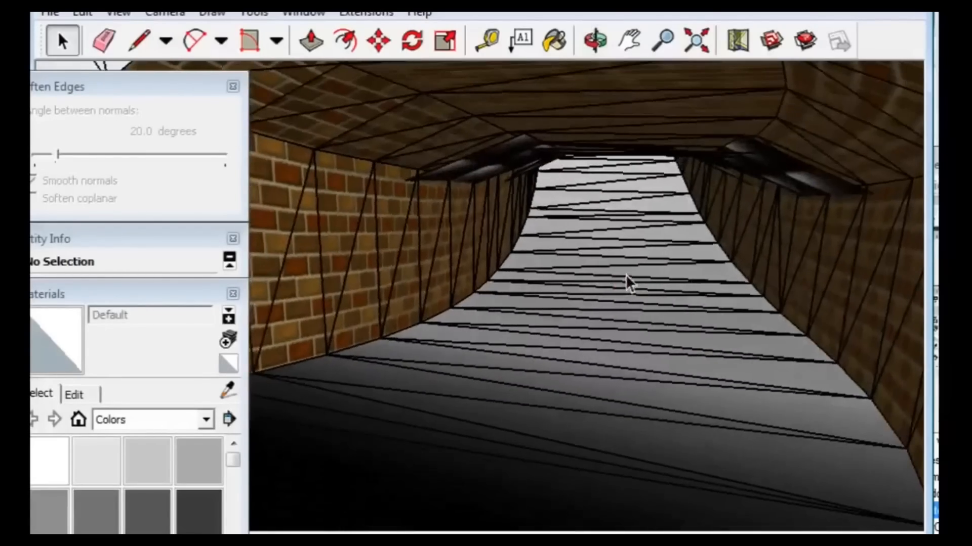
{"action": "middle_click_drag", "start_coordinate": [629, 278], "coordinate": [636, 310]}
{"action": "scroll", "coordinate": [610, 322], "scroll_direction": "down", "scroll_amount": 7}
{"action": "middle_click_drag", "start_coordinate": [761, 315], "coordinate": [817, 143]}
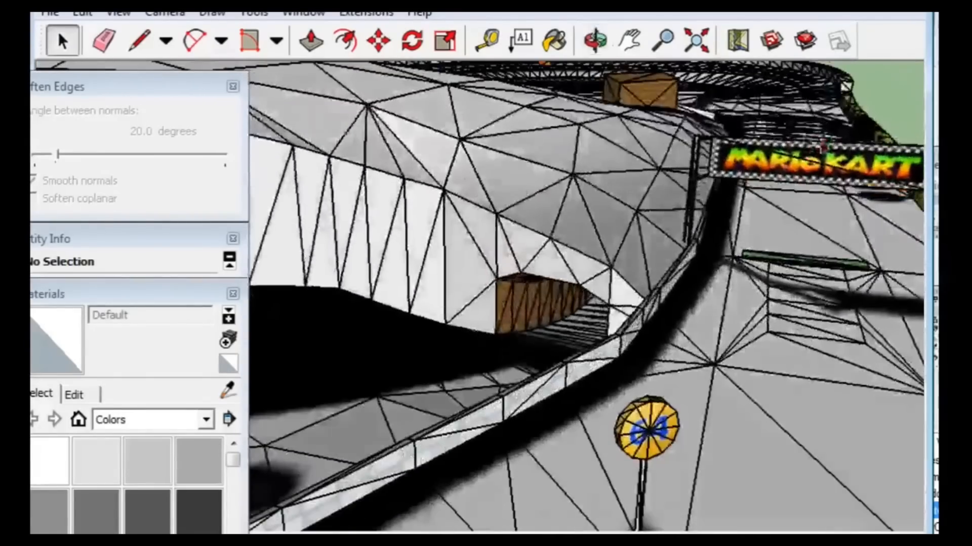
{"action": "left_click", "coordinate": [627, 40]}
{"action": "left_click_drag", "start_coordinate": [782, 157], "coordinate": [618, 401]}
{"action": "scroll", "coordinate": [618, 377], "scroll_direction": "down", "scroll_amount": 4}
{"action": "middle_click_drag", "start_coordinate": [703, 322], "coordinate": [630, 327]}
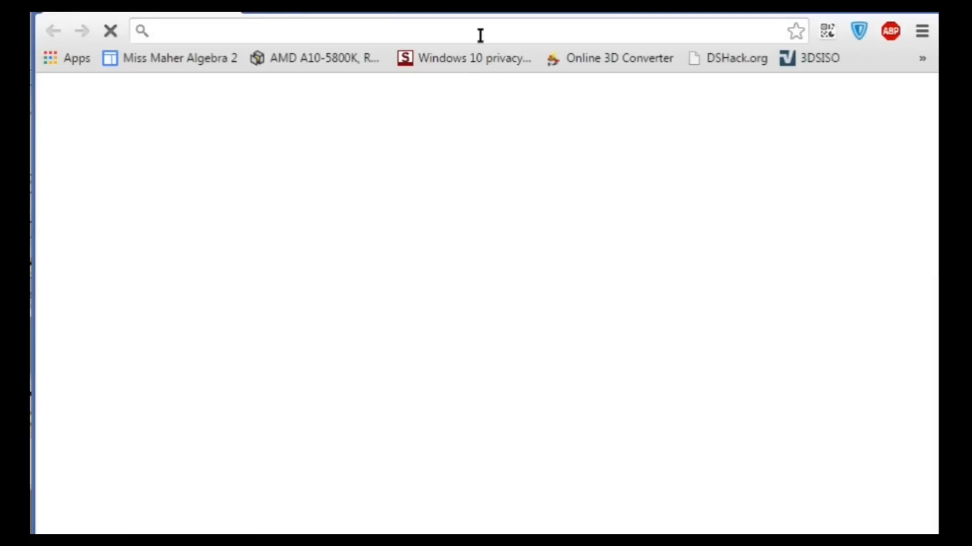
- Search Google Images in the browser for "gcn luigi circuit map" and narrow the browser window to reveal SketchUp behind it
{"action": "type", "text": "gcn luigi "}
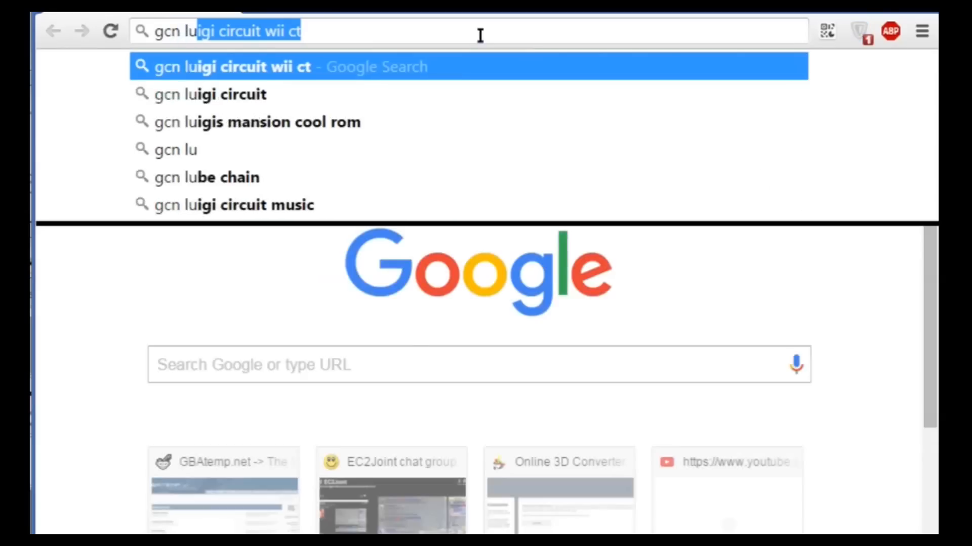
{"action": "type", "text": "circuoit map"}
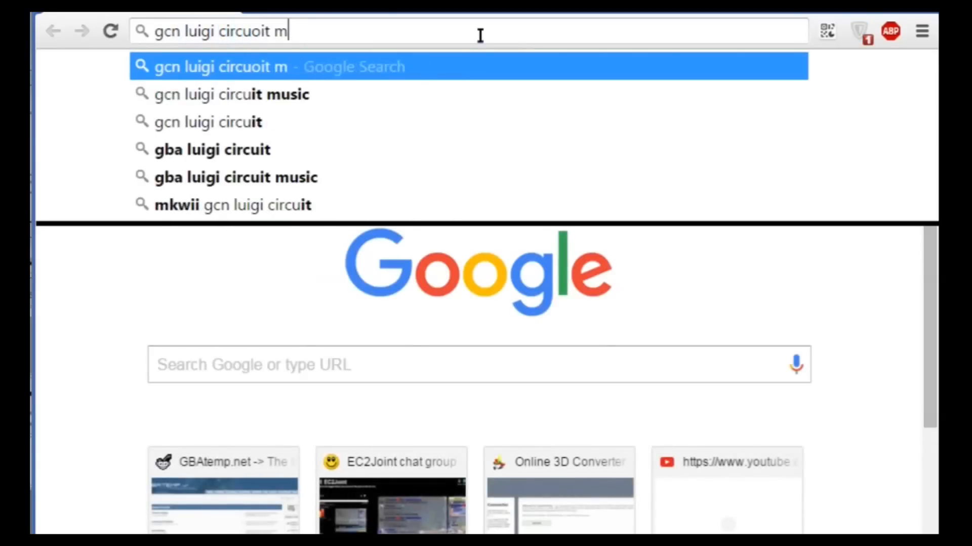
{"action": "key", "text": "Return"}
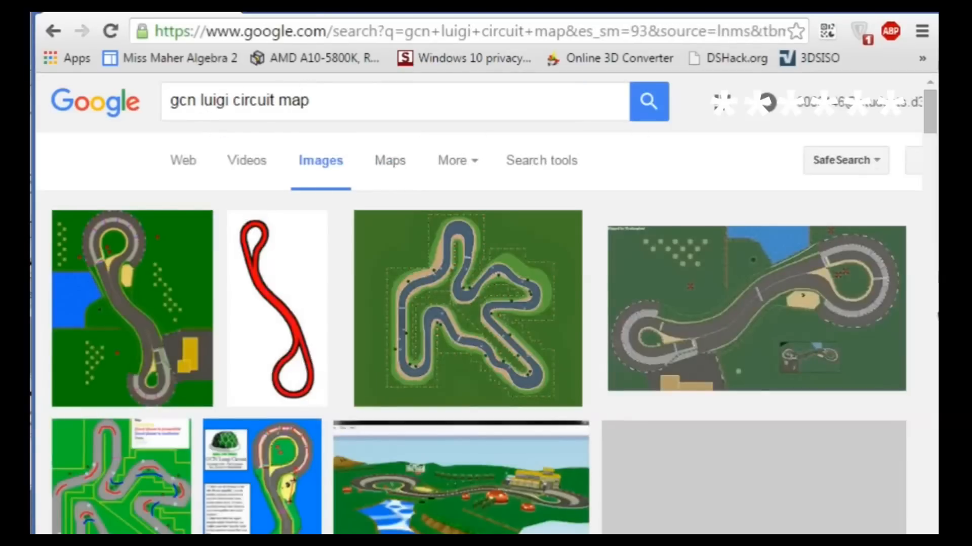
{"action": "mouse_move", "coordinate": [936, 317]}
{"action": "left_mouse_down"}
{"action": "mouse_move", "coordinate": [889, 343]}
{"action": "mouse_move", "coordinate": [782, 354]}
{"action": "left_mouse_up"}
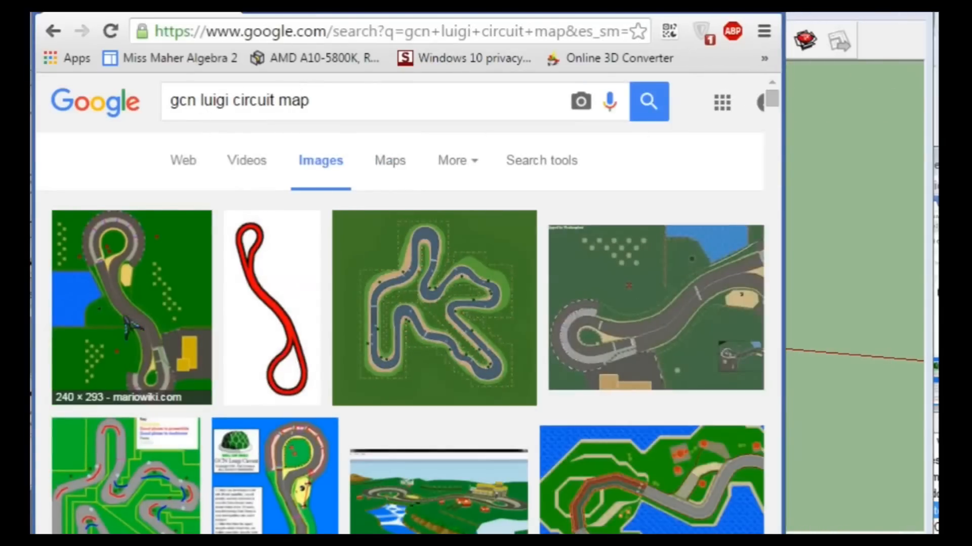
- Open the mariowiki Luigi Circuit (GCN) map image and compare its layout with the imported 3DS model in SketchUp
{"action": "left_click", "coordinate": [133, 326]}
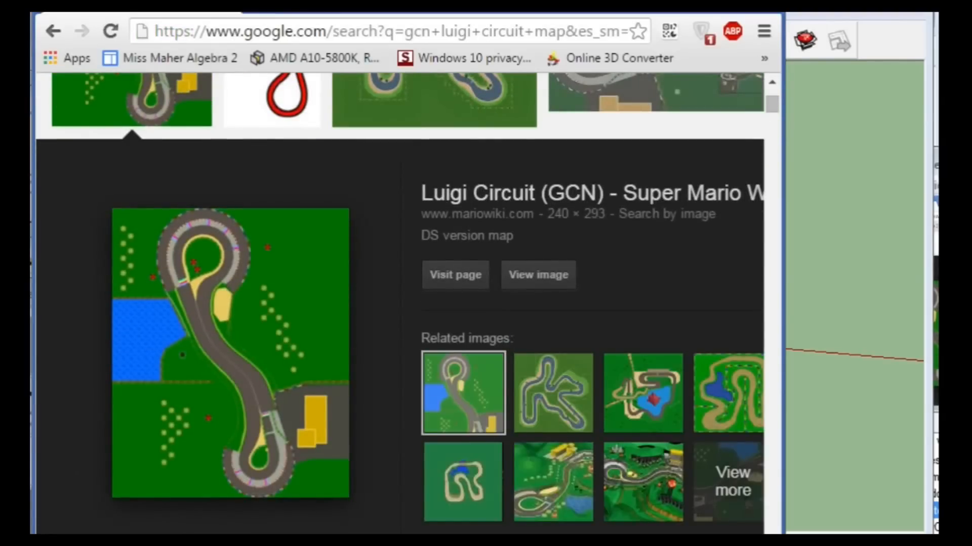
{"action": "key", "text": "alt+Tab"}
{"action": "key", "text": "alt+Tab"}
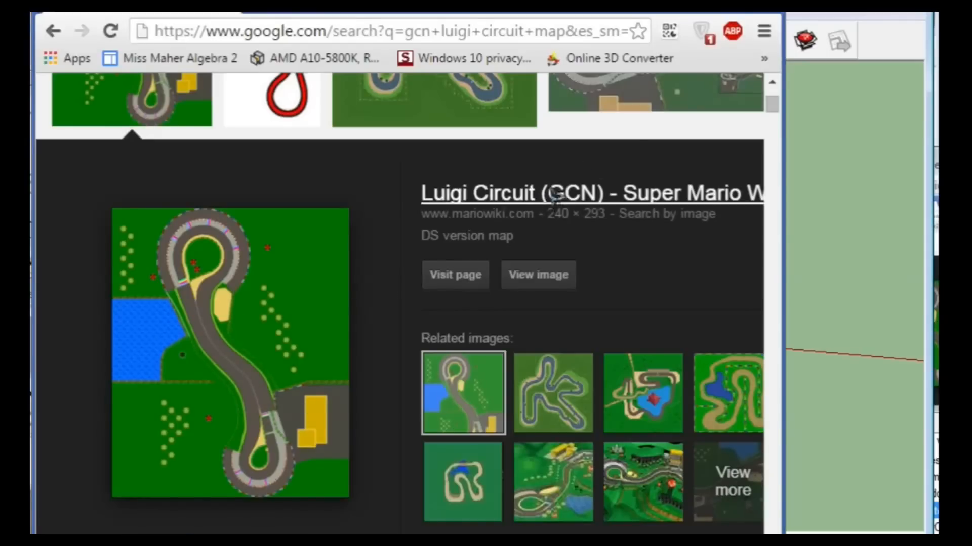
{"action": "key", "text": "alt+Tab"}
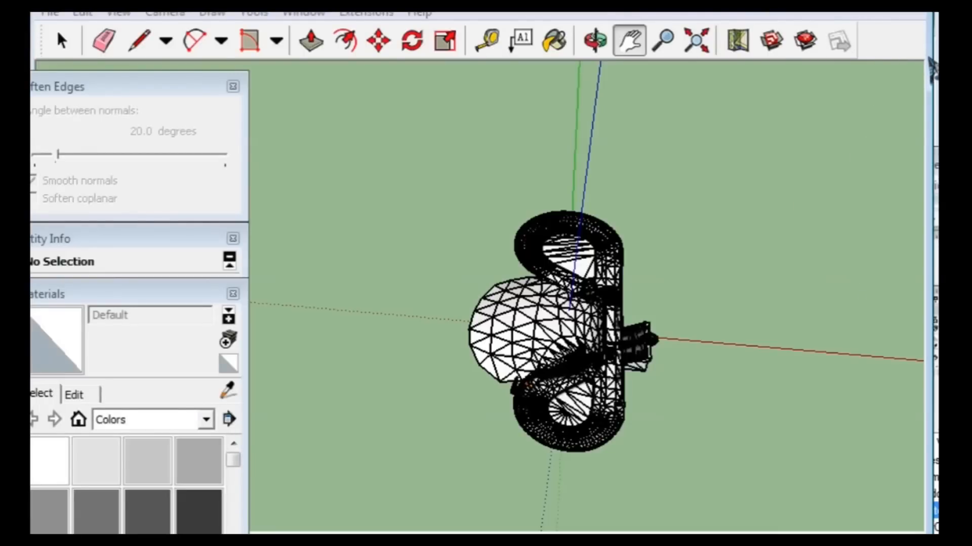
{"action": "middle_click_drag", "start_coordinate": [424, 314], "coordinate": [415, 167]}
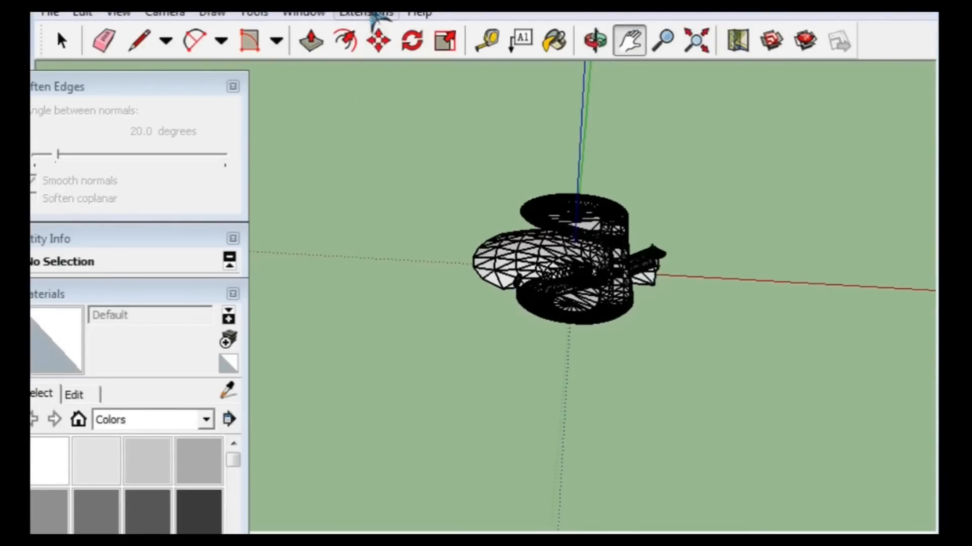
- Import the course OBJ from the Wii exported folder of GCN Luigi Circuit with FluidImporter Lite
{"action": "mouse_move", "coordinate": [458, 36]}
{"action": "left_click", "coordinate": [536, 34]}
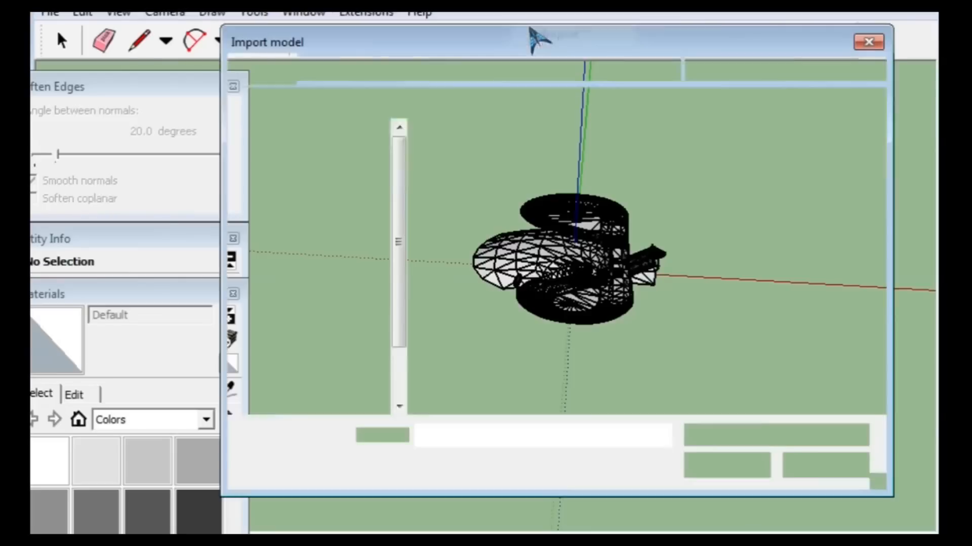
{"action": "left_click", "coordinate": [352, 179]}
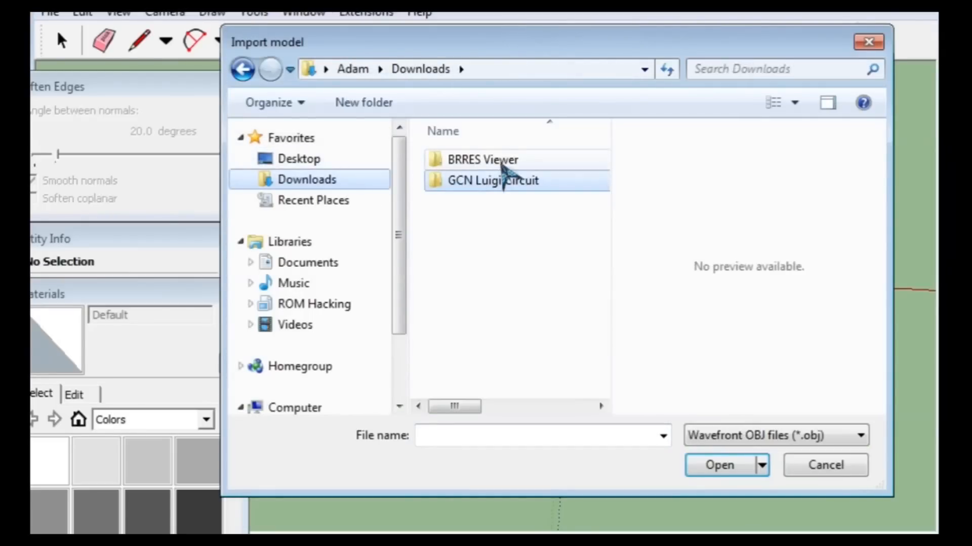
{"action": "double_click", "coordinate": [501, 161]}
{"action": "left_click", "coordinate": [354, 178]}
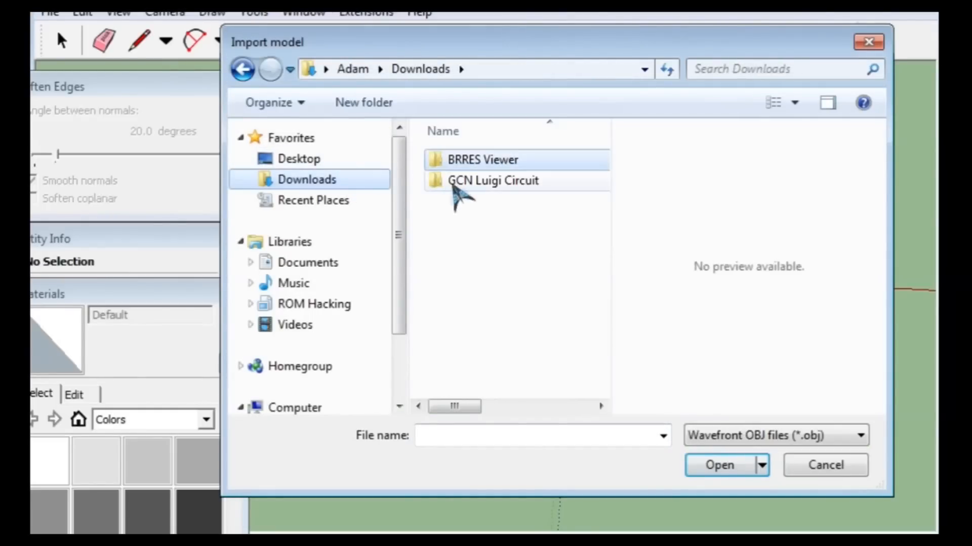
{"action": "double_click", "coordinate": [458, 181]}
{"action": "double_click", "coordinate": [474, 185]}
{"action": "double_click", "coordinate": [498, 163]}
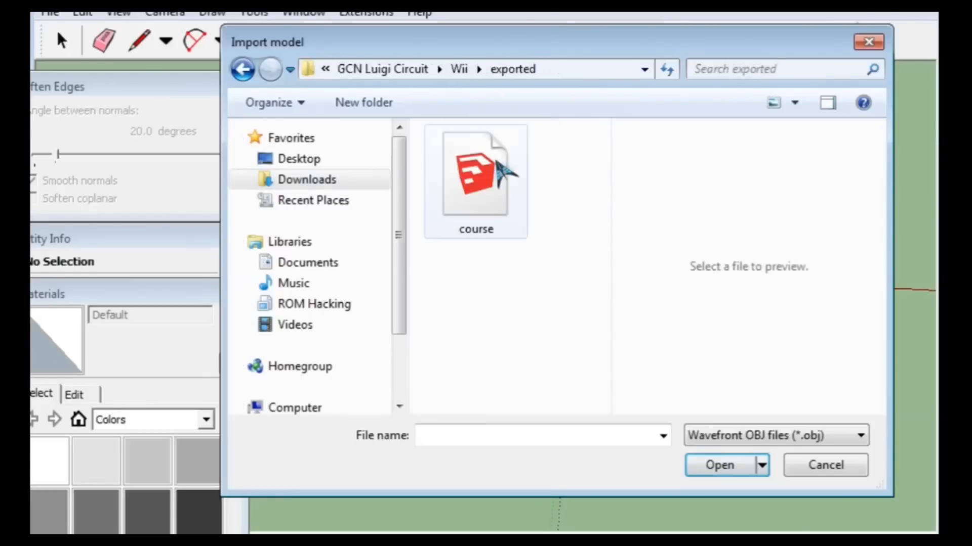
{"action": "double_click", "coordinate": [483, 200]}
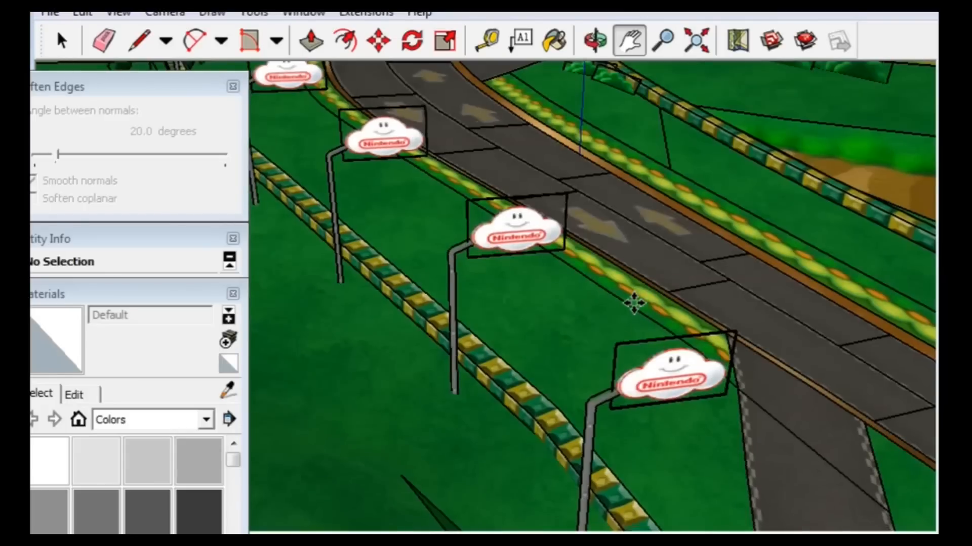
- Place the imported Wii course component over the smaller 3DS track and clear the selection
{"action": "middle_click_drag", "start_coordinate": [634, 303], "coordinate": [651, 182]}
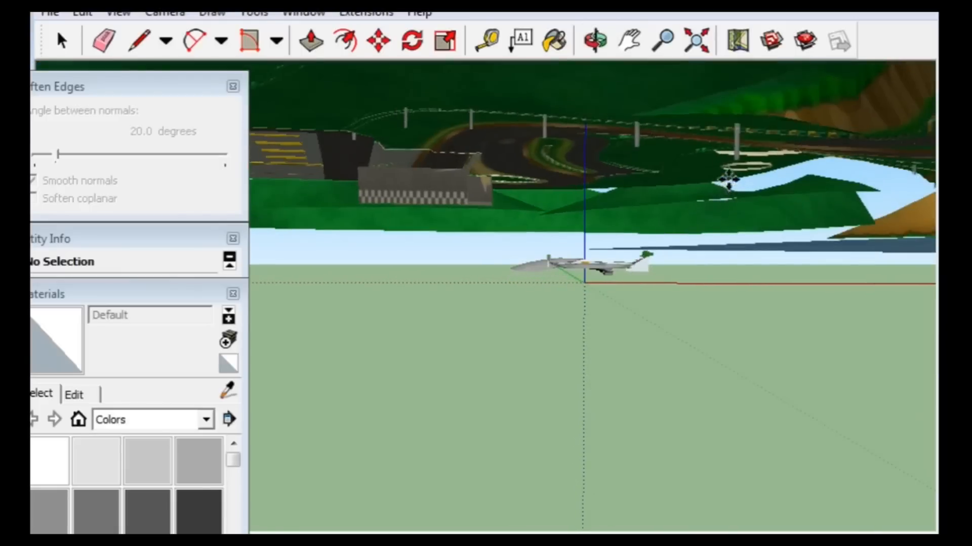
{"action": "left_click", "coordinate": [719, 152]}
{"action": "middle_click_drag", "start_coordinate": [719, 152], "coordinate": [585, 335]}
{"action": "scroll", "coordinate": [683, 215], "scroll_direction": "down", "scroll_amount": 4}
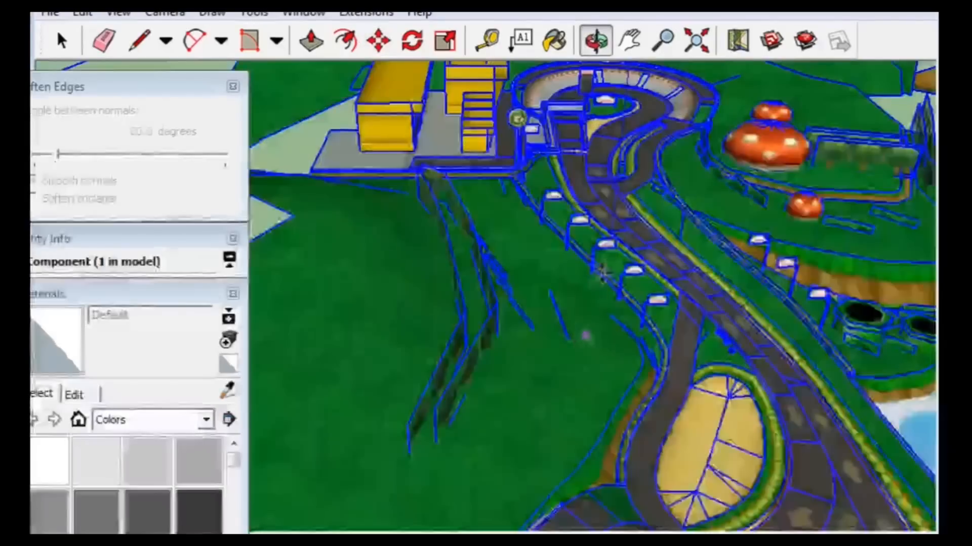
{"action": "scroll", "coordinate": [601, 256], "scroll_direction": "down", "scroll_amount": 5}
{"action": "scroll", "coordinate": [594, 288], "scroll_direction": "down", "scroll_amount": 2}
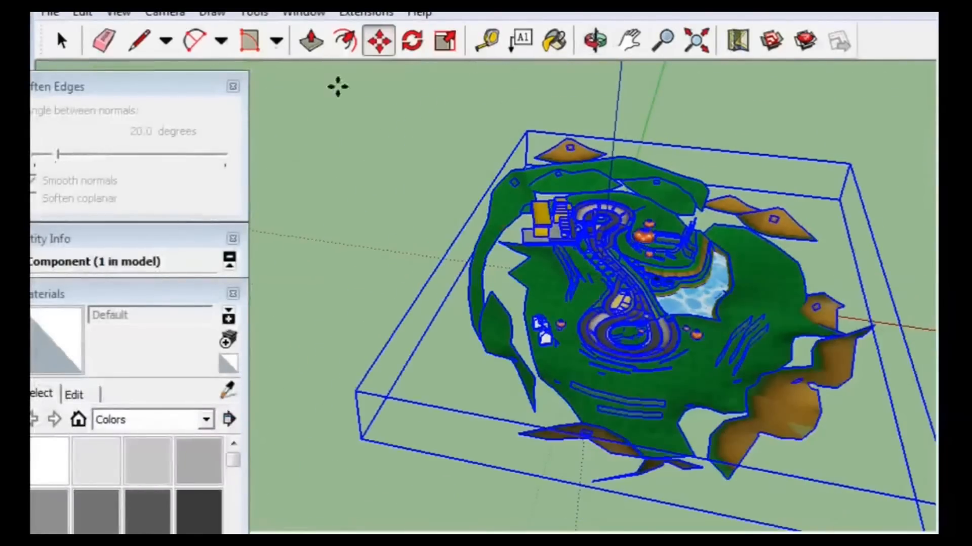
{"action": "left_click", "coordinate": [441, 271]}
- Examine the Wii course's textures and geometry along the banked curve, the main road and the overall terrain
{"action": "middle_click_drag", "start_coordinate": [552, 349], "coordinate": [585, 409]}
{"action": "scroll", "coordinate": [582, 399], "scroll_direction": "up", "scroll_amount": 5}
{"action": "scroll", "coordinate": [609, 372], "scroll_direction": "up", "scroll_amount": 10}
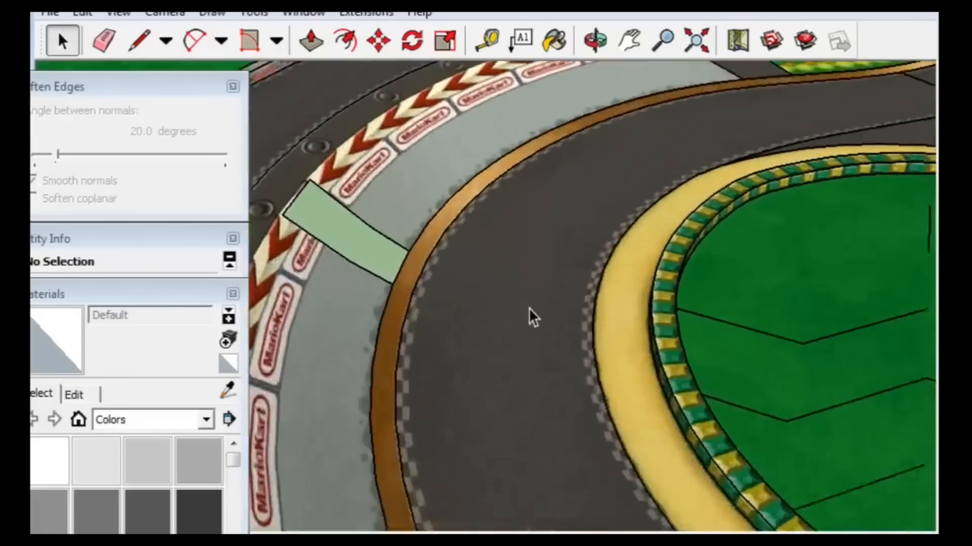
{"action": "middle_click_drag", "start_coordinate": [527, 317], "coordinate": [439, 296]}
{"action": "left_click", "coordinate": [630, 42]}
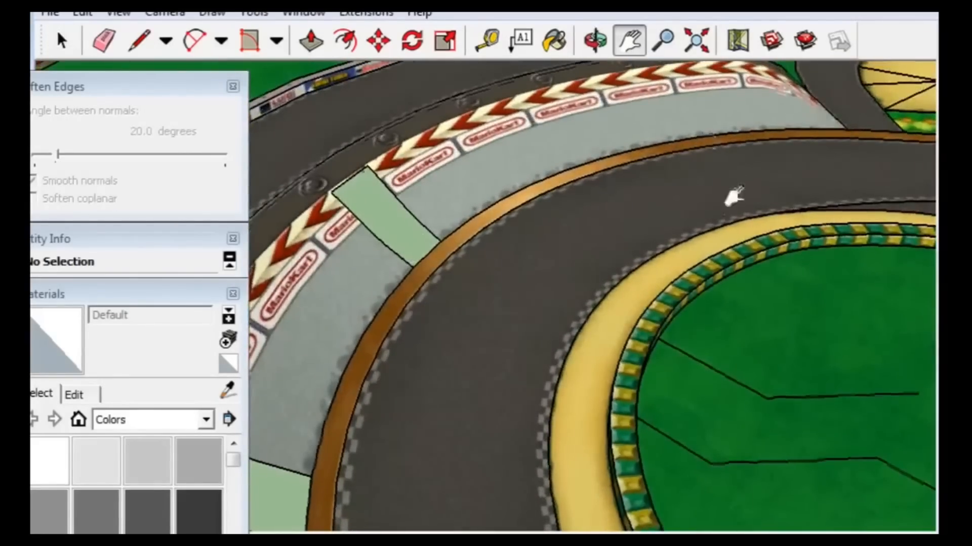
{"action": "left_click_drag", "start_coordinate": [733, 198], "coordinate": [626, 430]}
{"action": "left_click_drag", "start_coordinate": [772, 264], "coordinate": [529, 362]}
{"action": "left_click_drag", "start_coordinate": [754, 157], "coordinate": [534, 329]}
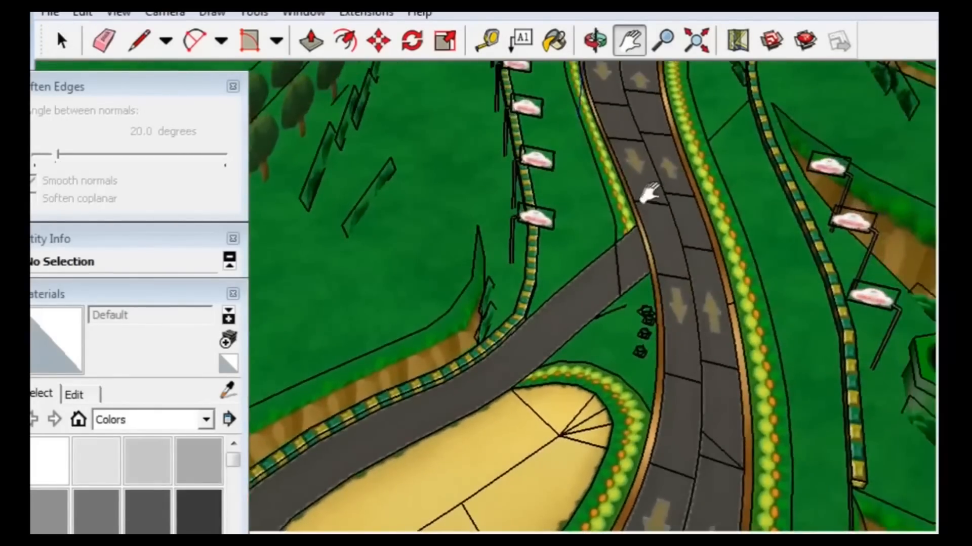
{"action": "left_click_drag", "start_coordinate": [649, 193], "coordinate": [594, 391]}
{"action": "middle_click_drag", "start_coordinate": [587, 341], "coordinate": [719, 228]}
{"action": "scroll", "coordinate": [657, 198], "scroll_direction": "down", "scroll_amount": 8}
{"action": "middle_click_drag", "start_coordinate": [516, 216], "coordinate": [692, 299]}
{"action": "scroll", "coordinate": [591, 282], "scroll_direction": "down", "scroll_amount": 5}
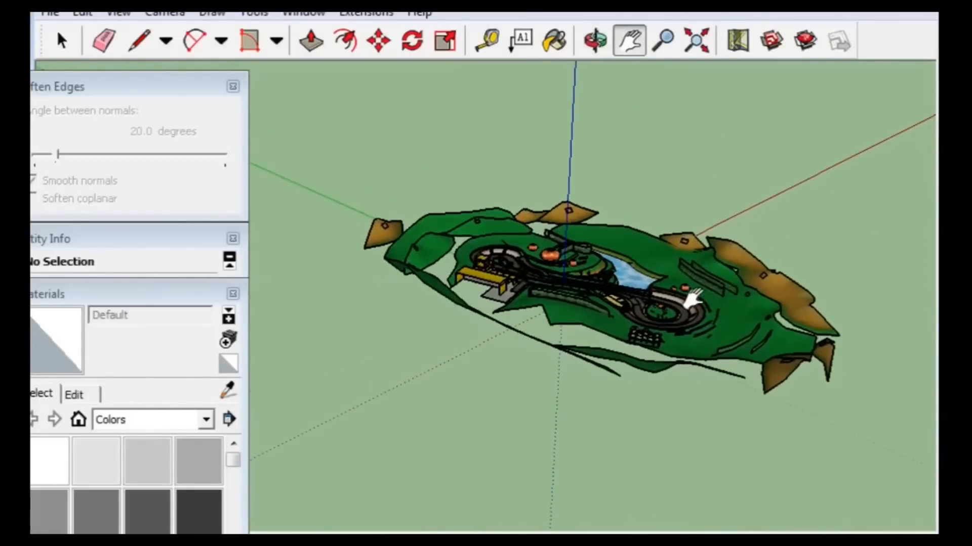
- Select the Wii course component and scale it down uniformly from a corner
{"action": "key", "text": "s"}
{"action": "left_click", "coordinate": [707, 304]}
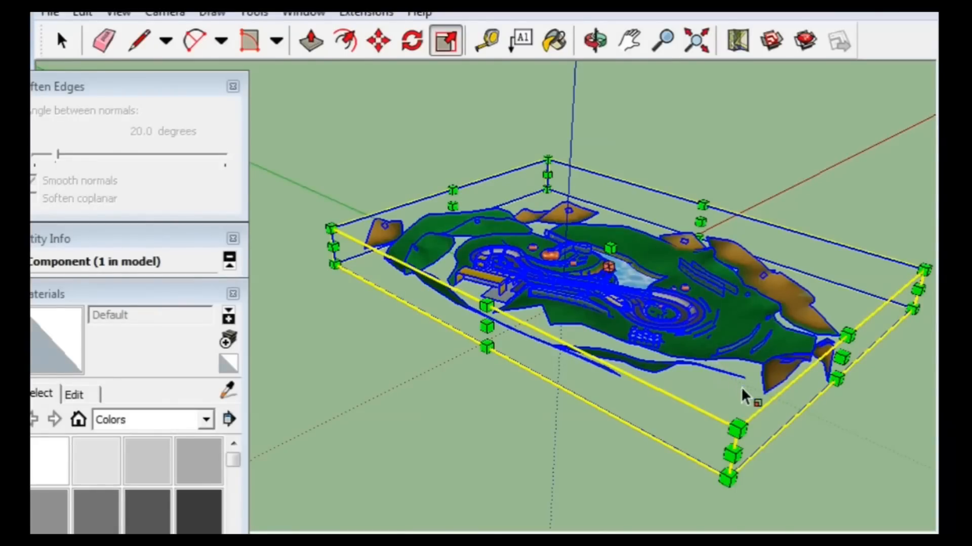
{"action": "left_click_drag", "start_coordinate": [729, 420], "coordinate": [623, 289], "text": "ctrl"}
{"action": "scroll", "coordinate": [562, 291], "scroll_direction": "up", "scroll_amount": 6}
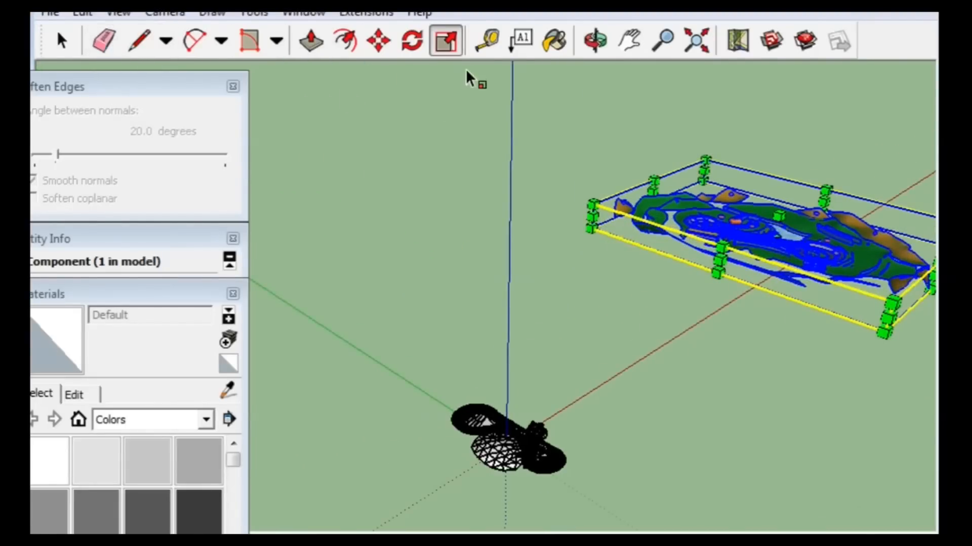
- Move the reduced Wii course down beside the 3DS track mesh, close to ground level
{"action": "left_click", "coordinate": [379, 42]}
{"action": "middle_click_drag", "start_coordinate": [525, 191], "coordinate": [658, 225]}
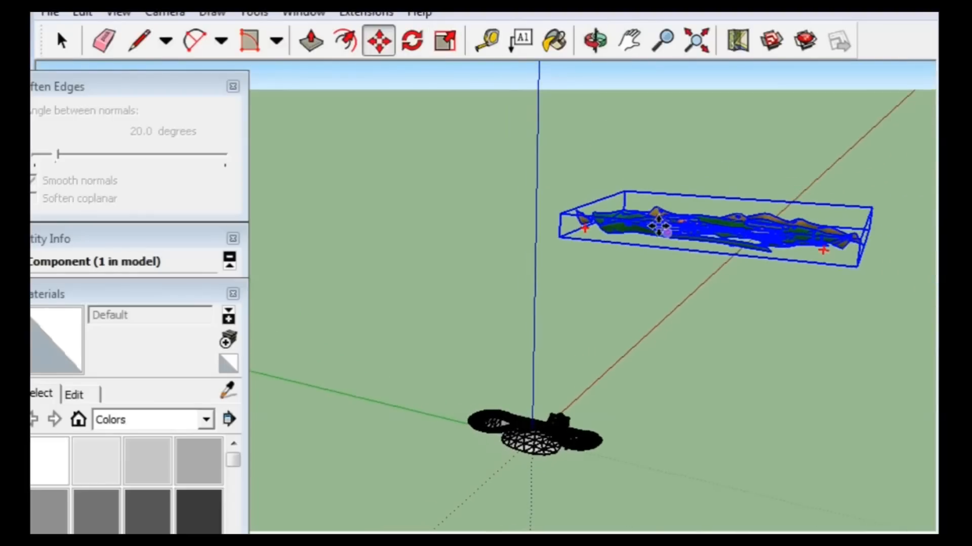
{"action": "middle_click_drag", "start_coordinate": [553, 381], "coordinate": [590, 241]}
{"action": "left_click_drag", "start_coordinate": [591, 240], "coordinate": [568, 443]}
{"action": "middle_click_drag", "start_coordinate": [568, 443], "coordinate": [515, 484]}
{"action": "middle_click_drag", "start_coordinate": [603, 390], "coordinate": [753, 353]}
{"action": "scroll", "coordinate": [752, 354], "scroll_direction": "up", "scroll_amount": 3}
{"action": "middle_click_drag", "start_coordinate": [543, 425], "coordinate": [478, 335]}
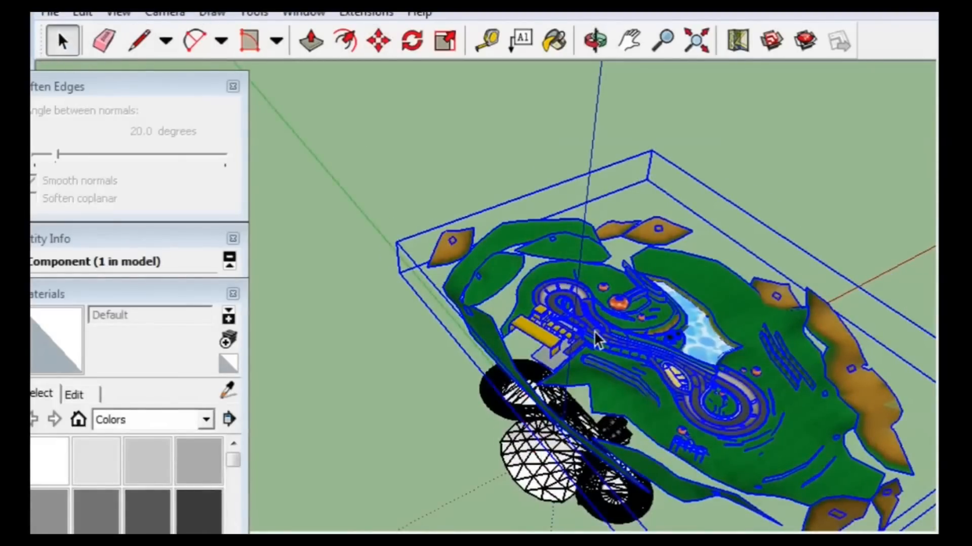
- Scale the Wii course down further about its opposite corner and clear the selection
{"action": "key", "text": "s"}
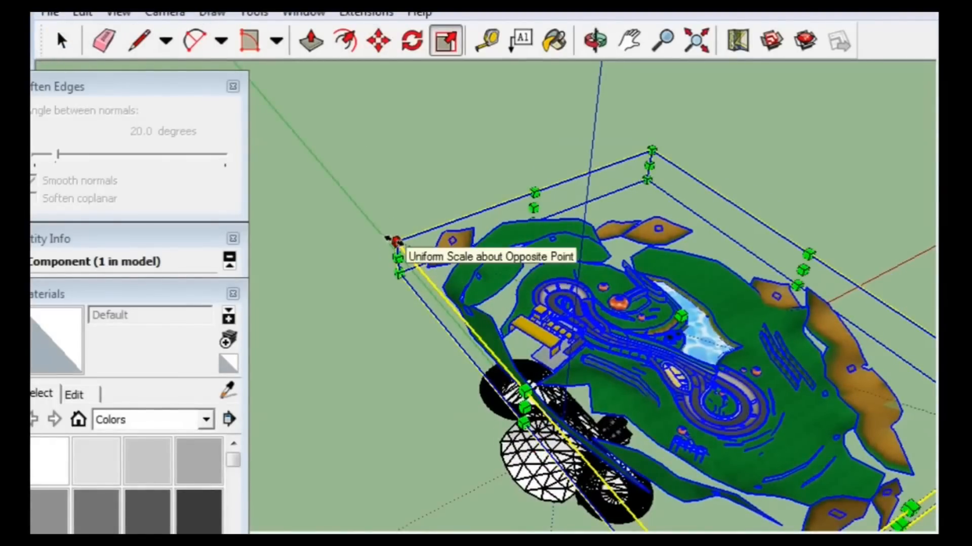
{"action": "left_click_drag", "start_coordinate": [395, 243], "coordinate": [439, 266]}
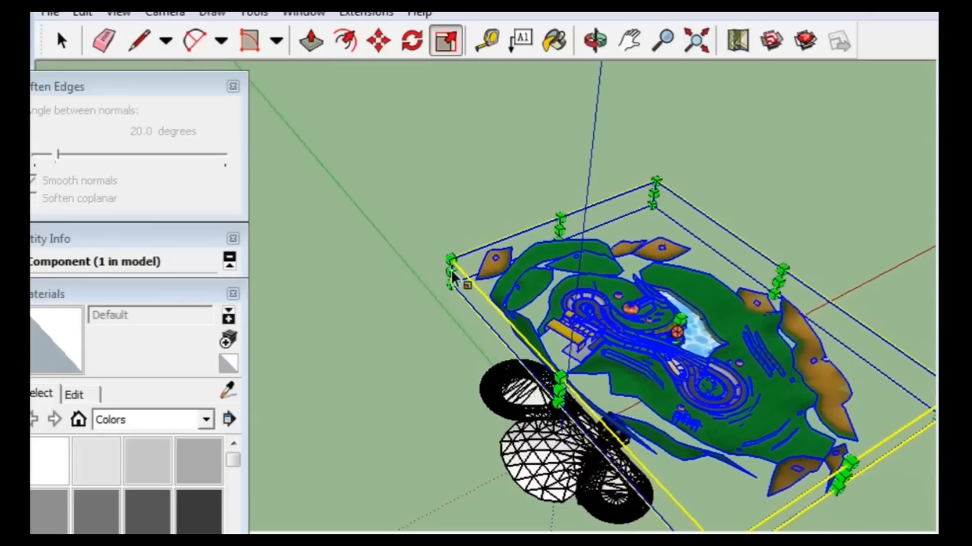
{"action": "middle_click_drag", "start_coordinate": [483, 364], "coordinate": [512, 384]}
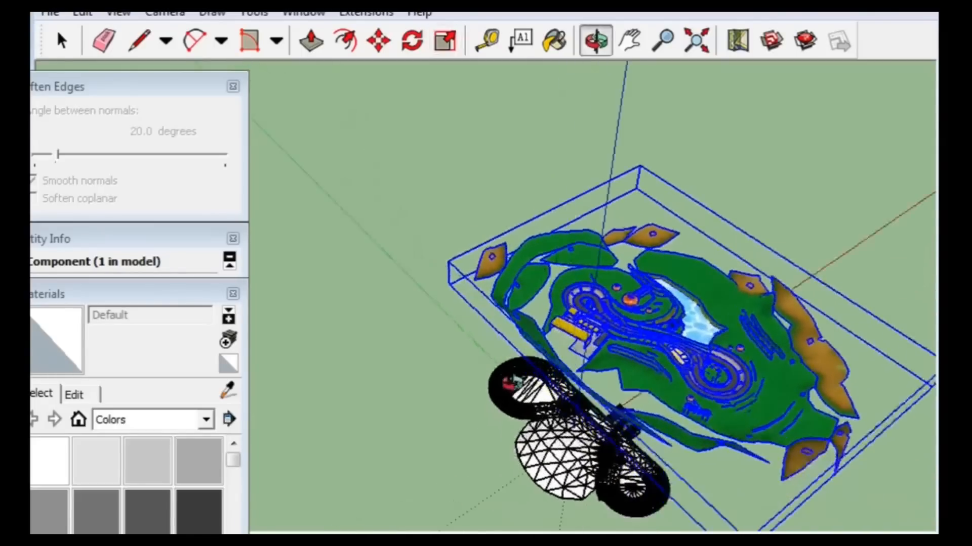
{"action": "left_click", "coordinate": [68, 47]}
{"action": "left_click", "coordinate": [389, 292]}
- Examine the Wii course's yellow buildings, start area and curve, and compare their size with the 3DS track mesh
{"action": "middle_click_drag", "start_coordinate": [388, 292], "coordinate": [782, 400]}
{"action": "scroll", "coordinate": [476, 268], "scroll_direction": "up", "scroll_amount": 6}
{"action": "middle_click_drag", "start_coordinate": [566, 271], "coordinate": [736, 245]}
{"action": "middle_click_drag", "start_coordinate": [549, 223], "coordinate": [446, 236]}
{"action": "scroll", "coordinate": [459, 196], "scroll_direction": "down", "scroll_amount": 10}
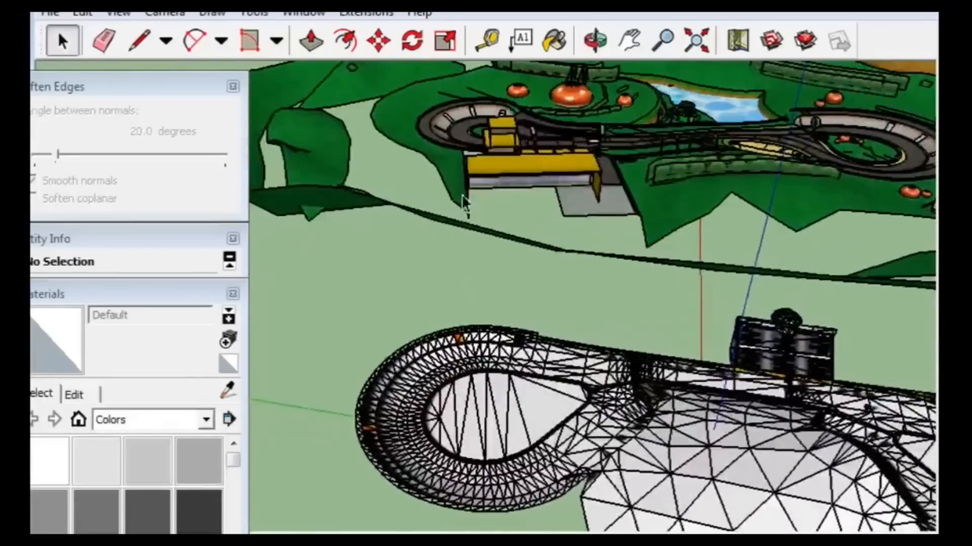
{"action": "scroll", "coordinate": [512, 153], "scroll_direction": "up", "scroll_amount": 10}
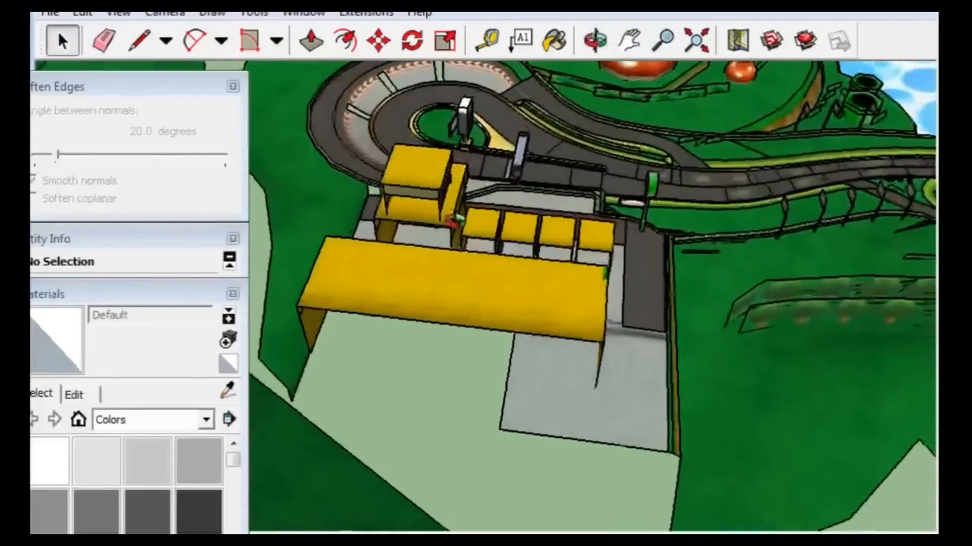
{"action": "middle_click_drag", "start_coordinate": [454, 221], "coordinate": [723, 244]}
{"action": "scroll", "coordinate": [722, 244], "scroll_direction": "down", "scroll_amount": 6}
{"action": "middle_click_drag", "start_coordinate": [645, 297], "coordinate": [503, 217]}
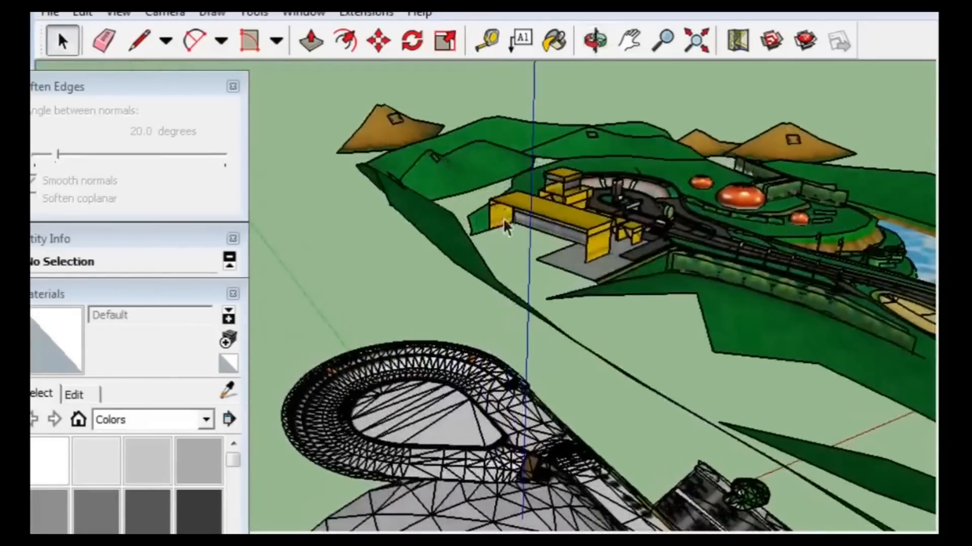
{"action": "scroll", "coordinate": [514, 214], "scroll_direction": "down", "scroll_amount": 3}
- Select the Wii course and rotate it about the vertical axis so its yellow buildings face the 3DS track
{"action": "left_click", "coordinate": [658, 235]}
{"action": "scroll", "coordinate": [661, 232], "scroll_direction": "down", "scroll_amount": 3}
{"action": "middle_click_drag", "start_coordinate": [661, 232], "coordinate": [658, 253]}
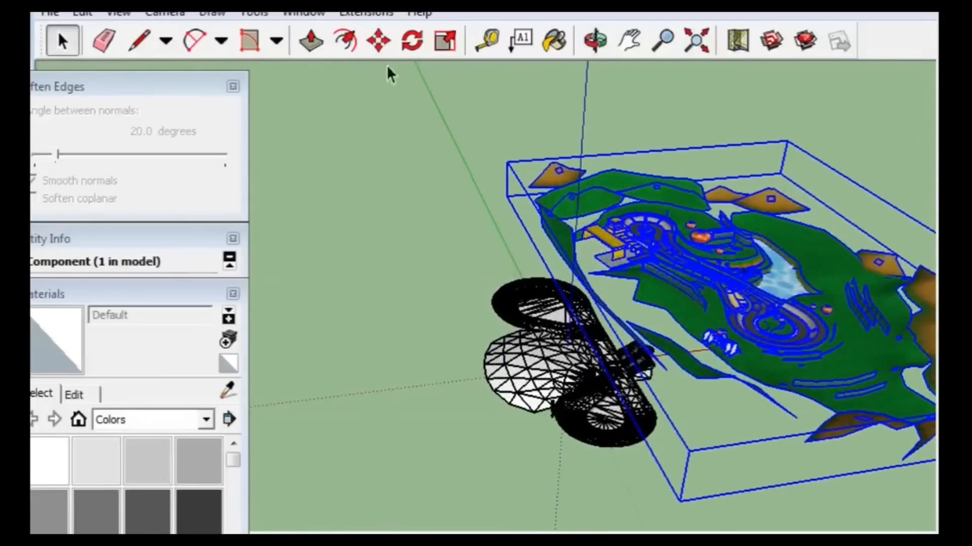
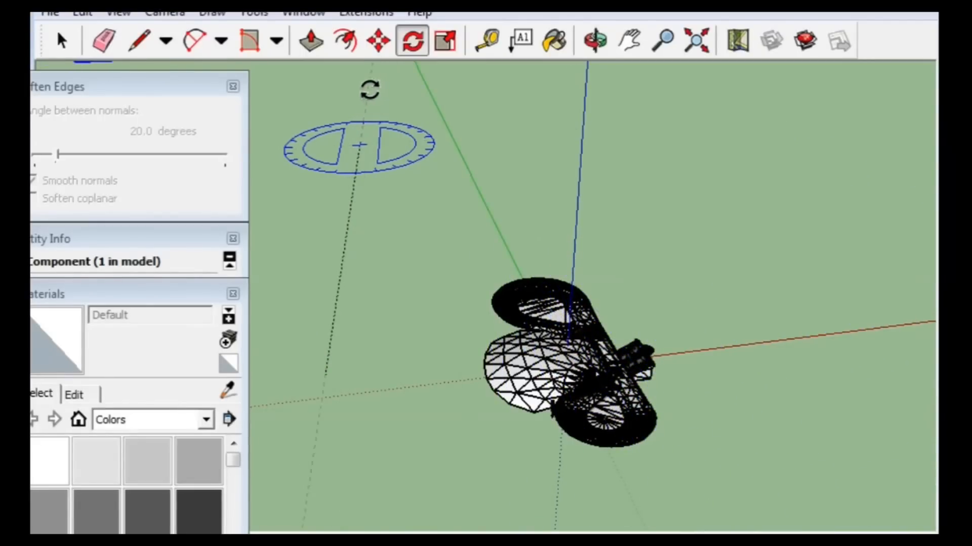
{"action": "scroll", "coordinate": [369, 90], "scroll_direction": "down", "scroll_amount": 4}
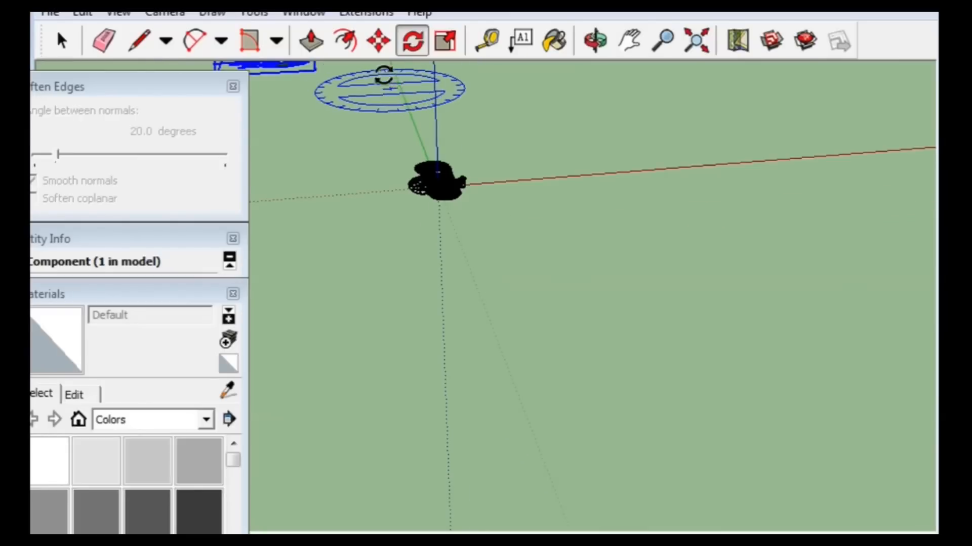
{"action": "left_click_drag", "start_coordinate": [549, 316], "coordinate": [678, 453]}
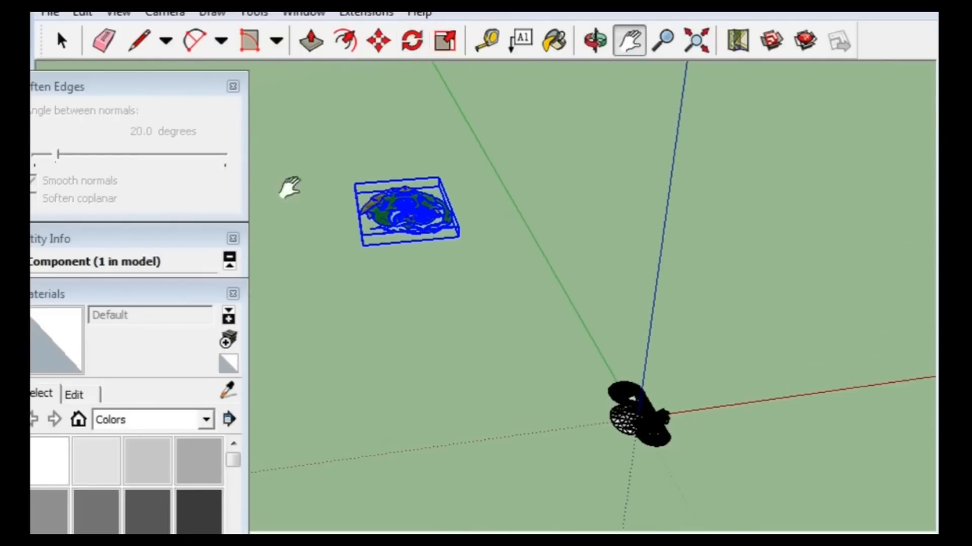
{"action": "scroll", "coordinate": [456, 223], "scroll_direction": "up", "scroll_amount": 8}
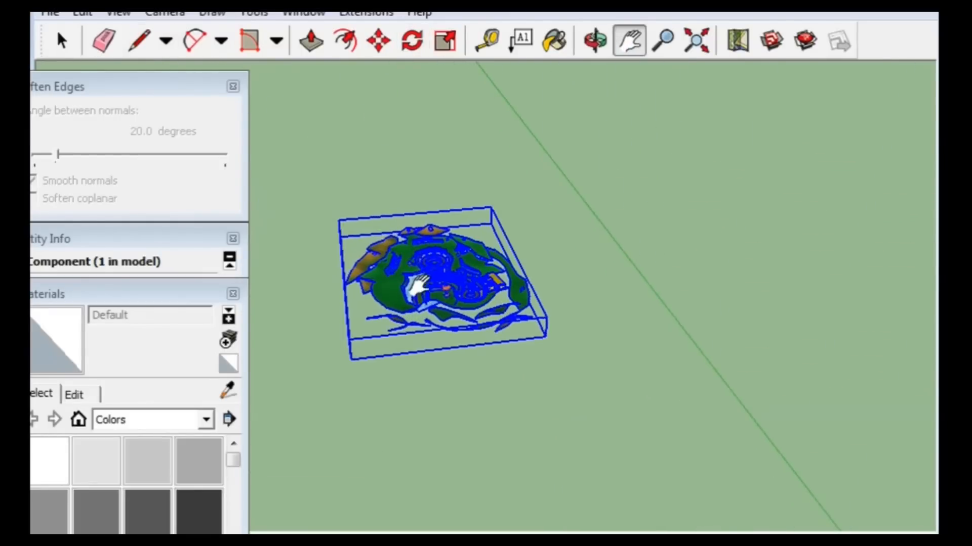
{"action": "scroll", "coordinate": [419, 236], "scroll_direction": "up", "scroll_amount": 3}
{"action": "scroll", "coordinate": [452, 228], "scroll_direction": "down", "scroll_amount": 6}
- Move the rotated Wii course back next to the 3DS track mesh and clear the selection
{"action": "key", "text": "o"}
{"action": "scroll", "coordinate": [521, 336], "scroll_direction": "down", "scroll_amount": 5}
{"action": "left_click_drag", "start_coordinate": [512, 276], "coordinate": [405, 169]}
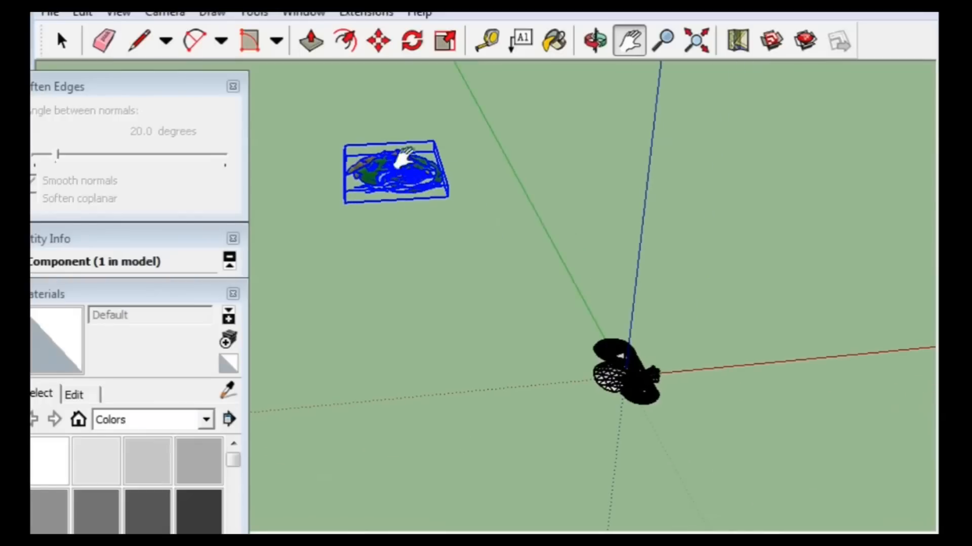
{"action": "left_click_drag", "start_coordinate": [503, 336], "coordinate": [546, 388]}
{"action": "middle_click_drag", "start_coordinate": [512, 349], "coordinate": [576, 377]}
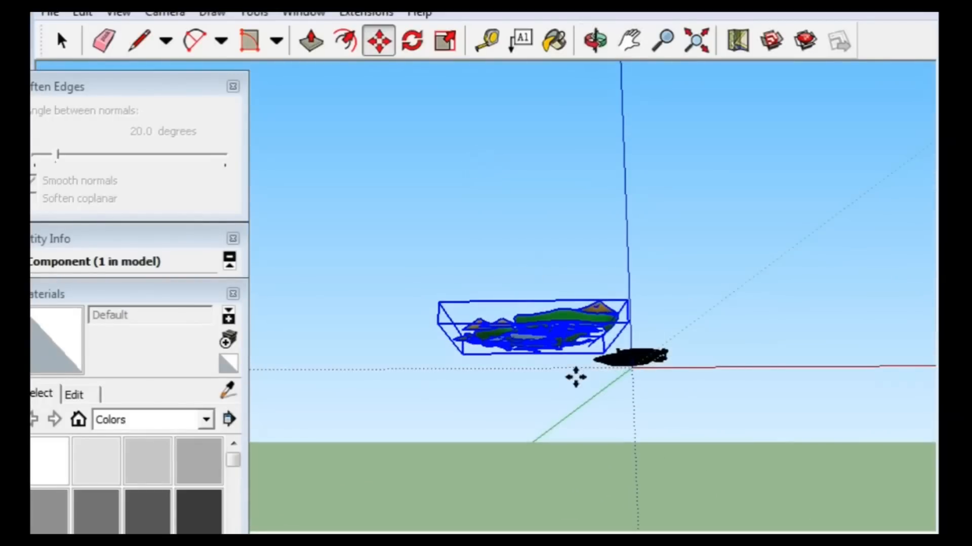
{"action": "left_click_drag", "start_coordinate": [545, 348], "coordinate": [549, 355]}
{"action": "middle_click_drag", "start_coordinate": [553, 358], "coordinate": [509, 372]}
{"action": "left_click_drag", "start_coordinate": [473, 306], "coordinate": [660, 413]}
{"action": "scroll", "coordinate": [659, 412], "scroll_direction": "up", "scroll_amount": 2}
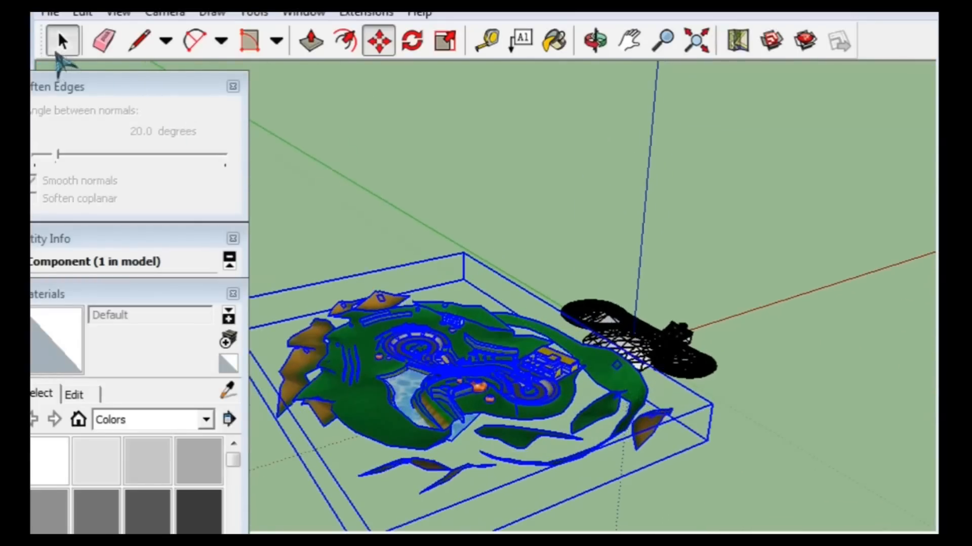
{"action": "left_click", "coordinate": [62, 41]}
{"action": "left_click", "coordinate": [414, 168]}
- Compare the 3DS track's start banner, grandstand and curves with the Wii course's road and yellow buildings
{"action": "scroll", "coordinate": [740, 330], "scroll_direction": "up", "scroll_amount": 5}
{"action": "scroll", "coordinate": [734, 347], "scroll_direction": "up", "scroll_amount": 5}
{"action": "middle_click_drag", "start_coordinate": [730, 349], "coordinate": [455, 360]}
{"action": "scroll", "coordinate": [445, 360], "scroll_direction": "up", "scroll_amount": 2}
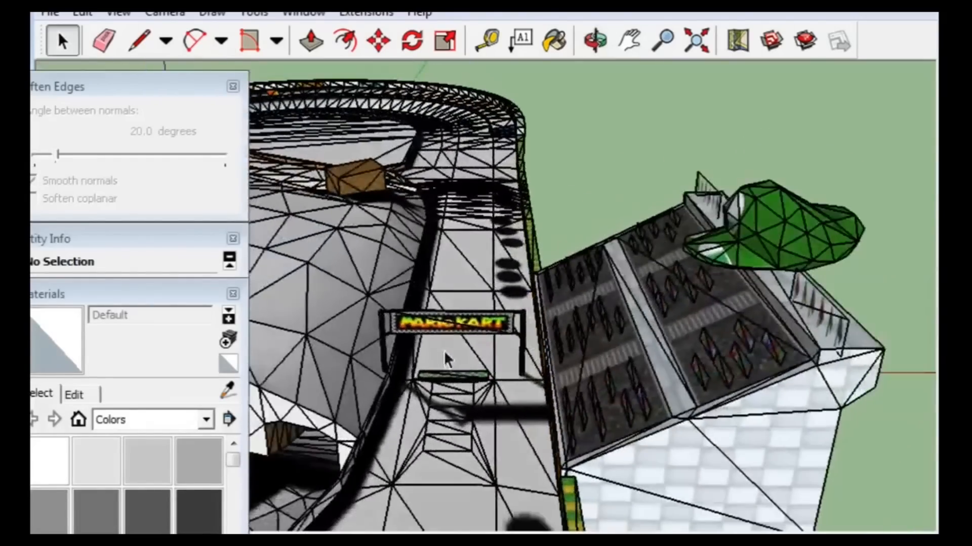
{"action": "scroll", "coordinate": [445, 360], "scroll_direction": "down", "scroll_amount": 3}
{"action": "scroll", "coordinate": [399, 346], "scroll_direction": "down", "scroll_amount": 6}
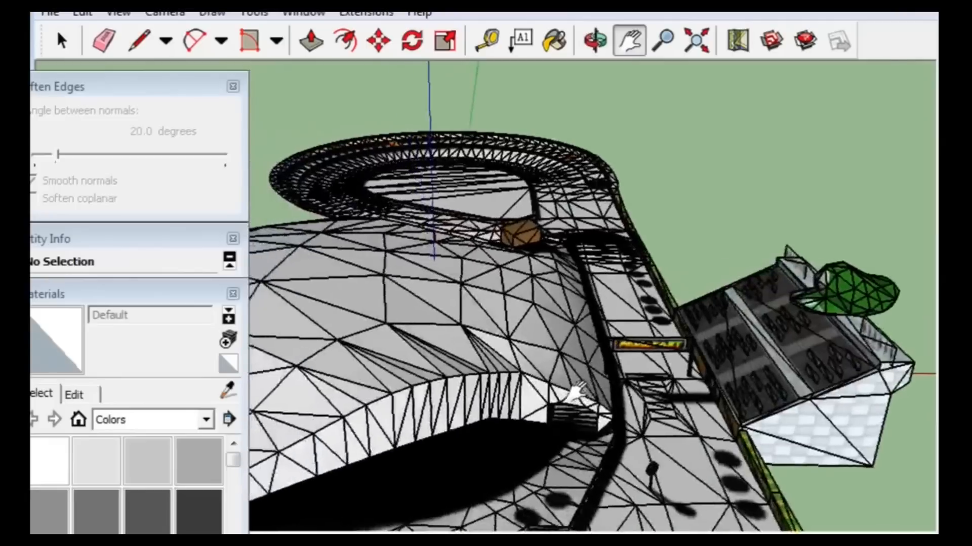
{"action": "scroll", "coordinate": [559, 383], "scroll_direction": "down", "scroll_amount": 5}
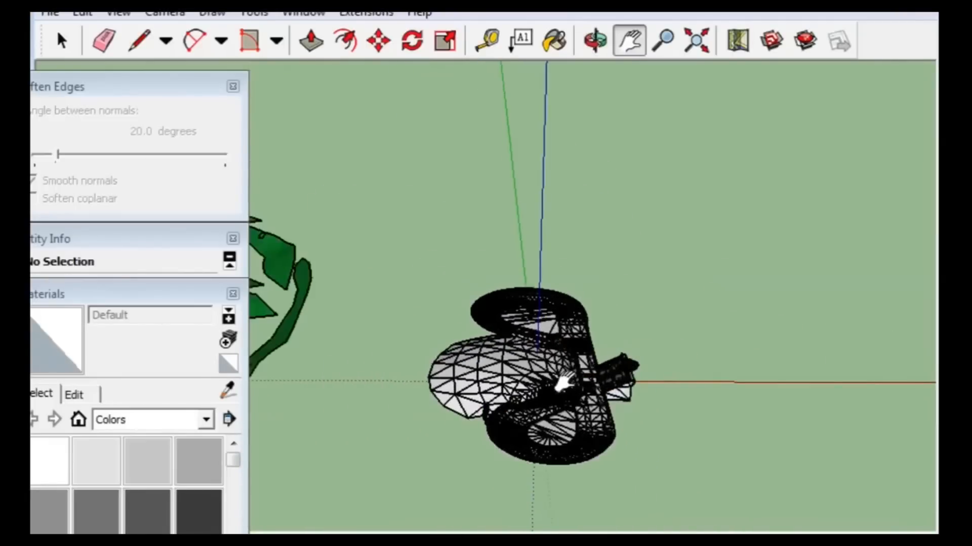
{"action": "scroll", "coordinate": [329, 360], "scroll_direction": "up", "scroll_amount": 4}
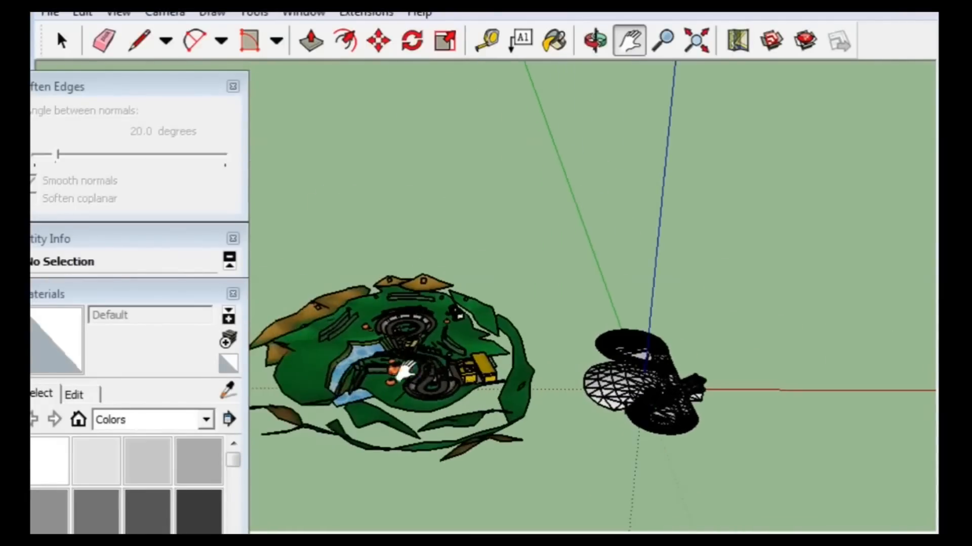
{"action": "scroll", "coordinate": [382, 369], "scroll_direction": "up", "scroll_amount": 3}
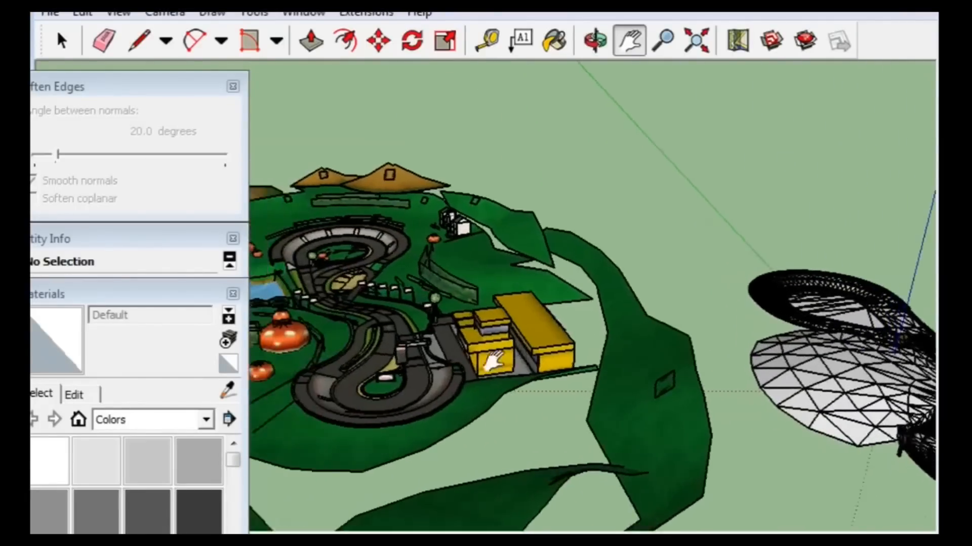
{"action": "left_click_drag", "start_coordinate": [331, 362], "coordinate": [287, 344]}
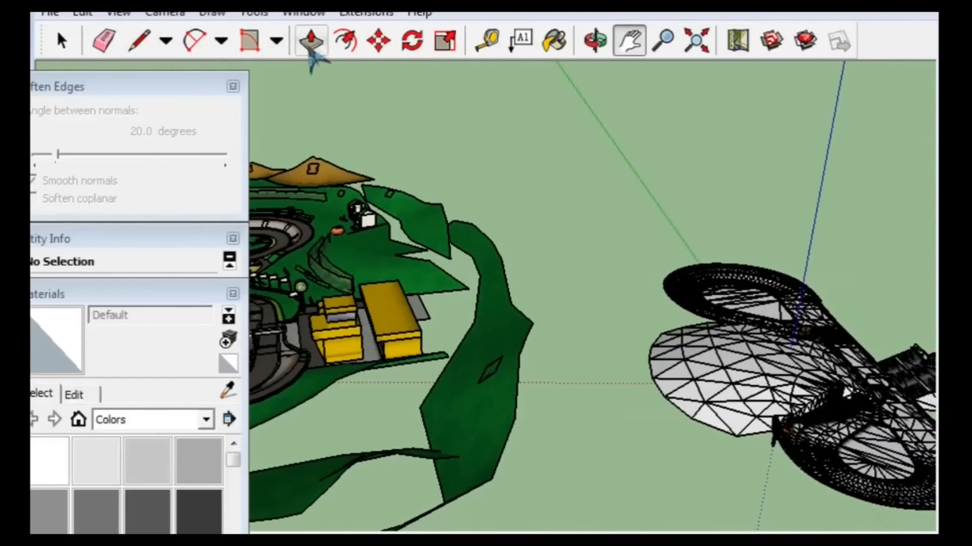
- Move the Wii course onto the 3DS track mesh so the two circuits overlap, and inspect the overlap at the hairpin
{"action": "left_click", "coordinate": [380, 51]}
{"action": "middle_click_drag", "start_coordinate": [503, 408], "coordinate": [526, 333]}
{"action": "left_click_drag", "start_coordinate": [478, 263], "coordinate": [494, 445]}
{"action": "middle_click_drag", "start_coordinate": [613, 365], "coordinate": [830, 400]}
{"action": "middle_click_drag", "start_coordinate": [745, 368], "coordinate": [840, 425]}
{"action": "middle_click_drag", "start_coordinate": [777, 296], "coordinate": [820, 245]}
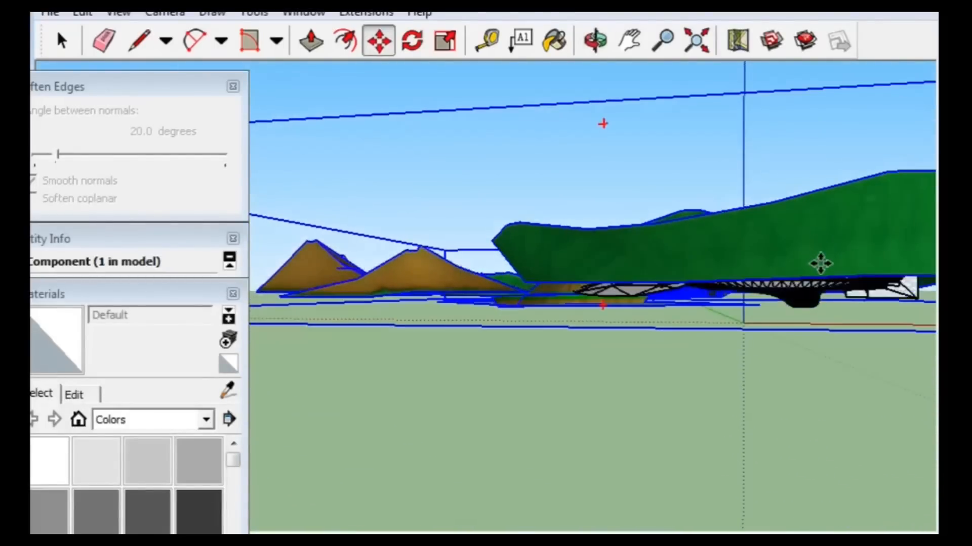
{"action": "middle_click_drag", "start_coordinate": [820, 280], "coordinate": [733, 172]}
{"action": "scroll", "coordinate": [658, 273], "scroll_direction": "up", "scroll_amount": 10}
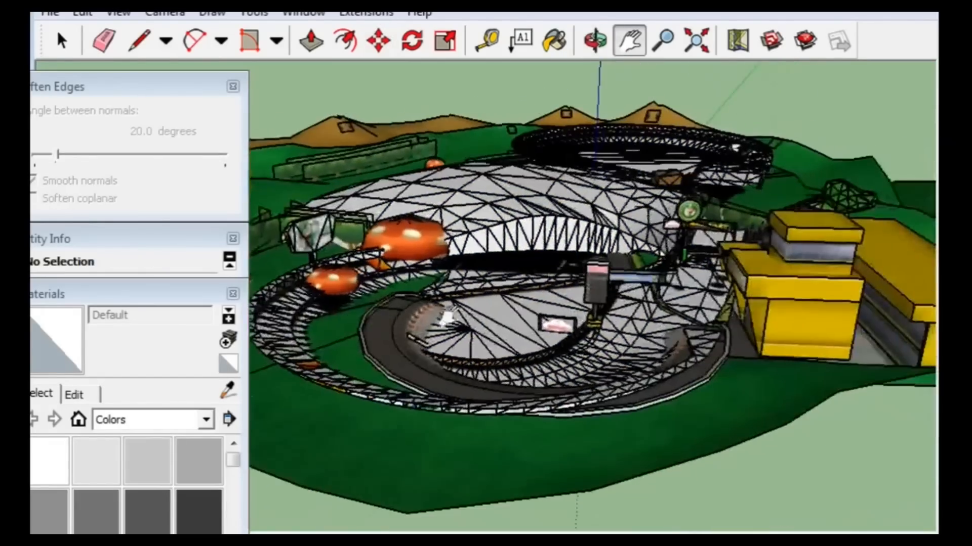
{"action": "scroll", "coordinate": [804, 273], "scroll_direction": "down", "scroll_amount": 10}
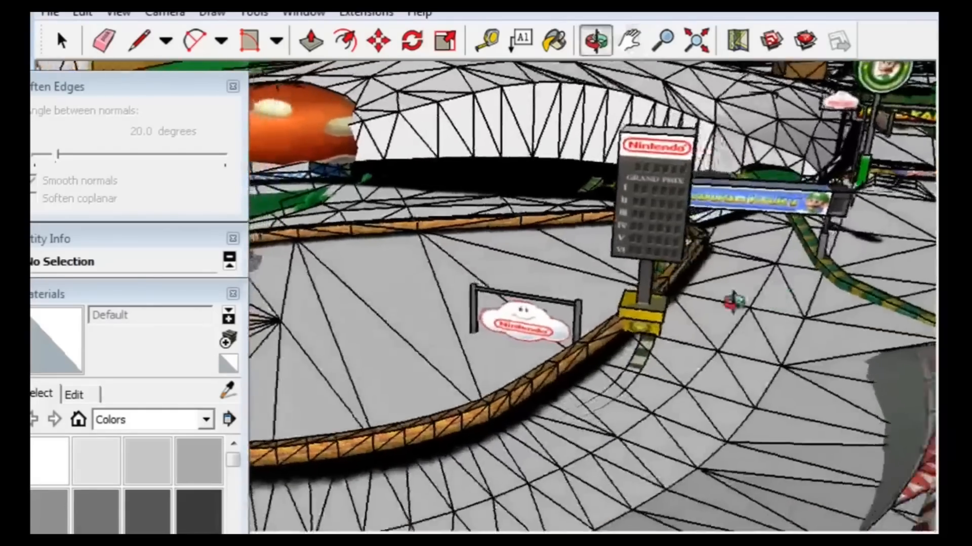
{"action": "scroll", "coordinate": [736, 289], "scroll_direction": "up", "scroll_amount": 6}
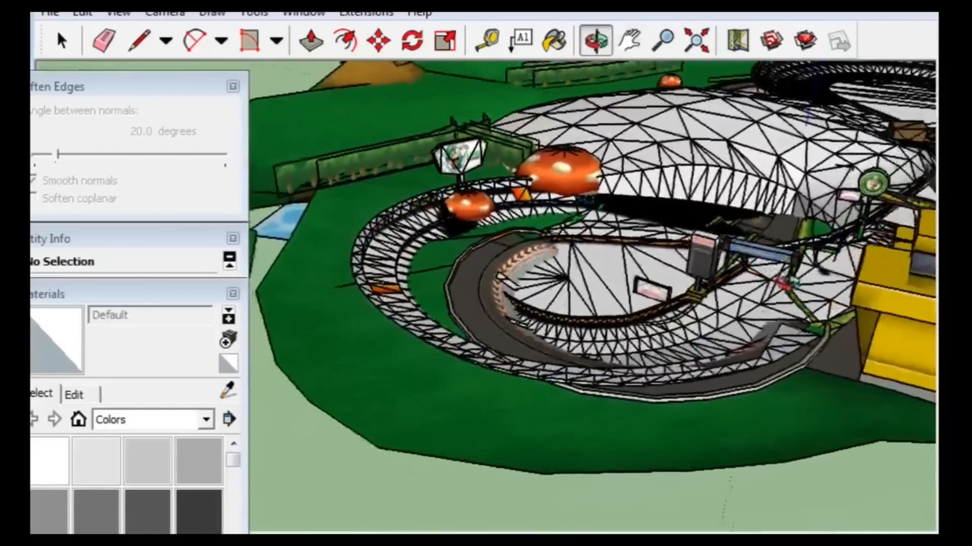
{"action": "scroll", "coordinate": [785, 299], "scroll_direction": "up", "scroll_amount": 3}
{"action": "scroll", "coordinate": [785, 299], "scroll_direction": "down", "scroll_amount": 6}
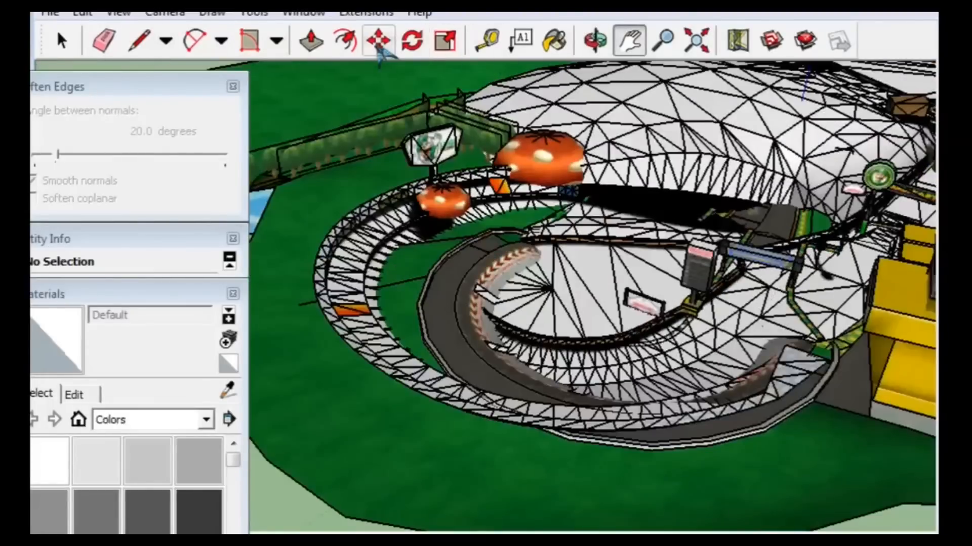
- Lower the Wii course beneath the 3DS mesh at the hairpin curve
{"action": "left_click", "coordinate": [642, 168]}
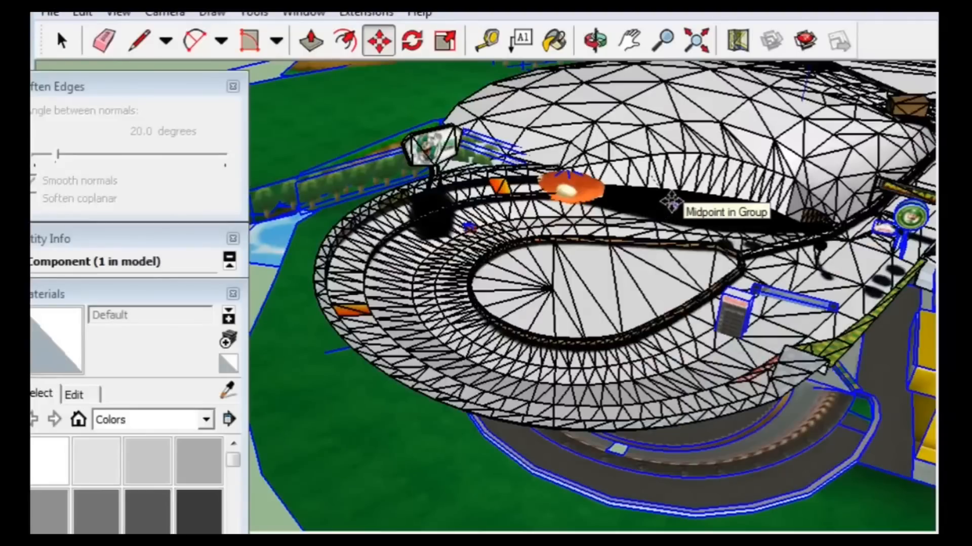
{"action": "middle_click_drag", "start_coordinate": [679, 194], "coordinate": [756, 384]}
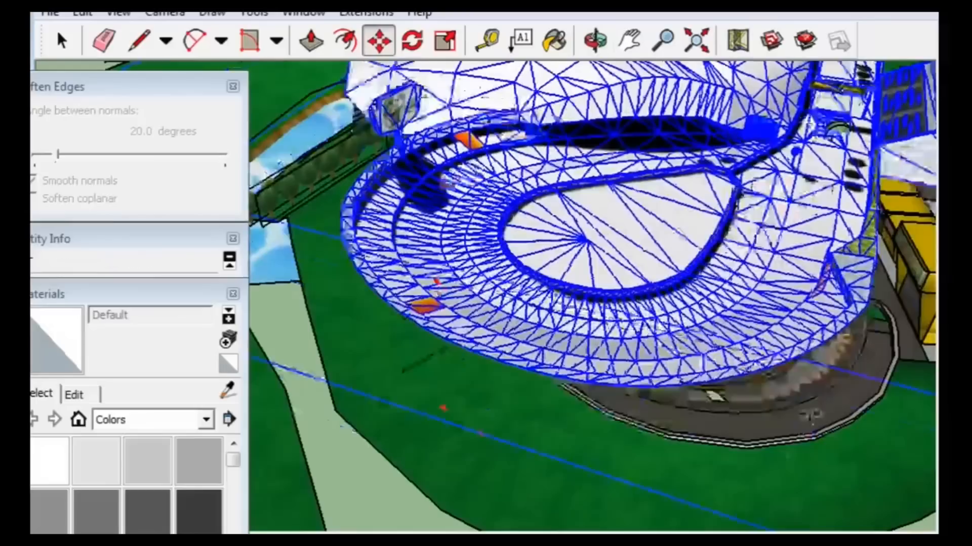
{"action": "left_click", "coordinate": [807, 414]}
{"action": "left_click", "coordinate": [809, 413]}
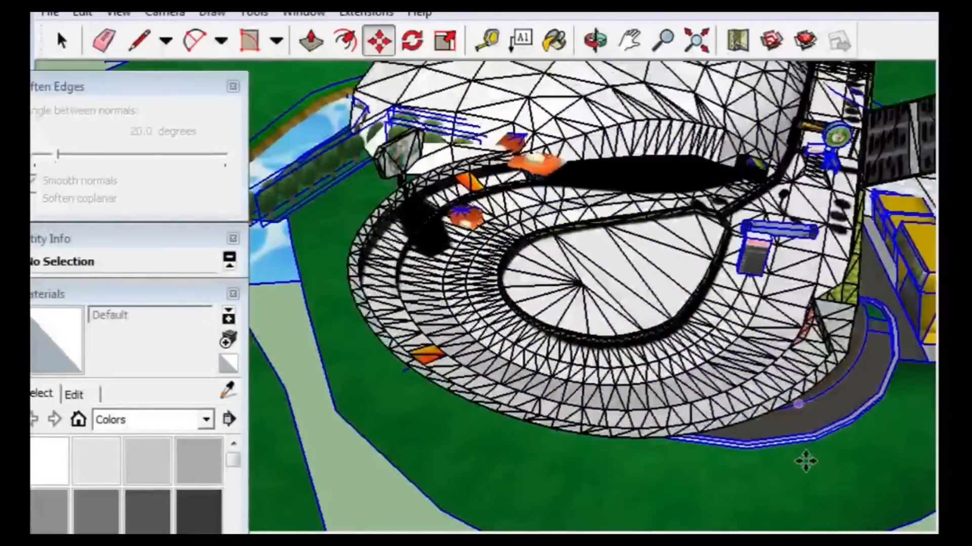
- Raise the Wii course closer to the height of the 3DS mesh and check the overlap of the two tracks from above
{"action": "left_click", "coordinate": [805, 467]}
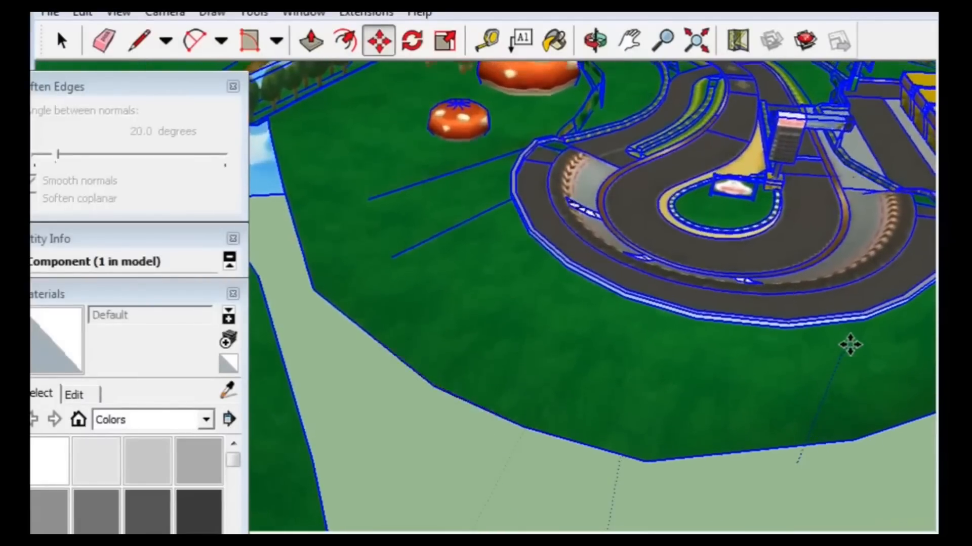
{"action": "middle_click_drag", "start_coordinate": [842, 375], "coordinate": [820, 236]}
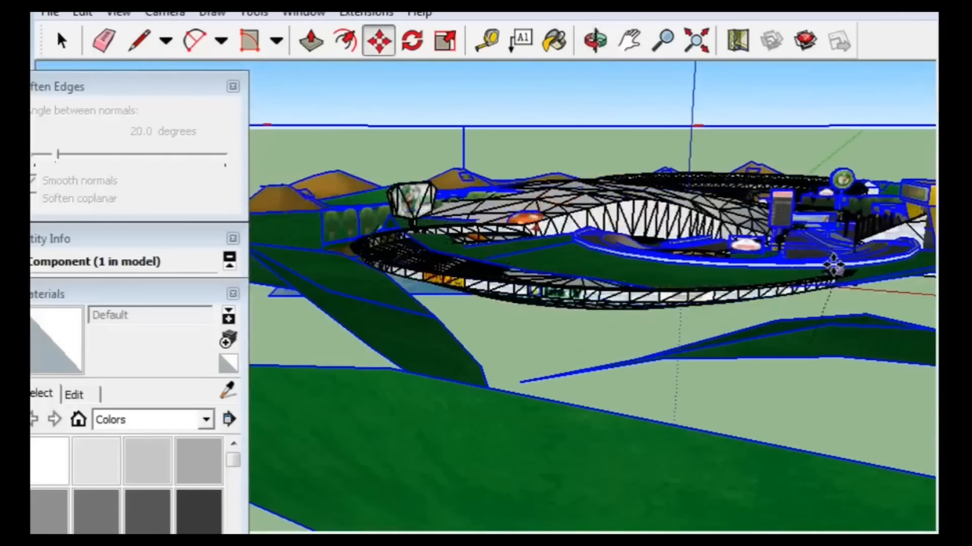
{"action": "left_click", "coordinate": [835, 262]}
{"action": "middle_click_drag", "start_coordinate": [835, 253], "coordinate": [831, 293]}
{"action": "scroll", "coordinate": [832, 245], "scroll_direction": "up", "scroll_amount": 6}
{"action": "middle_click_drag", "start_coordinate": [842, 187], "coordinate": [673, 359]}
{"action": "scroll", "coordinate": [673, 360], "scroll_direction": "down", "scroll_amount": 3}
{"action": "scroll", "coordinate": [506, 349], "scroll_direction": "down", "scroll_amount": 3}
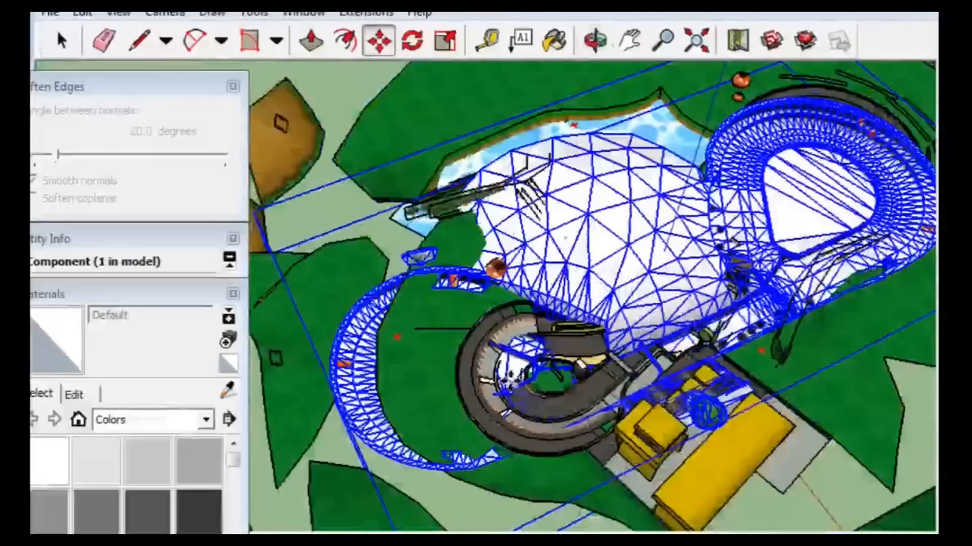
{"action": "left_click", "coordinate": [61, 40]}
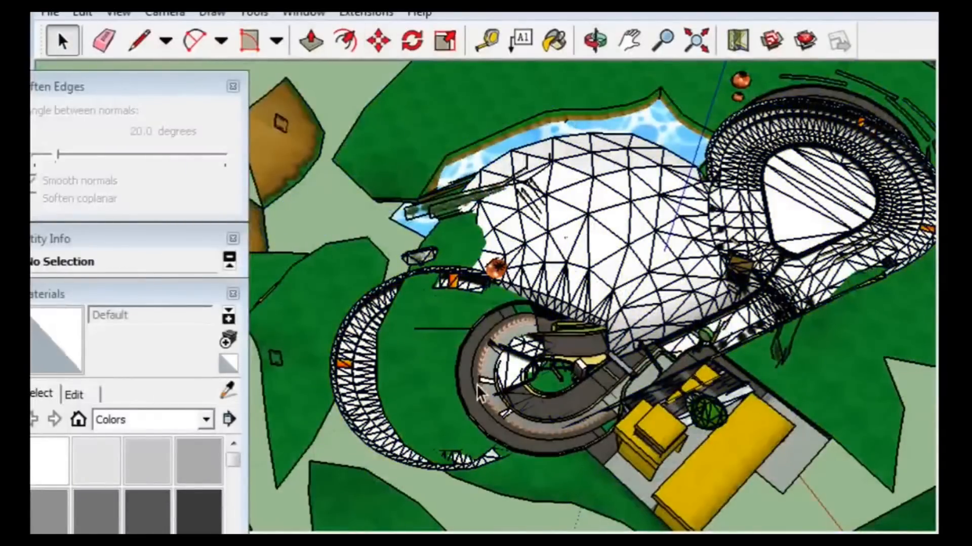
{"action": "left_click", "coordinate": [502, 372]}
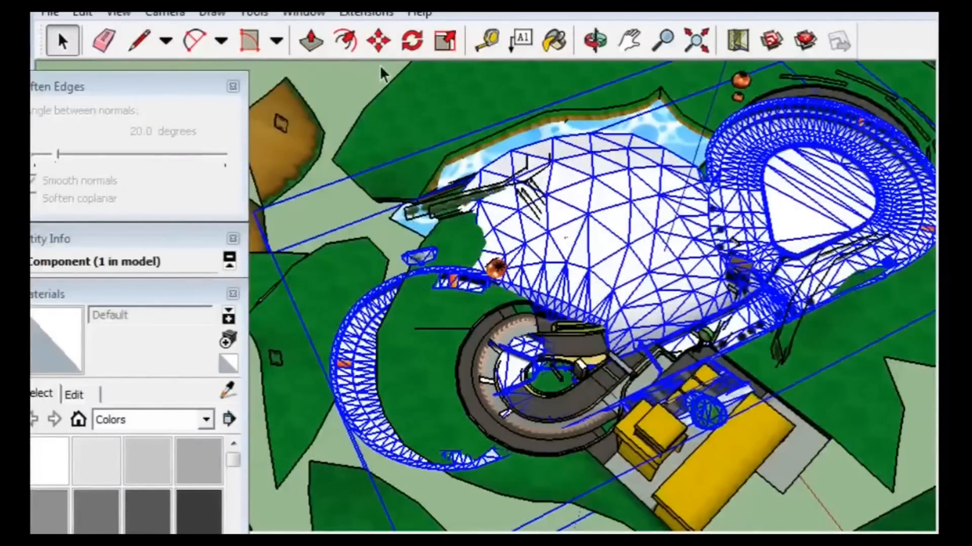
{"action": "left_click", "coordinate": [412, 41]}
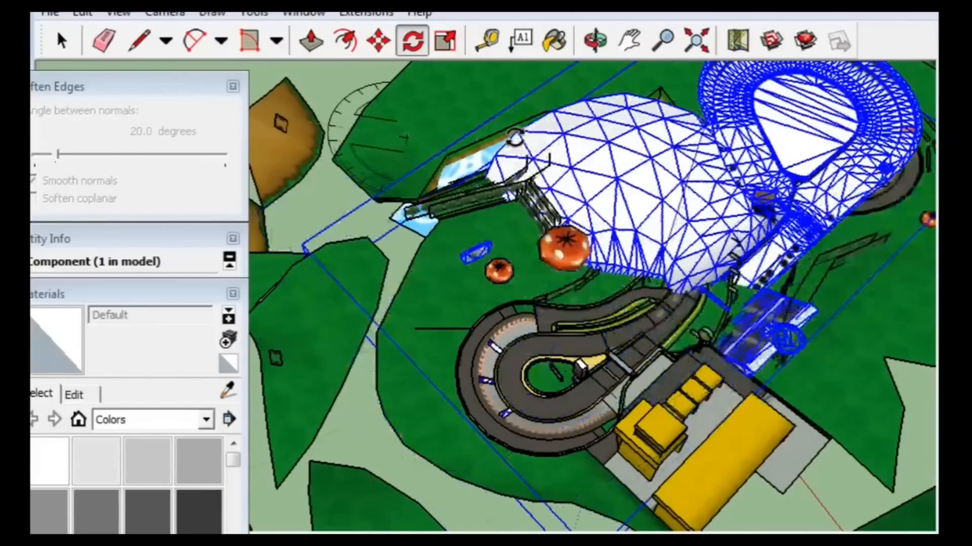
{"action": "key", "text": "Escape"}
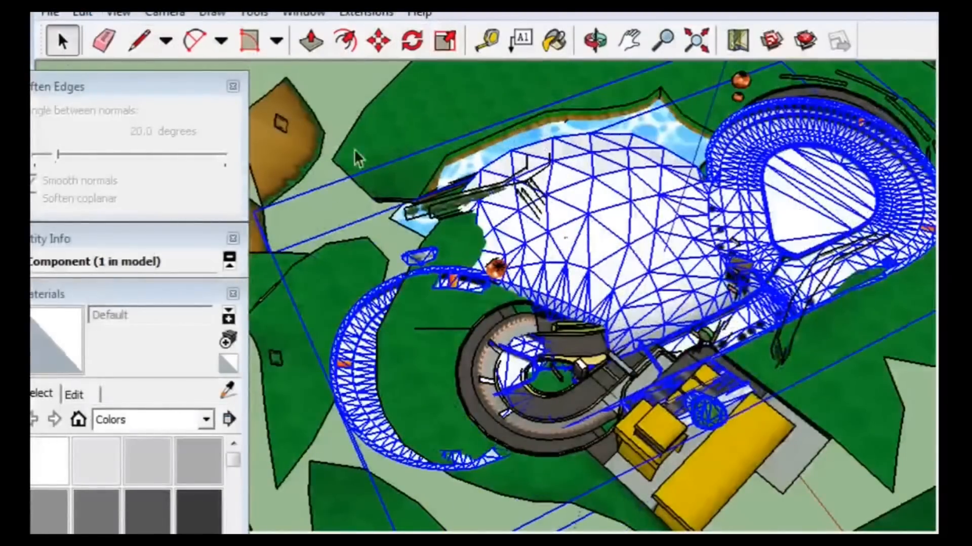
- Rotate the Wii course slightly about a point outside the track to align it with the 3DS mesh
{"action": "left_click", "coordinate": [402, 111]}
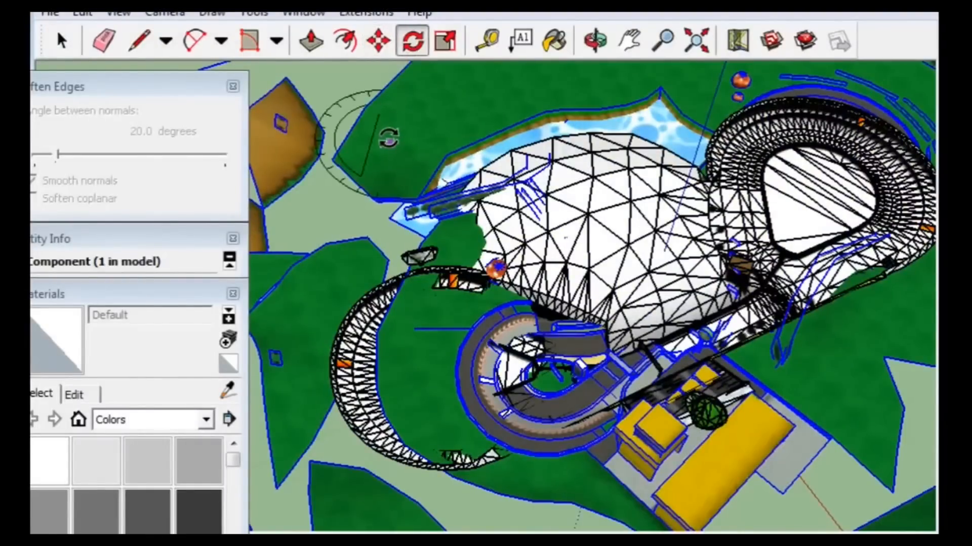
{"action": "left_click", "coordinate": [499, 284]}
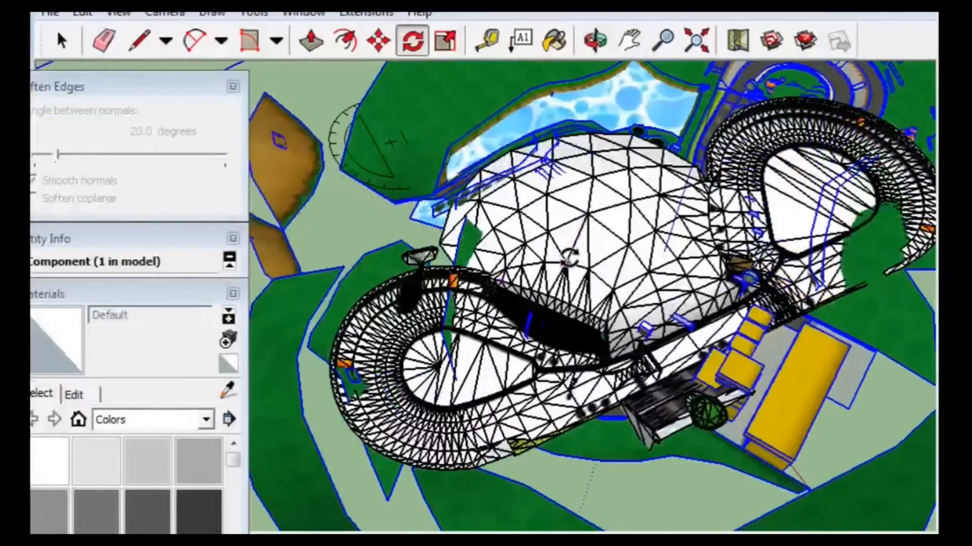
{"action": "scroll", "coordinate": [569, 258], "scroll_direction": "down", "scroll_amount": 6}
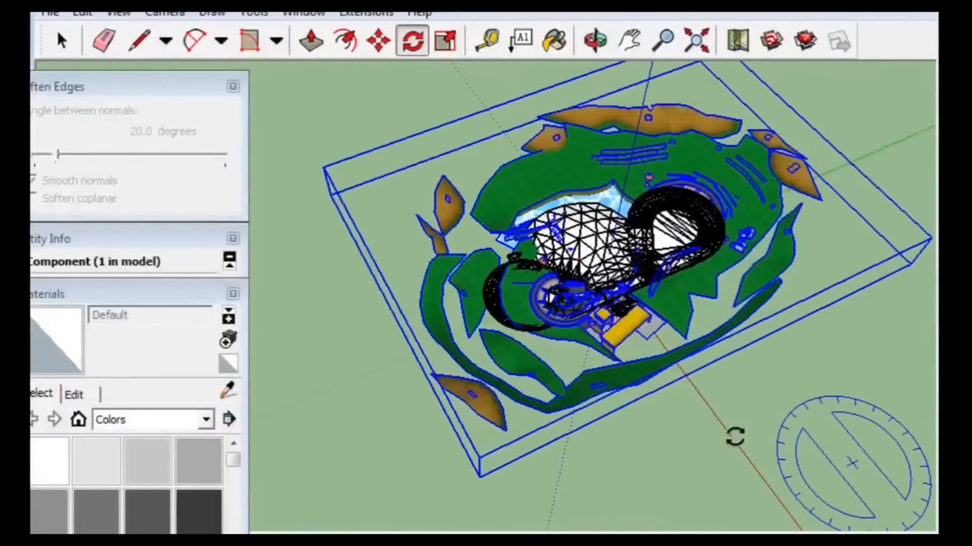
{"action": "scroll", "coordinate": [292, 334], "scroll_direction": "up", "scroll_amount": 5}
{"action": "scroll", "coordinate": [753, 246], "scroll_direction": "up", "scroll_amount": 4}
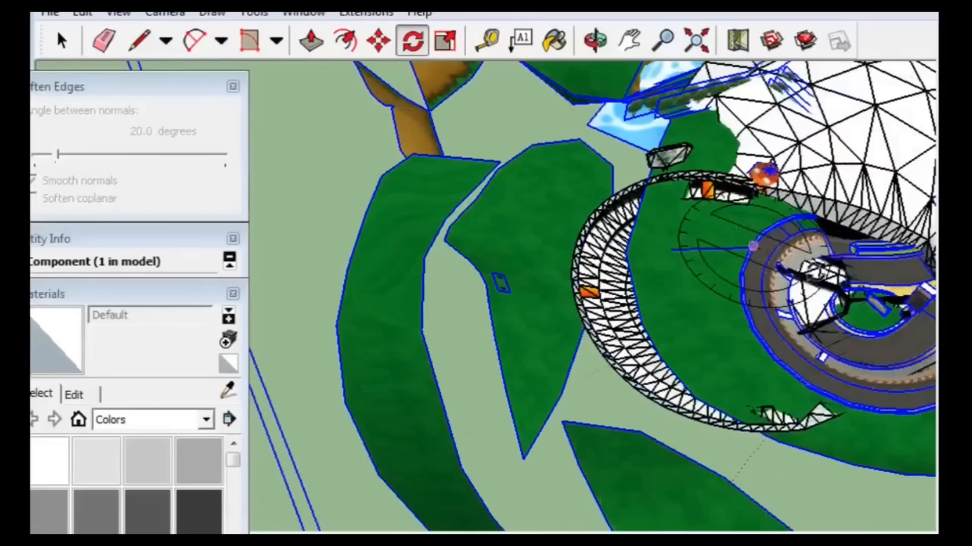
{"action": "scroll", "coordinate": [753, 247], "scroll_direction": "down", "scroll_amount": 4}
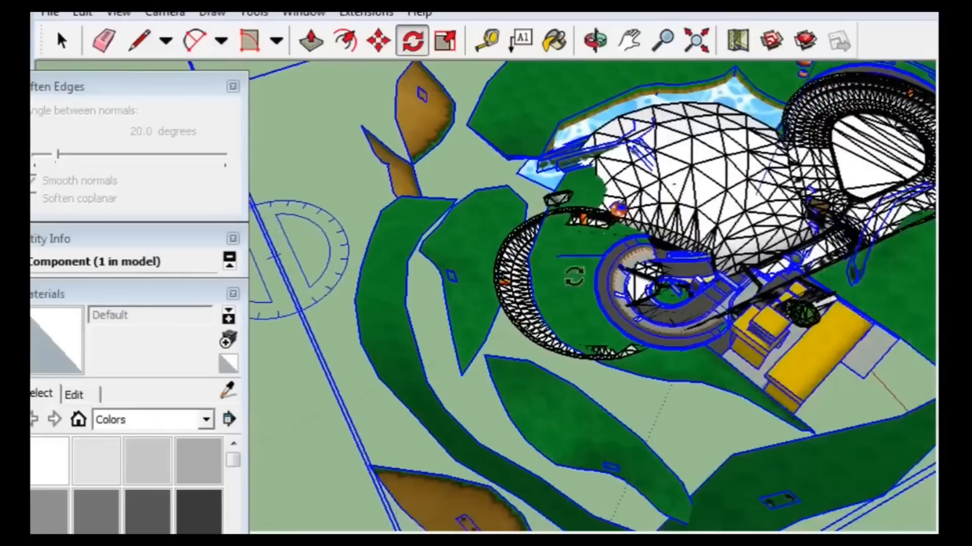
{"action": "scroll", "coordinate": [742, 288], "scroll_direction": "up", "scroll_amount": 3}
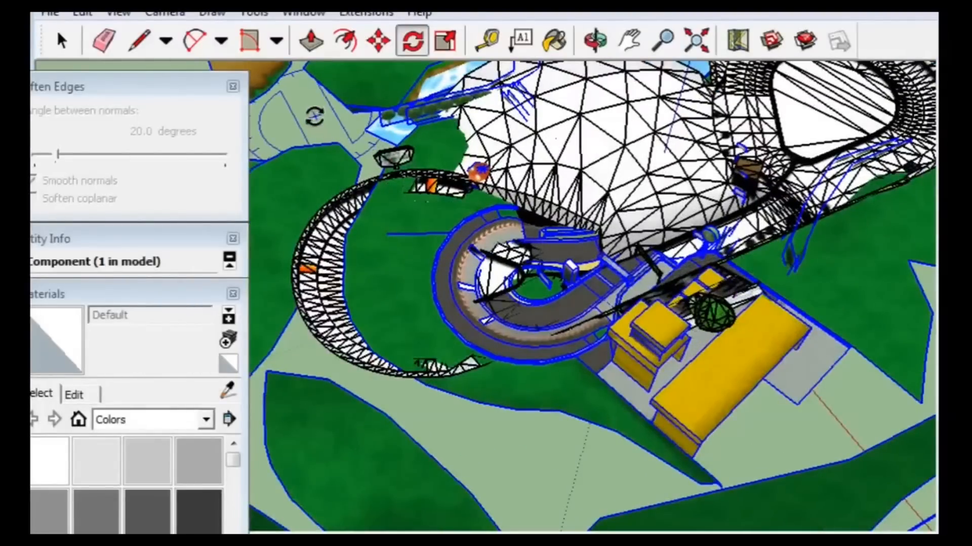
{"action": "scroll", "coordinate": [310, 115], "scroll_direction": "up", "scroll_amount": 3}
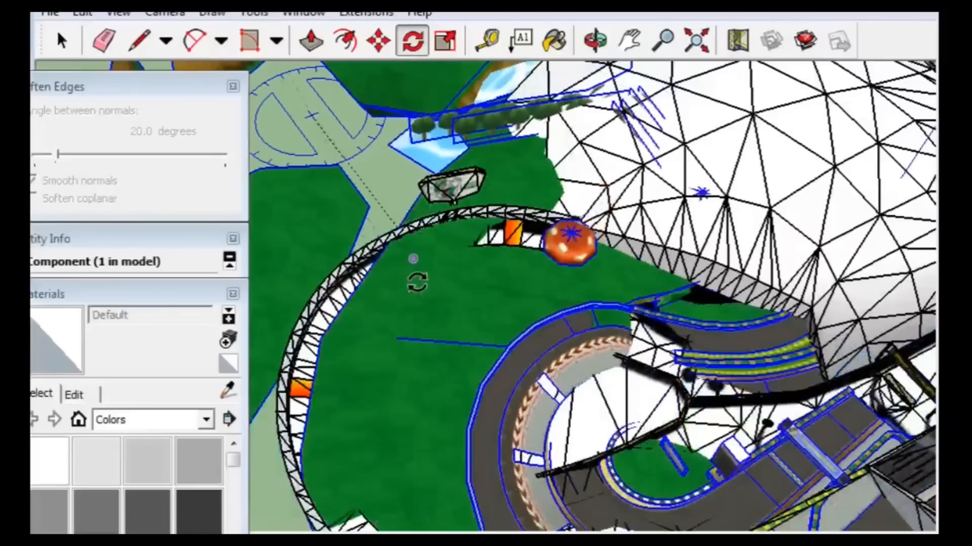
{"action": "left_click", "coordinate": [416, 282]}
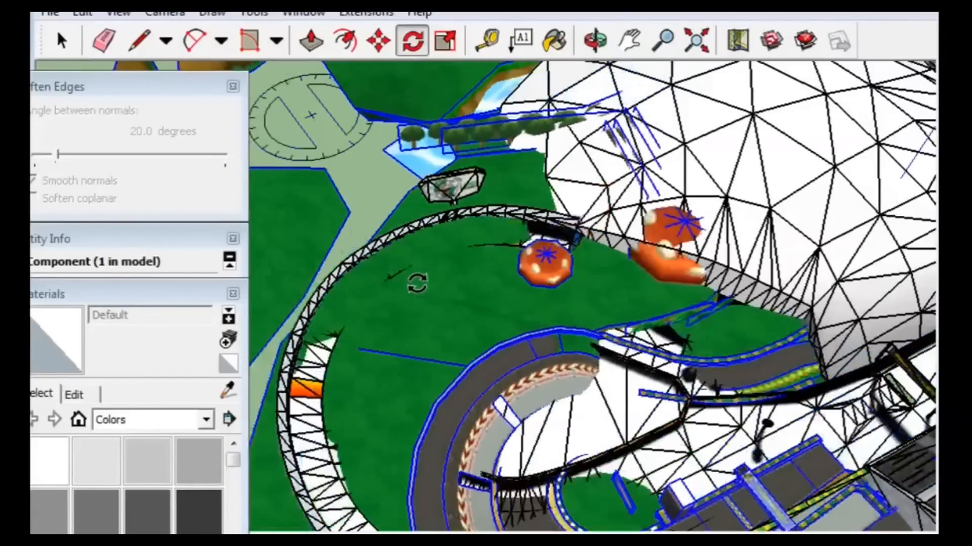
- Shift the Wii course slightly to bring its hairpin and start banner closer to those of the 3DS mesh
{"action": "scroll", "coordinate": [593, 349], "scroll_direction": "down", "scroll_amount": 6}
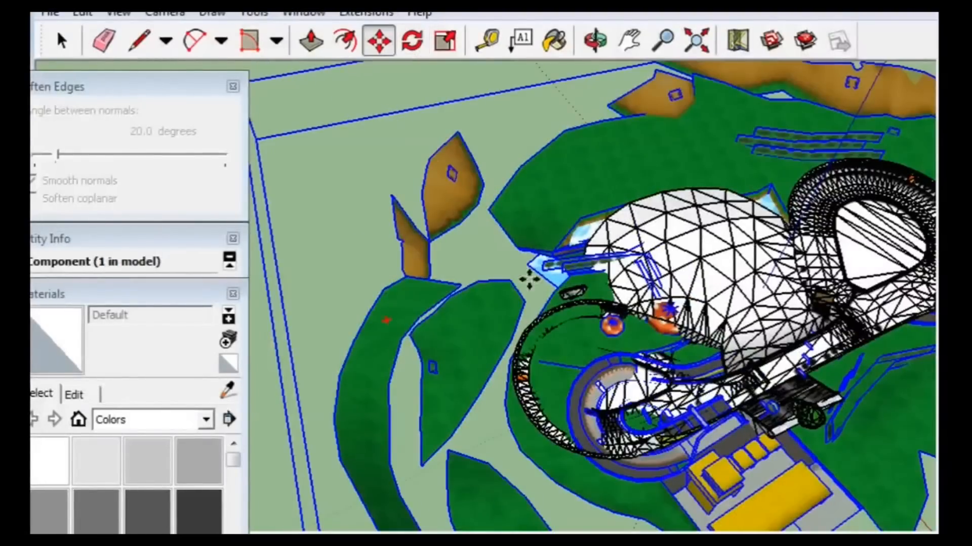
{"action": "left_click", "coordinate": [638, 347]}
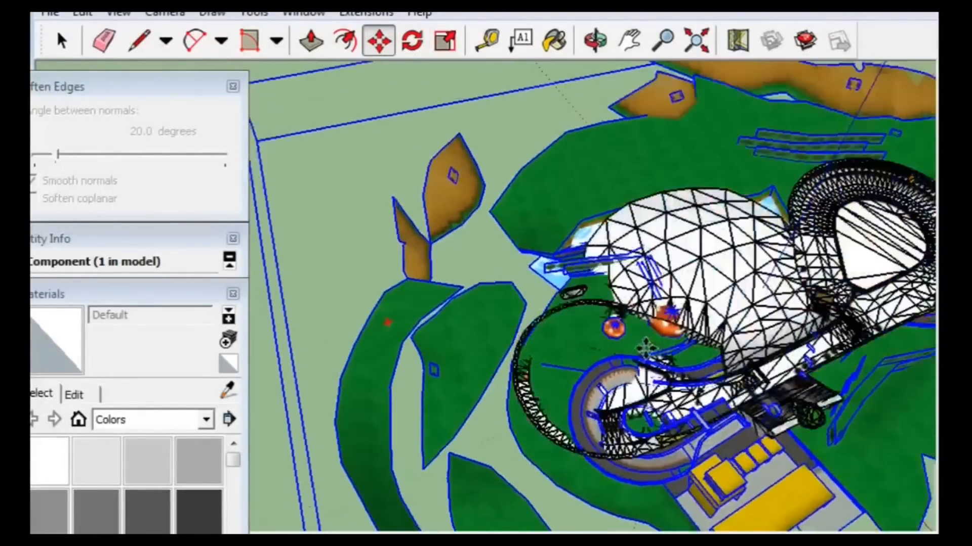
{"action": "left_click", "coordinate": [648, 355]}
{"action": "middle_click_drag", "start_coordinate": [648, 357], "coordinate": [718, 349]}
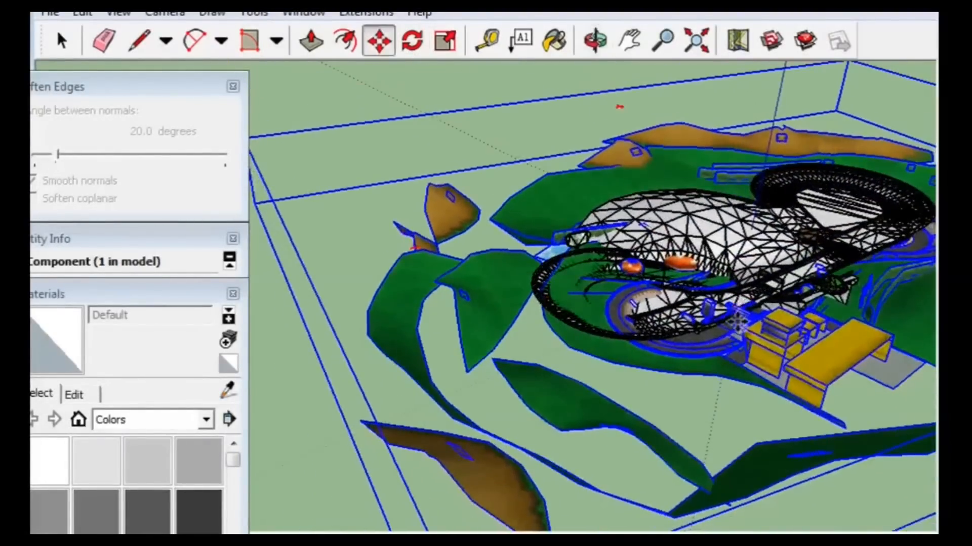
{"action": "scroll", "coordinate": [733, 340], "scroll_direction": "up", "scroll_amount": 6}
{"action": "left_click", "coordinate": [754, 351]}
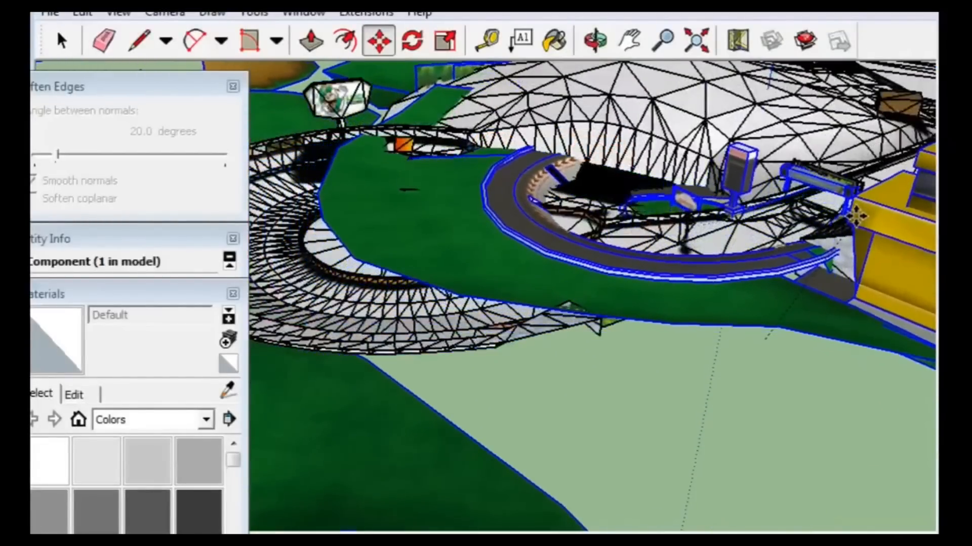
- Examine how the two tracks line up at the hairpin, the start banner and the Nintendo scoreboard
{"action": "scroll", "coordinate": [861, 215], "scroll_direction": "up", "scroll_amount": 10}
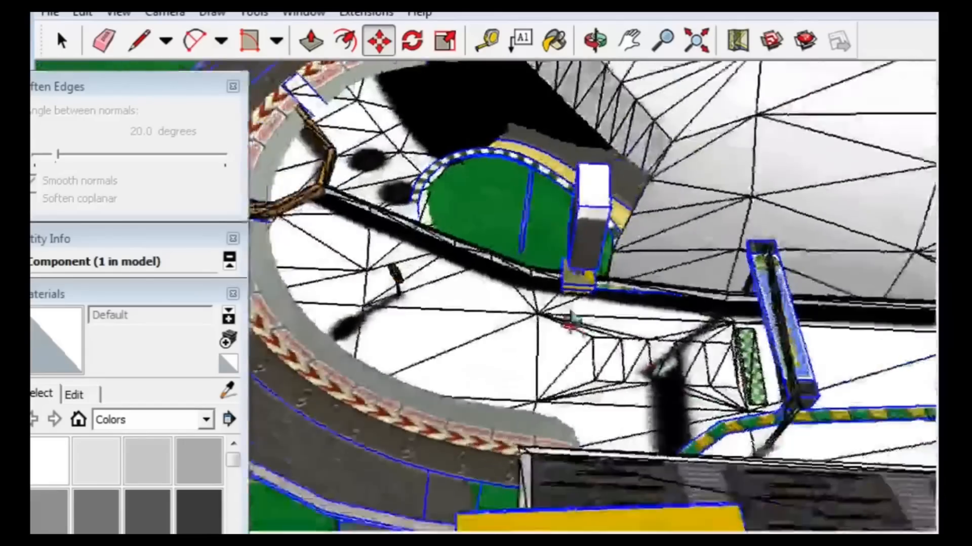
{"action": "middle_click_drag", "start_coordinate": [571, 315], "coordinate": [444, 122]}
{"action": "scroll", "coordinate": [429, 201], "scroll_direction": "down", "scroll_amount": 3}
{"action": "middle_click_drag", "start_coordinate": [465, 195], "coordinate": [449, 219]}
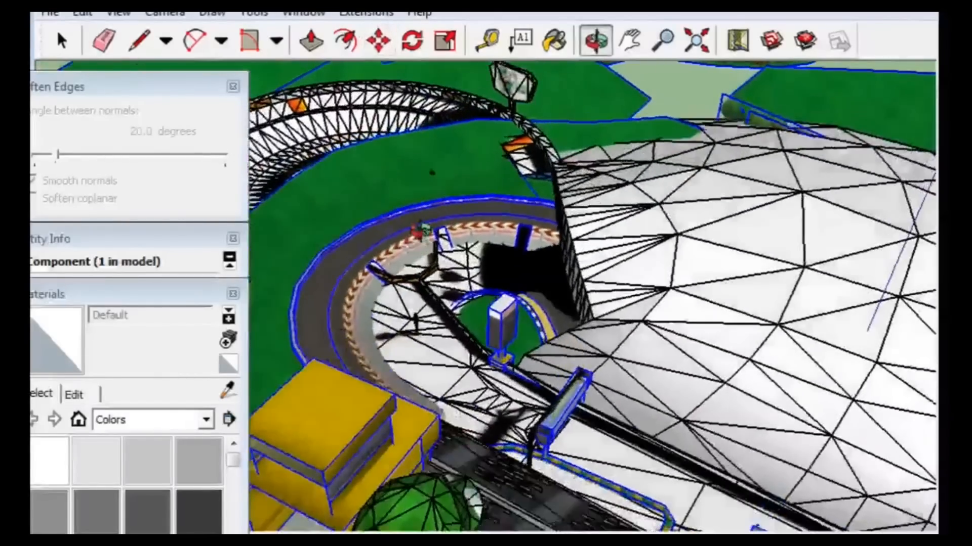
{"action": "scroll", "coordinate": [449, 218], "scroll_direction": "down", "scroll_amount": 3}
{"action": "left_click", "coordinate": [65, 44]}
{"action": "middle_click_drag", "start_coordinate": [641, 301], "coordinate": [825, 243]}
{"action": "scroll", "coordinate": [597, 250], "scroll_direction": "up", "scroll_amount": 5}
{"action": "middle_click_drag", "start_coordinate": [704, 314], "coordinate": [729, 215]}
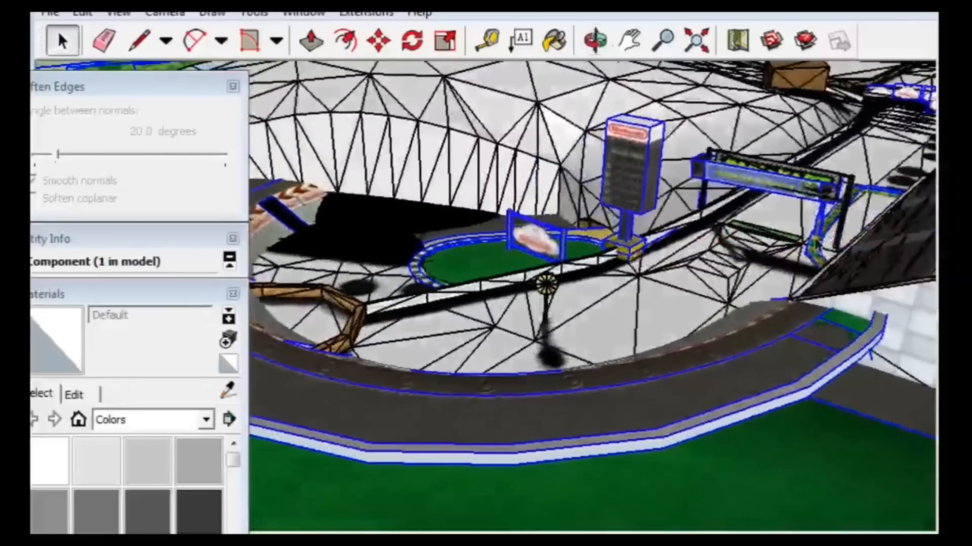
{"action": "scroll", "coordinate": [727, 212], "scroll_direction": "up", "scroll_amount": 3}
{"action": "middle_click_drag", "start_coordinate": [762, 288], "coordinate": [785, 262]}
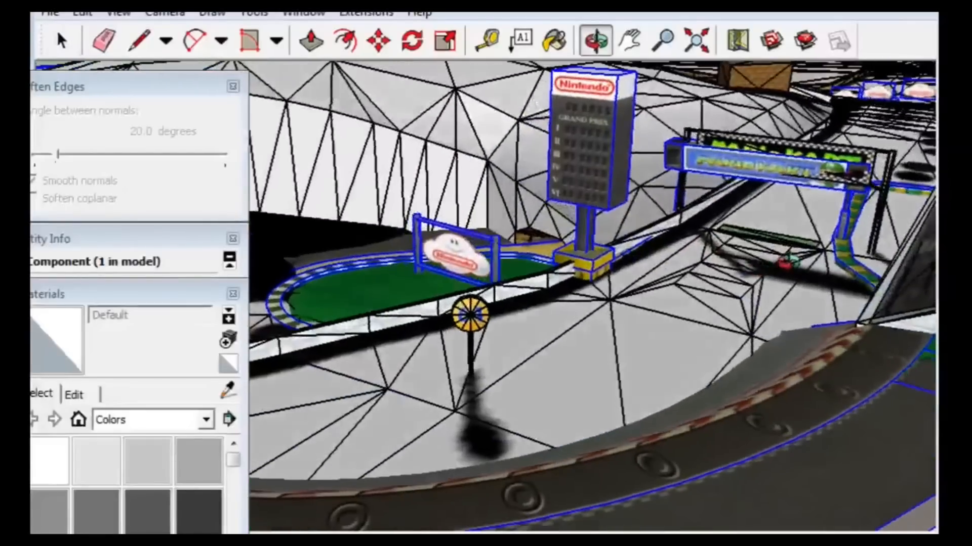
- Delete the 3DS mesh to view the Wii hairpin alone, and undo the deletion
{"action": "left_click", "coordinate": [441, 151]}
{"action": "key", "text": "Delete"}
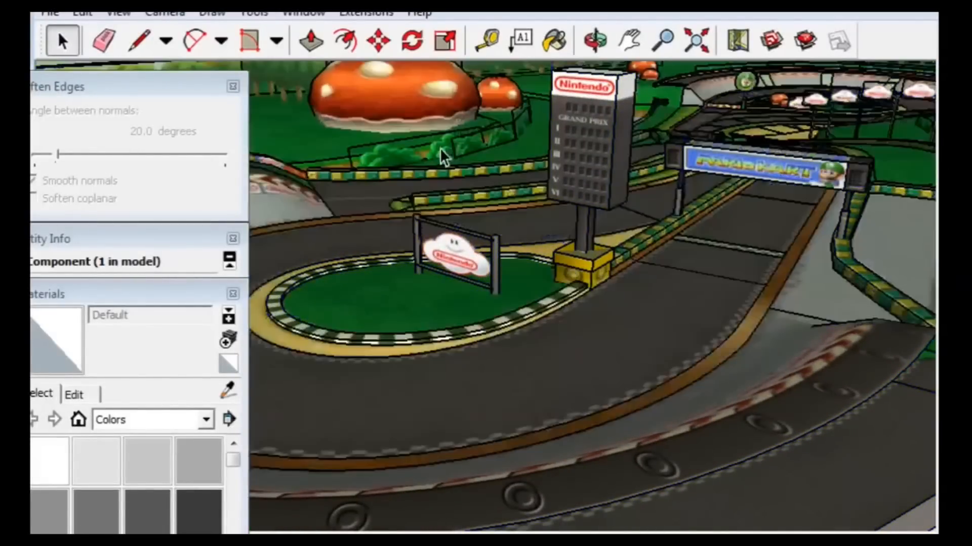
{"action": "key", "text": "ctrl+z"}
- Raise the Wii course slightly so its road comes up to the 3DS road surface at the hairpin
{"action": "middle_click_drag", "start_coordinate": [578, 243], "coordinate": [594, 224]}
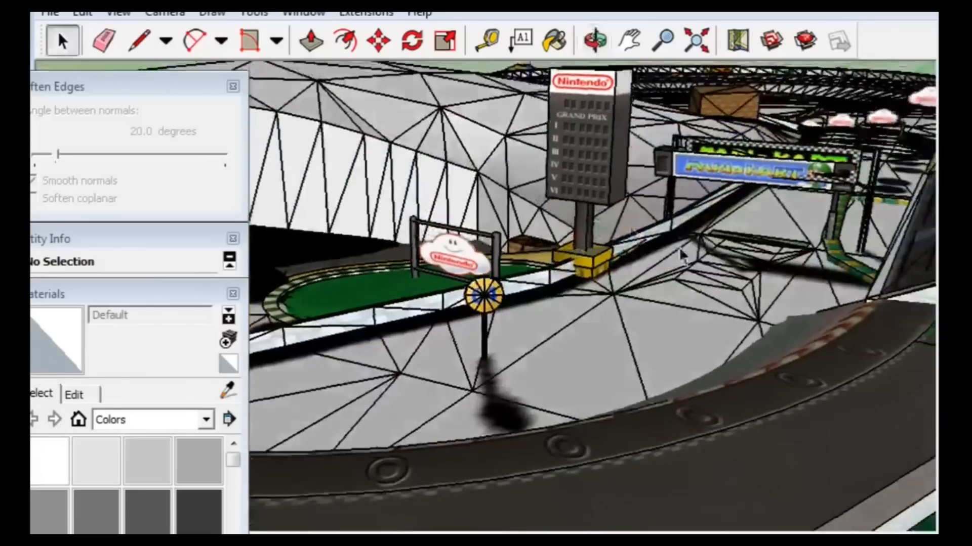
{"action": "scroll", "coordinate": [749, 289], "scroll_direction": "up", "scroll_amount": 7}
{"action": "middle_click_drag", "start_coordinate": [611, 310], "coordinate": [591, 236]}
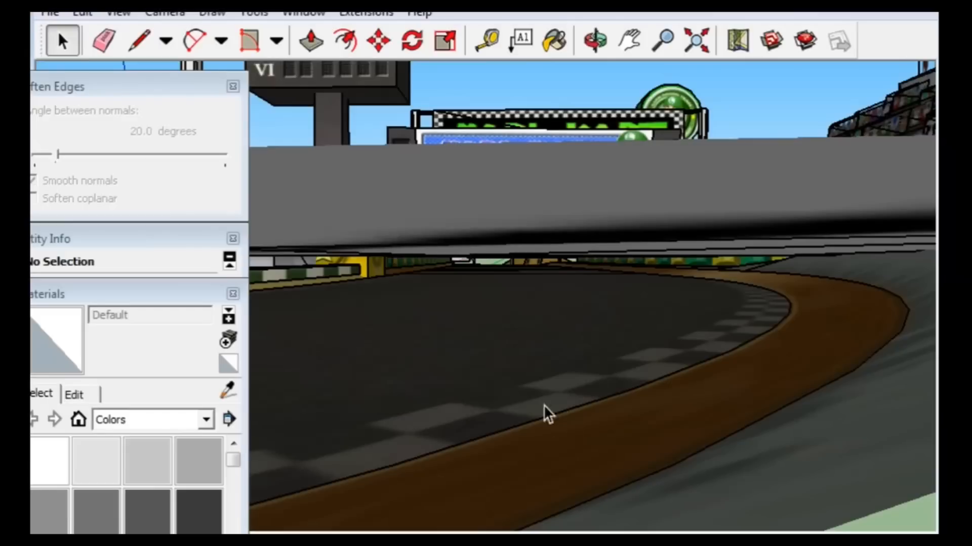
{"action": "middle_click_drag", "start_coordinate": [639, 215], "coordinate": [626, 241]}
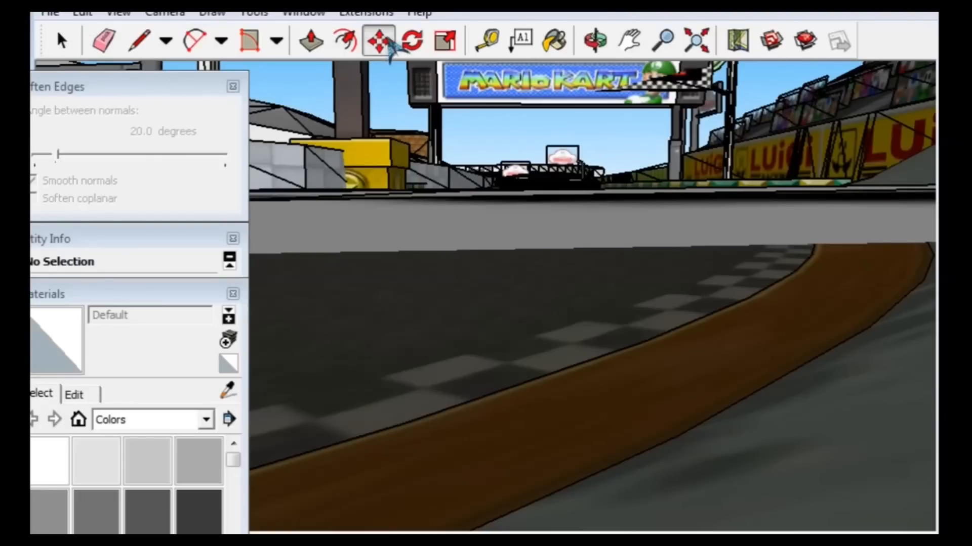
{"action": "left_click", "coordinate": [596, 104]}
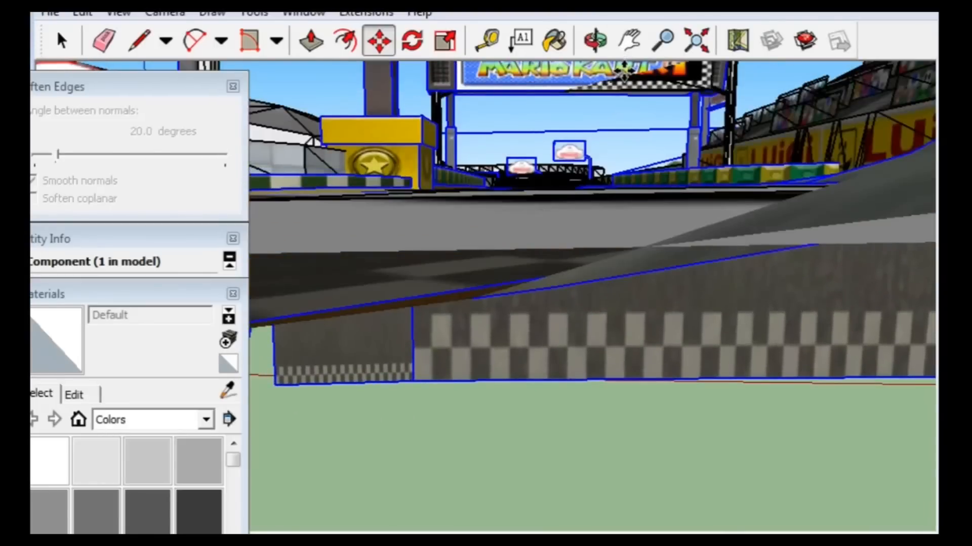
- Inspect the overlap of the two roads along the start straight and at the Mario Kart banner
{"action": "key", "text": "o"}
{"action": "middle_click_drag", "start_coordinate": [622, 112], "coordinate": [597, 59]}
{"action": "scroll", "coordinate": [621, 117], "scroll_direction": "up", "scroll_amount": 4}
{"action": "scroll", "coordinate": [620, 117], "scroll_direction": "down", "scroll_amount": 5}
{"action": "middle_click_drag", "start_coordinate": [585, 145], "coordinate": [622, 243], "text": "shift"}
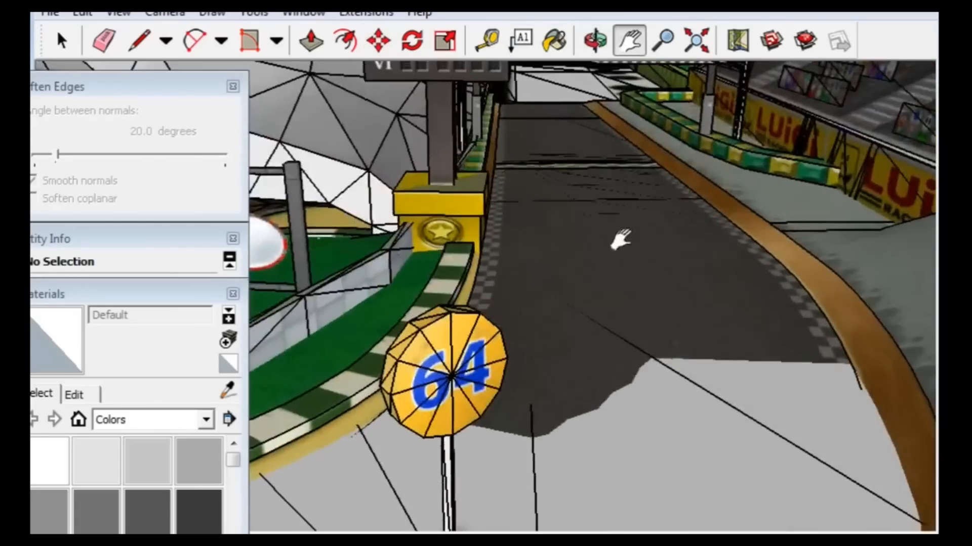
{"action": "scroll", "coordinate": [607, 202], "scroll_direction": "up", "scroll_amount": 3}
{"action": "middle_click_drag", "start_coordinate": [585, 190], "coordinate": [642, 254], "text": "shift"}
{"action": "scroll", "coordinate": [627, 258], "scroll_direction": "down", "scroll_amount": 3}
{"action": "scroll", "coordinate": [683, 252], "scroll_direction": "up", "scroll_amount": 4}
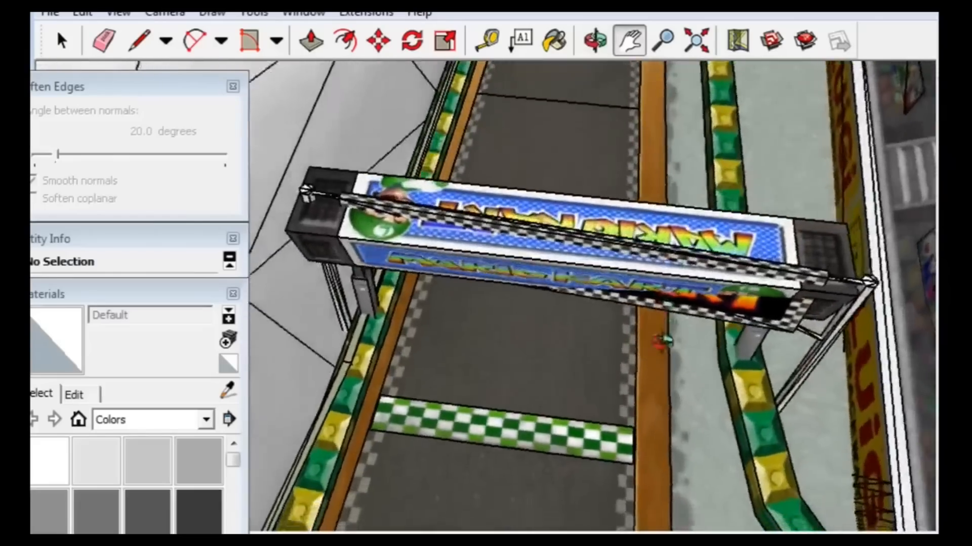
- Compare the layouts beyond the start straight by deleting the 3DS mesh and undoing the deletion repeatedly
{"action": "middle_click_drag", "start_coordinate": [661, 341], "coordinate": [403, 111]}
{"action": "scroll", "coordinate": [670, 211], "scroll_direction": "down", "scroll_amount": 8}
{"action": "left_click_drag", "start_coordinate": [674, 223], "coordinate": [655, 414]}
{"action": "scroll", "coordinate": [610, 362], "scroll_direction": "up", "scroll_amount": 4}
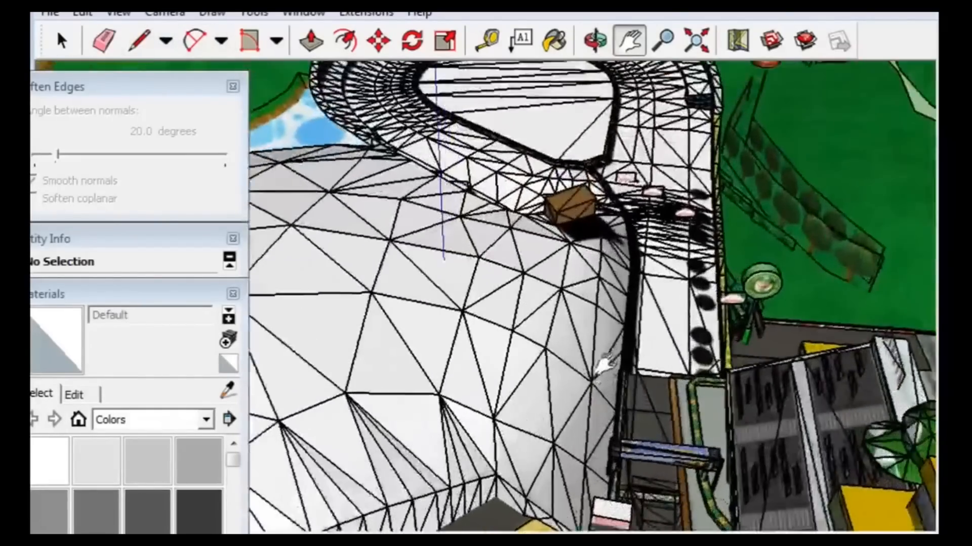
{"action": "left_click_drag", "start_coordinate": [617, 219], "coordinate": [578, 314]}
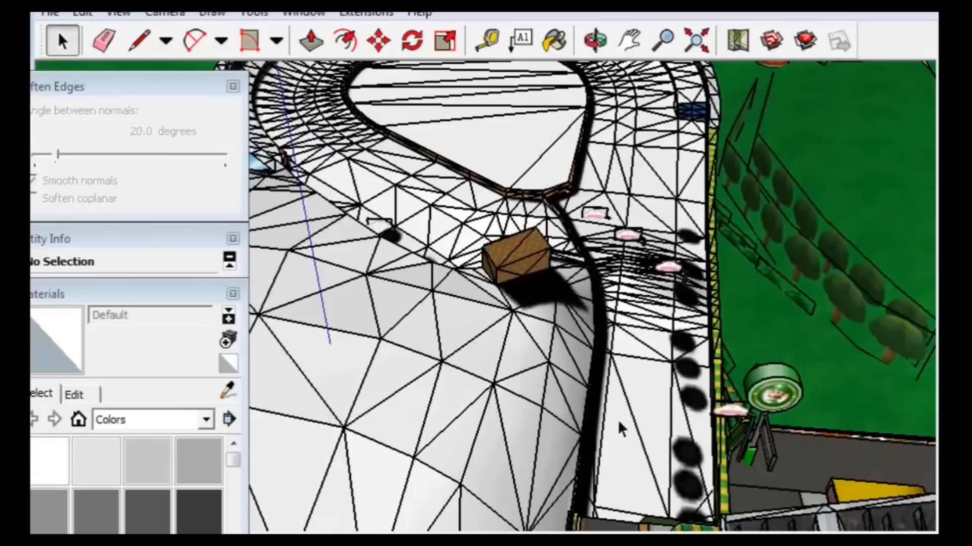
{"action": "triple_click", "coordinate": [384, 312]}
{"action": "key", "text": "Delete"}
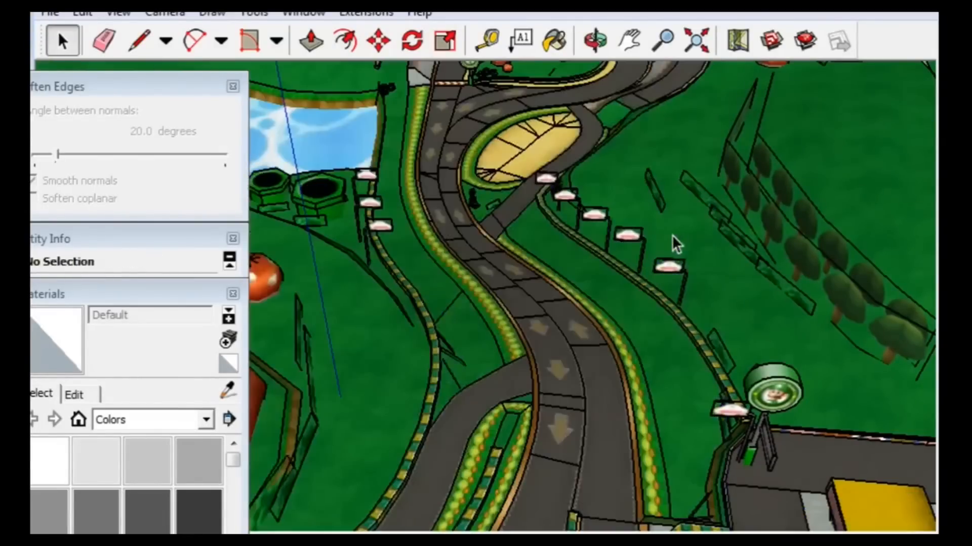
{"action": "key", "text": "ctrl+z"}
{"action": "triple_click", "coordinate": [671, 235]}
{"action": "key", "text": "Delete"}
{"action": "key", "text": "ctrl+z"}
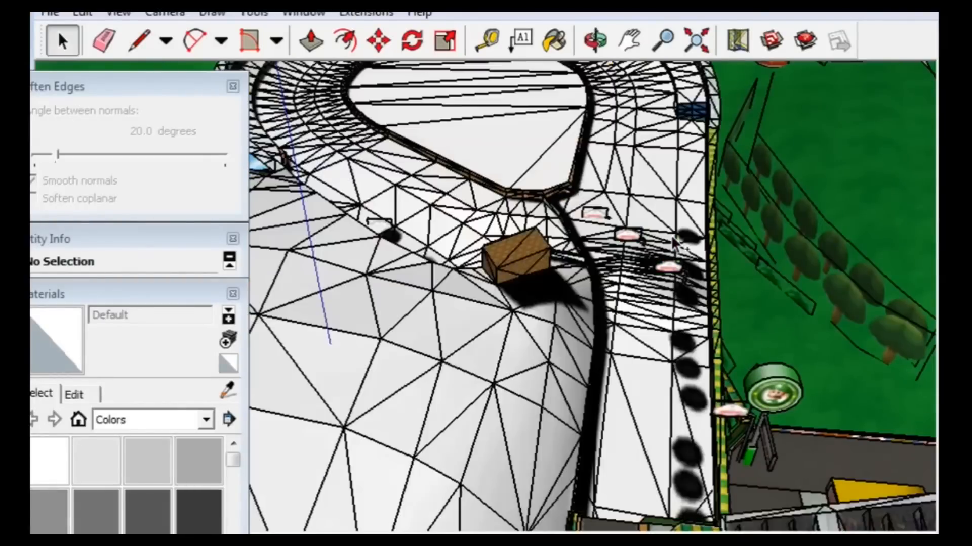
{"action": "left_click", "coordinate": [652, 284]}
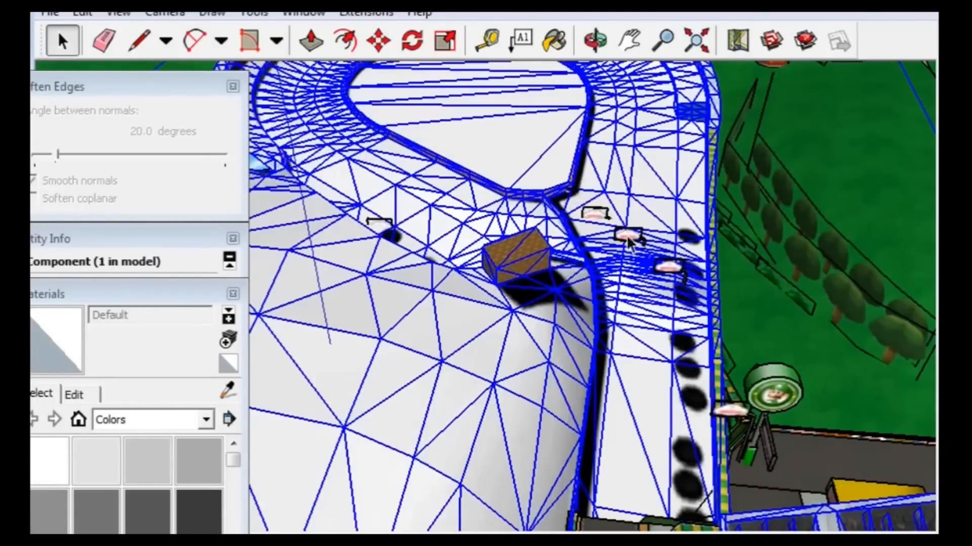
{"action": "key", "text": "Delete"}
- Examine the 3DS road, brick walls and cloud signs beyond the start straight from ground level
{"action": "middle_click_drag", "start_coordinate": [558, 374], "coordinate": [438, 381]}
{"action": "scroll", "coordinate": [878, 367], "scroll_direction": "up", "scroll_amount": 3}
{"action": "scroll", "coordinate": [879, 369], "scroll_direction": "up", "scroll_amount": 8}
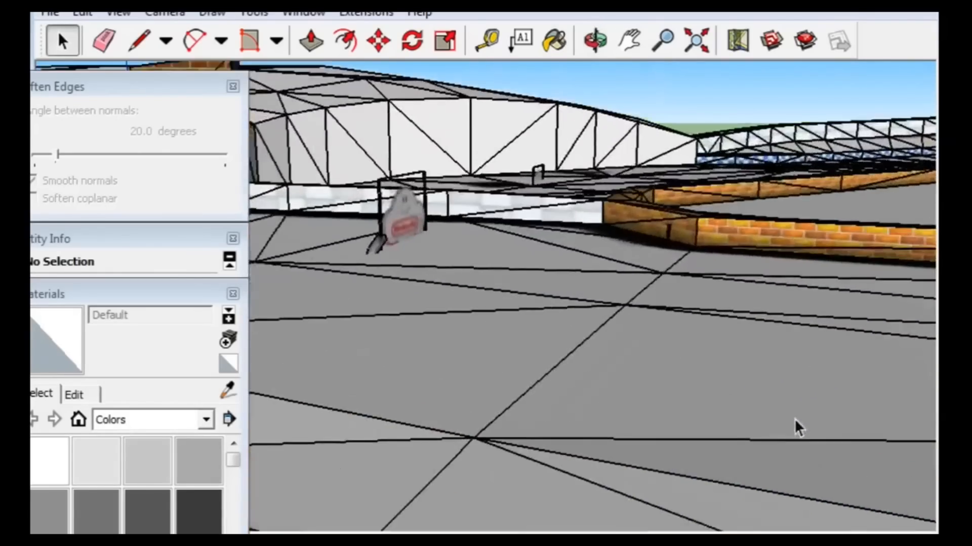
{"action": "scroll", "coordinate": [795, 418], "scroll_direction": "up", "scroll_amount": 2}
{"action": "middle_click_drag", "start_coordinate": [793, 418], "coordinate": [809, 310]}
{"action": "left_click", "coordinate": [628, 50]}
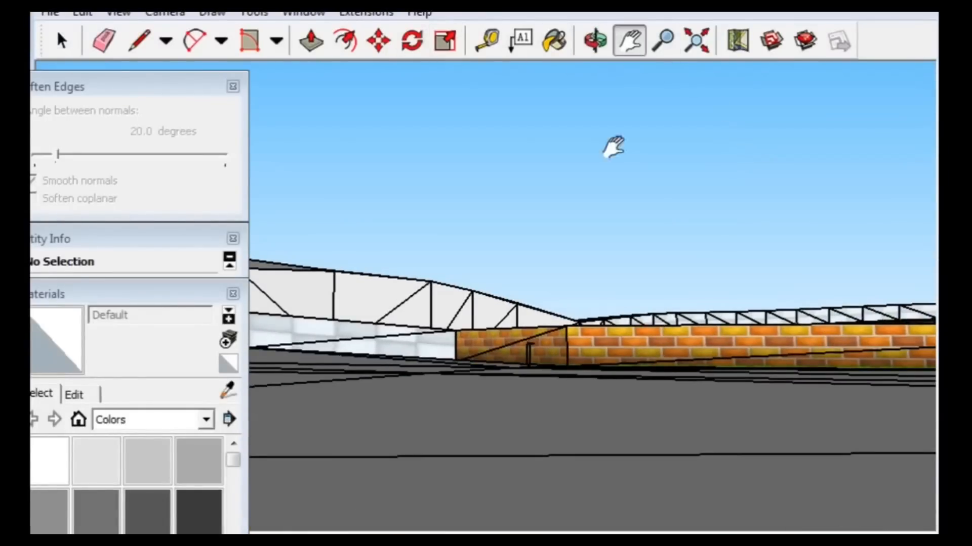
{"action": "left_click_drag", "start_coordinate": [635, 388], "coordinate": [792, 166]}
{"action": "scroll", "coordinate": [577, 380], "scroll_direction": "down", "scroll_amount": 2}
{"action": "middle_click_drag", "start_coordinate": [622, 367], "coordinate": [603, 390]}
{"action": "scroll", "coordinate": [615, 379], "scroll_direction": "down", "scroll_amount": 2}
{"action": "scroll", "coordinate": [615, 377], "scroll_direction": "down", "scroll_amount": 3}
{"action": "middle_click_drag", "start_coordinate": [615, 350], "coordinate": [591, 412]}
{"action": "scroll", "coordinate": [597, 391], "scroll_direction": "down", "scroll_amount": 2}
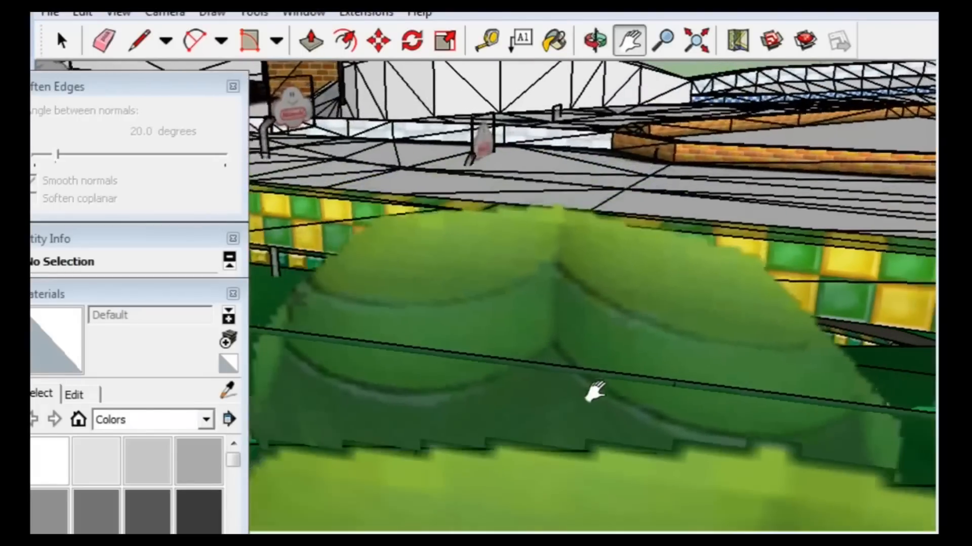
- Tilt the Wii course component slightly about the red axis with the Rotate tool to level it against the 3DS mesh
{"action": "scroll", "coordinate": [666, 319], "scroll_direction": "down", "scroll_amount": 2}
{"action": "scroll", "coordinate": [592, 340], "scroll_direction": "down", "scroll_amount": 2}
{"action": "scroll", "coordinate": [536, 318], "scroll_direction": "down", "scroll_amount": 3}
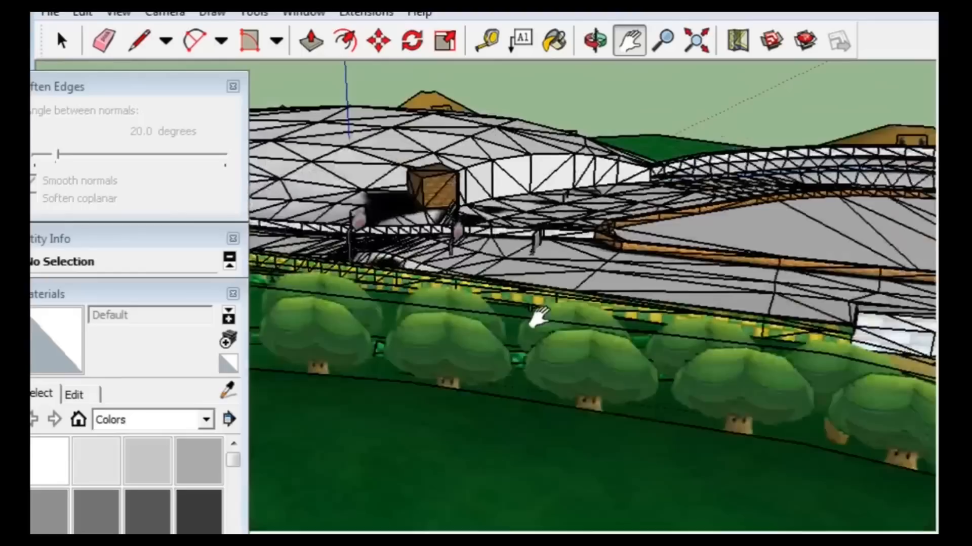
{"action": "scroll", "coordinate": [516, 336], "scroll_direction": "down", "scroll_amount": 6}
{"action": "scroll", "coordinate": [342, 237], "scroll_direction": "down", "scroll_amount": 2}
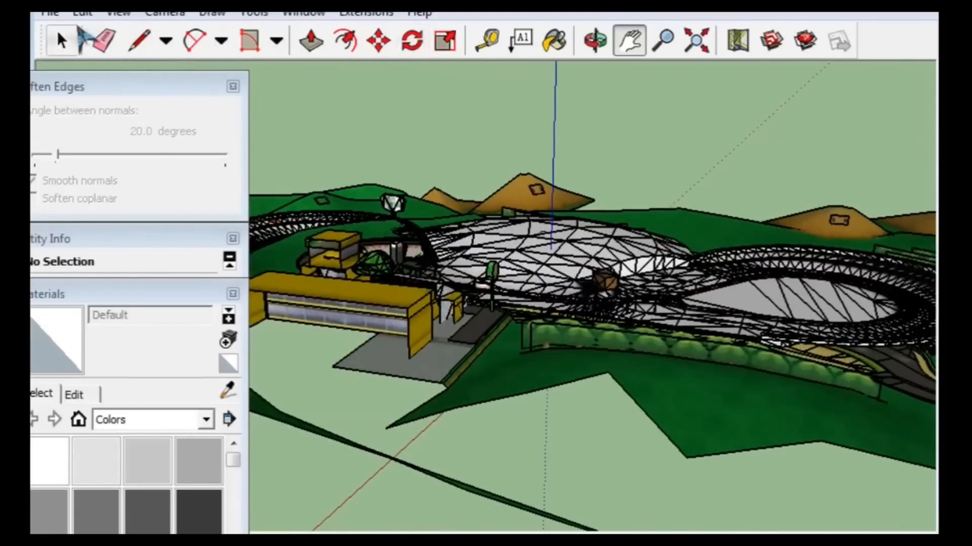
{"action": "left_click", "coordinate": [752, 420]}
{"action": "scroll", "coordinate": [754, 414], "scroll_direction": "down", "scroll_amount": 3}
{"action": "middle_click_drag", "start_coordinate": [753, 414], "coordinate": [838, 470]}
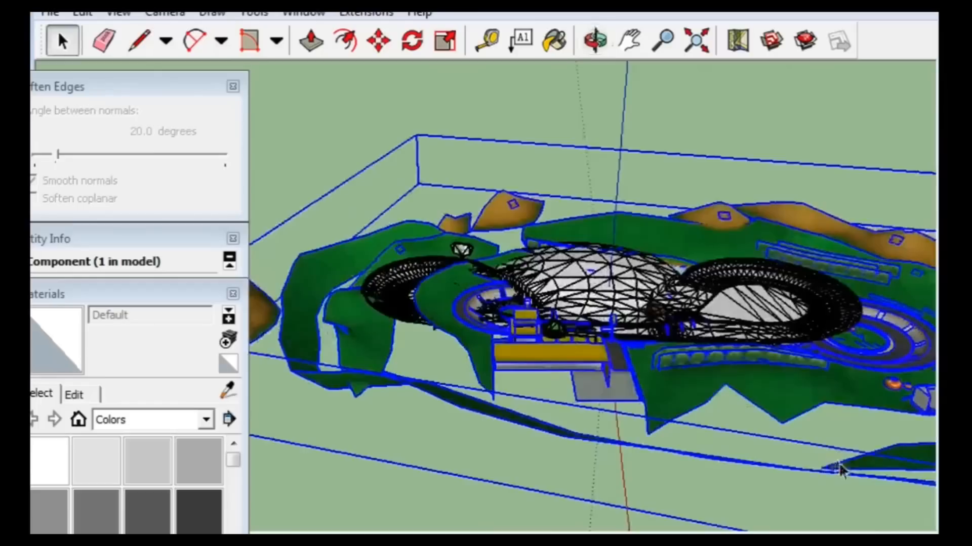
{"action": "left_click", "coordinate": [411, 43]}
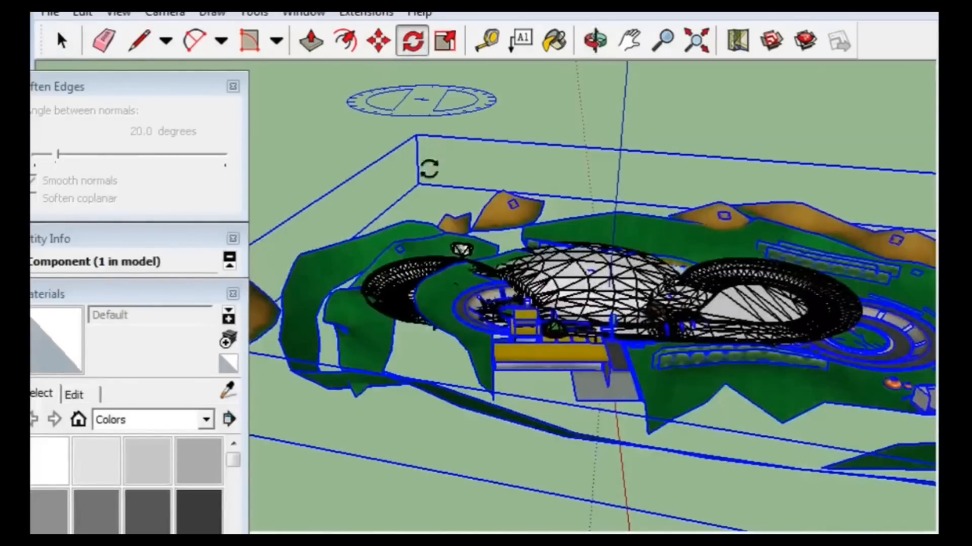
{"action": "left_click", "coordinate": [623, 117]}
{"action": "left_click_drag", "start_coordinate": [627, 155], "coordinate": [610, 128]}
{"action": "key", "text": "q"}
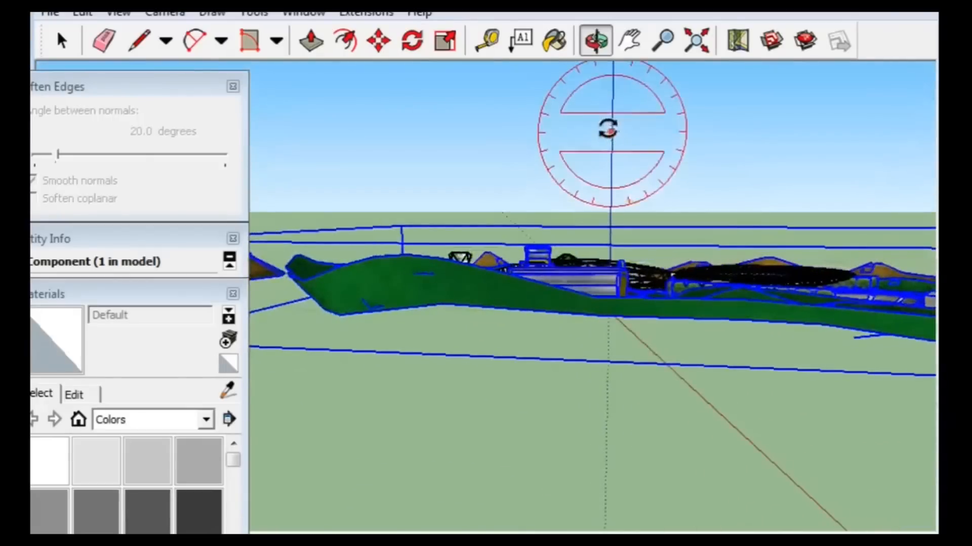
{"action": "left_click", "coordinate": [688, 132]}
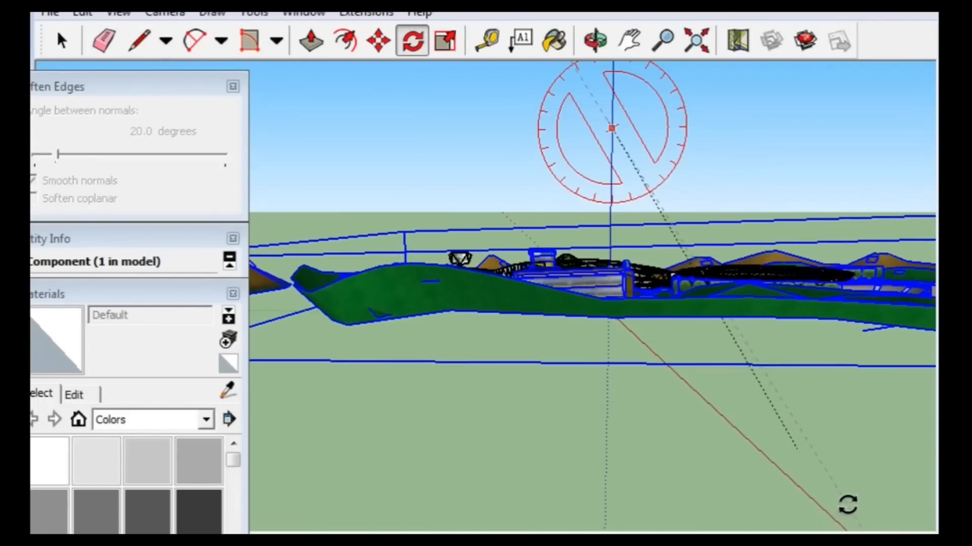
{"action": "left_click", "coordinate": [845, 504]}
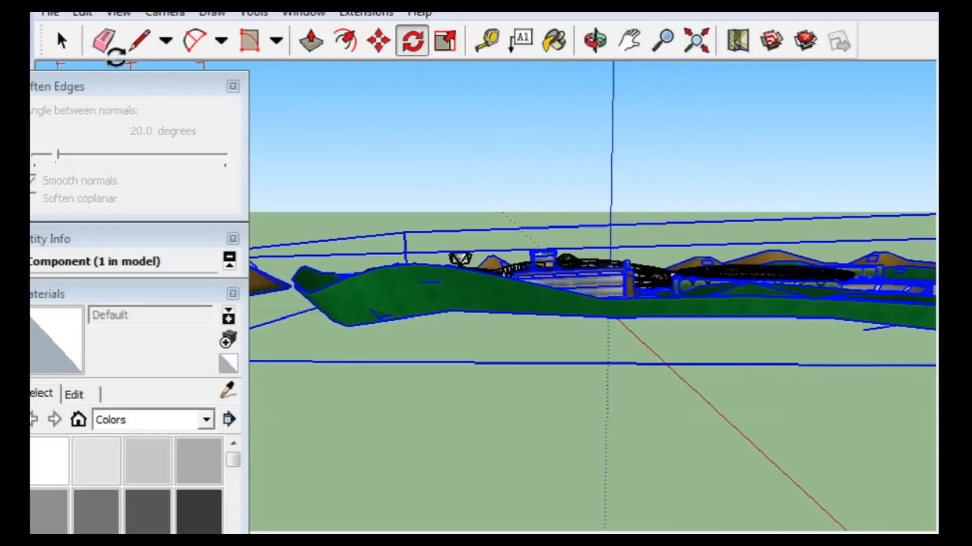
{"action": "left_click", "coordinate": [62, 41]}
{"action": "left_click", "coordinate": [384, 208]}
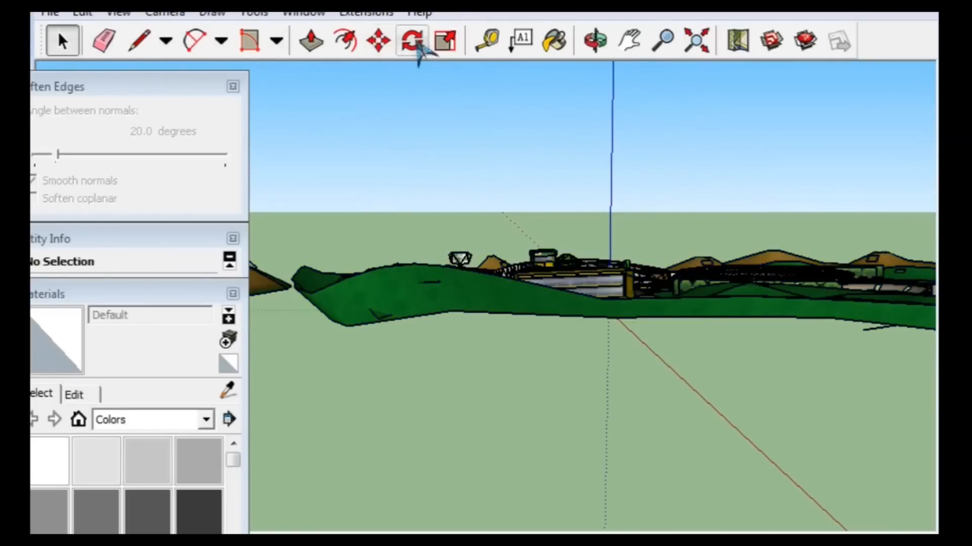
- Inspect how the tilted Wii course overlaps the 3DS mesh around the bends, the start straight and the Mario Kart banner
{"action": "left_click", "coordinate": [629, 40]}
{"action": "middle_click_drag", "start_coordinate": [629, 108], "coordinate": [696, 410]}
{"action": "scroll", "coordinate": [696, 410], "scroll_direction": "up", "scroll_amount": 5}
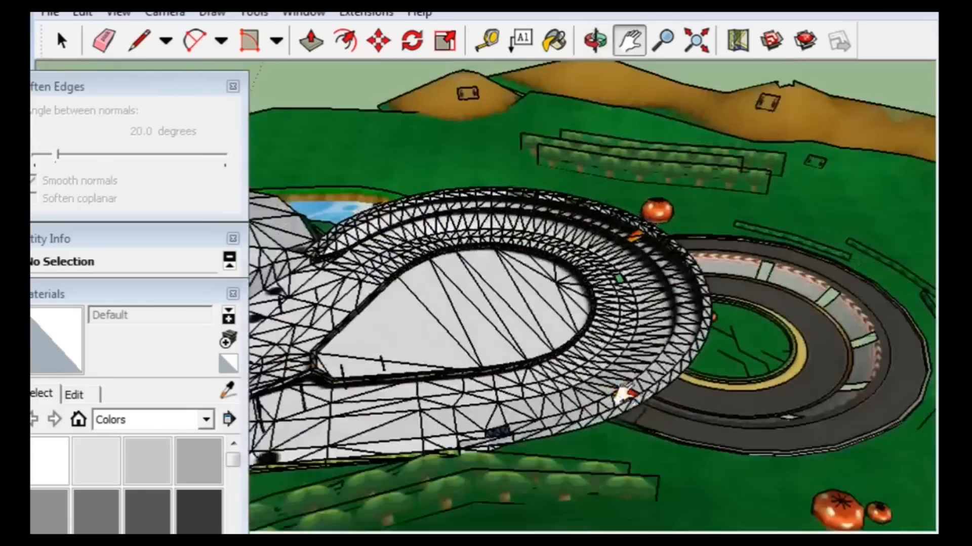
{"action": "middle_click_drag", "start_coordinate": [625, 395], "coordinate": [705, 198]}
{"action": "middle_click_drag", "start_coordinate": [658, 339], "coordinate": [670, 394]}
{"action": "scroll", "coordinate": [671, 394], "scroll_direction": "up", "scroll_amount": 10}
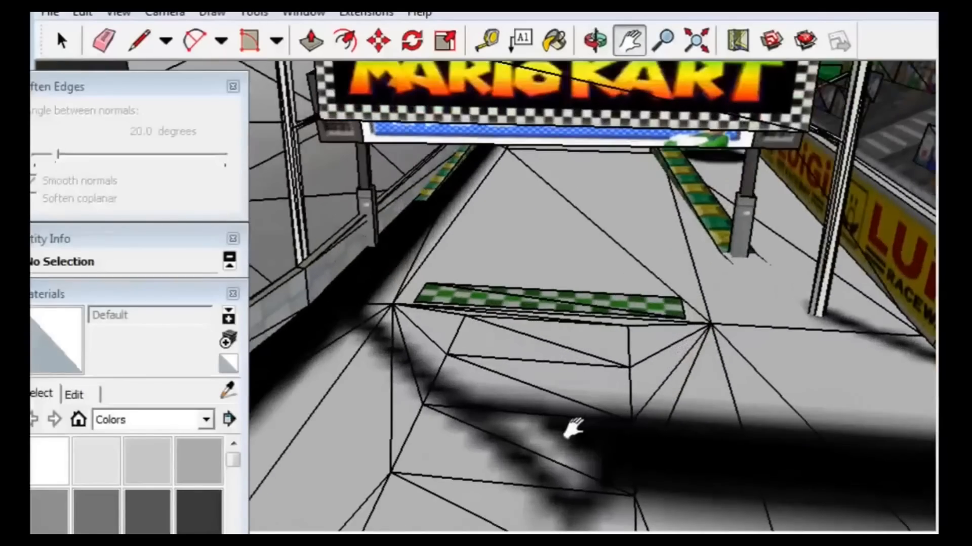
{"action": "middle_click_drag", "start_coordinate": [574, 428], "coordinate": [602, 385]}
{"action": "scroll", "coordinate": [601, 385], "scroll_direction": "down", "scroll_amount": 10}
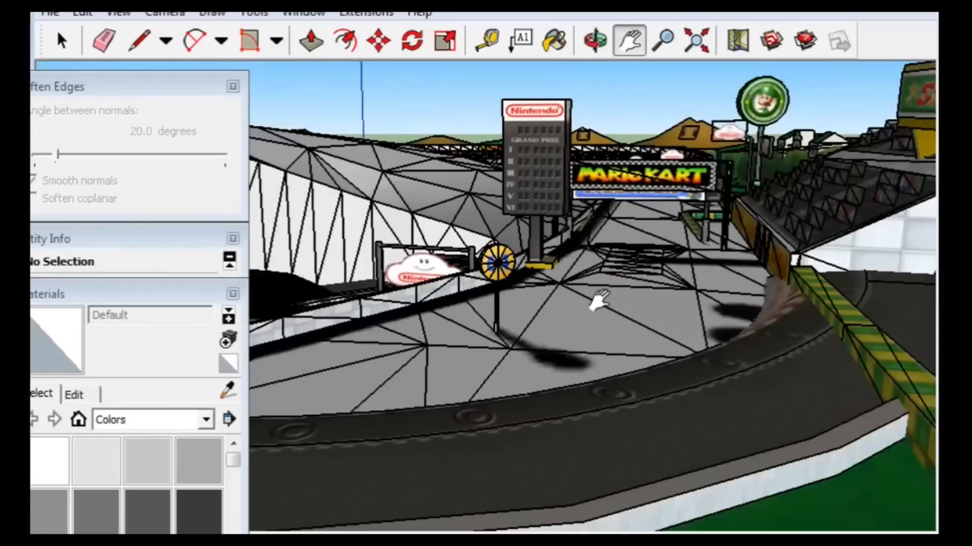
{"action": "scroll", "coordinate": [582, 380], "scroll_direction": "down", "scroll_amount": 8}
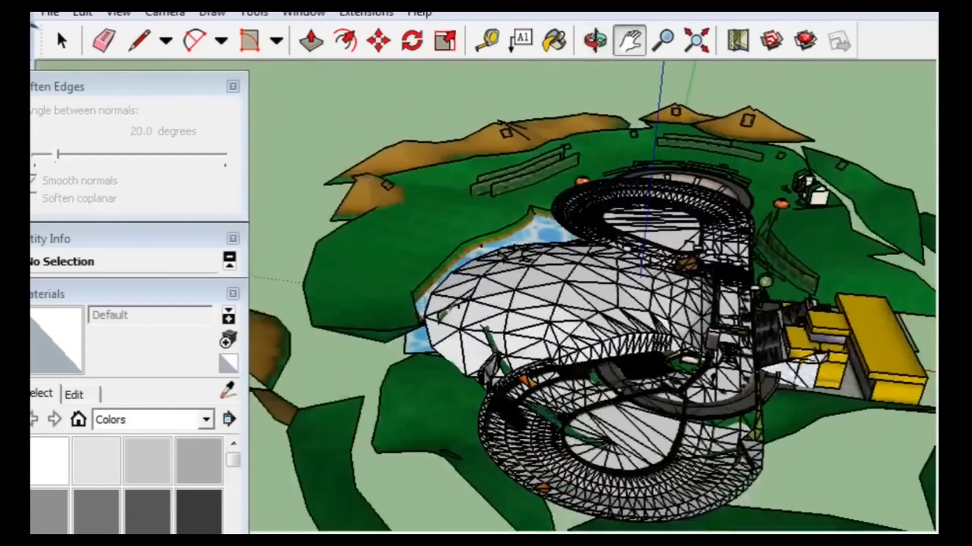
- Start saving the model as a new file and browse to the GCN Luigi Circuit folder inside Downloads
{"action": "left_click", "coordinate": [50, 12]}
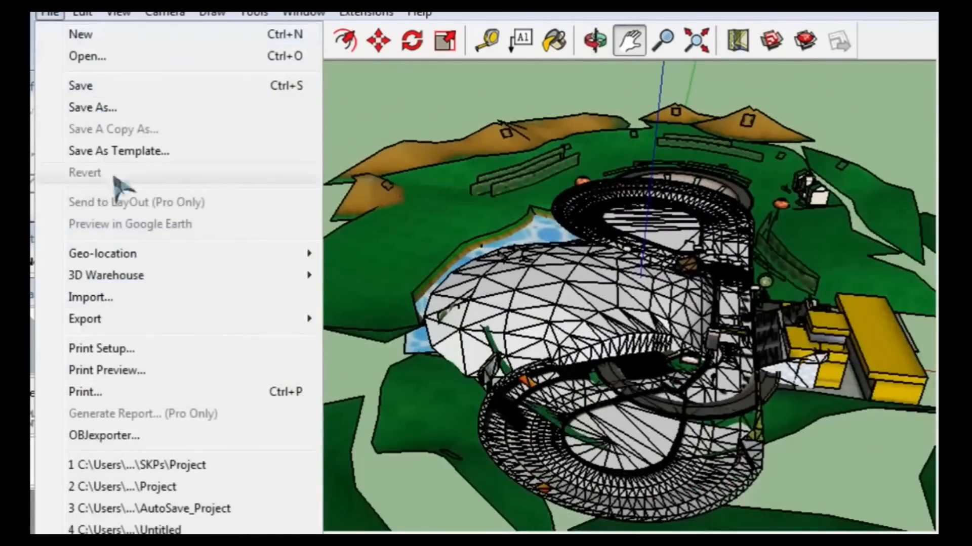
{"action": "left_click", "coordinate": [94, 108]}
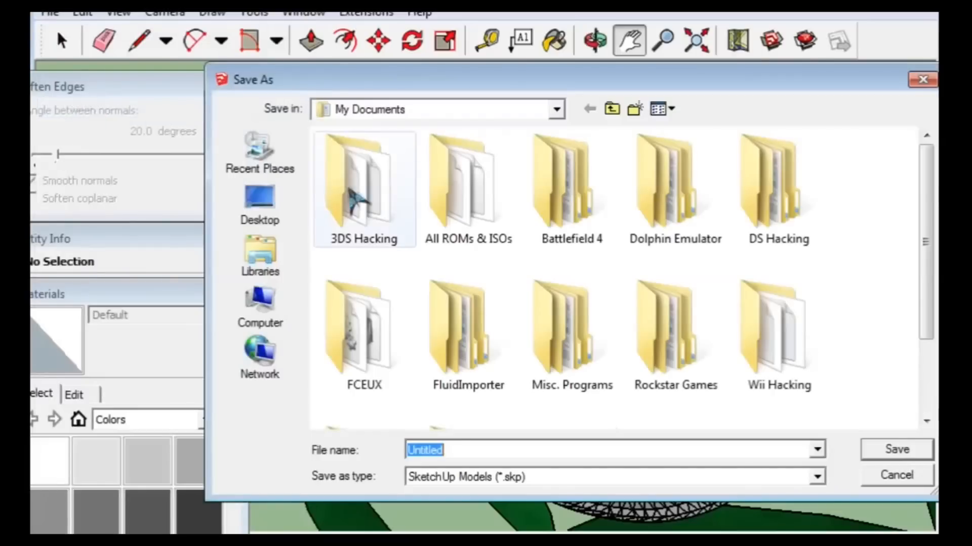
{"action": "left_click", "coordinate": [403, 111]}
{"action": "left_click", "coordinate": [354, 194]}
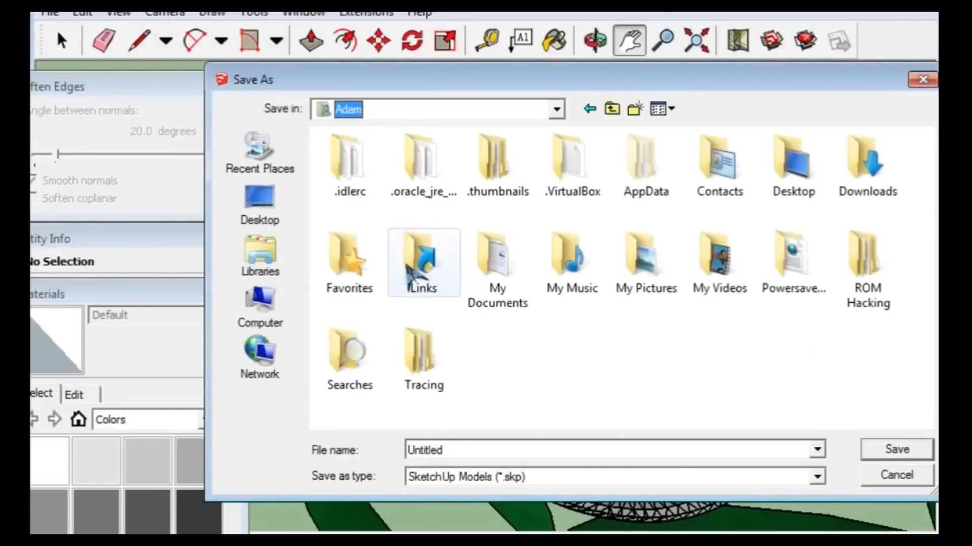
{"action": "double_click", "coordinate": [844, 182]}
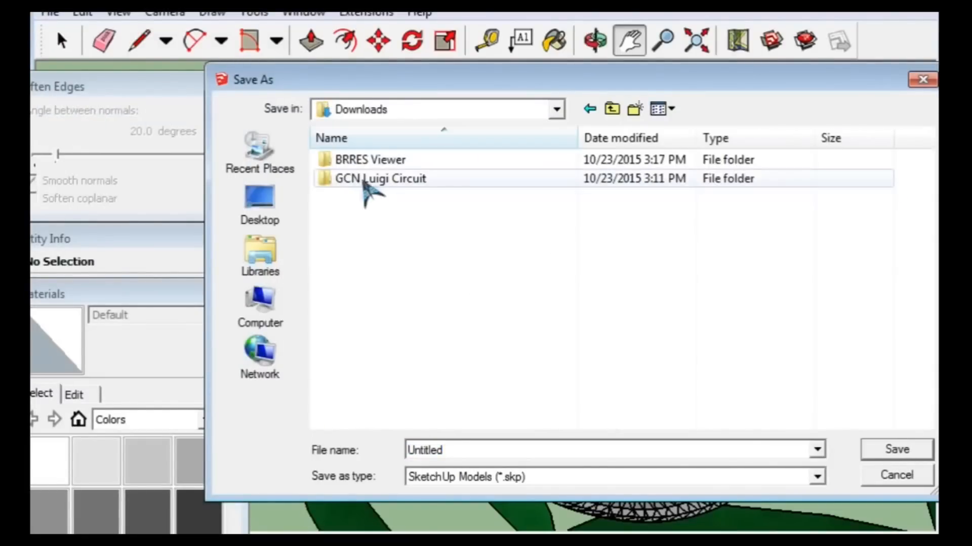
{"action": "double_click", "coordinate": [383, 180]}
- Create a folder named SKPs and save the model in it as Project With Both
{"action": "left_click", "coordinate": [633, 109]}
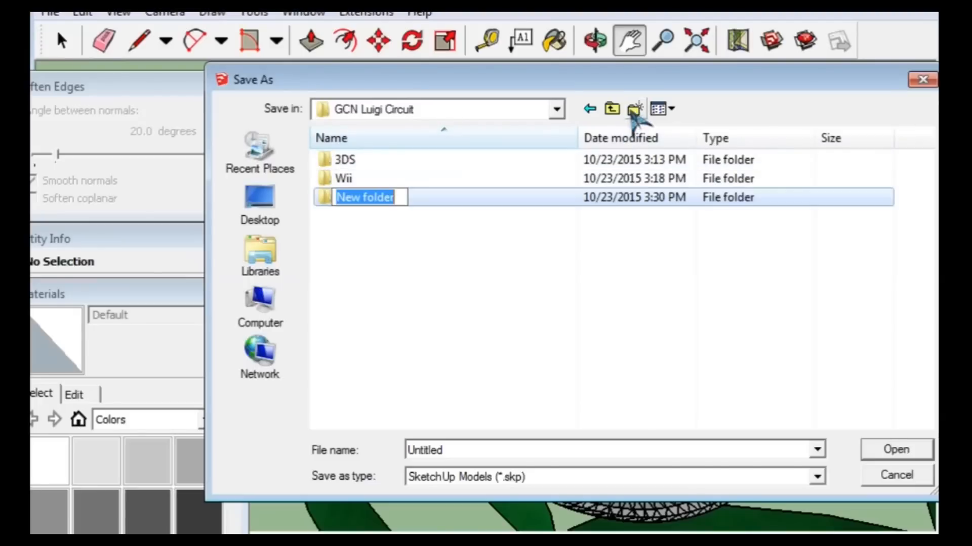
{"action": "type", "text": "SKP"}
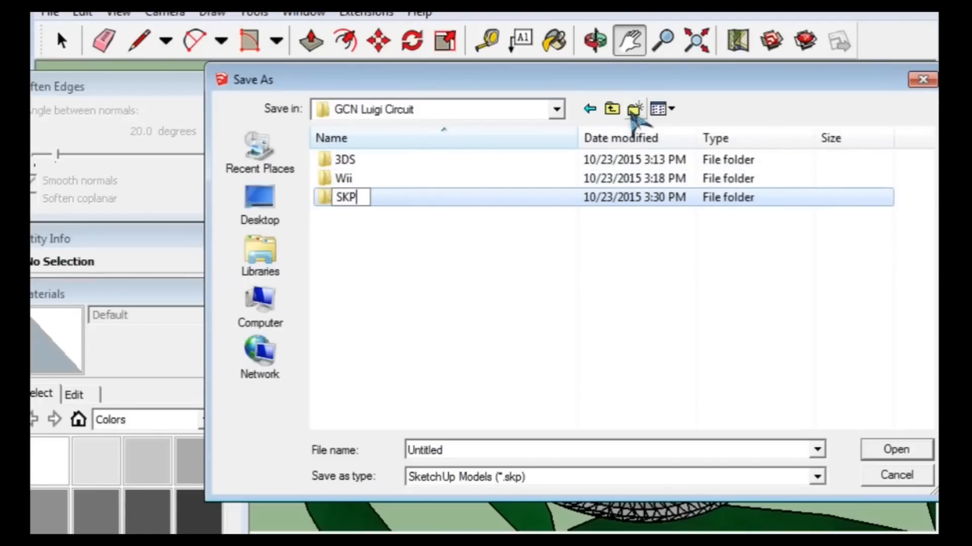
{"action": "key", "text": "Return"}
{"action": "key", "text": "Return"}
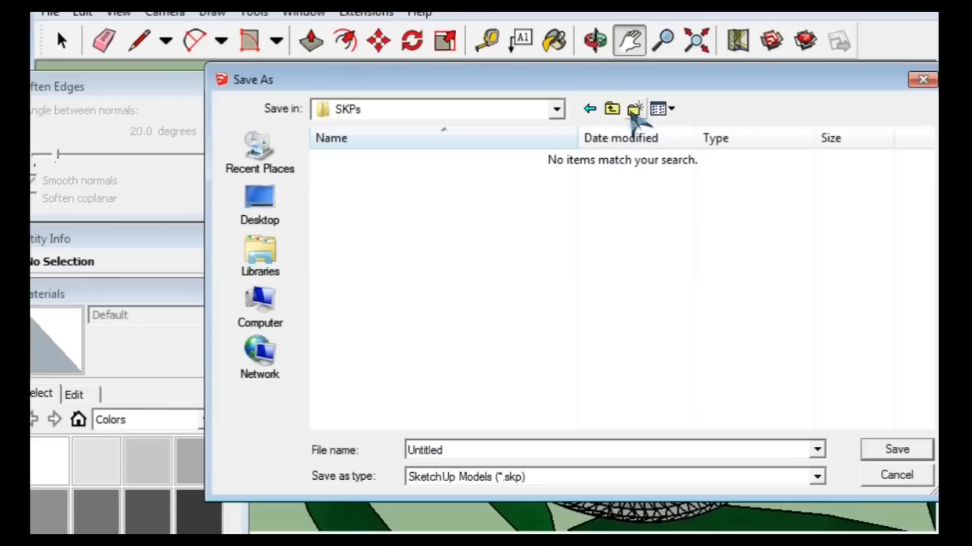
{"action": "double_click", "coordinate": [582, 450]}
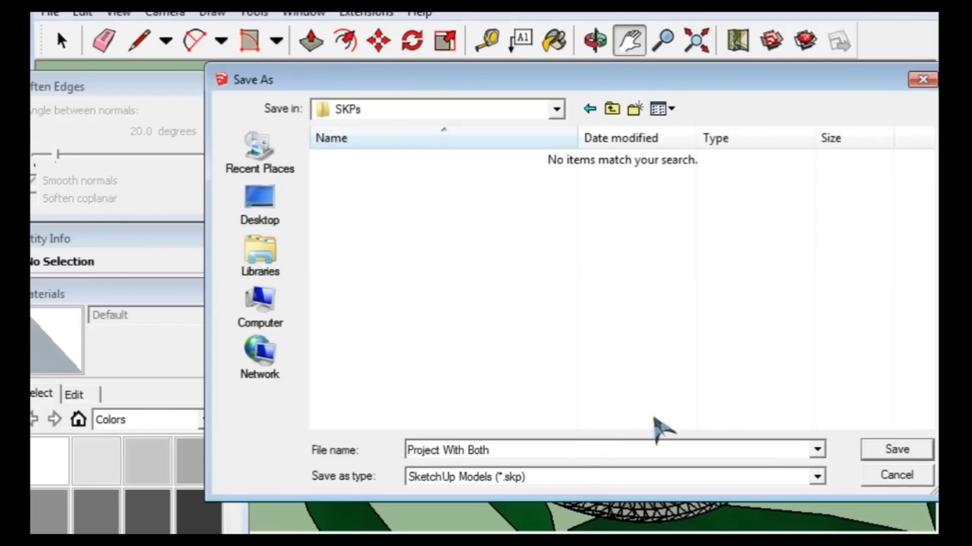
{"action": "left_click", "coordinate": [885, 449]}
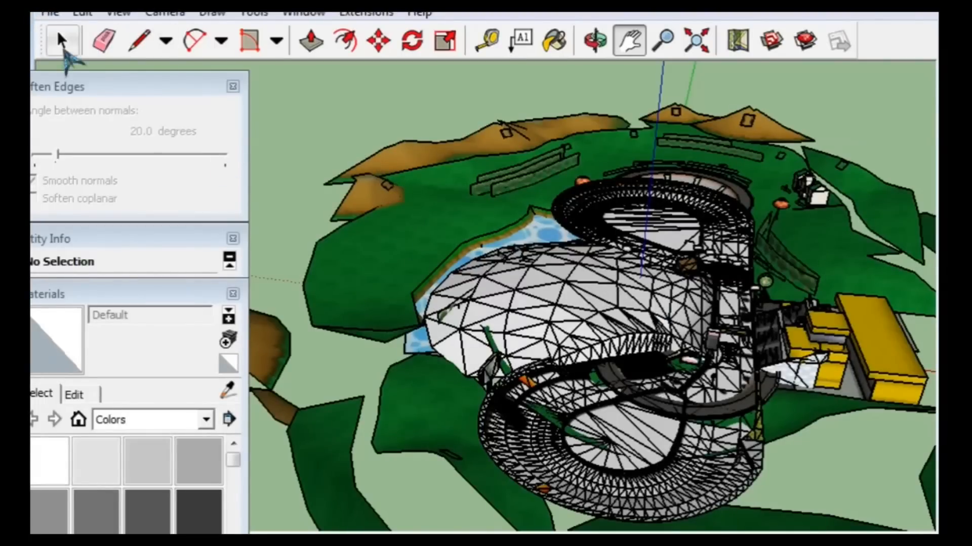
- Delete the 3DS mesh component, leaving only the Wii course in the model
{"action": "left_click", "coordinate": [63, 46]}
{"action": "left_click", "coordinate": [622, 320]}
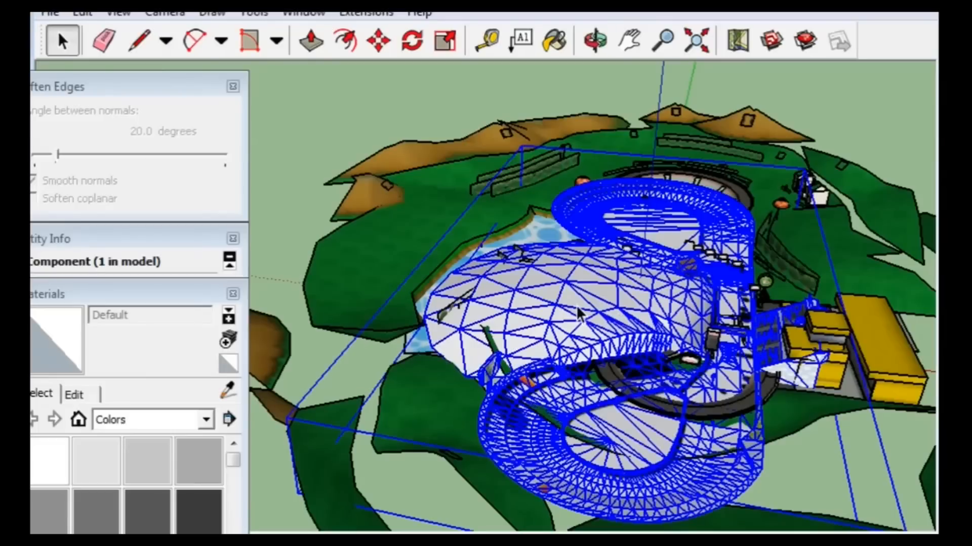
{"action": "key", "text": "Delete"}
- Save the Wii-only model as a separate file named Project in the SKPs folder
{"action": "left_click", "coordinate": [51, 11]}
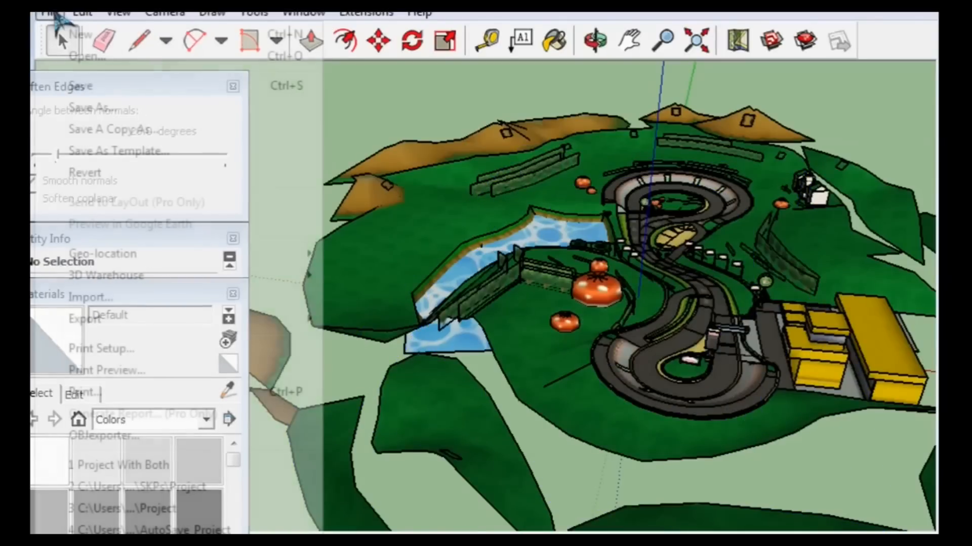
{"action": "left_click", "coordinate": [119, 108]}
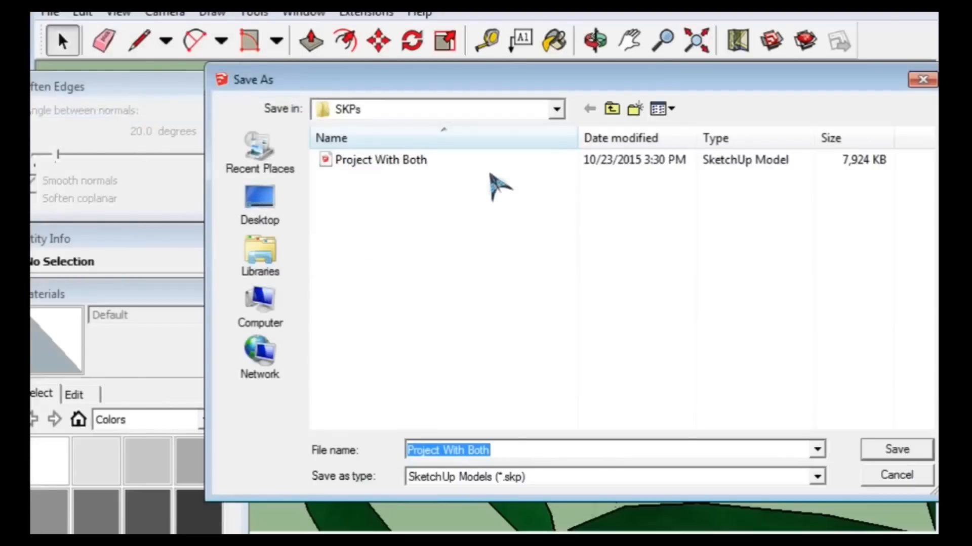
{"action": "left_click", "coordinate": [483, 450]}
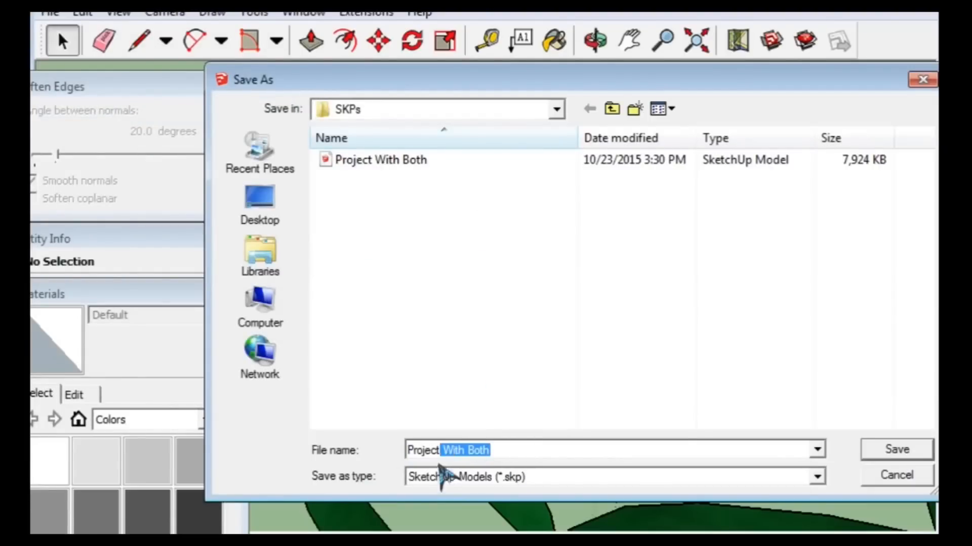
{"action": "key", "text": "BackSpace"}
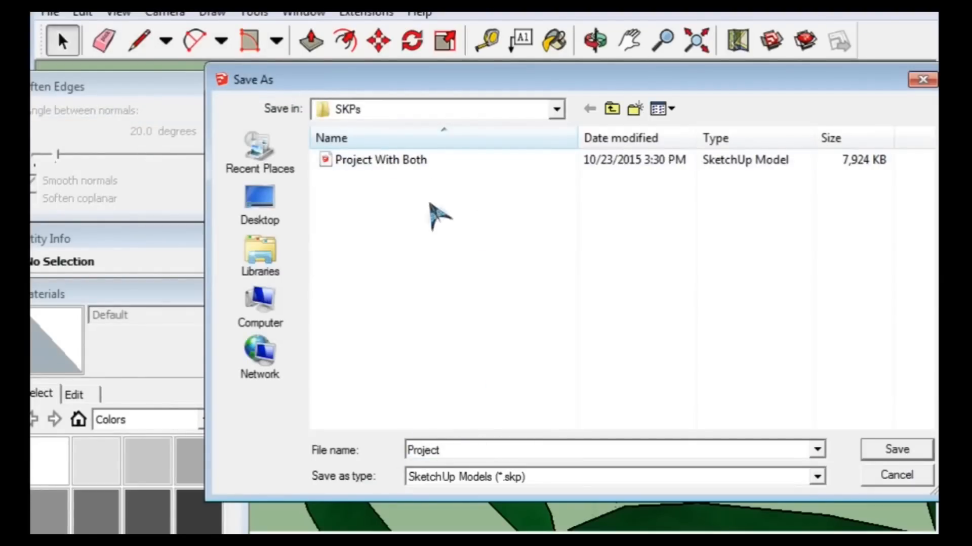
{"action": "left_click", "coordinate": [908, 452]}
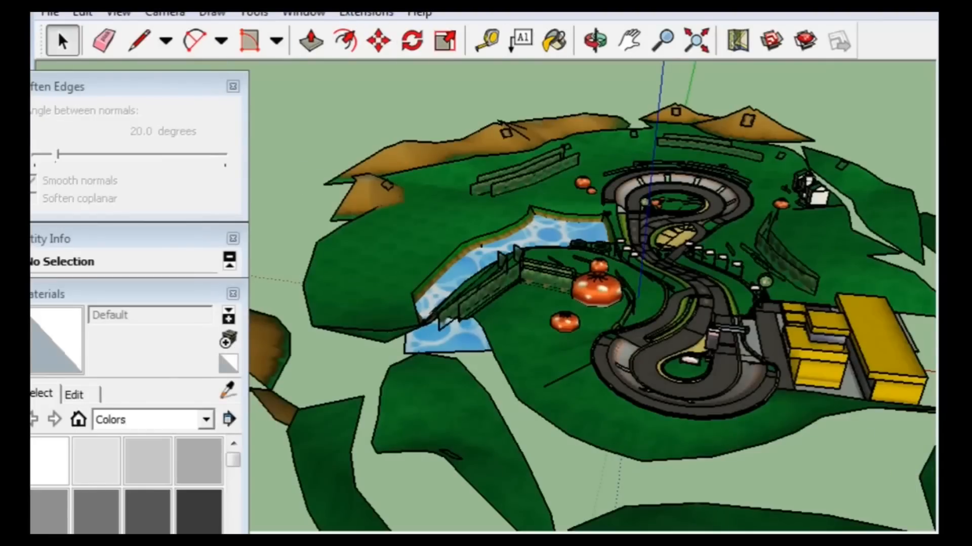
- Examine the Wii course's road up close and its complete layout from above
{"action": "scroll", "coordinate": [727, 289], "scroll_direction": "up", "scroll_amount": 12}
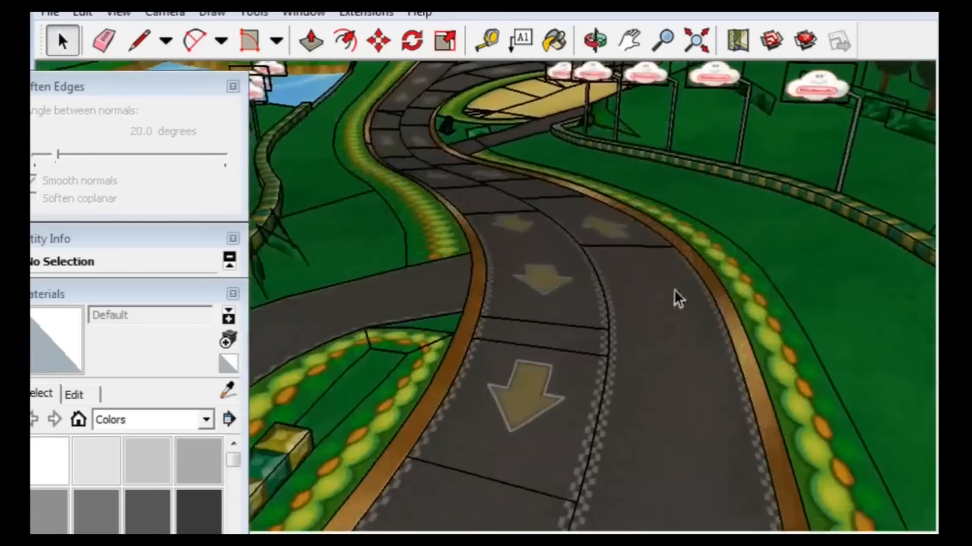
{"action": "middle_click_drag", "start_coordinate": [672, 293], "coordinate": [543, 291]}
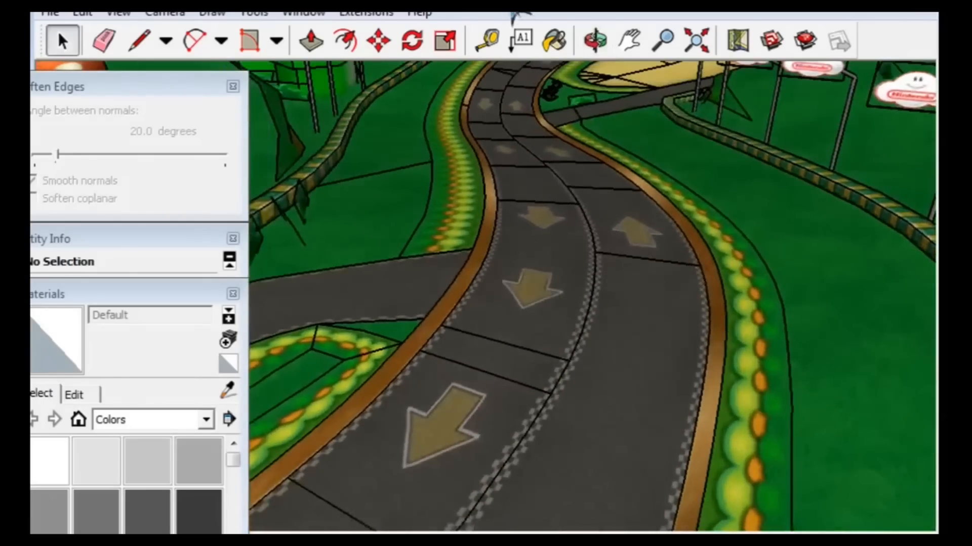
{"action": "left_click", "coordinate": [627, 281]}
{"action": "scroll", "coordinate": [628, 281], "scroll_direction": "down", "scroll_amount": 15}
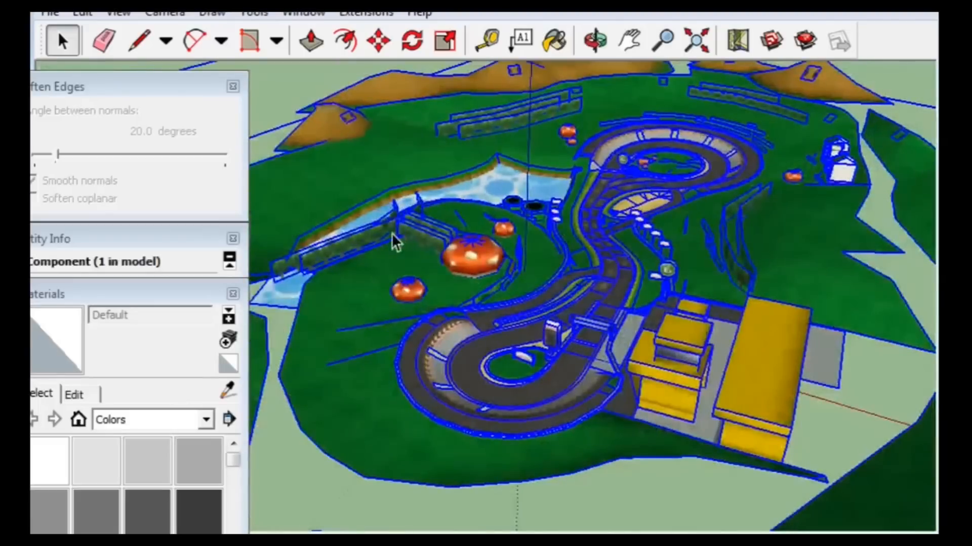
{"action": "scroll", "coordinate": [675, 249], "scroll_direction": "down", "scroll_amount": 10}
{"action": "middle_click_drag", "start_coordinate": [674, 249], "coordinate": [608, 251]}
{"action": "left_click", "coordinate": [475, 343]}
{"action": "mouse_move", "coordinate": [475, 343]}
{"action": "middle_mouse_down"}
{"action": "mouse_move", "coordinate": [462, 363]}
{"action": "mouse_move", "coordinate": [465, 349]}
{"action": "middle_mouse_up"}
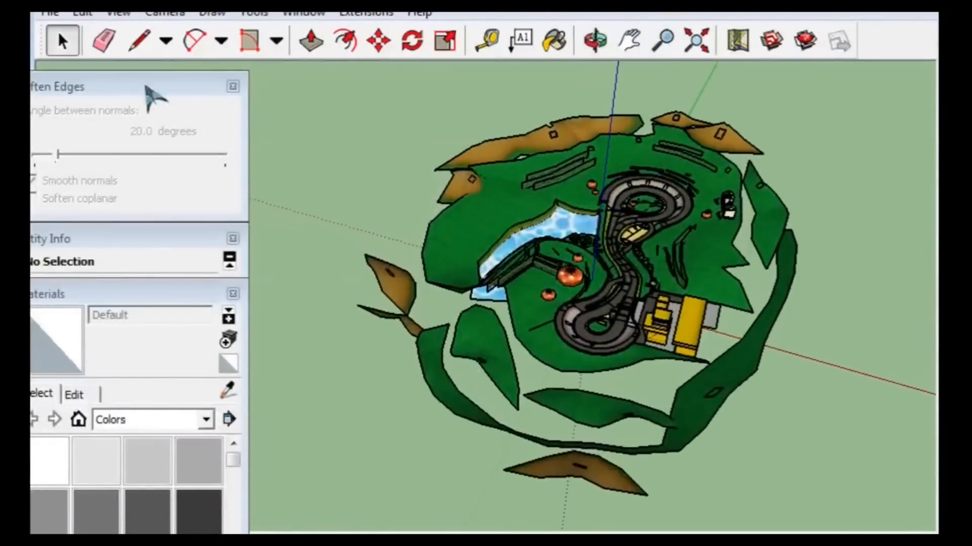
- Export the Wii course as the COLLADA file Project into a new folder named 0.0.1 inside GCN Luigi Circuit
{"action": "left_click", "coordinate": [51, 14]}
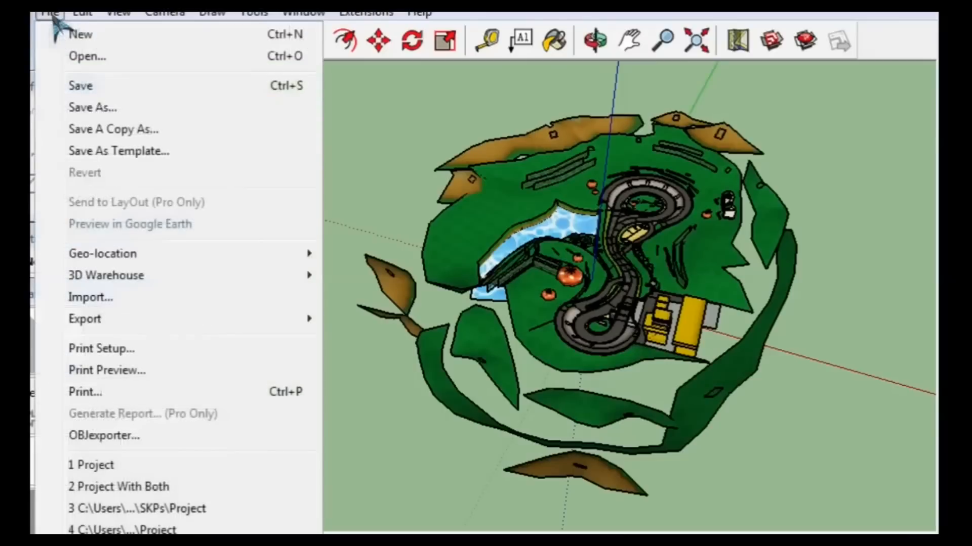
{"action": "mouse_move", "coordinate": [255, 320]}
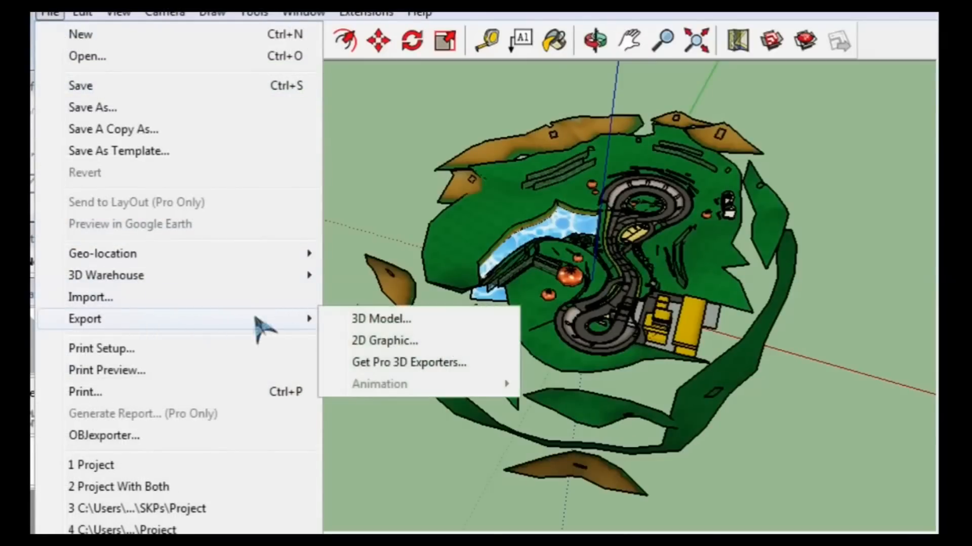
{"action": "left_click", "coordinate": [354, 319]}
{"action": "left_click", "coordinate": [501, 114]}
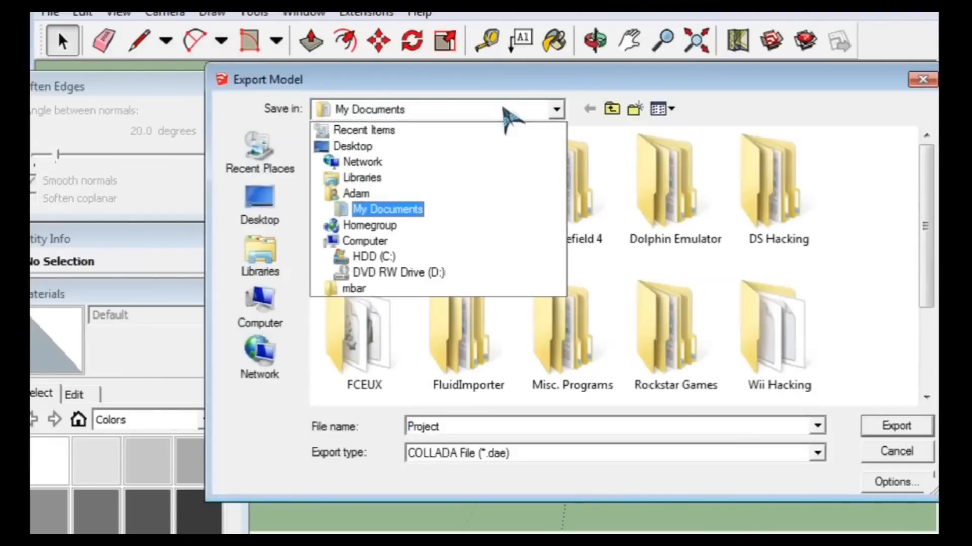
{"action": "left_click", "coordinate": [349, 191]}
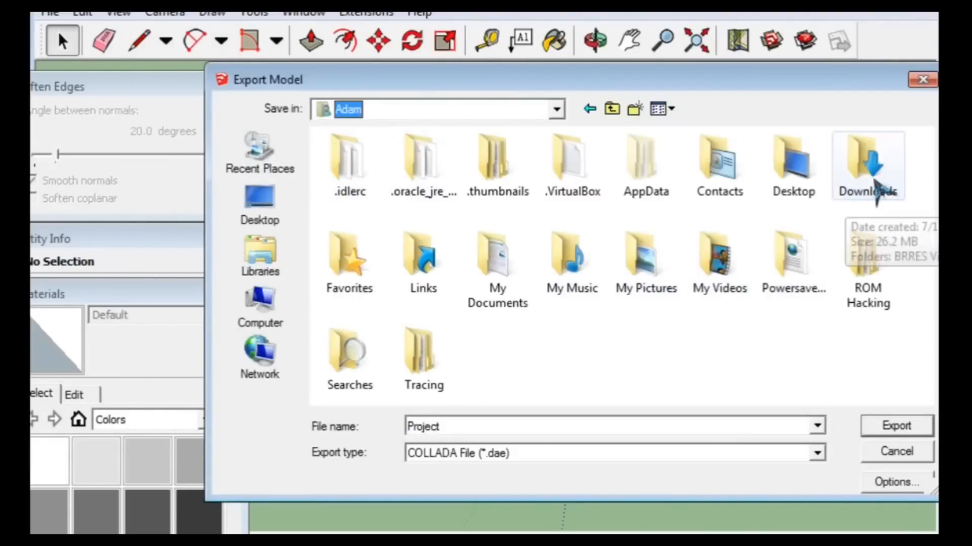
{"action": "double_click", "coordinate": [868, 154]}
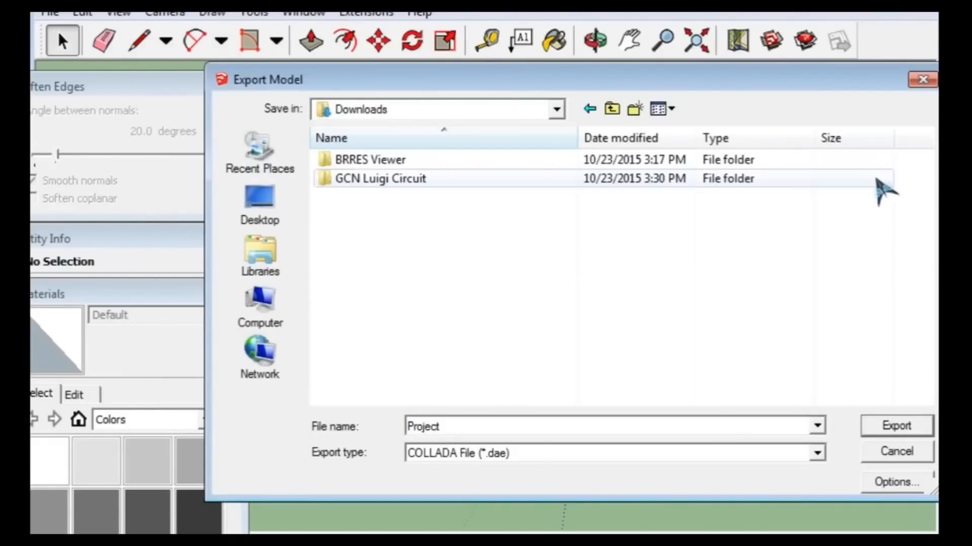
{"action": "double_click", "coordinate": [427, 180]}
{"action": "left_click", "coordinate": [633, 109]}
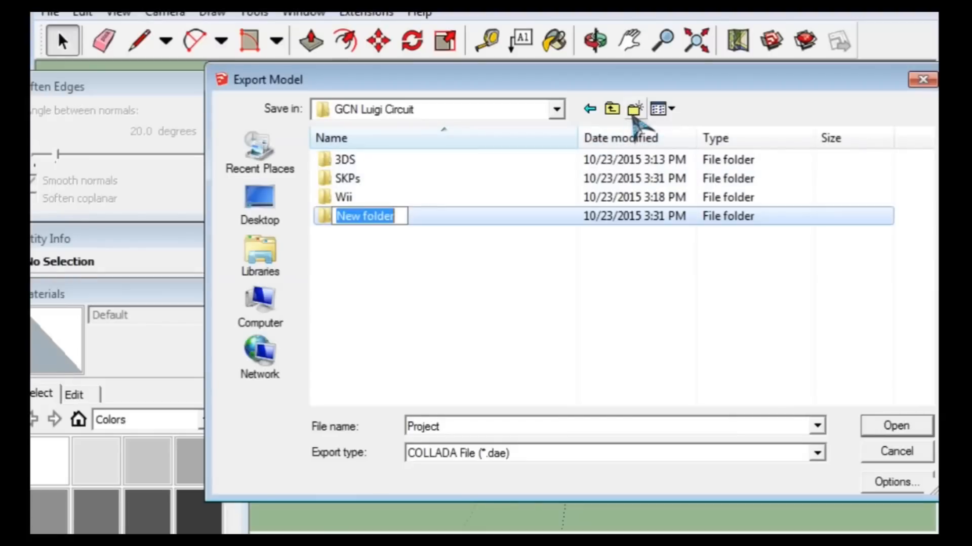
{"action": "type", "text": "v0"}
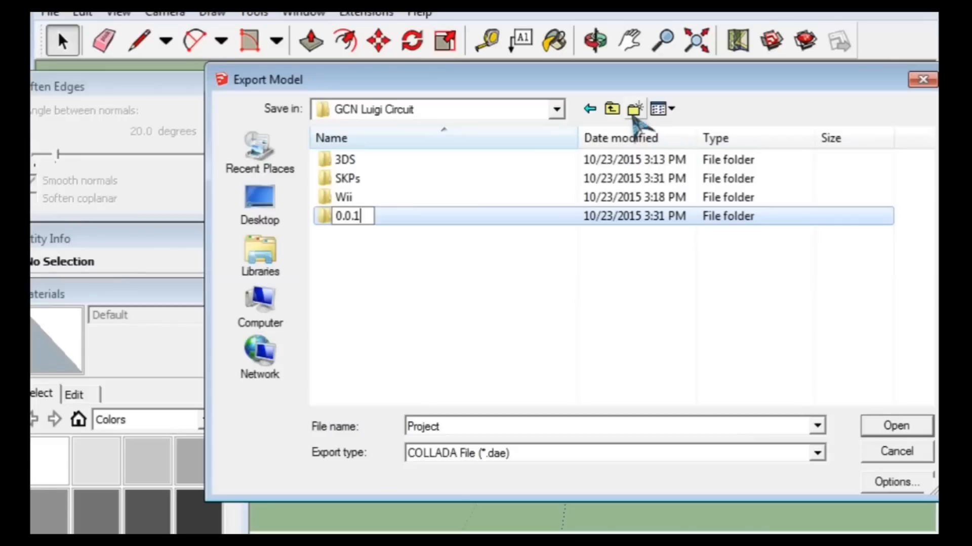
{"action": "key", "text": "Return"}
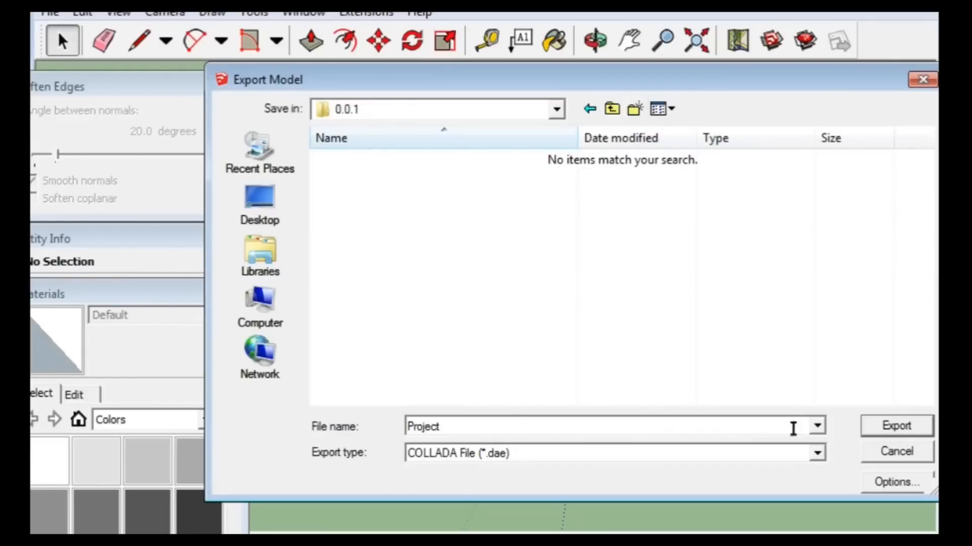
{"action": "left_click", "coordinate": [894, 426]}
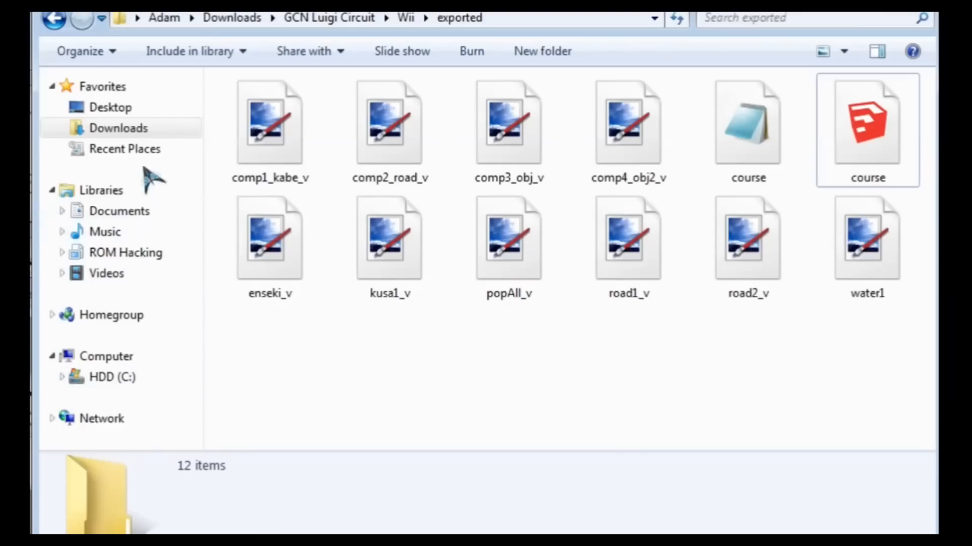
- Switch to Windows Explorer, check the BRRES Viewer and GCN Luigi Circuit folders in Downloads, and delete the BRRES Viewer folder
{"action": "left_click", "coordinate": [183, 130]}
{"action": "double_click", "coordinate": [248, 152]}
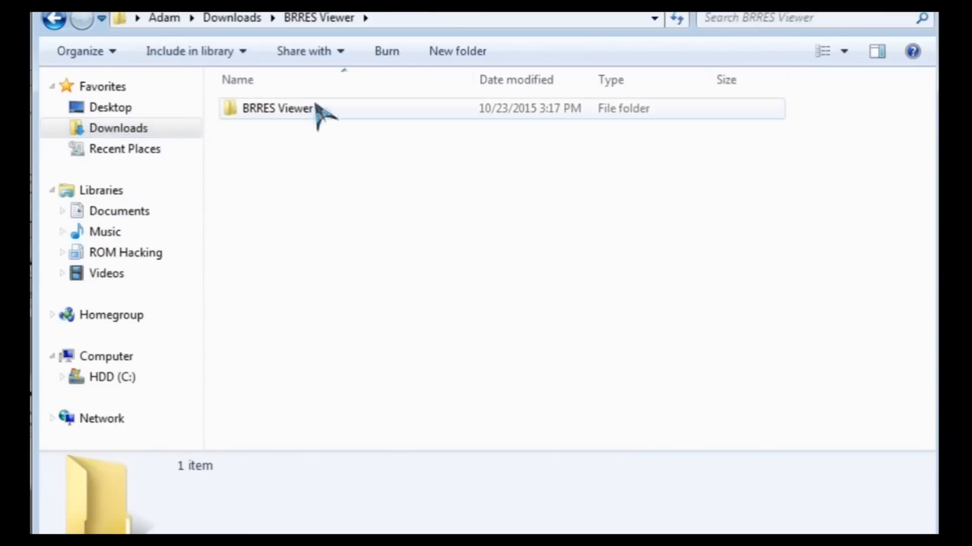
{"action": "left_click", "coordinate": [158, 130]}
{"action": "left_click", "coordinate": [334, 159]}
{"action": "double_click", "coordinate": [335, 161]}
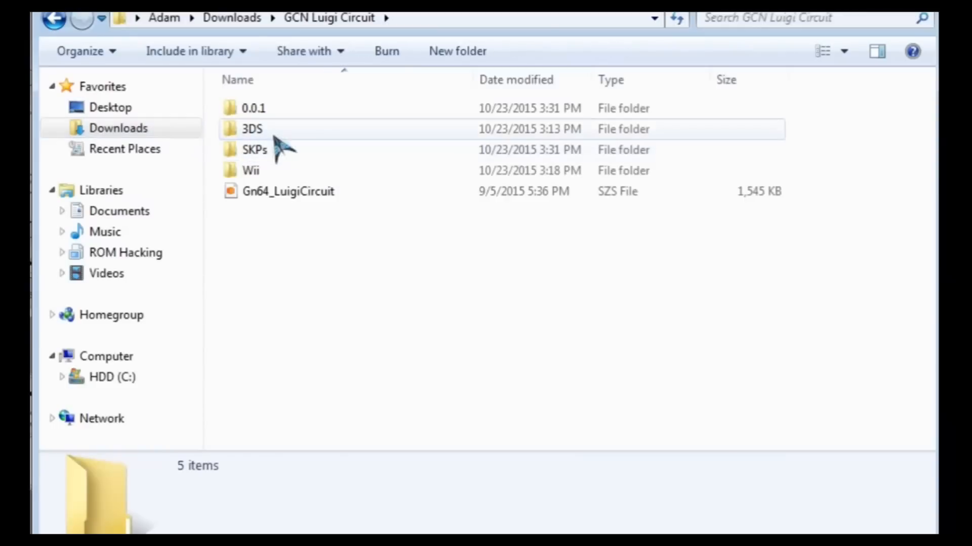
{"action": "left_click", "coordinate": [192, 129]}
{"action": "left_click", "coordinate": [293, 152]}
{"action": "right_click", "coordinate": [298, 149]}
{"action": "left_click", "coordinate": [347, 476]}
{"action": "left_click", "coordinate": [767, 405]}
{"action": "left_click", "coordinate": [167, 107]}
{"action": "left_click", "coordinate": [156, 132]}
- Examine the exported Project.dae and its Project texture folder inside the 0.0.1 folder of GCN Luigi Circuit
{"action": "double_click", "coordinate": [297, 144]}
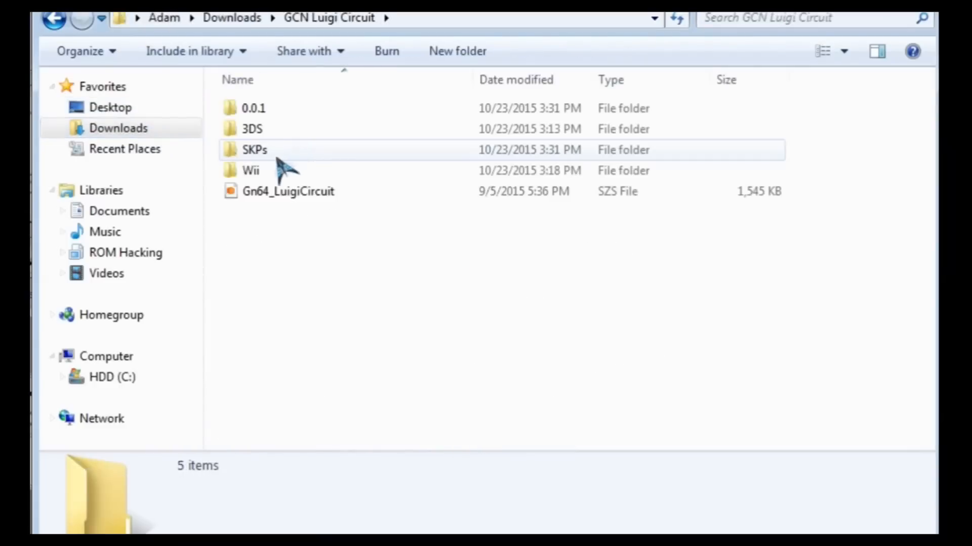
{"action": "double_click", "coordinate": [288, 113]}
{"action": "left_click", "coordinate": [292, 129]}
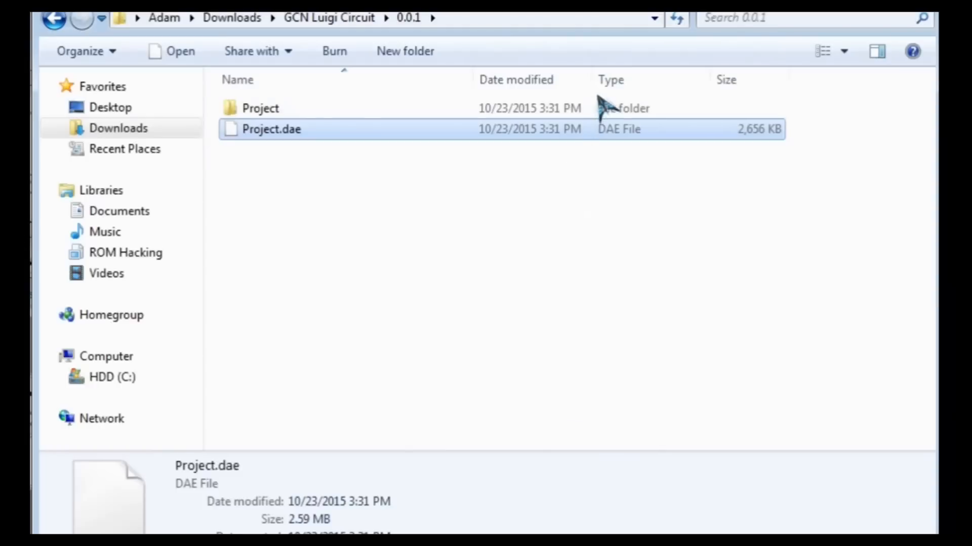
{"action": "double_click", "coordinate": [561, 115]}
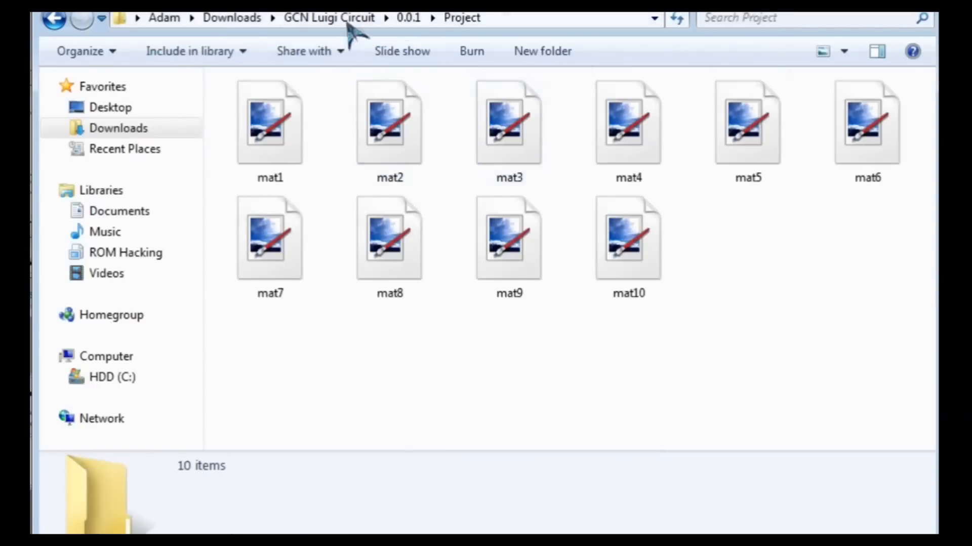
{"action": "left_click", "coordinate": [410, 17]}
- Switch to Chrome, open the bookmarked Online 3D Converter site and widen the browser window
{"action": "left_click", "coordinate": [364, 234]}
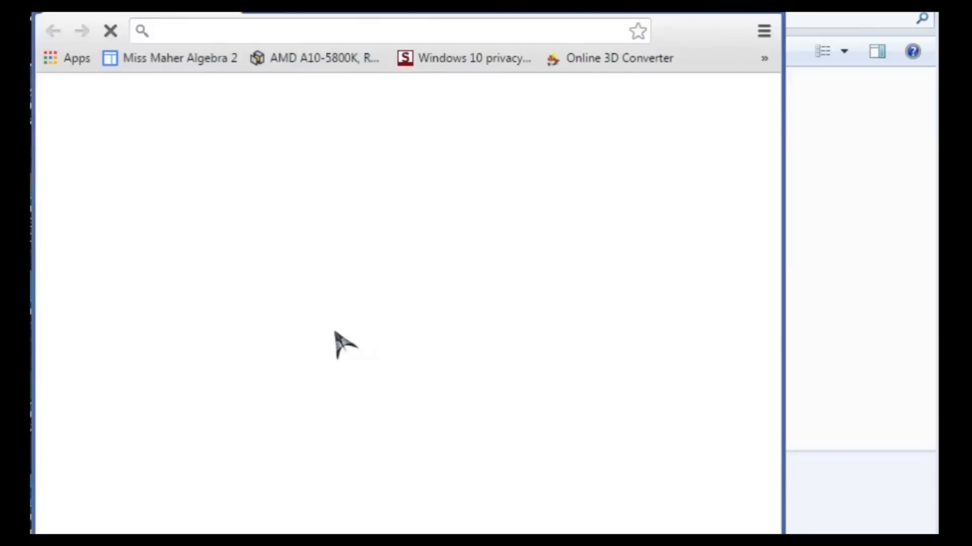
{"action": "left_click", "coordinate": [574, 64]}
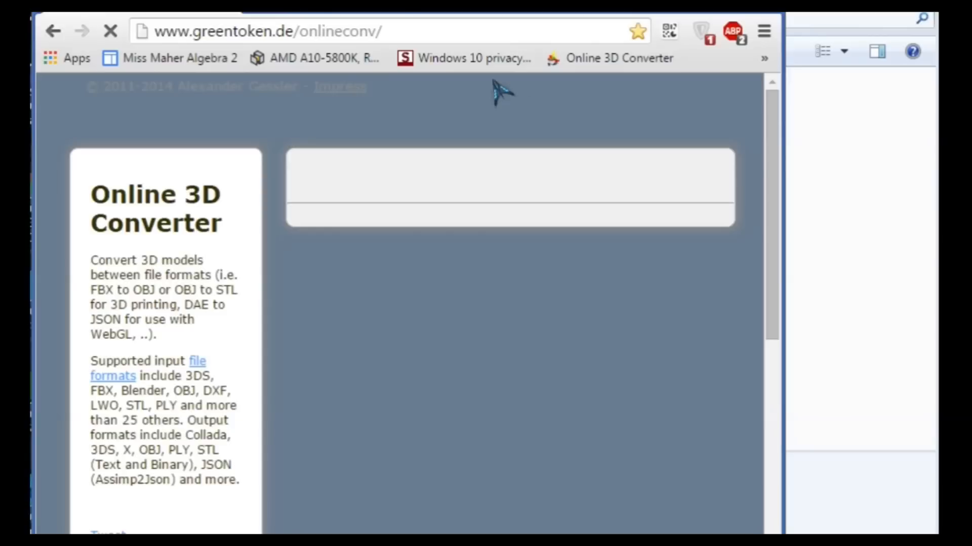
{"action": "left_click_drag", "start_coordinate": [786, 156], "coordinate": [937, 172]}
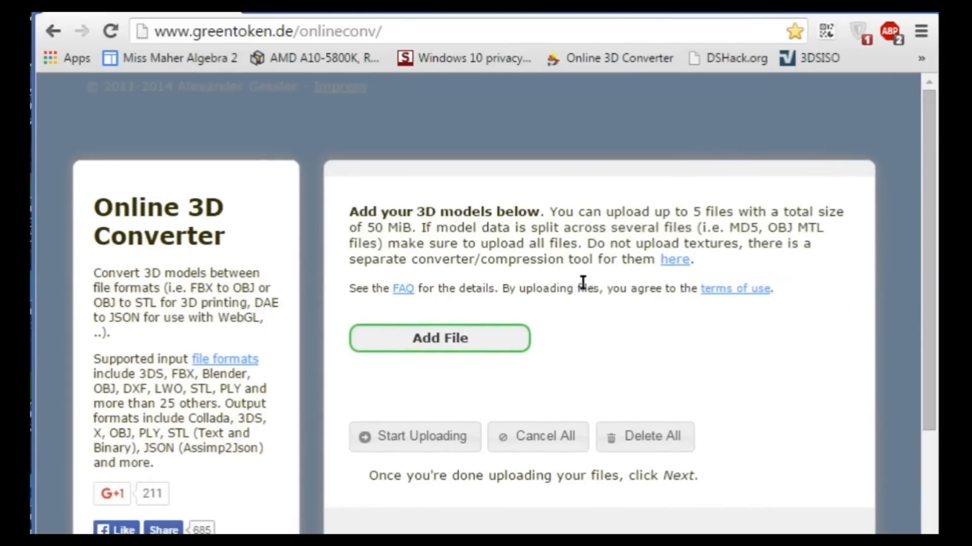
- Add Project.dae from the 0.0.1 folder of GCN Luigi Circuit to the converter and upload it
{"action": "left_click", "coordinate": [470, 338]}
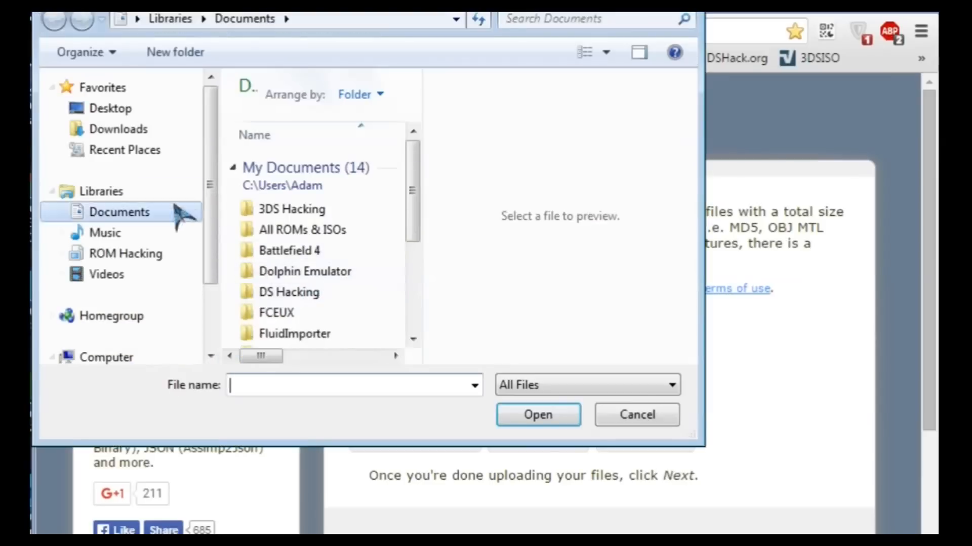
{"action": "left_click", "coordinate": [152, 131]}
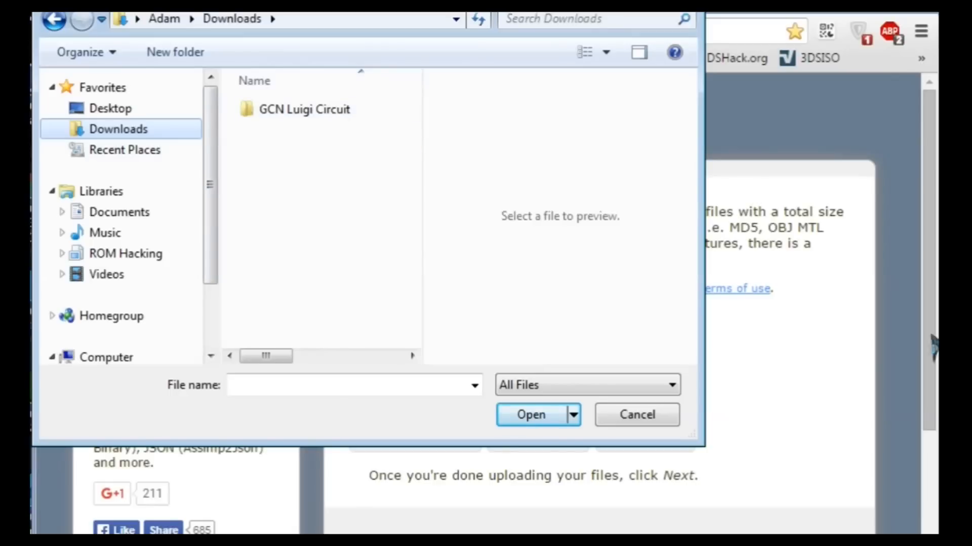
{"action": "double_click", "coordinate": [377, 116]}
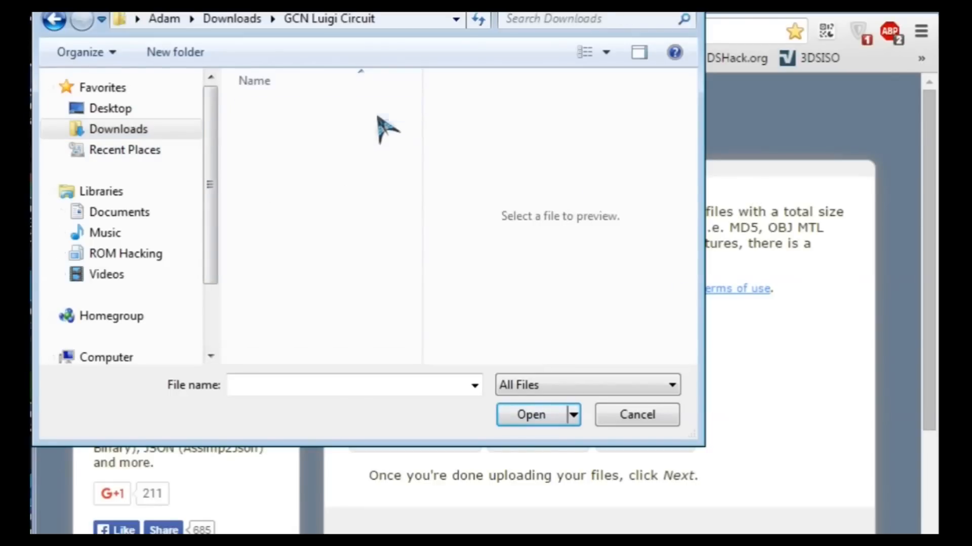
{"action": "double_click", "coordinate": [333, 112]}
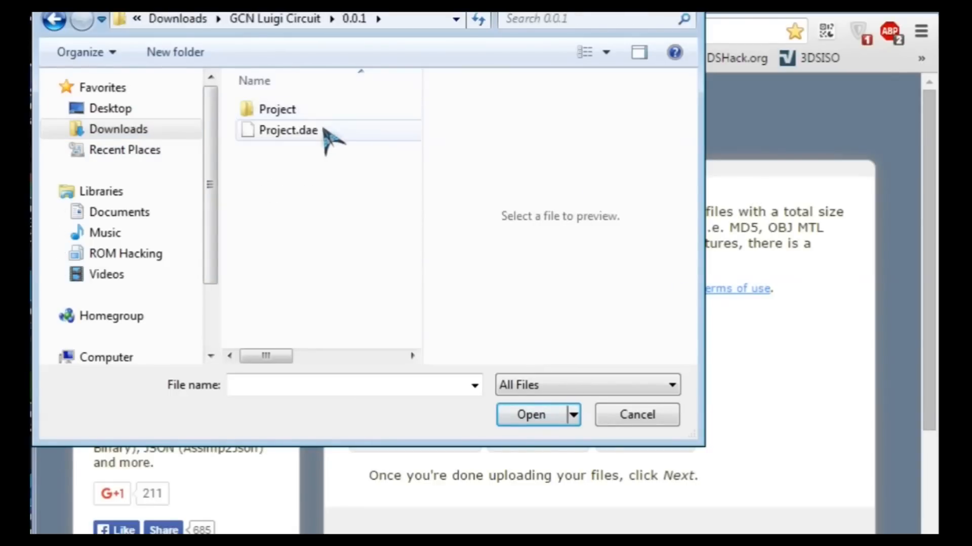
{"action": "double_click", "coordinate": [329, 129]}
{"action": "left_click", "coordinate": [451, 486]}
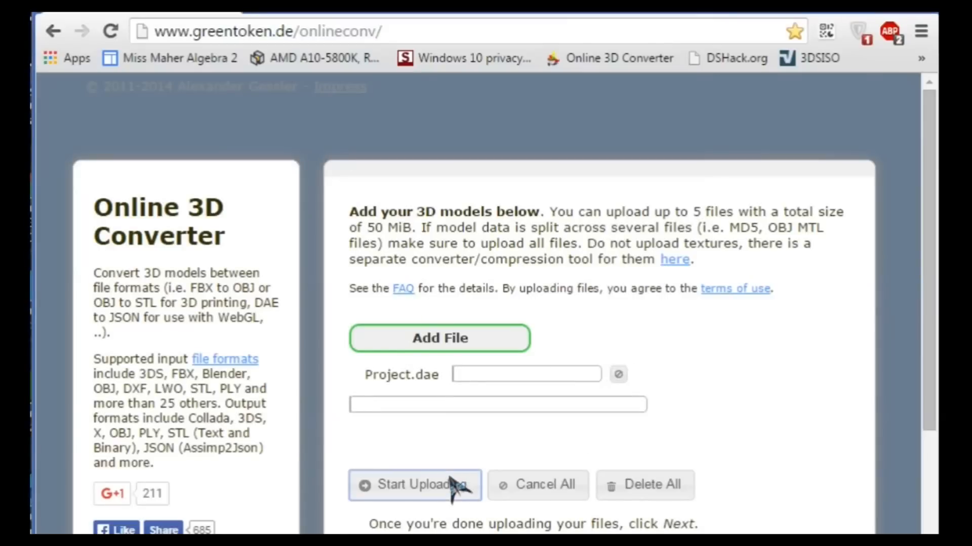
- Convert the uploaded Project.dae to the obj format and download the resulting Project.obj
{"action": "scroll", "coordinate": [930, 374], "scroll_direction": "down", "scroll_amount": 2}
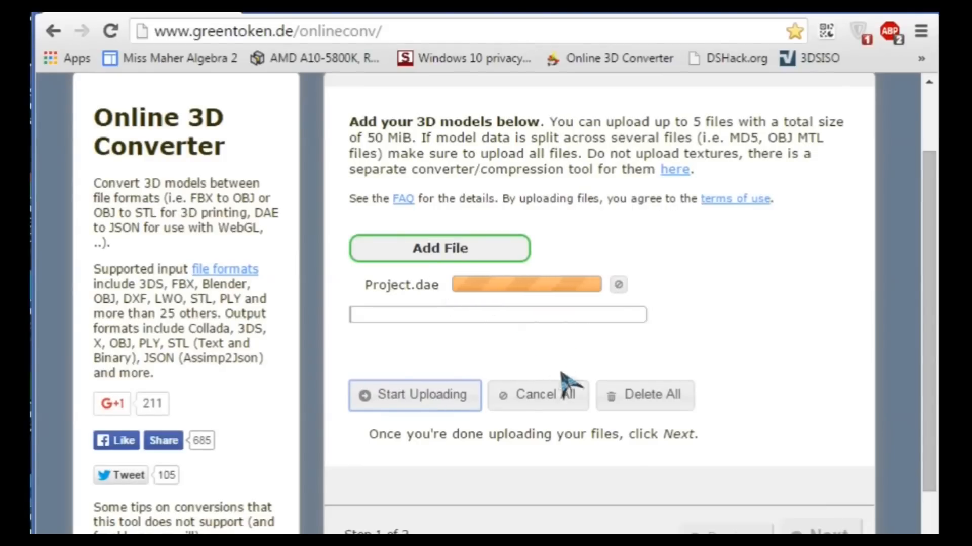
{"action": "left_click", "coordinate": [820, 526]}
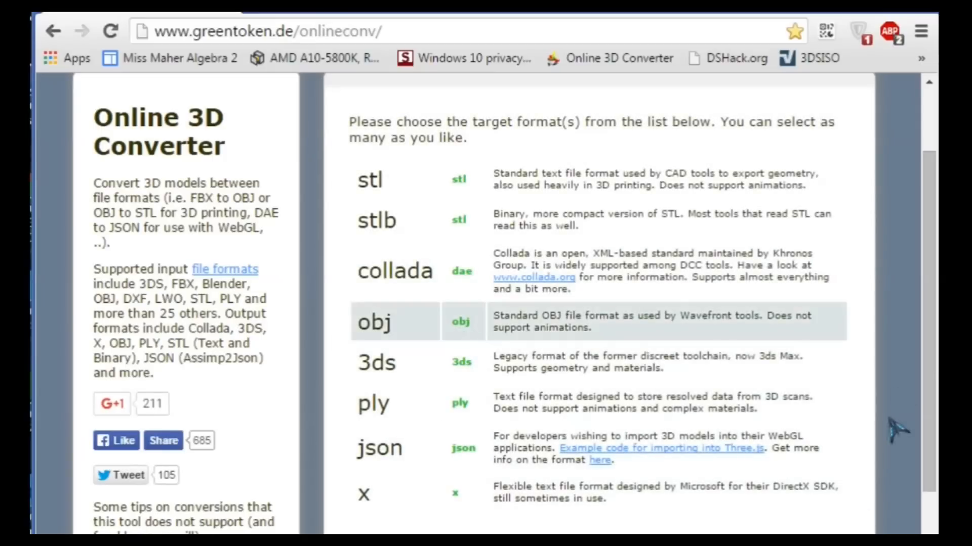
{"action": "scroll", "coordinate": [872, 493], "scroll_direction": "down", "scroll_amount": 2}
{"action": "left_click", "coordinate": [841, 512]}
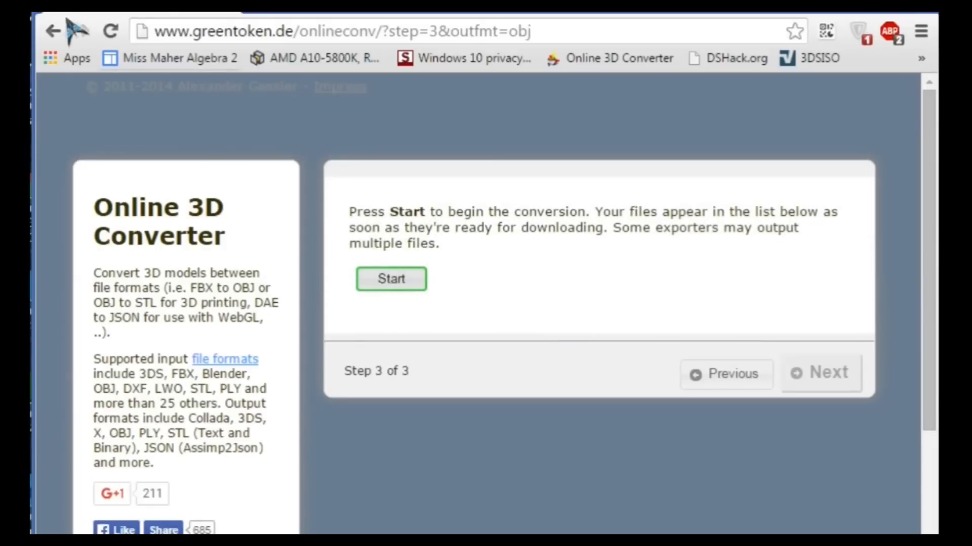
{"action": "left_click", "coordinate": [400, 282]}
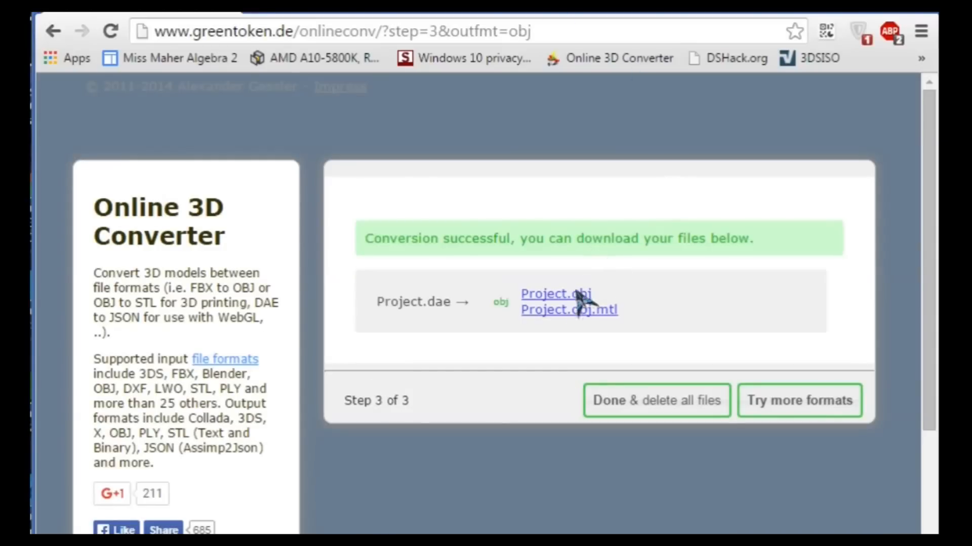
{"action": "left_click", "coordinate": [573, 298]}
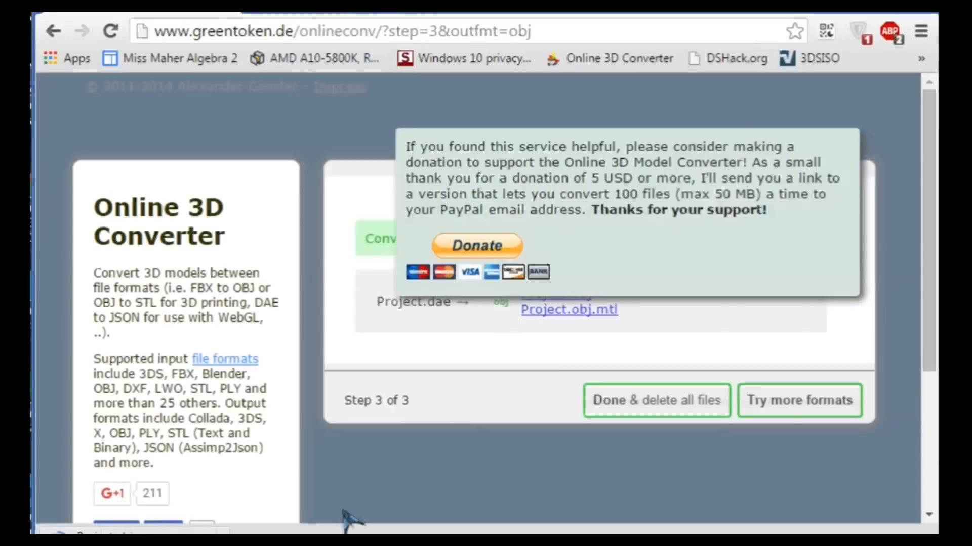
- Download the converted Project.obj.mtl file from the converter's results
{"action": "left_click", "coordinate": [575, 311]}
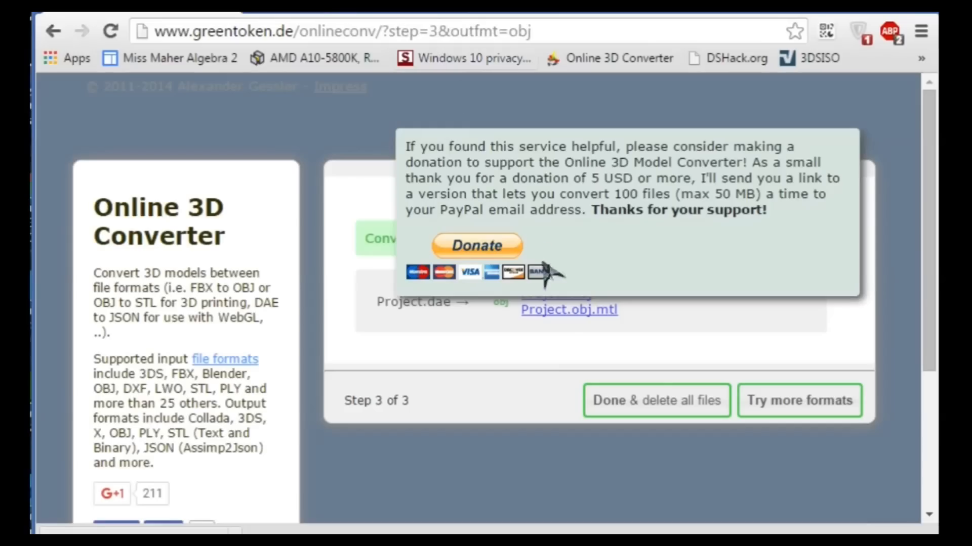
{"action": "left_click", "coordinate": [566, 314]}
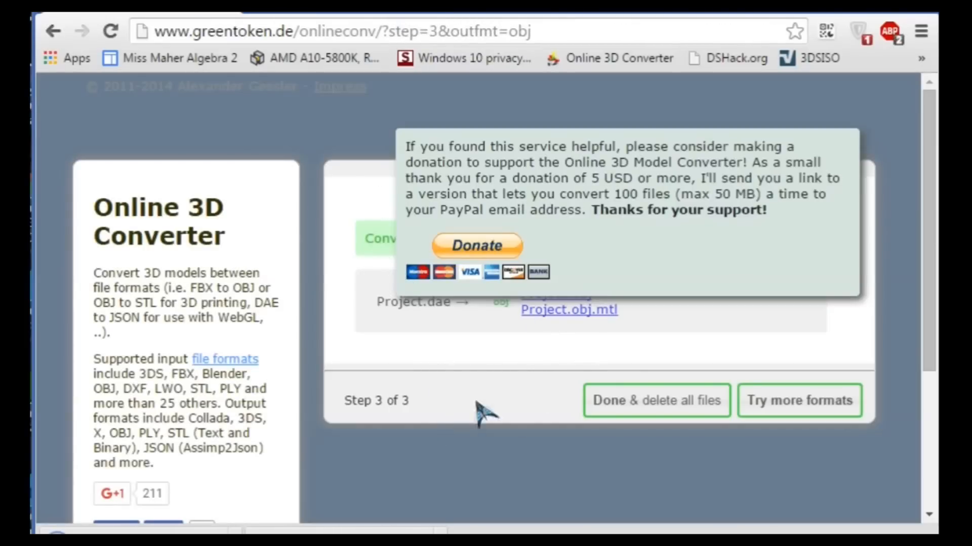
{"action": "mouse_move", "coordinate": [932, 326]}
{"action": "left_mouse_down"}
{"action": "mouse_move", "coordinate": [934, 372]}
{"action": "mouse_move", "coordinate": [935, 329]}
{"action": "left_mouse_up"}
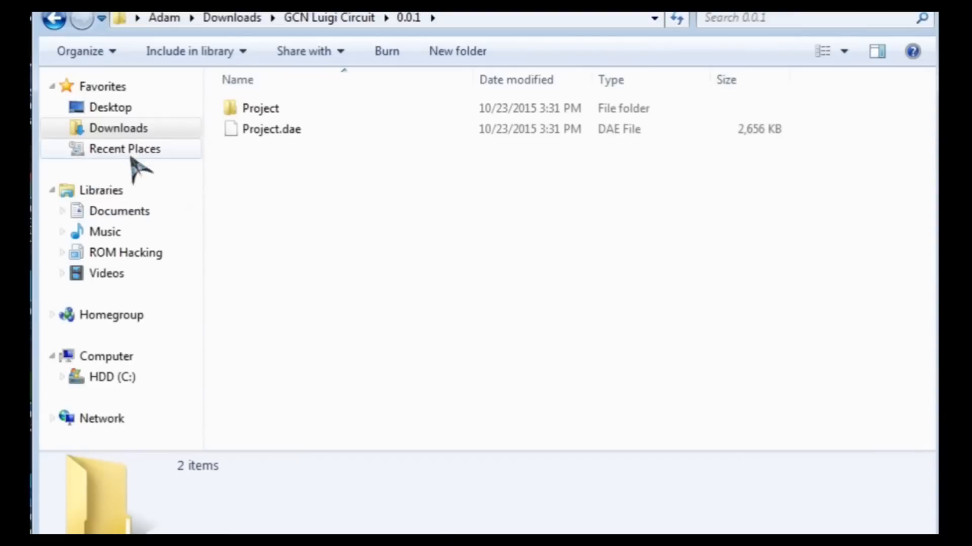
- Switch to Windows Explorer, open the Downloads folder and check the file details of the two downloaded Project files
{"action": "left_click", "coordinate": [167, 126]}
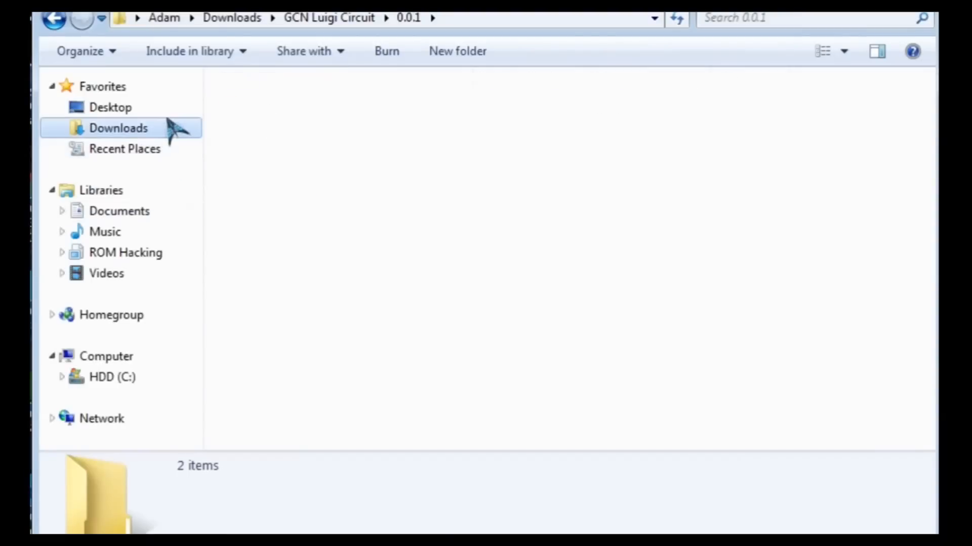
{"action": "left_click", "coordinate": [553, 210]}
{"action": "left_click", "coordinate": [386, 152]}
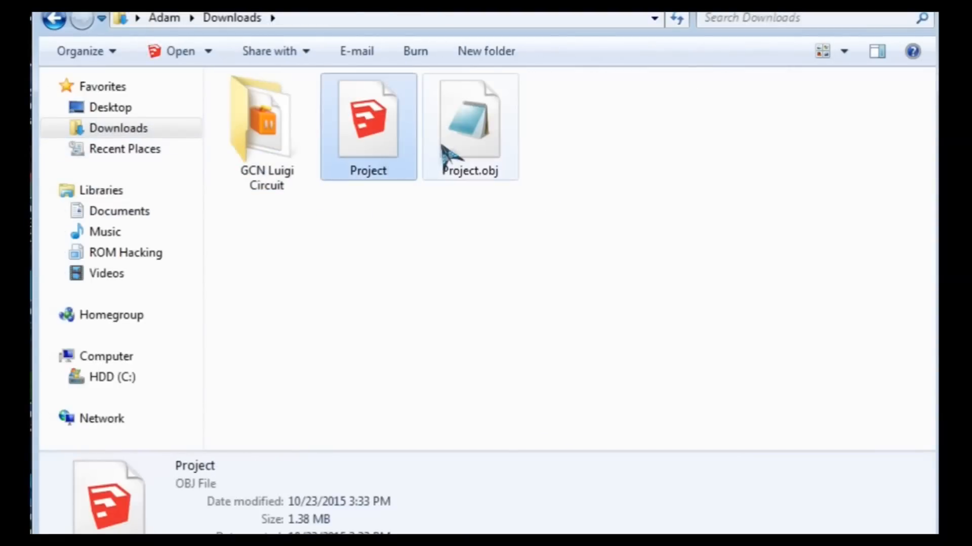
{"action": "left_click", "coordinate": [445, 153]}
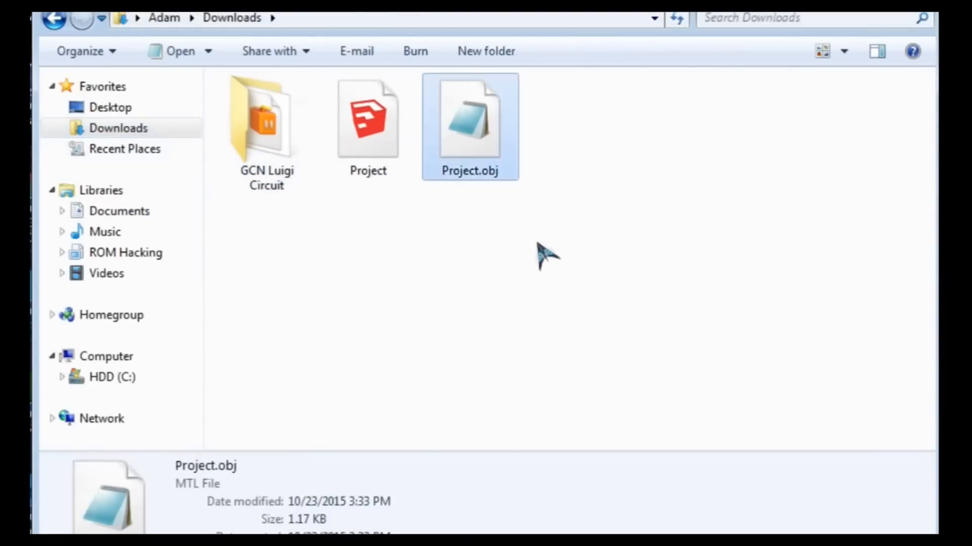
{"action": "left_click", "coordinate": [540, 250]}
{"action": "key", "text": "Left"}
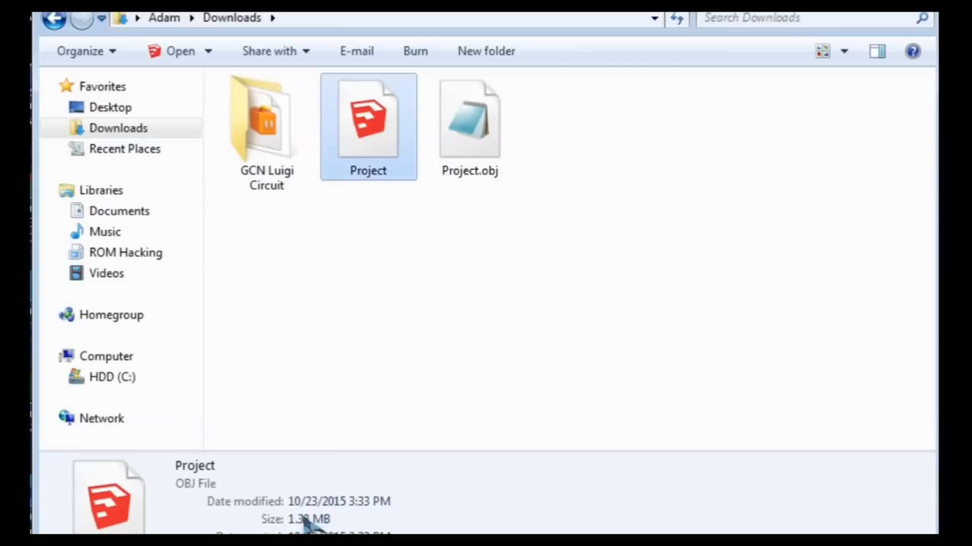
- Move the downloaded Project OBJ and MTL files from Downloads into the 0.0.1 folder inside GCN Luigi Circuit
{"action": "left_click", "coordinate": [124, 133]}
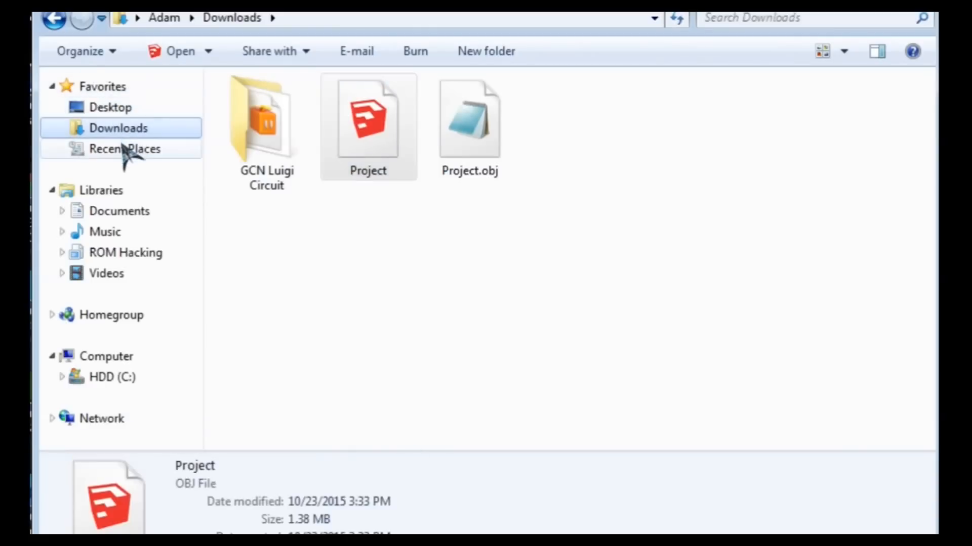
{"action": "left_click_drag", "start_coordinate": [483, 226], "coordinate": [375, 147]}
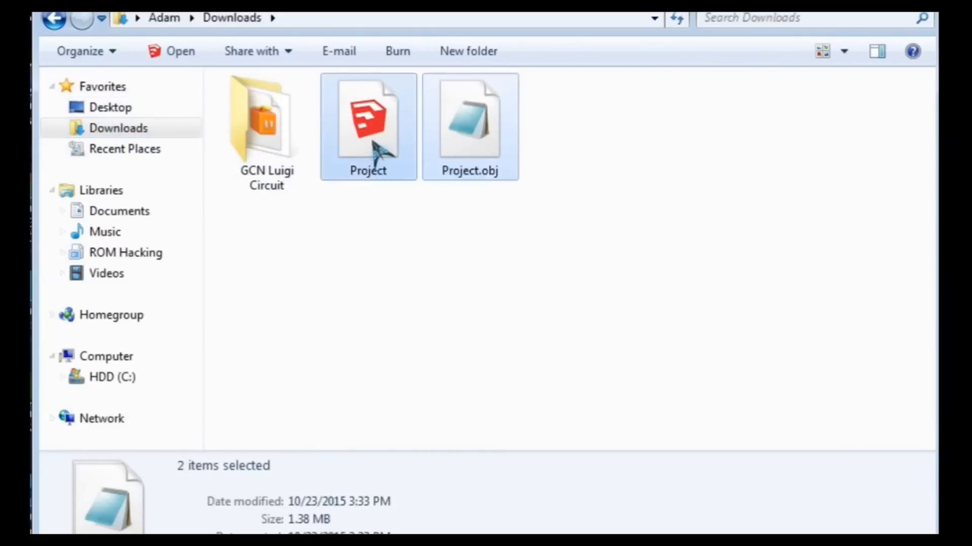
{"action": "right_click", "coordinate": [375, 146]}
{"action": "left_click", "coordinate": [445, 290]}
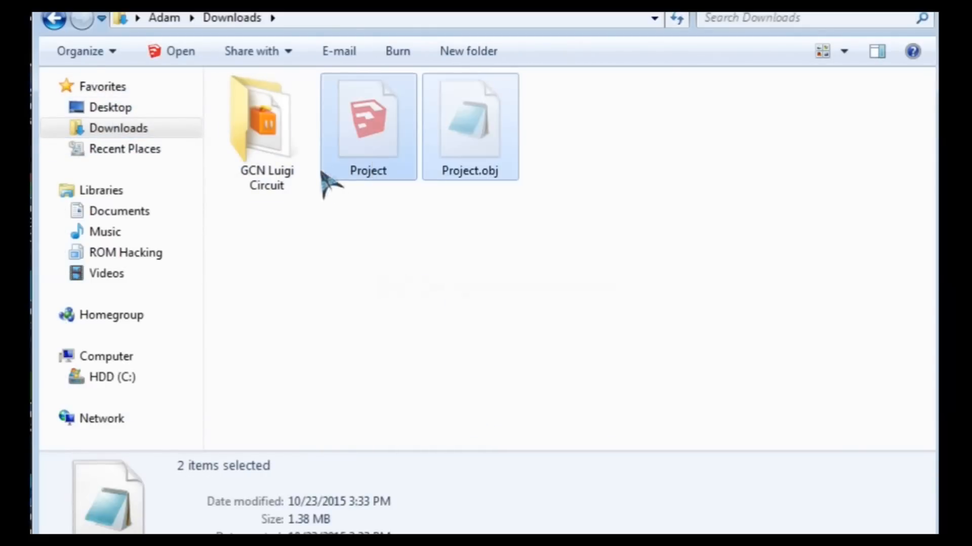
{"action": "left_click", "coordinate": [304, 152]}
{"action": "double_click", "coordinate": [304, 152]}
{"action": "left_click", "coordinate": [357, 124]}
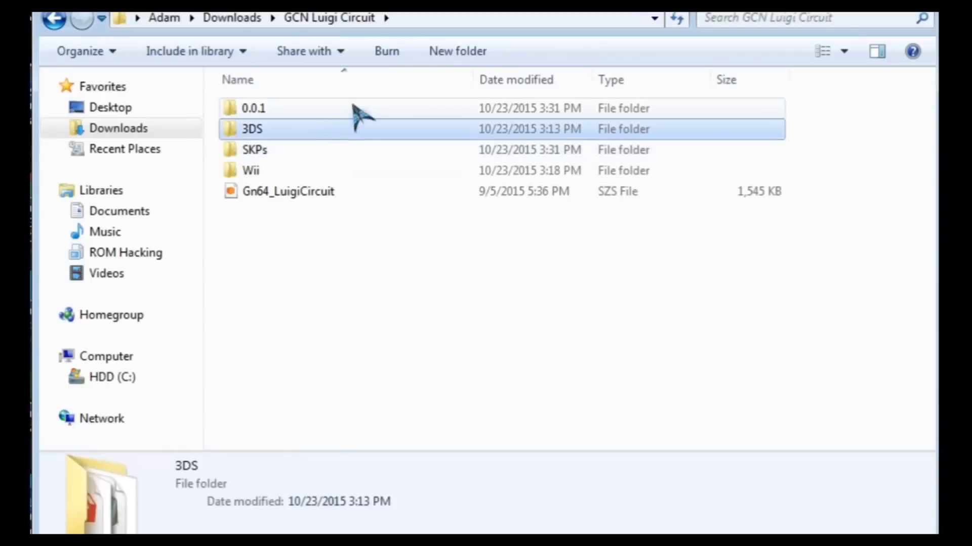
{"action": "double_click", "coordinate": [354, 107]}
{"action": "key", "text": "ctrl+v"}
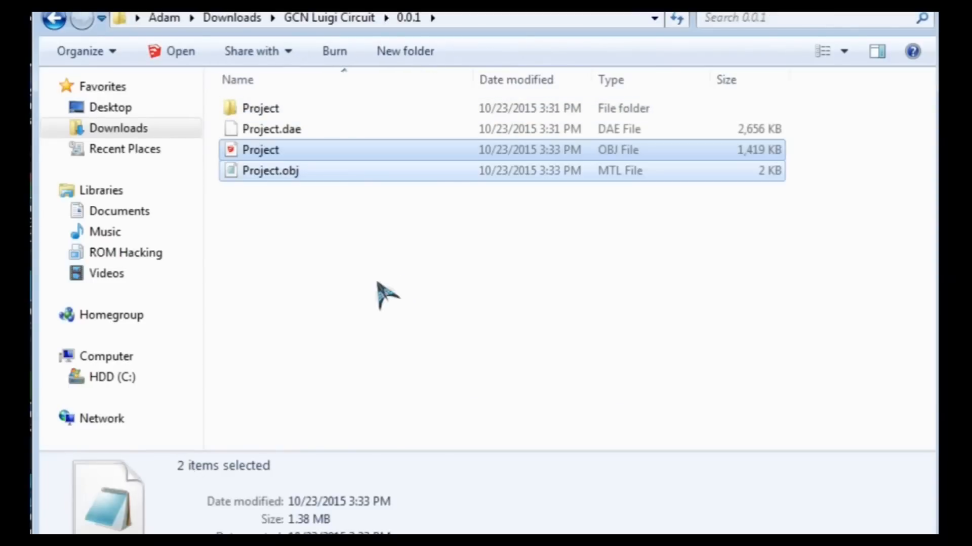
{"action": "left_click", "coordinate": [388, 275]}
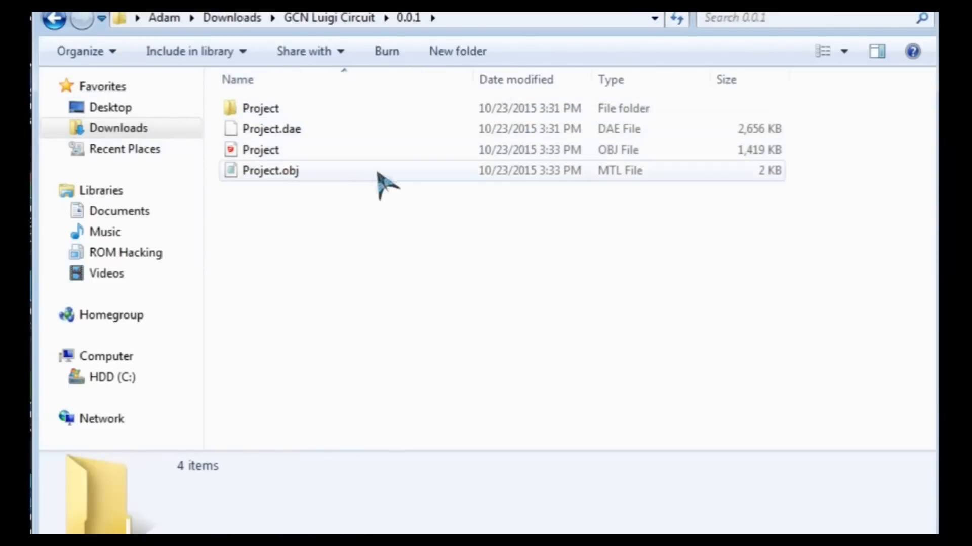
- Examine the moved OBJ and MTL files and the contents of the Project subfolder, and return to the 0.0.1 folder
{"action": "left_click", "coordinate": [411, 152]}
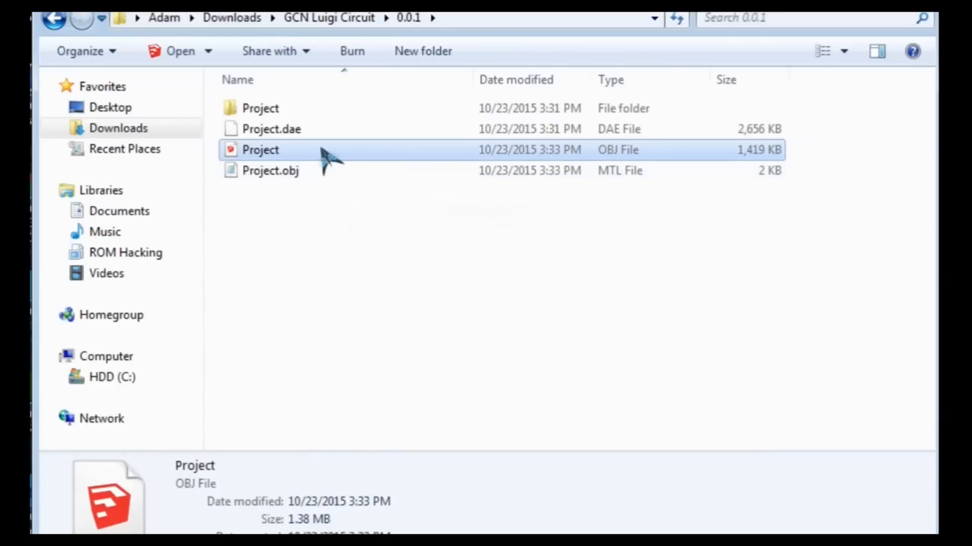
{"action": "left_click", "coordinate": [305, 171]}
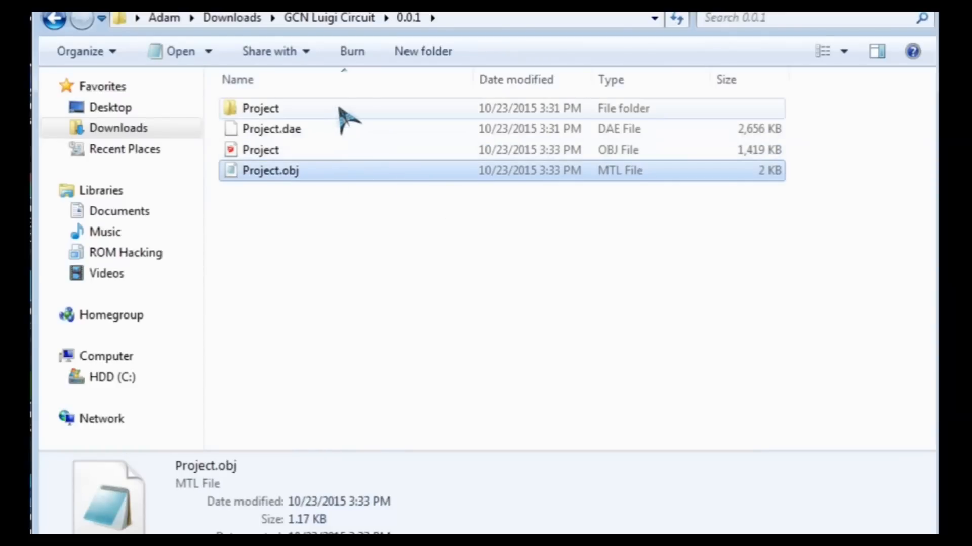
{"action": "double_click", "coordinate": [341, 117]}
{"action": "left_click_drag", "start_coordinate": [286, 337], "coordinate": [184, 130]}
{"action": "left_click", "coordinate": [185, 130]}
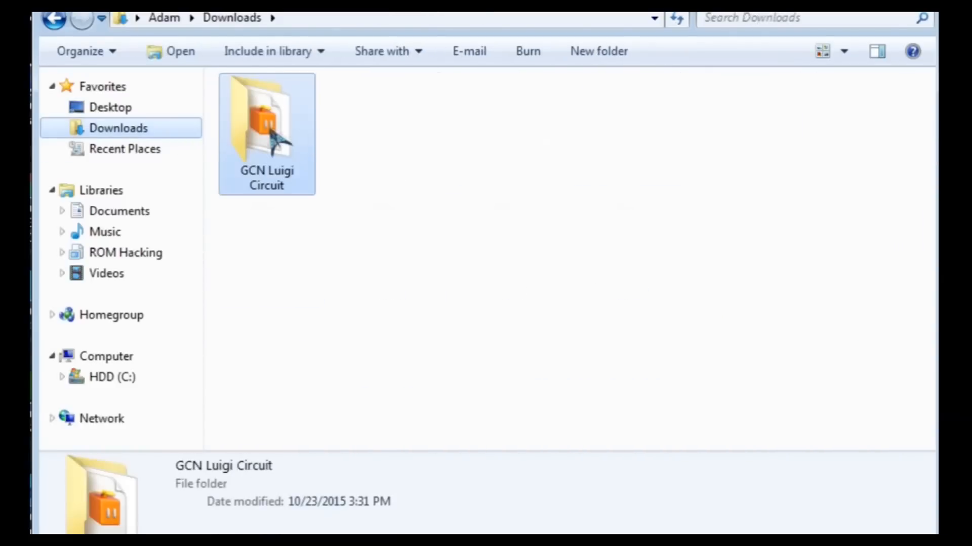
{"action": "double_click", "coordinate": [277, 142]}
{"action": "double_click", "coordinate": [296, 111]}
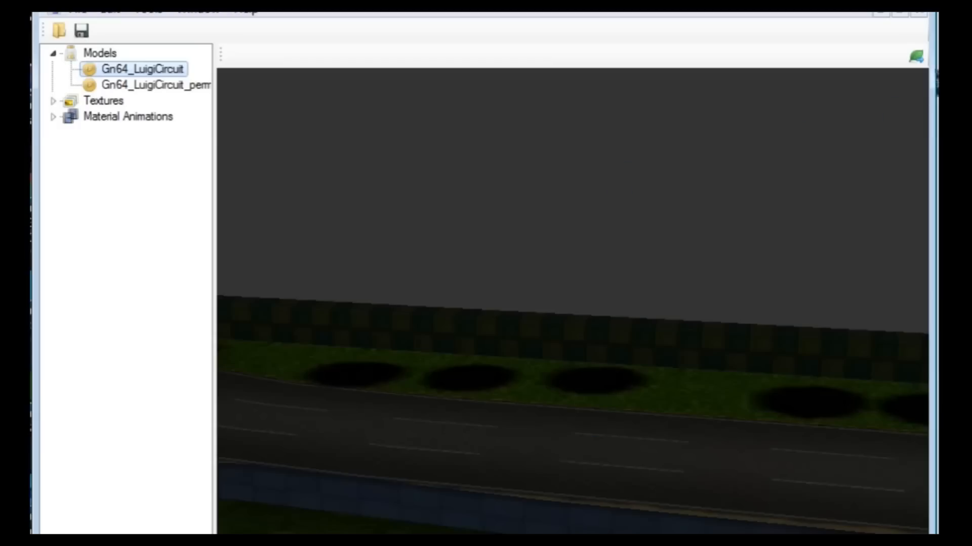
- Switch to Every File Explorer, close the open Gn64_LuigiCircuit windows and start a new CTR Graphics (CGFX) from a file
{"action": "left_click", "coordinate": [919, 12]}
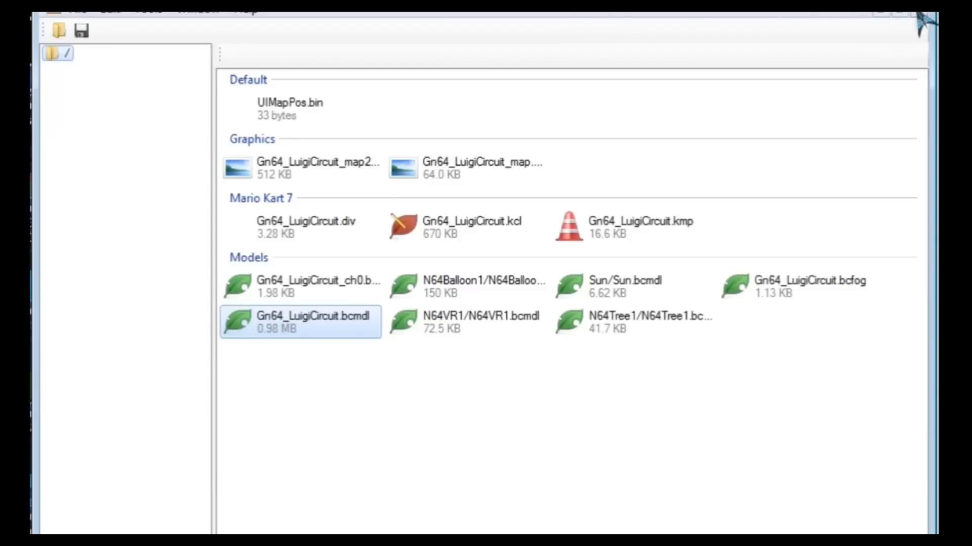
{"action": "left_click", "coordinate": [918, 14]}
{"action": "left_click", "coordinate": [51, 11]}
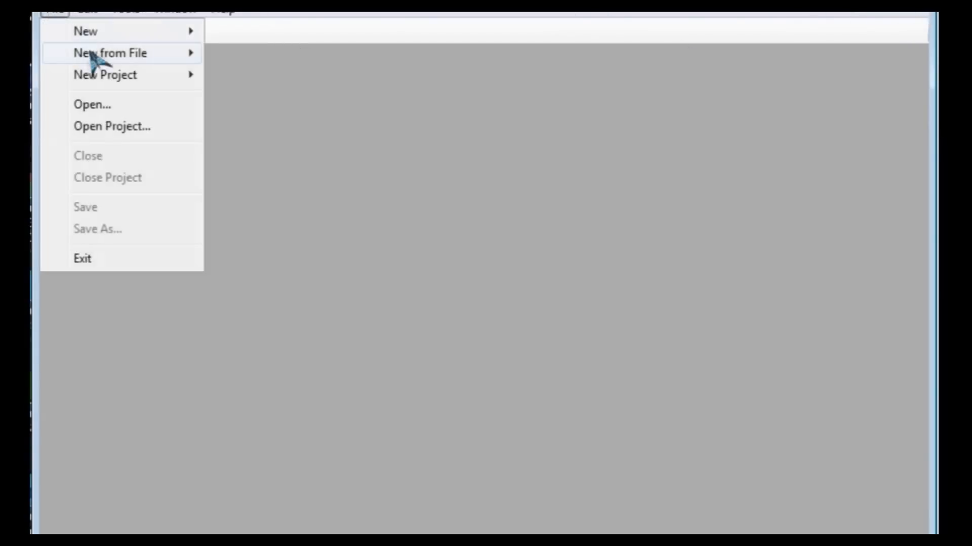
{"action": "mouse_move", "coordinate": [111, 53]}
{"action": "mouse_move", "coordinate": [296, 54]}
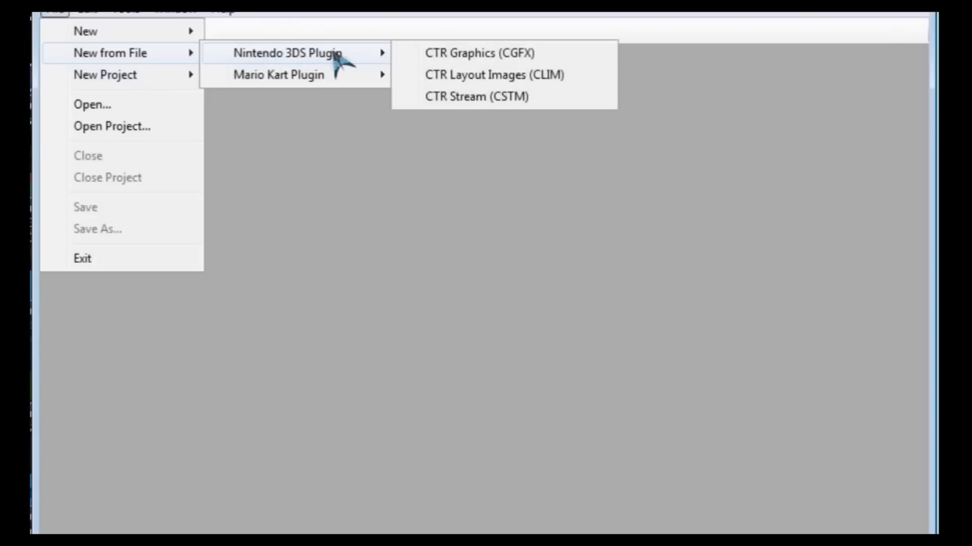
{"action": "left_click", "coordinate": [429, 55]}
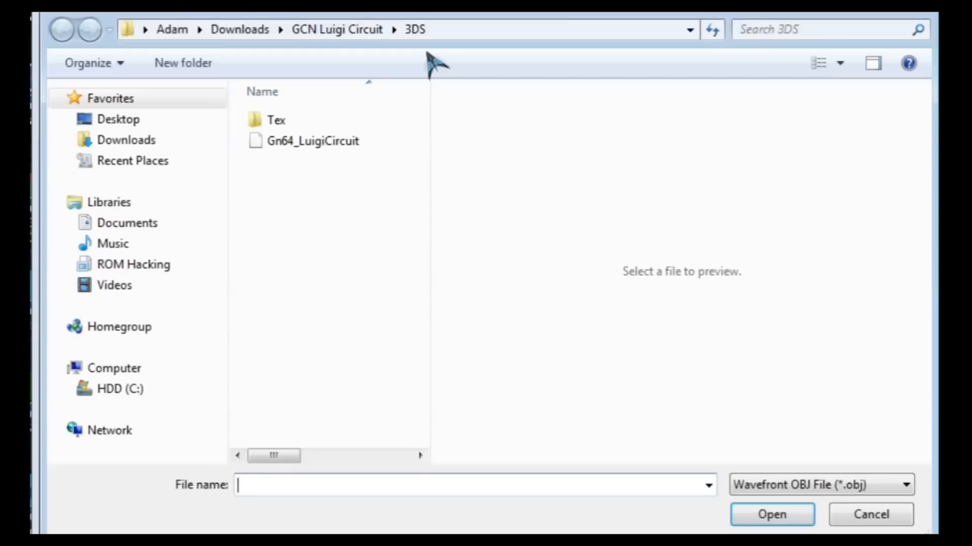
- Choose the Project OBJ file in GCN Luigi Circuit's 0.0.1 folder as the source model
{"action": "left_click", "coordinate": [168, 142]}
{"action": "double_click", "coordinate": [266, 129]}
{"action": "left_click", "coordinate": [277, 123]}
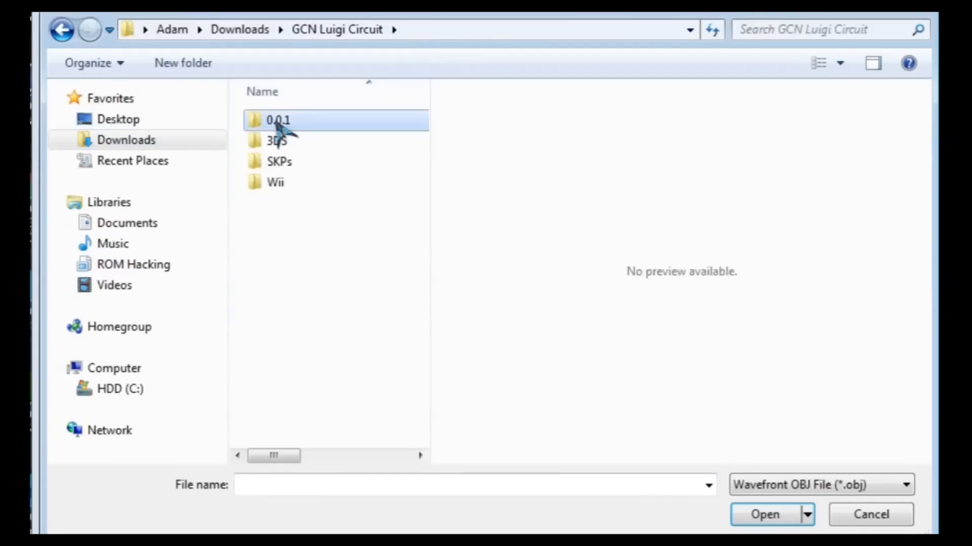
{"action": "double_click", "coordinate": [320, 123]}
{"action": "double_click", "coordinate": [285, 141]}
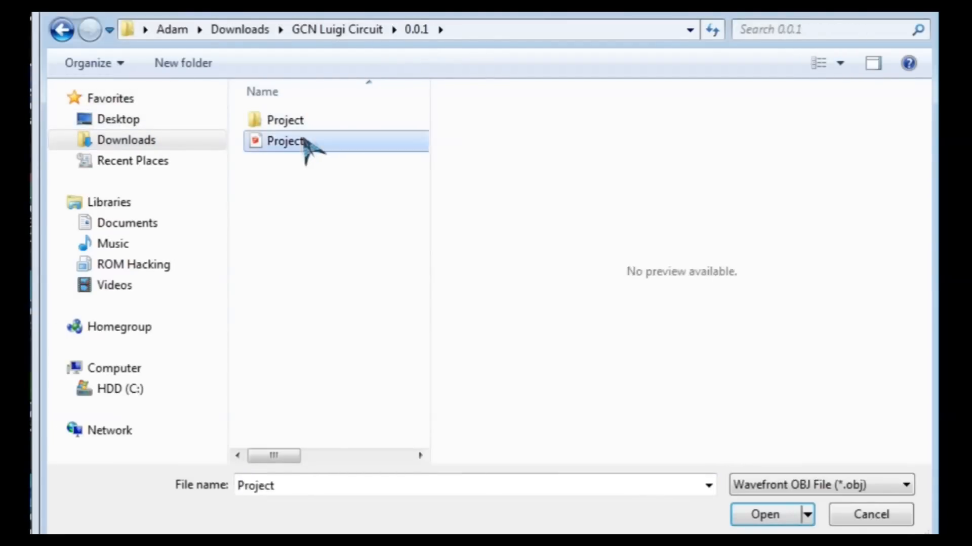
- Copy the name Gn64_LuigiCircuit from the SZS file in the GCN Luigi Circuit folder without renaming the file
{"action": "left_click_drag", "start_coordinate": [161, 15], "coordinate": [487, 236]}
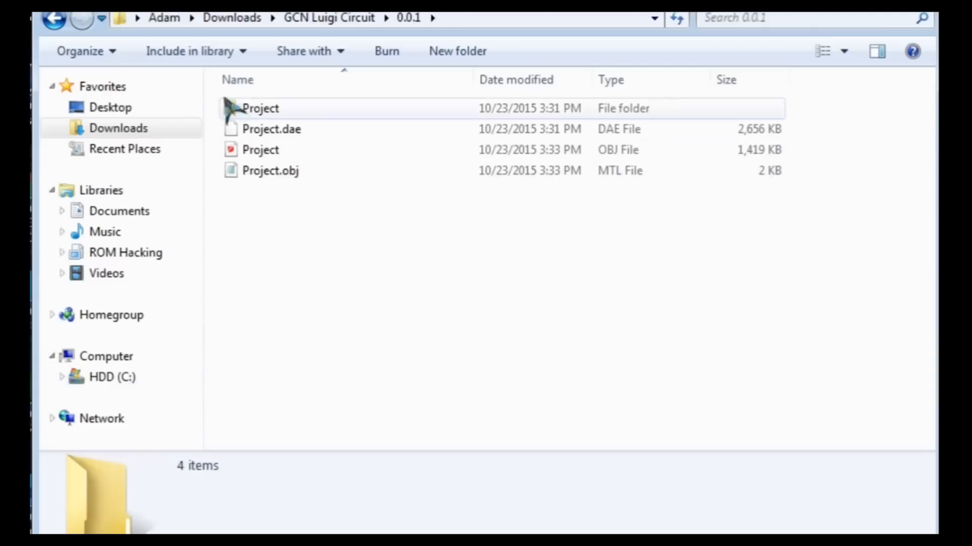
{"action": "left_click", "coordinate": [104, 130]}
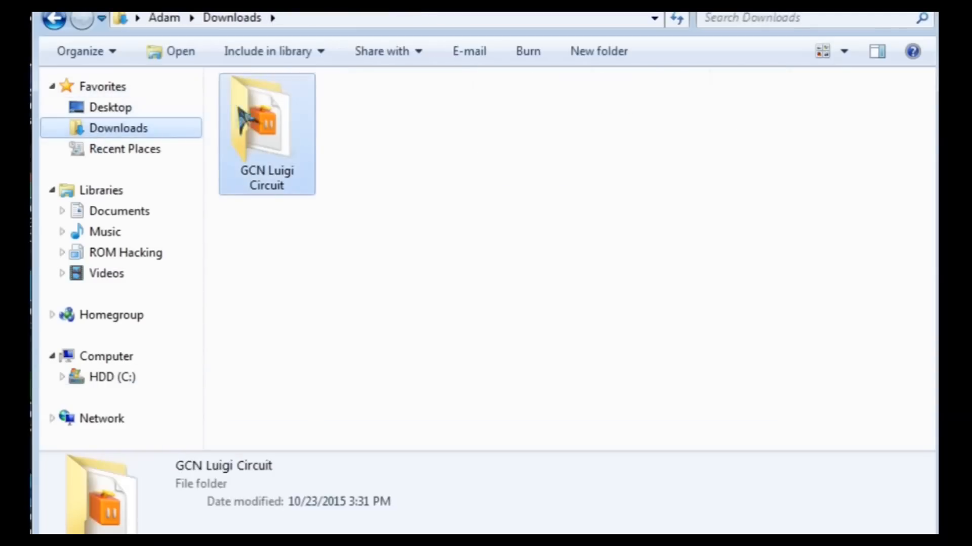
{"action": "double_click", "coordinate": [277, 187]}
{"action": "left_click", "coordinate": [277, 195]}
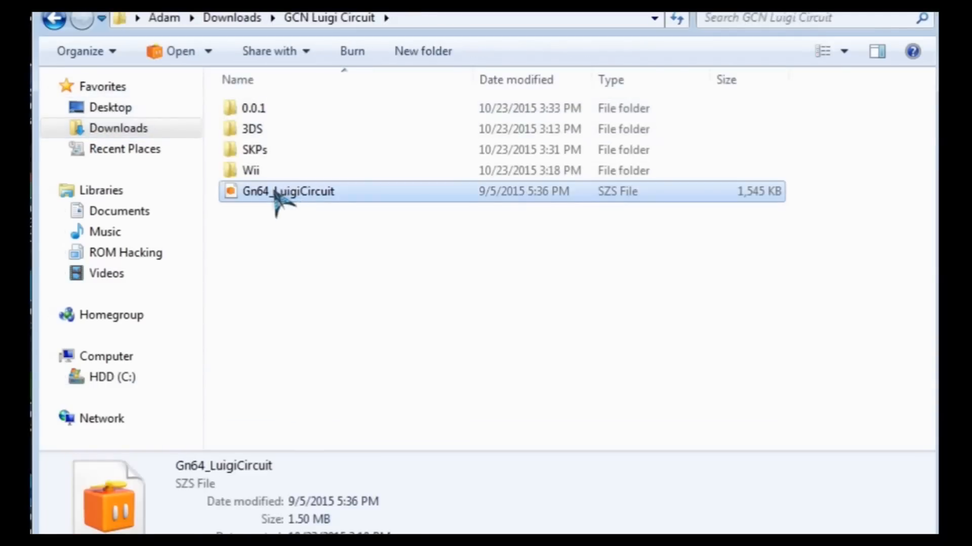
{"action": "left_click", "coordinate": [276, 193]}
{"action": "key", "text": "ctrl+c"}
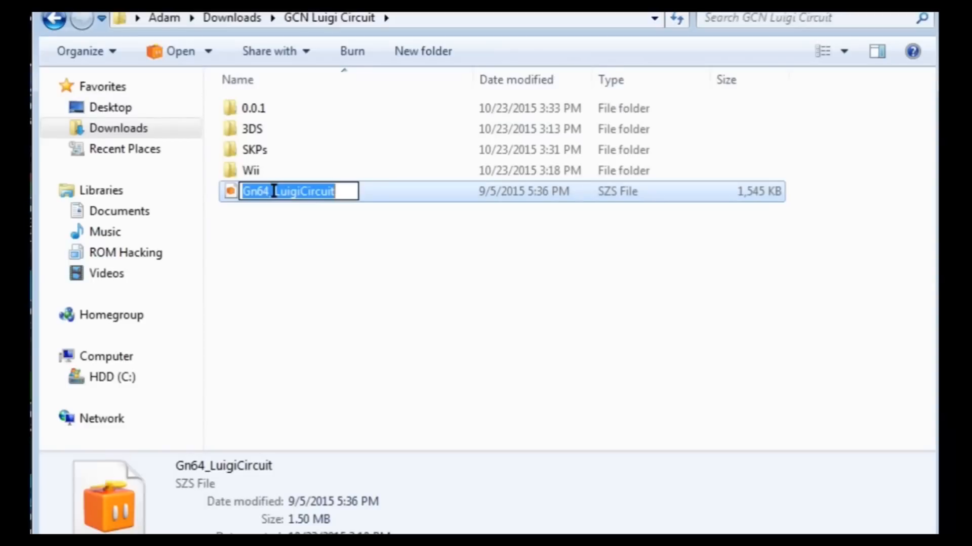
{"action": "left_click", "coordinate": [324, 251]}
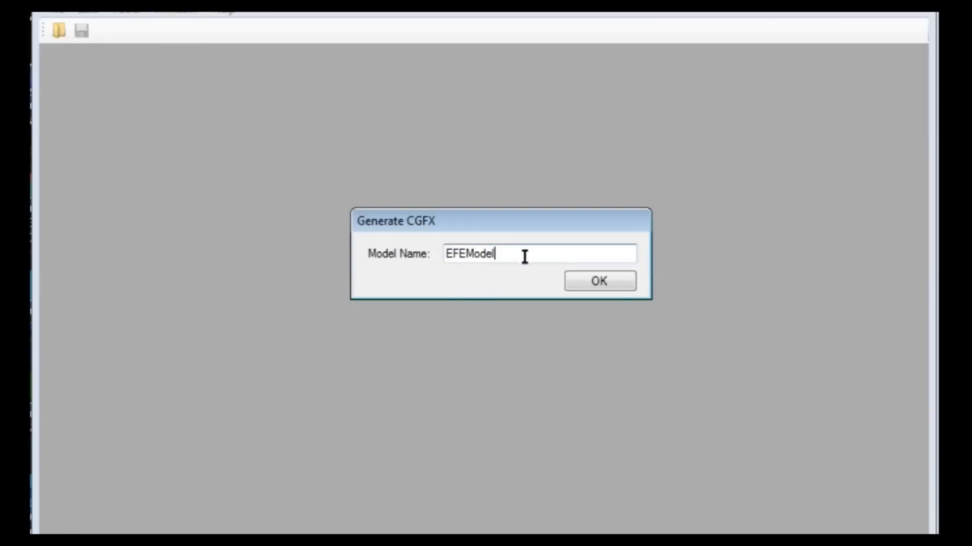
- Try to generate the CGFX with the copied Gn64_LuigiCircuit as the model name
{"action": "double_click", "coordinate": [525, 257]}
{"action": "key", "text": "ctrl+v"}
{"action": "left_click", "coordinate": [586, 279]}
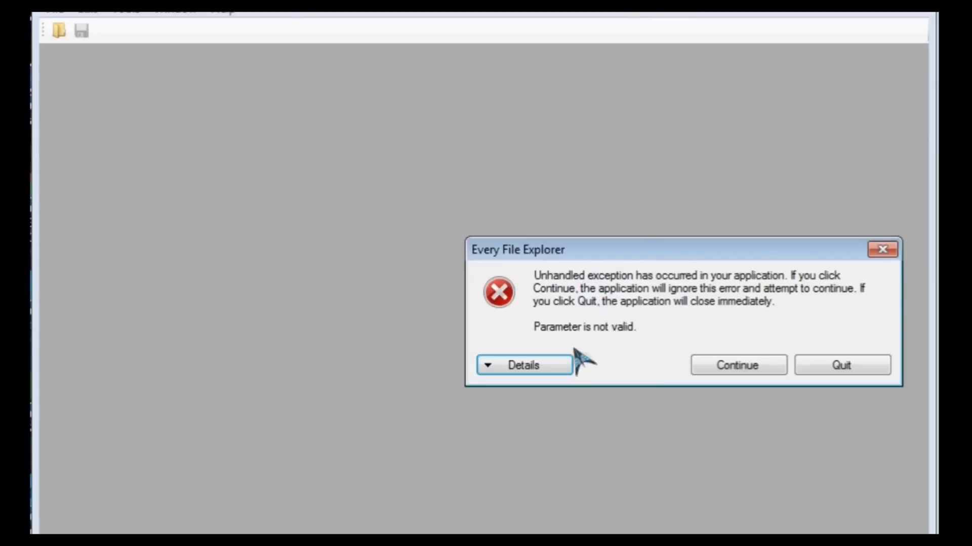
- Expand the exception's details and quit Every File Explorer
{"action": "left_click_drag", "start_coordinate": [593, 248], "coordinate": [452, 187]}
{"action": "left_click", "coordinate": [399, 305]}
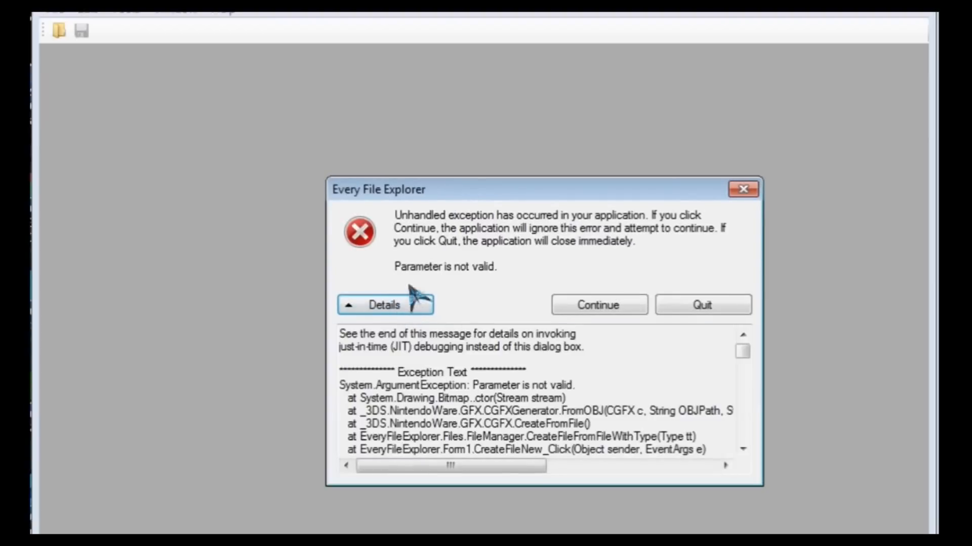
{"action": "left_click", "coordinate": [701, 305]}
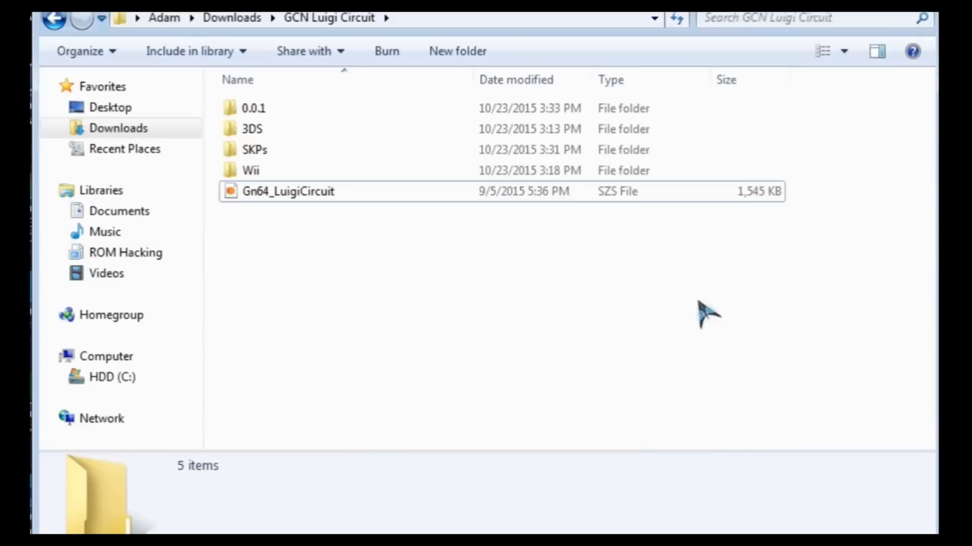
- Examine the files in the 0.0.1 folder's Project subfolder under GCN Luigi Circuit and return to 0.0.1
{"action": "left_click", "coordinate": [146, 133]}
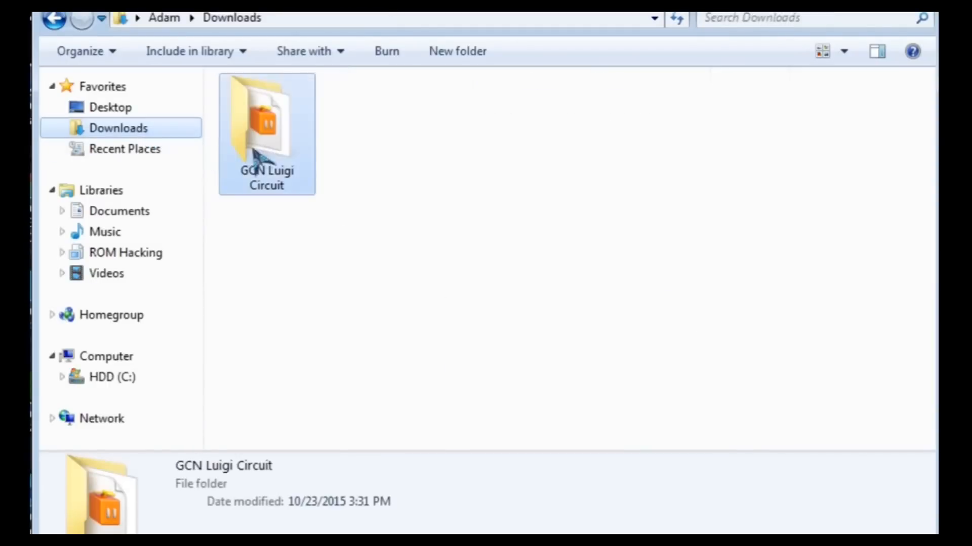
{"action": "double_click", "coordinate": [268, 159]}
{"action": "double_click", "coordinate": [291, 110]}
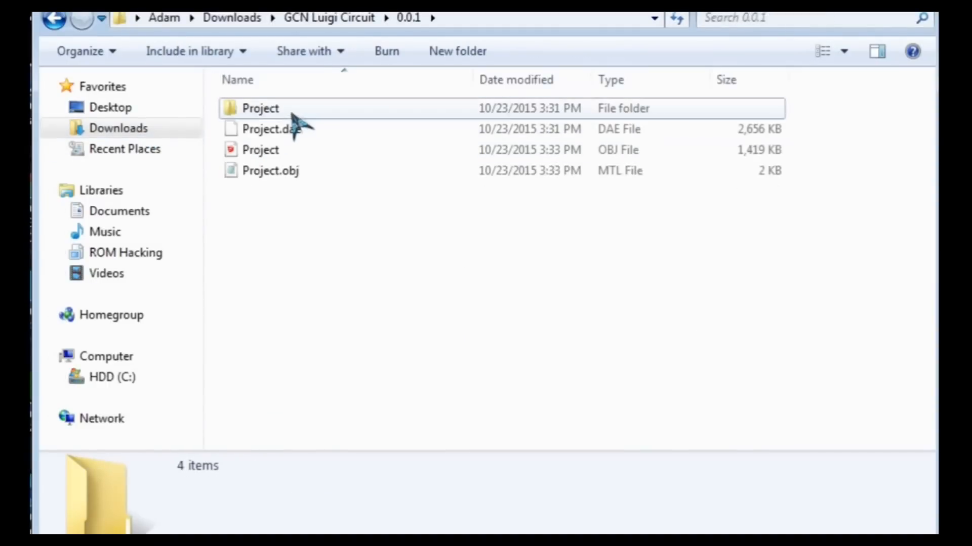
{"action": "double_click", "coordinate": [296, 109]}
{"action": "left_click_drag", "start_coordinate": [280, 332], "coordinate": [471, 403]}
{"action": "left_click", "coordinate": [411, 18]}
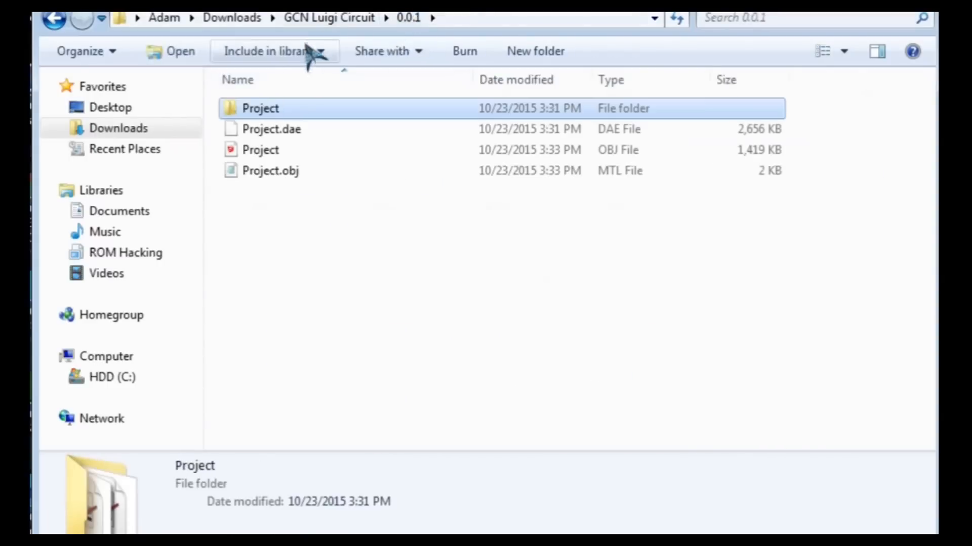
{"action": "left_click", "coordinate": [329, 18]}
{"action": "double_click", "coordinate": [324, 110]}
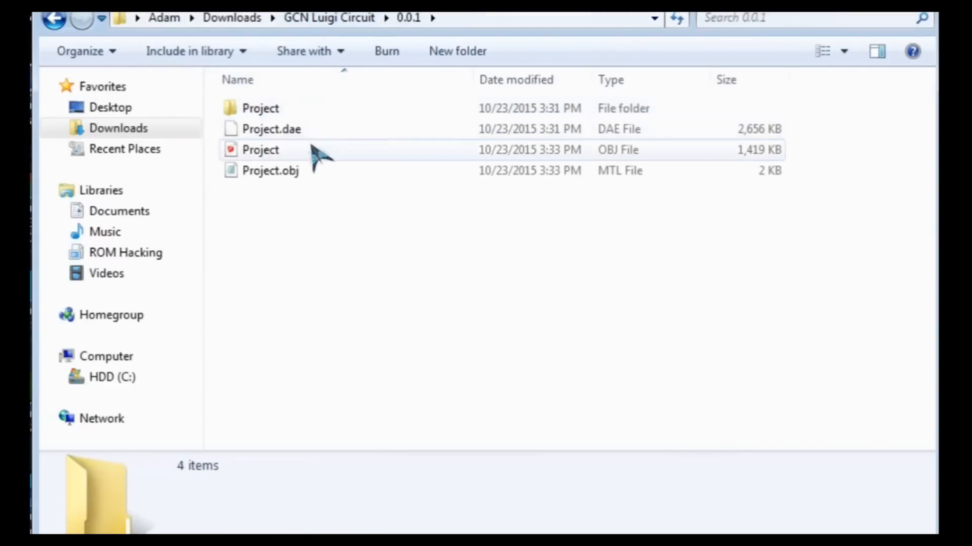
- Open the MTL file Project.obj in Notepad from the 0.0.1 folder and enlarge its window to fill the screen
{"action": "mouse_move", "coordinate": [293, 173]}
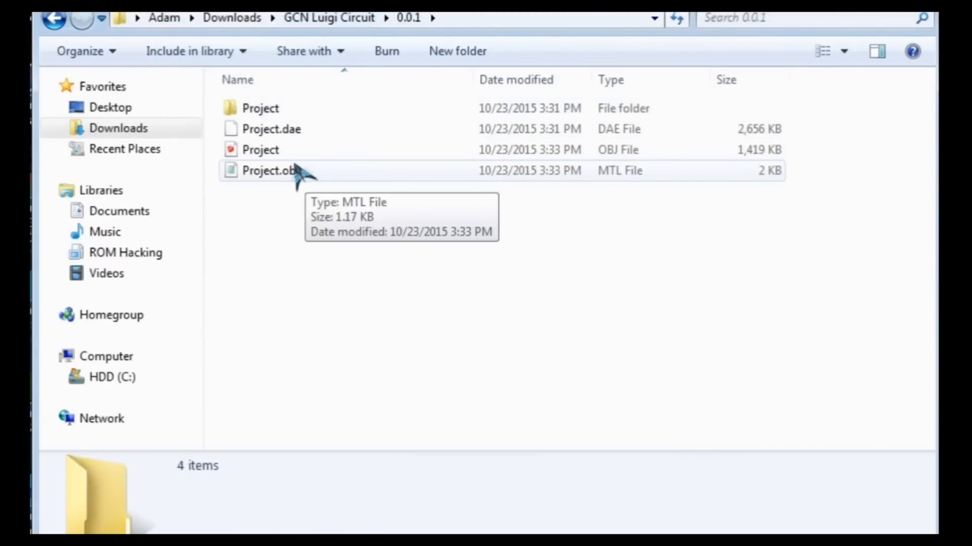
{"action": "left_click", "coordinate": [297, 173]}
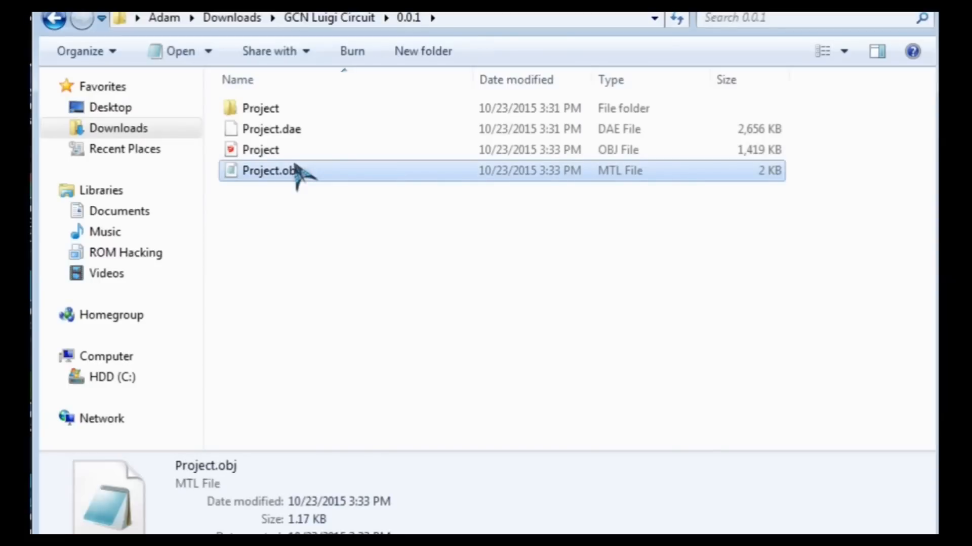
{"action": "right_click", "coordinate": [289, 172]}
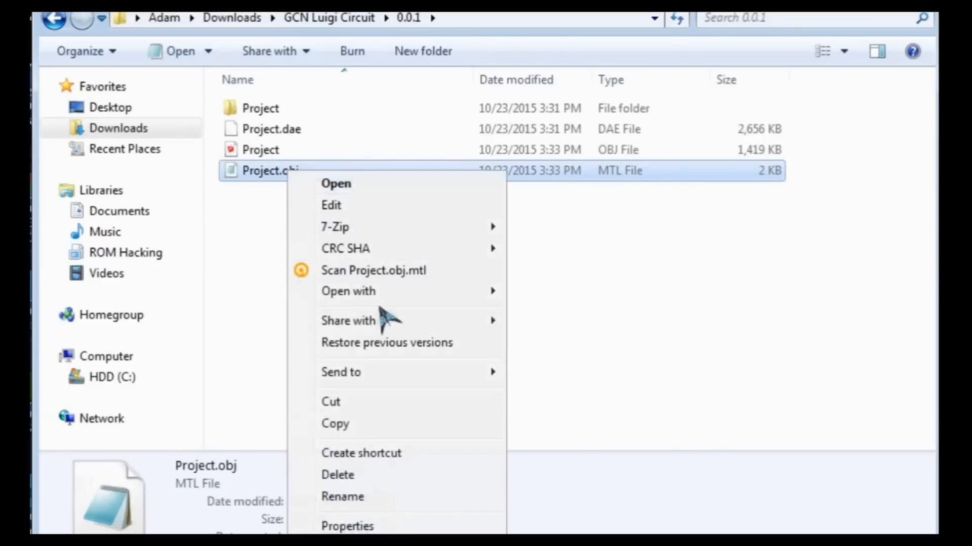
{"action": "mouse_move", "coordinate": [417, 290]}
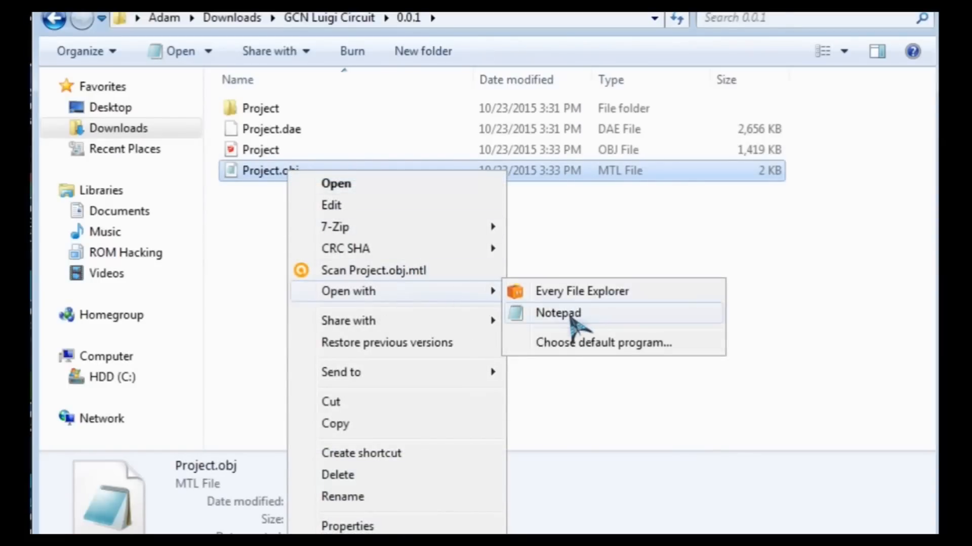
{"action": "left_click", "coordinate": [558, 313]}
{"action": "left_click_drag", "start_coordinate": [785, 151], "coordinate": [134, 15]}
{"action": "left_click_drag", "start_coordinate": [626, 500], "coordinate": [938, 534]}
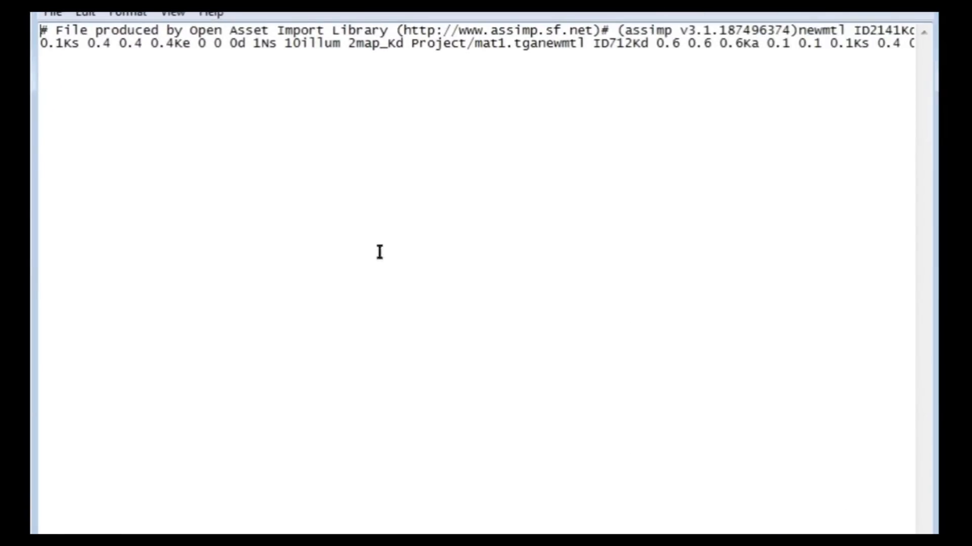
- Replace every occurrence of tga with png in the MTL file's text
{"action": "left_click", "coordinate": [85, 13]}
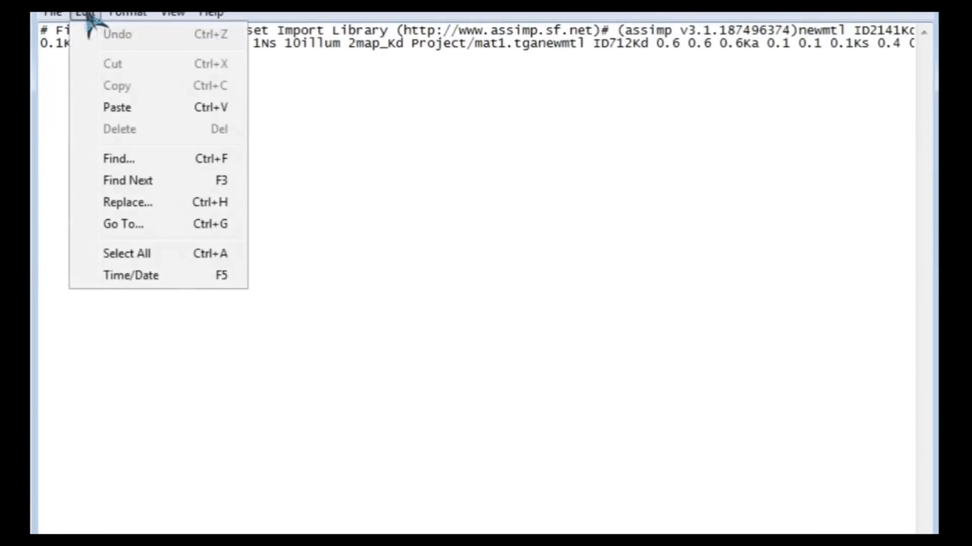
{"action": "left_click", "coordinate": [126, 202]}
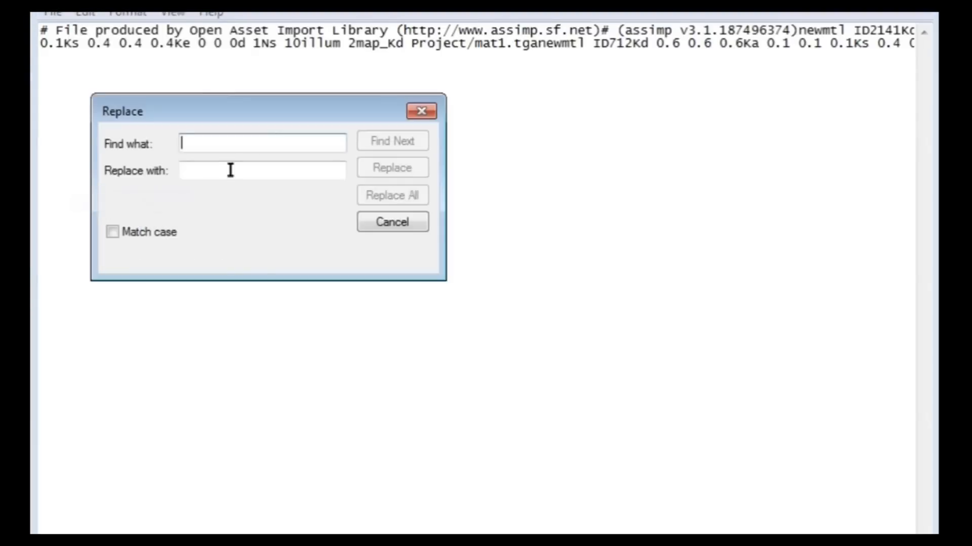
{"action": "type", "text": "tga"}
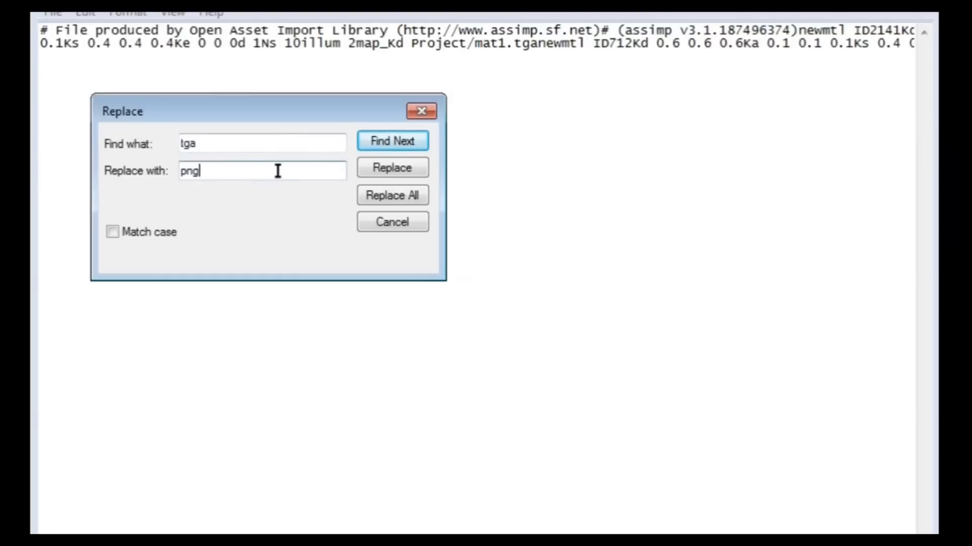
{"action": "left_click_drag", "start_coordinate": [338, 101], "coordinate": [416, 105]}
{"action": "left_click", "coordinate": [494, 201]}
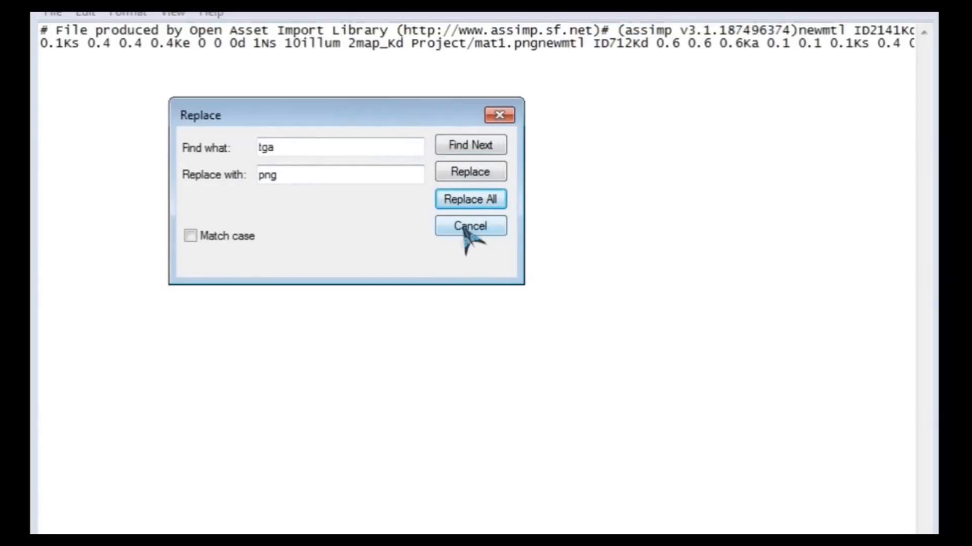
{"action": "left_click", "coordinate": [499, 116]}
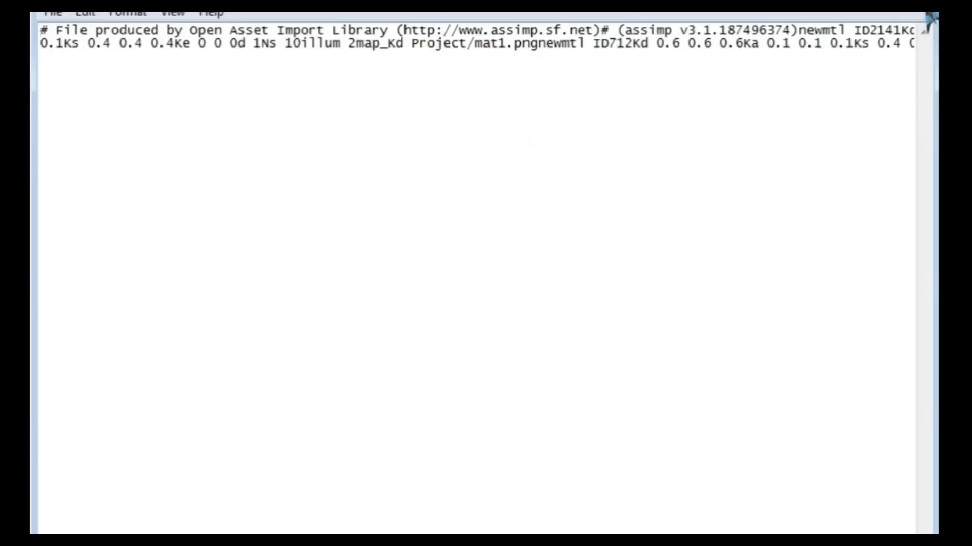
- Close Project.obj.mtl and save its changes
{"action": "left_click", "coordinate": [928, 16]}
{"action": "left_click_drag", "start_coordinate": [688, 216], "coordinate": [614, 201]}
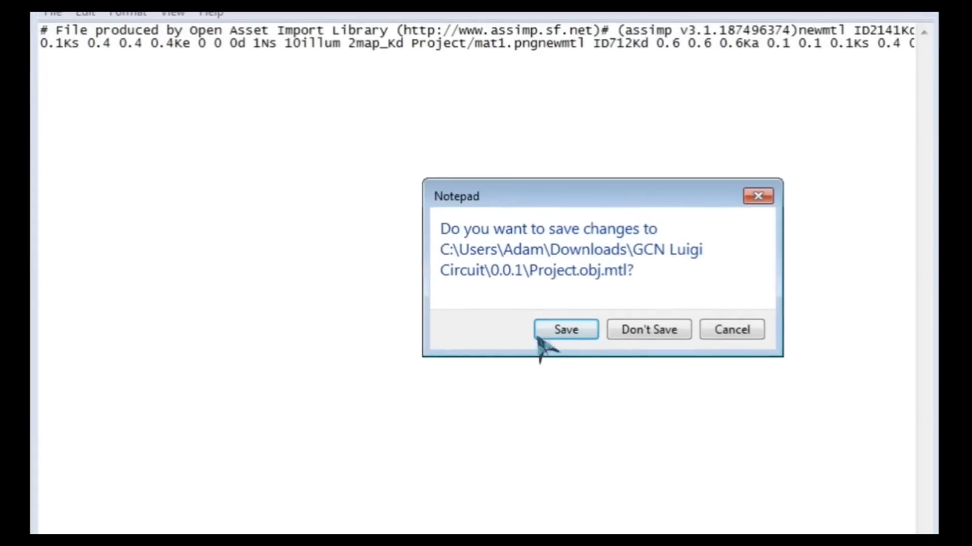
{"action": "left_click", "coordinate": [570, 331]}
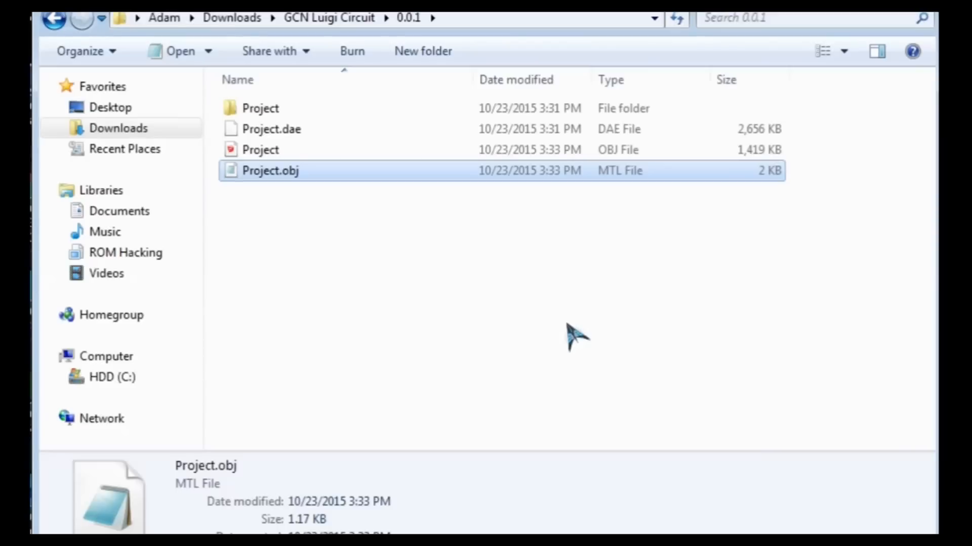
{"action": "left_click", "coordinate": [572, 335]}
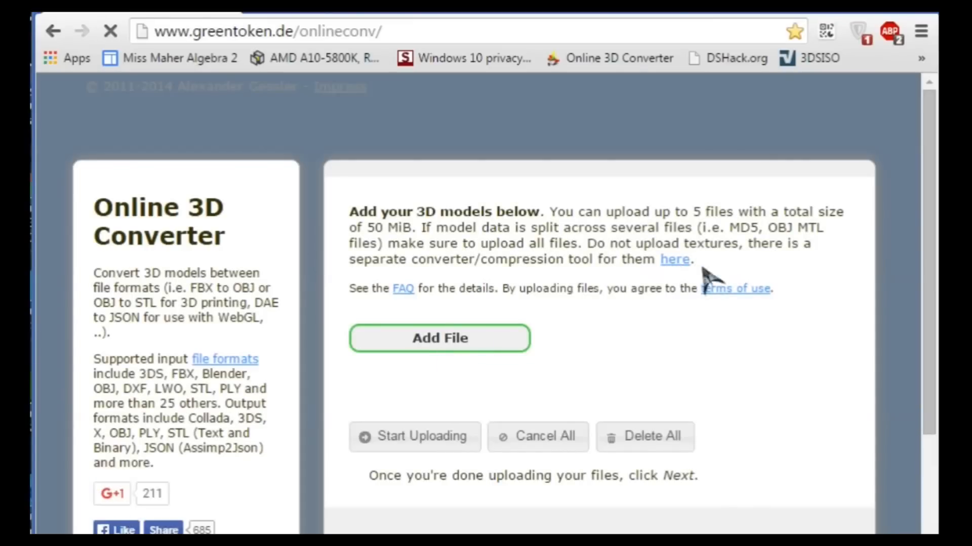
- Open the separate texture converter linked from the Online 3D Converter and add all images from the 0.0.1 folder's Project subfolder
{"action": "left_click", "coordinate": [675, 261]}
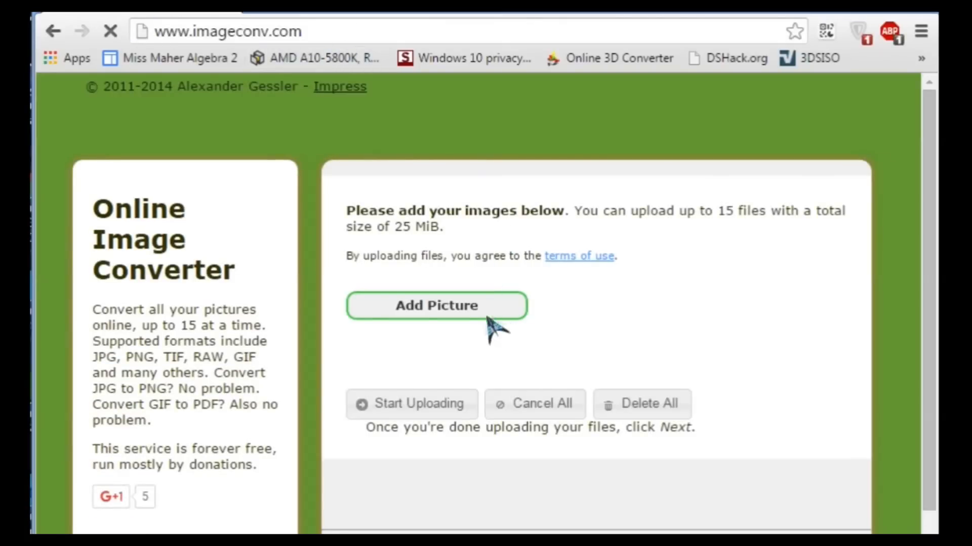
{"action": "left_click", "coordinate": [380, 305]}
{"action": "left_click", "coordinate": [152, 129]}
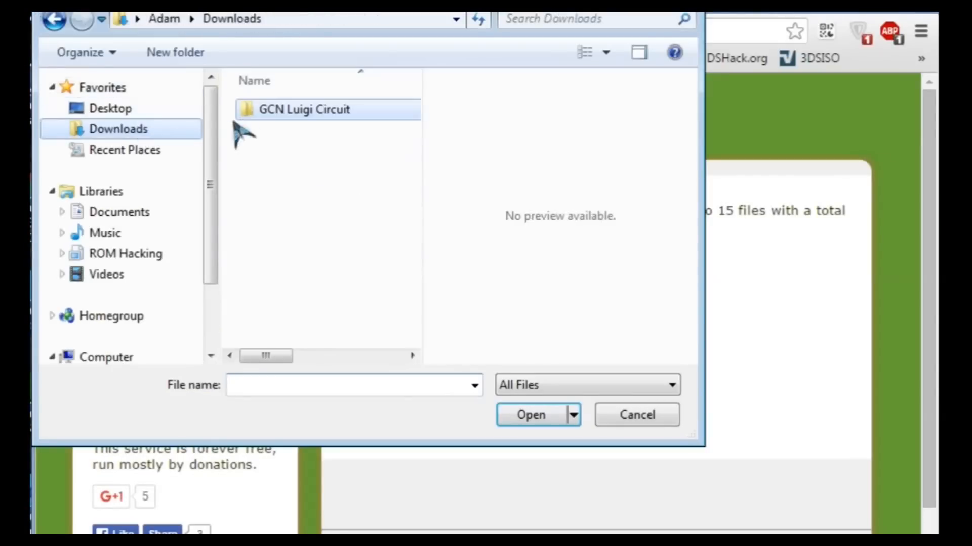
{"action": "double_click", "coordinate": [279, 109]}
{"action": "double_click", "coordinate": [296, 109]}
{"action": "double_click", "coordinate": [298, 110]}
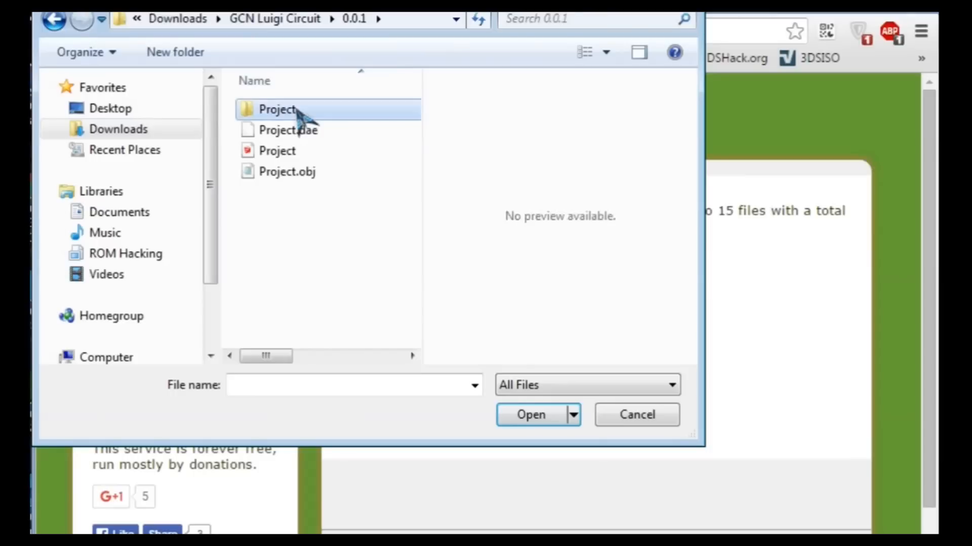
{"action": "left_click", "coordinate": [306, 162]}
{"action": "key", "text": "ctrl+a"}
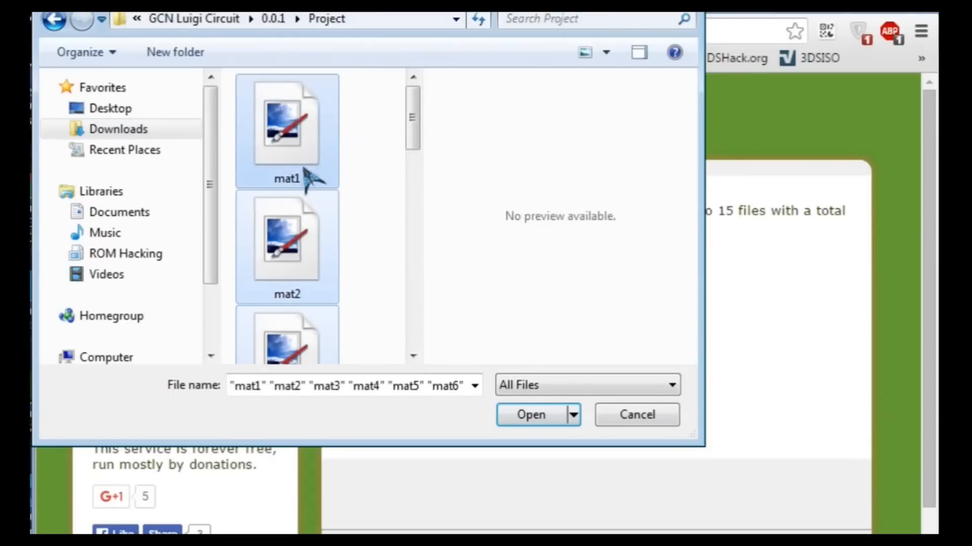
{"action": "left_click", "coordinate": [554, 415]}
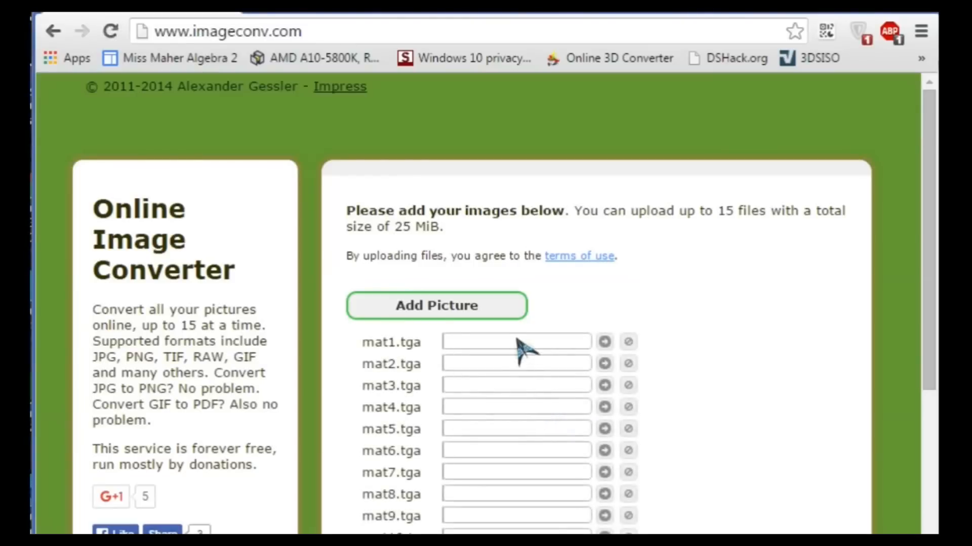
- Upload the ten added TGA images, mat1 to mat10, to the image converter
{"action": "scroll", "coordinate": [515, 348], "scroll_direction": "down", "scroll_amount": 2}
{"action": "scroll", "coordinate": [472, 452], "scroll_direction": "down", "scroll_amount": 2}
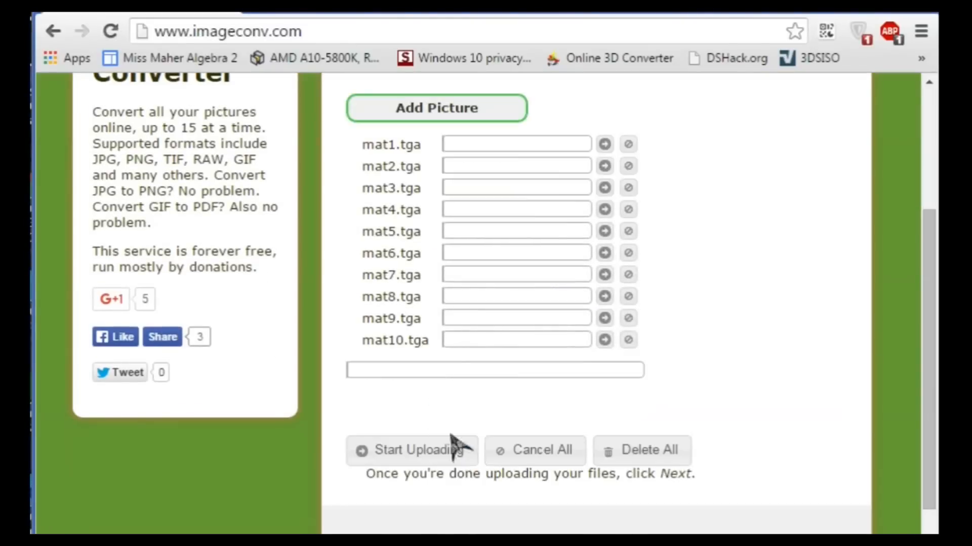
{"action": "left_click", "coordinate": [446, 444]}
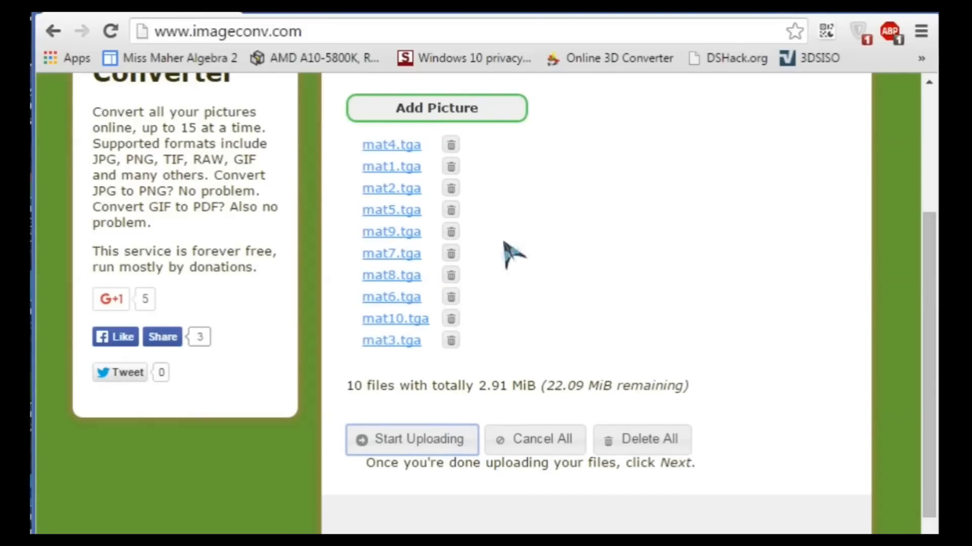
- Convert the uploaded images with png as the target format
{"action": "left_click_drag", "start_coordinate": [927, 298], "coordinate": [927, 330]}
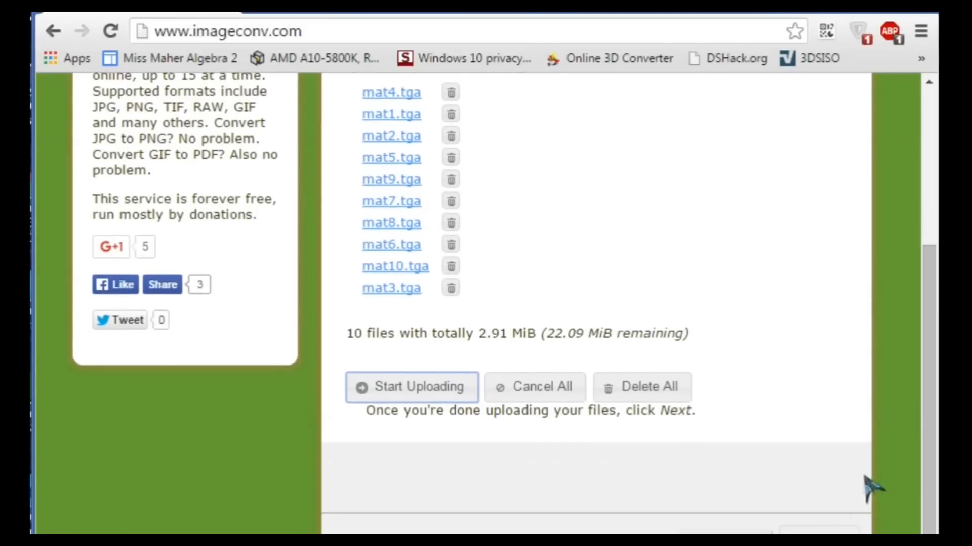
{"action": "left_click", "coordinate": [820, 531]}
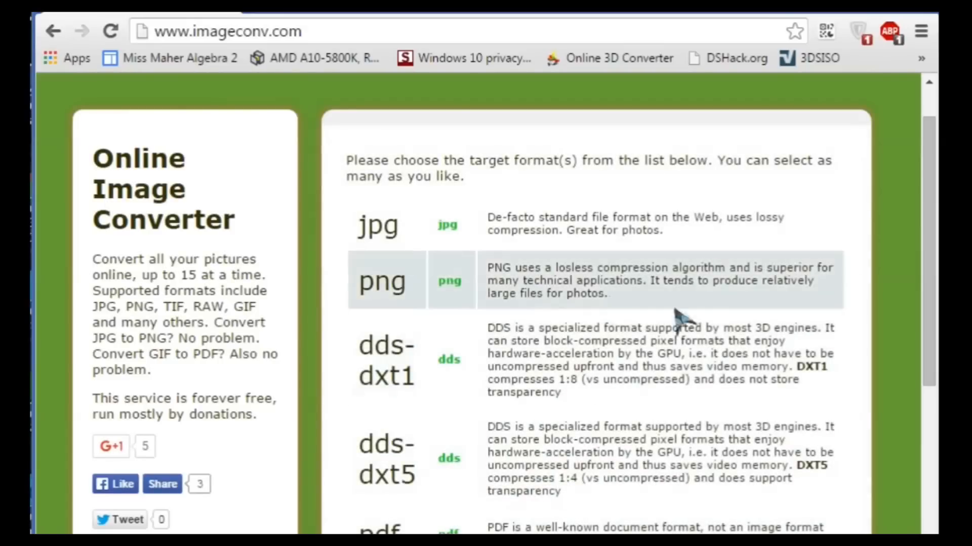
{"action": "scroll", "coordinate": [711, 319], "scroll_direction": "down", "scroll_amount": 5}
{"action": "left_click", "coordinate": [819, 531]}
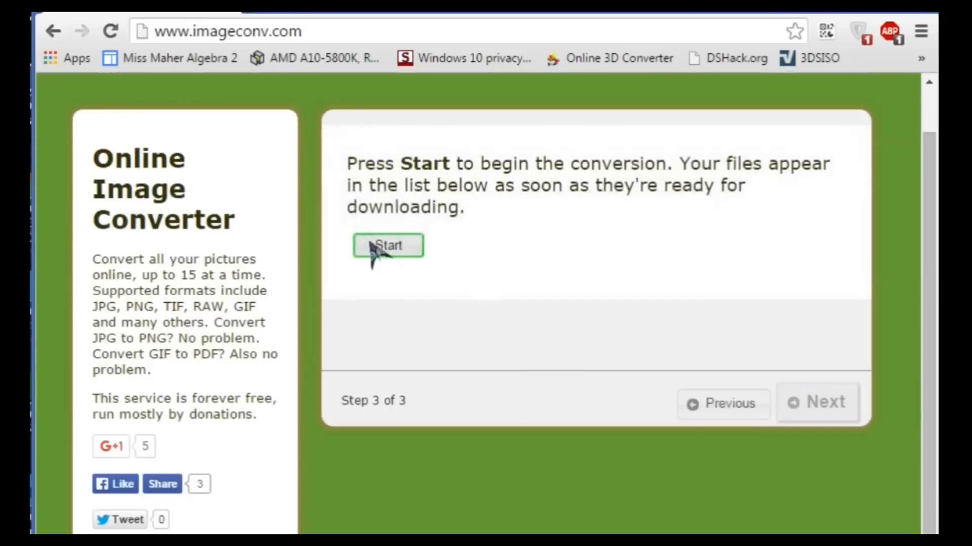
{"action": "left_click", "coordinate": [385, 247]}
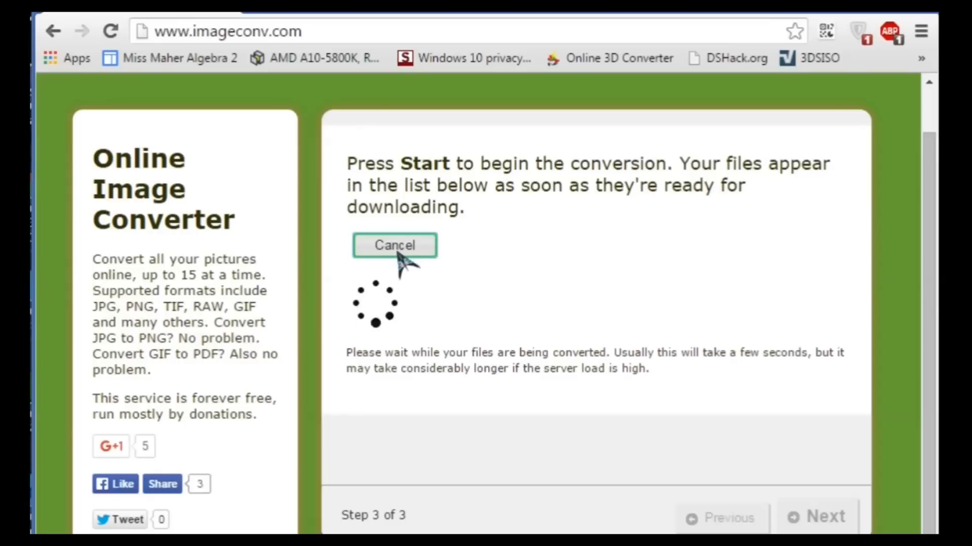
- Download all ten converted textures, mat1.png to mat10.png
{"action": "scroll", "coordinate": [445, 285], "scroll_direction": "down", "scroll_amount": 2}
{"action": "left_click_drag", "start_coordinate": [930, 304], "coordinate": [931, 342]}
{"action": "left_click", "coordinate": [539, 150]}
{"action": "left_click", "coordinate": [553, 191]}
{"action": "left_click", "coordinate": [552, 234]}
{"action": "left_click", "coordinate": [556, 271]}
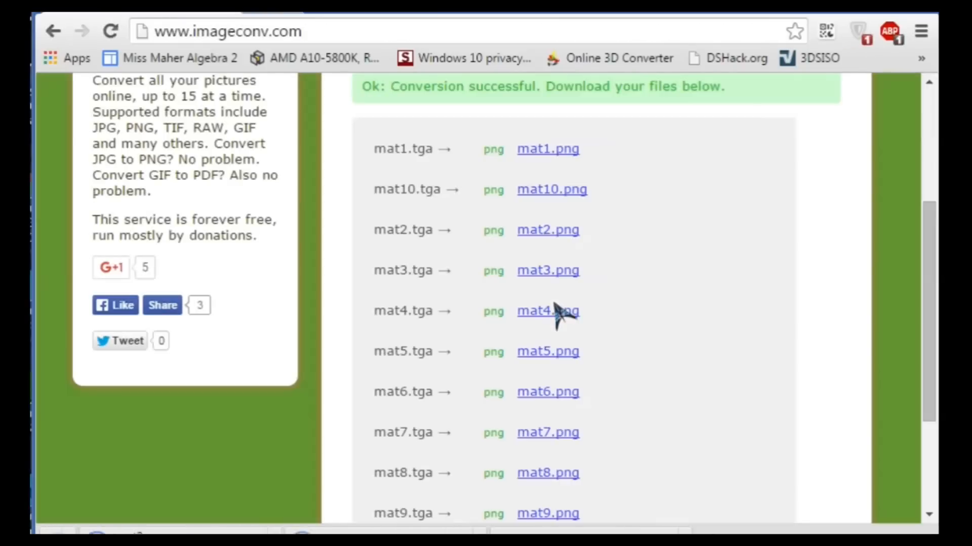
{"action": "left_click", "coordinate": [557, 310]}
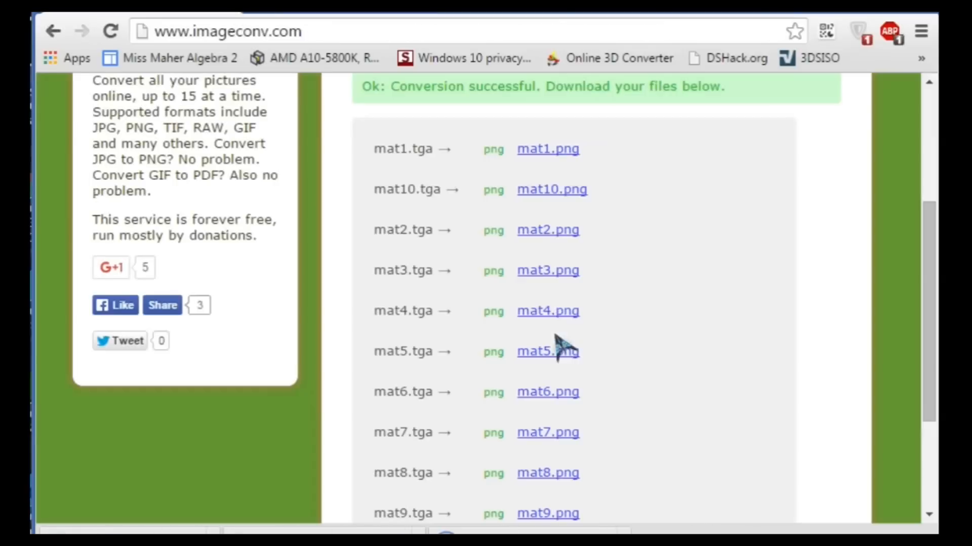
{"action": "left_click", "coordinate": [555, 349]}
{"action": "left_click", "coordinate": [555, 394]}
{"action": "left_click", "coordinate": [555, 435]}
{"action": "left_click", "coordinate": [555, 474]}
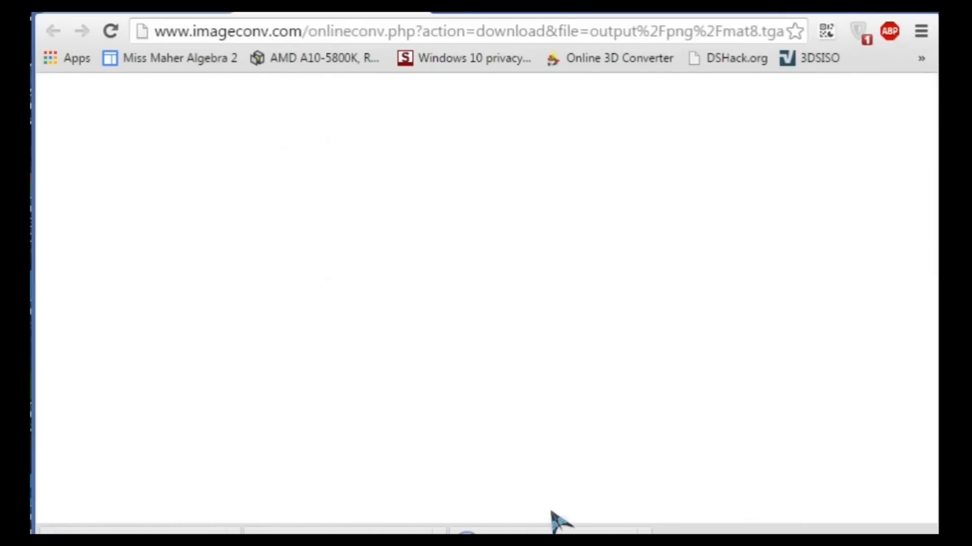
{"action": "left_click", "coordinate": [553, 513]}
{"action": "left_click_drag", "start_coordinate": [932, 369], "coordinate": [885, 425]}
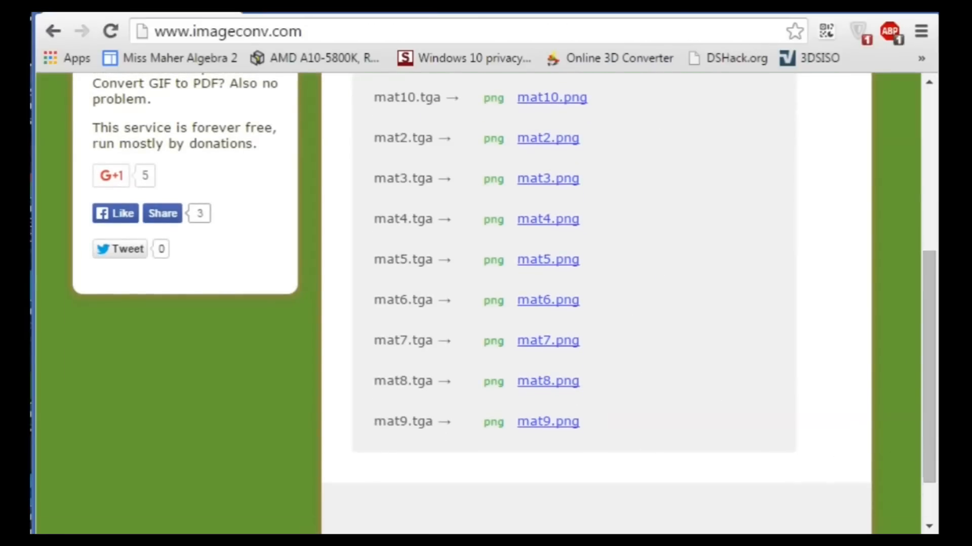
- Cut the images mat1 to mat10 from the Downloads folder, leaving out the GCN Luigi Circuit folder
{"action": "left_click", "coordinate": [132, 531]}
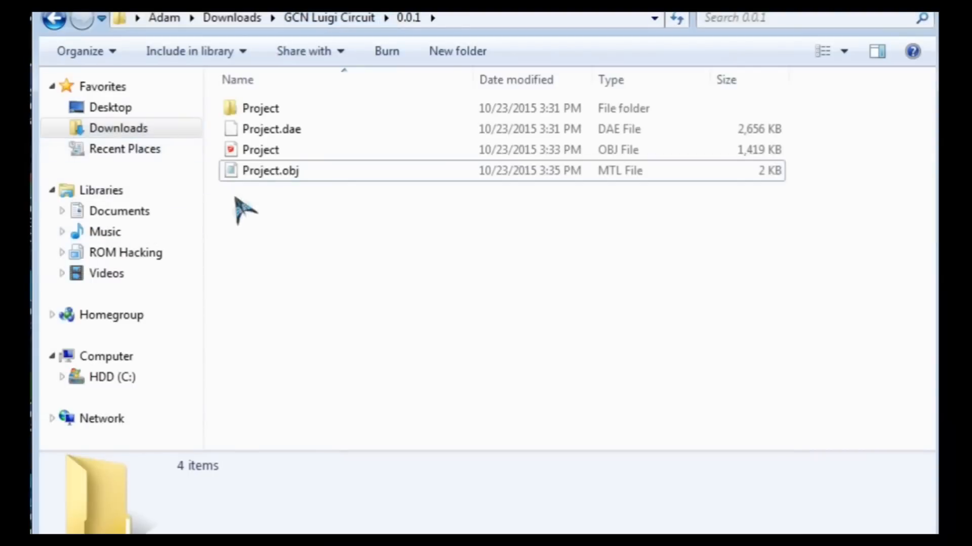
{"action": "left_click", "coordinate": [171, 129]}
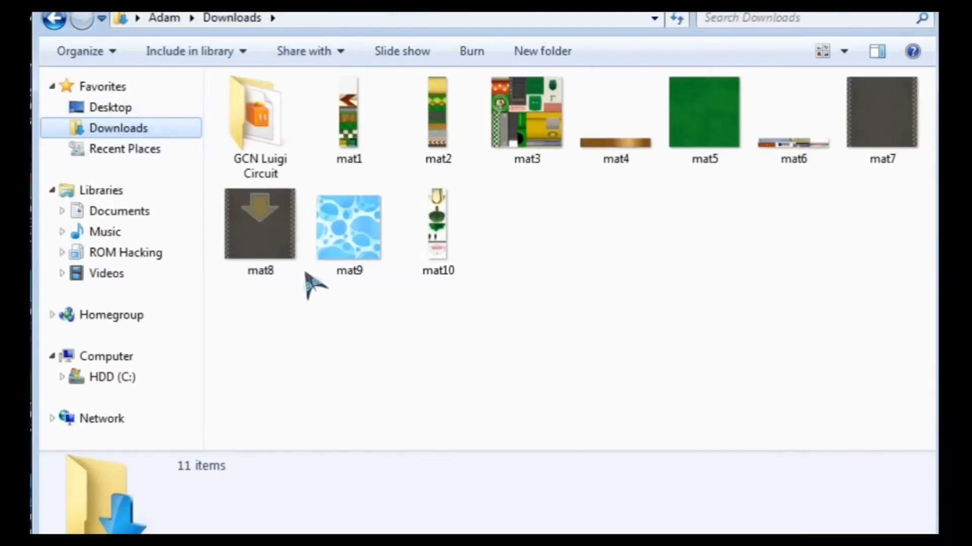
{"action": "left_click_drag", "start_coordinate": [228, 336], "coordinate": [388, 212]}
{"action": "left_click_drag", "start_coordinate": [875, 271], "coordinate": [309, 75]}
{"action": "left_click", "coordinate": [287, 268], "text": "ctrl"}
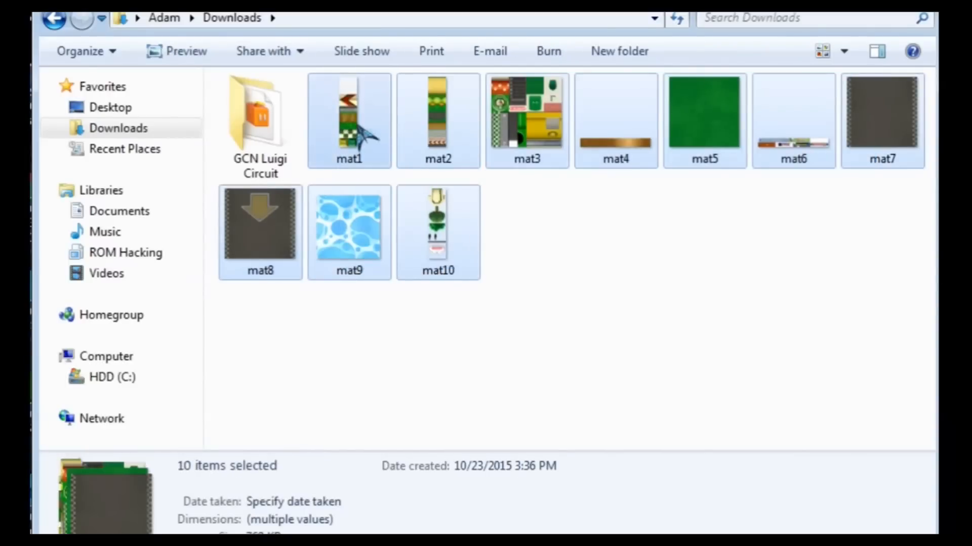
{"action": "right_click", "coordinate": [357, 233]}
{"action": "left_click", "coordinate": [403, 417]}
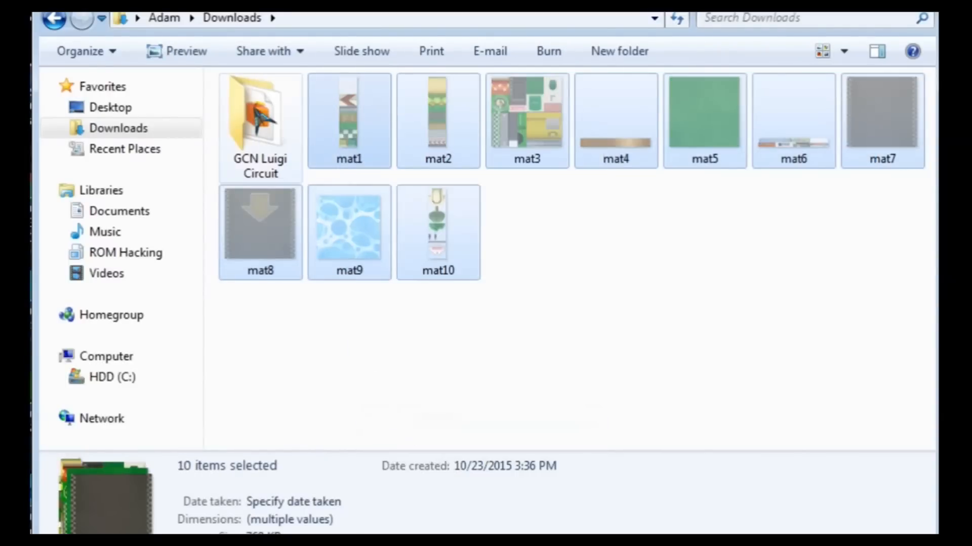
- Create a Project2 folder inside GCN Luigi Circuit's 0.0.1 folder and move the cut images mat1 to mat10 into it
{"action": "double_click", "coordinate": [253, 107]}
{"action": "double_click", "coordinate": [278, 107]}
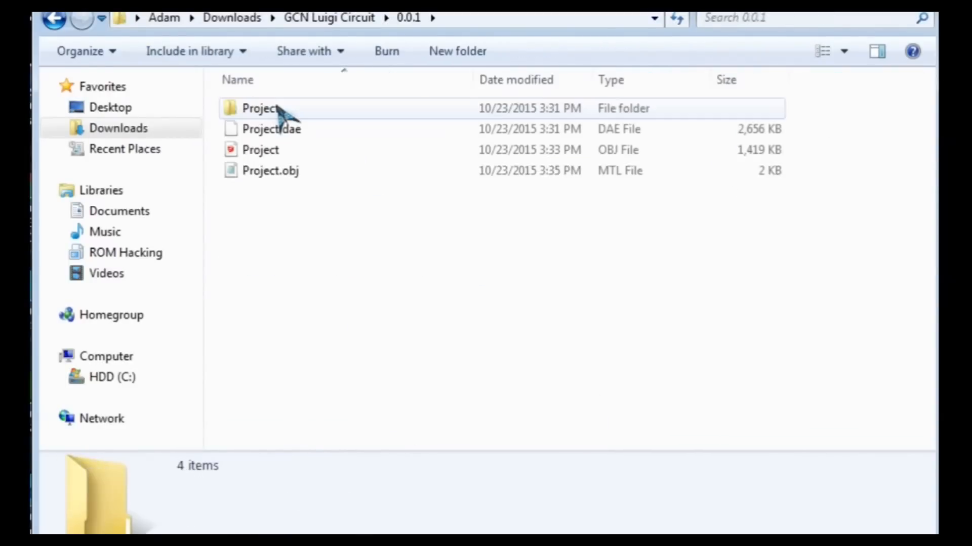
{"action": "left_click", "coordinate": [458, 52]}
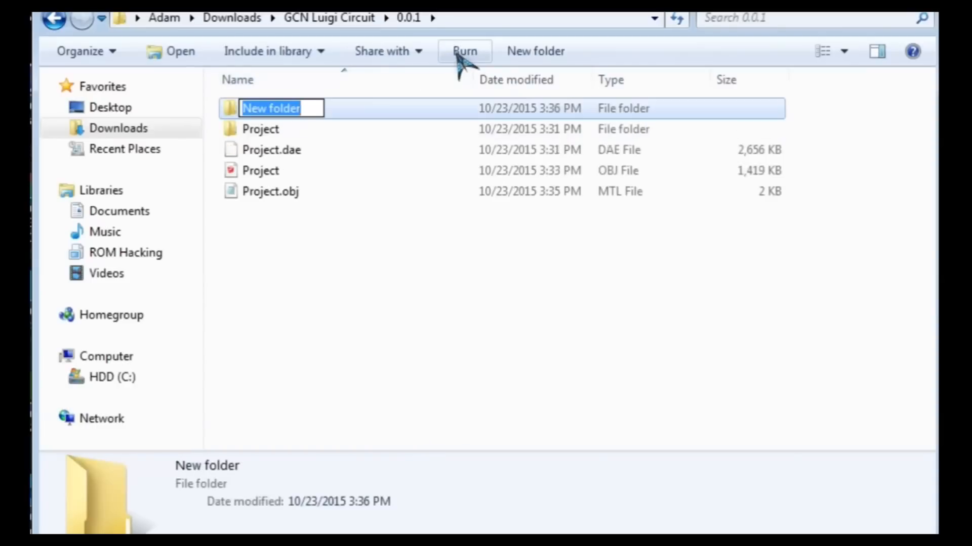
{"action": "type", "text": "Project2"}
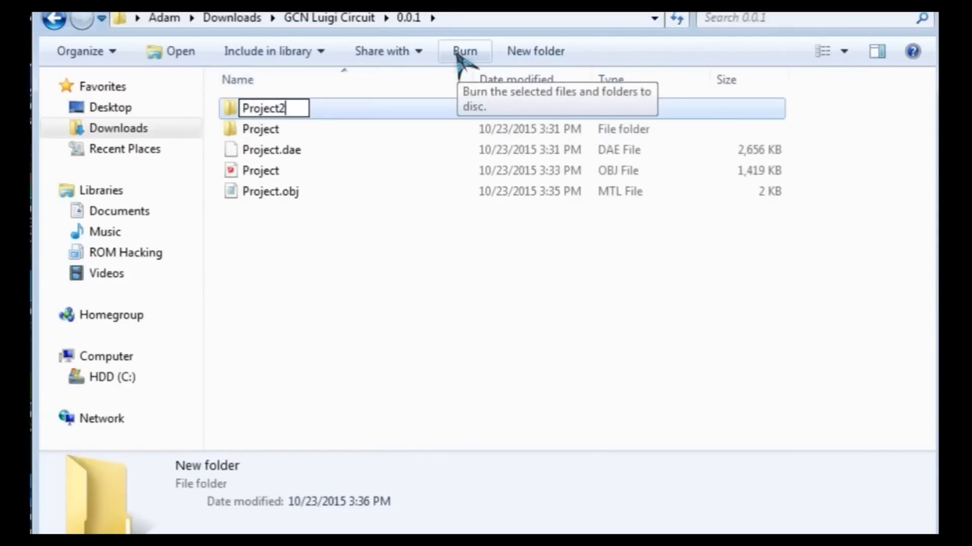
{"action": "key", "text": "Return"}
{"action": "key", "text": "Return"}
{"action": "key", "text": "ctrl+v"}
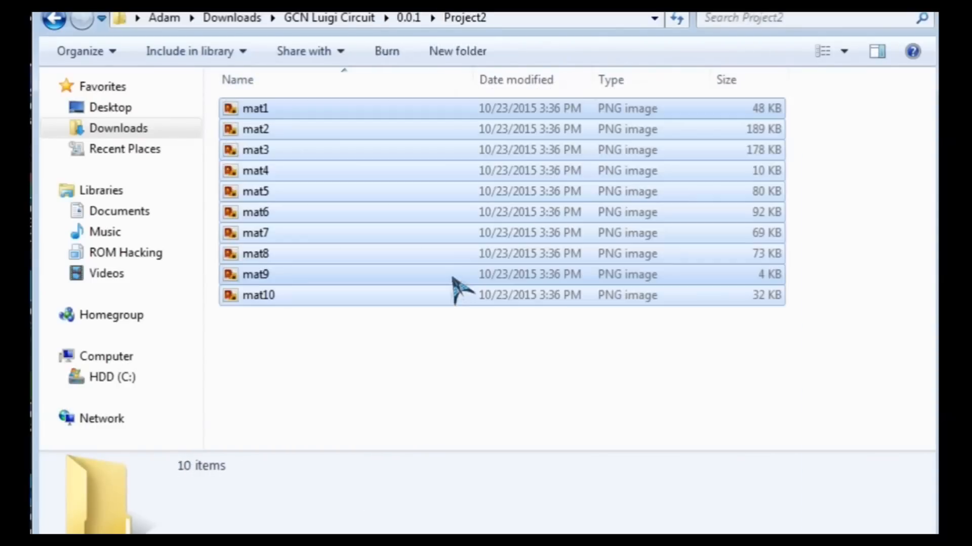
- Rename the original Project folder in 0.0.1 as ProjecTGA
{"action": "left_click", "coordinate": [406, 20]}
{"action": "left_click", "coordinate": [299, 109]}
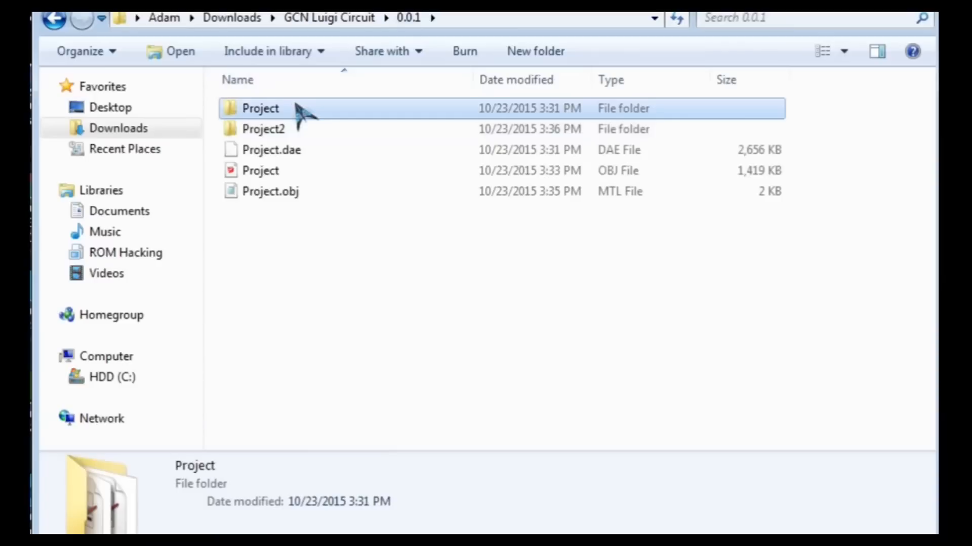
{"action": "left_click", "coordinate": [284, 109]}
{"action": "left_click", "coordinate": [284, 111]}
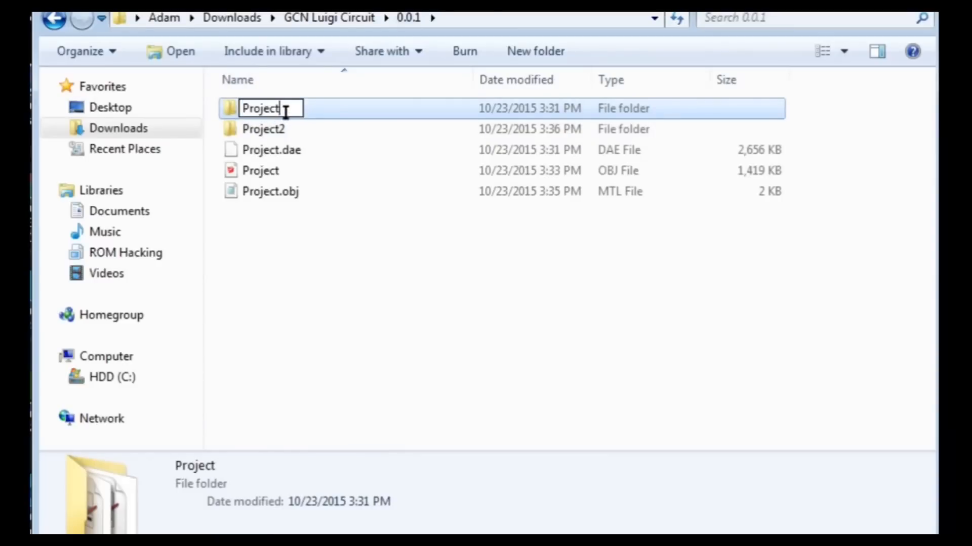
{"action": "type", "text": "TGA"}
{"action": "key", "text": "Return"}
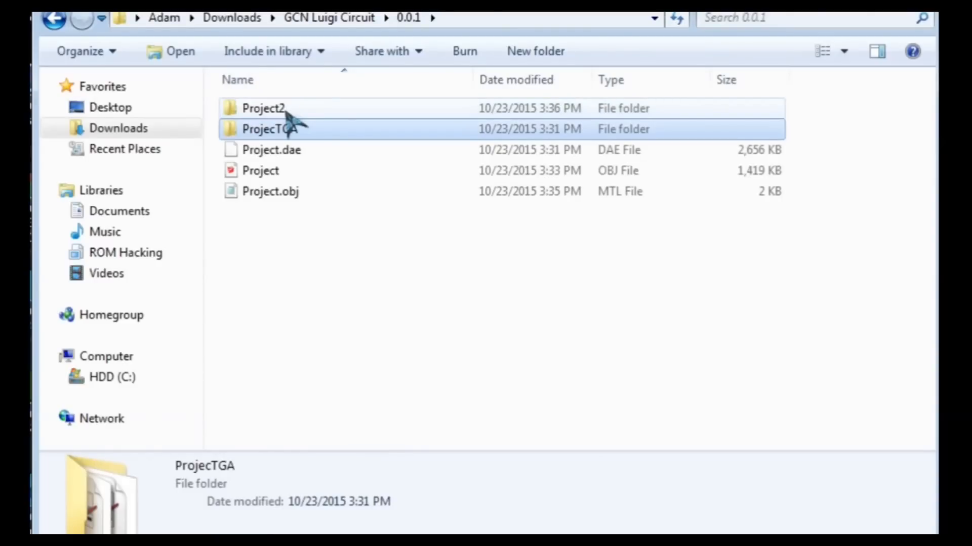
- Rename the Project2 folder as Project
{"action": "left_click", "coordinate": [286, 112]}
{"action": "left_click", "coordinate": [289, 110]}
{"action": "left_click", "coordinate": [292, 110]}
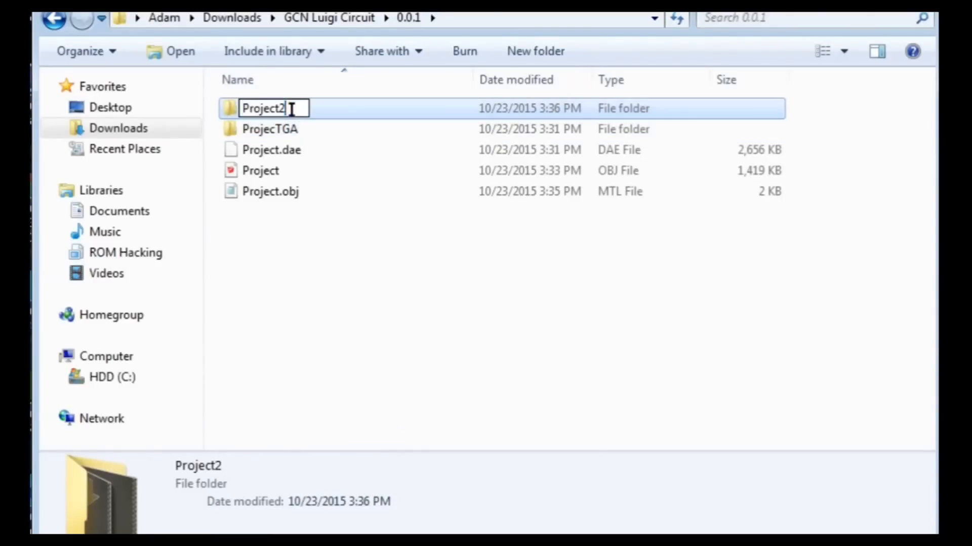
{"action": "key", "text": "Return"}
- Check the contents of the Project and ProjecTGA folders, and return to the GCN Luigi Circuit folder
{"action": "double_click", "coordinate": [282, 110]}
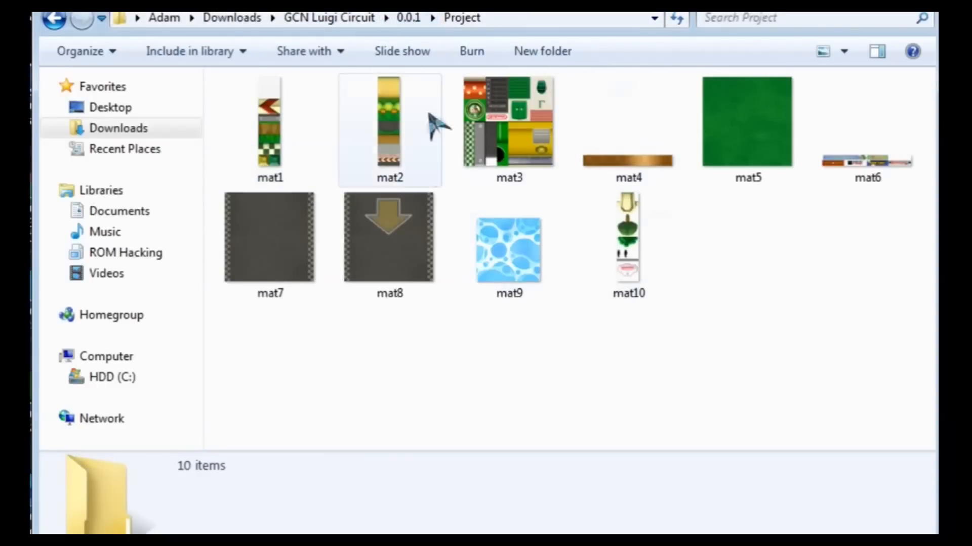
{"action": "left_click", "coordinate": [408, 19]}
{"action": "double_click", "coordinate": [284, 128]}
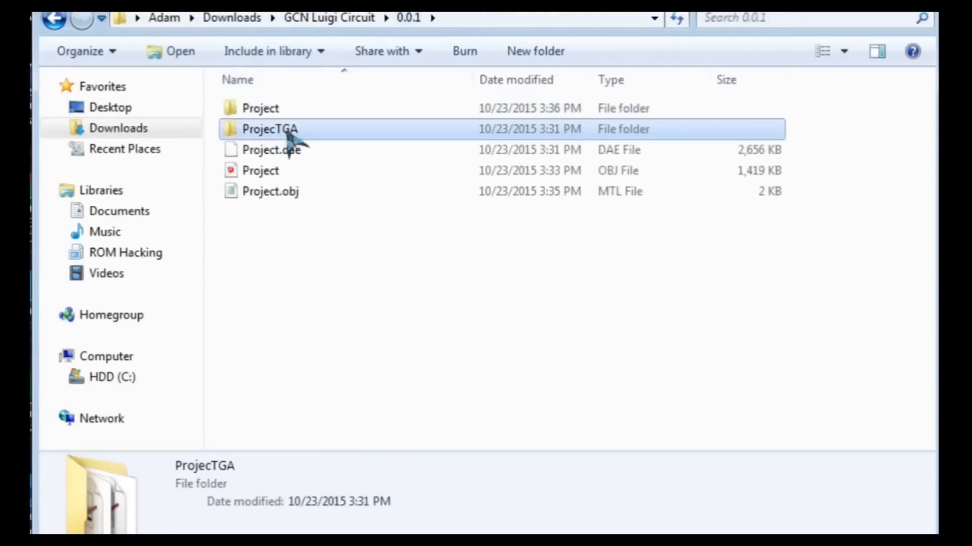
{"action": "left_click_drag", "start_coordinate": [236, 374], "coordinate": [774, 124]}
{"action": "left_click", "coordinate": [408, 19]}
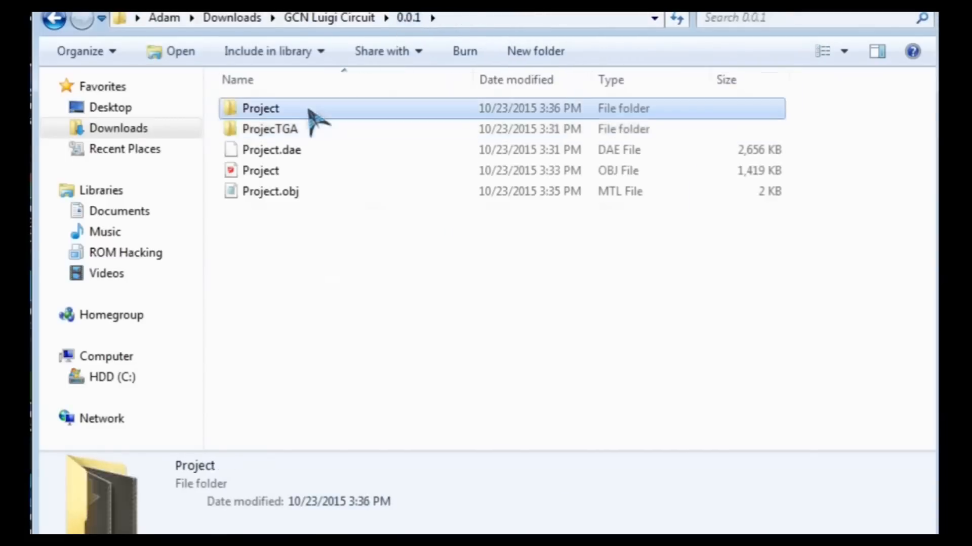
{"action": "double_click", "coordinate": [311, 108]}
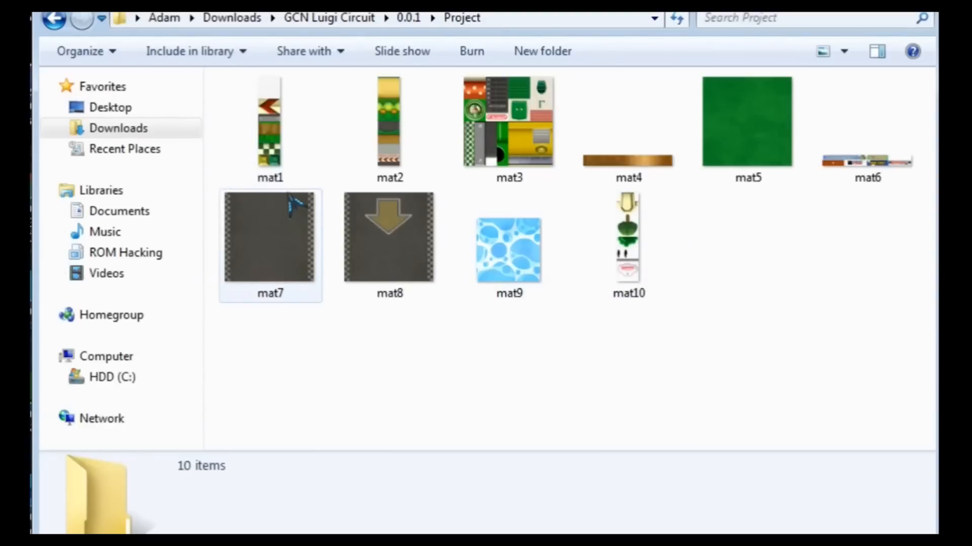
{"action": "mouse_move", "coordinate": [292, 203]}
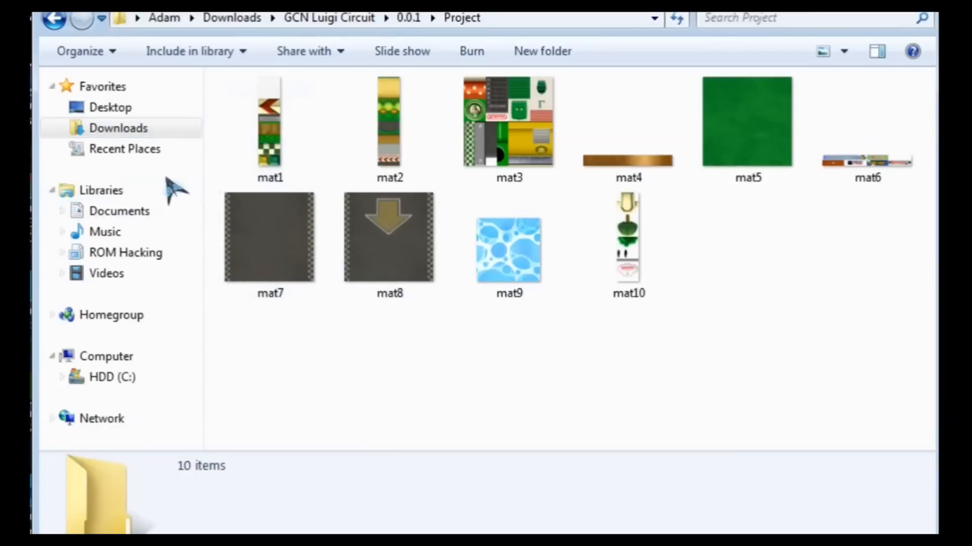
{"action": "left_click", "coordinate": [184, 128]}
{"action": "double_click", "coordinate": [253, 127]}
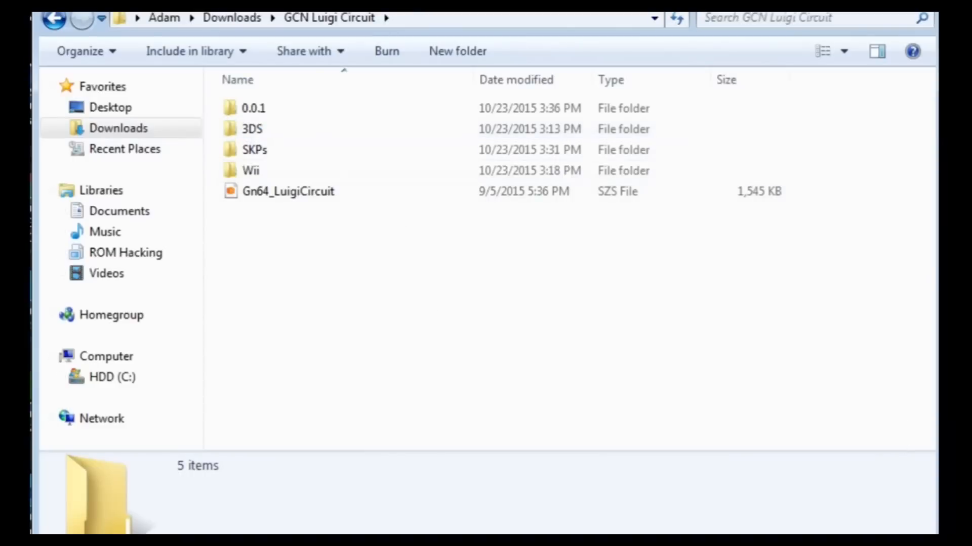
{"action": "key", "text": "alt+Tab"}
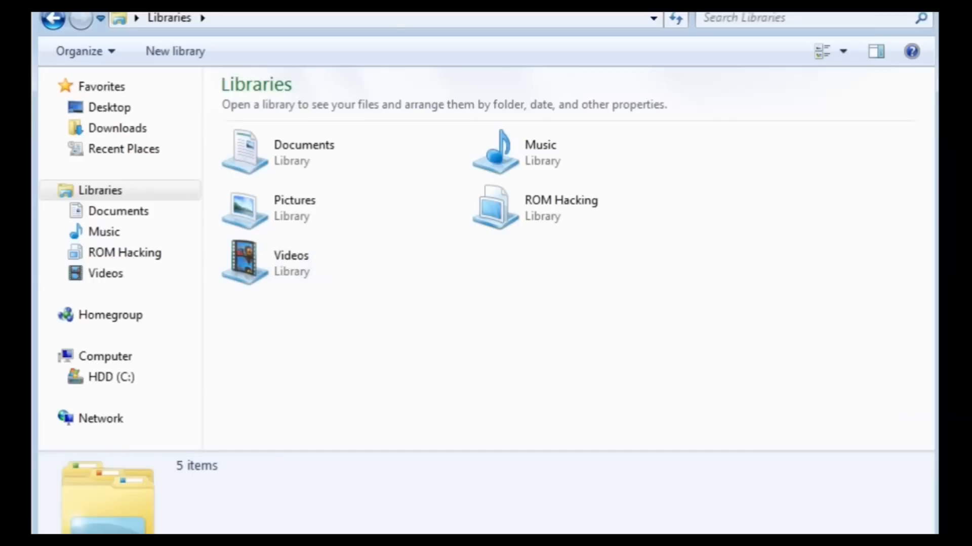
- Open all ten textures, mat1 to mat10, from the 0.0.1 Project folder in paint.net
{"action": "left_click", "coordinate": [120, 126]}
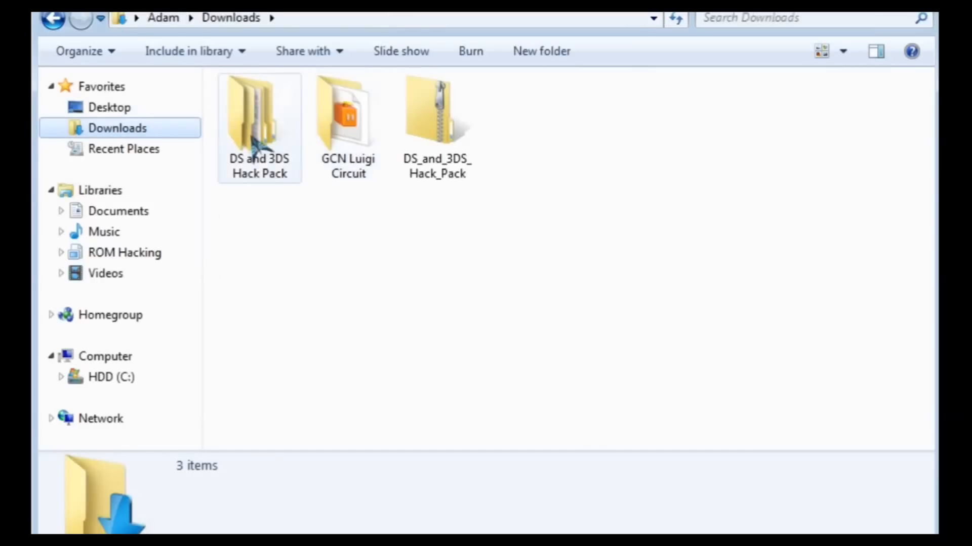
{"action": "double_click", "coordinate": [354, 132]}
{"action": "double_click", "coordinate": [336, 115]}
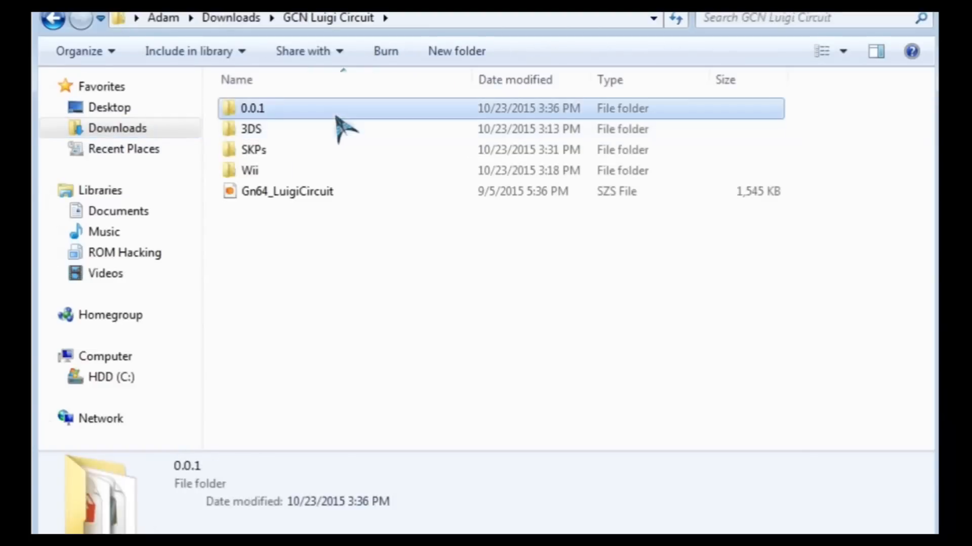
{"action": "double_click", "coordinate": [314, 113]}
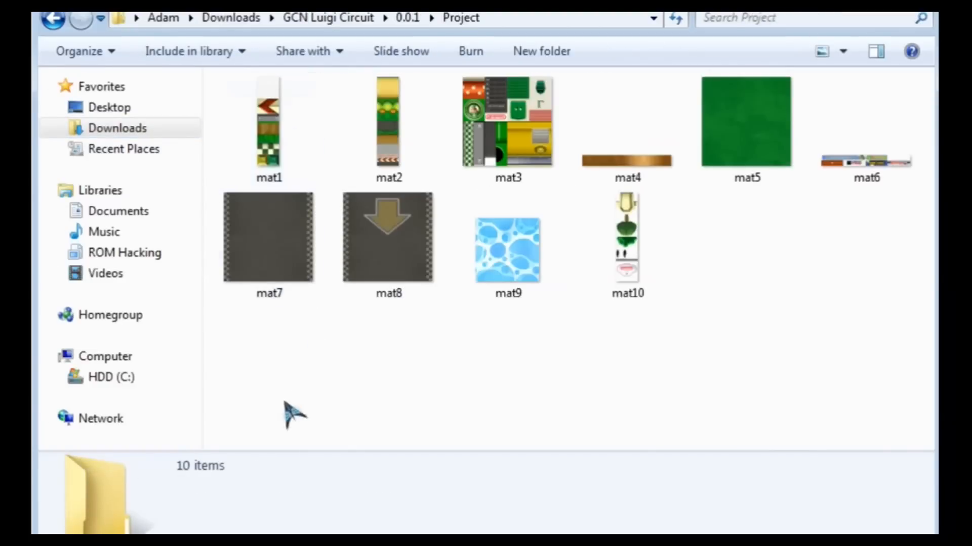
{"action": "left_click_drag", "start_coordinate": [252, 356], "coordinate": [835, 133]}
{"action": "right_click", "coordinate": [715, 85]}
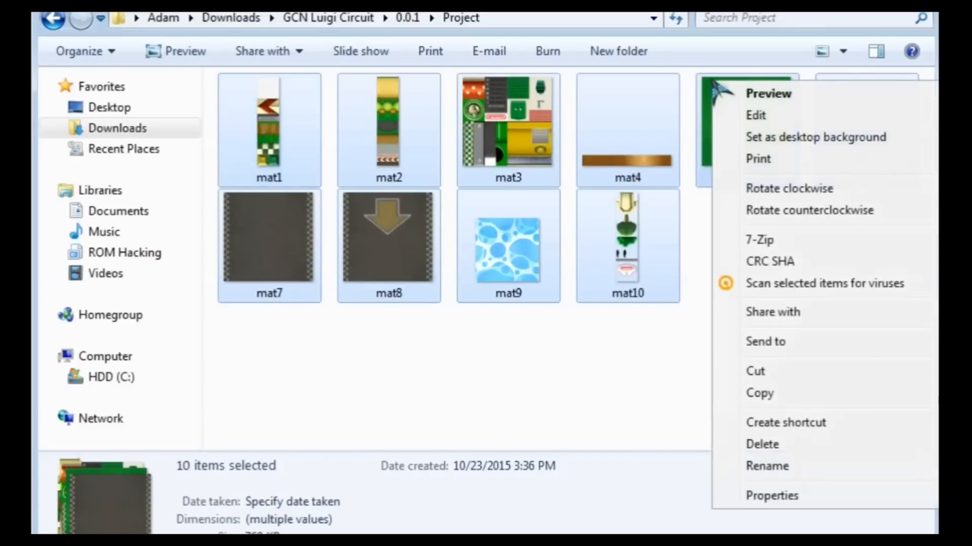
{"action": "key", "text": "super"}
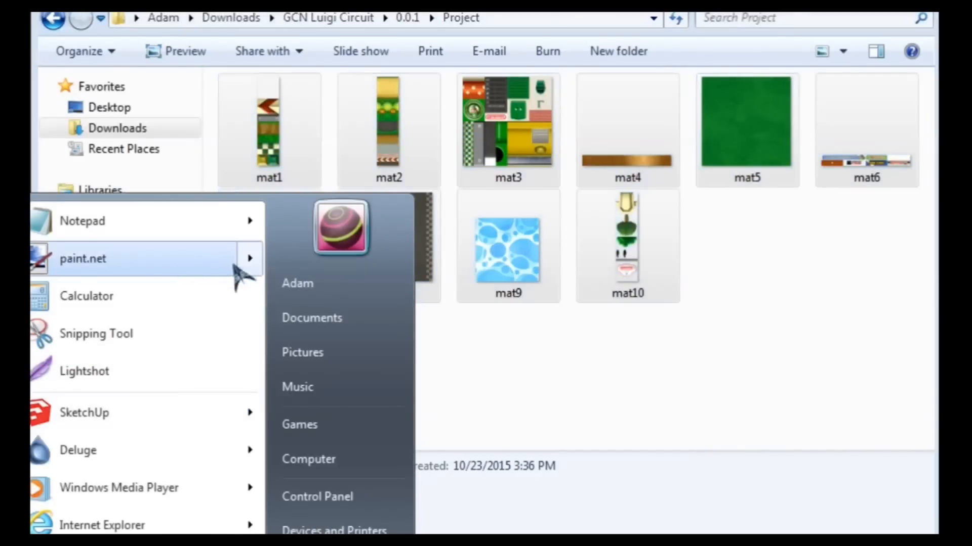
{"action": "left_click", "coordinate": [215, 263]}
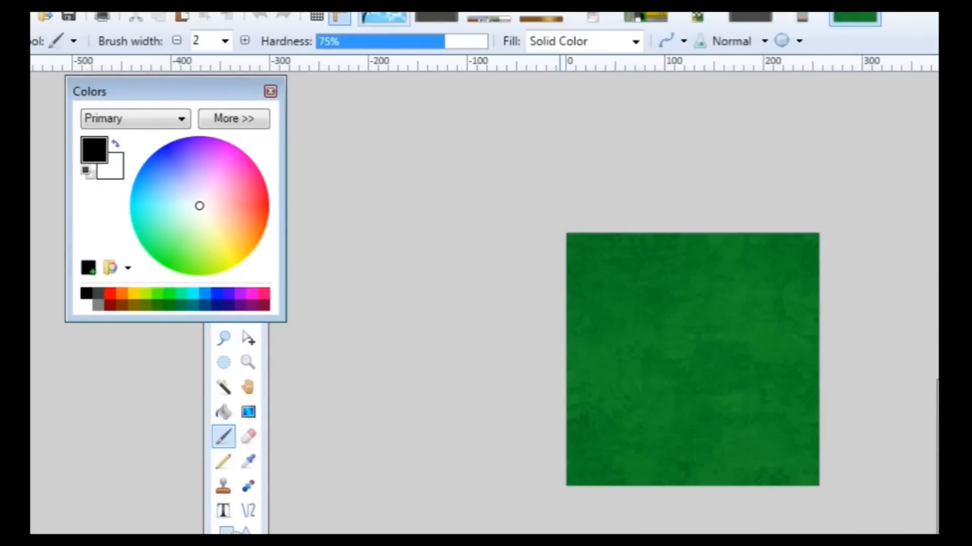
- Resize the water texture mat9 to 32 × 32 pixels, keeping its aspect ratio
{"action": "left_click", "coordinate": [385, 18]}
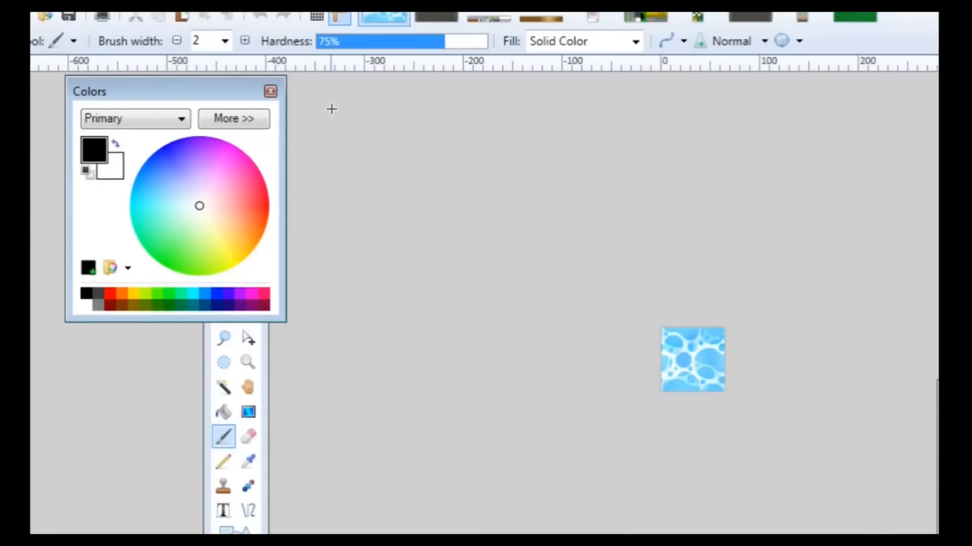
{"action": "key", "text": "ctrl+r"}
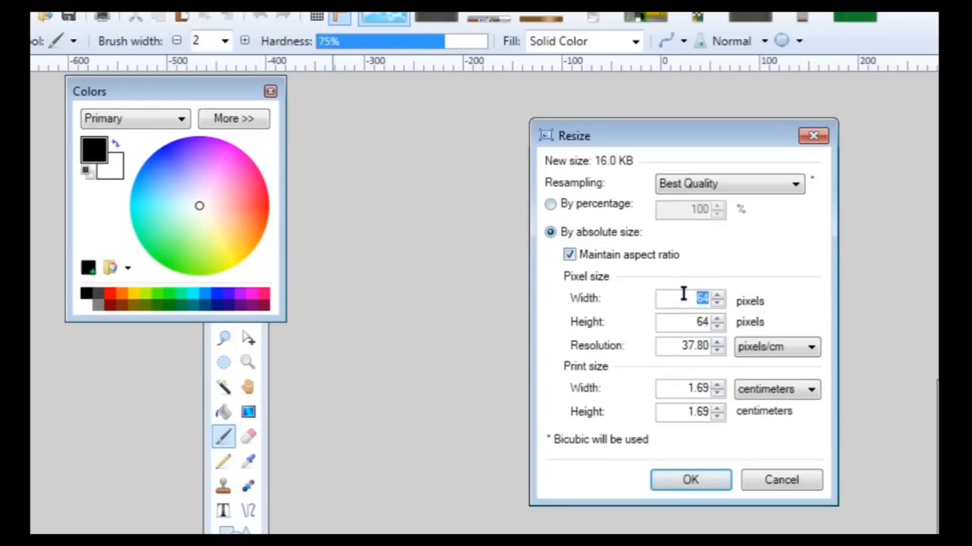
{"action": "type", "text": "323"}
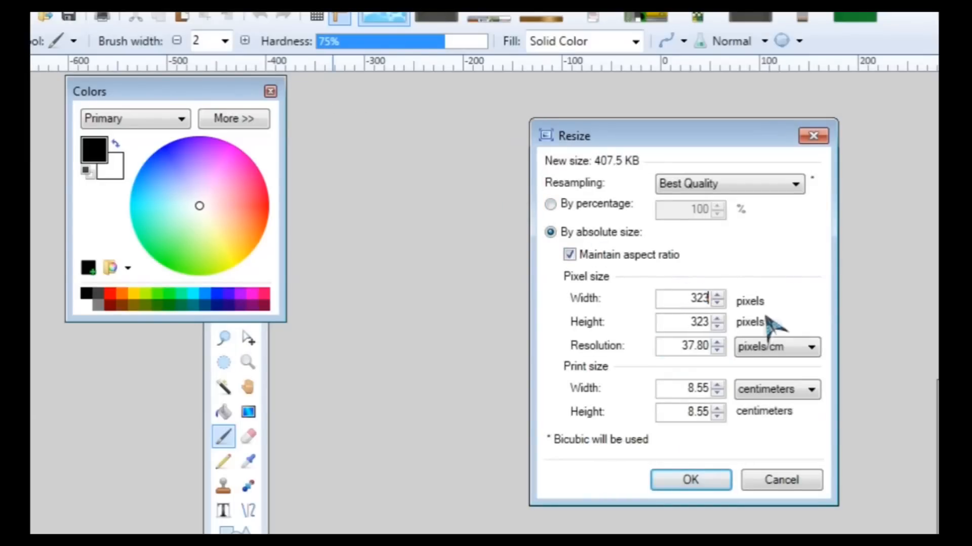
{"action": "key", "text": "BackSpace"}
{"action": "double_click", "coordinate": [680, 297]}
{"action": "left_click", "coordinate": [704, 480]}
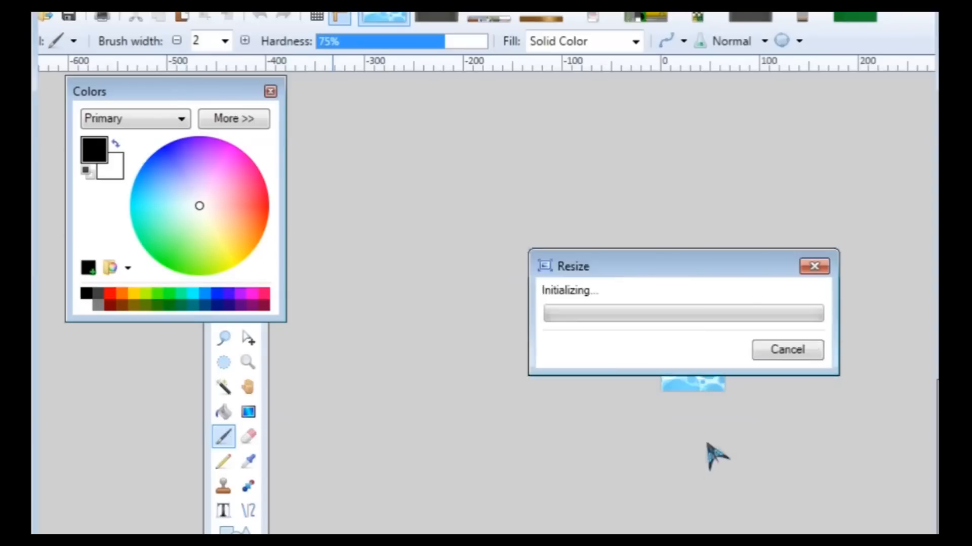
{"action": "scroll", "coordinate": [706, 385], "scroll_direction": "up", "scroll_amount": 8, "text": "ctrl"}
{"action": "scroll", "coordinate": [706, 384], "scroll_direction": "down", "scroll_amount": 3, "text": "ctrl"}
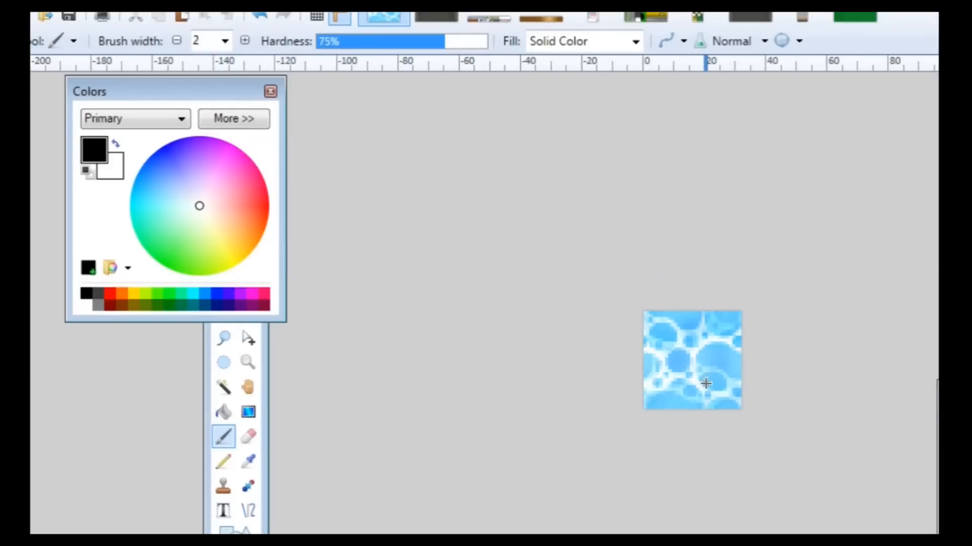
- Save the water texture mat9 with auto-detected bit depth and close the image
{"action": "key", "text": "ctrl+s"}
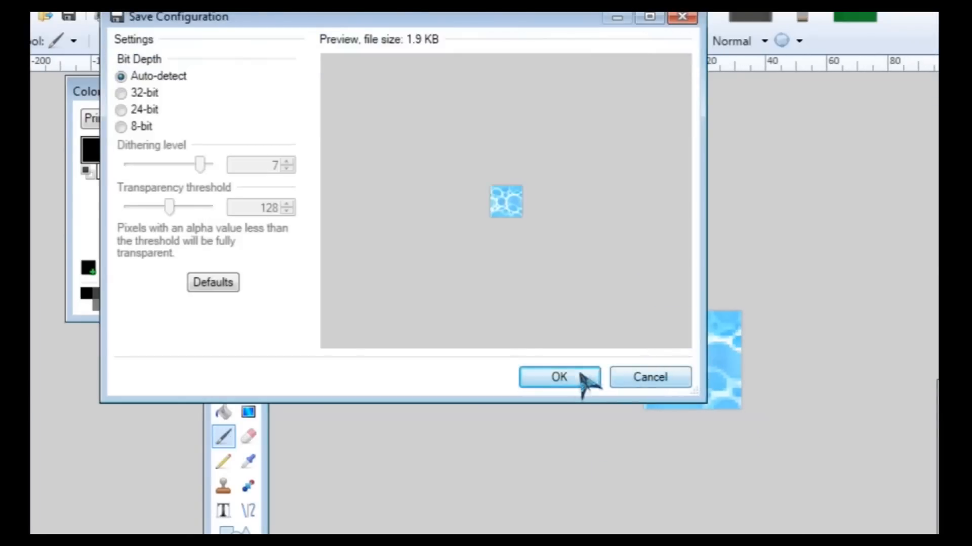
{"action": "left_click", "coordinate": [582, 390]}
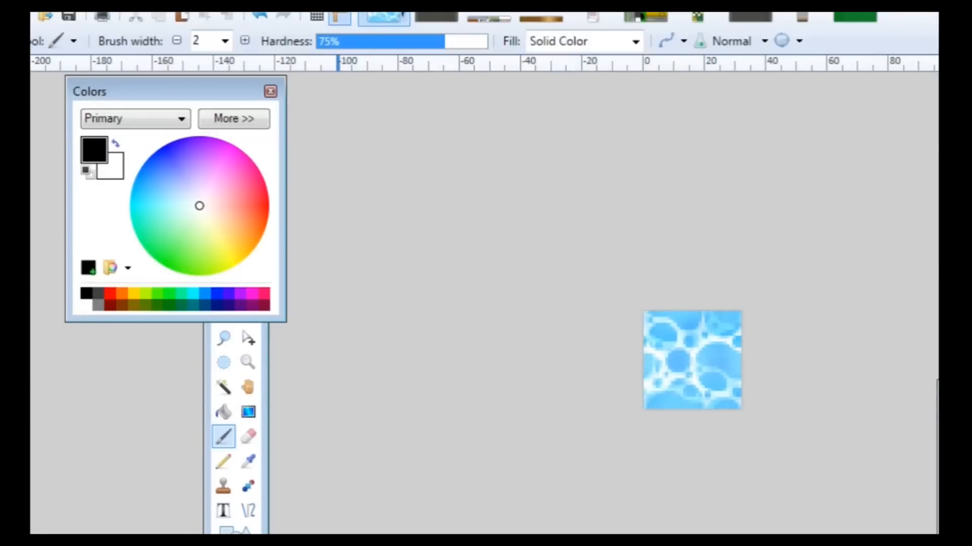
{"action": "left_click", "coordinate": [403, 15]}
- Resize the road arrow texture mat8 to 64 × 64 pixels, keeping its aspect ratio
{"action": "key", "text": "ctrl+r"}
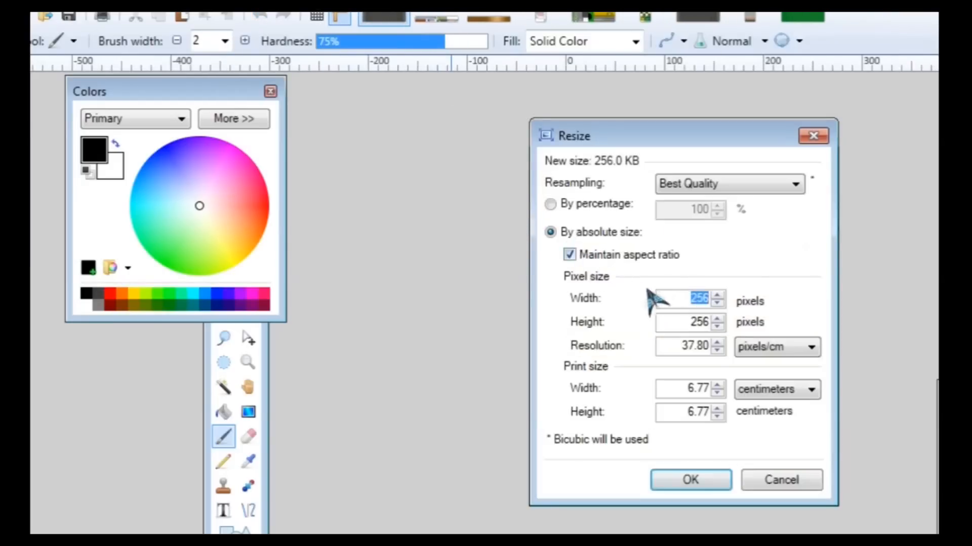
{"action": "type", "text": "64"}
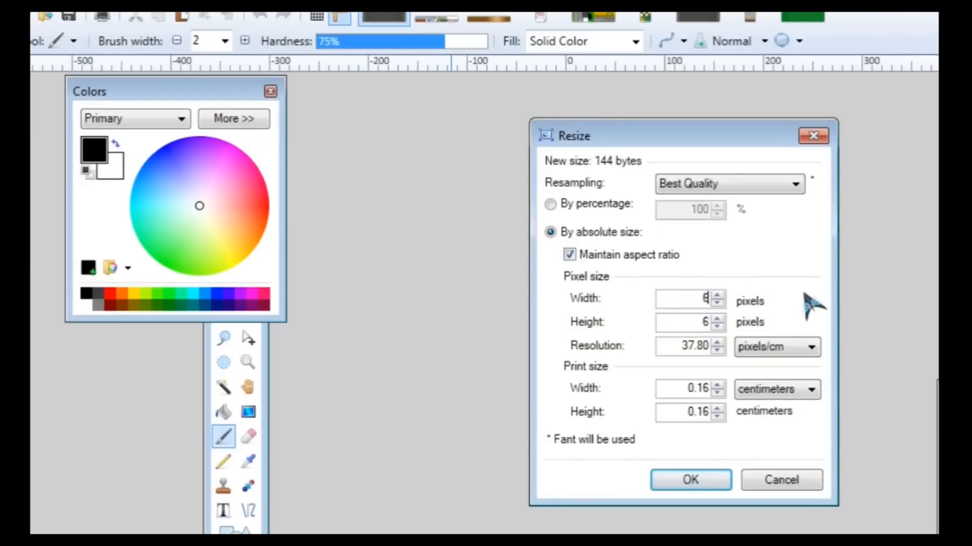
{"action": "left_click", "coordinate": [715, 480]}
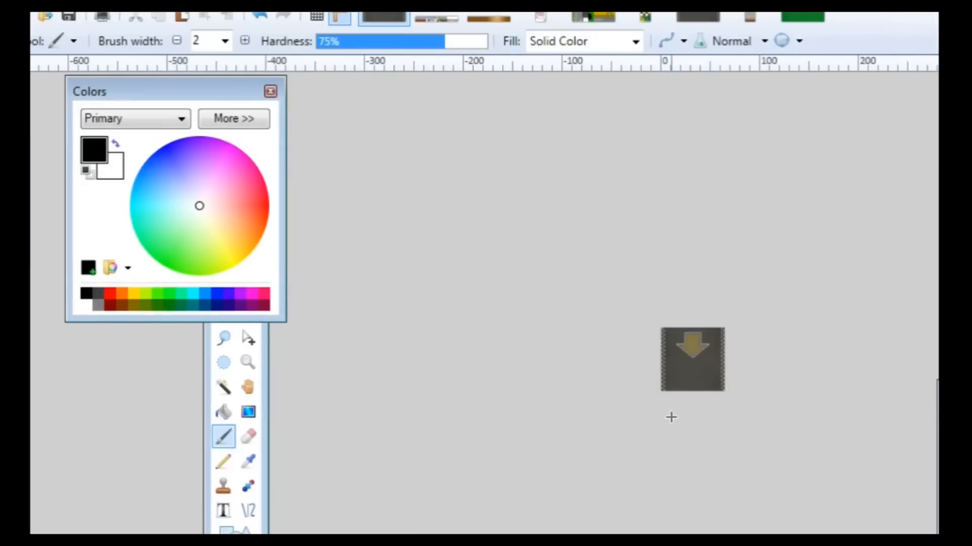
{"action": "scroll", "coordinate": [671, 417], "scroll_direction": "up", "scroll_amount": 6, "text": "ctrl"}
{"action": "scroll", "coordinate": [670, 416], "scroll_direction": "up", "scroll_amount": 2, "text": "ctrl"}
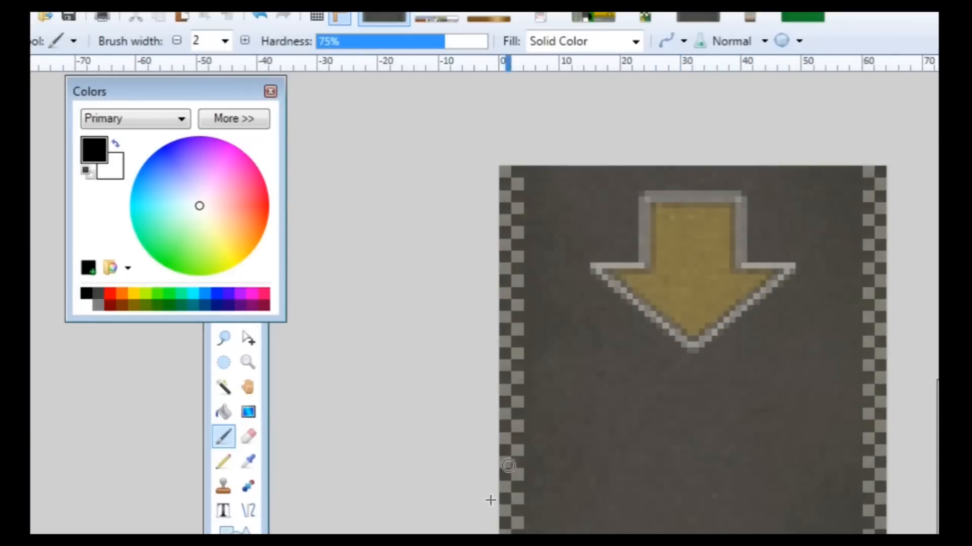
- Undo the stray brush stroke on the arrow texture mat8, save the image, and switch to the banner texture mat6
{"action": "mouse_move", "coordinate": [553, 488]}
{"action": "left_mouse_down"}
{"action": "mouse_move", "coordinate": [585, 434]}
{"action": "mouse_move", "coordinate": [652, 430]}
{"action": "mouse_move", "coordinate": [679, 324]}
{"action": "left_mouse_up"}
{"action": "key", "text": "ctrl+z"}
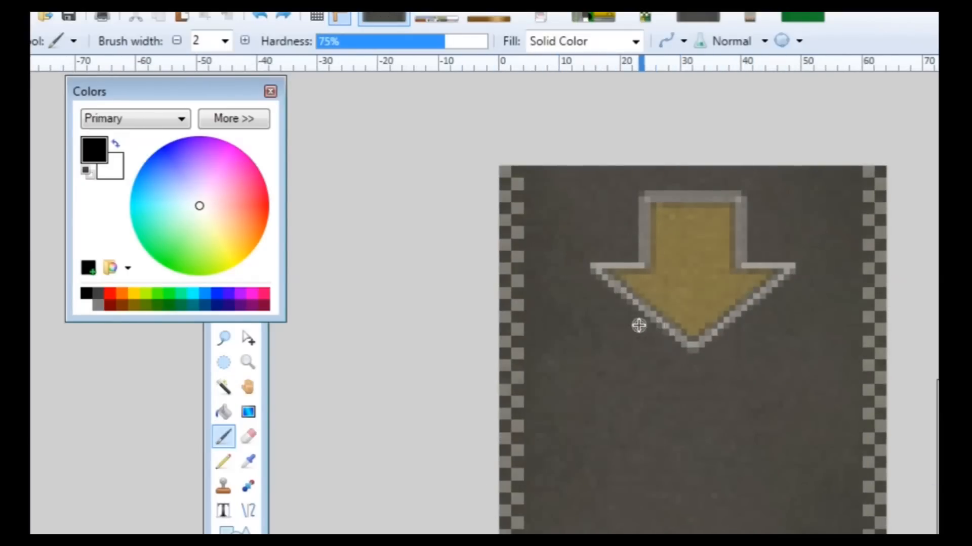
{"action": "key", "text": "ctrl+s"}
{"action": "left_click", "coordinate": [572, 383]}
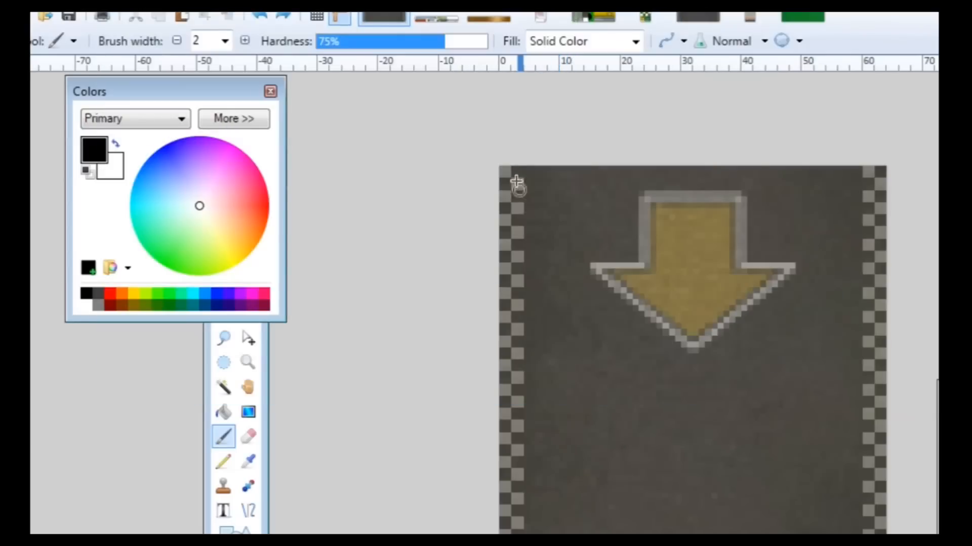
{"action": "left_click", "coordinate": [438, 19]}
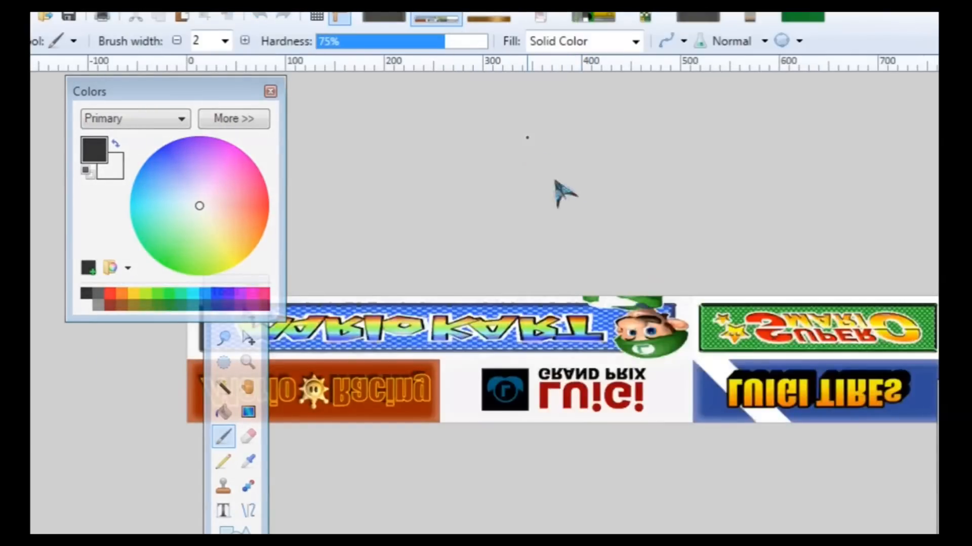
- Resize the banner texture mat6 to 512 × 64 pixels, keeping its aspect ratio
{"action": "key", "text": "ctrl+r"}
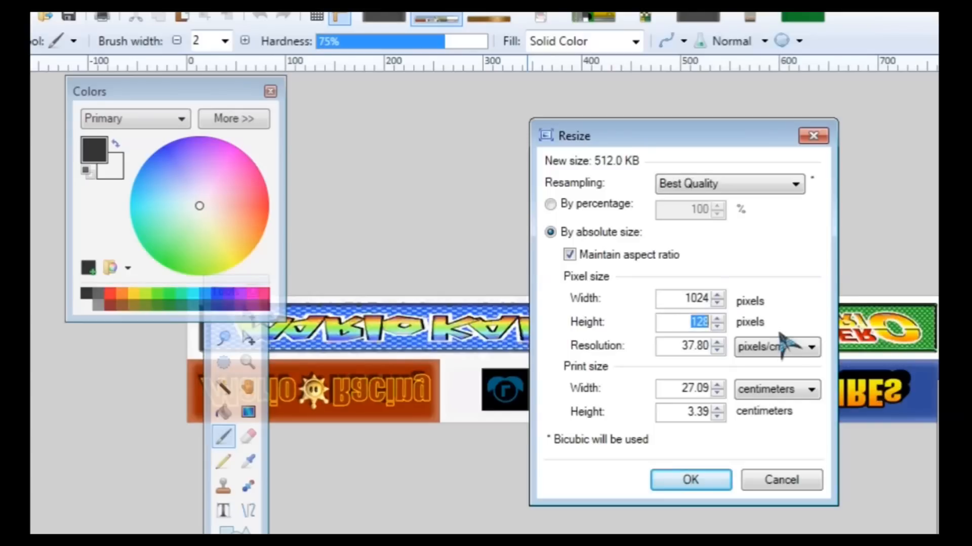
{"action": "type", "text": "64"}
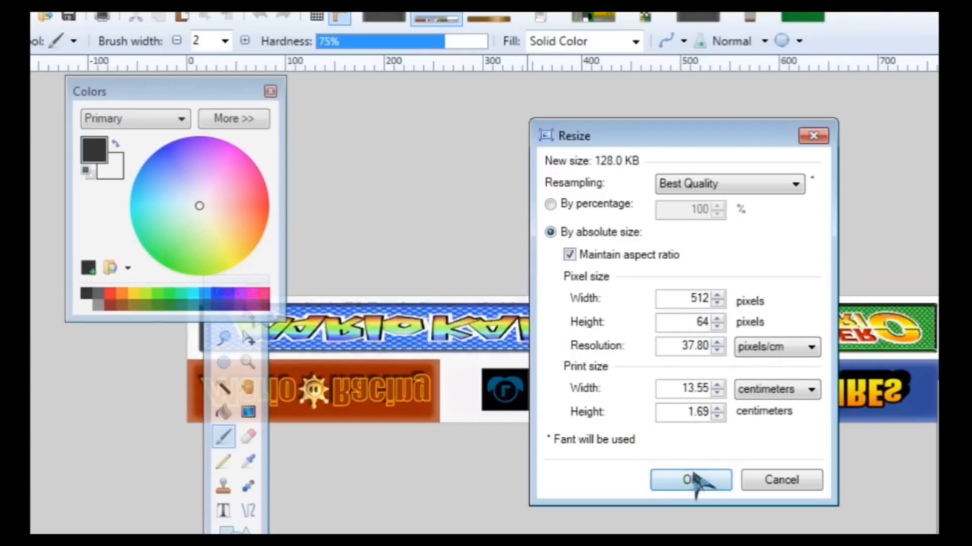
{"action": "left_click", "coordinate": [696, 480]}
{"action": "scroll", "coordinate": [618, 414], "scroll_direction": "up", "scroll_amount": 5, "text": "ctrl"}
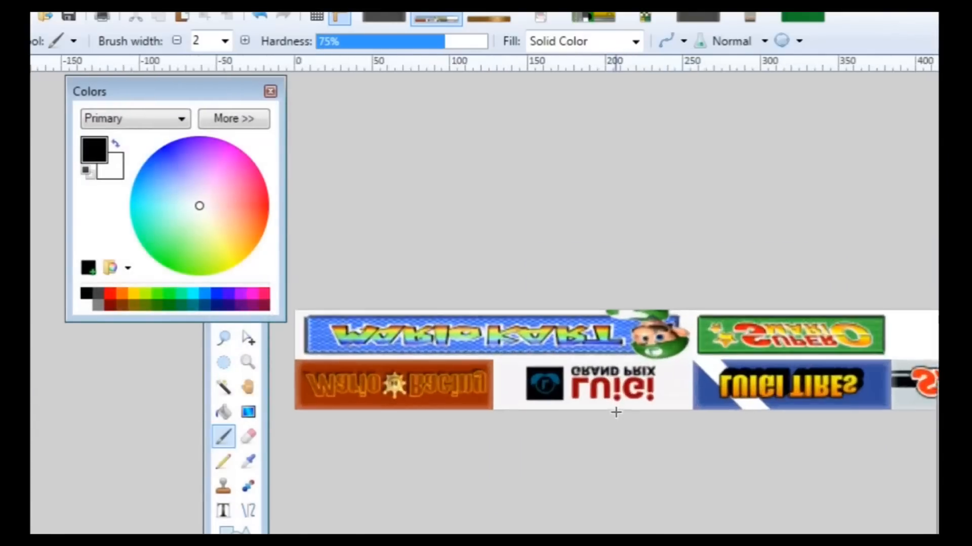
{"action": "scroll", "coordinate": [778, 321], "scroll_direction": "down", "scroll_amount": 2, "text": "ctrl"}
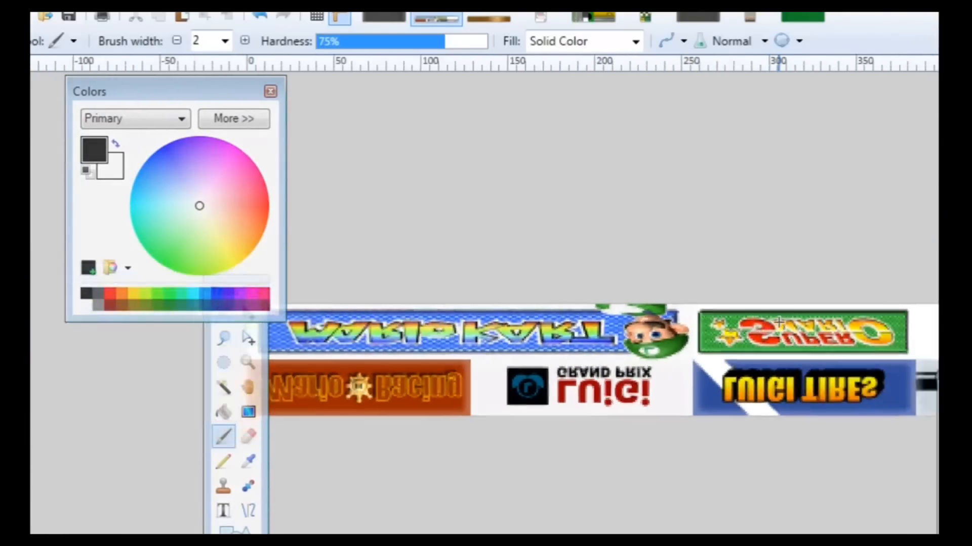
- Save the banner texture mat6 with auto-detected bit depth and switch to the brown strip texture
{"action": "key", "text": "ctrl+s"}
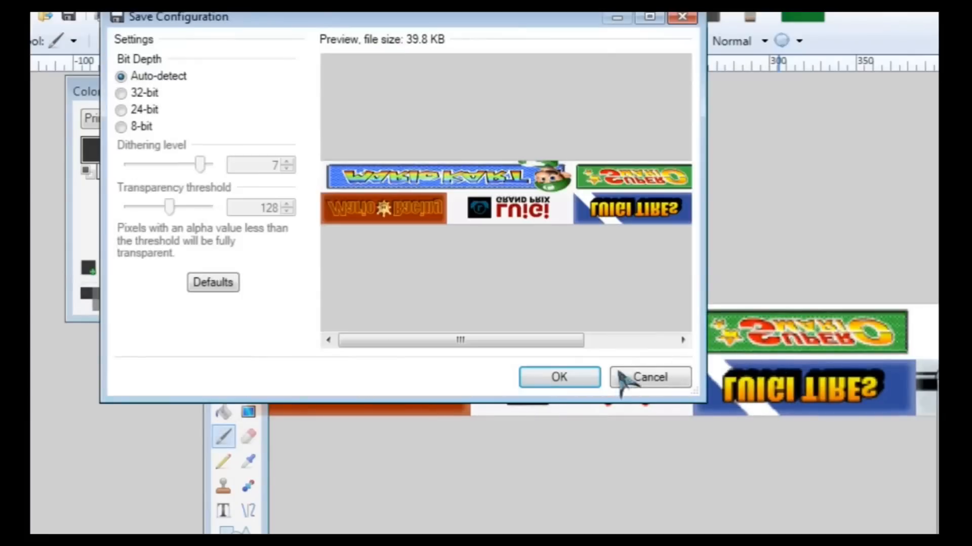
{"action": "left_click", "coordinate": [582, 377]}
{"action": "left_click", "coordinate": [505, 18]}
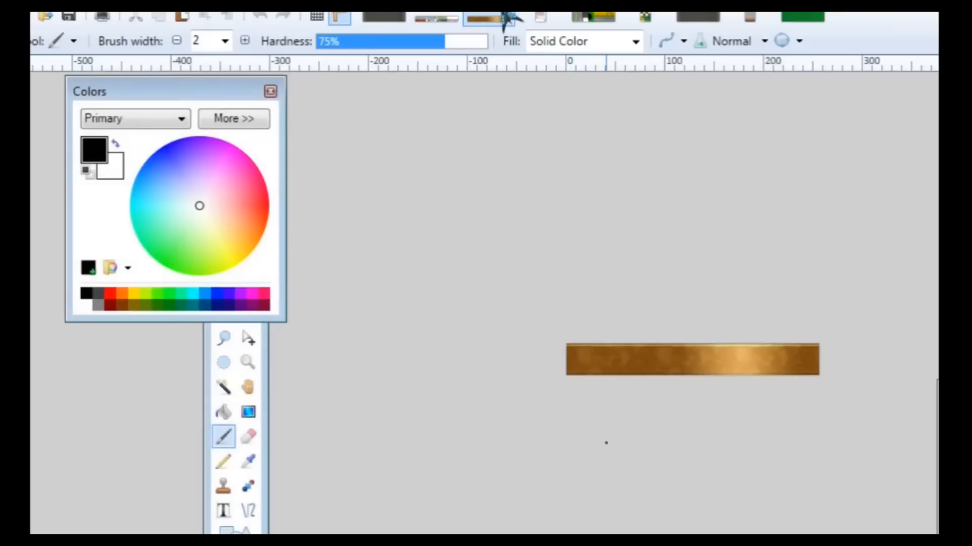
- Check the brown strip texture's size without resizing it, and close it along with the finished banner and arrow textures
{"action": "key", "text": "ctrl+r"}
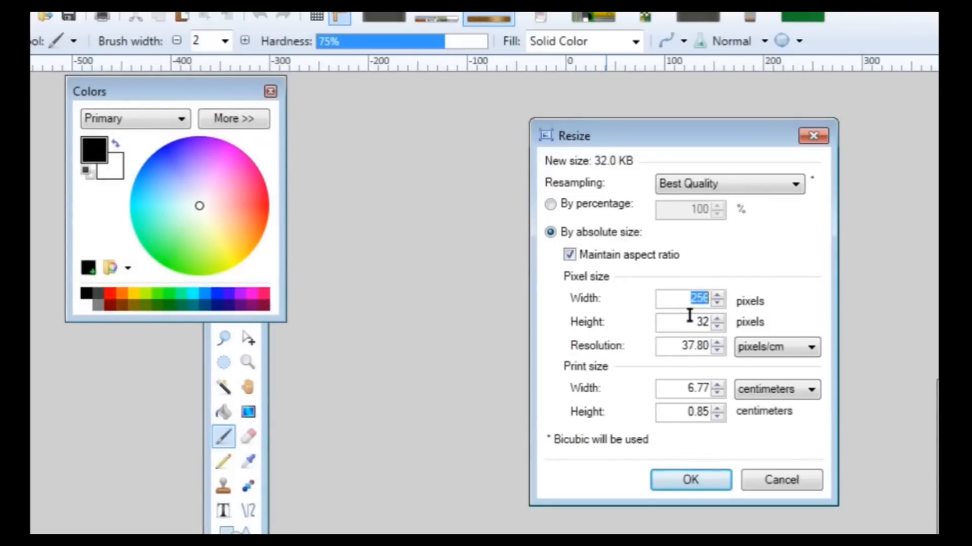
{"action": "left_click", "coordinate": [783, 480]}
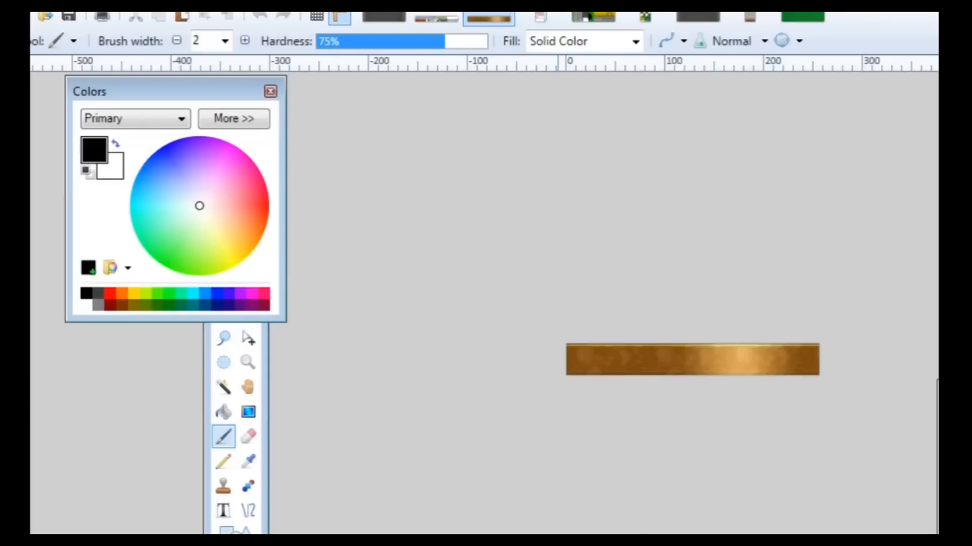
{"action": "left_click", "coordinate": [509, 15]}
{"action": "left_click", "coordinate": [436, 18]}
{"action": "left_click", "coordinate": [458, 15]}
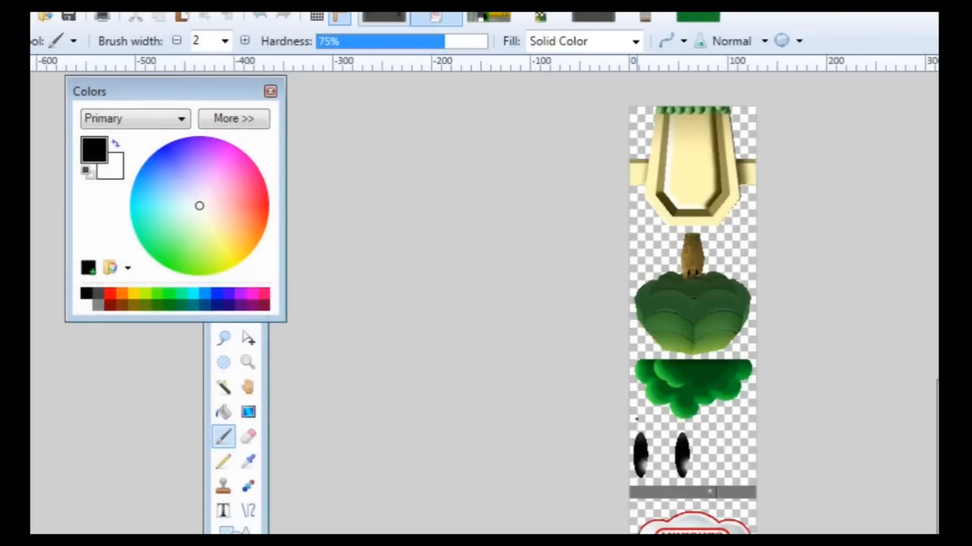
{"action": "left_click", "coordinate": [385, 17]}
{"action": "left_click", "coordinate": [405, 15]}
{"action": "mouse_move", "coordinate": [498, 2]}
{"action": "left_mouse_down"}
{"action": "mouse_move", "coordinate": [513, 4]}
{"action": "mouse_move", "coordinate": [476, 22]}
{"action": "mouse_move", "coordinate": [505, 26]}
{"action": "left_mouse_up"}
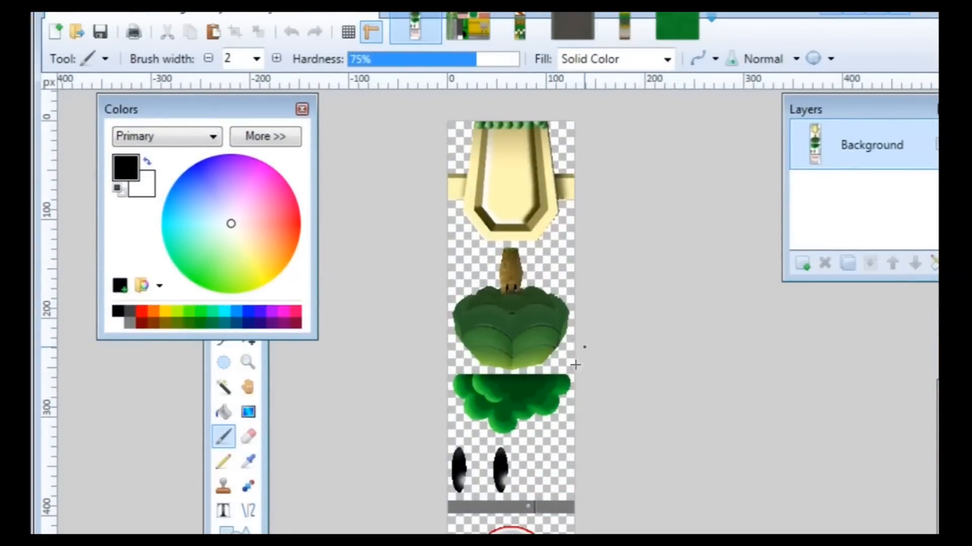
- Resize the transparent tree and Nintendo cloud texture to 64 × 256 pixels, keeping its aspect ratio
{"action": "key", "text": "ctrl+r"}
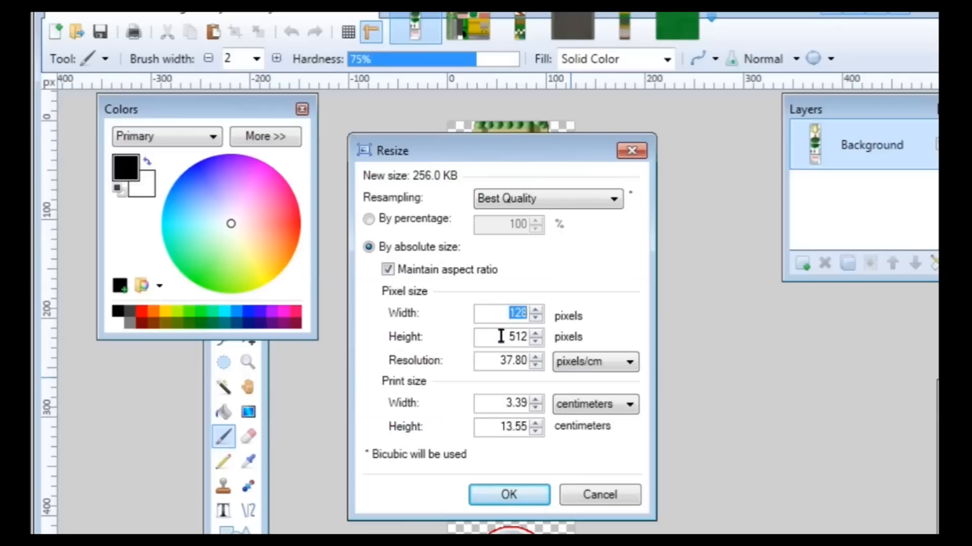
{"action": "type", "text": "64"}
{"action": "left_click", "coordinate": [510, 494]}
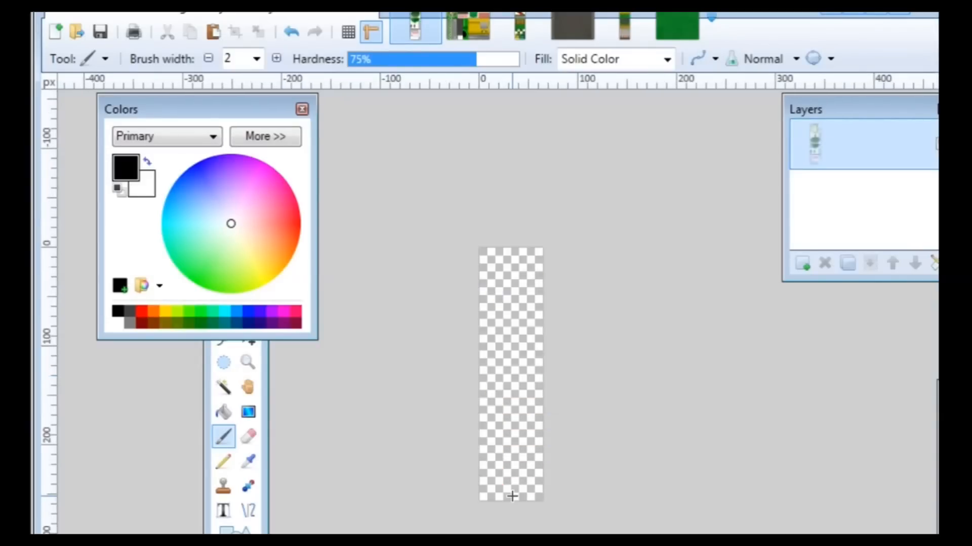
{"action": "scroll", "coordinate": [513, 416], "scroll_direction": "up", "scroll_amount": 4, "text": "ctrl"}
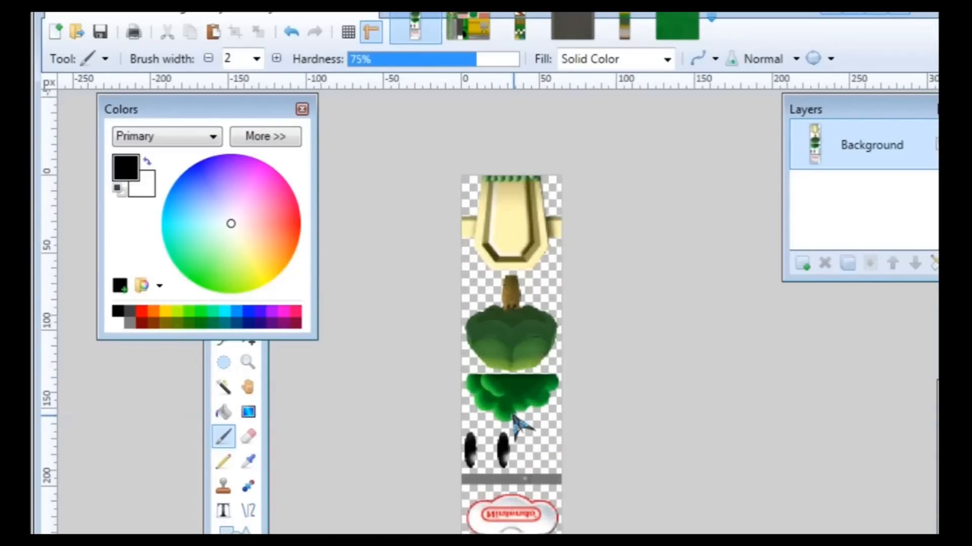
- Save the tree and cloud texture with auto-detected bit depth and close the image
{"action": "key", "text": "ctrl+r"}
{"action": "left_click", "coordinate": [600, 494]}
{"action": "key", "text": "ctrl+s"}
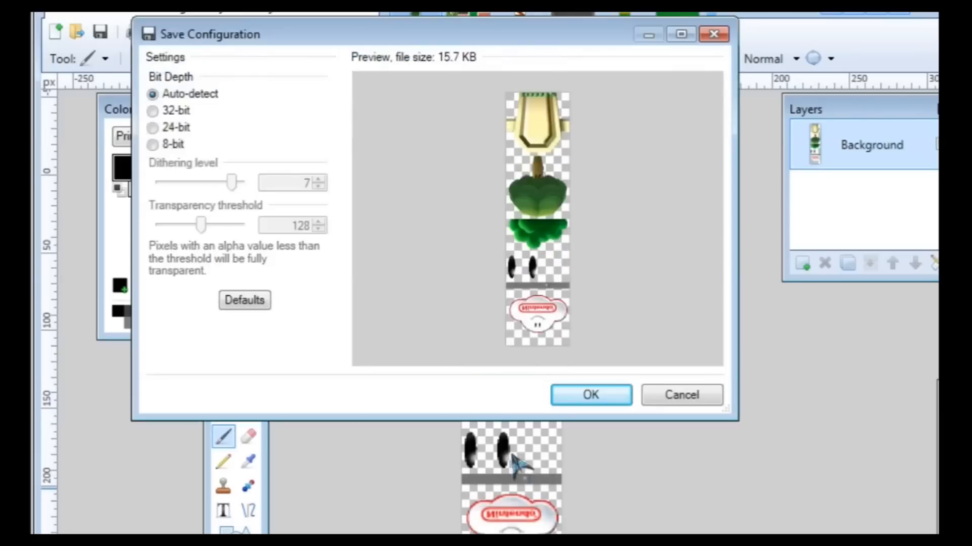
{"action": "left_click", "coordinate": [577, 396]}
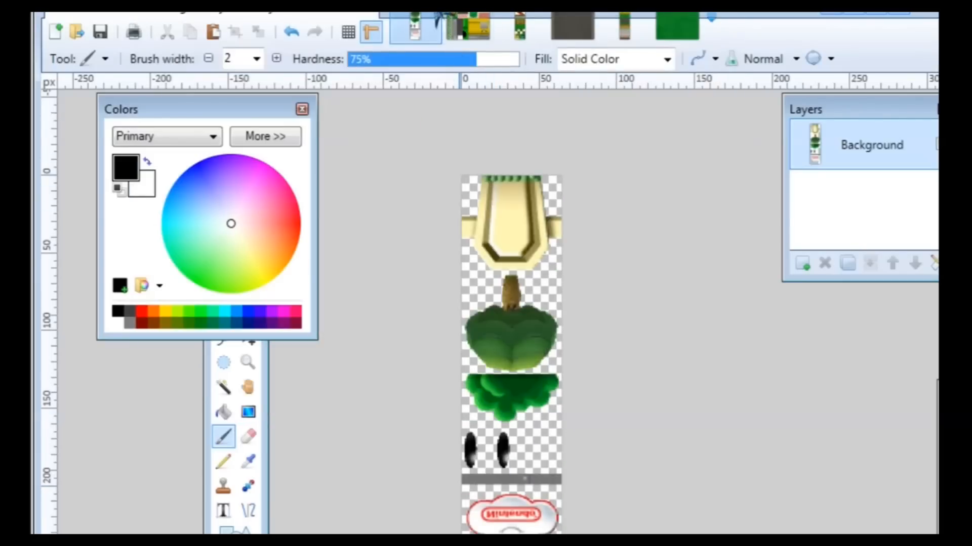
{"action": "left_click", "coordinate": [436, 17]}
- Resize the building and Luigi emblem texture sheet to 128 × 128 pixels, keeping its aspect ratio
{"action": "key", "text": "ctrl+r"}
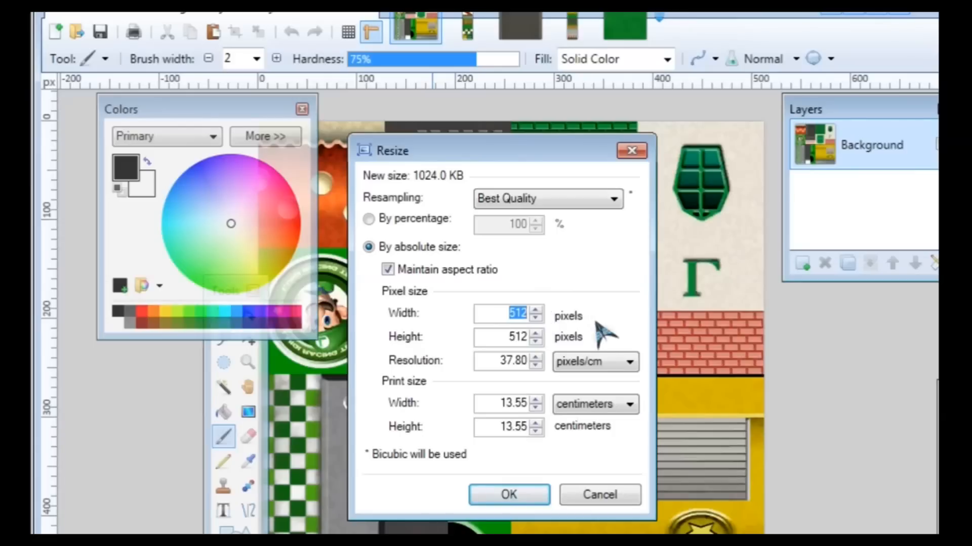
{"action": "type", "text": "128"}
{"action": "left_click", "coordinate": [531, 499]}
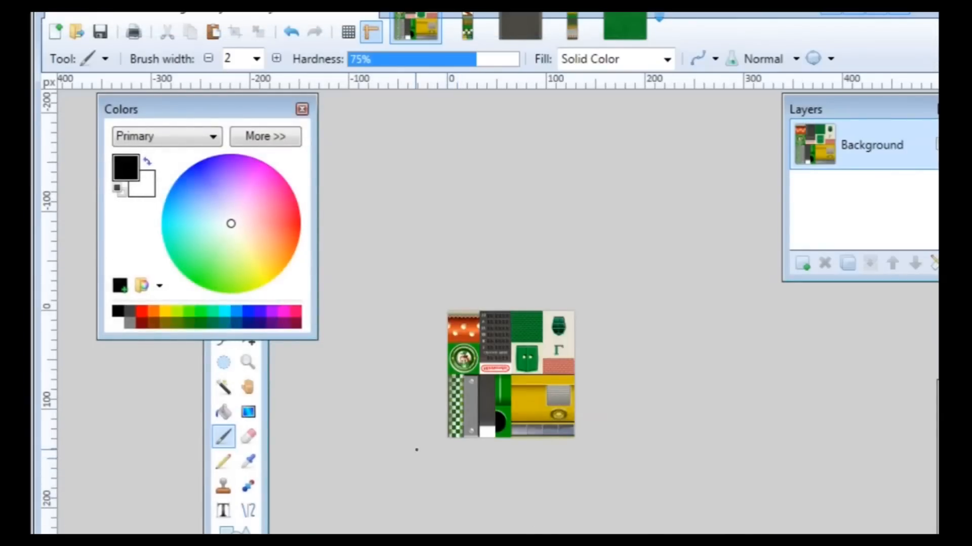
{"action": "scroll", "coordinate": [416, 450], "scroll_direction": "up", "scroll_amount": 3, "text": "ctrl"}
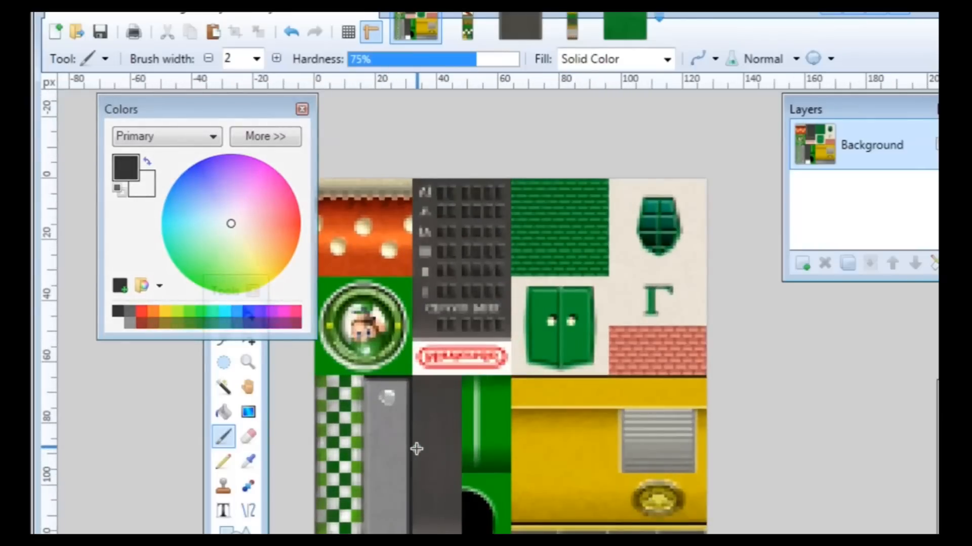
- Save the building texture sheet and switch to the tall texture with the red arrow and checkered tiles
{"action": "key", "text": "ctrl+s"}
{"action": "left_click", "coordinate": [613, 403]}
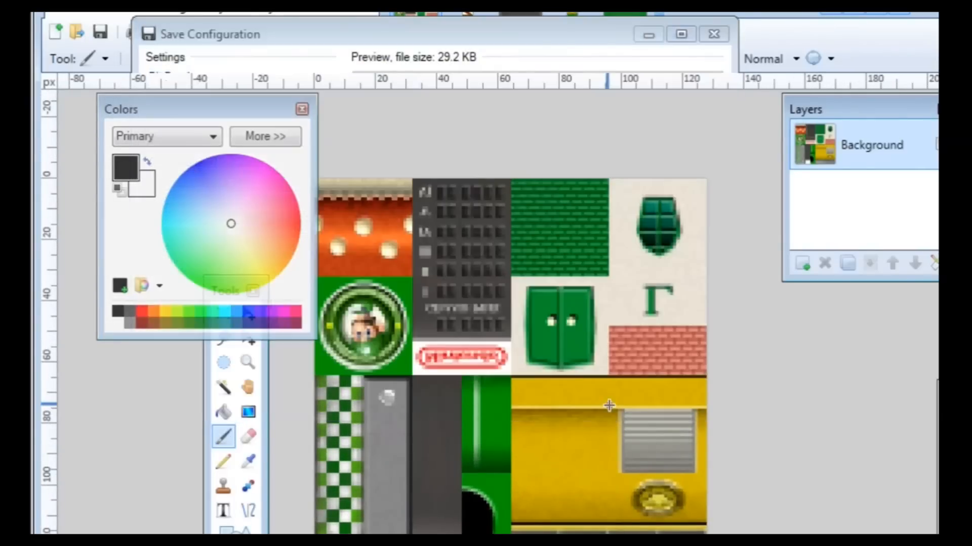
{"action": "left_click", "coordinate": [464, 33]}
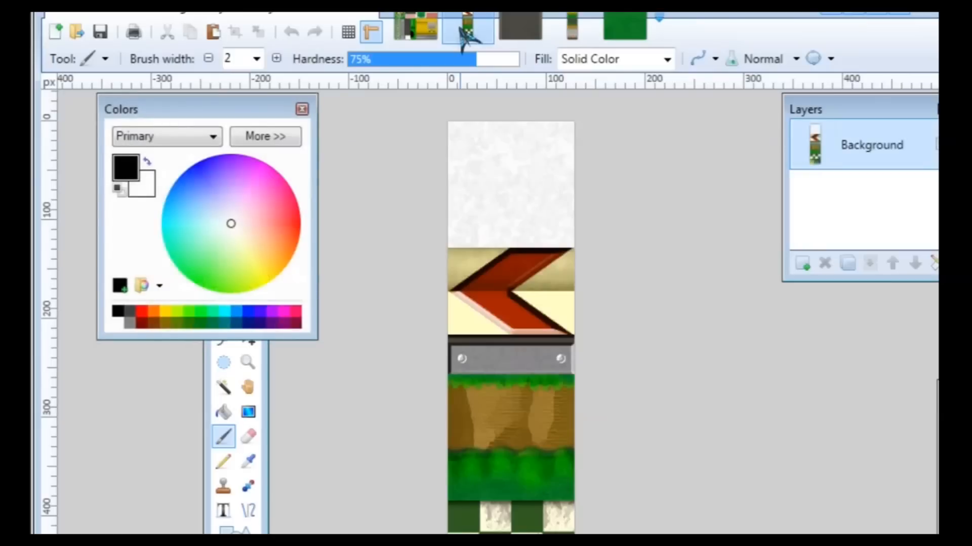
- Resize the red arrow and checkered tile texture to 64 × 256 pixels, keeping its aspect ratio
{"action": "key", "text": "ctrl+r"}
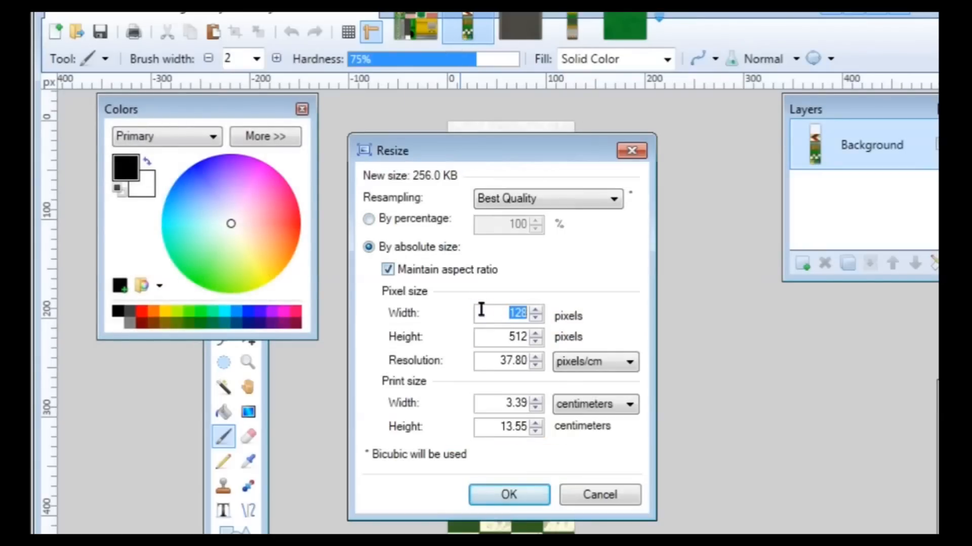
{"action": "type", "text": "64"}
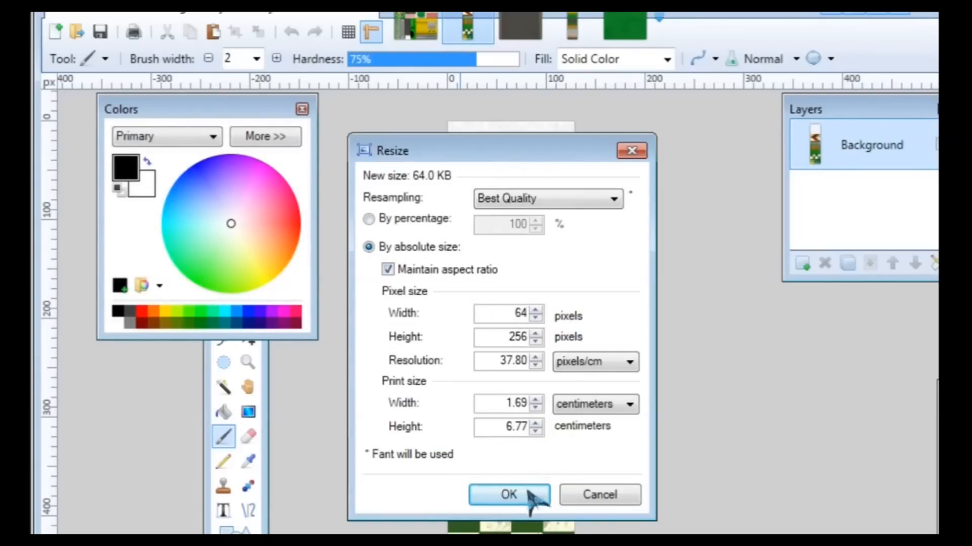
{"action": "left_click", "coordinate": [527, 494]}
- Save the red arrow texture with auto-detected bit depth, and close both it and the building texture sheet
{"action": "key", "text": "ctrl+s"}
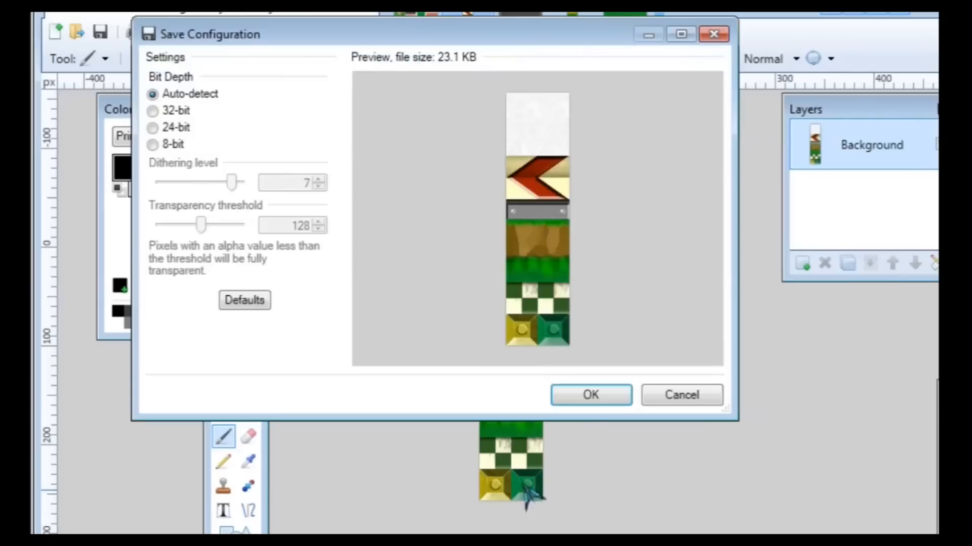
{"action": "left_click", "coordinate": [596, 396]}
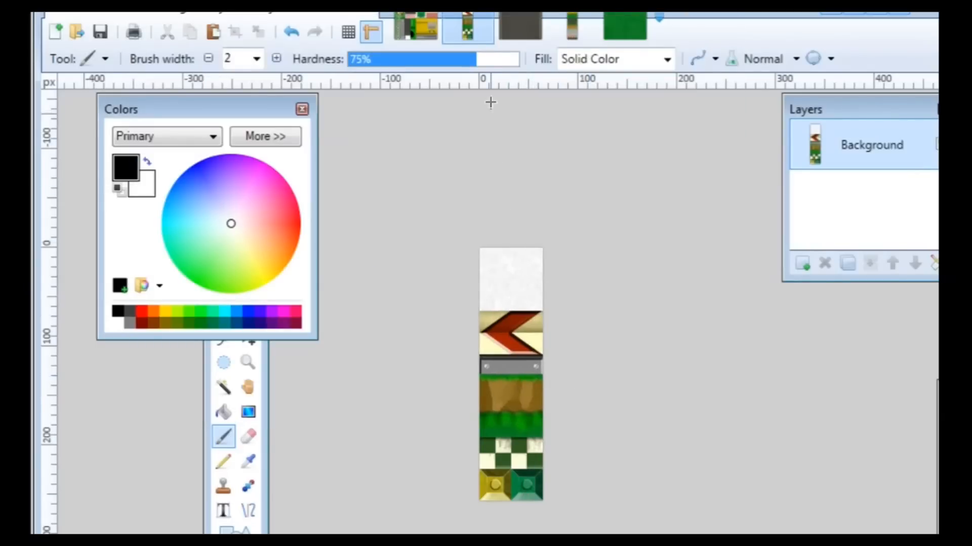
{"action": "left_click", "coordinate": [437, 5]}
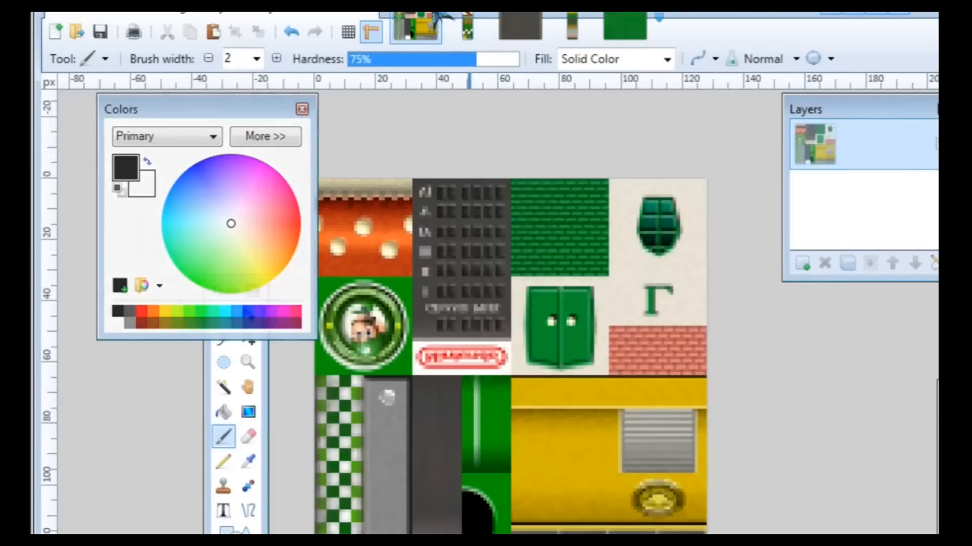
{"action": "left_click", "coordinate": [437, 5]}
{"action": "left_click", "coordinate": [437, 5]}
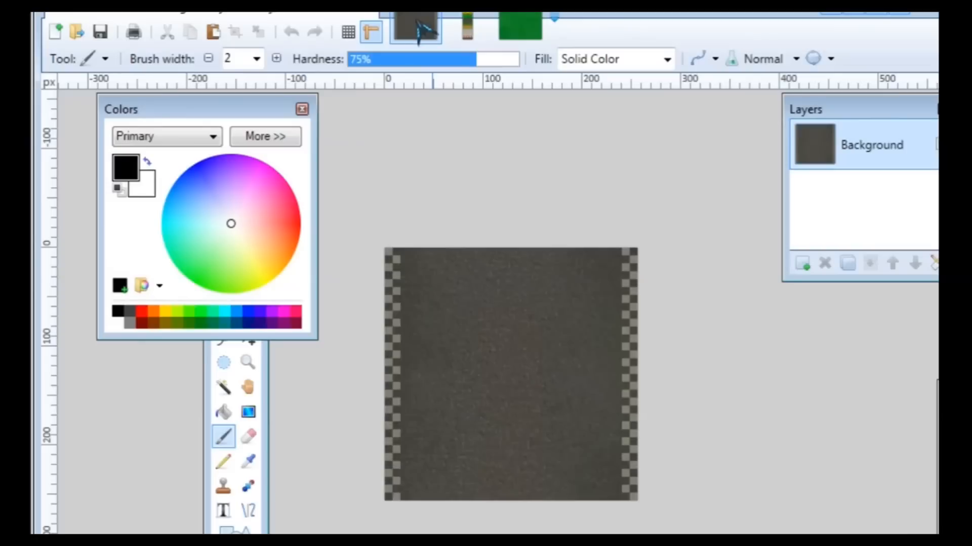
{"action": "key", "text": "ctrl+r"}
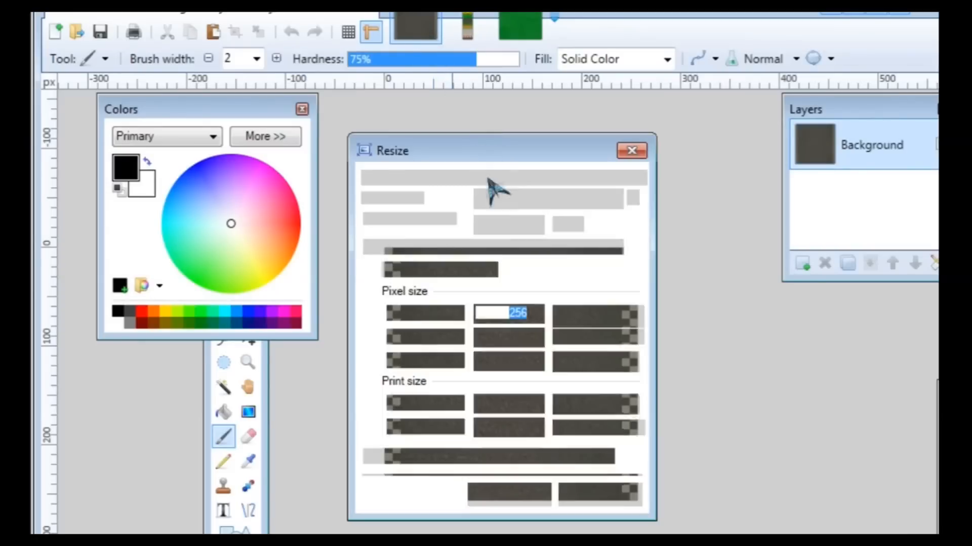
{"action": "type", "text": "100"}
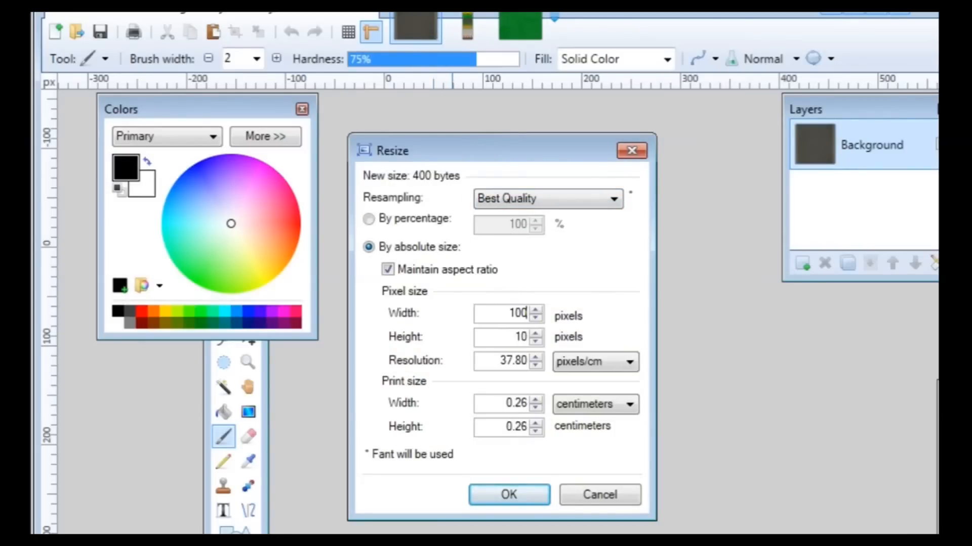
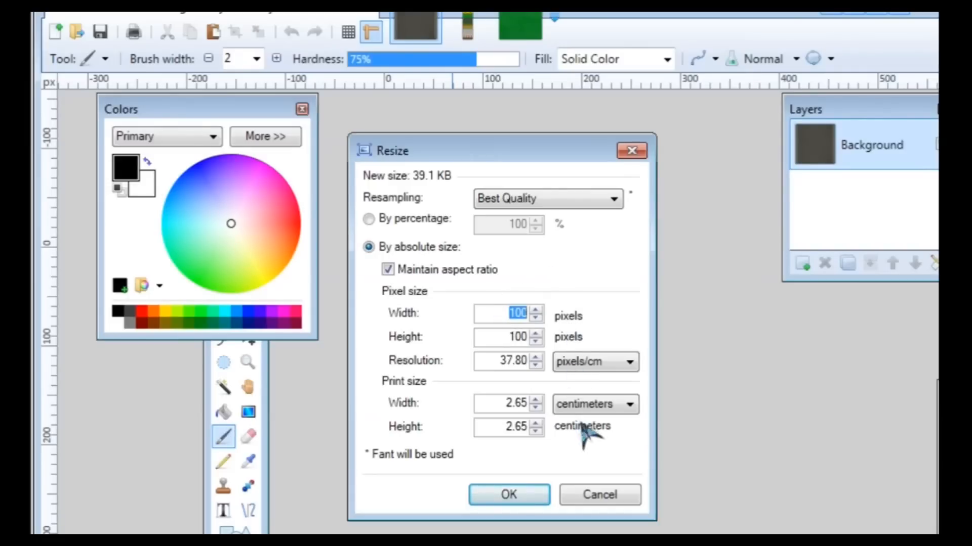
{"action": "left_click", "coordinate": [600, 497]}
- Resize the dark asphalt road texture to 128 × 128 pixels, keeping its aspect ratio
{"action": "key", "text": "ctrl+r"}
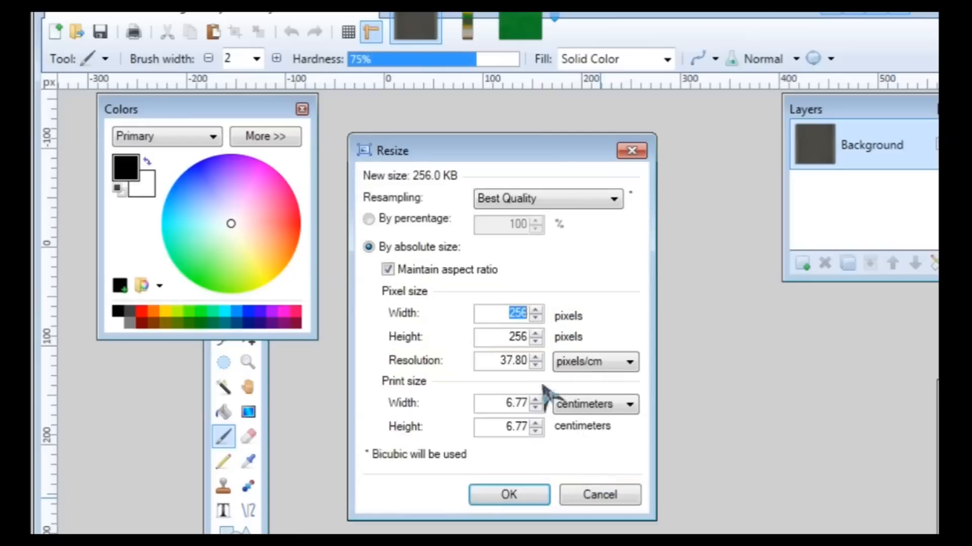
{"action": "type", "text": "128"}
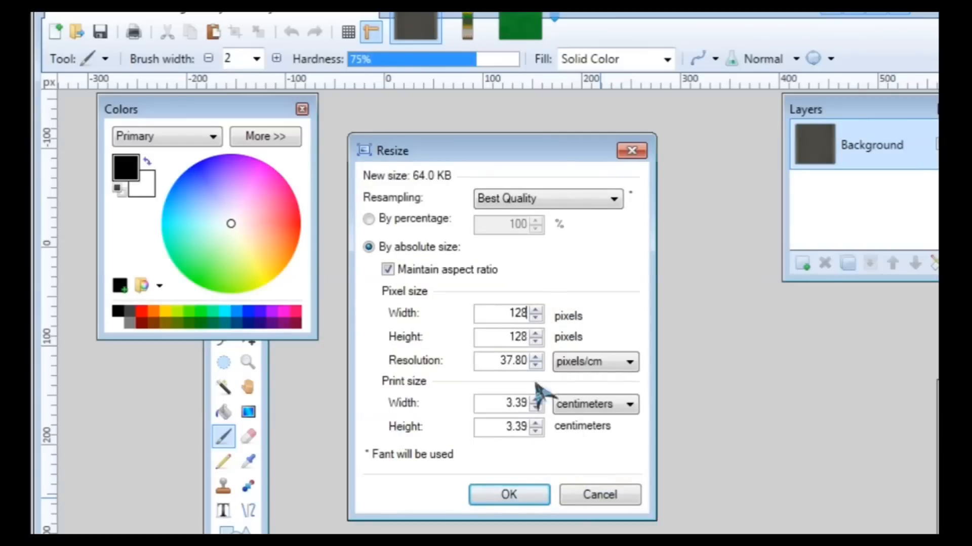
{"action": "left_click", "coordinate": [509, 494]}
{"action": "scroll", "coordinate": [509, 415], "scroll_direction": "up", "scroll_amount": 3, "text": "ctrl"}
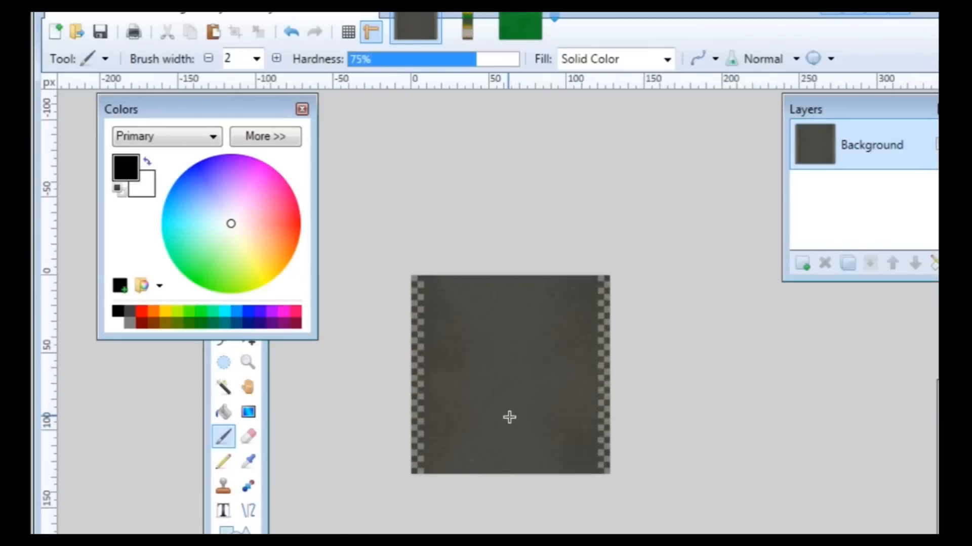
- Save the dark asphalt road texture and close the image
{"action": "key", "text": "ctrl+s"}
{"action": "left_click", "coordinate": [590, 395]}
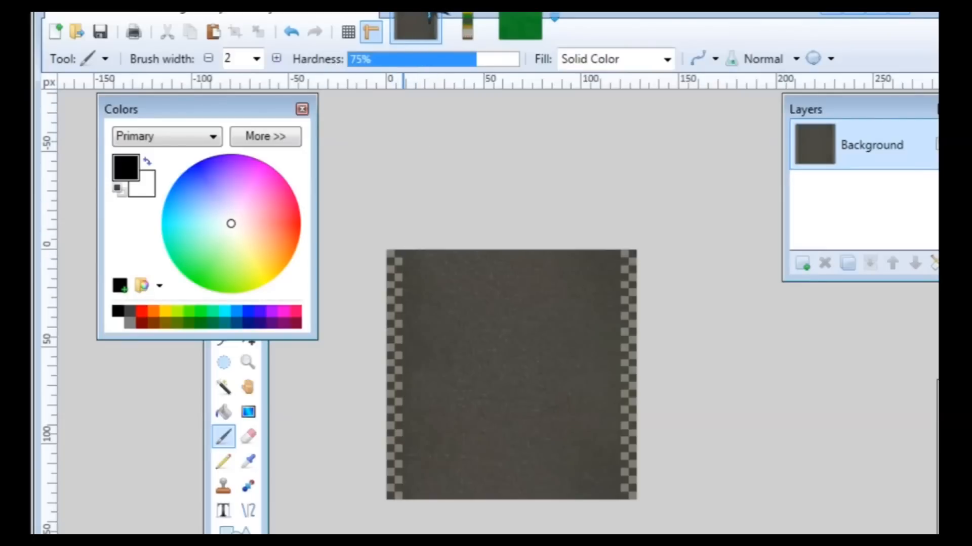
{"action": "left_click", "coordinate": [434, 17]}
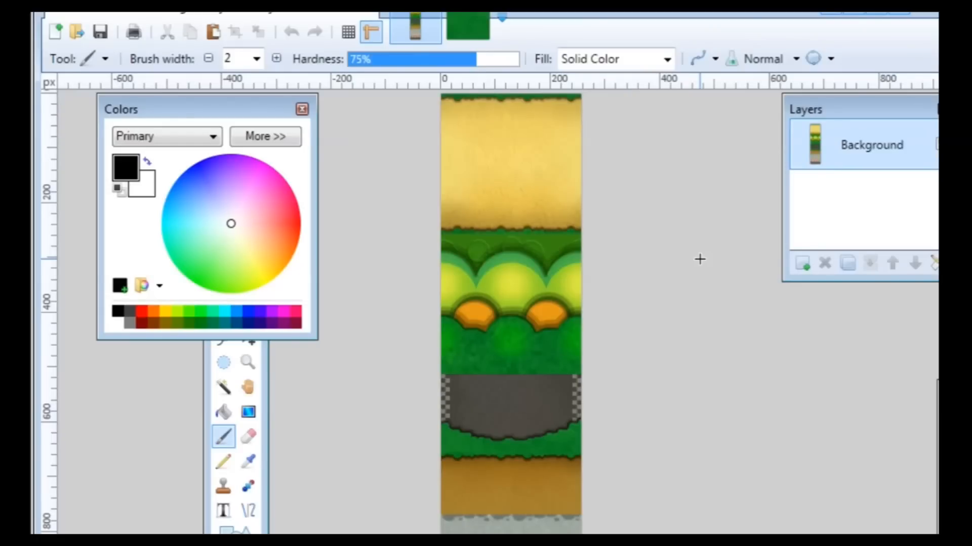
- Try resizing the tall ground texture strip to 64 × 256 pixels, inspect its detail, and undo the resize
{"action": "key", "text": "ctrl+r"}
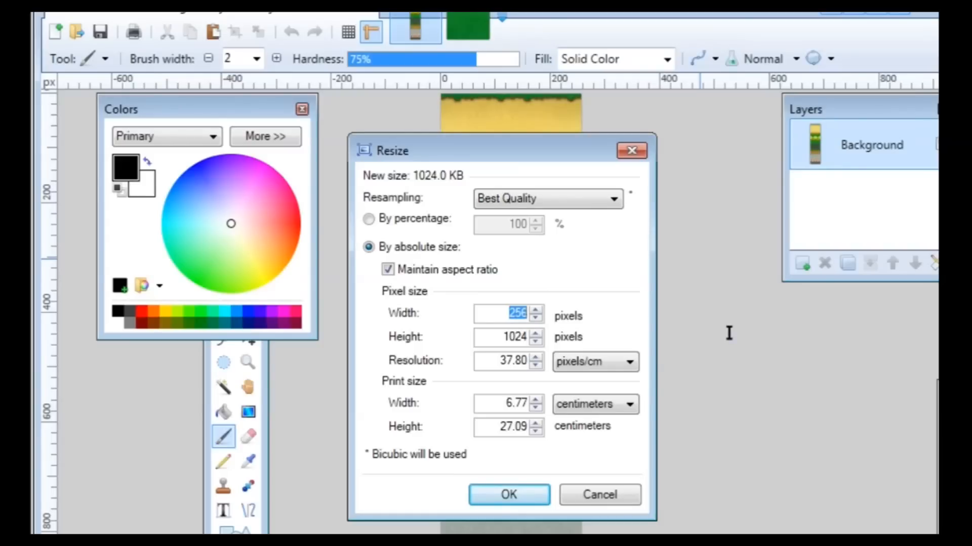
{"action": "type", "text": "64"}
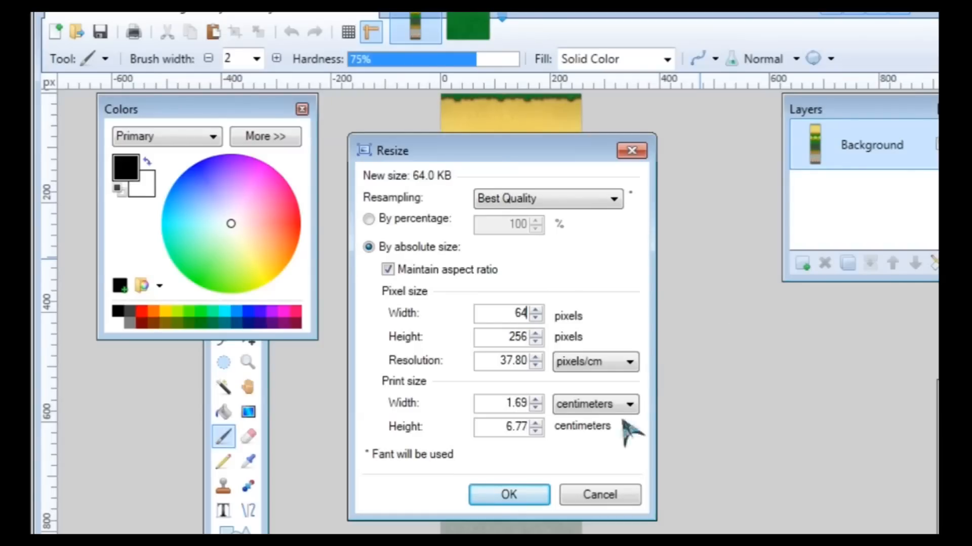
{"action": "left_click", "coordinate": [509, 494]}
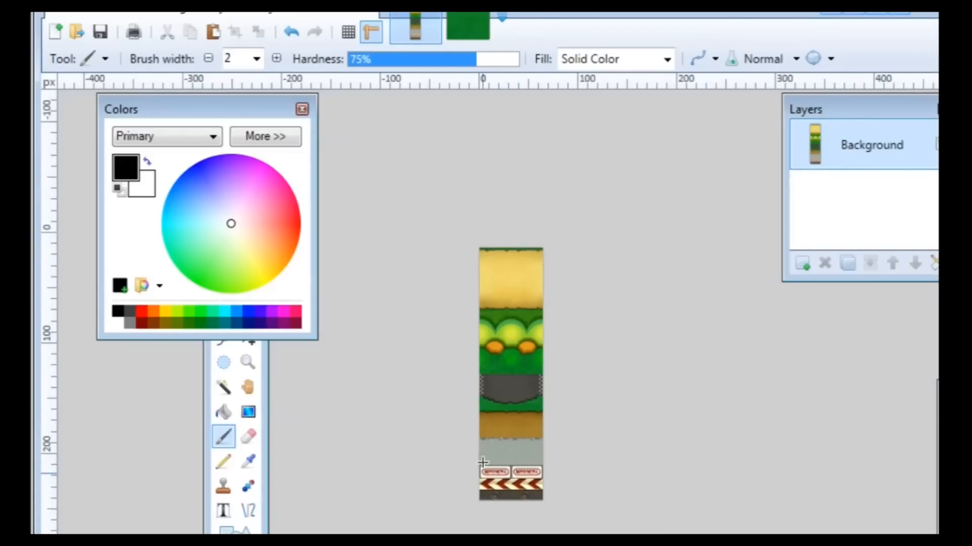
{"action": "scroll", "coordinate": [481, 462], "scroll_direction": "up", "scroll_amount": 5, "text": "ctrl"}
{"action": "scroll", "coordinate": [481, 462], "scroll_direction": "up", "scroll_amount": 2, "text": "ctrl"}
{"action": "scroll", "coordinate": [481, 460], "scroll_direction": "down", "scroll_amount": 5, "text": "ctrl"}
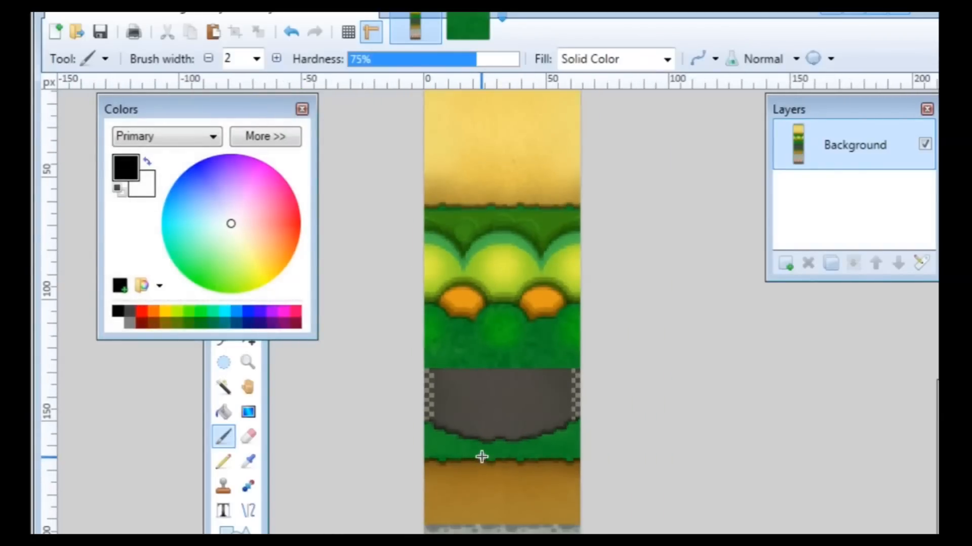
{"action": "scroll", "coordinate": [481, 457], "scroll_direction": "down", "scroll_amount": 1, "text": "ctrl"}
{"action": "key", "text": "ctrl+z"}
{"action": "scroll", "coordinate": [482, 457], "scroll_direction": "up", "scroll_amount": 3, "text": "ctrl"}
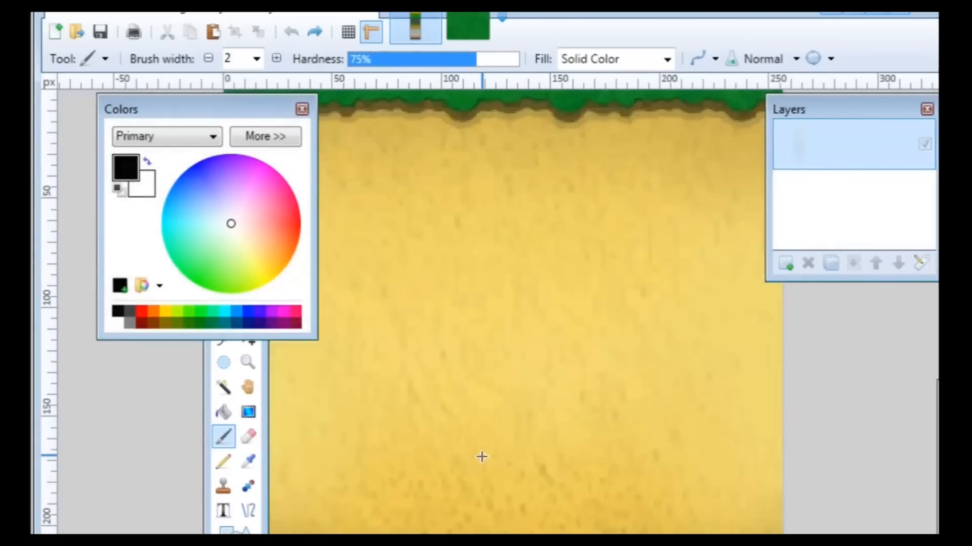
{"action": "scroll", "coordinate": [490, 453], "scroll_direction": "down", "scroll_amount": 8, "text": "ctrl"}
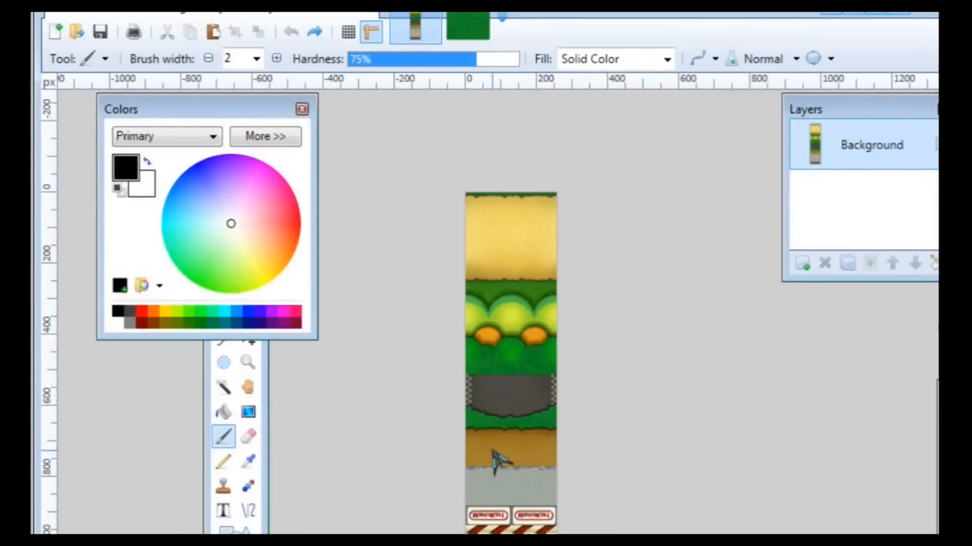
- Resize the tall ground texture strip to 128 × 512 pixels, keeping its aspect ratio
{"action": "key", "text": "ctrl+r"}
{"action": "type", "text": "128"}
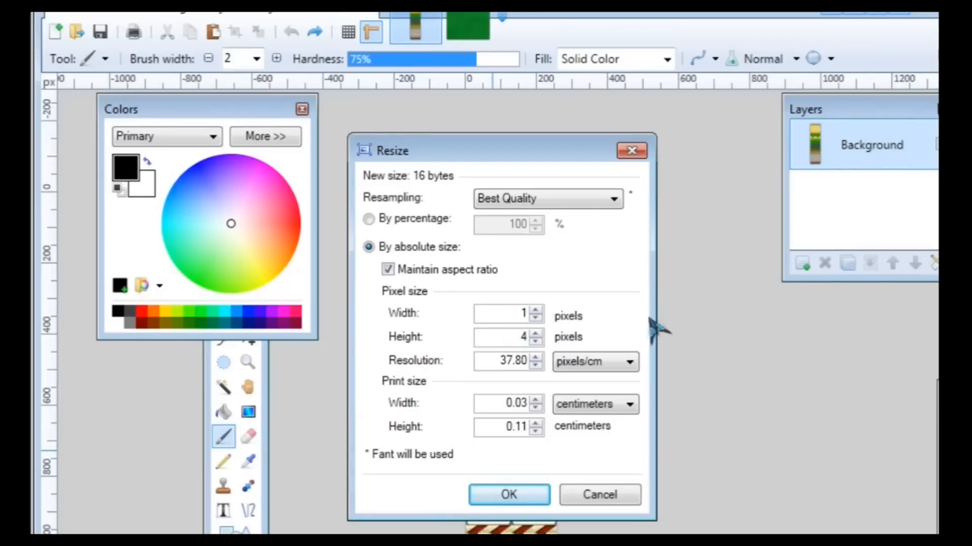
{"action": "left_click", "coordinate": [521, 496]}
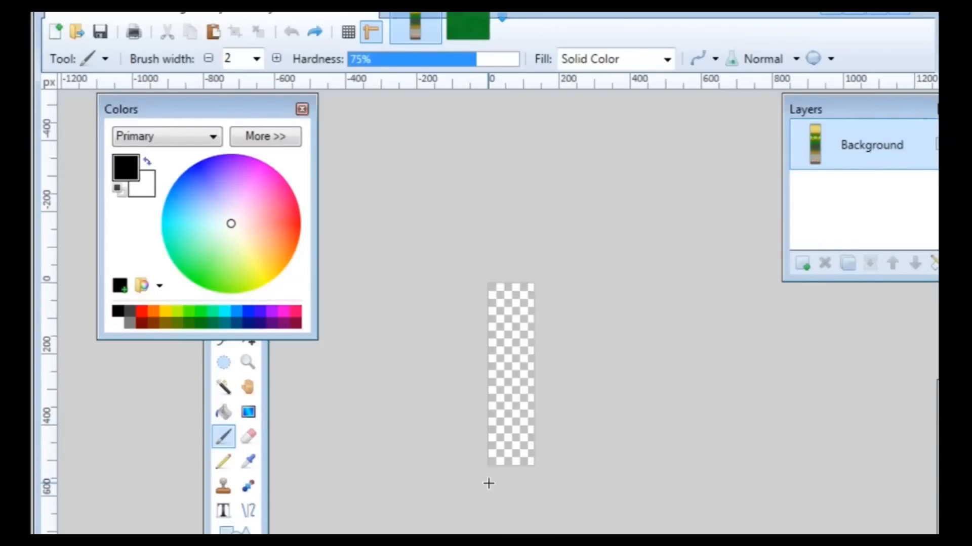
{"action": "scroll", "coordinate": [468, 473], "scroll_direction": "up", "scroll_amount": 3, "text": "ctrl"}
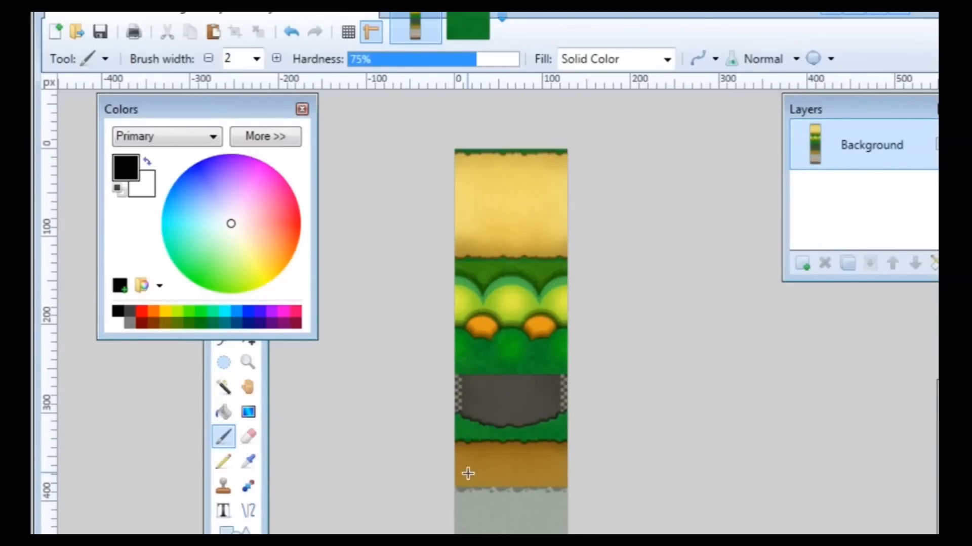
- Save the tall ground texture strip as PNG and close the image
{"action": "key", "text": "ctrl+s"}
{"action": "left_click", "coordinate": [589, 397]}
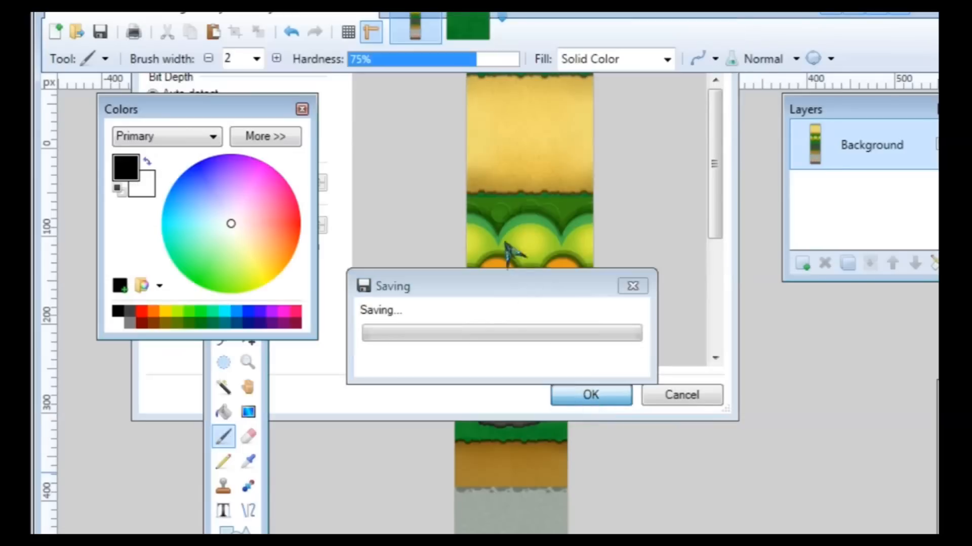
{"action": "left_click", "coordinate": [439, 28]}
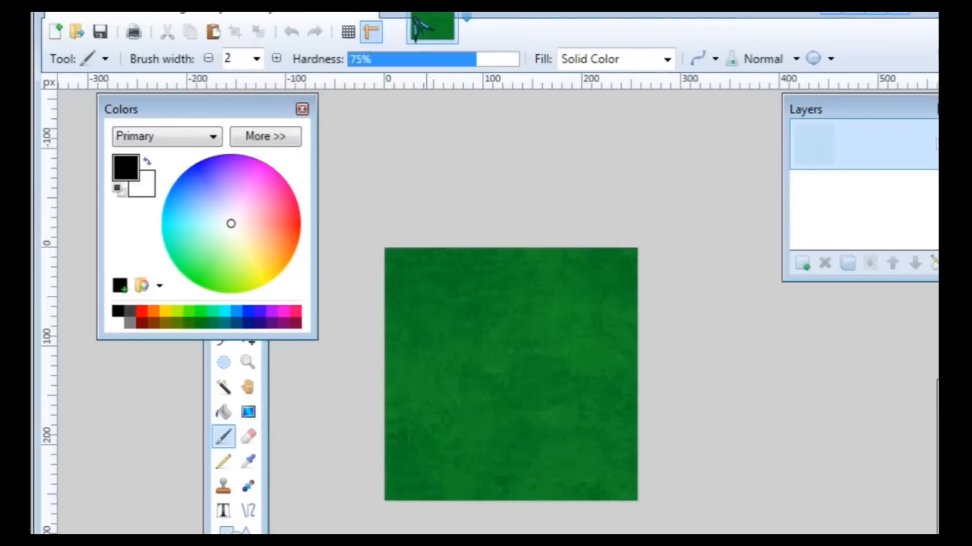
- Try resizing the green grass texture to 32 × 32 pixels, inspect its detail, and undo the resize
{"action": "key", "text": "ctrl+r"}
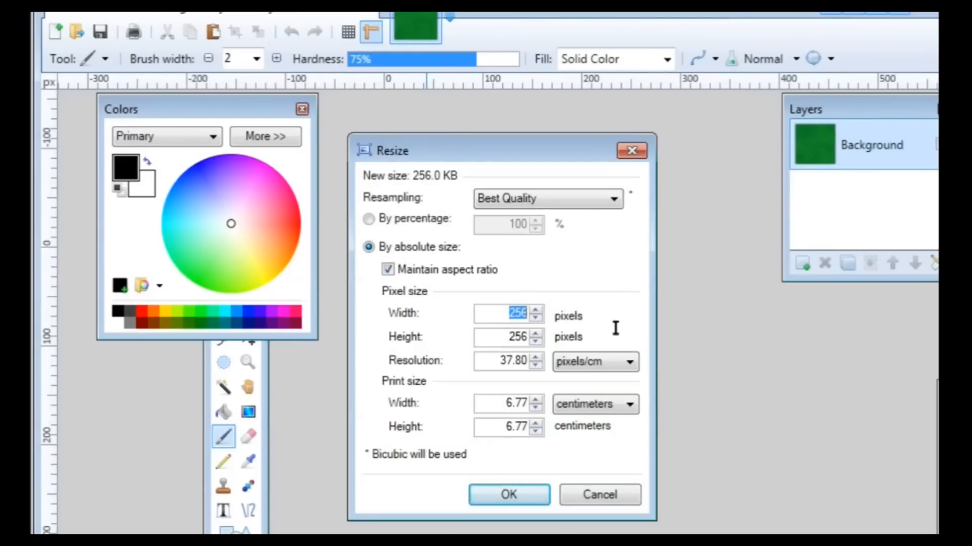
{"action": "type", "text": "32"}
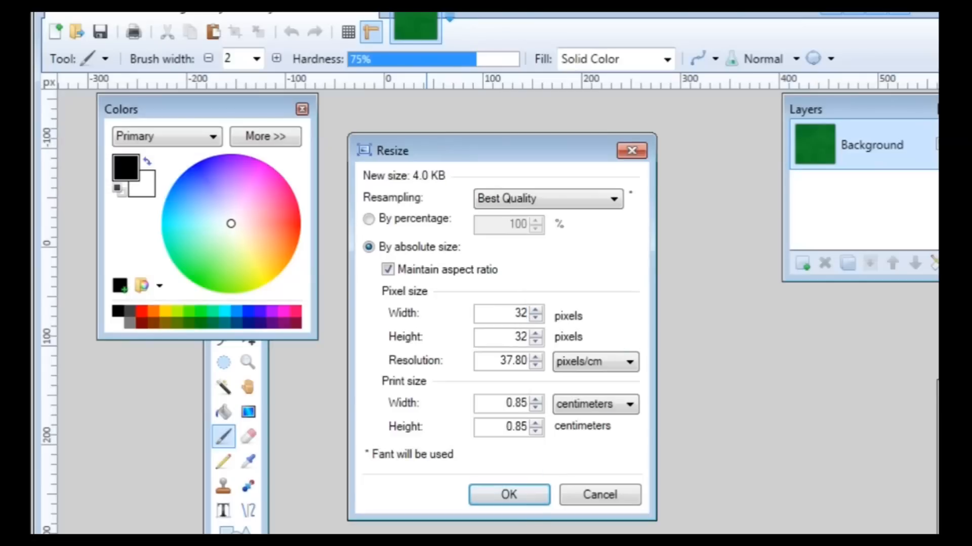
{"action": "left_click", "coordinate": [528, 495]}
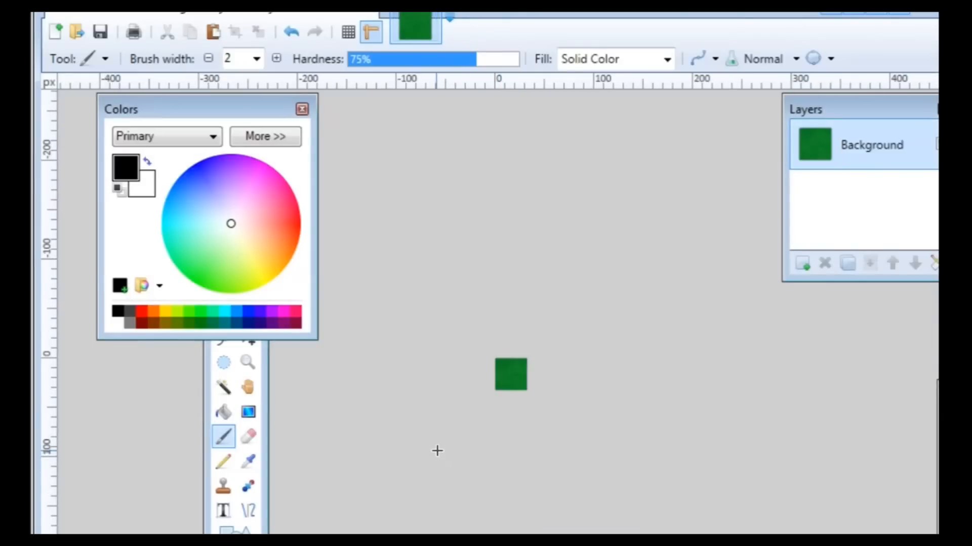
{"action": "scroll", "coordinate": [481, 378], "scroll_direction": "up", "scroll_amount": 10, "text": "ctrl"}
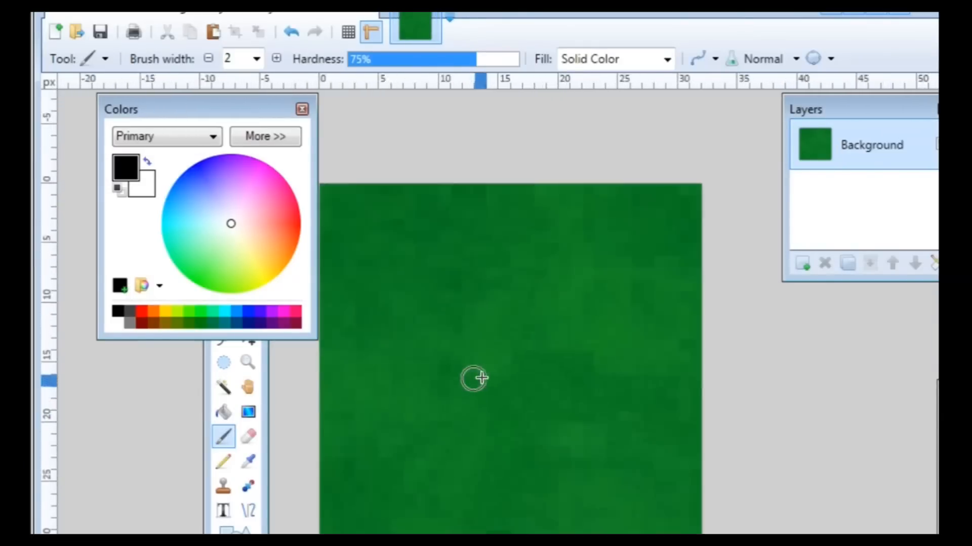
{"action": "key", "text": "ctrl+z"}
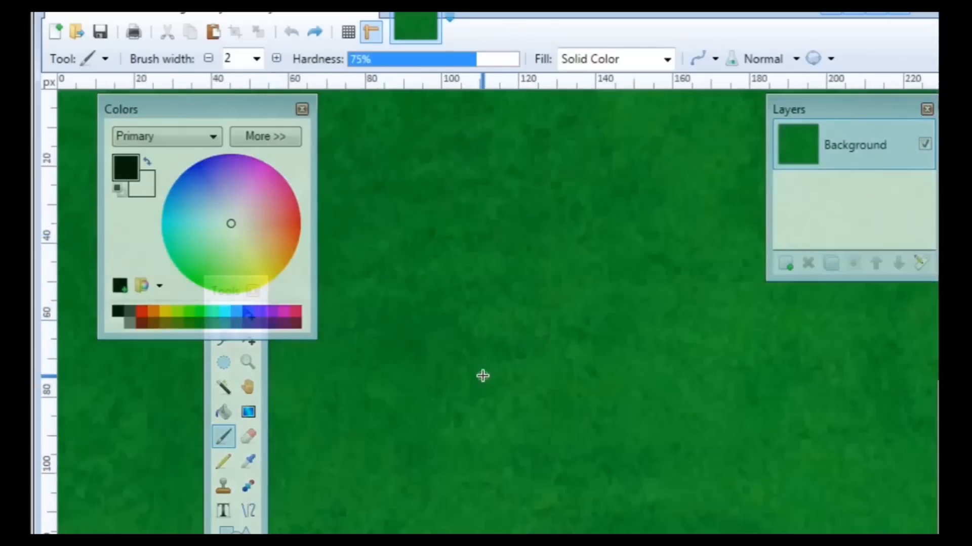
{"action": "scroll", "coordinate": [482, 377], "scroll_direction": "down", "scroll_amount": 5, "text": "ctrl"}
- Resize the green grass texture to 64 × 64 pixels, keeping its aspect ratio
{"action": "key", "text": "ctrl+r"}
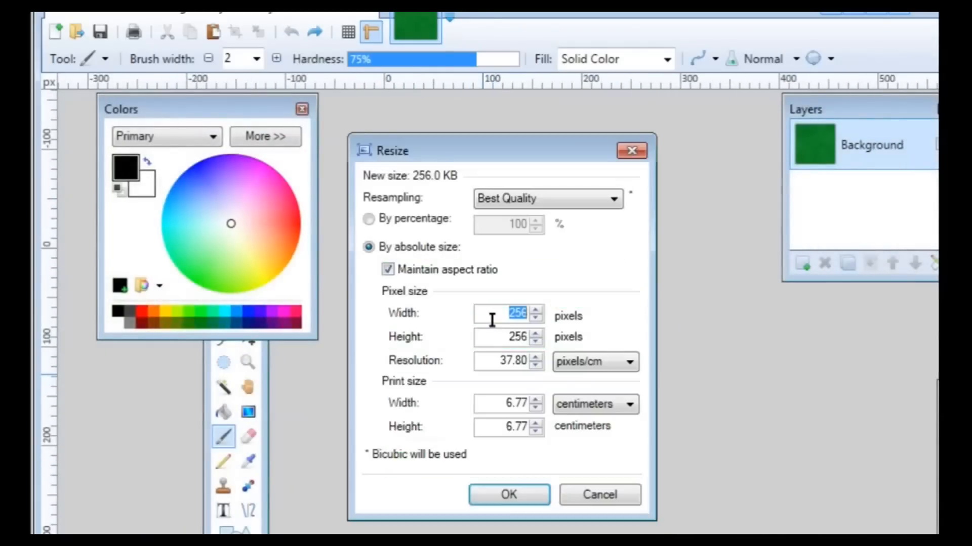
{"action": "type", "text": "64"}
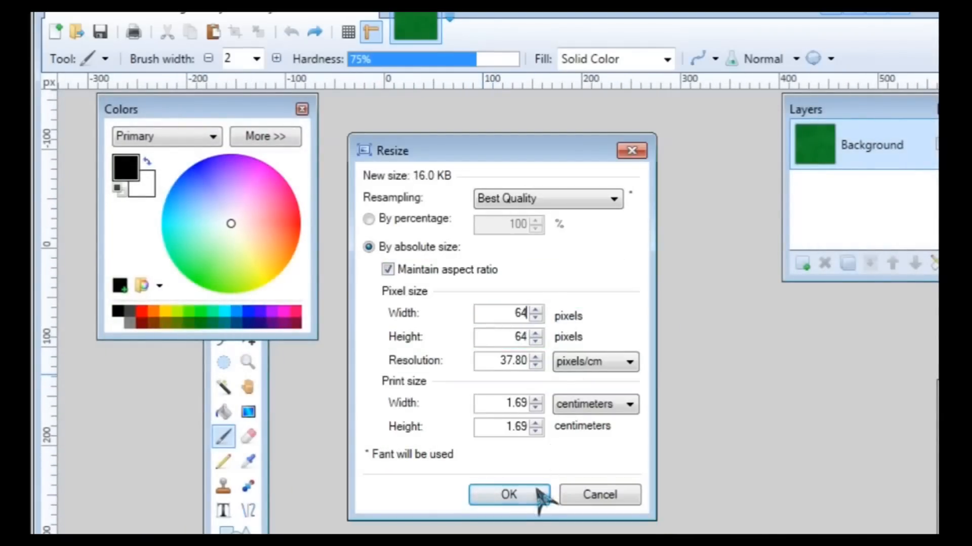
{"action": "left_click", "coordinate": [537, 501]}
{"action": "scroll", "coordinate": [448, 415], "scroll_direction": "up", "scroll_amount": 5, "text": "ctrl"}
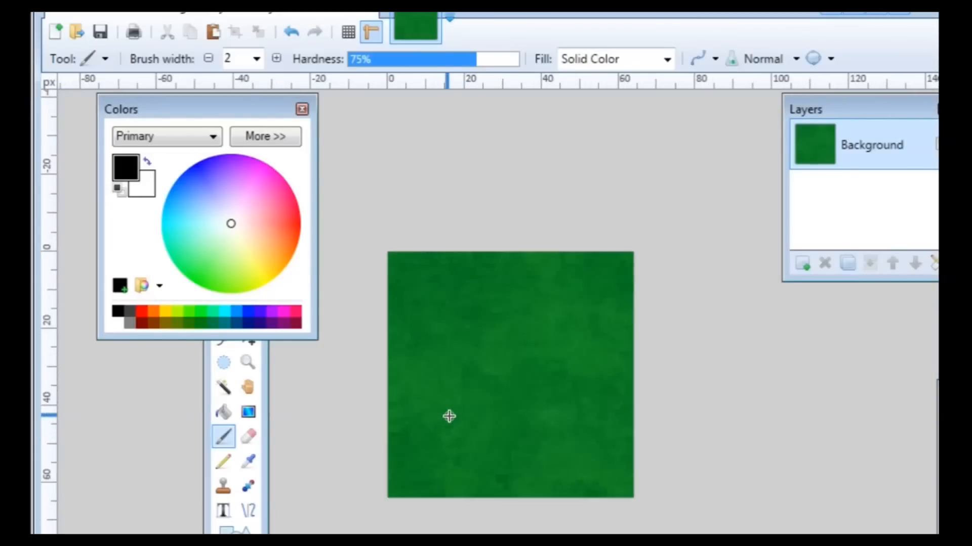
- Save the green grass texture as PNG and close the image
{"action": "key", "text": "ctrl+s"}
{"action": "left_click", "coordinate": [556, 394]}
{"action": "left_click", "coordinate": [433, 16]}
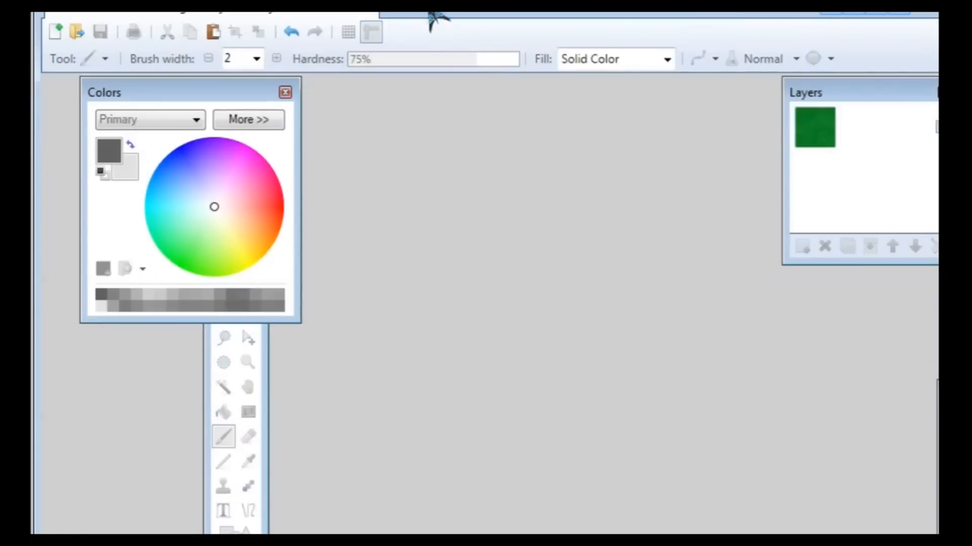
- Switch to Windows Explorer, reopen the Project folder inside 0.0.1, and select all its textures to check their combined file size
{"action": "key", "text": "alt+Tab"}
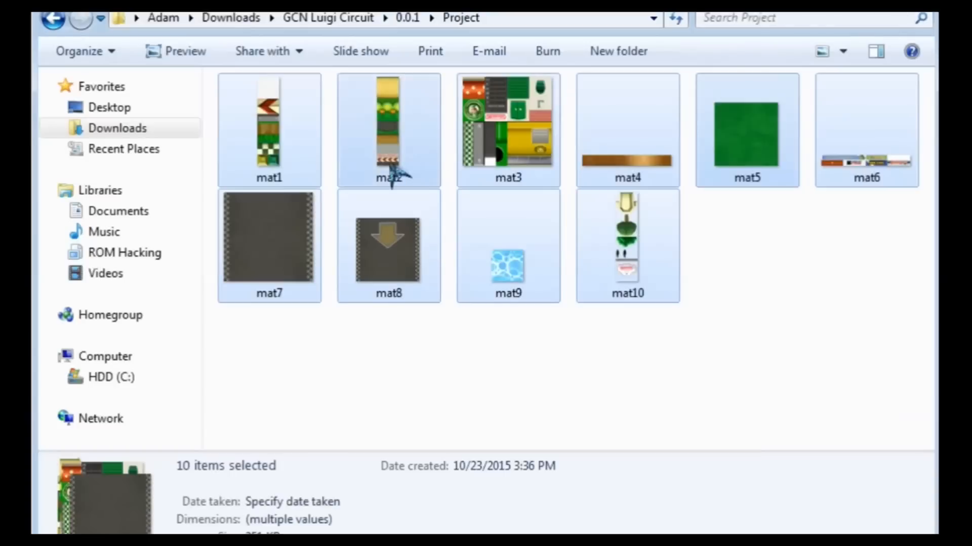
{"action": "left_click", "coordinate": [403, 17]}
{"action": "left_click", "coordinate": [309, 18]}
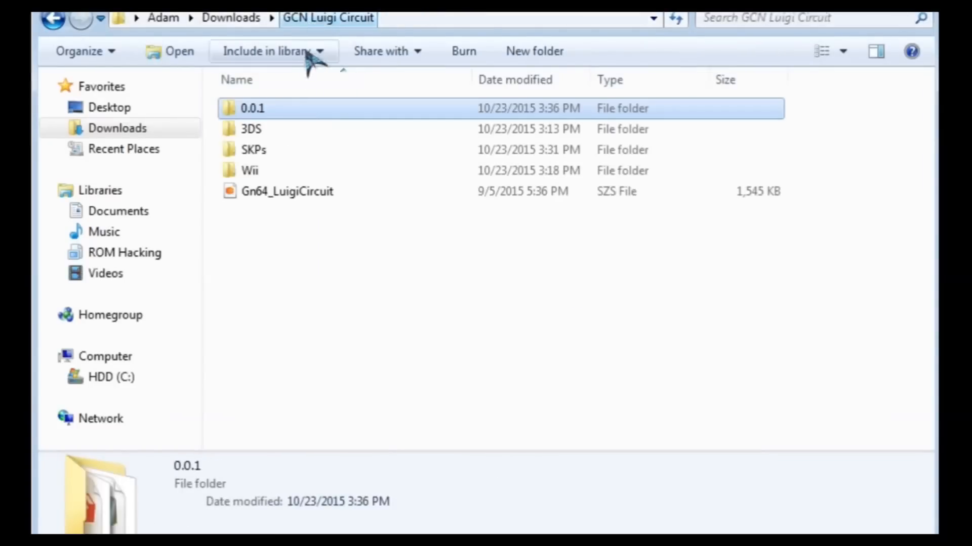
{"action": "double_click", "coordinate": [302, 108]}
{"action": "double_click", "coordinate": [298, 107]}
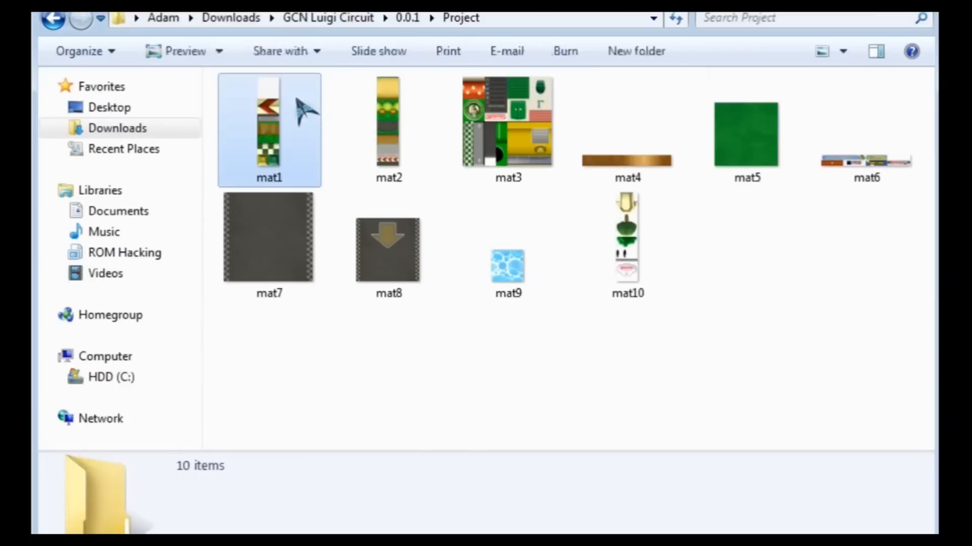
{"action": "left_click", "coordinate": [406, 18]}
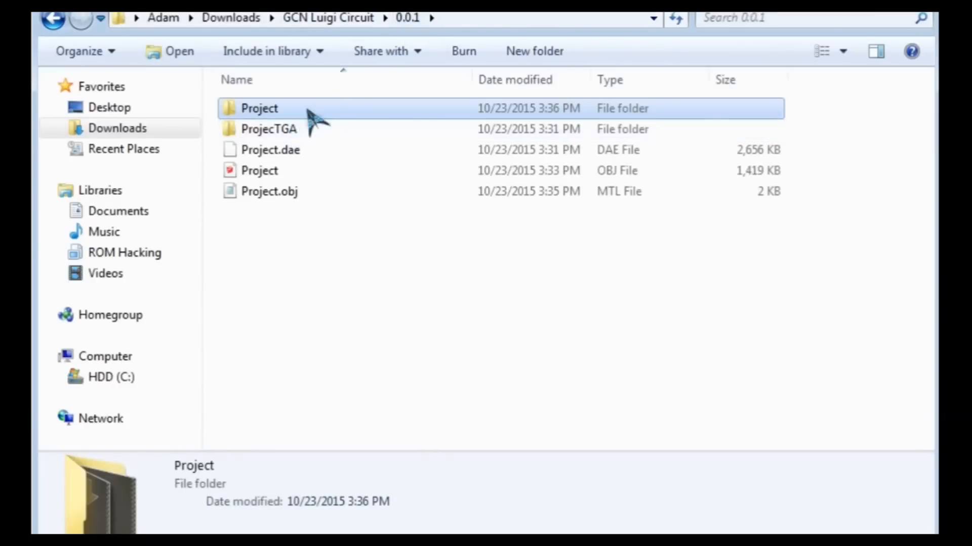
{"action": "double_click", "coordinate": [298, 108]}
{"action": "left_click_drag", "start_coordinate": [263, 332], "coordinate": [830, 98]}
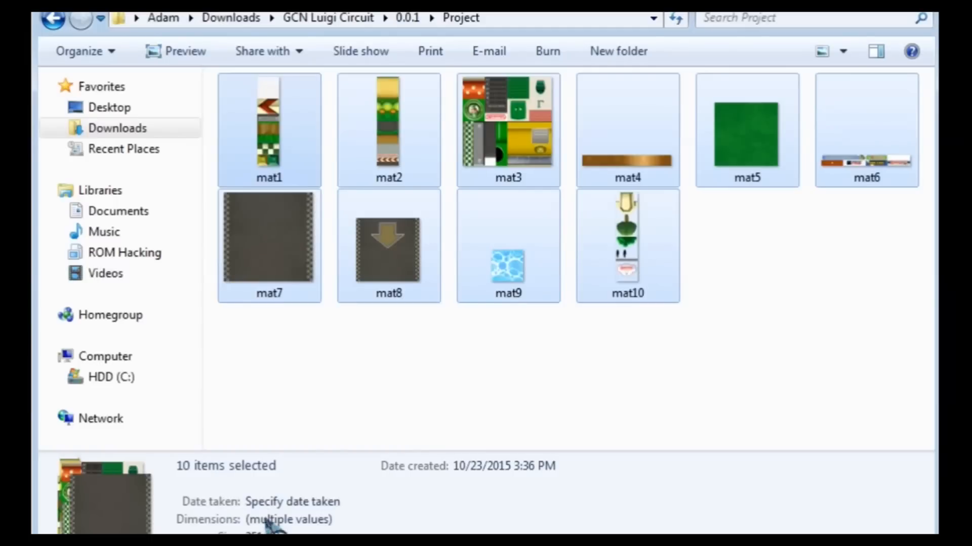
- Check the pixel dimensions of the PNG textures mat1 through mat10 one by one in the Project folder
{"action": "left_click", "coordinate": [278, 146]}
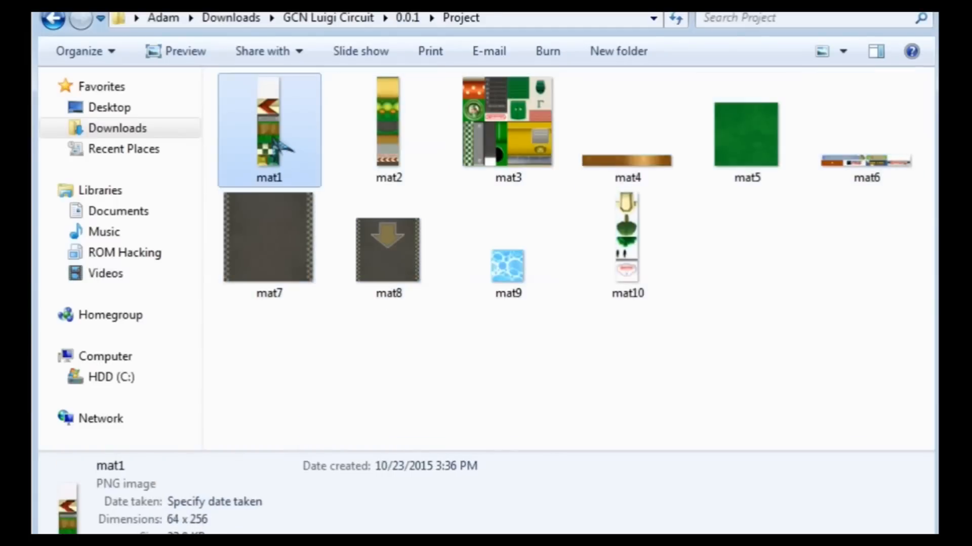
{"action": "left_click", "coordinate": [350, 114]}
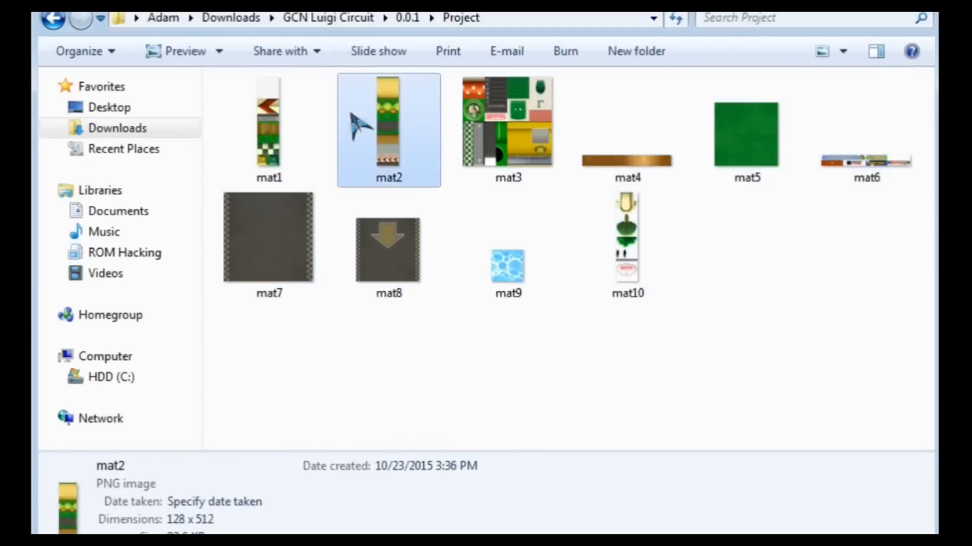
{"action": "left_click", "coordinate": [260, 144]}
{"action": "left_click", "coordinate": [370, 94]}
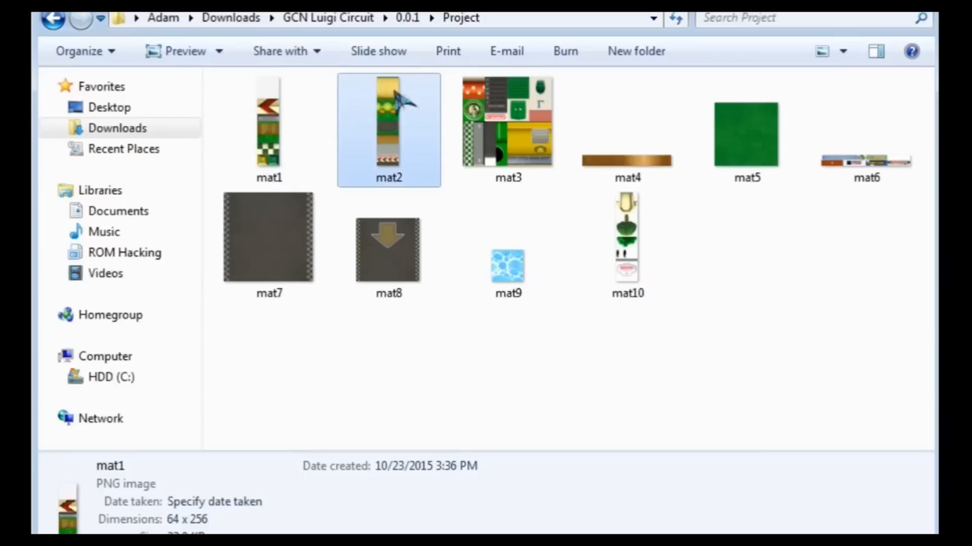
{"action": "left_click", "coordinate": [478, 95]}
{"action": "left_click", "coordinate": [373, 145]}
{"action": "left_click", "coordinate": [506, 129]}
{"action": "left_click", "coordinate": [607, 119]}
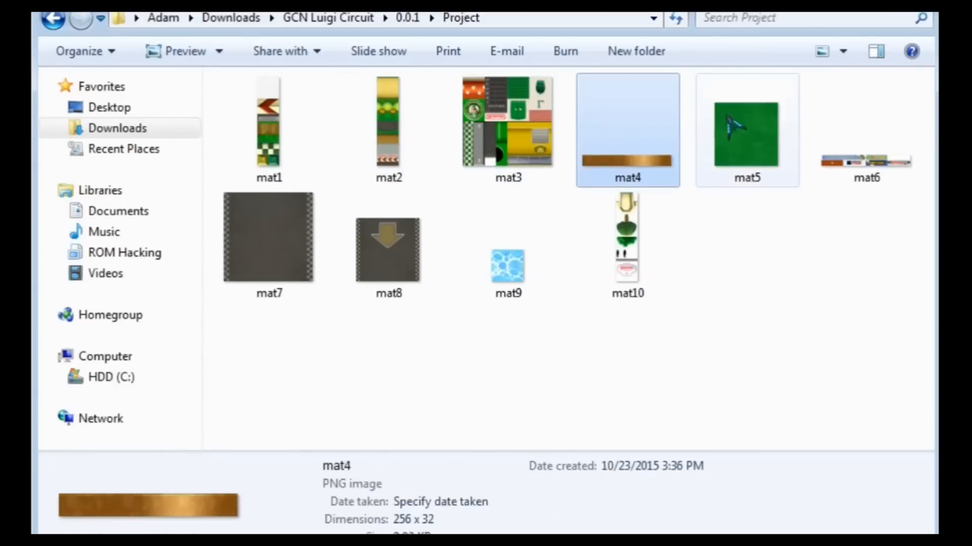
{"action": "left_click", "coordinate": [748, 131]}
{"action": "left_click", "coordinate": [859, 137]}
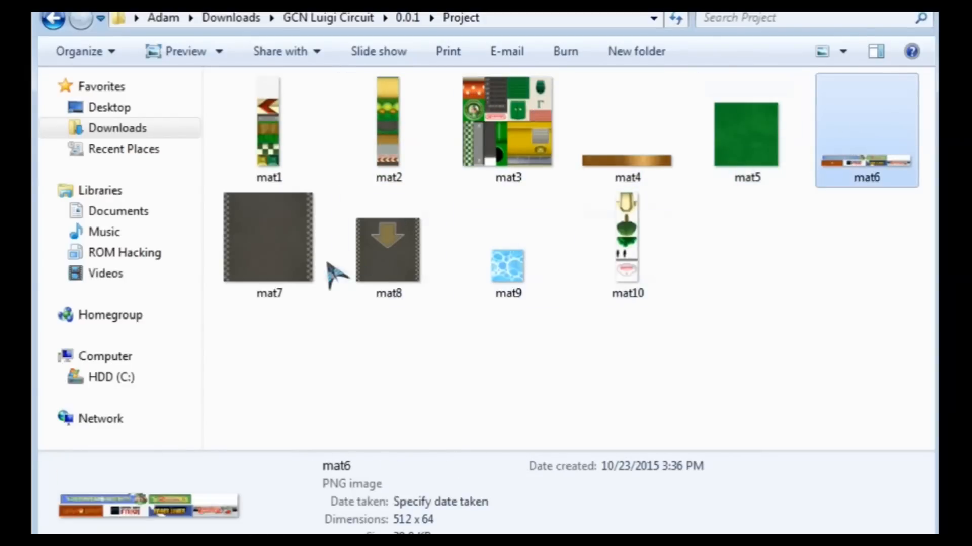
{"action": "left_click", "coordinate": [296, 275]}
{"action": "left_click", "coordinate": [855, 139]}
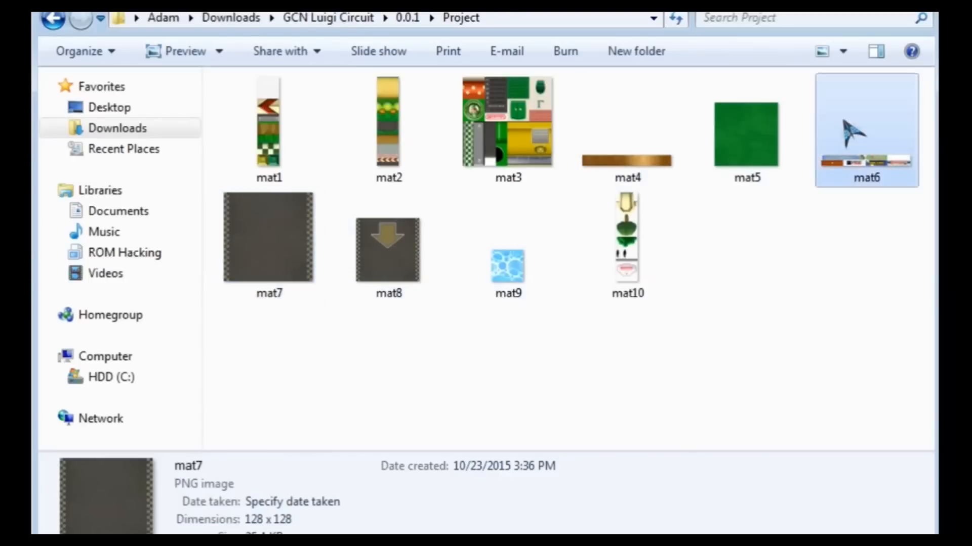
{"action": "left_click", "coordinate": [397, 302]}
{"action": "left_click", "coordinate": [529, 271]}
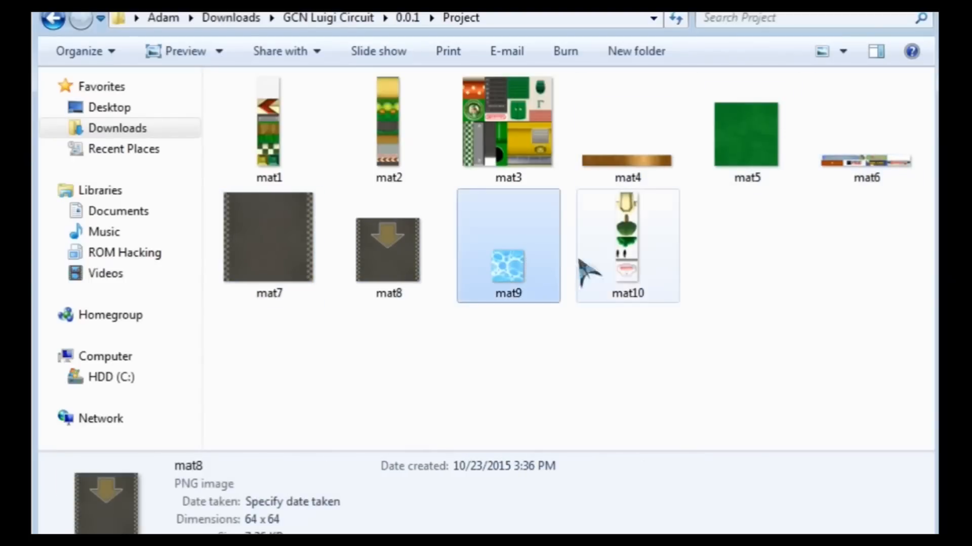
{"action": "left_click", "coordinate": [666, 244]}
- Open the ProjecTGA folder and select all the original TGA textures to check their combined file size
{"action": "left_click", "coordinate": [400, 18]}
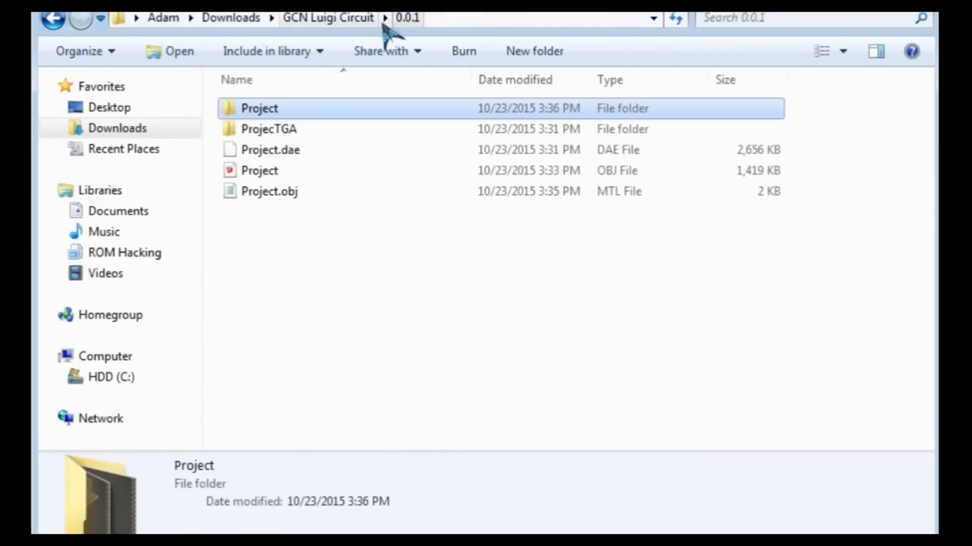
{"action": "left_click", "coordinate": [339, 148]}
{"action": "double_click", "coordinate": [338, 129]}
{"action": "left_click", "coordinate": [384, 238]}
{"action": "left_click_drag", "start_coordinate": [256, 65], "coordinate": [900, 369]}
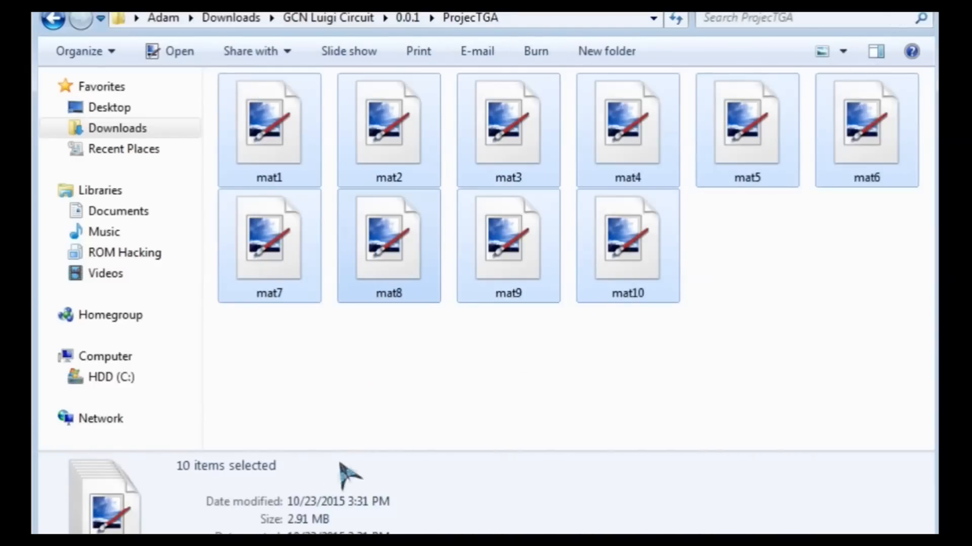
- Return to the Project folder inside 0.0.1 to compare the reduced PNG textures with the TGA originals
{"action": "left_click", "coordinate": [409, 19]}
{"action": "double_click", "coordinate": [316, 108]}
{"action": "left_click_drag", "start_coordinate": [270, 381], "coordinate": [642, 341]}
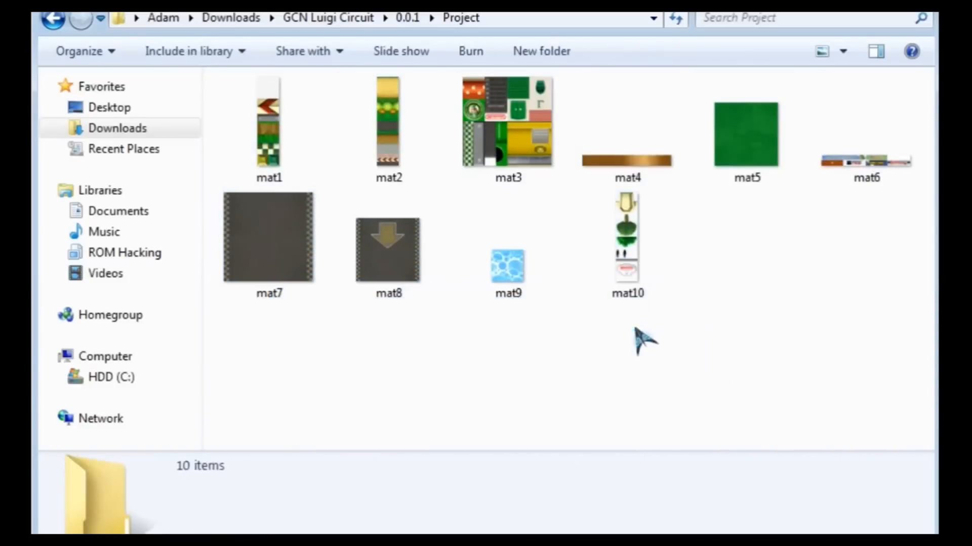
- Go back up to the 0.0.1 folder, then launch Every File Explorer and enlarge its window to fill the screen
{"action": "left_click", "coordinate": [431, 19]}
{"action": "left_click", "coordinate": [405, 19]}
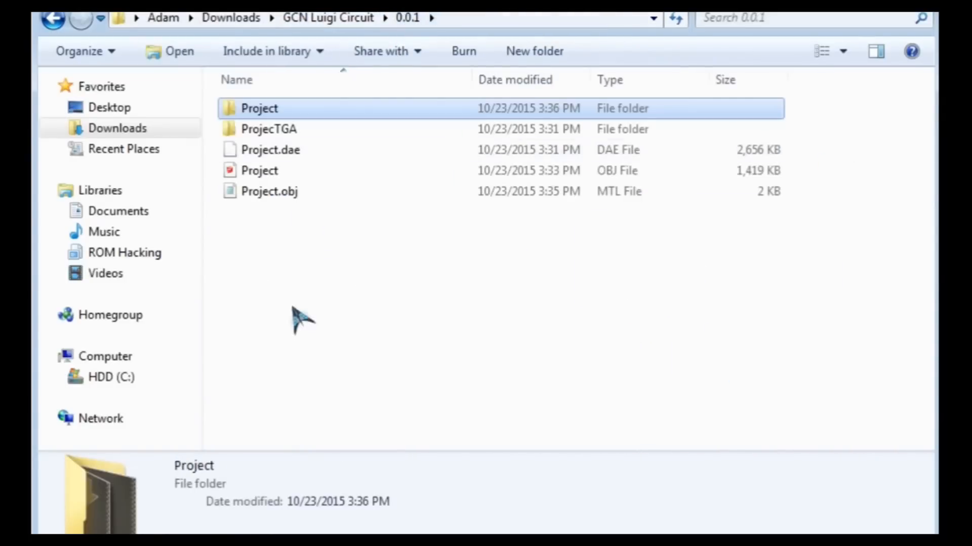
{"action": "left_click", "coordinate": [307, 317]}
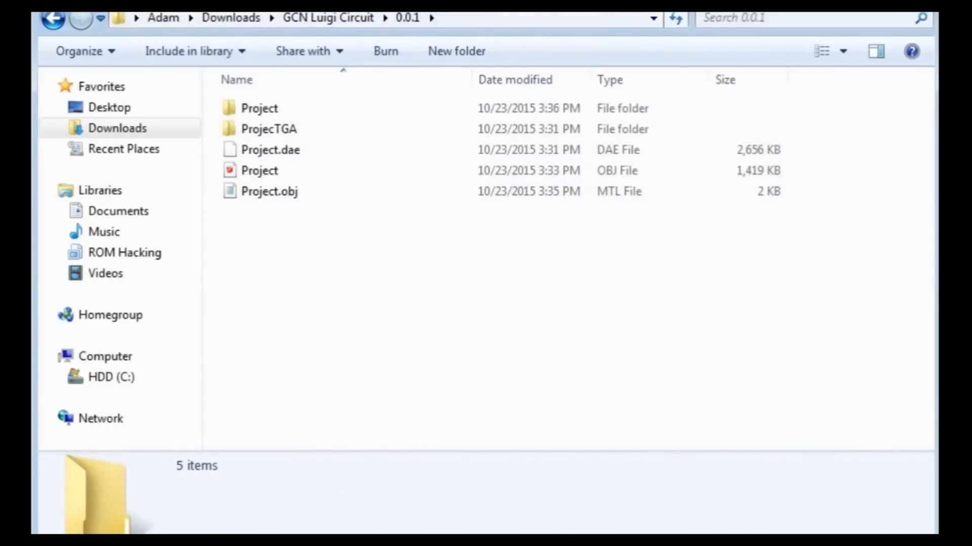
{"action": "double_click", "coordinate": [571, 193]}
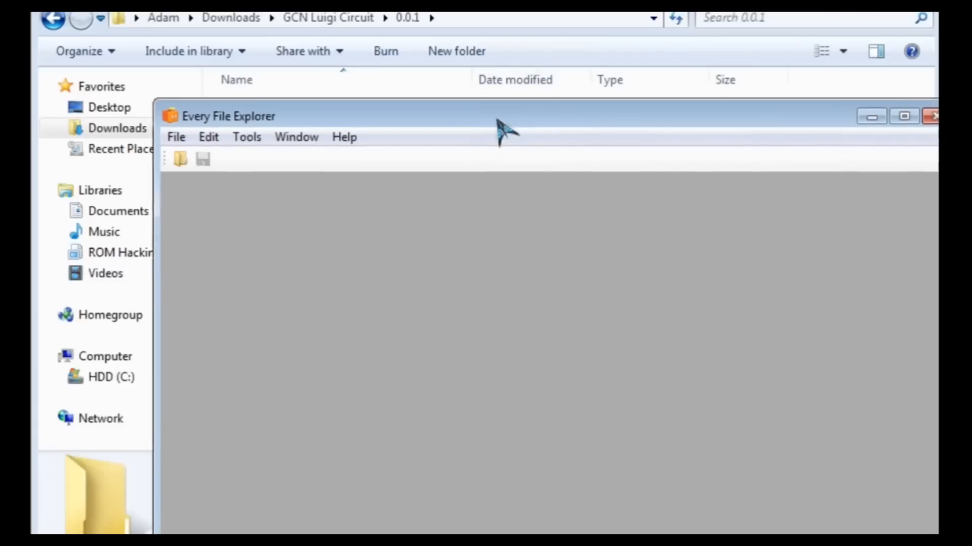
{"action": "left_click_drag", "start_coordinate": [501, 124], "coordinate": [379, 15]}
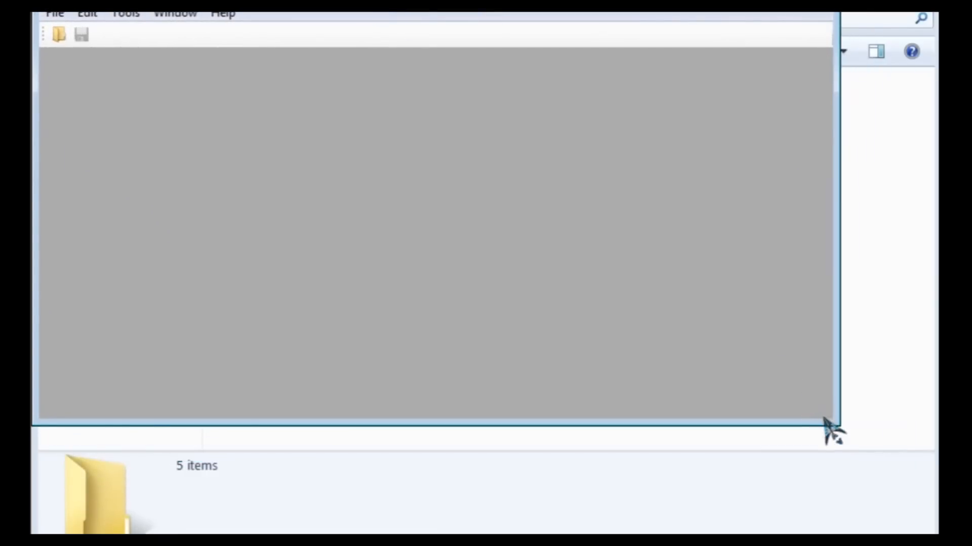
{"action": "left_click_drag", "start_coordinate": [826, 427], "coordinate": [938, 534]}
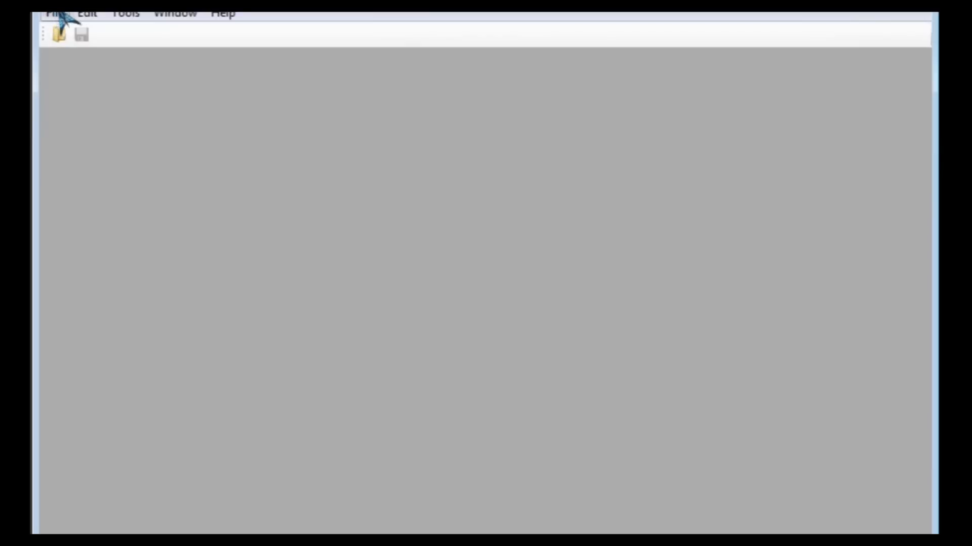
- Start a new CTR Graphics (CGFX) file from the Project OBJ in the GCN Luigi Circuit 0.0.1 folder
{"action": "left_click", "coordinate": [62, 16]}
{"action": "mouse_move", "coordinate": [149, 59]}
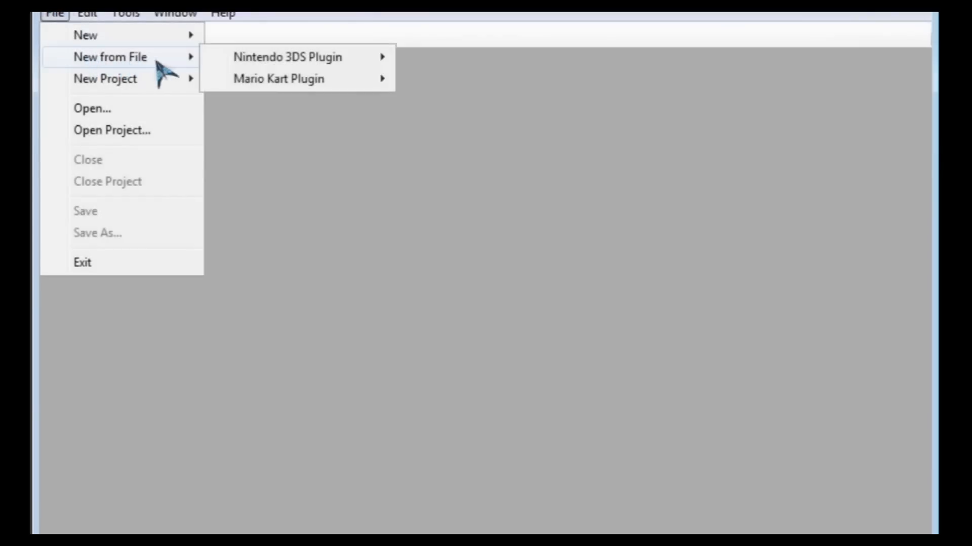
{"action": "mouse_move", "coordinate": [278, 62]}
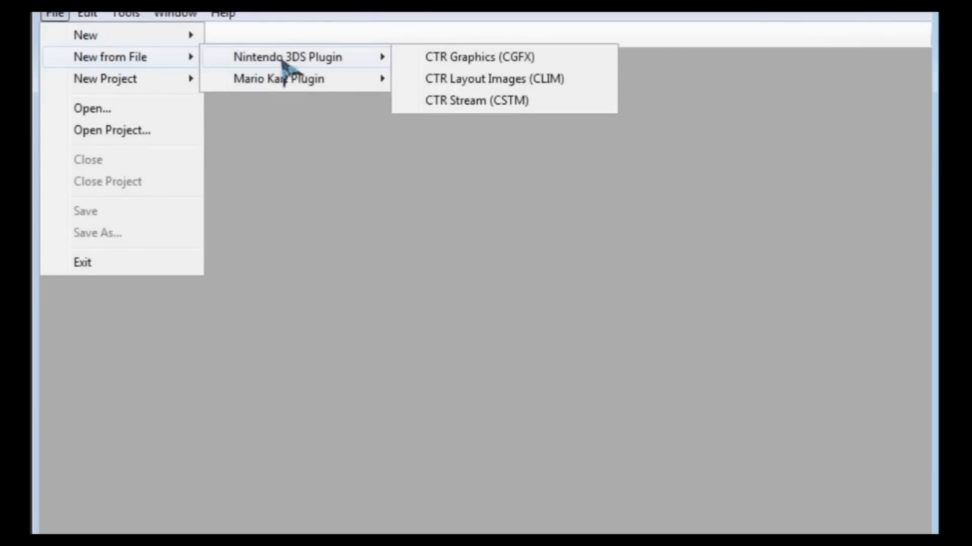
{"action": "left_click", "coordinate": [471, 65]}
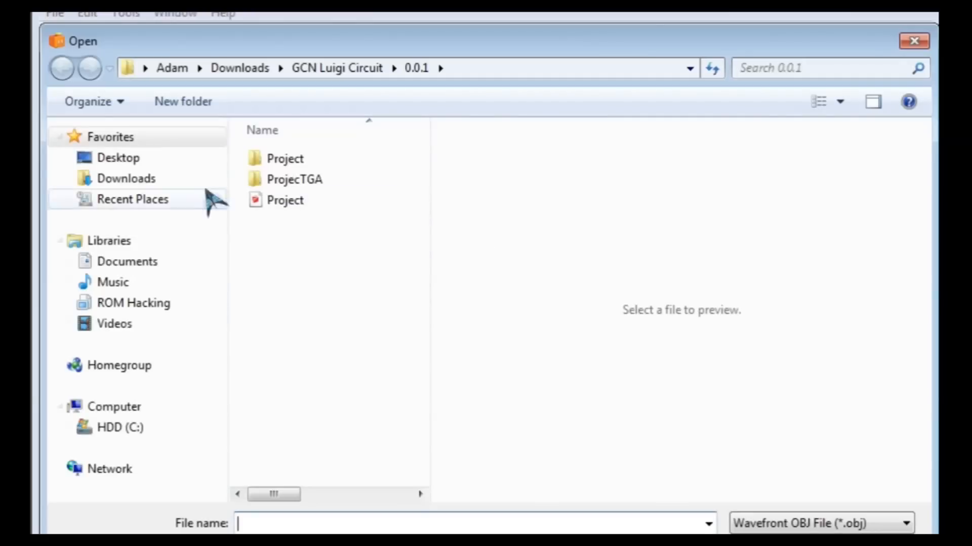
{"action": "left_click", "coordinate": [167, 180]}
{"action": "double_click", "coordinate": [332, 179]}
{"action": "left_click", "coordinate": [349, 167]}
{"action": "double_click", "coordinate": [346, 164]}
{"action": "left_click", "coordinate": [332, 202]}
{"action": "double_click", "coordinate": [331, 204]}
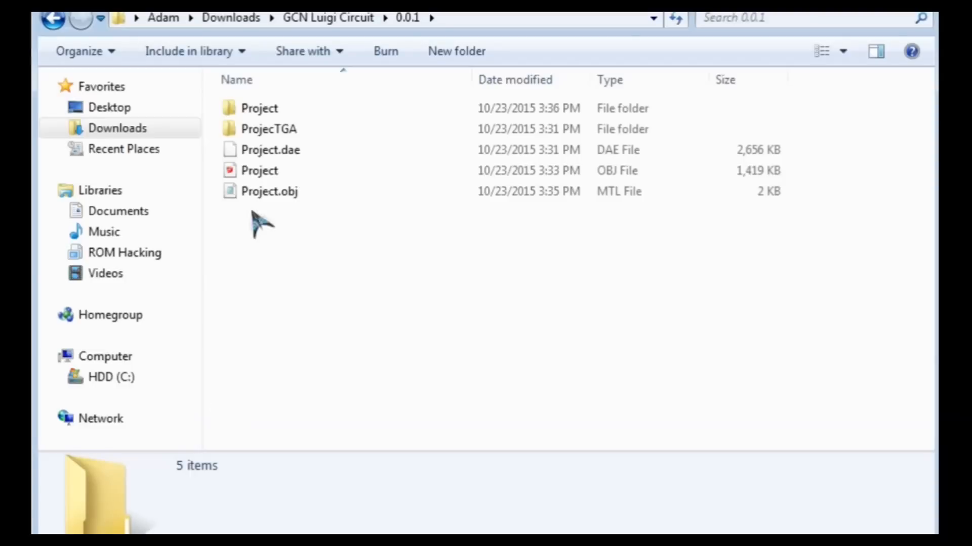
- Copy the name of the Gn64_LuigiCircuit SZS file and generate the CGFX with it as the model name
{"action": "left_click", "coordinate": [334, 19]}
{"action": "left_click", "coordinate": [310, 197]}
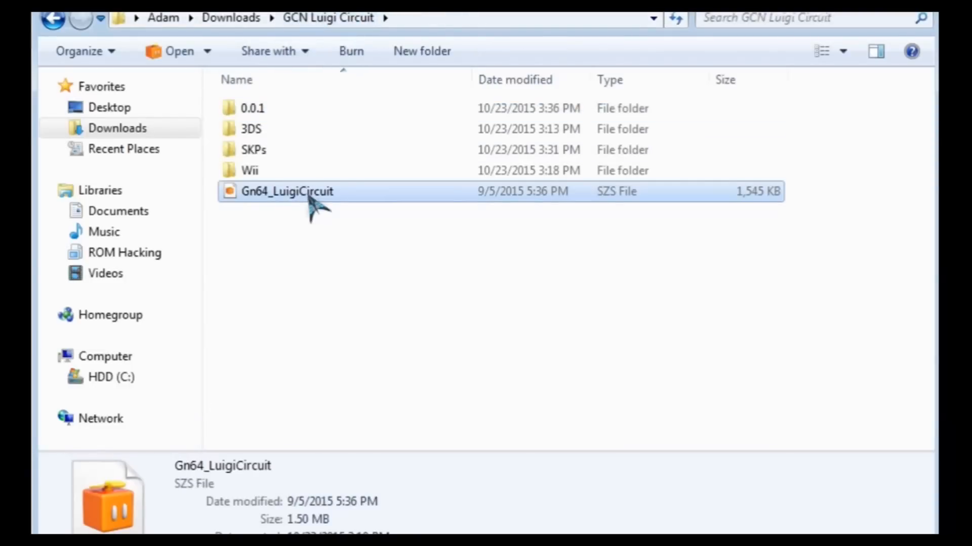
{"action": "left_click", "coordinate": [309, 196]}
{"action": "key", "text": "ctrl+c"}
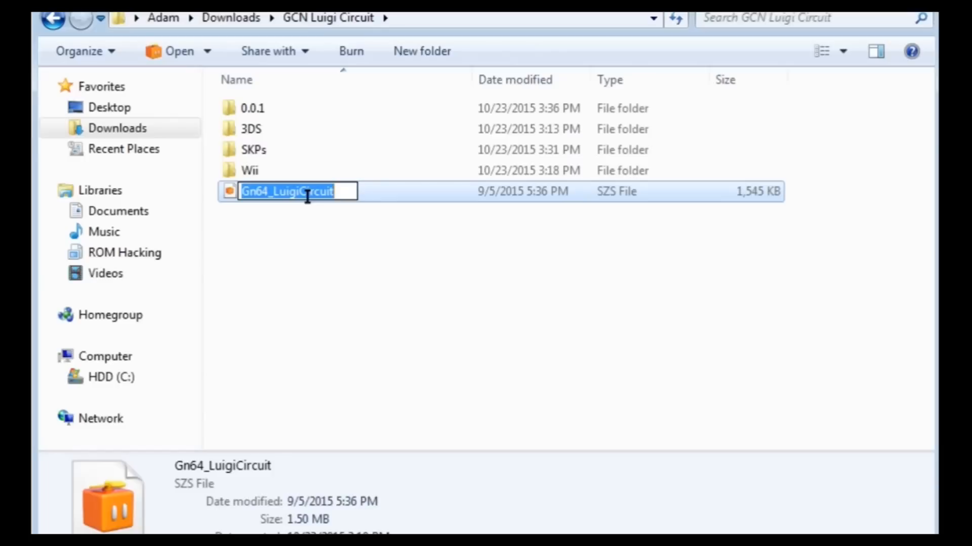
{"action": "left_click", "coordinate": [657, 441]}
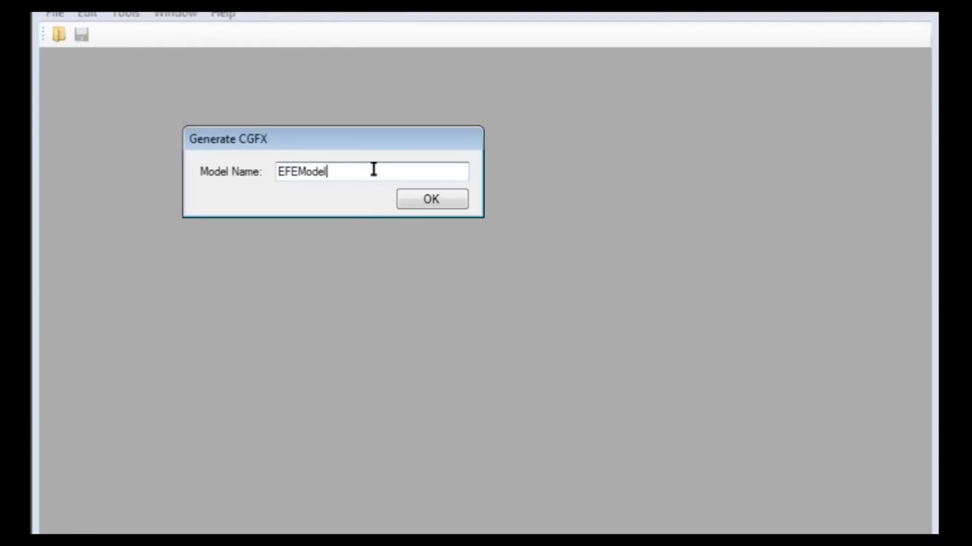
{"action": "double_click", "coordinate": [373, 169]}
{"action": "key", "text": "ctrl+v"}
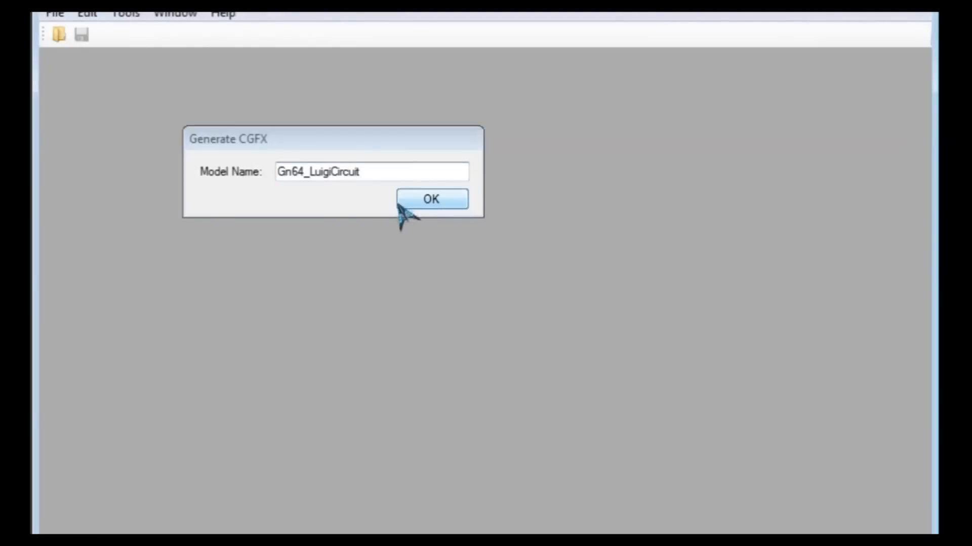
{"action": "left_click", "coordinate": [432, 199]}
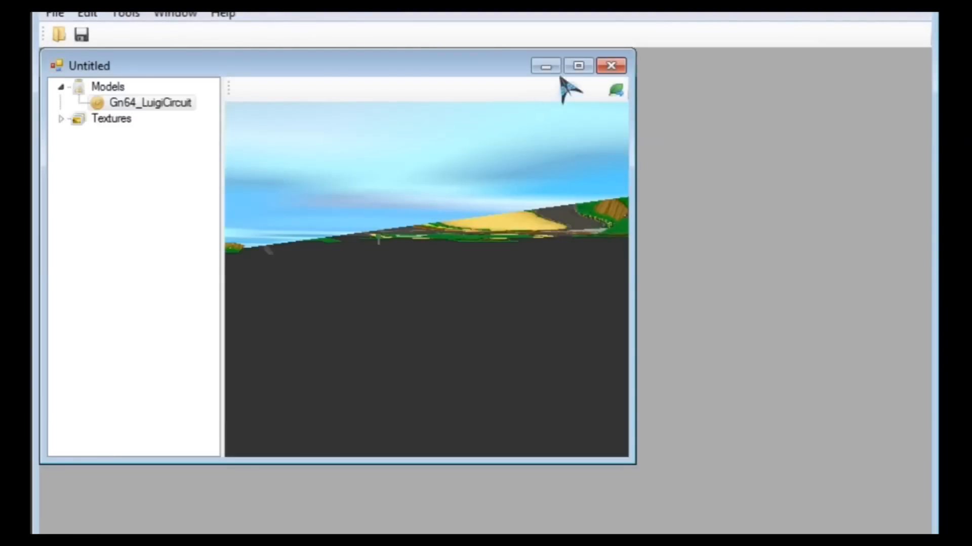
- Maximize the generated model's window and raise the camera to examine the whole Luigi Circuit track from above
{"action": "left_click", "coordinate": [577, 66]}
{"action": "key", "text": "a"}
{"action": "key", "text": "a"}
{"action": "key", "text": "a"}
{"action": "key", "text": "a"}
{"action": "key", "text": "a"}
{"action": "key", "text": "a"}
{"action": "key", "text": "a"}
{"action": "key", "text": "a"}
{"action": "key", "text": "a"}
{"action": "key", "text": "a"}
{"action": "key", "text": "a"}
{"action": "key", "text": "a"}
{"action": "key", "text": "a"}
{"action": "key", "text": "a"}
{"action": "key", "text": "a"}
{"action": "key", "text": "a"}
{"action": "key", "text": "a"}
{"action": "key", "text": "a"}
{"action": "key", "text": "a"}
{"action": "key", "text": "a"}
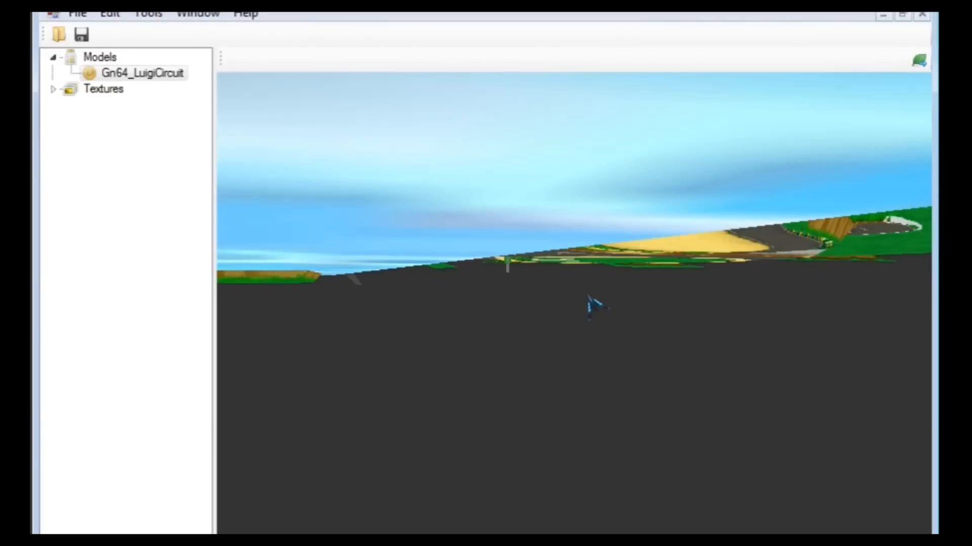
{"action": "key", "text": "a"}
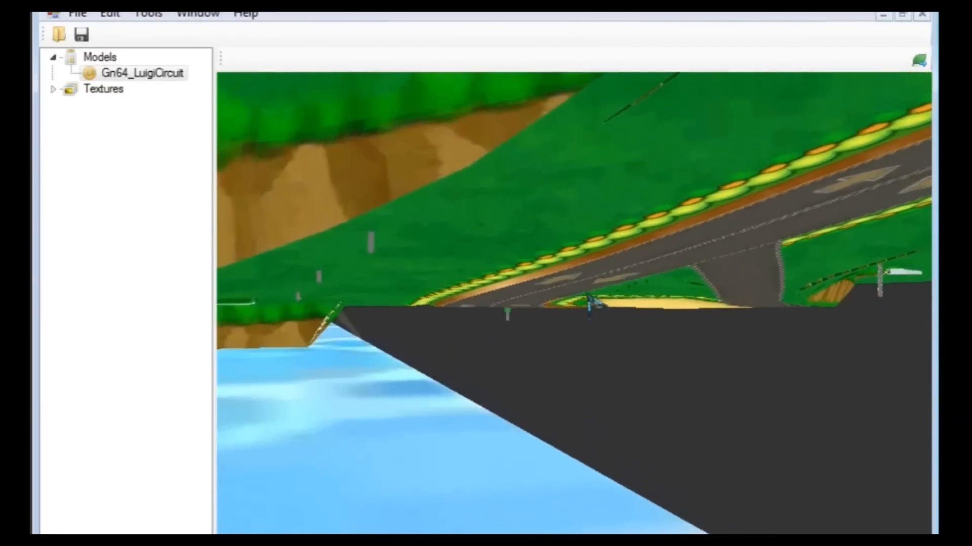
{"action": "key", "text": "a"}
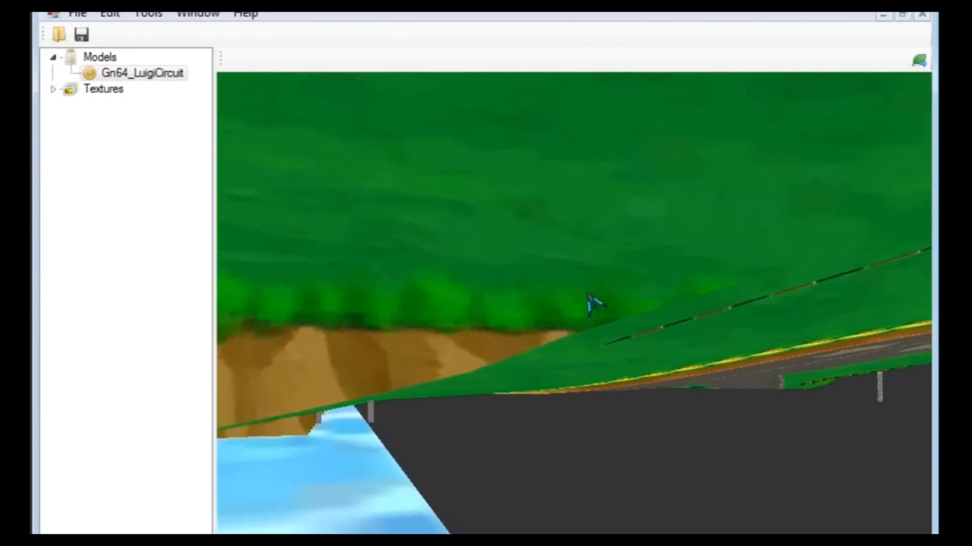
{"action": "key", "text": "a"}
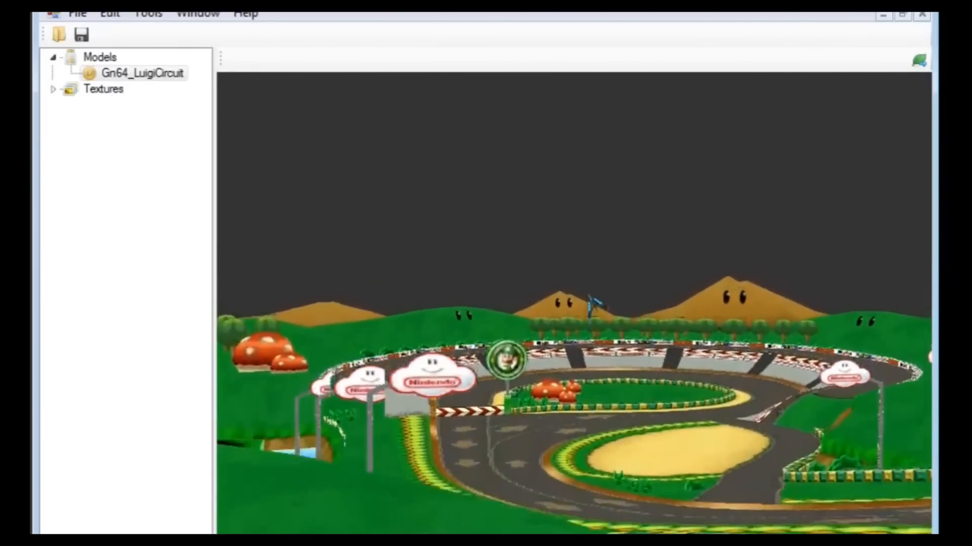
{"action": "key", "text": "a"}
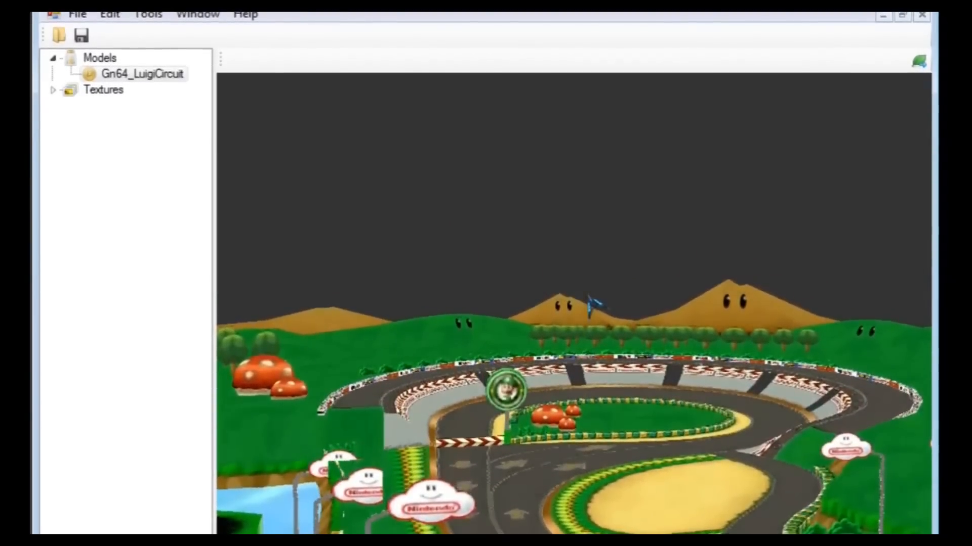
- Examine the track's scenery and the road arrow texture up close in the model preview
{"action": "key", "text": "Right"}
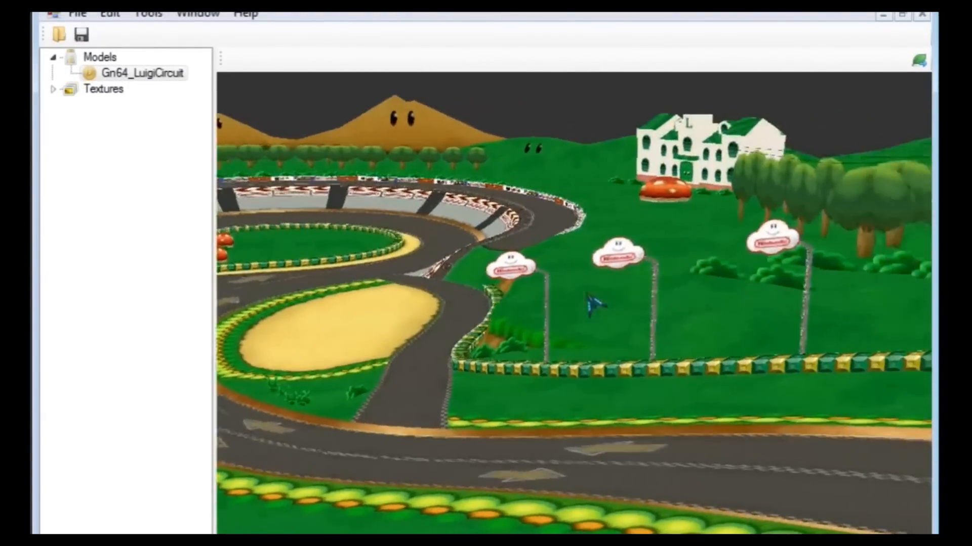
{"action": "key", "text": "Right"}
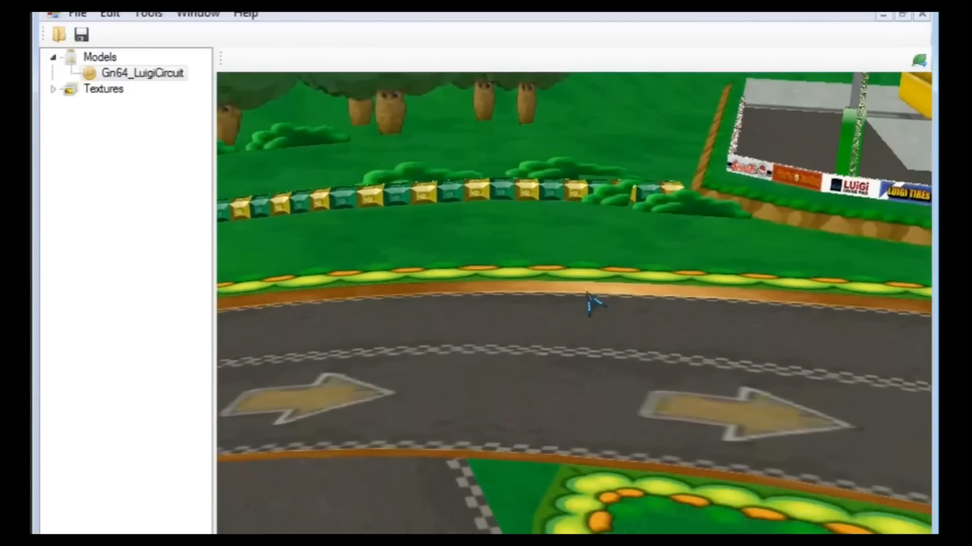
{"action": "key", "text": "Down"}
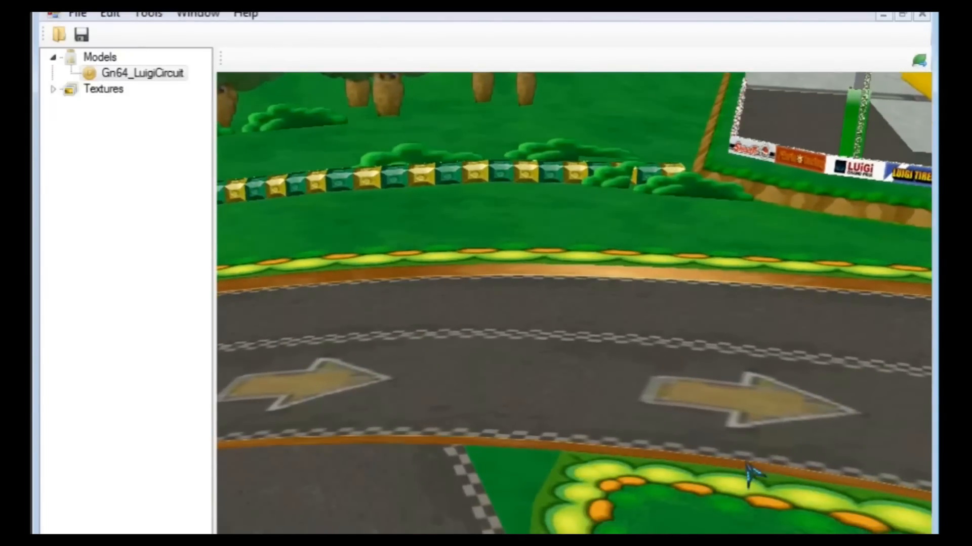
{"action": "key", "text": "Up"}
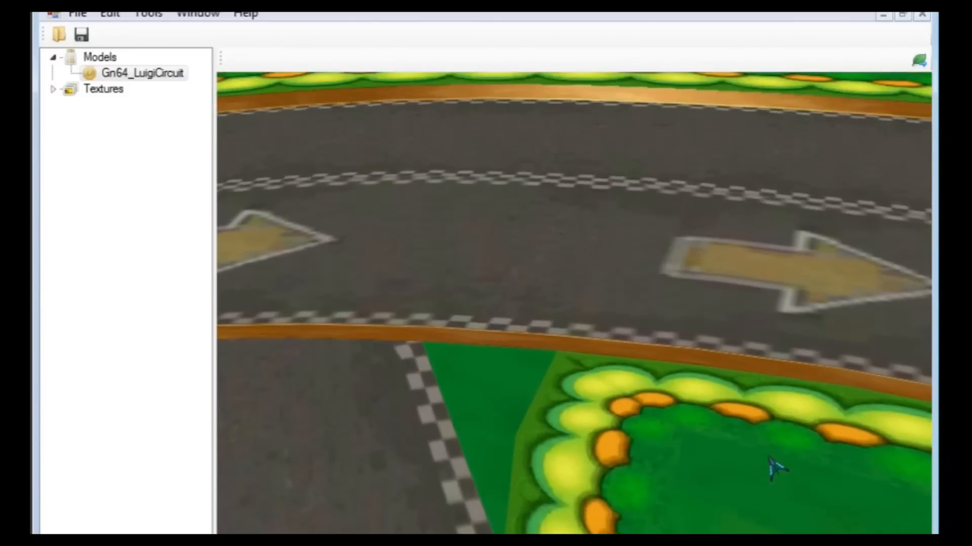
{"action": "key", "text": "Right"}
{"action": "key", "text": "Up"}
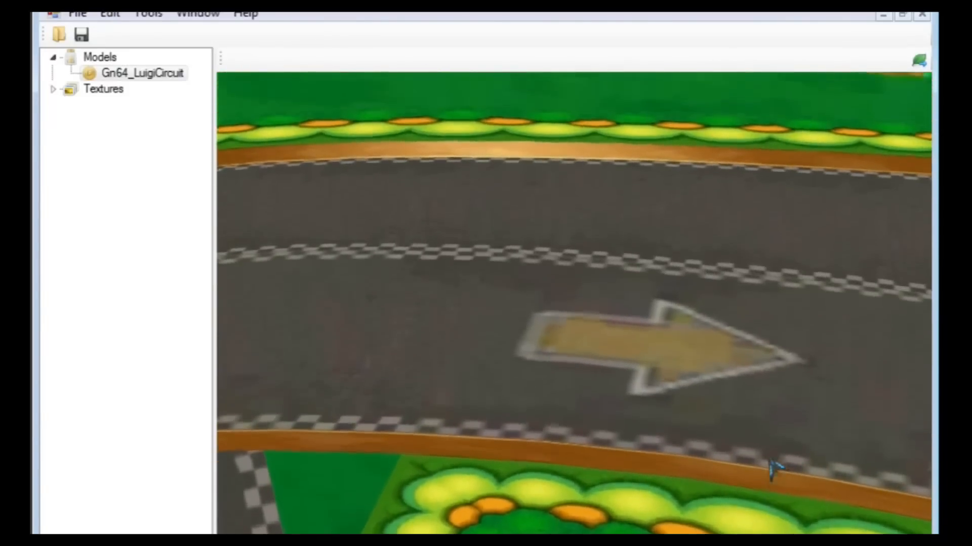
{"action": "scroll", "coordinate": [772, 468], "scroll_direction": "up", "scroll_amount": 3}
{"action": "key", "text": "Right"}
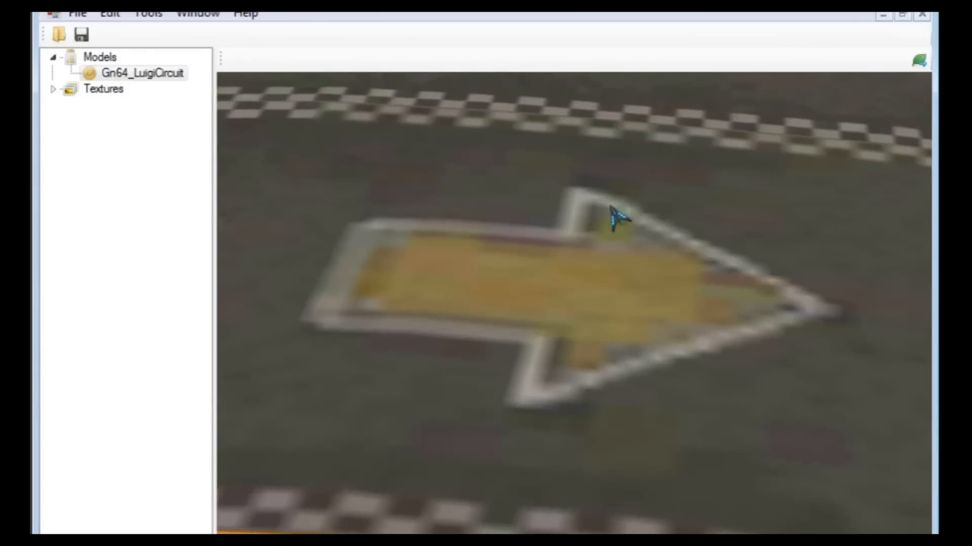
{"action": "scroll", "coordinate": [612, 215], "scroll_direction": "down", "scroll_amount": 6}
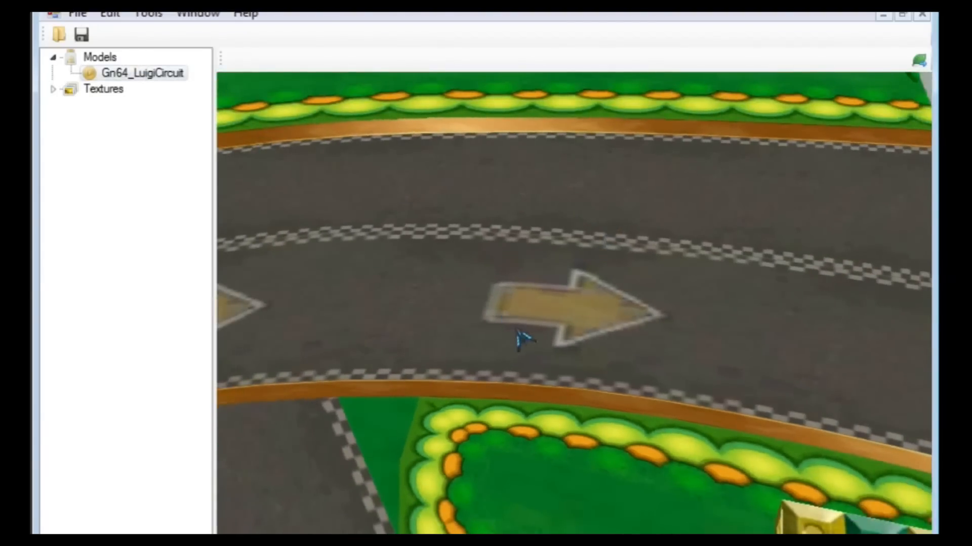
- Save the model as a CTR Graphics Resource (*.bcres) named Untitled in GCN Luigi Circuit's 0.0.1 folder
{"action": "left_click", "coordinate": [77, 14]}
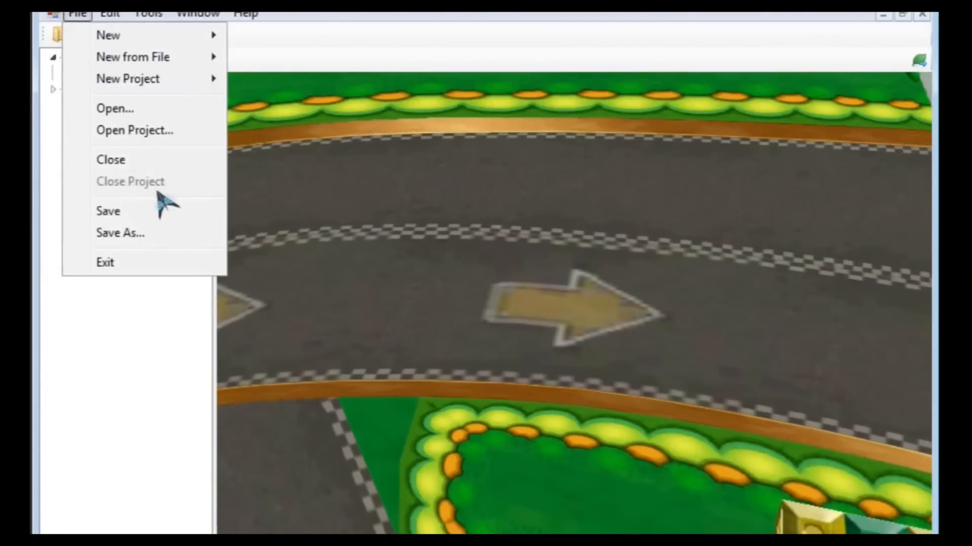
{"action": "left_click", "coordinate": [137, 234]}
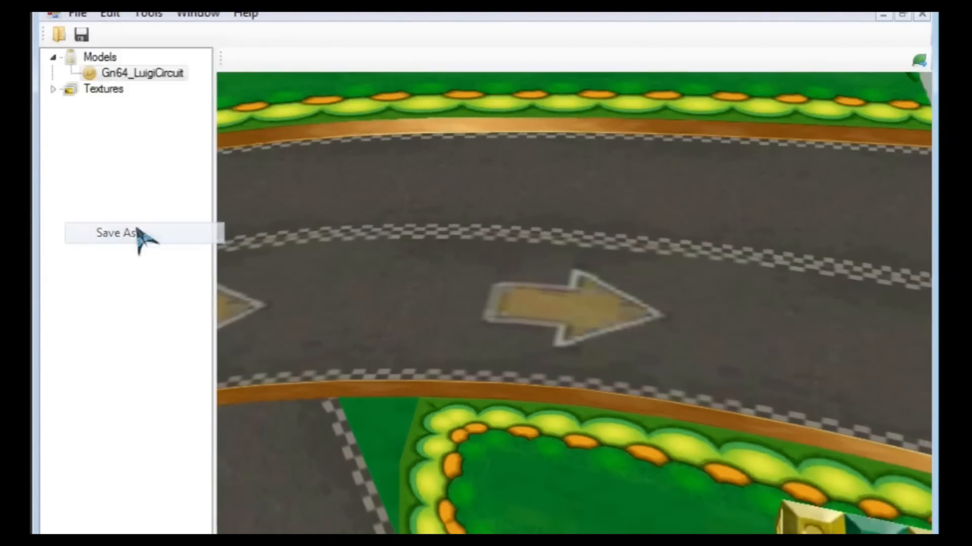
{"action": "left_click", "coordinate": [152, 179]}
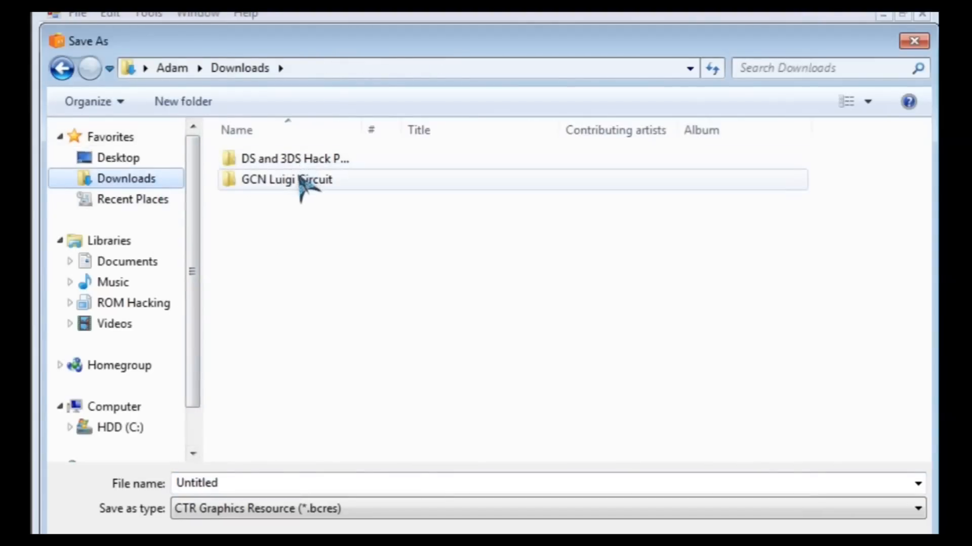
{"action": "double_click", "coordinate": [298, 180]}
{"action": "double_click", "coordinate": [275, 163]}
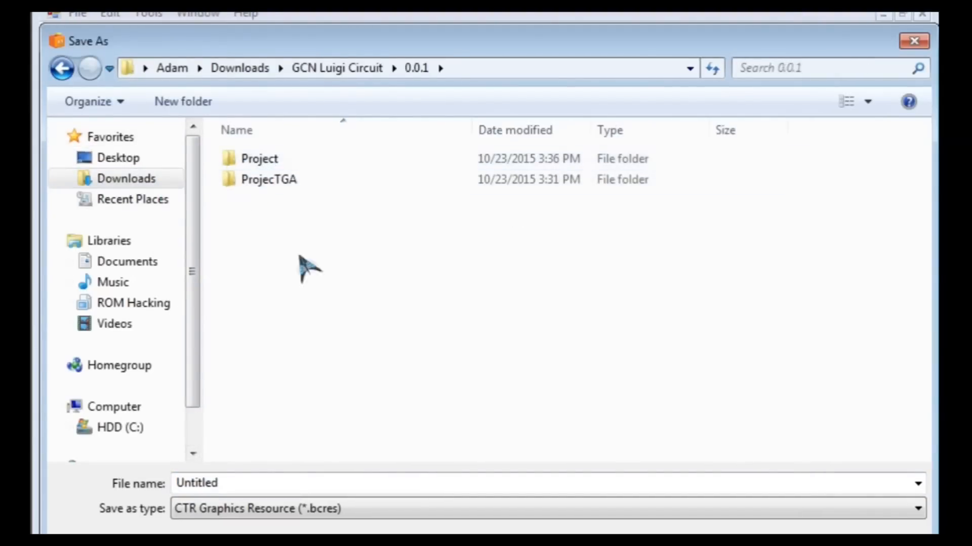
{"action": "left_click", "coordinate": [308, 482]}
{"action": "left_click", "coordinate": [266, 481]}
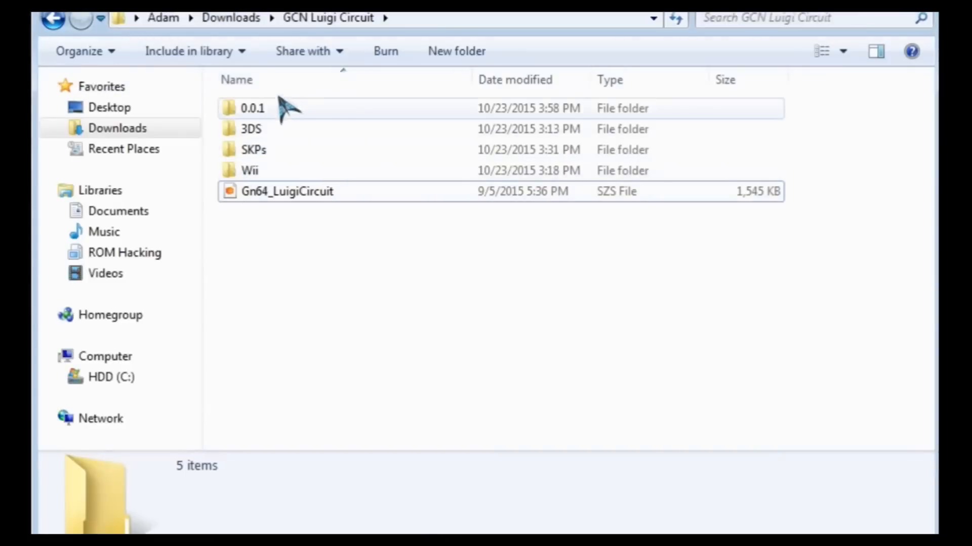
- Check the size of the saved Untitled BCRES file in the 0.0.1 folder, then return to the model preview in Every File Explorer
{"action": "double_click", "coordinate": [276, 102]}
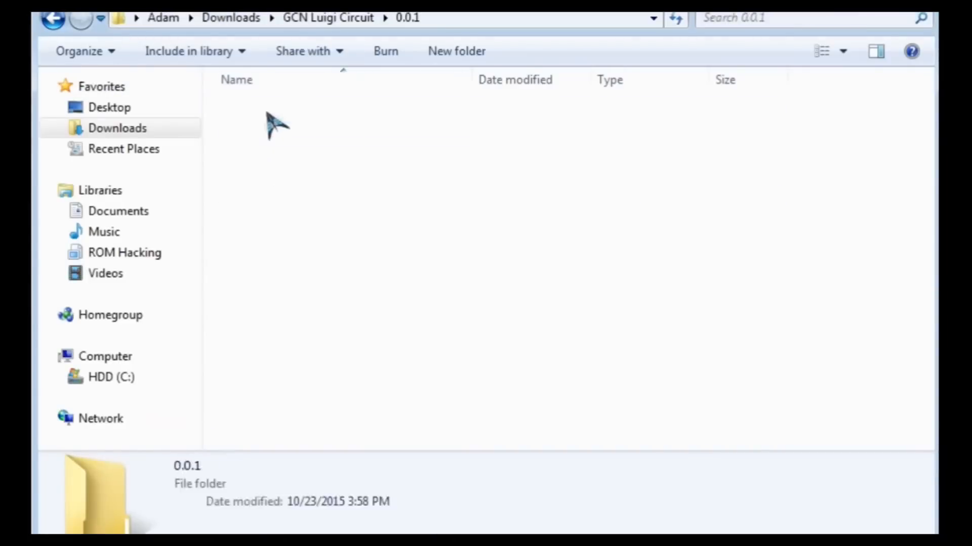
{"action": "left_click", "coordinate": [284, 212]}
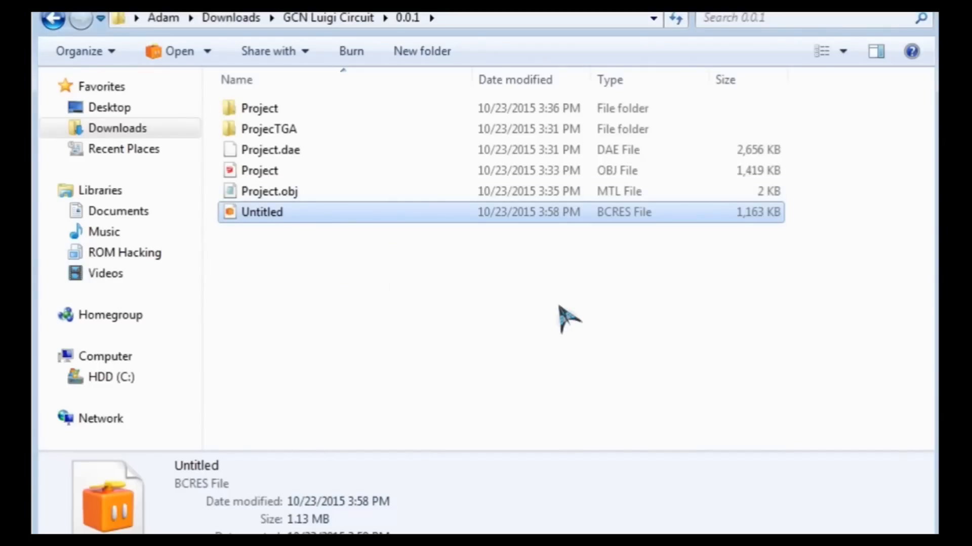
{"action": "left_click", "coordinate": [561, 447]}
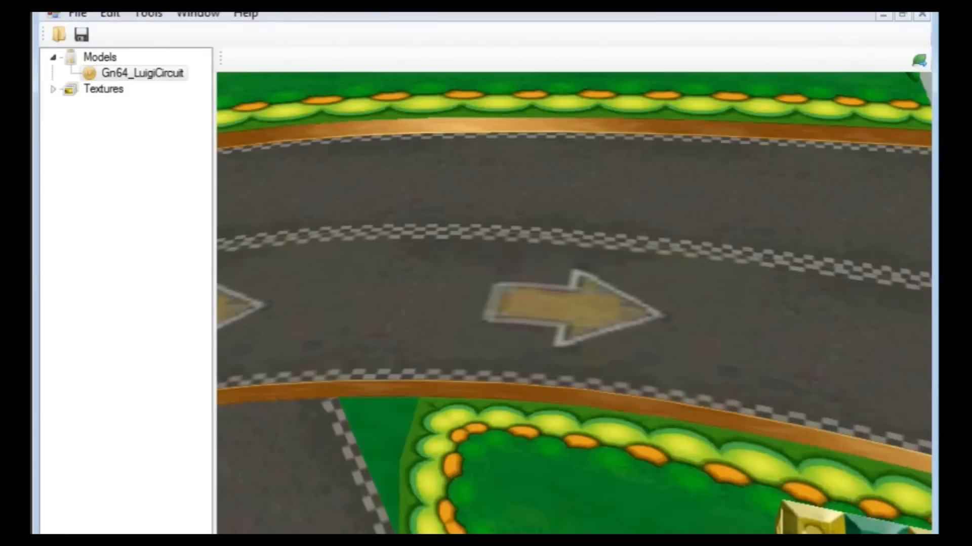
{"action": "scroll", "coordinate": [766, 167], "scroll_direction": "up", "scroll_amount": 1}
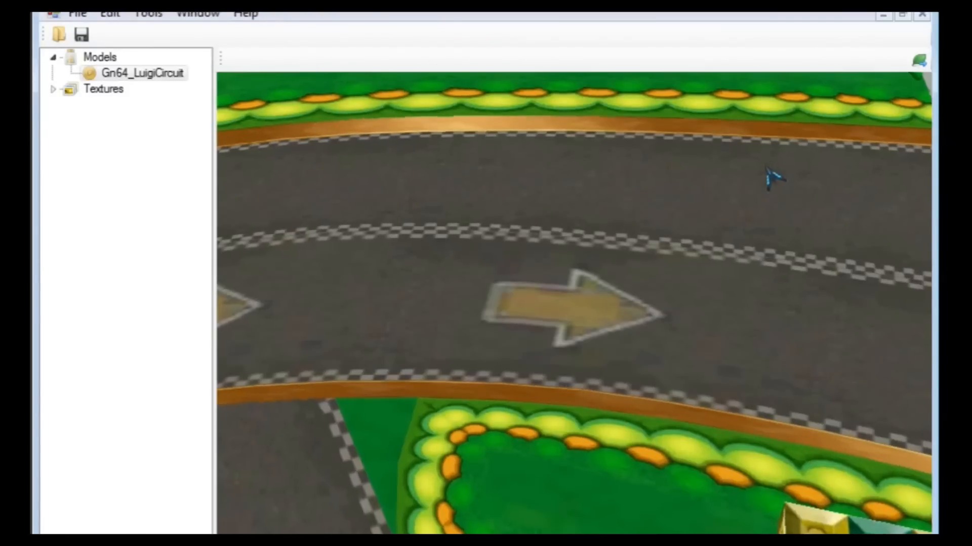
- List the model's textures, preview ID2141, and open a blank Notepad window beside the texture preview
{"action": "scroll", "coordinate": [766, 170], "scroll_direction": "down", "scroll_amount": 7}
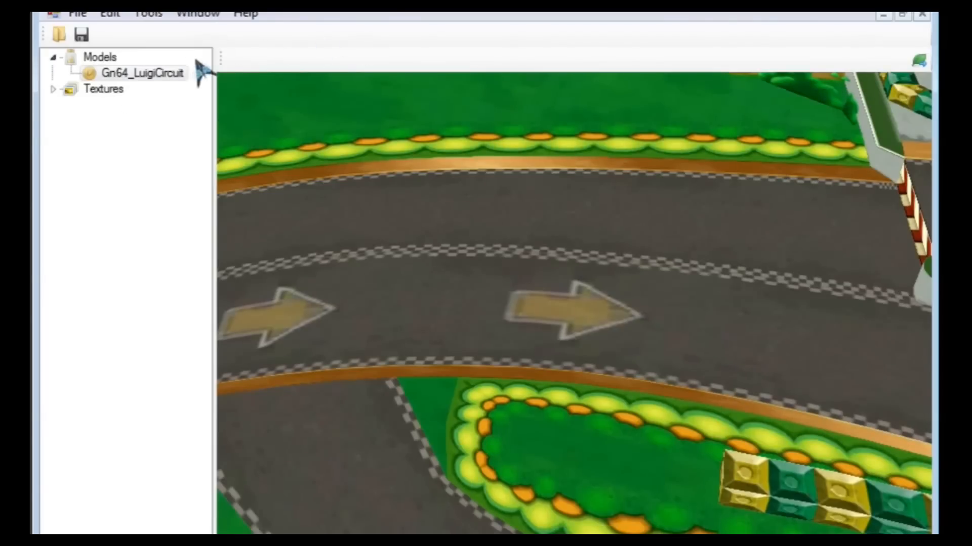
{"action": "left_click", "coordinate": [53, 89]}
{"action": "left_click", "coordinate": [114, 106]}
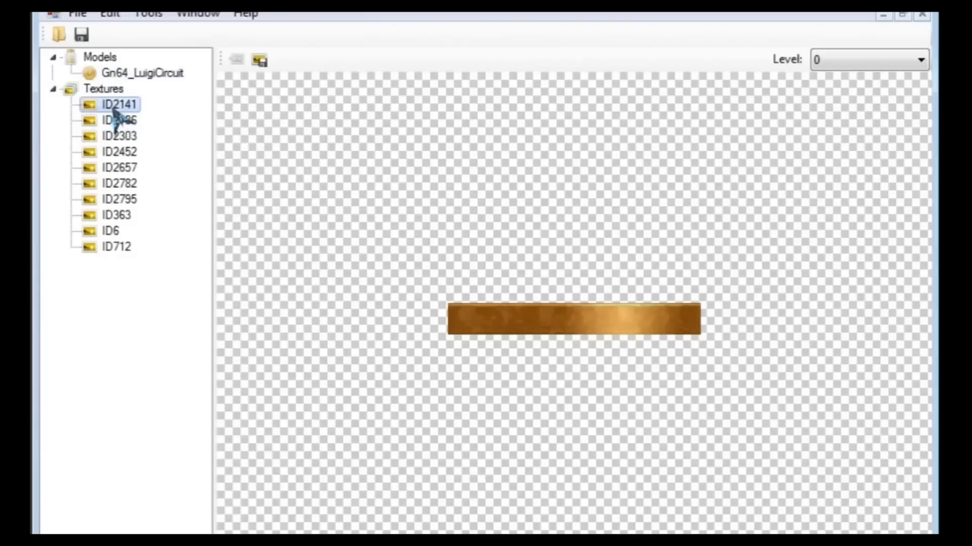
{"action": "key", "text": "super"}
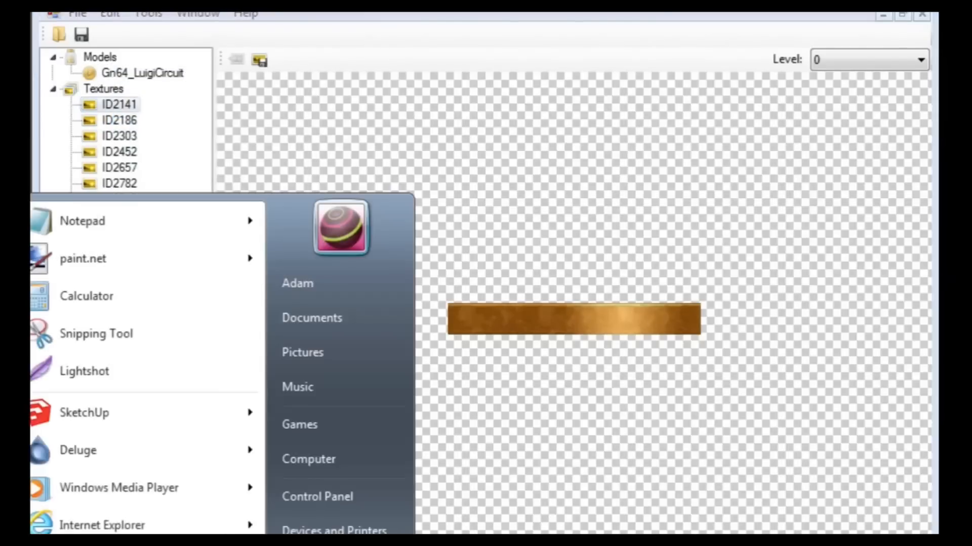
{"action": "left_click", "coordinate": [147, 232]}
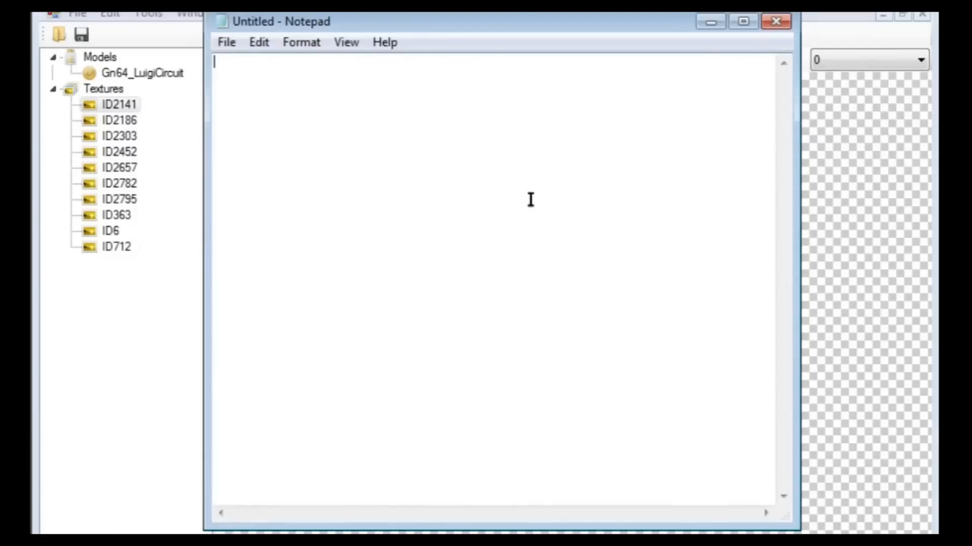
{"action": "left_click_drag", "start_coordinate": [511, 30], "coordinate": [967, 57]}
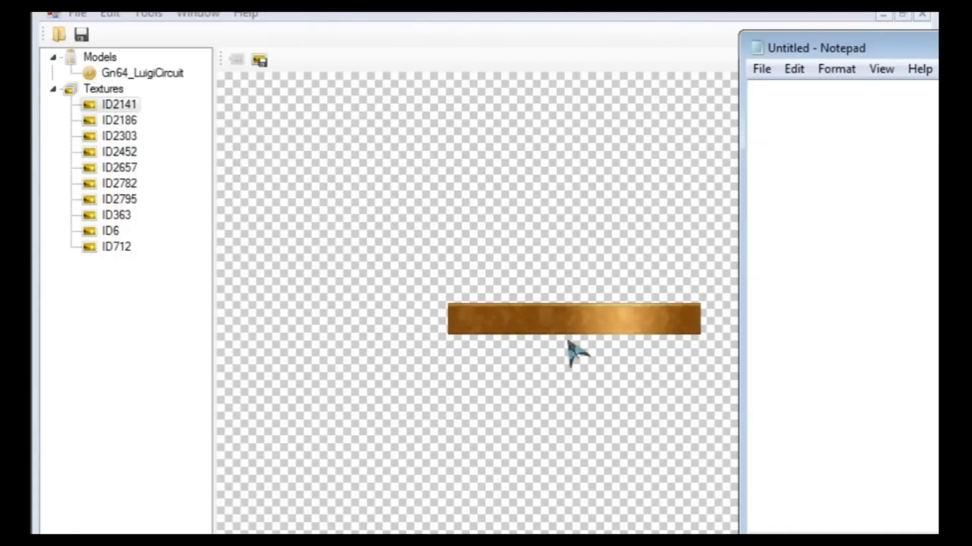
- Preview texture ID2186 and open the bookmarked KCL ID List (MK7) wiki page in the browser
{"action": "left_click", "coordinate": [121, 106]}
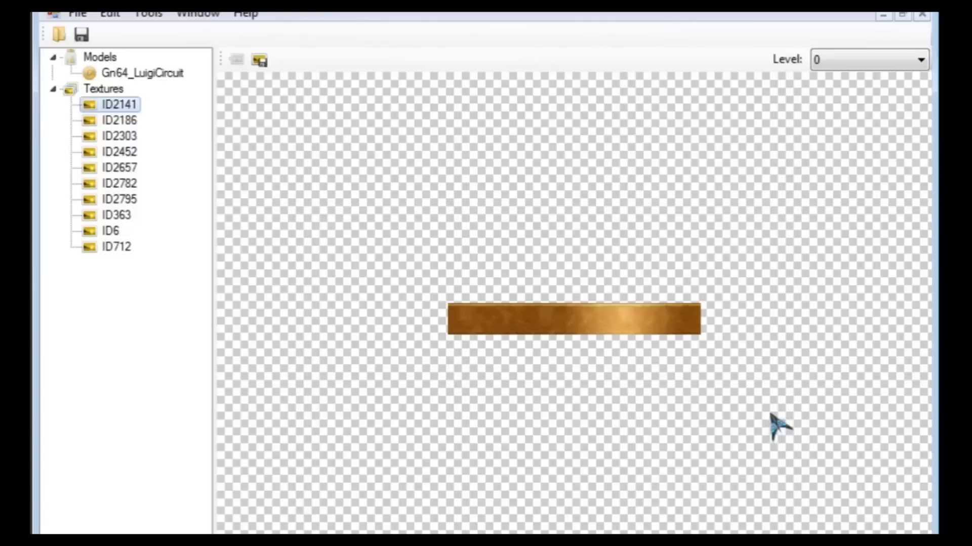
{"action": "key", "text": "Down"}
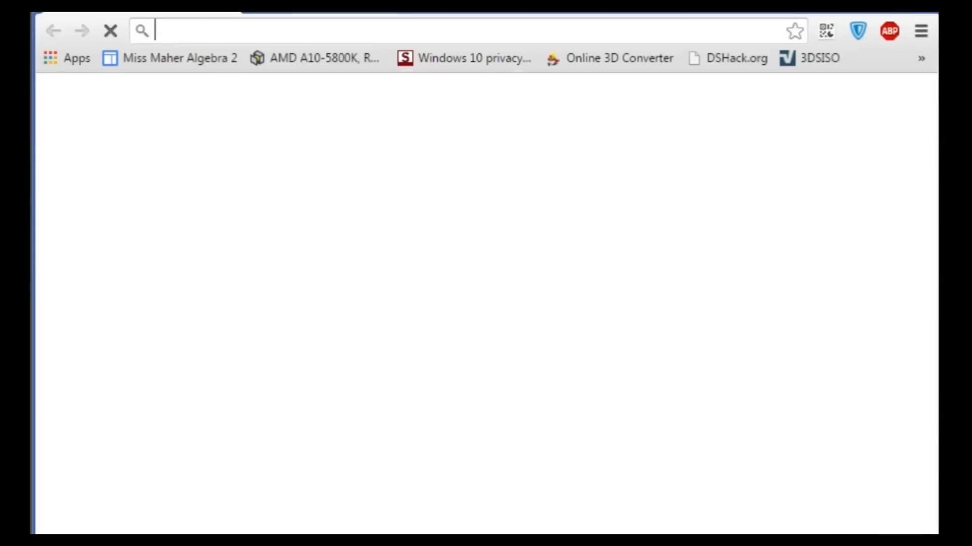
{"action": "left_click", "coordinate": [921, 58]}
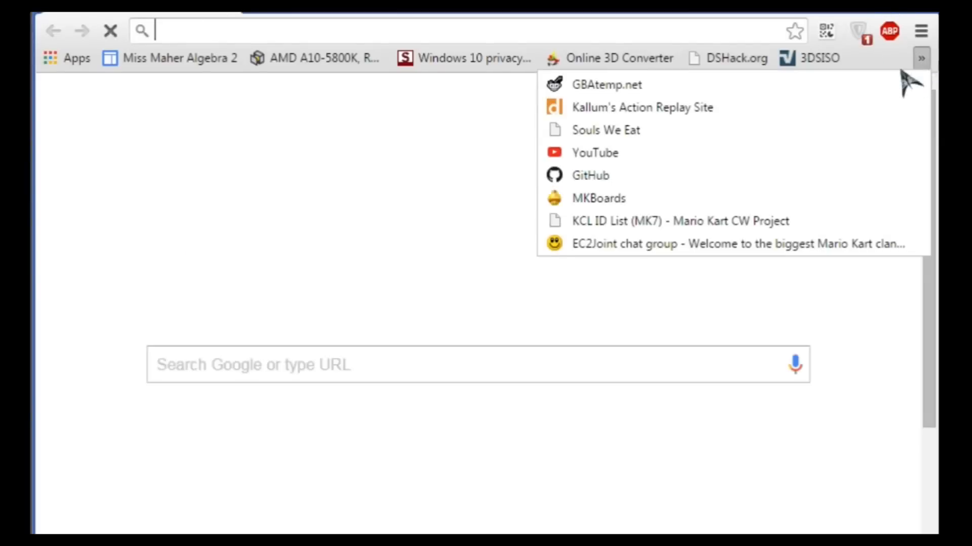
{"action": "left_click", "coordinate": [705, 223]}
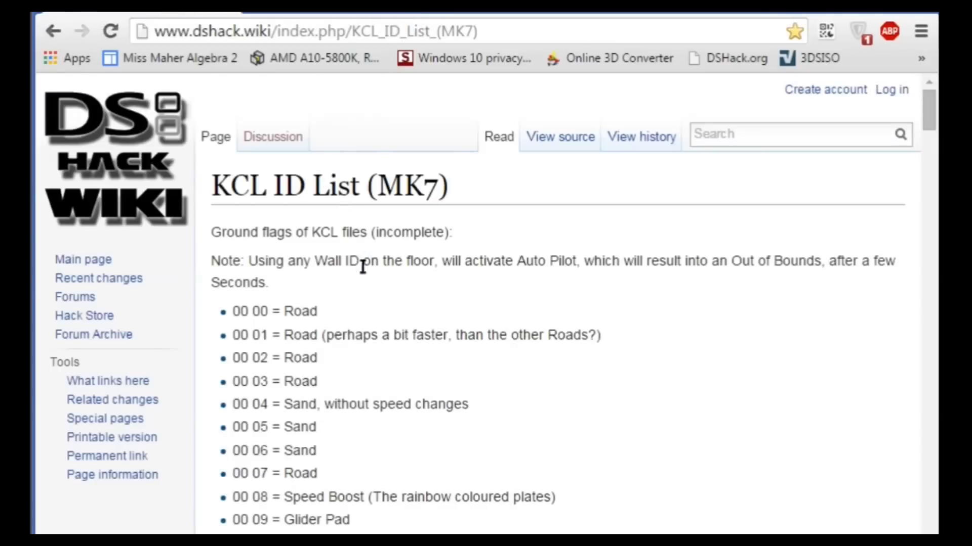
- Look up the grass flag in the KCL ID list, note ID2186 = 0085 in Notepad, and check it against the list
{"action": "scroll", "coordinate": [363, 267], "scroll_direction": "down", "scroll_amount": 2}
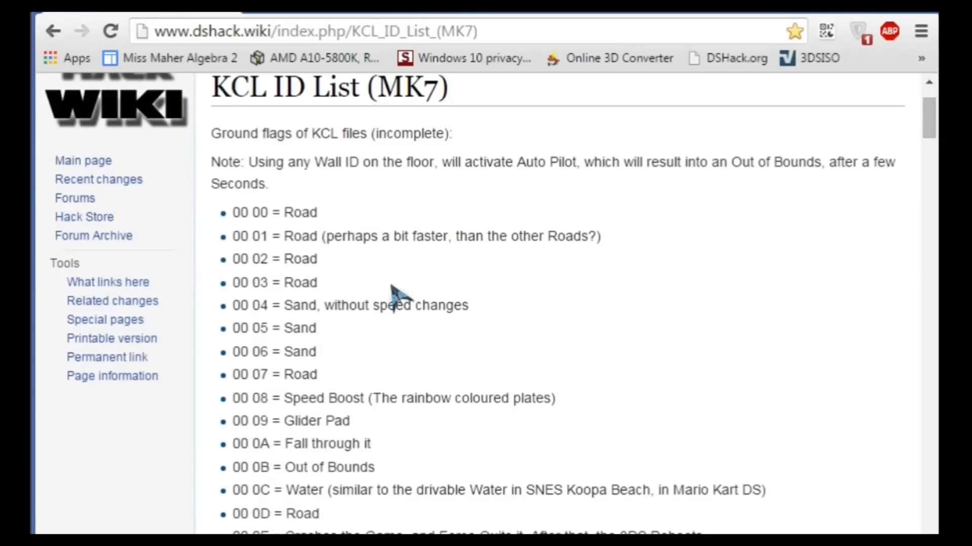
{"action": "key", "text": "ctrl+f"}
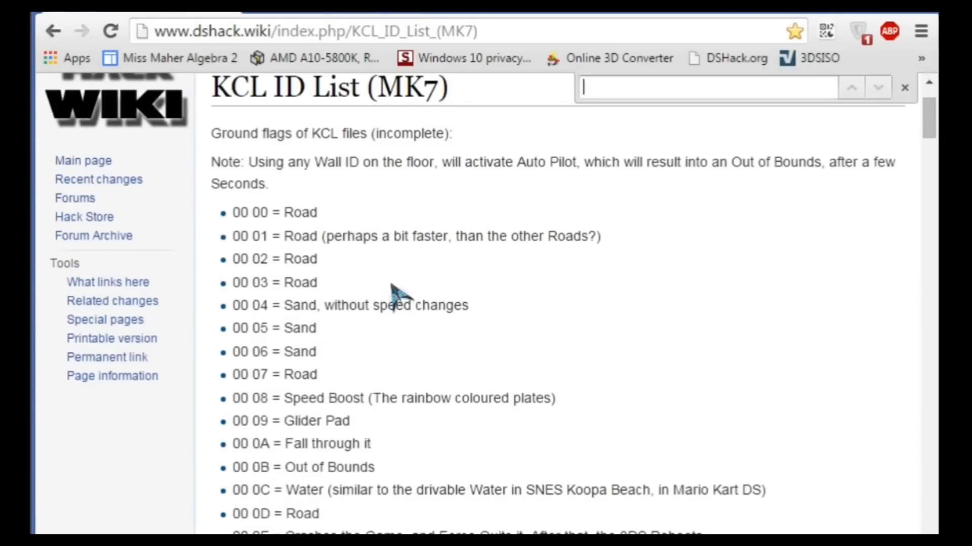
{"action": "type", "text": "grass"}
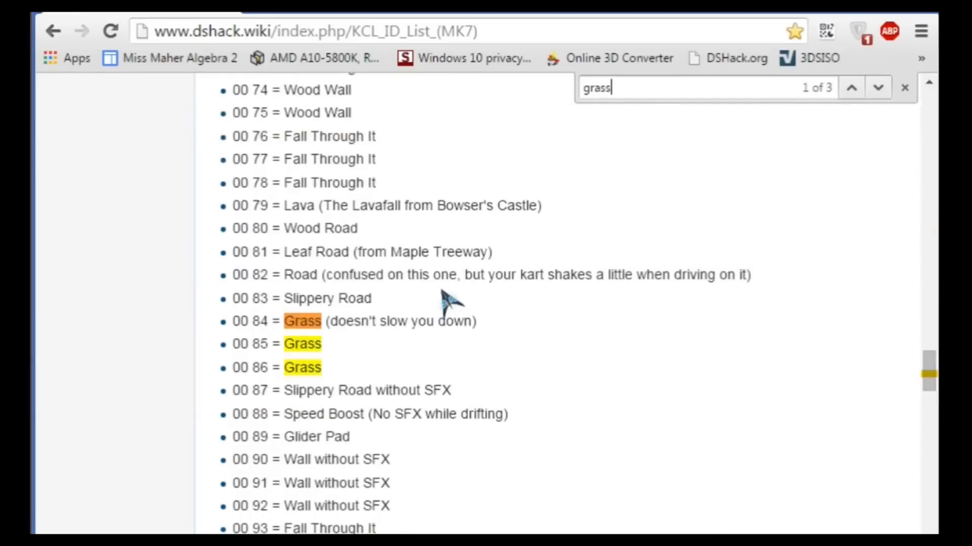
{"action": "left_click_drag", "start_coordinate": [266, 344], "coordinate": [223, 349]}
{"action": "left_click", "coordinate": [433, 462]}
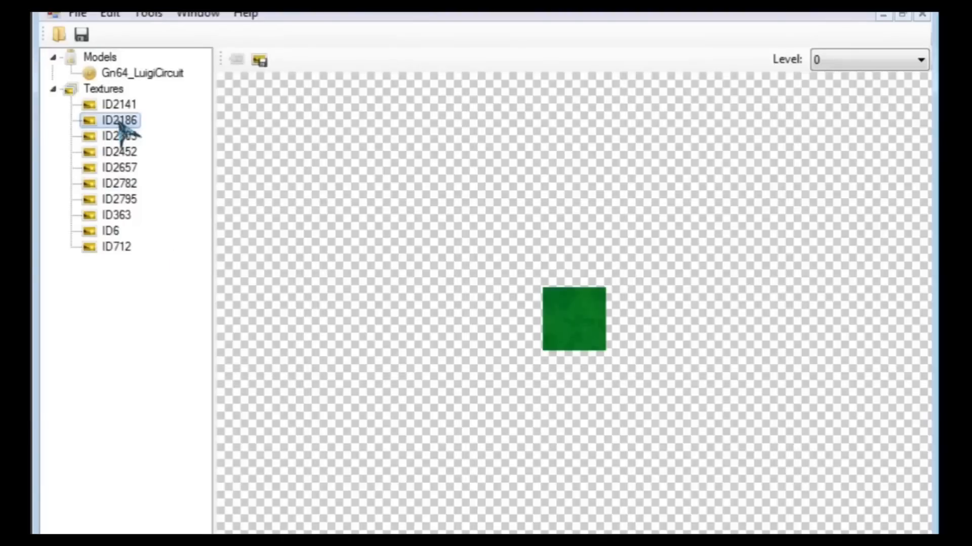
{"action": "left_click", "coordinate": [937, 305]}
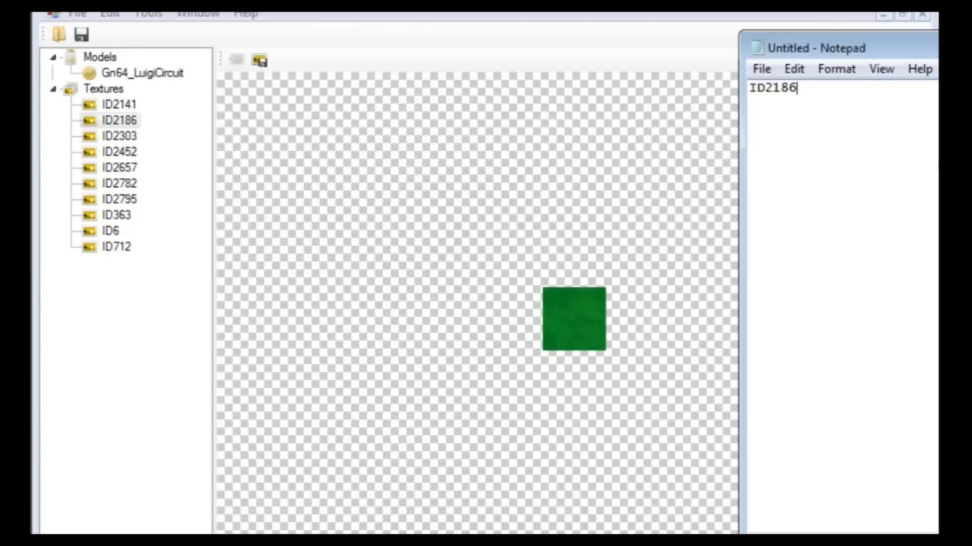
{"action": "type", "text": "ID2186 = 0085"}
{"action": "left_click", "coordinate": [324, 539]}
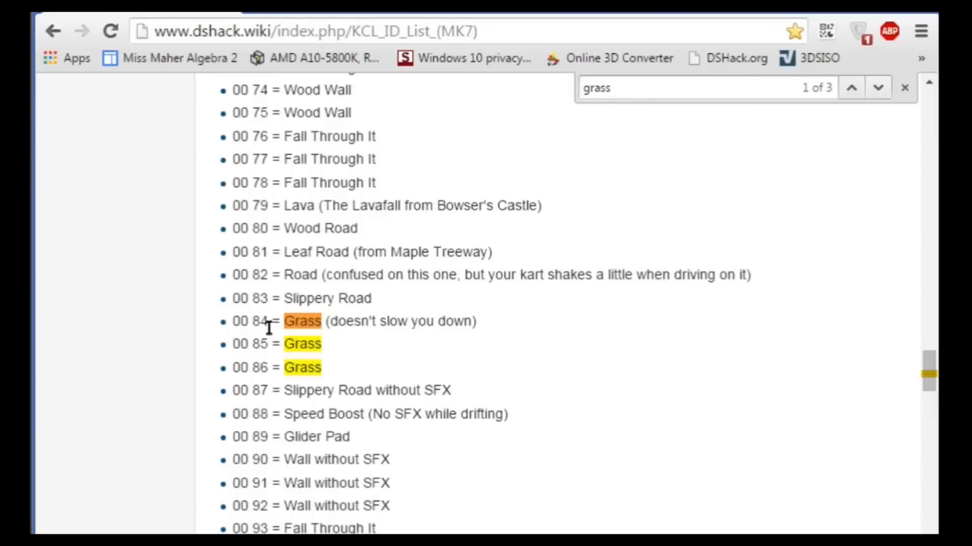
{"action": "key", "text": "alt+Tab"}
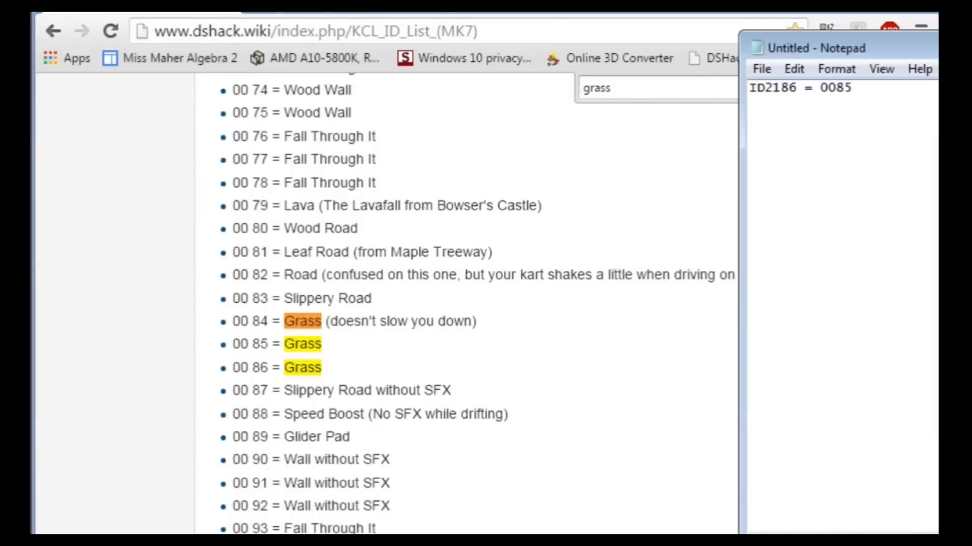
- Preview the sponsor banner texture ID2303 and start a new Notepad line reading ID2303 =
{"action": "key", "text": "alt+Tab"}
{"action": "left_click", "coordinate": [121, 136]}
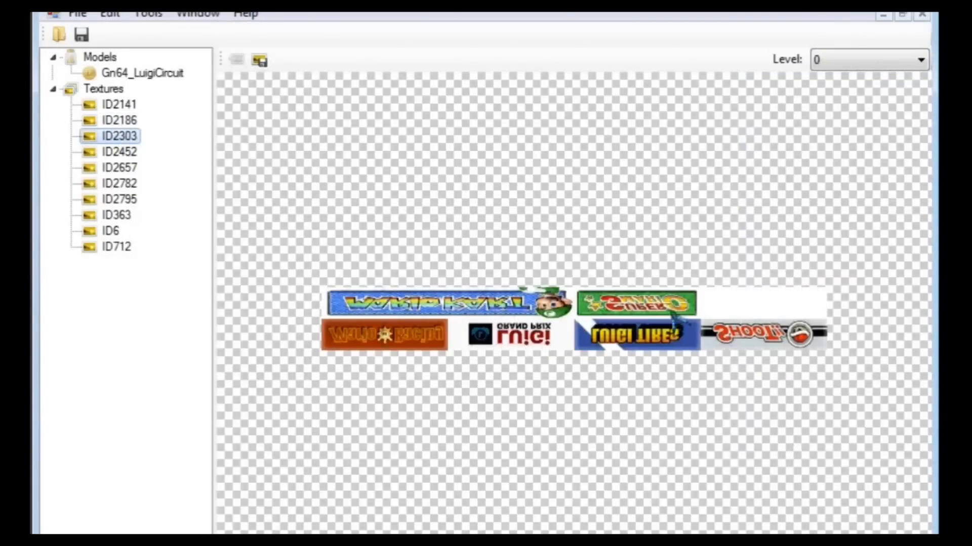
{"action": "key", "text": "alt+Tab"}
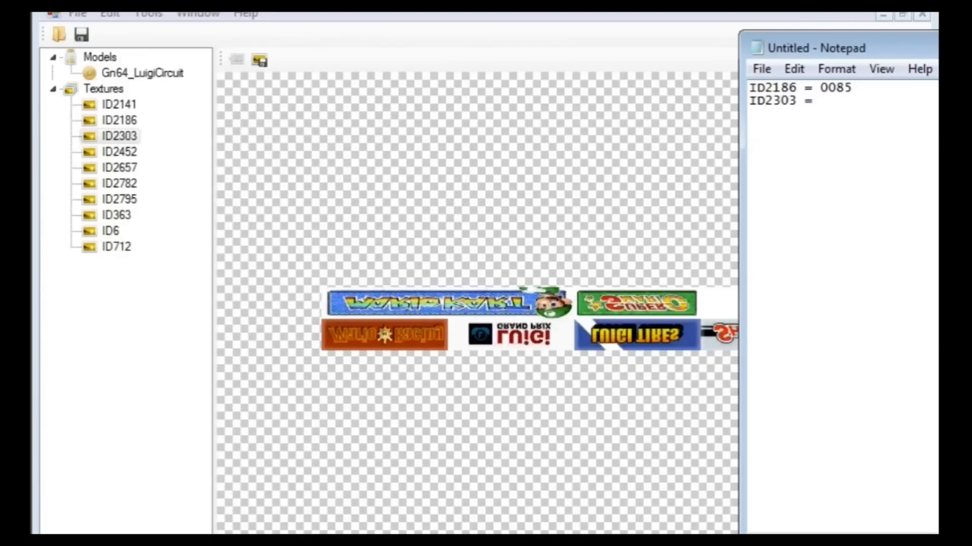
- Look up the metal wall flag in the KCL ID list and complete the Notepad line as ID2303 = 0055
{"action": "key", "text": "alt+Tab"}
{"action": "scroll", "coordinate": [369, 407], "scroll_direction": "down", "scroll_amount": 2}
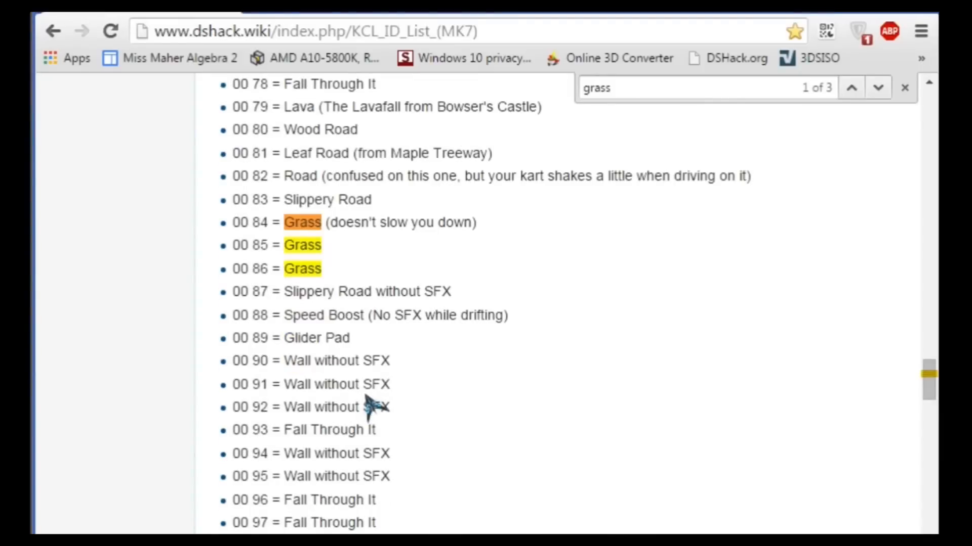
{"action": "left_click_drag", "start_coordinate": [260, 362], "coordinate": [222, 360]}
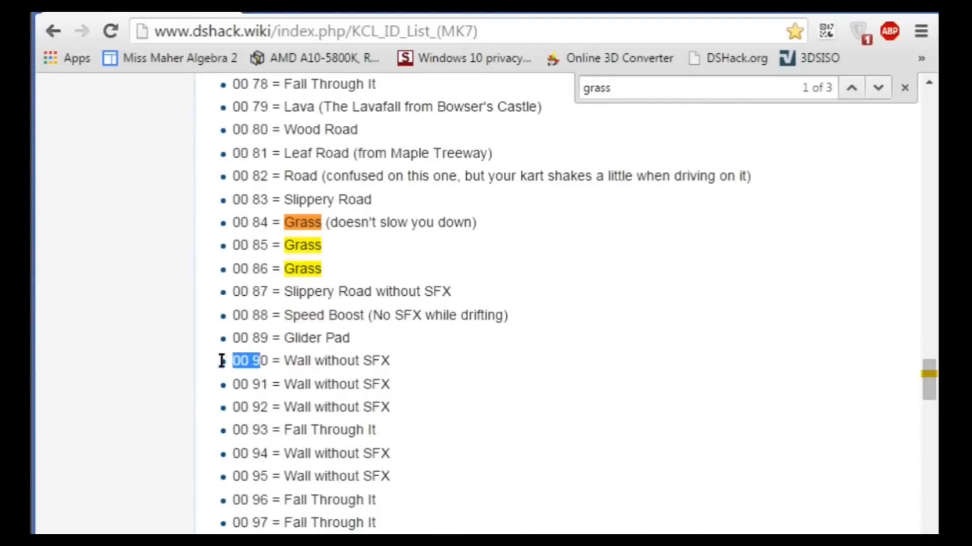
{"action": "left_click", "coordinate": [233, 360]}
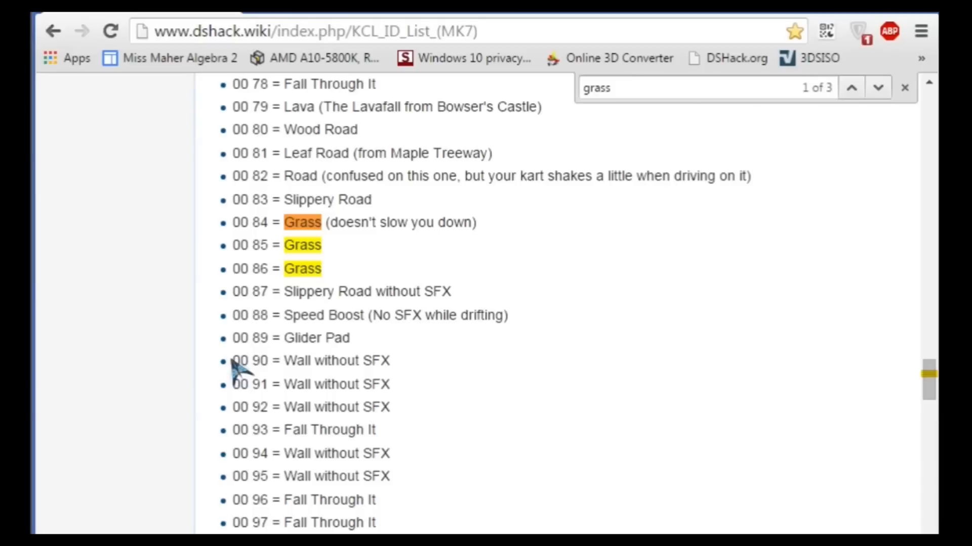
{"action": "key", "text": "ctrl+f"}
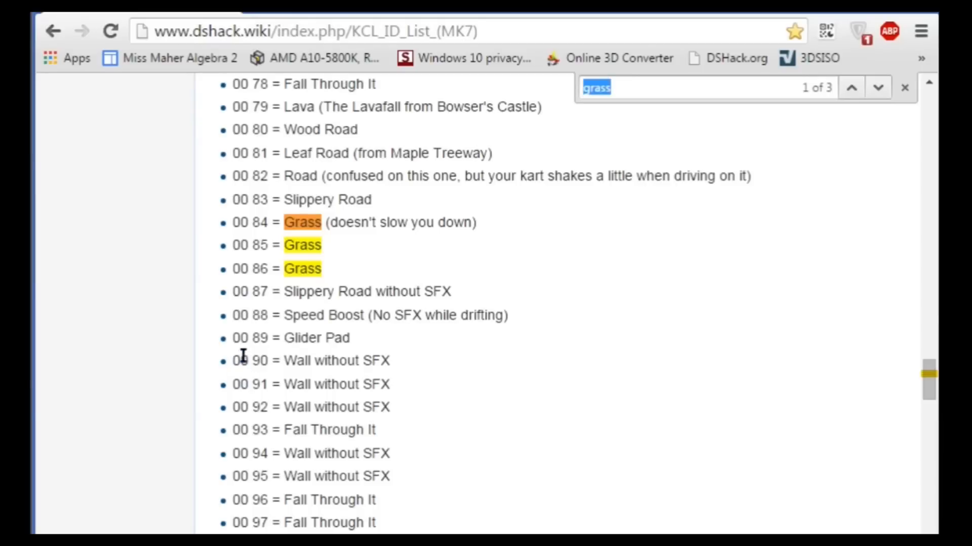
{"action": "type", "text": "metal wal"}
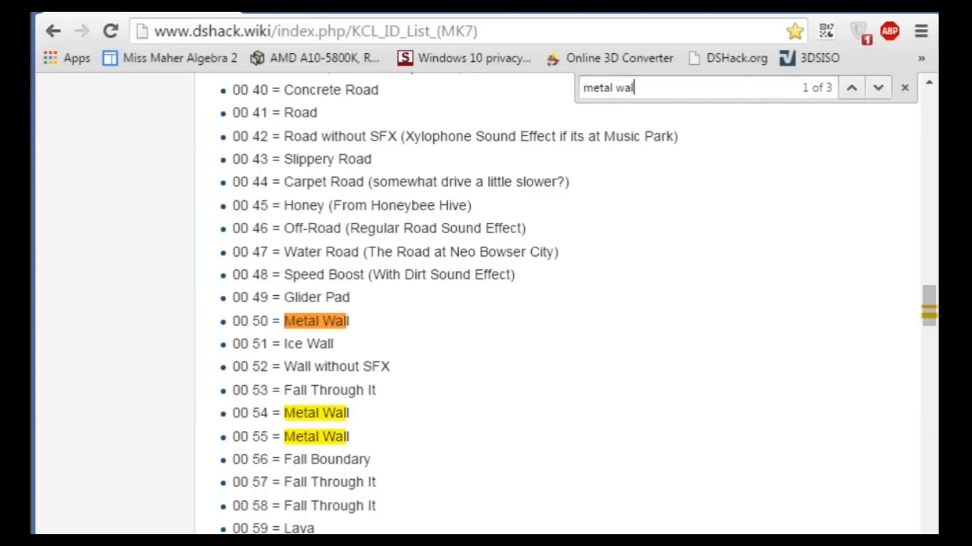
{"action": "key", "text": "alt+Tab"}
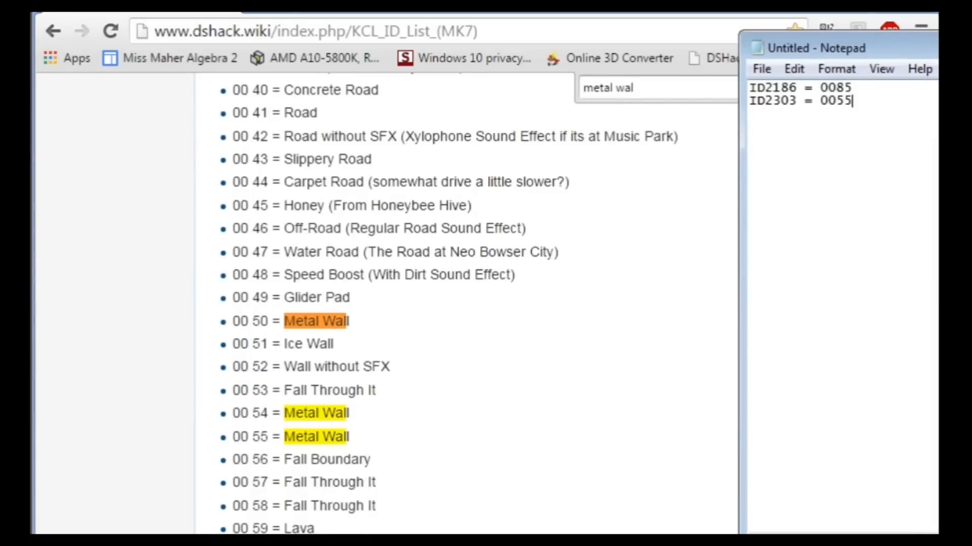
- Preview the road textures ID2452 and ID2657 and the water texture ID2782 in Every File Explorer
{"action": "key", "text": "alt+Tab"}
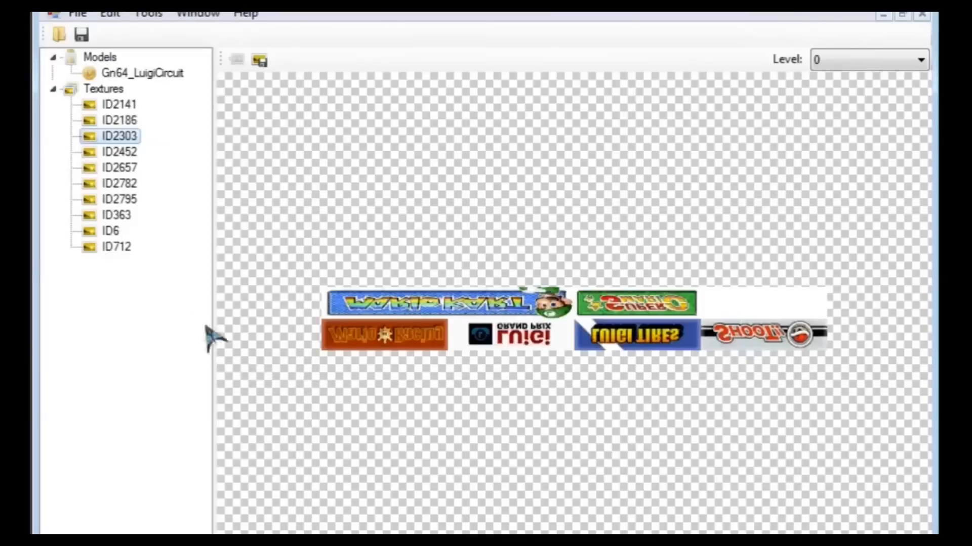
{"action": "left_click", "coordinate": [133, 154]}
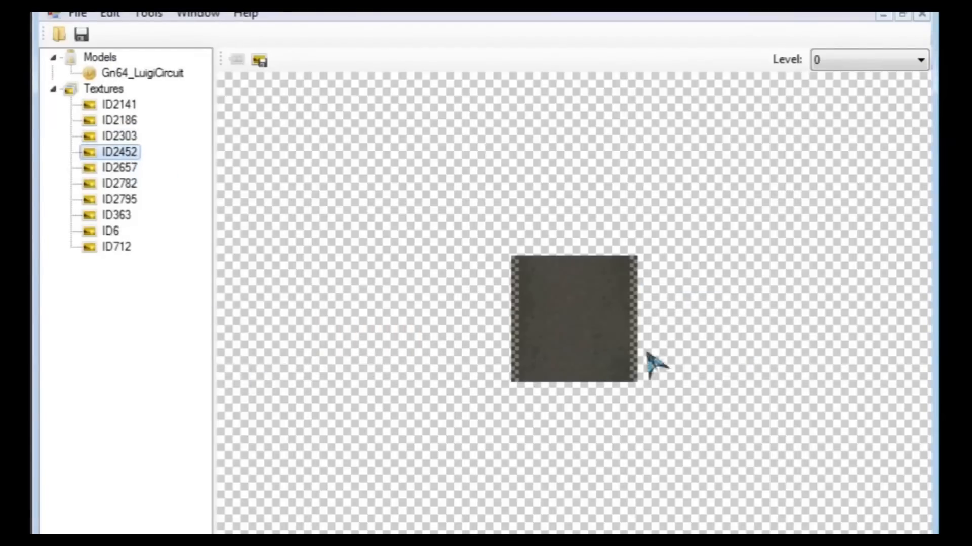
{"action": "key", "text": "Down"}
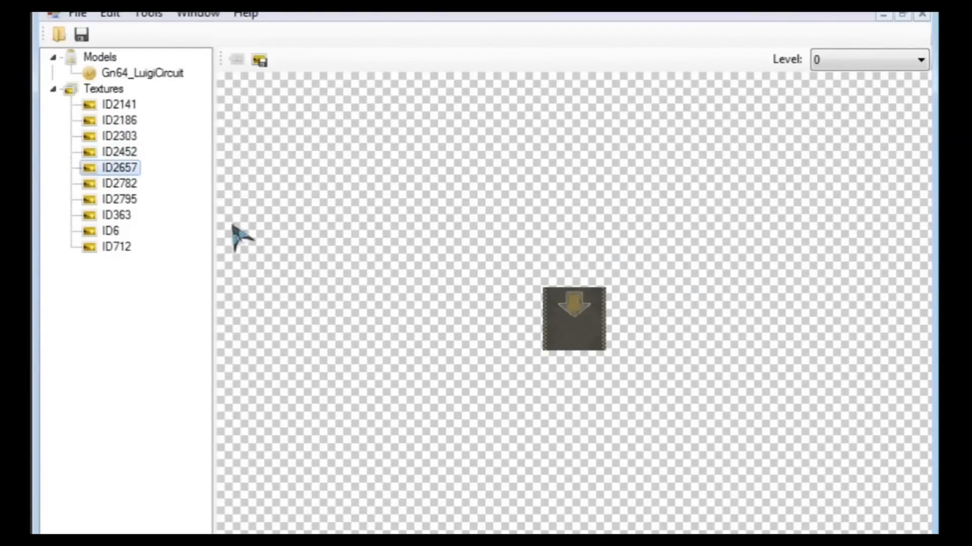
{"action": "left_click", "coordinate": [114, 183]}
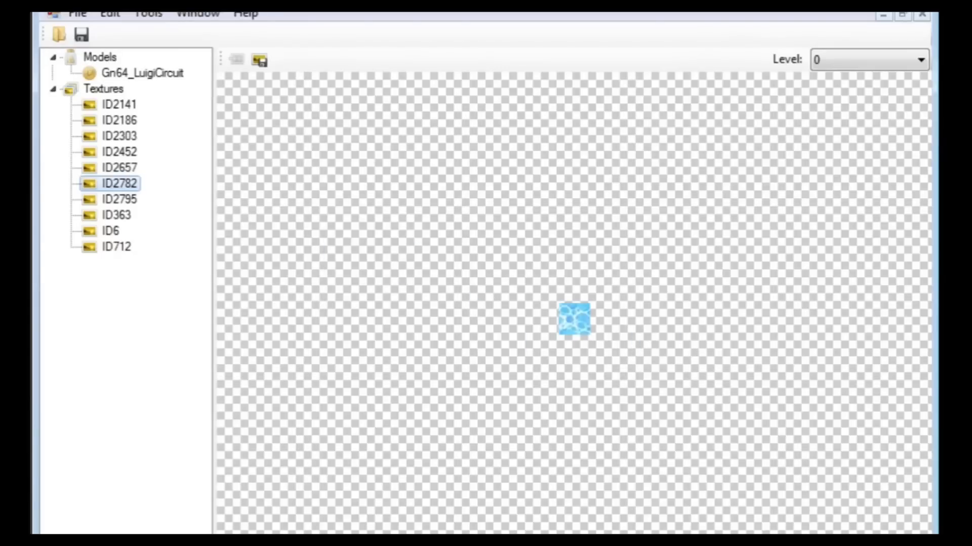
- Look up the fall boundary water flag in the KCL ID list and note ID2782 = 0039 in Notepad
{"action": "key", "text": "alt+Tab"}
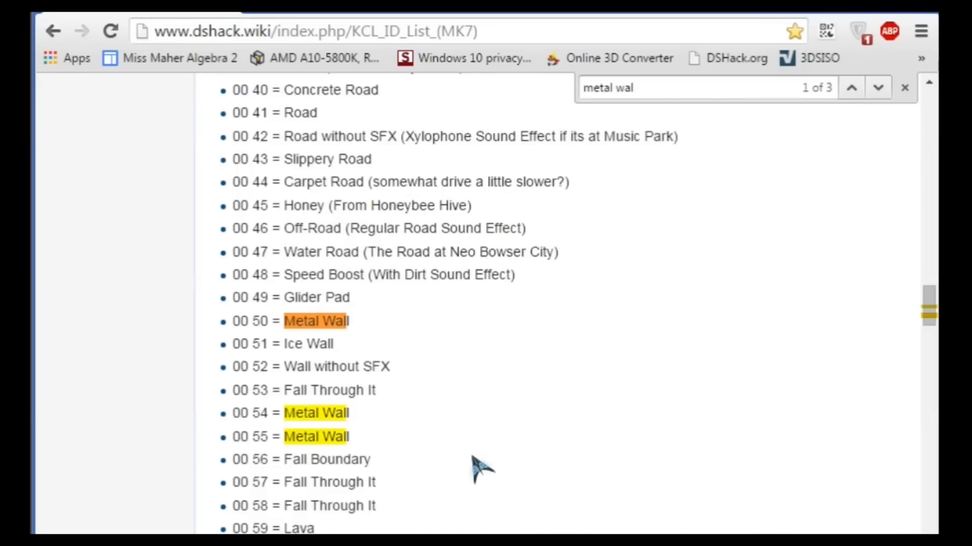
{"action": "key", "text": "ctrl+f"}
{"action": "type", "text": "water"}
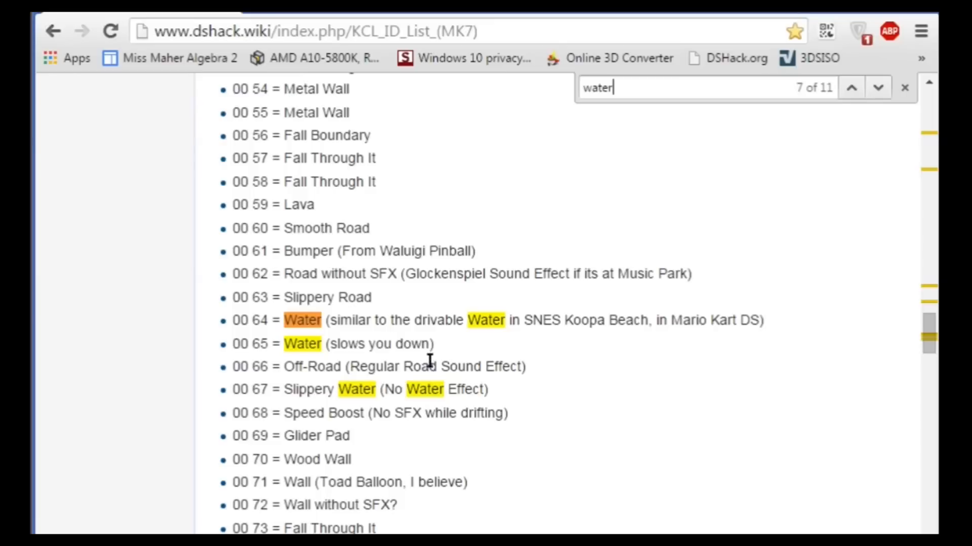
{"action": "left_click", "coordinate": [854, 90]}
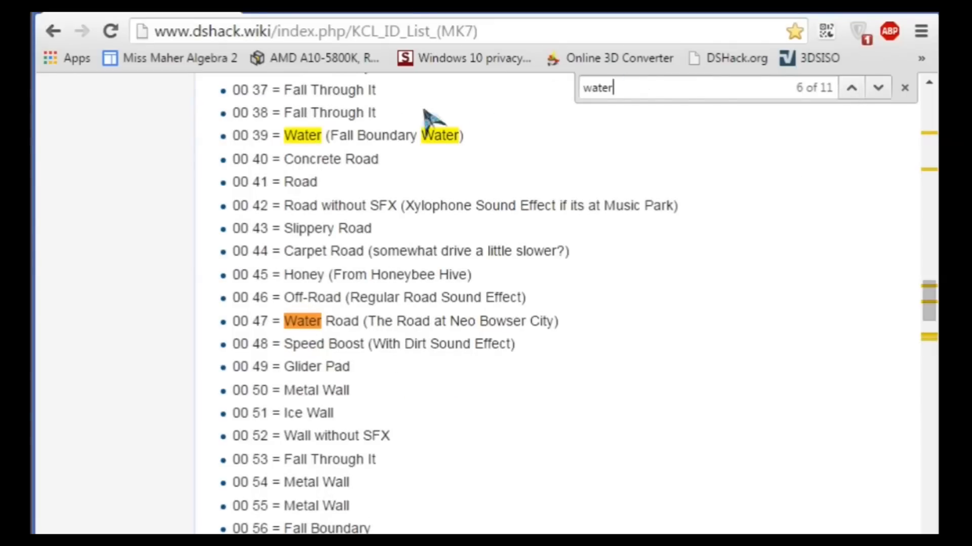
{"action": "left_click_drag", "start_coordinate": [408, 136], "coordinate": [201, 126]}
{"action": "left_click", "coordinate": [286, 124]}
{"action": "key", "text": "alt+Tab"}
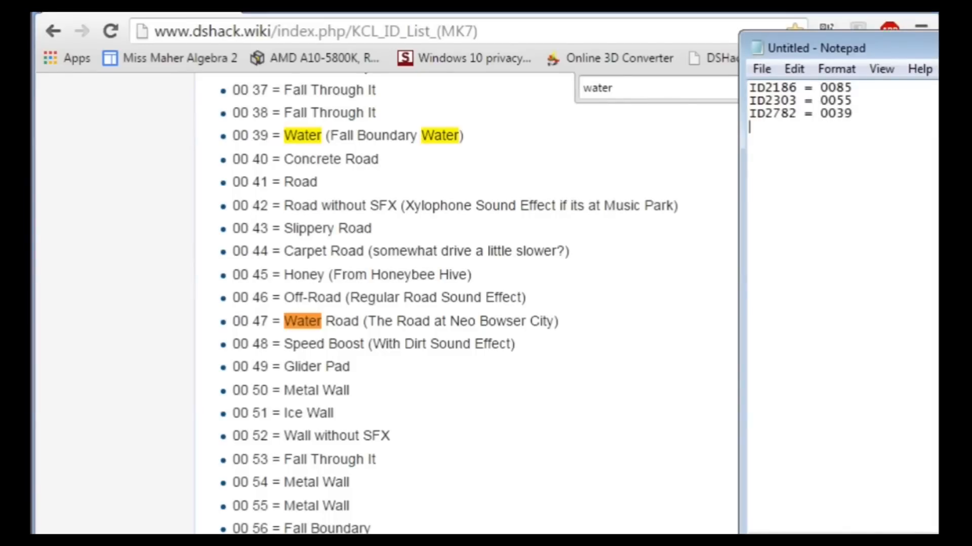
- Return to Every File Explorer and examine textures ID2795 and ID363 to judge their collision types
{"action": "key", "text": "alt+Tab"}
{"action": "left_click", "coordinate": [120, 200]}
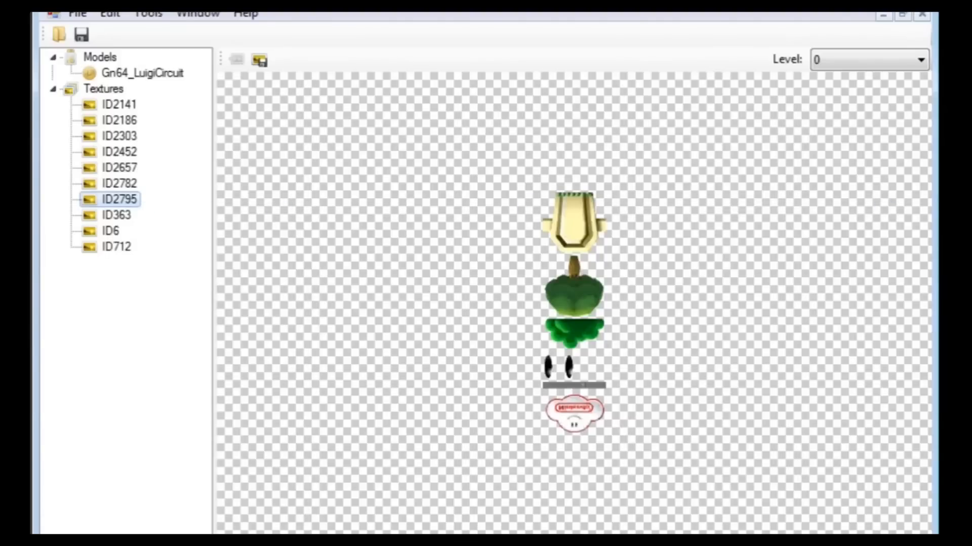
{"action": "left_click", "coordinate": [118, 216]}
{"action": "left_click", "coordinate": [120, 201]}
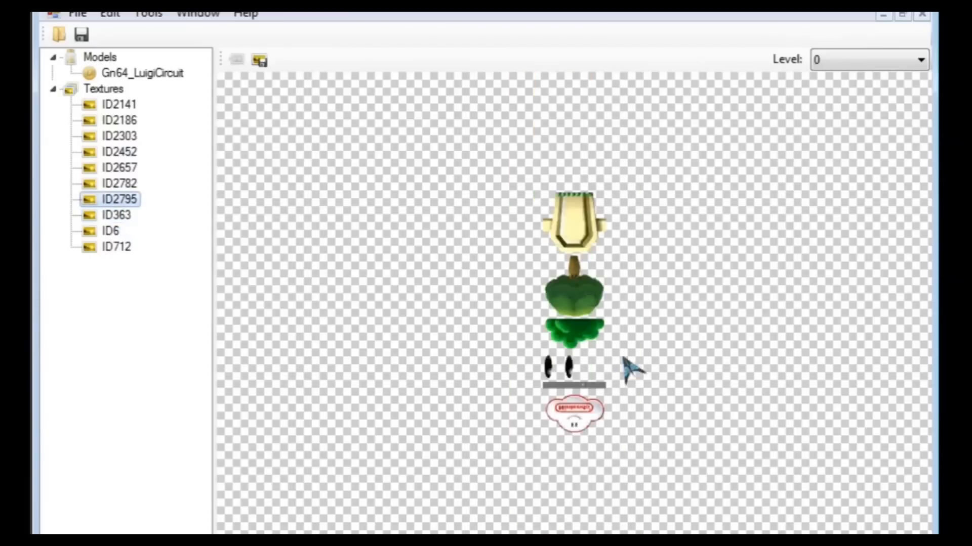
{"action": "left_click", "coordinate": [124, 217]}
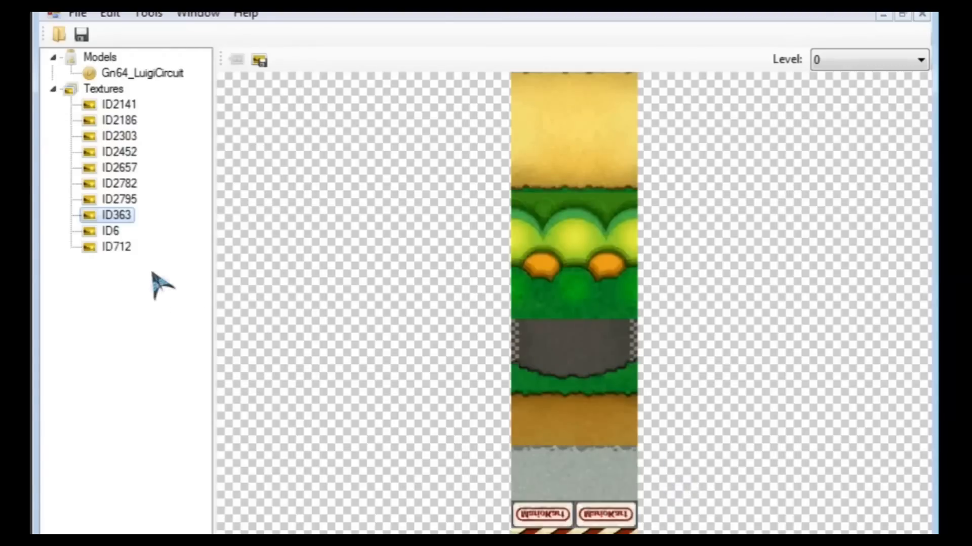
- Compare the texture sheets ID6, ID363 and ID712 to judge which collision types they need
{"action": "left_click", "coordinate": [117, 231]}
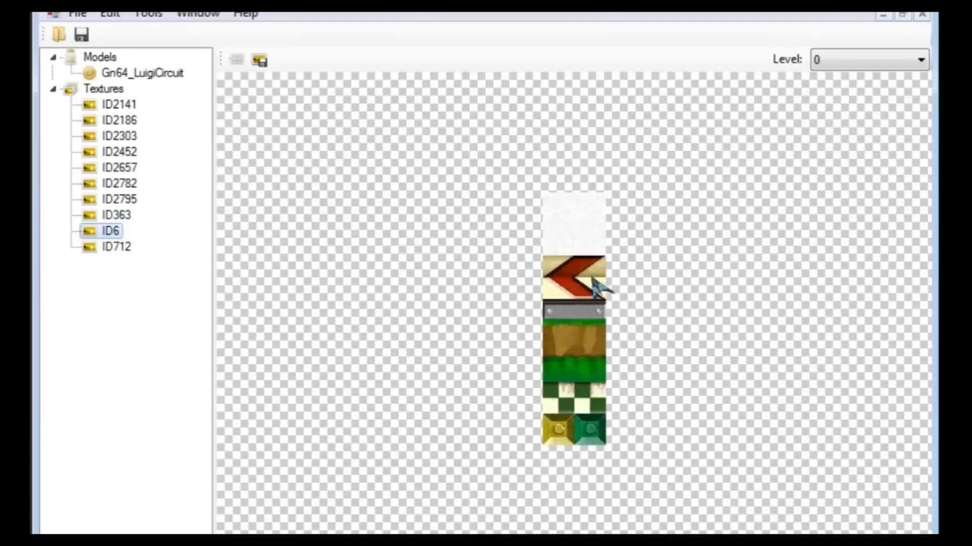
{"action": "left_click", "coordinate": [128, 216]}
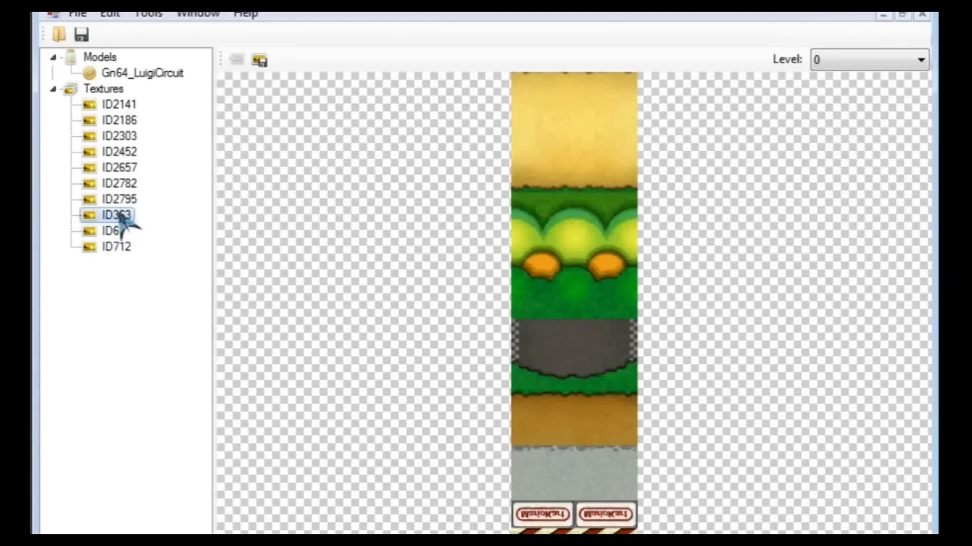
{"action": "left_click", "coordinate": [113, 231]}
{"action": "left_click", "coordinate": [115, 247]}
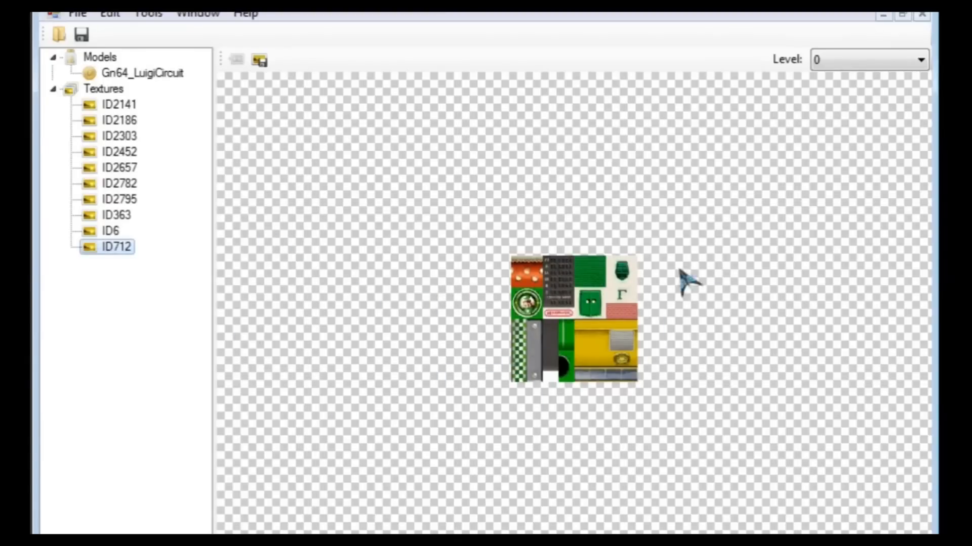
{"action": "key", "text": "alt+Tab"}
{"action": "key", "text": "ctrl+a"}
{"action": "left_click", "coordinate": [895, 196]}
{"action": "key", "text": "alt+Tab"}
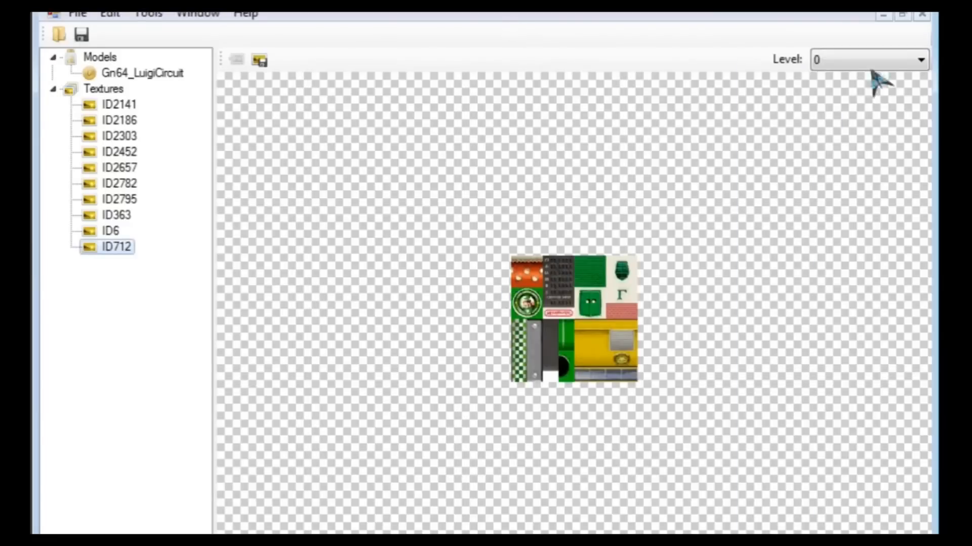
- Close the model file and create a new Mario Kart 7 collision from the Project OBJ in GCN Luigi Circuit's 0.0.1 folder
{"action": "left_click", "coordinate": [922, 15]}
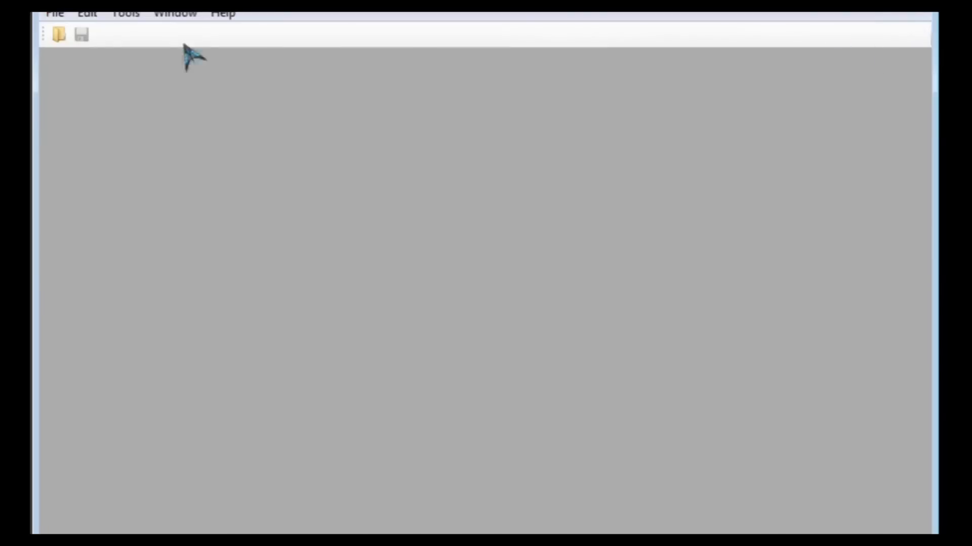
{"action": "left_click", "coordinate": [57, 14]}
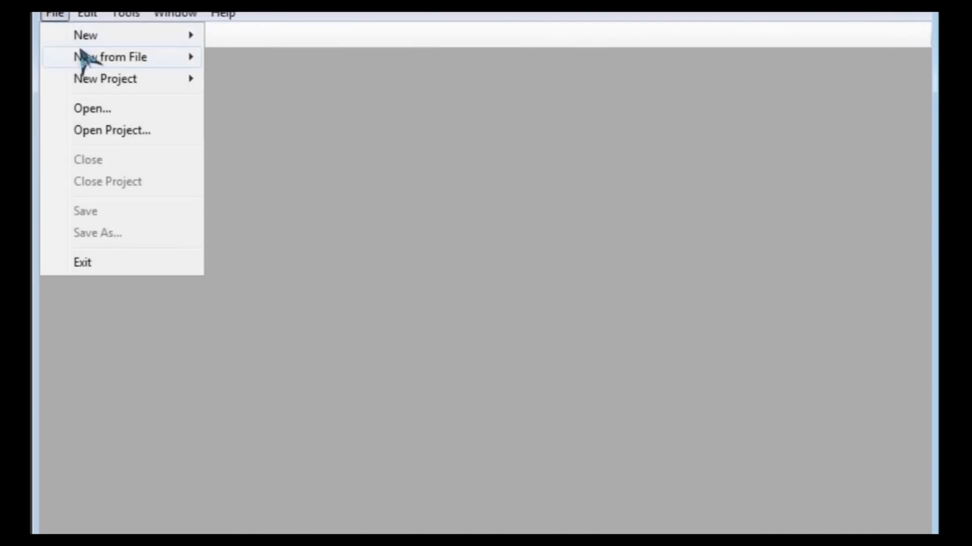
{"action": "mouse_move", "coordinate": [179, 71]}
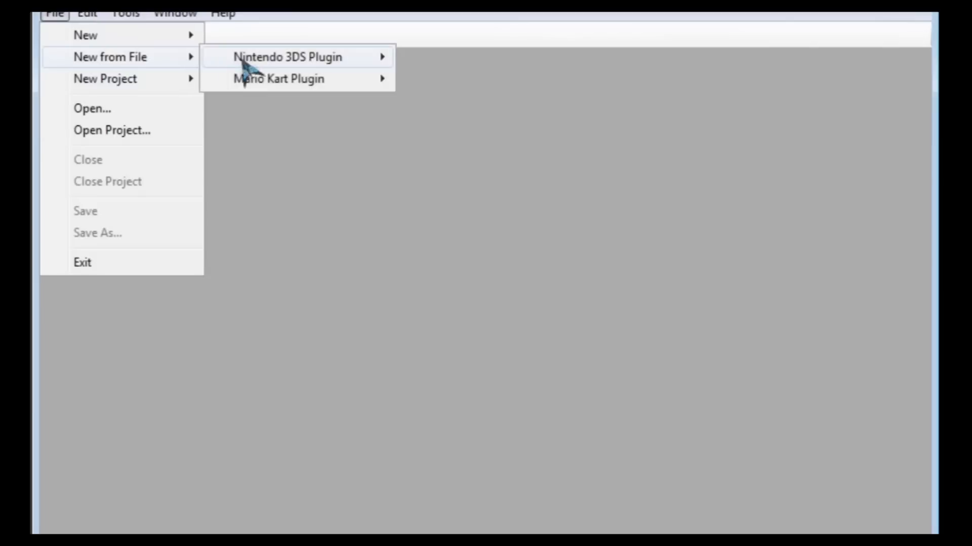
{"action": "mouse_move", "coordinate": [331, 80]}
{"action": "left_click", "coordinate": [451, 101]}
{"action": "left_click", "coordinate": [150, 180]}
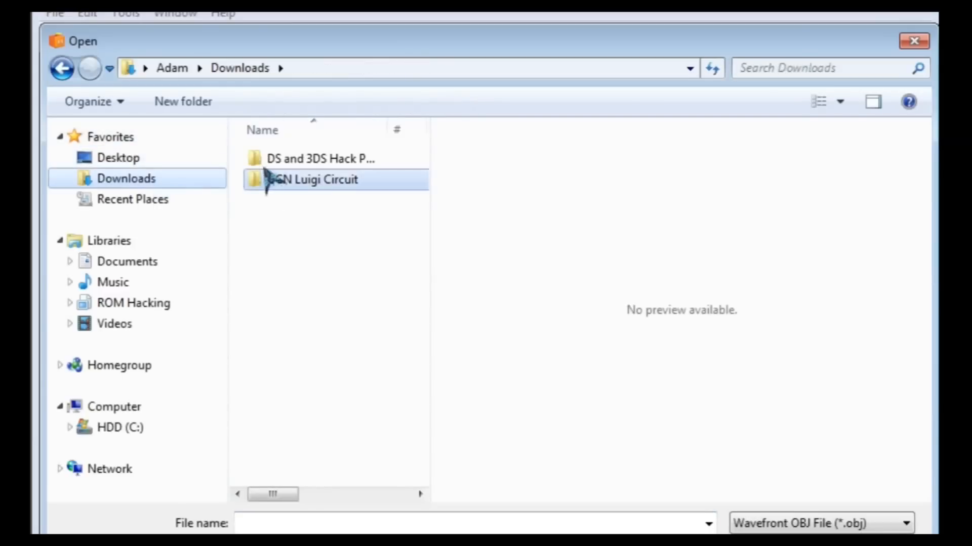
{"action": "double_click", "coordinate": [266, 178]}
{"action": "left_click", "coordinate": [282, 160]}
{"action": "double_click", "coordinate": [282, 161]}
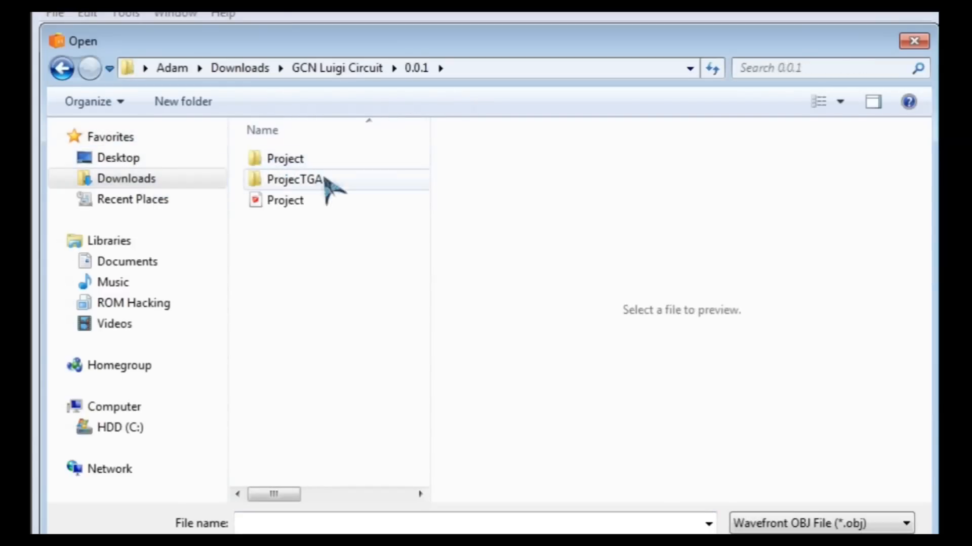
{"action": "double_click", "coordinate": [306, 201]}
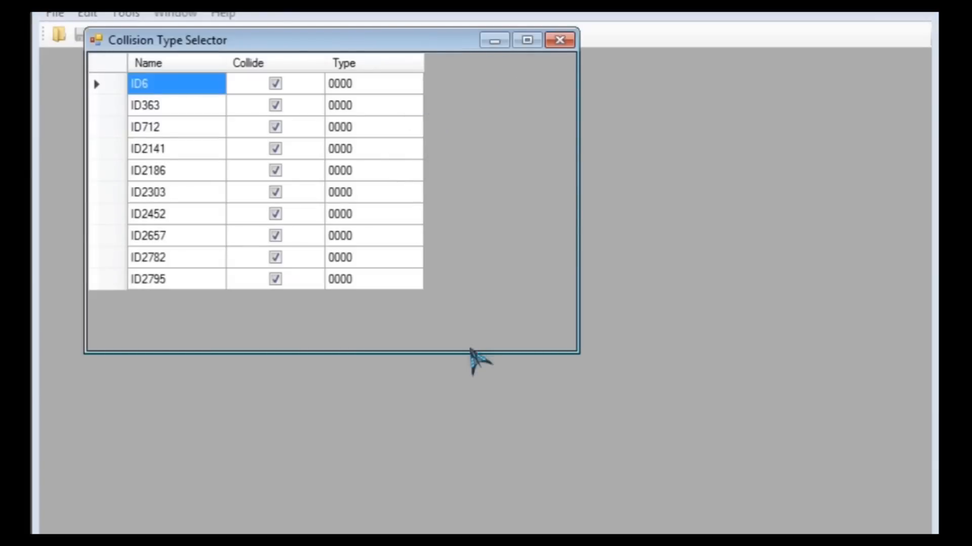
- Consult the Notepad flag notes and set the collision type of ID2186 to 0085
{"action": "key", "text": "alt+Tab"}
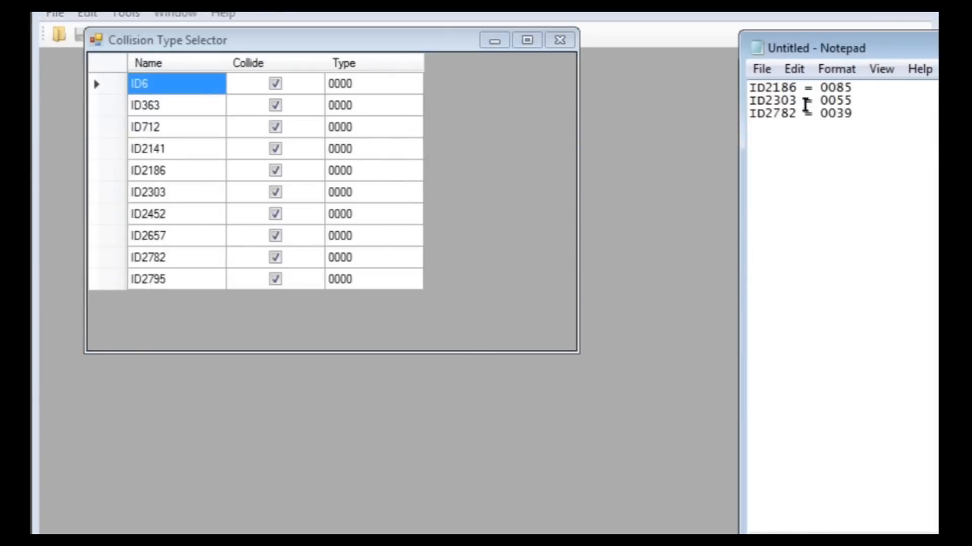
{"action": "left_click_drag", "start_coordinate": [798, 88], "coordinate": [688, 85]}
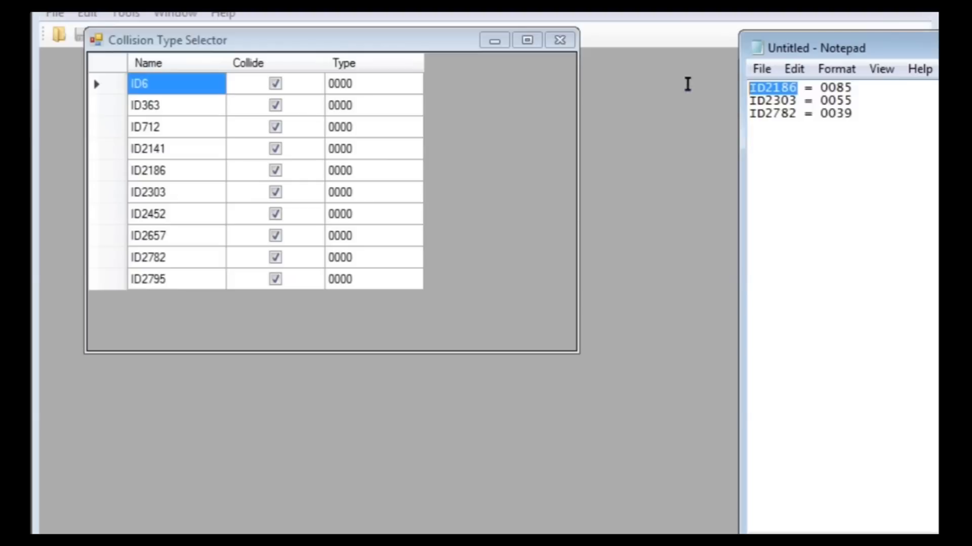
{"action": "left_click_drag", "start_coordinate": [821, 87], "coordinate": [929, 91]}
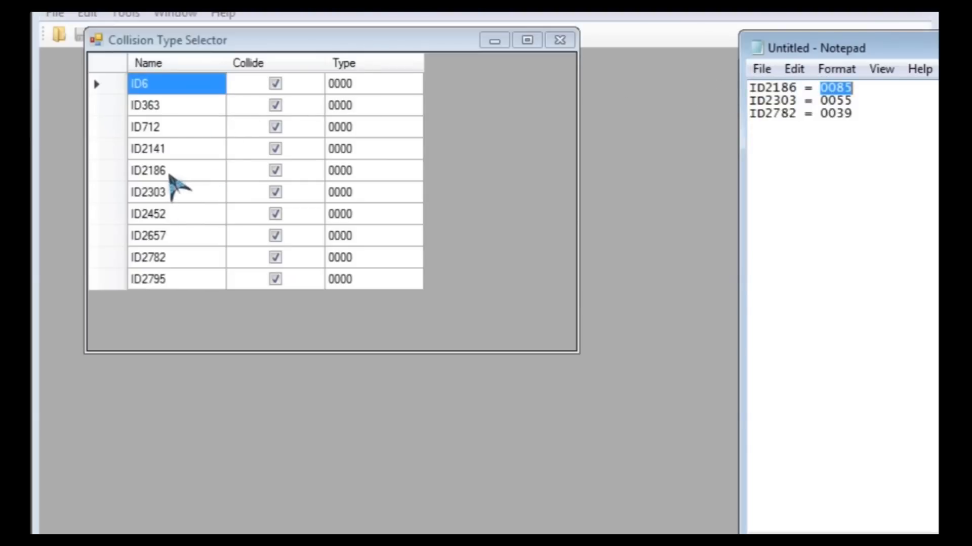
{"action": "left_click", "coordinate": [336, 172]}
{"action": "left_click", "coordinate": [337, 171]}
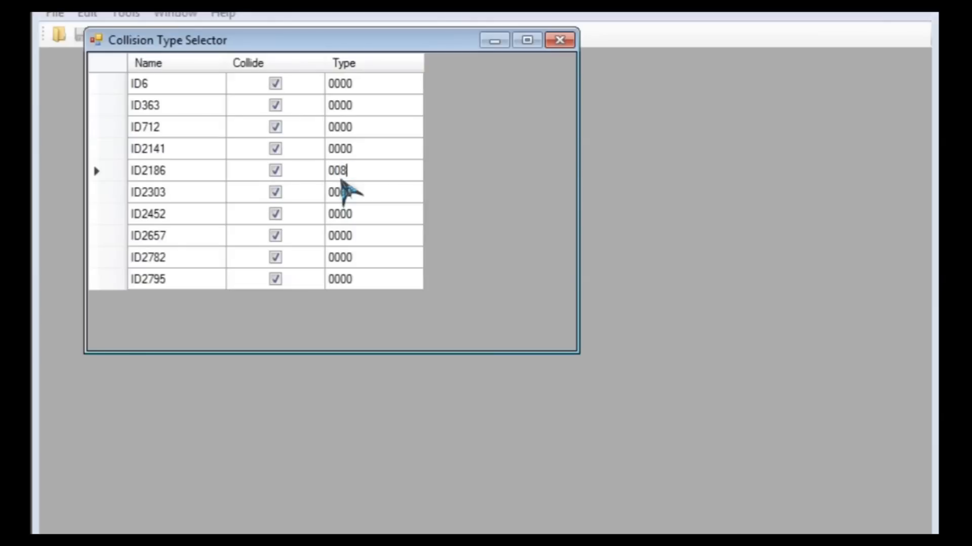
{"action": "left_click", "coordinate": [358, 200]}
- Set the collision type of ID2303 to 0055 and of ID2782 to 0039, following the Notepad notes
{"action": "key", "text": "alt+Tab"}
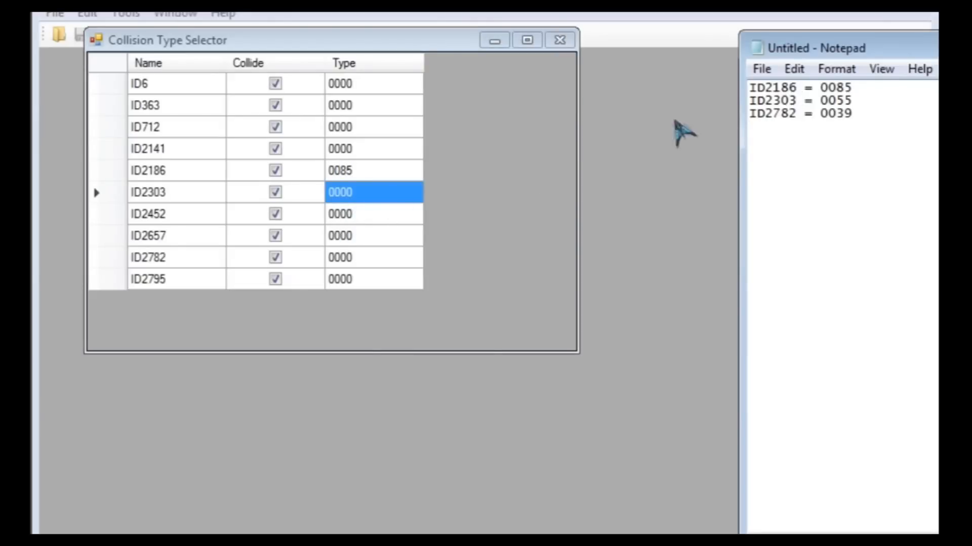
{"action": "left_click", "coordinate": [347, 192]}
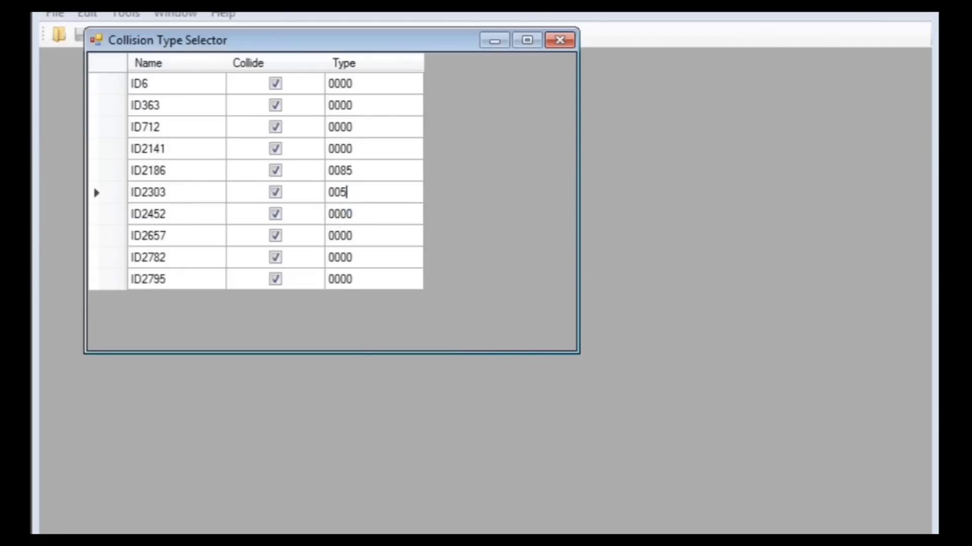
{"action": "left_click", "coordinate": [380, 213]}
{"action": "key", "text": "alt+Tab"}
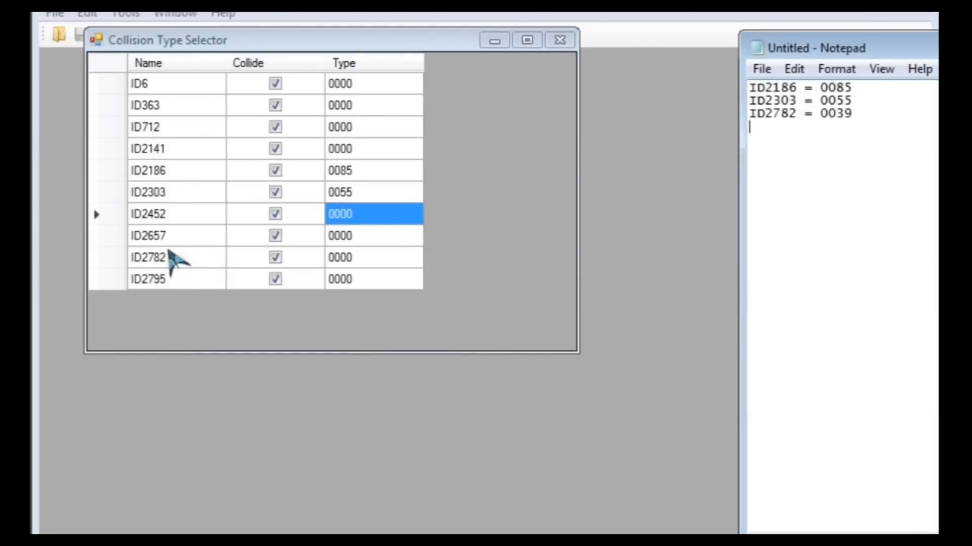
{"action": "left_click", "coordinate": [348, 260]}
{"action": "left_click", "coordinate": [344, 258]}
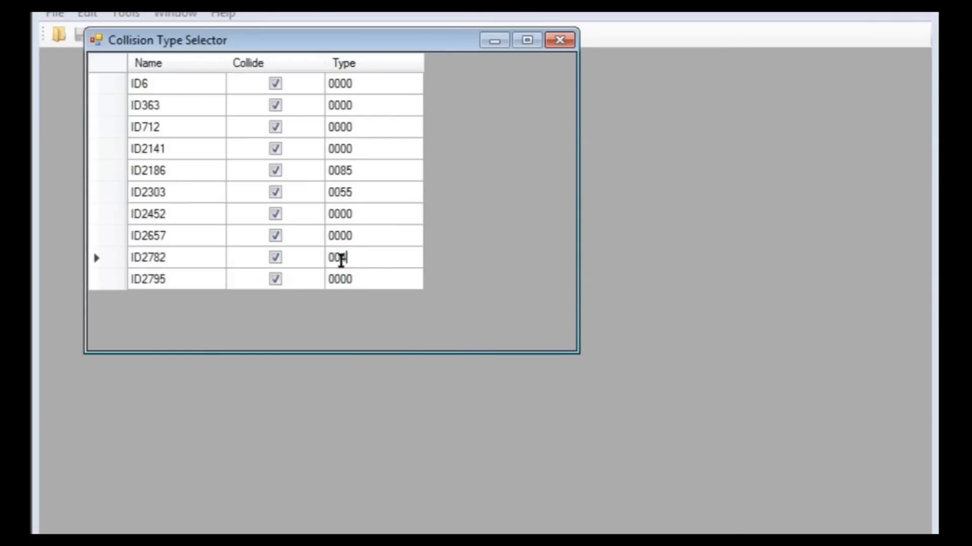
{"action": "type", "text": "0039"}
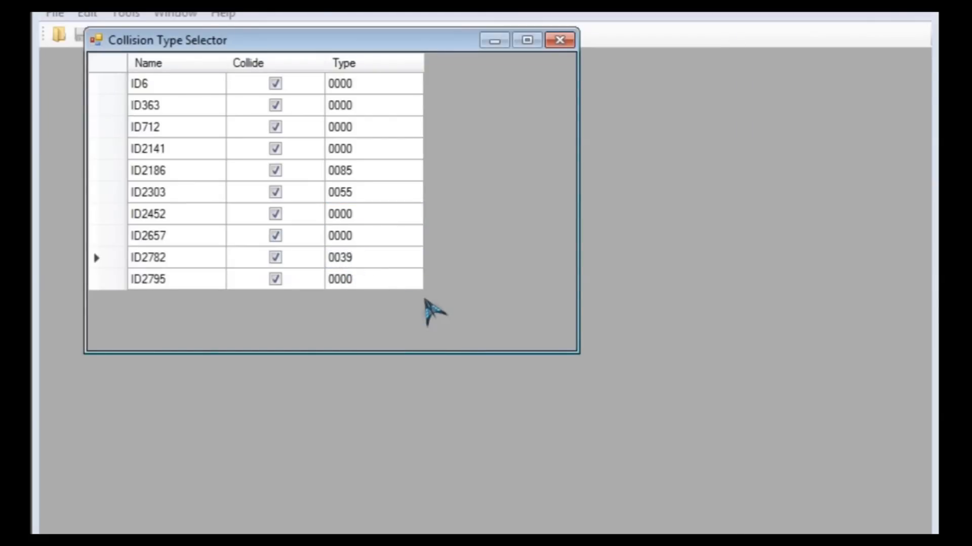
{"action": "key", "text": "Return"}
- Close the Collision Type Selector to generate the collision with the assigned types
{"action": "key", "text": "alt+Tab"}
{"action": "left_click_drag", "start_coordinate": [936, 55], "coordinate": [869, 103]}
{"action": "left_click_drag", "start_coordinate": [534, 193], "coordinate": [357, 71]}
{"action": "key", "text": "Right"}
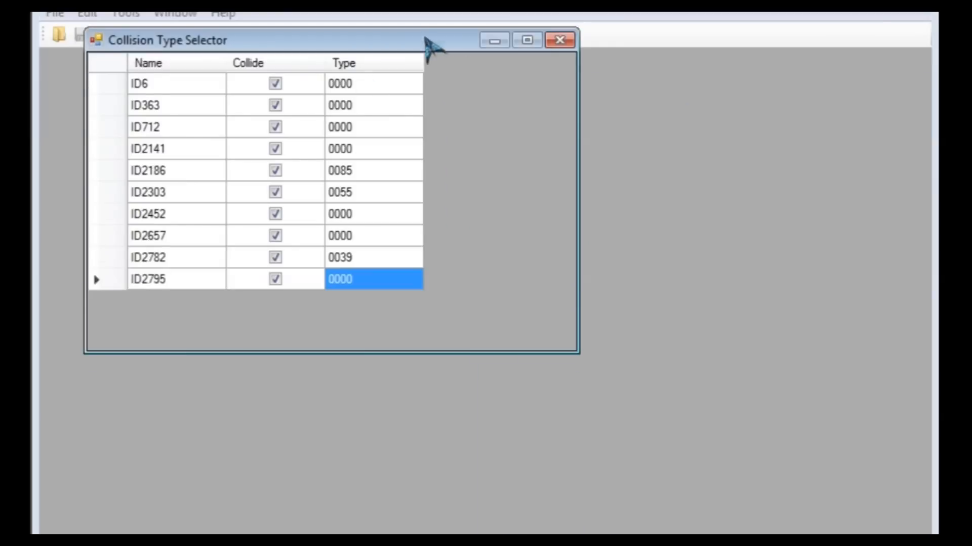
{"action": "left_click_drag", "start_coordinate": [429, 41], "coordinate": [447, 124]}
{"action": "left_click", "coordinate": [524, 126]}
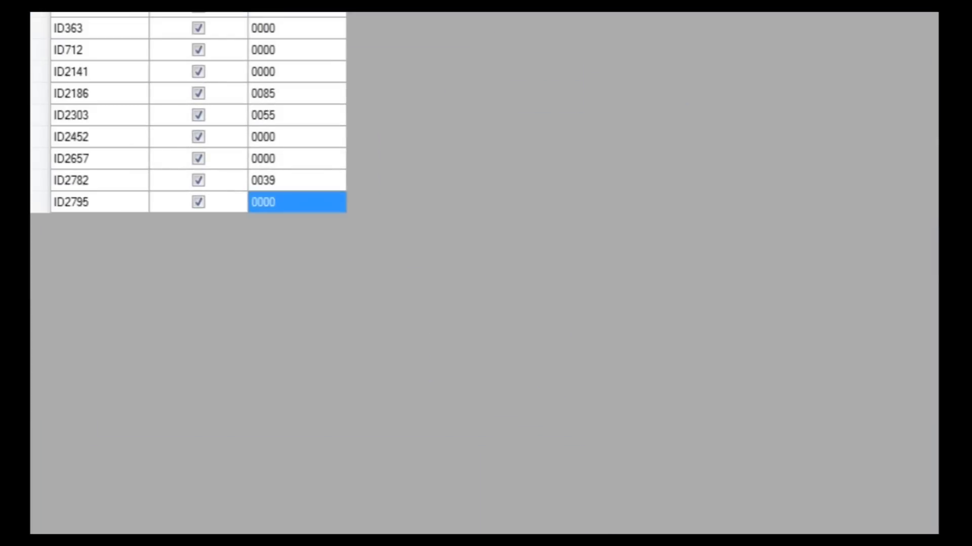
{"action": "left_click", "coordinate": [936, 2]}
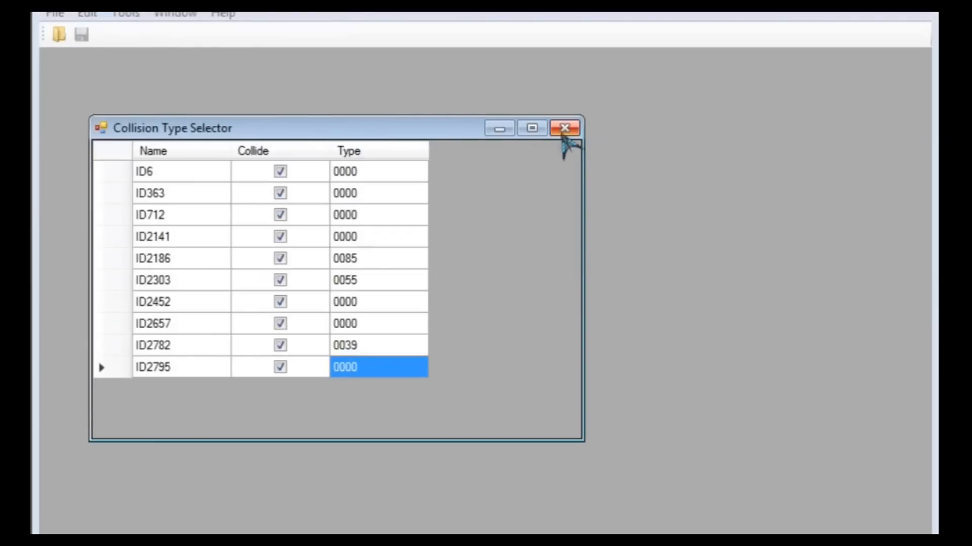
{"action": "left_click", "coordinate": [562, 133]}
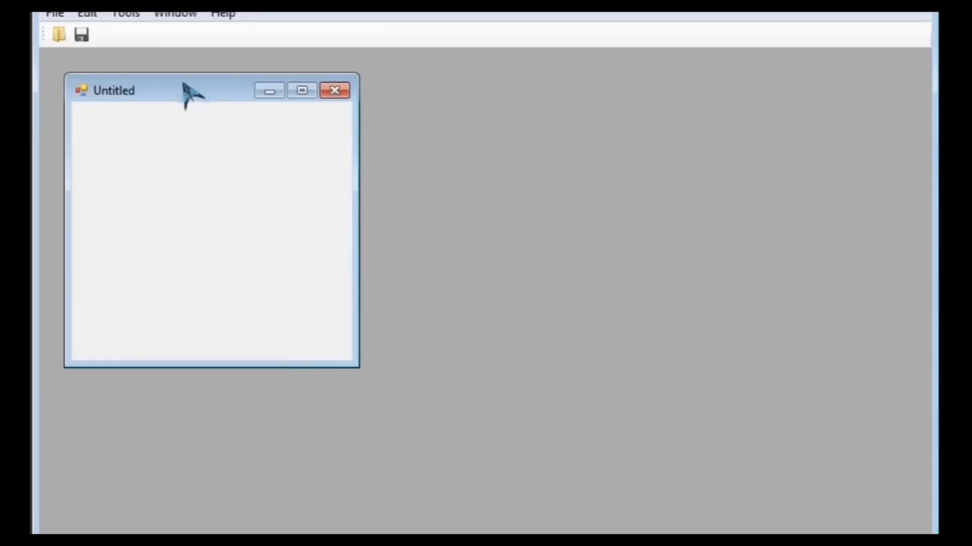
- Save the generated collision as Untitled in Mario Kart 7 Collision (*.kcl) format in GCN Luigi Circuit's 0.0.1 folder
{"action": "left_click_drag", "start_coordinate": [182, 83], "coordinate": [474, 101]}
{"action": "left_click", "coordinate": [592, 109]}
{"action": "left_click", "coordinate": [75, 14]}
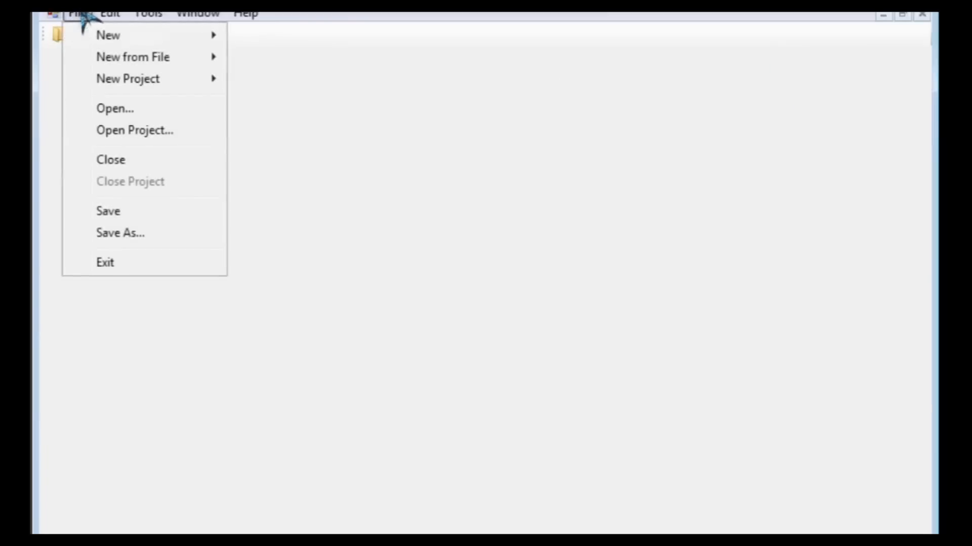
{"action": "left_click", "coordinate": [157, 238]}
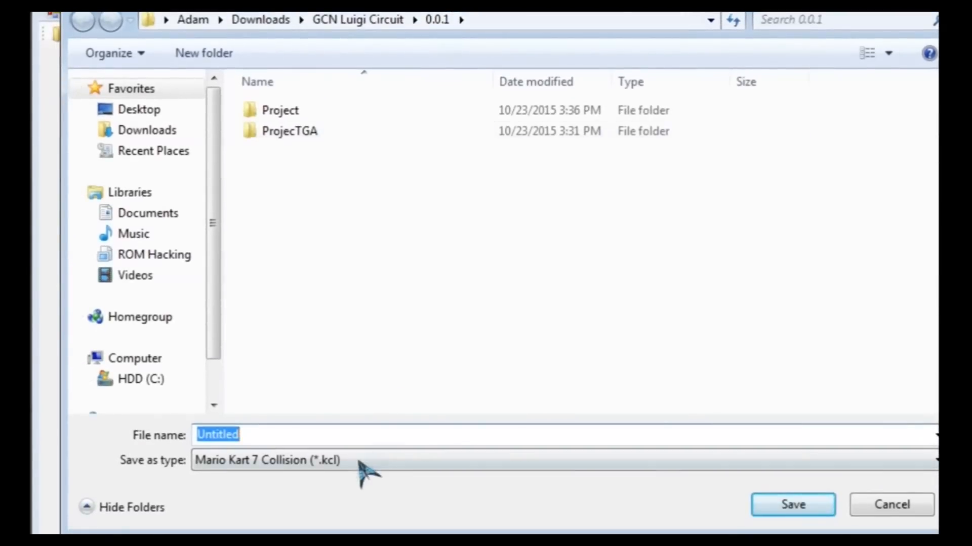
{"action": "left_click", "coordinate": [359, 462]}
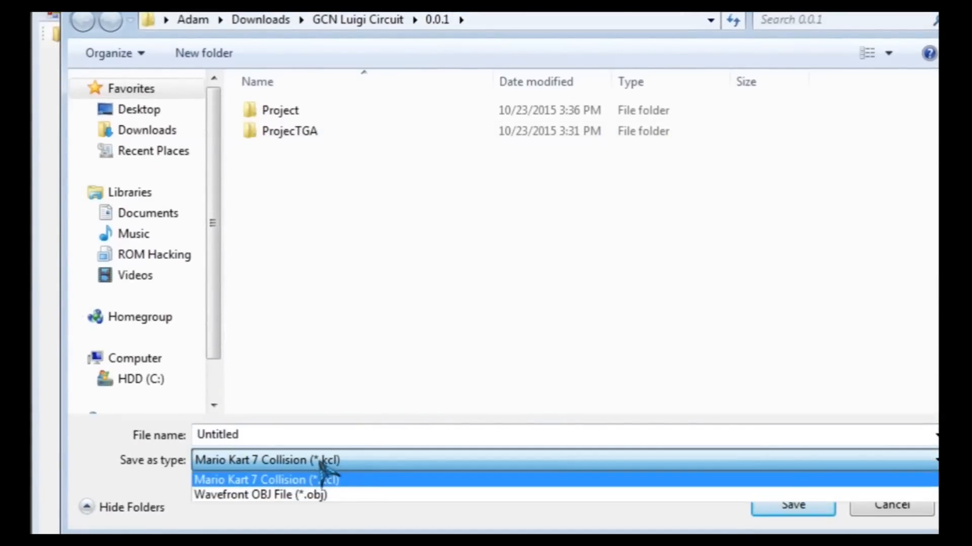
{"action": "left_click", "coordinate": [320, 478]}
{"action": "left_click", "coordinate": [189, 132]}
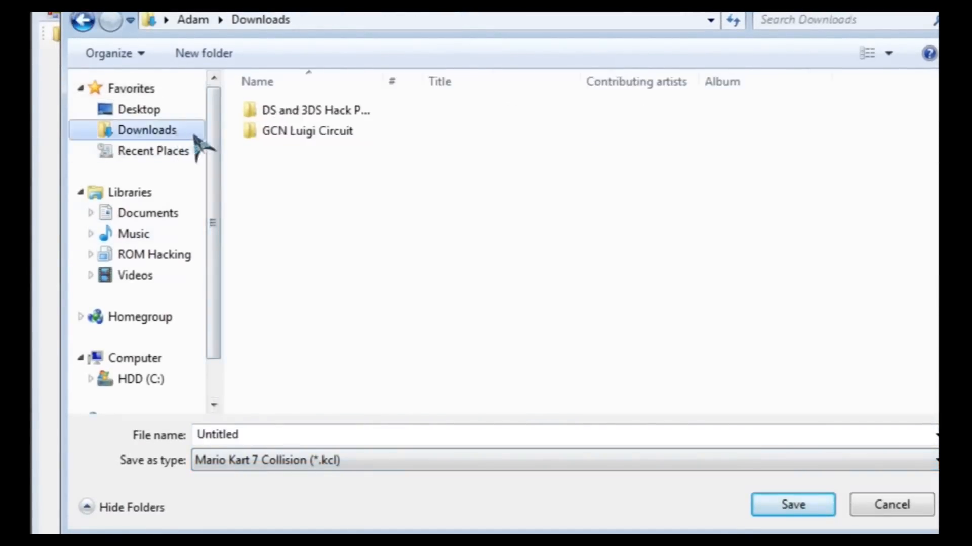
{"action": "double_click", "coordinate": [298, 135]}
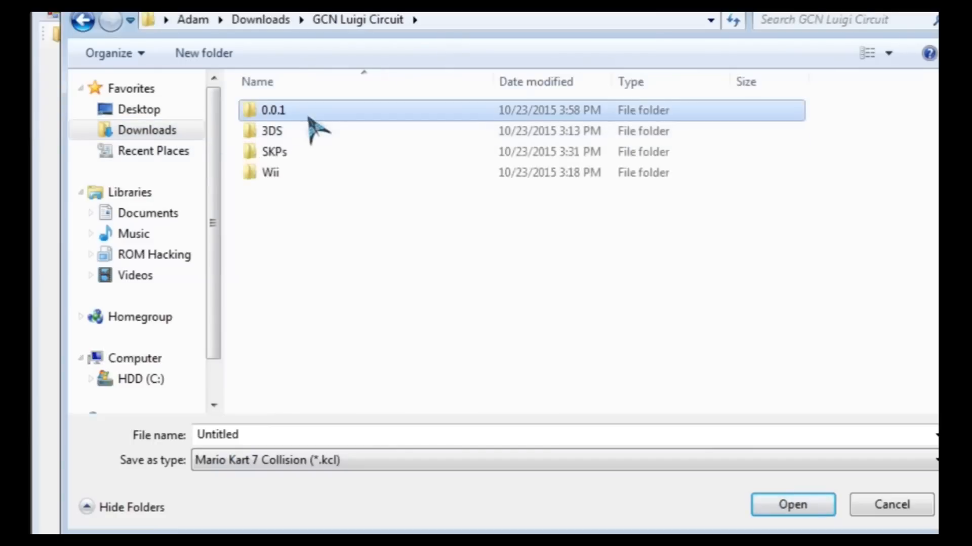
{"action": "double_click", "coordinate": [310, 116]}
{"action": "left_click", "coordinate": [757, 501]}
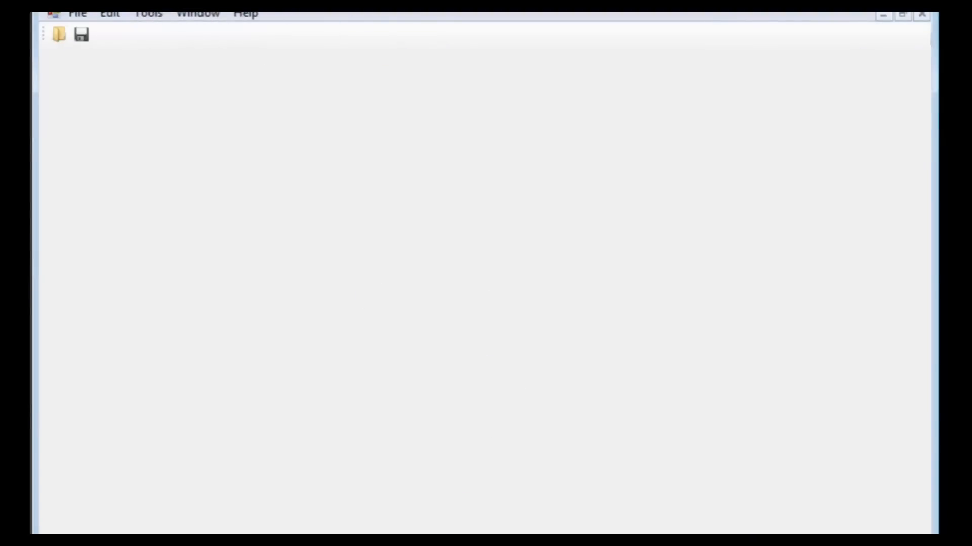
- Switch to Windows Explorer and check the Untitled BCRES and KCL files in GCN Luigi Circuit's 0.0.1 folder
{"action": "key", "text": "alt+Tab"}
{"action": "left_click", "coordinate": [184, 133]}
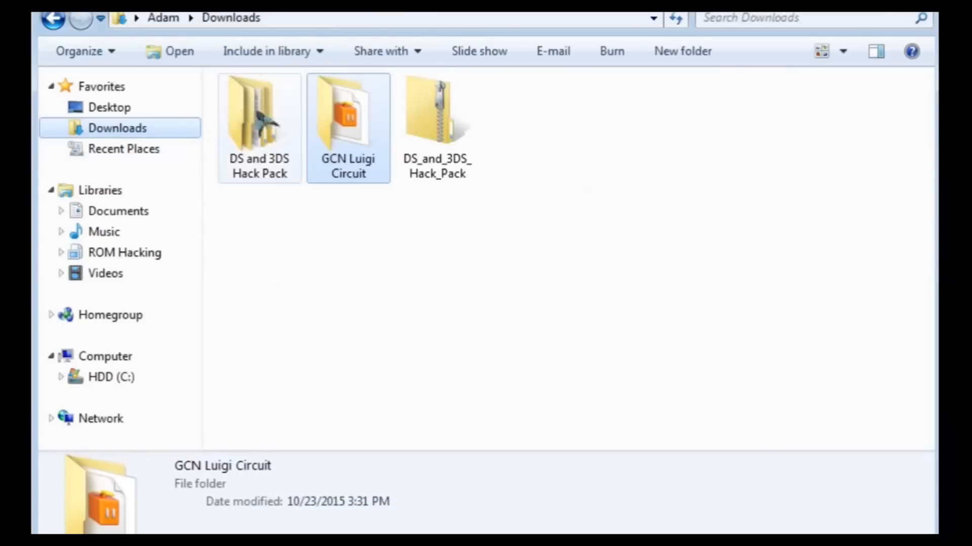
{"action": "double_click", "coordinate": [375, 130]}
{"action": "double_click", "coordinate": [336, 104]}
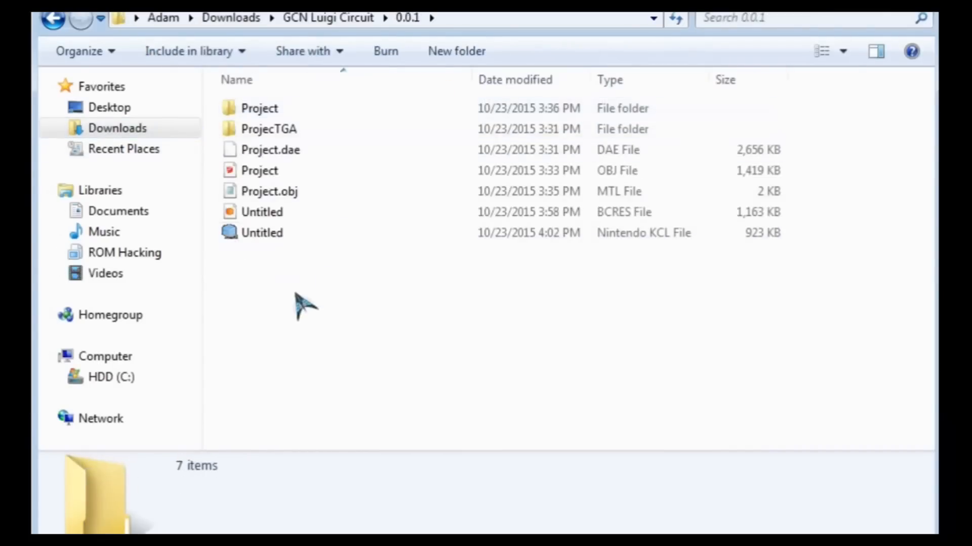
{"action": "left_click_drag", "start_coordinate": [310, 302], "coordinate": [331, 215]}
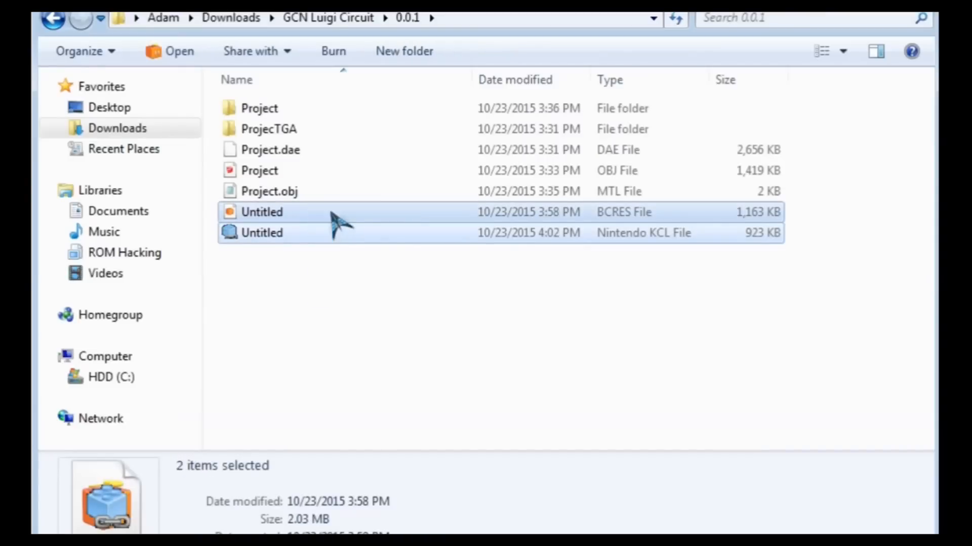
{"action": "left_click", "coordinate": [336, 299]}
- Close the collision document in Every File Explorer and return to the Downloads folder in Windows Explorer
{"action": "left_click", "coordinate": [407, 19]}
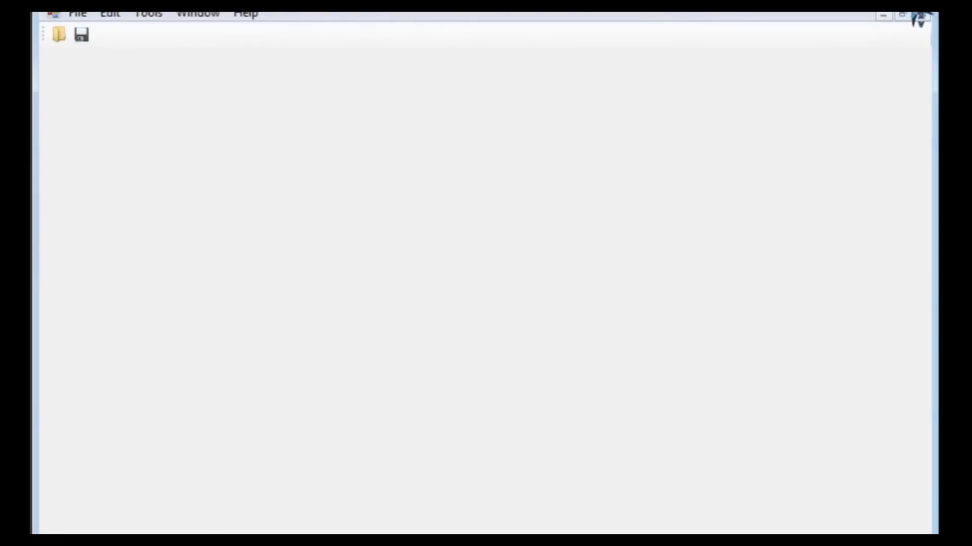
{"action": "left_click", "coordinate": [919, 15]}
{"action": "left_click", "coordinate": [367, 20]}
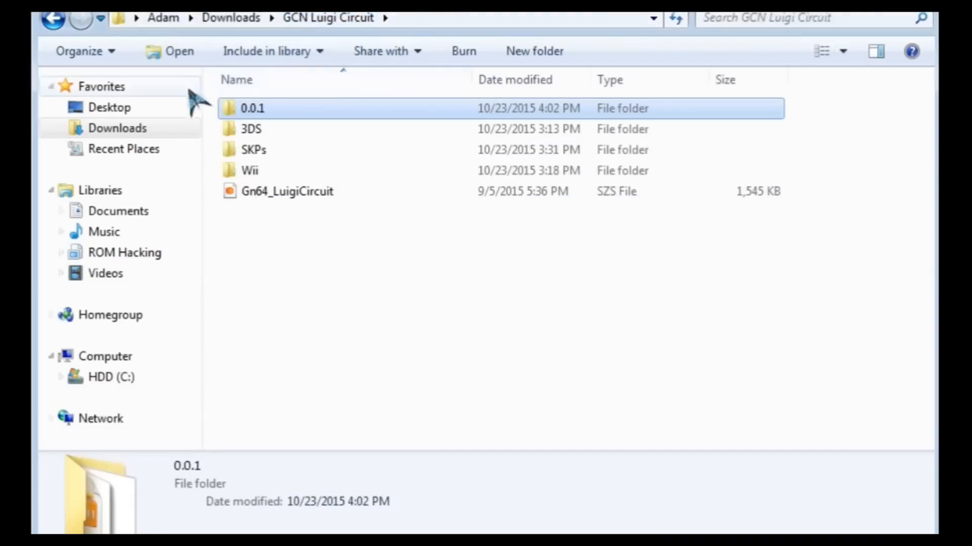
{"action": "left_click", "coordinate": [173, 126]}
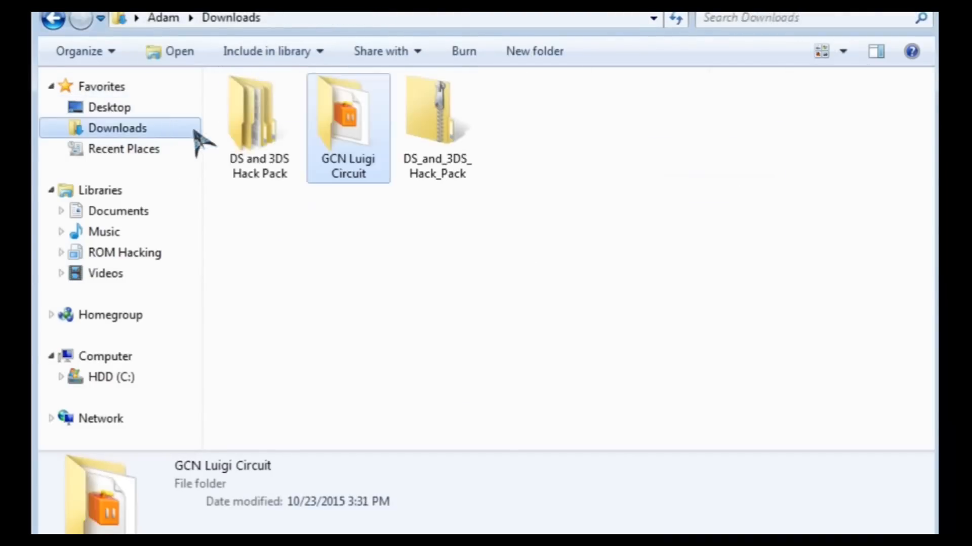
- Open Gn64_LuigiCircuit.szs from the GCN Luigi Circuit folder in Every File Explorer and enlarge its window to show all archive files
{"action": "double_click", "coordinate": [343, 163]}
{"action": "left_click", "coordinate": [245, 192]}
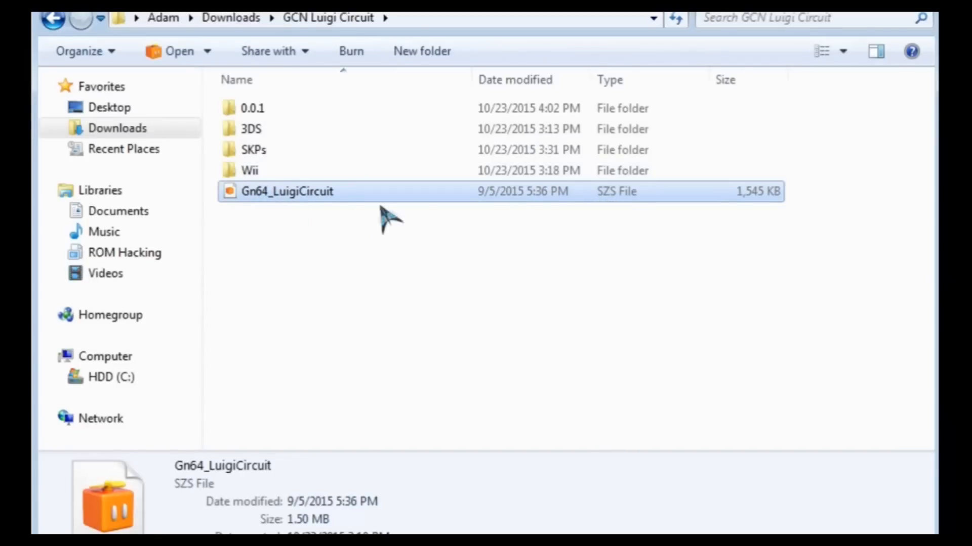
{"action": "double_click", "coordinate": [332, 191]}
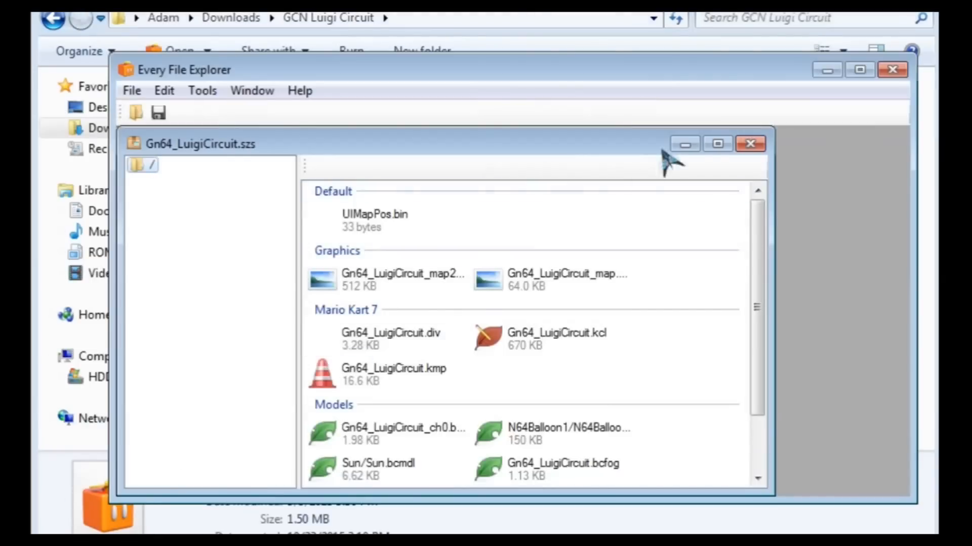
{"action": "left_click", "coordinate": [719, 145]}
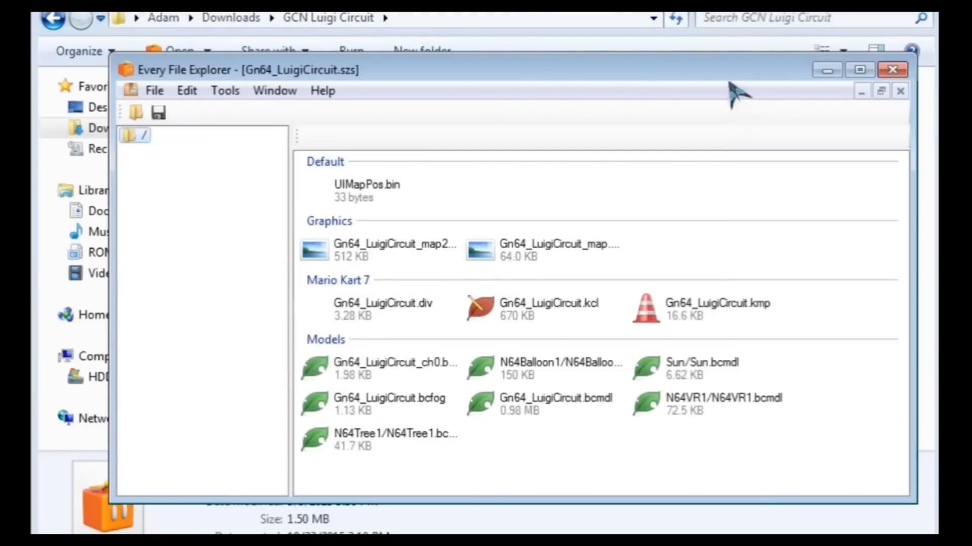
{"action": "left_click_drag", "start_coordinate": [581, 73], "coordinate": [503, 11]}
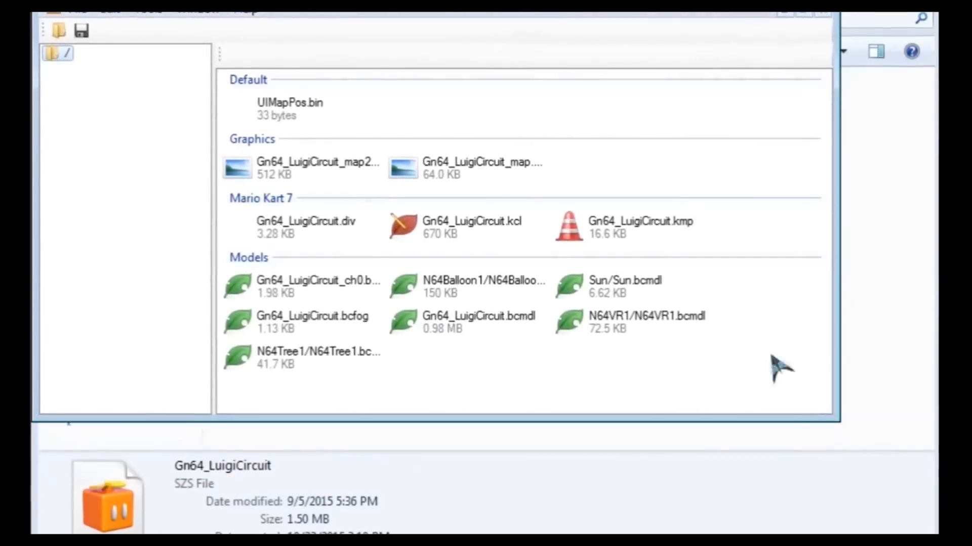
{"action": "left_click_drag", "start_coordinate": [831, 430], "coordinate": [937, 543]}
- Replace Gn64_LuigiCircuit.bcmdl in the archive with the Untitled BCRES file from the 0.0.1 folder, checking the file types in Windows Explorer
{"action": "left_click", "coordinate": [339, 315]}
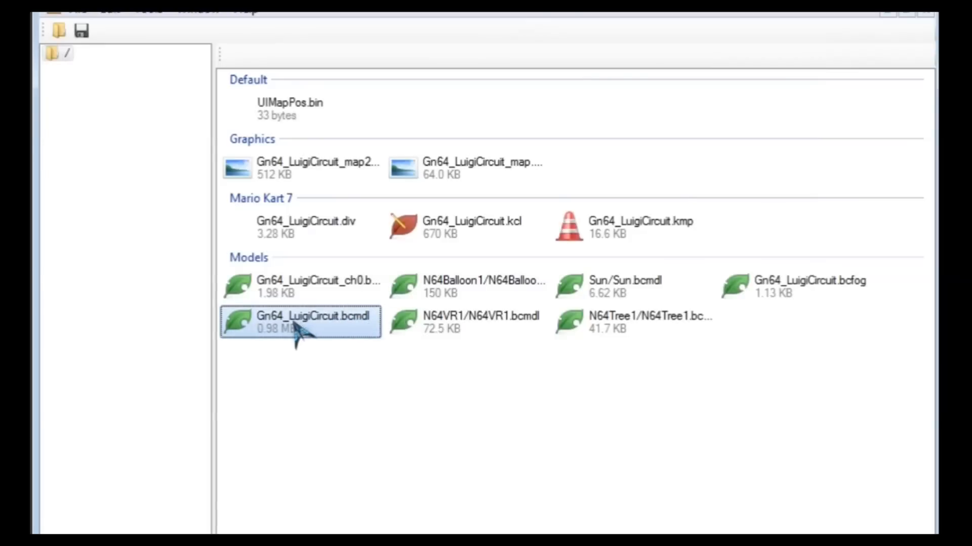
{"action": "right_click", "coordinate": [278, 322]}
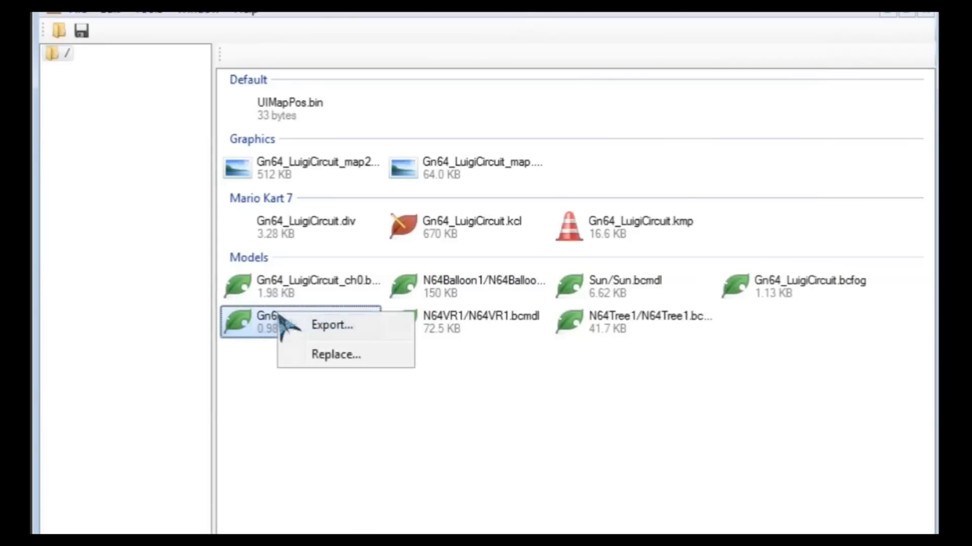
{"action": "left_click", "coordinate": [324, 354]}
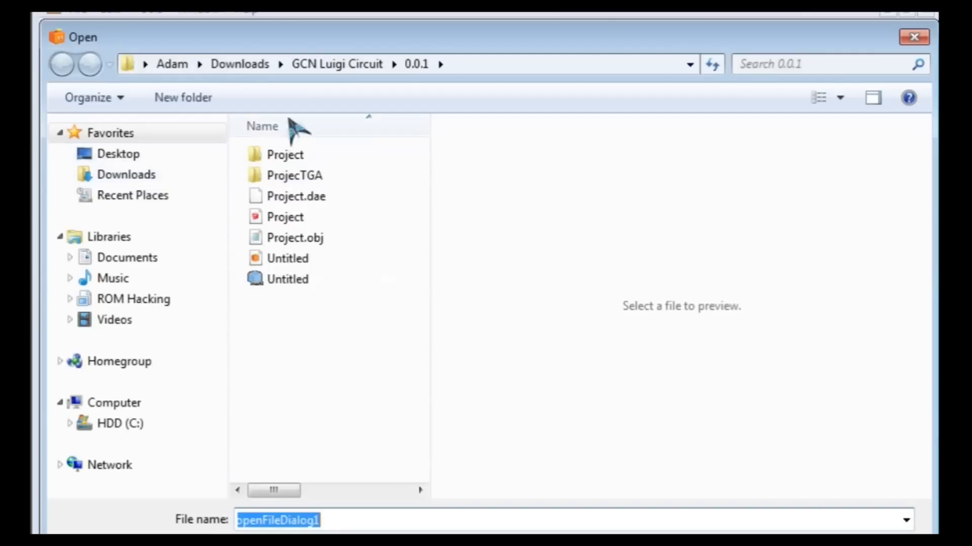
{"action": "left_click", "coordinate": [311, 71]}
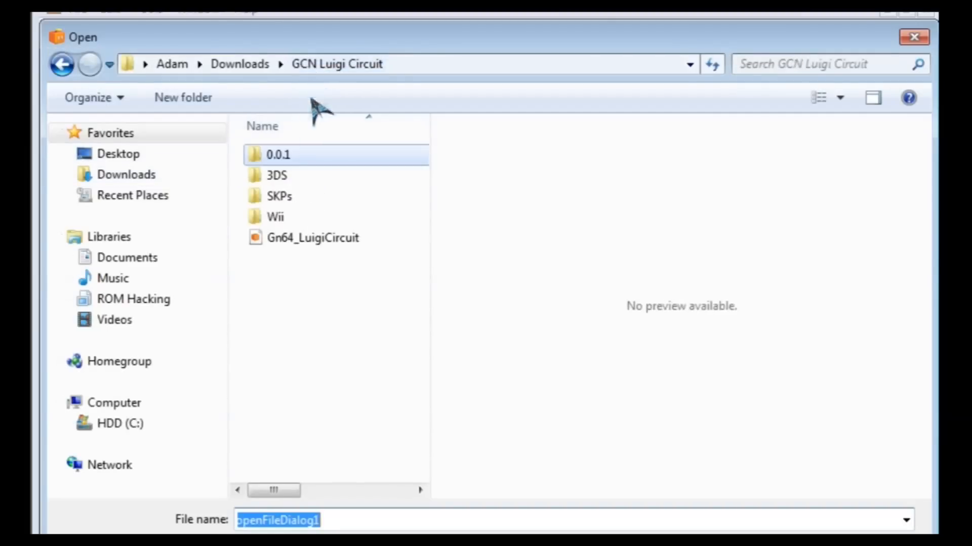
{"action": "double_click", "coordinate": [284, 157]}
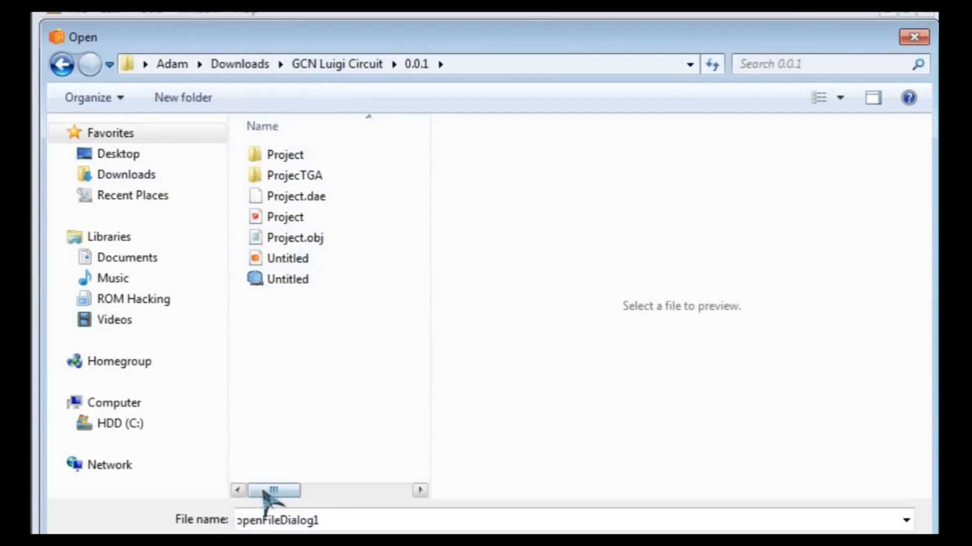
{"action": "left_click_drag", "start_coordinate": [268, 491], "coordinate": [411, 489]}
{"action": "double_click", "coordinate": [414, 282]}
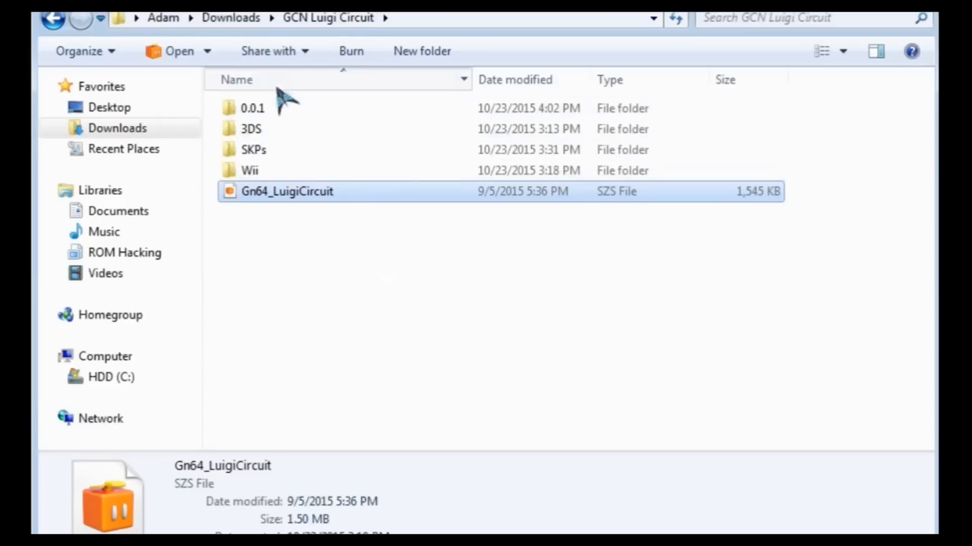
{"action": "left_click", "coordinate": [278, 84]}
{"action": "left_click", "coordinate": [271, 109]}
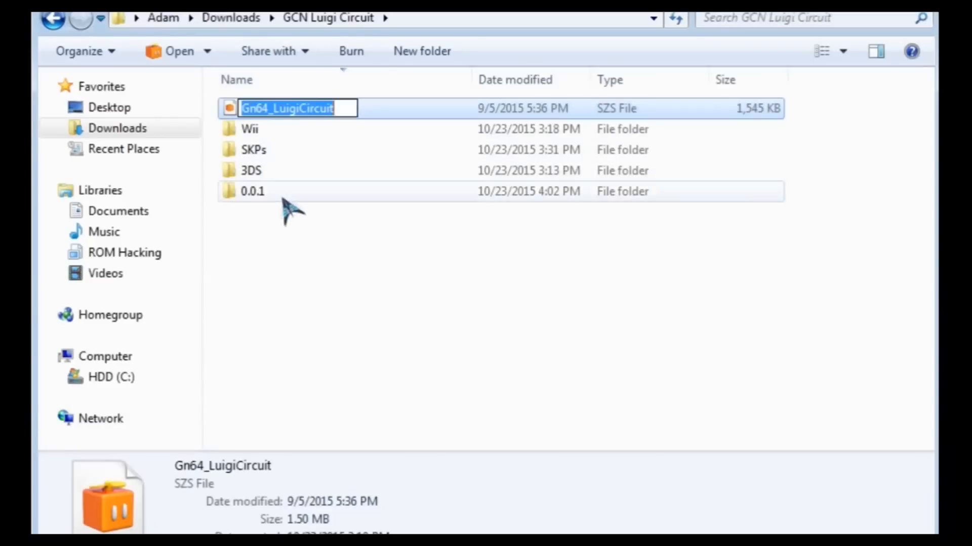
{"action": "double_click", "coordinate": [283, 198]}
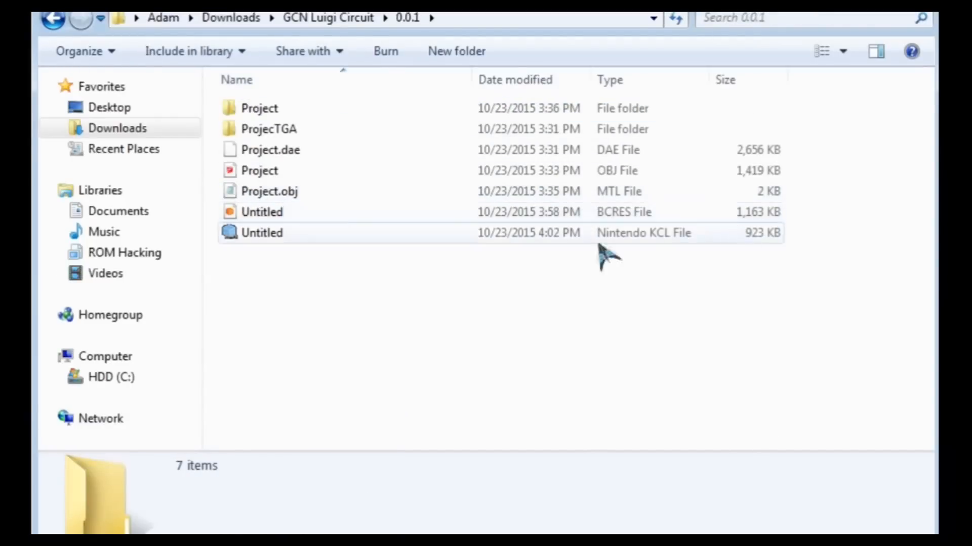
{"action": "left_click", "coordinate": [633, 214]}
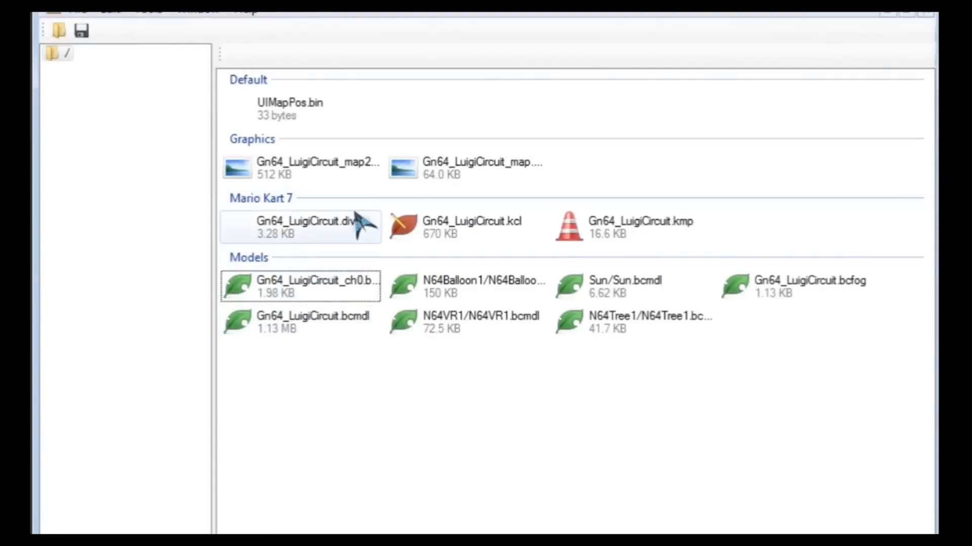
- Replace Gn64_LuigiCircuit.kcl in the archive with the Untitled KCL file from GCN Luigi Circuit's 0.0.1 folder
{"action": "left_click", "coordinate": [484, 224]}
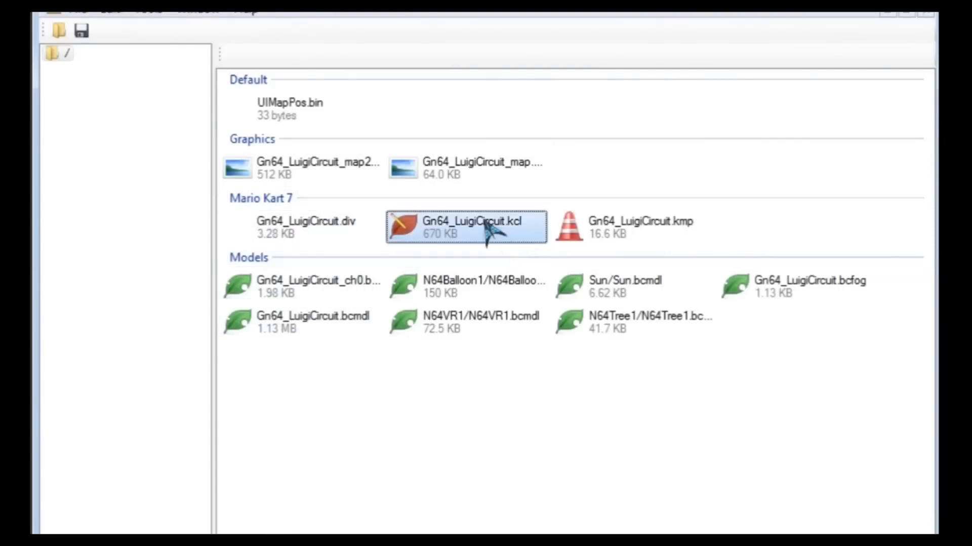
{"action": "right_click", "coordinate": [506, 244]}
{"action": "left_click", "coordinate": [526, 264]}
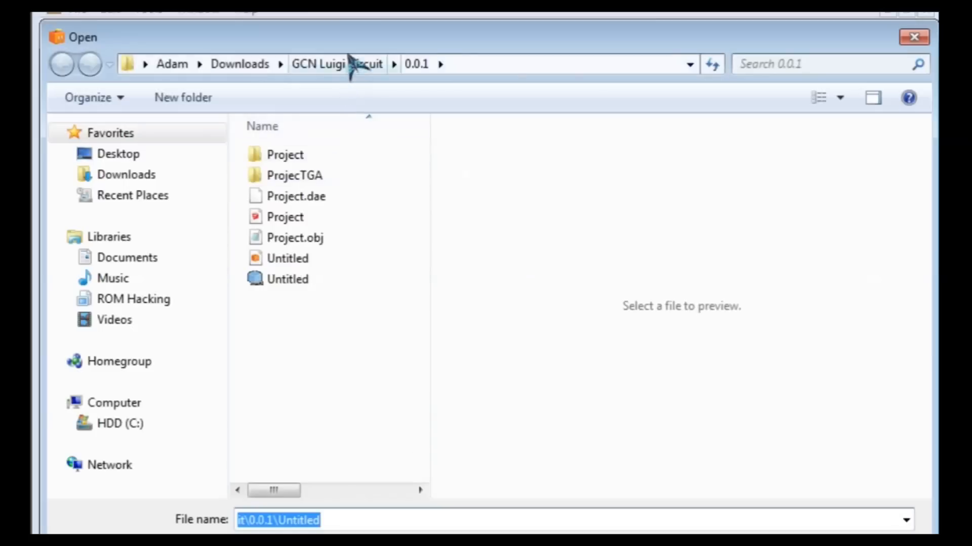
{"action": "left_click", "coordinate": [349, 58]}
{"action": "double_click", "coordinate": [314, 155]}
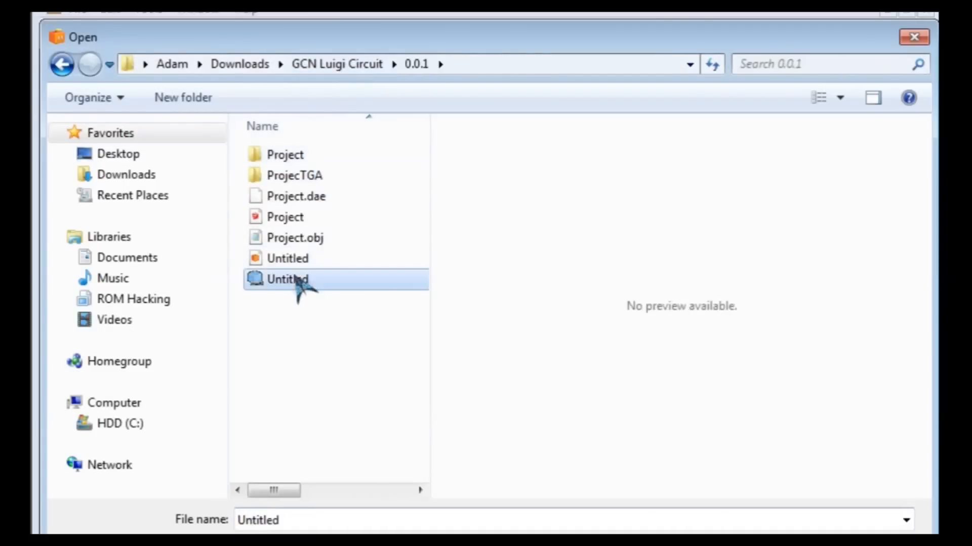
{"action": "double_click", "coordinate": [298, 279]}
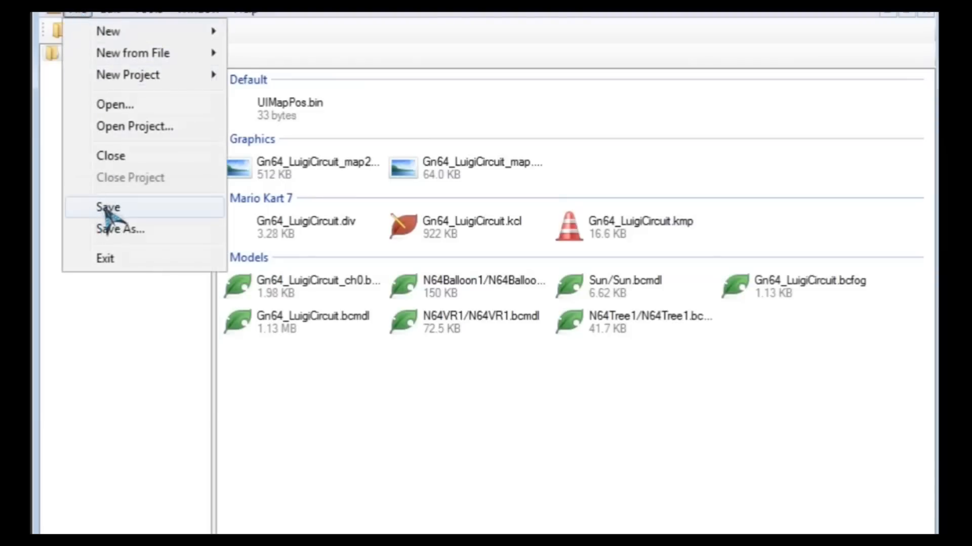
- Save the modified Gn64_LuigiCircuit.szs archive and close it
{"action": "left_click", "coordinate": [101, 208]}
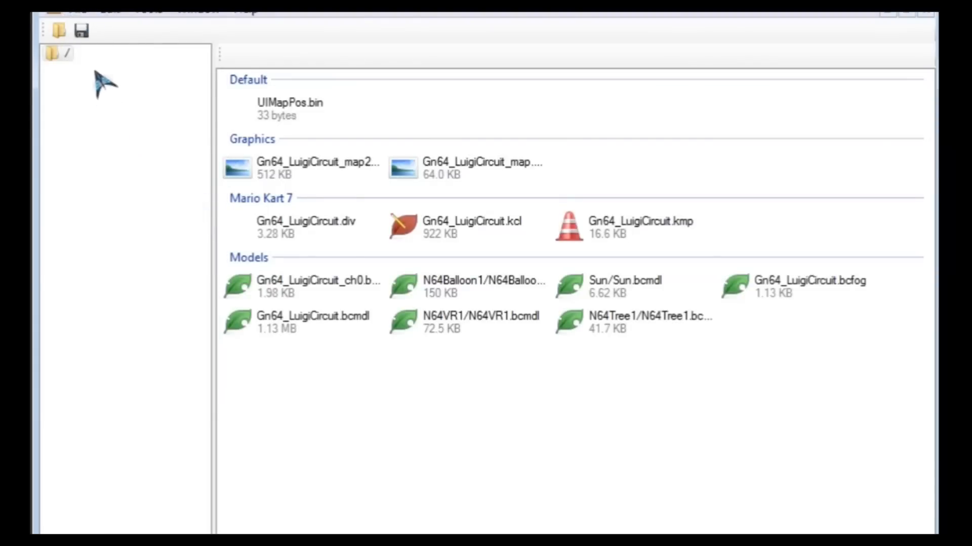
{"action": "left_click", "coordinate": [80, 10]}
{"action": "left_click", "coordinate": [123, 206]}
{"action": "left_click", "coordinate": [904, 6]}
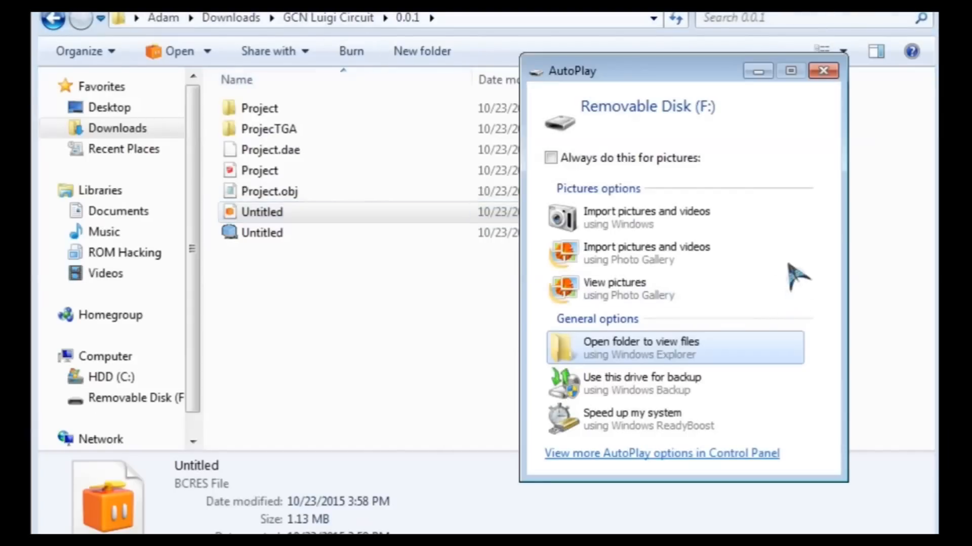
- Dismiss the AutoPlay window and copy the Gn64_LuigiCircuit SZS file from the GCN Luigi Circuit folder, sorted by ascending name
{"action": "left_click", "coordinate": [823, 71]}
{"action": "left_click", "coordinate": [355, 18]}
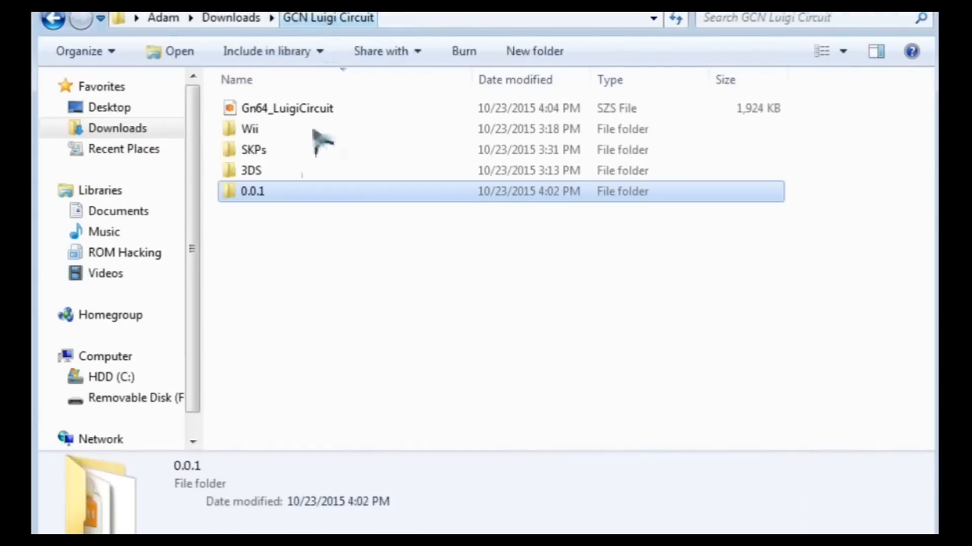
{"action": "left_click", "coordinate": [381, 82]}
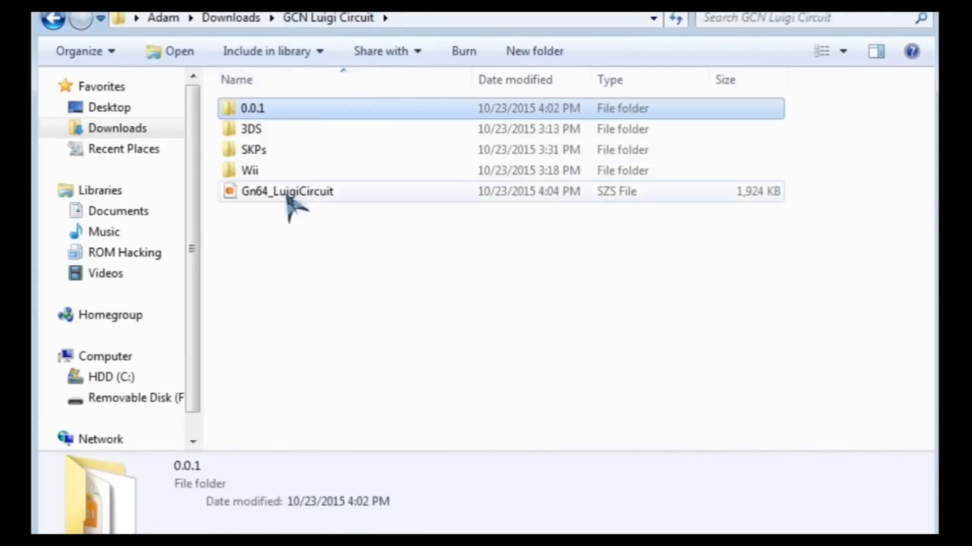
{"action": "left_click", "coordinate": [287, 194]}
{"action": "right_click", "coordinate": [333, 194]}
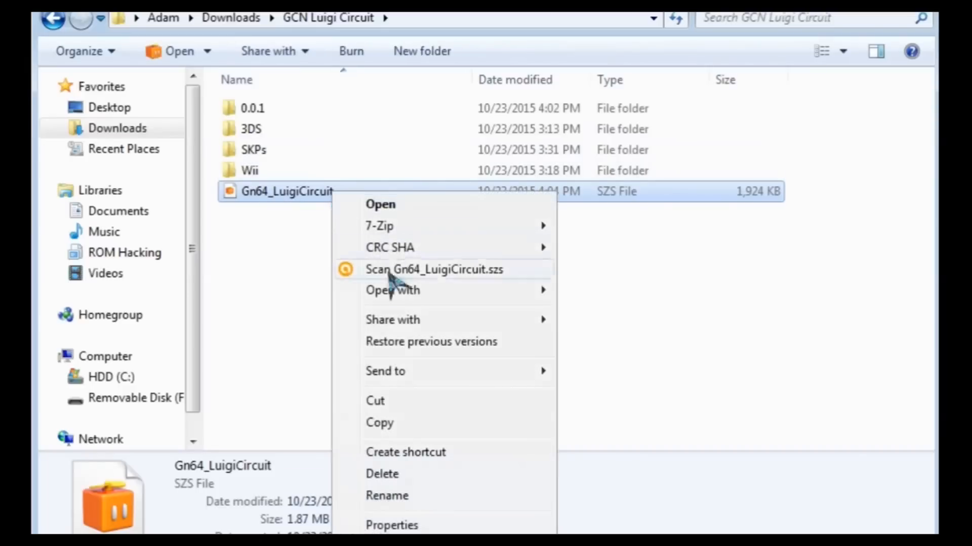
{"action": "left_click", "coordinate": [387, 423]}
- Paste the Gn64_LuigiCircuit SZS file into the Course folder of MK7 RomFS on Removable Disk (F:)
{"action": "left_click", "coordinate": [132, 397]}
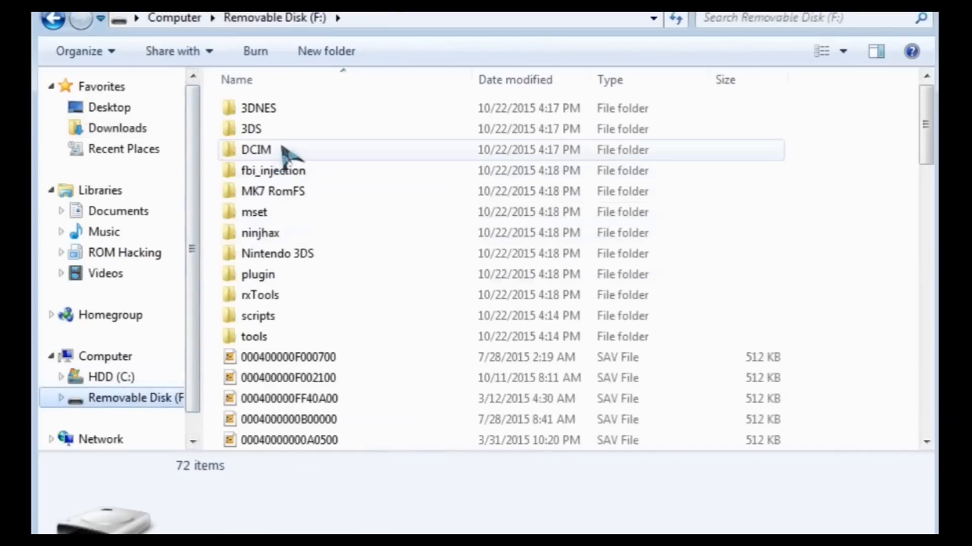
{"action": "double_click", "coordinate": [279, 191]}
{"action": "double_click", "coordinate": [329, 108]}
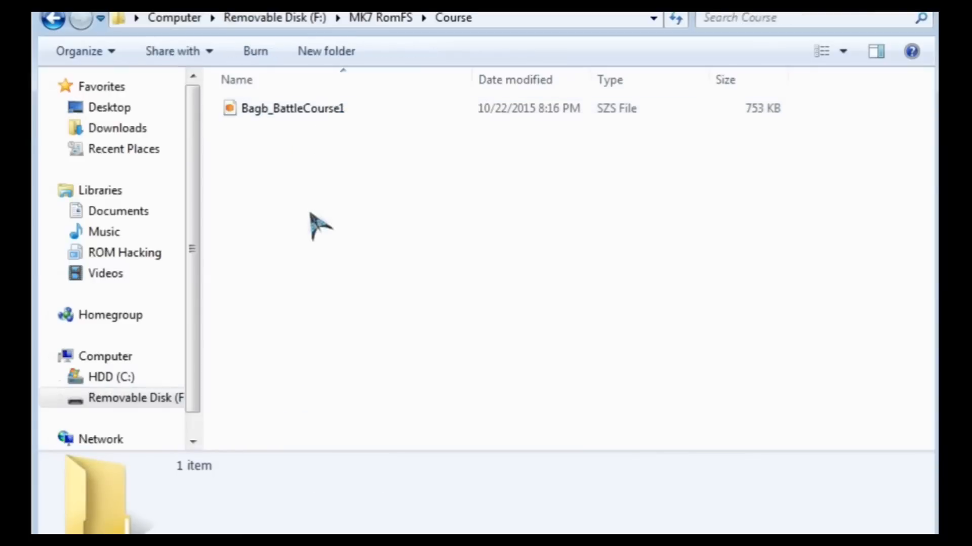
{"action": "right_click", "coordinate": [311, 217]}
{"action": "left_click", "coordinate": [359, 380]}
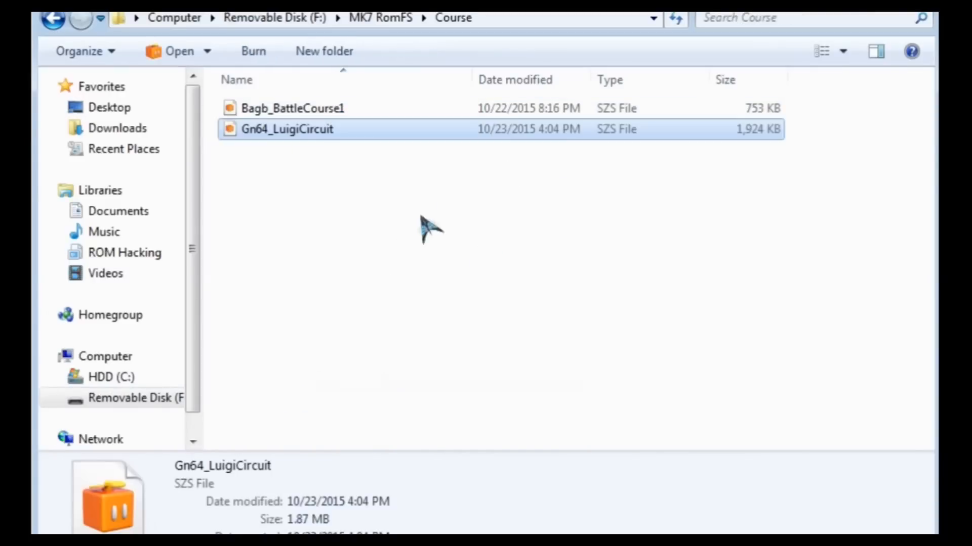
- Return to the root of Removable Disk (F:) and eject the disk
{"action": "left_click", "coordinate": [102, 356]}
{"action": "left_click", "coordinate": [101, 398]}
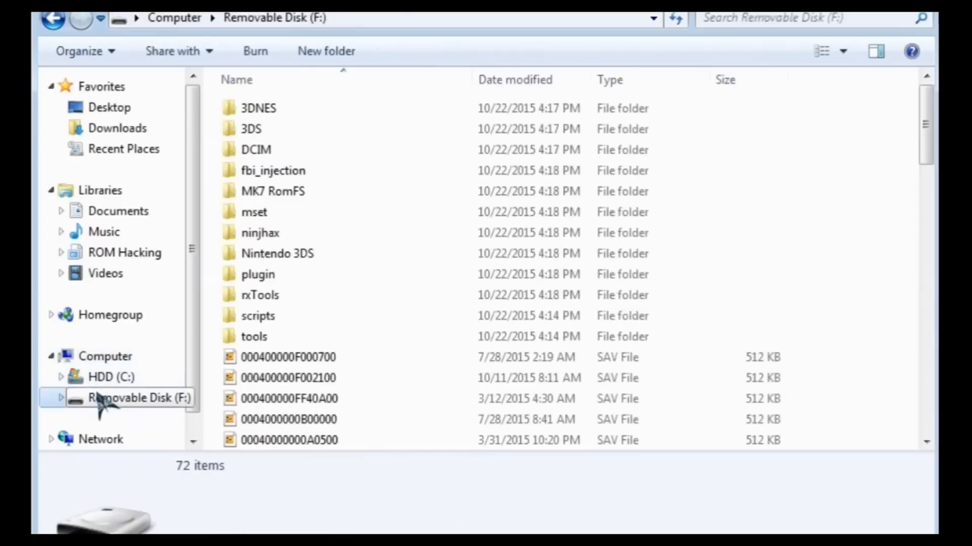
{"action": "right_click", "coordinate": [99, 400]}
{"action": "left_click", "coordinate": [167, 496]}
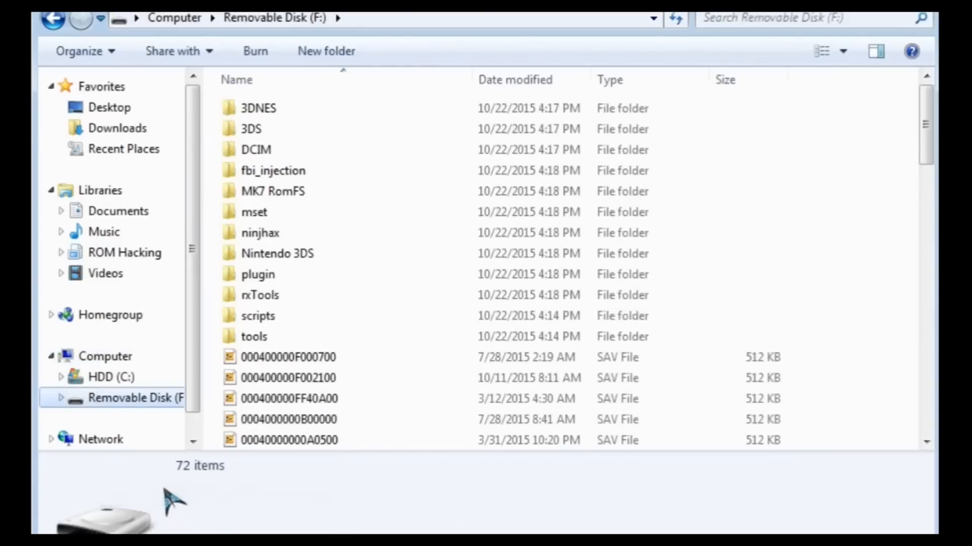
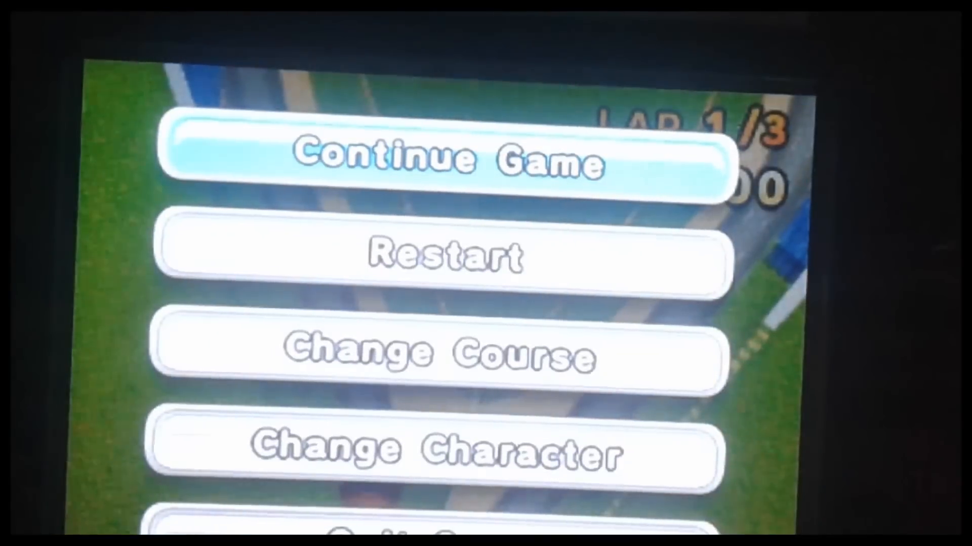
{"action": "key", "text": "Down"}
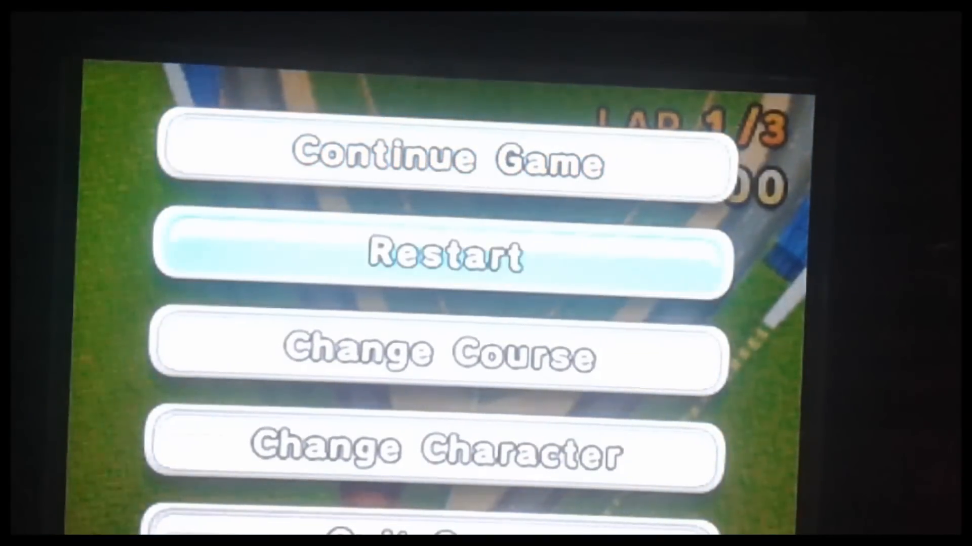
{"action": "key", "text": "Down"}
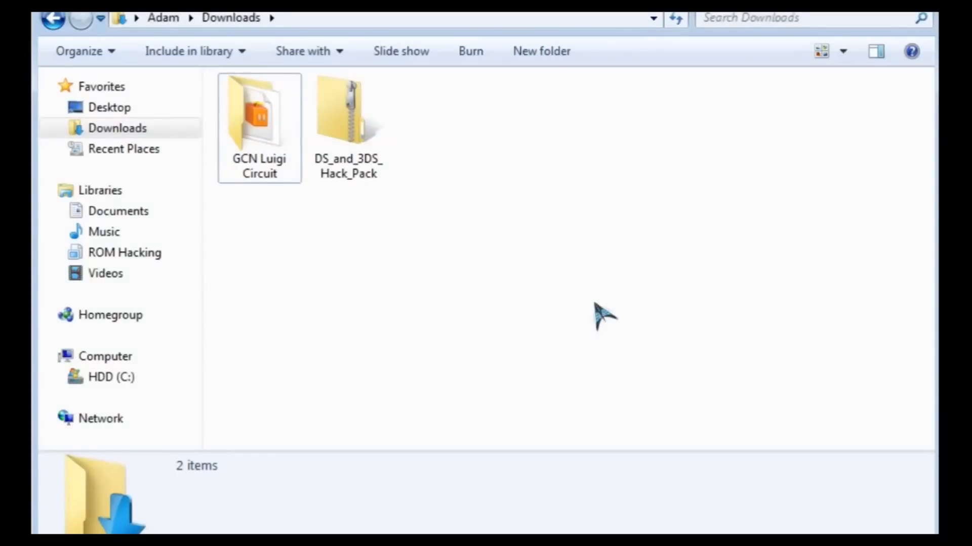
- Switch from the Downloads folder to the Untitled Notepad notes and review the lines Higher Quality Textures and Rotate Model Upward
{"action": "left_click", "coordinate": [189, 149]}
{"action": "left_click", "coordinate": [189, 129]}
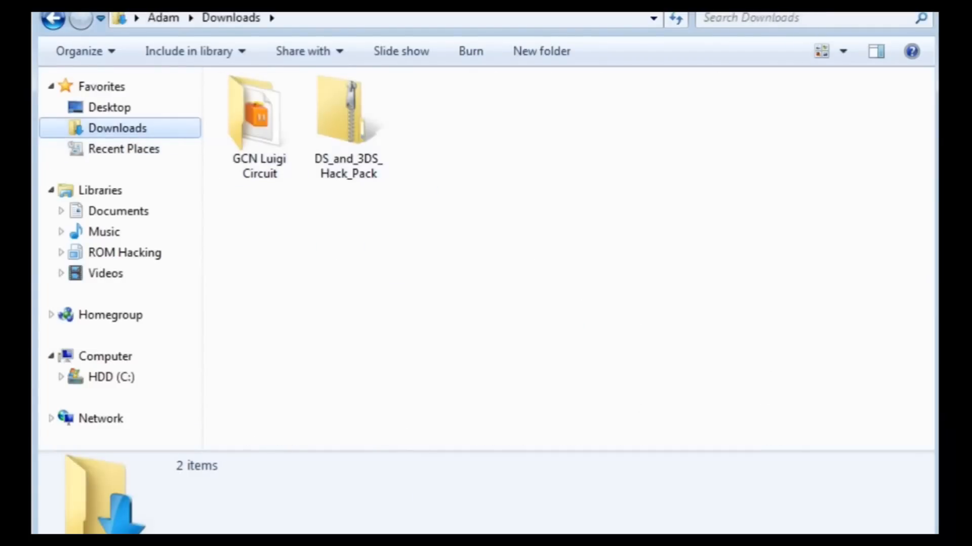
{"action": "left_click", "coordinate": [409, 544]}
{"action": "left_click_drag", "start_coordinate": [292, 162], "coordinate": [198, 59]}
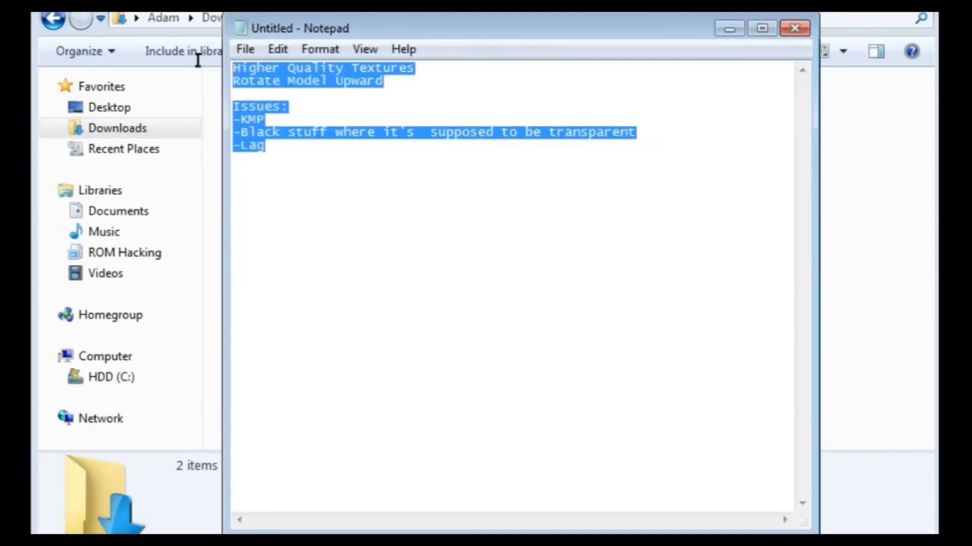
{"action": "left_click", "coordinate": [316, 102]}
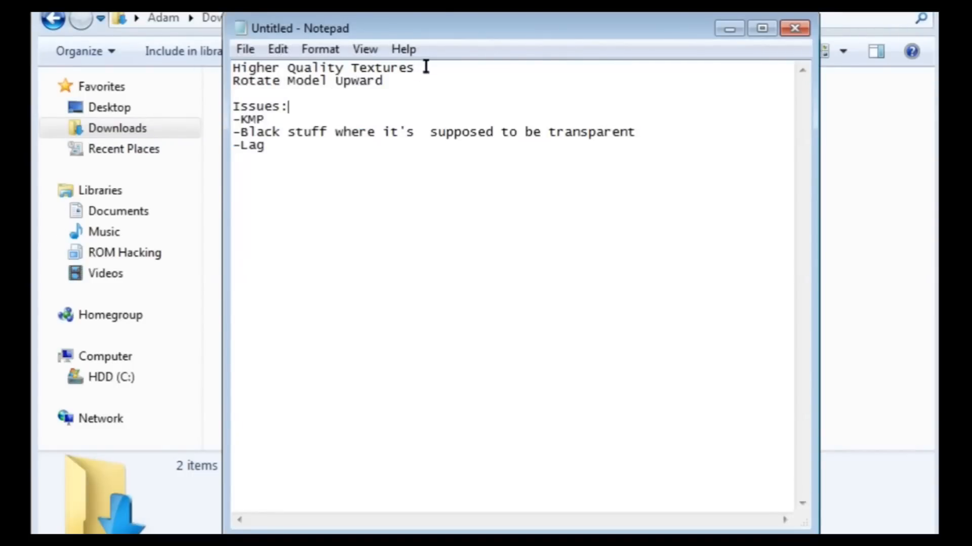
{"action": "mouse_move", "coordinate": [408, 67]}
{"action": "left_mouse_down"}
{"action": "mouse_move", "coordinate": [223, 63]}
{"action": "mouse_move", "coordinate": [419, 58]}
{"action": "left_mouse_up"}
{"action": "left_click", "coordinate": [247, 69]}
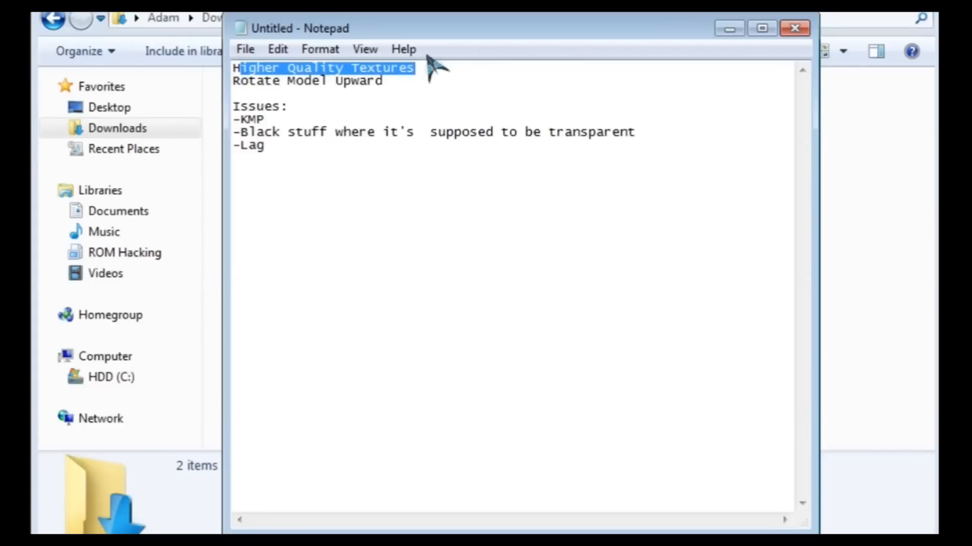
{"action": "left_click", "coordinate": [426, 67]}
{"action": "left_click_drag", "start_coordinate": [410, 84], "coordinate": [193, 75]}
{"action": "left_click", "coordinate": [313, 86]}
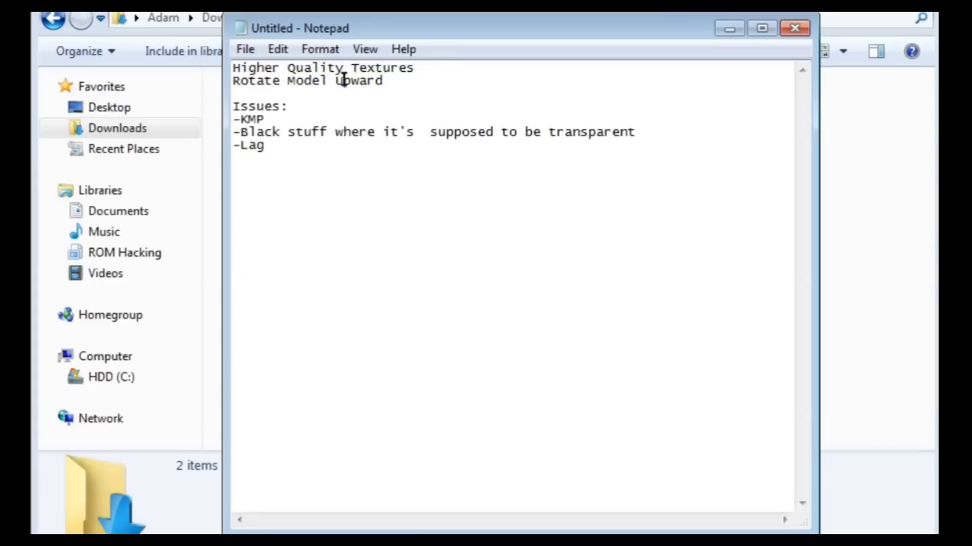
- Review the Issues list in the notes: KMP, black stuff where it's supposed to be transparent, and Lag
{"action": "left_click_drag", "start_coordinate": [306, 110], "coordinate": [198, 94]}
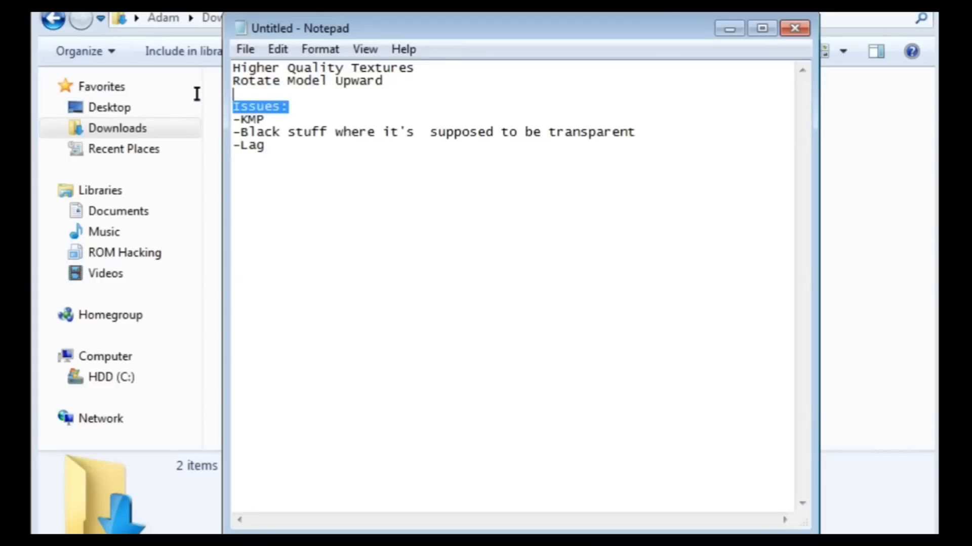
{"action": "left_click", "coordinate": [274, 108]}
{"action": "left_click_drag", "start_coordinate": [276, 117], "coordinate": [202, 124]}
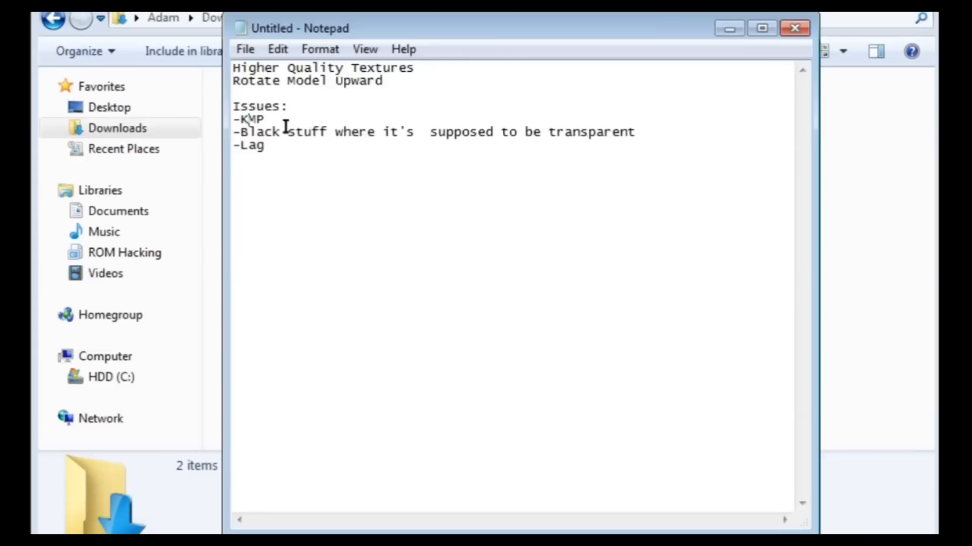
{"action": "left_click_drag", "start_coordinate": [286, 122], "coordinate": [223, 118]}
{"action": "left_click_drag", "start_coordinate": [258, 132], "coordinate": [703, 133]}
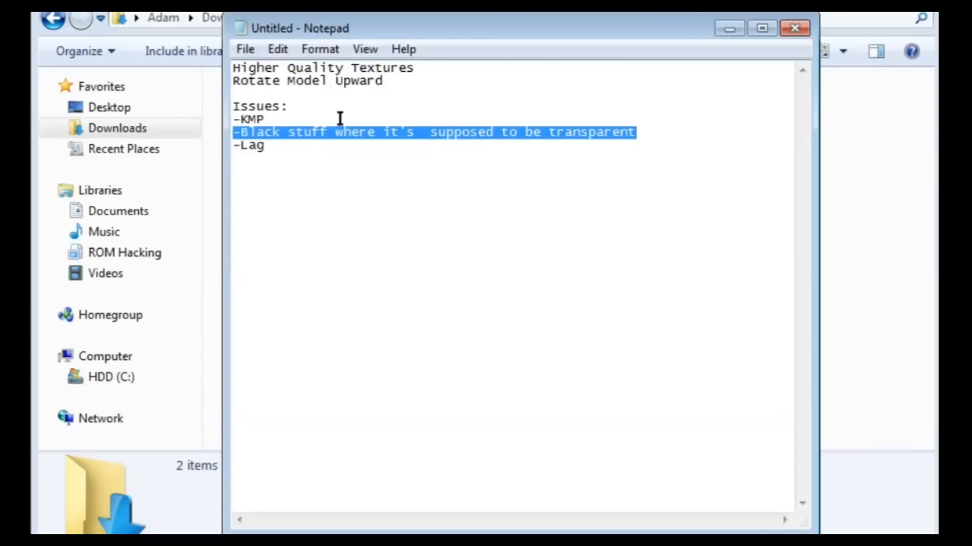
{"action": "left_click_drag", "start_coordinate": [306, 155], "coordinate": [247, 160]}
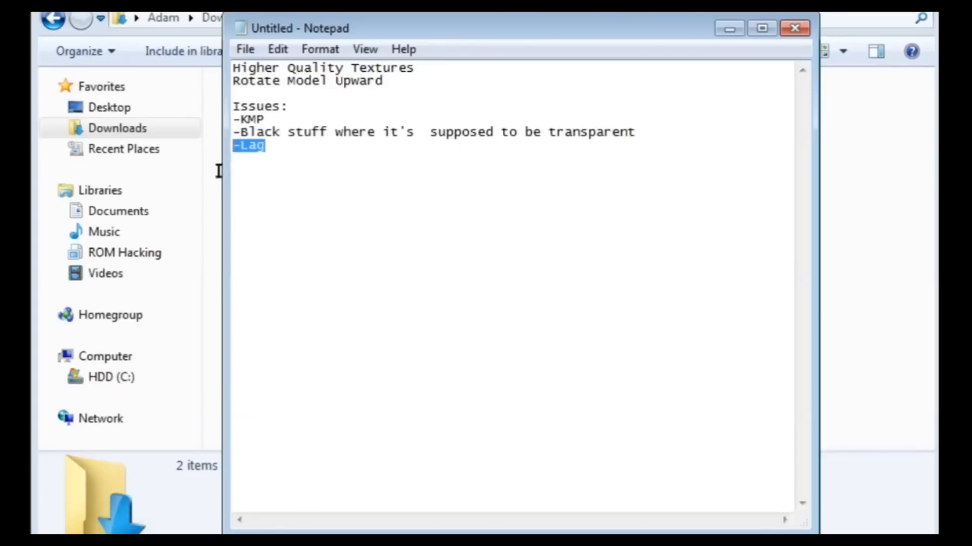
{"action": "left_click", "coordinate": [278, 173]}
{"action": "left_click_drag", "start_coordinate": [232, 148], "coordinate": [258, 150]}
{"action": "left_click_drag", "start_coordinate": [273, 152], "coordinate": [223, 156]}
{"action": "left_click", "coordinate": [296, 145]}
- Minimize the notes and inspect the mat1 and mat7 textures in the Project folder of GCN Luigi Circuit's 0.0.1
{"action": "left_click", "coordinate": [729, 28]}
{"action": "double_click", "coordinate": [271, 148]}
{"action": "double_click", "coordinate": [296, 109]}
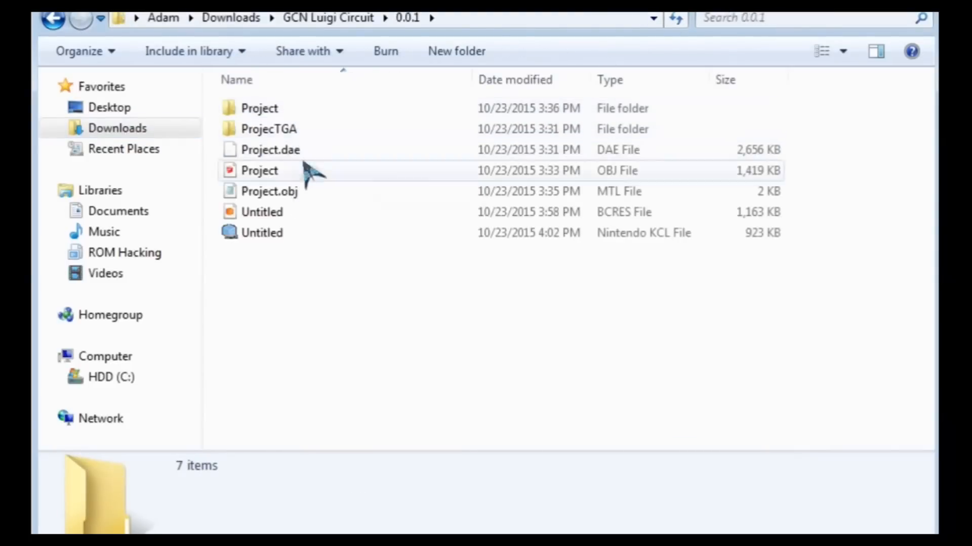
{"action": "double_click", "coordinate": [337, 114]}
{"action": "left_click", "coordinate": [302, 183]}
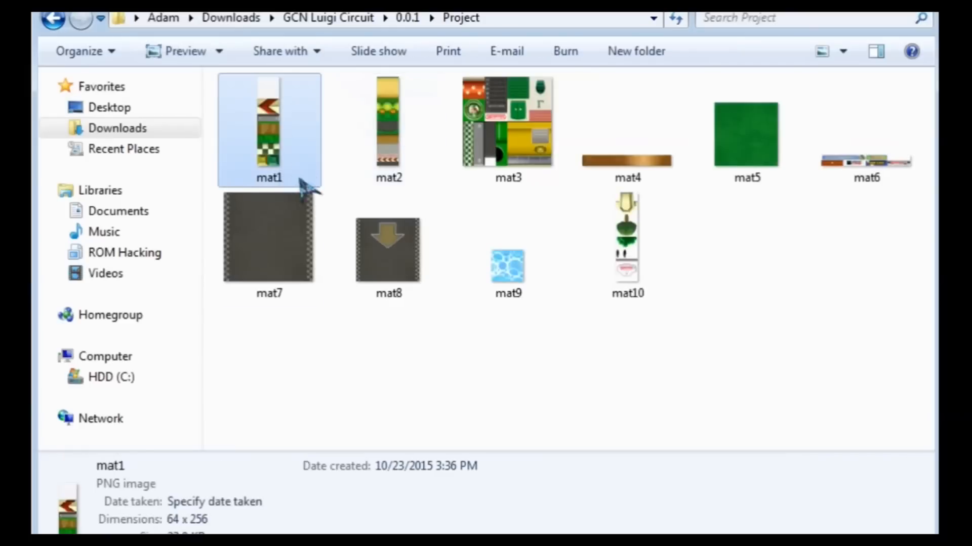
{"action": "left_click", "coordinate": [276, 284]}
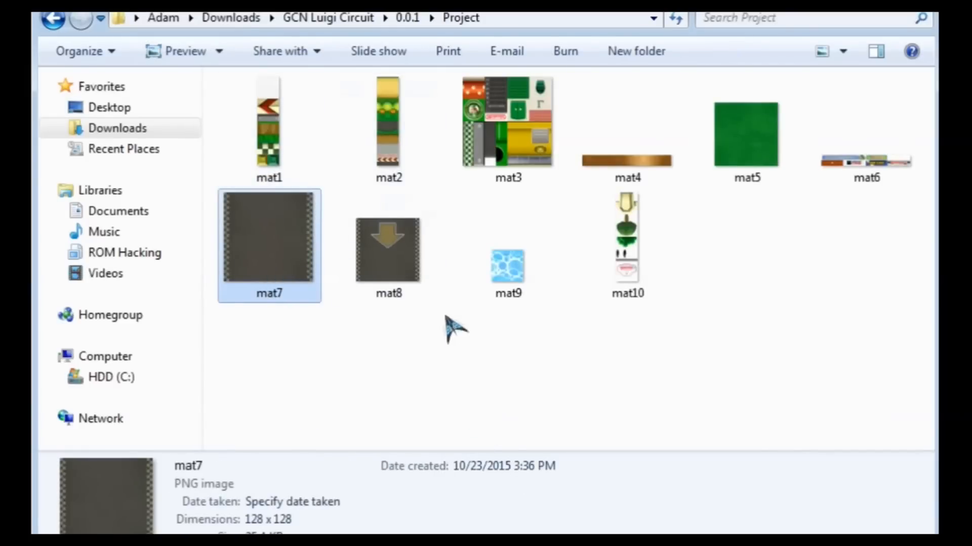
- Examine the texture files in the ProjecTGA folder and return to the 0.0.1 folder
{"action": "left_click", "coordinate": [338, 20]}
{"action": "double_click", "coordinate": [297, 113]}
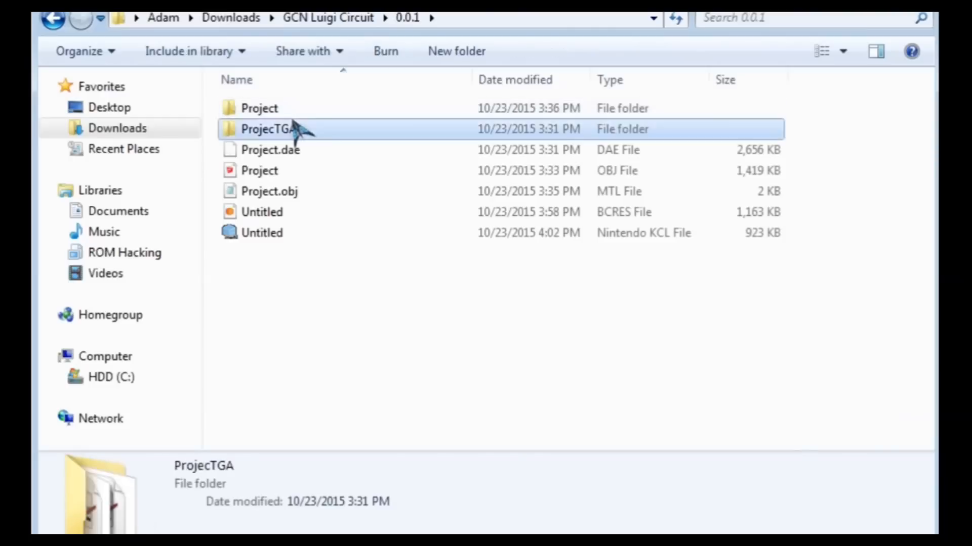
{"action": "double_click", "coordinate": [296, 128]}
{"action": "left_click_drag", "start_coordinate": [266, 334], "coordinate": [830, 297]}
{"action": "left_click", "coordinate": [407, 19]}
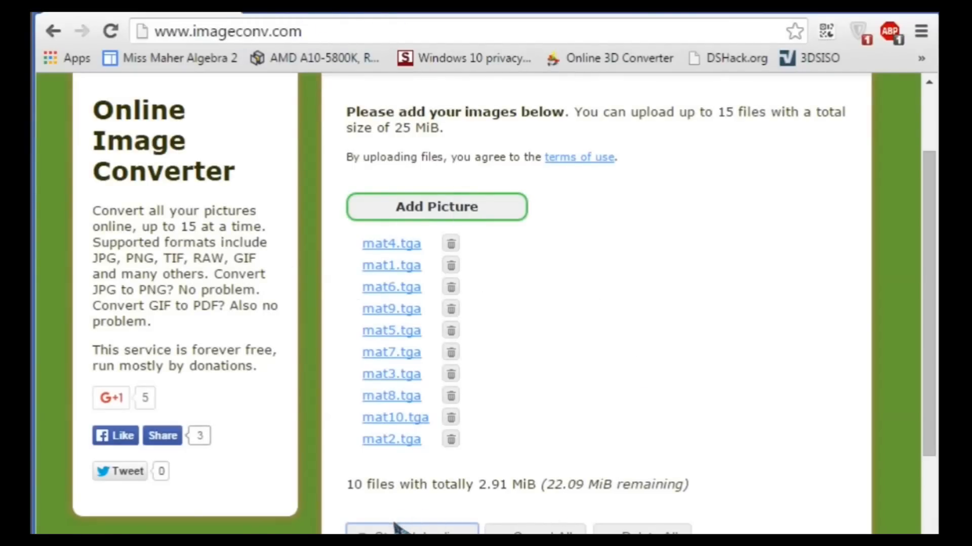
- On imageconv.com, choose png as the target format for the ten uploaded TGA textures and start the conversion
{"action": "scroll", "coordinate": [806, 521], "scroll_direction": "down", "scroll_amount": 3}
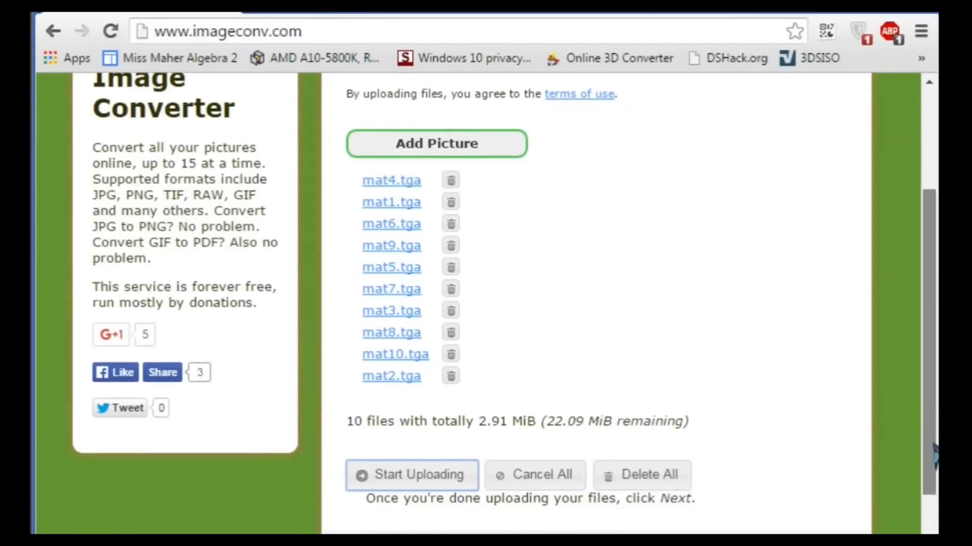
{"action": "left_click", "coordinate": [806, 524]}
{"action": "left_click", "coordinate": [449, 295]}
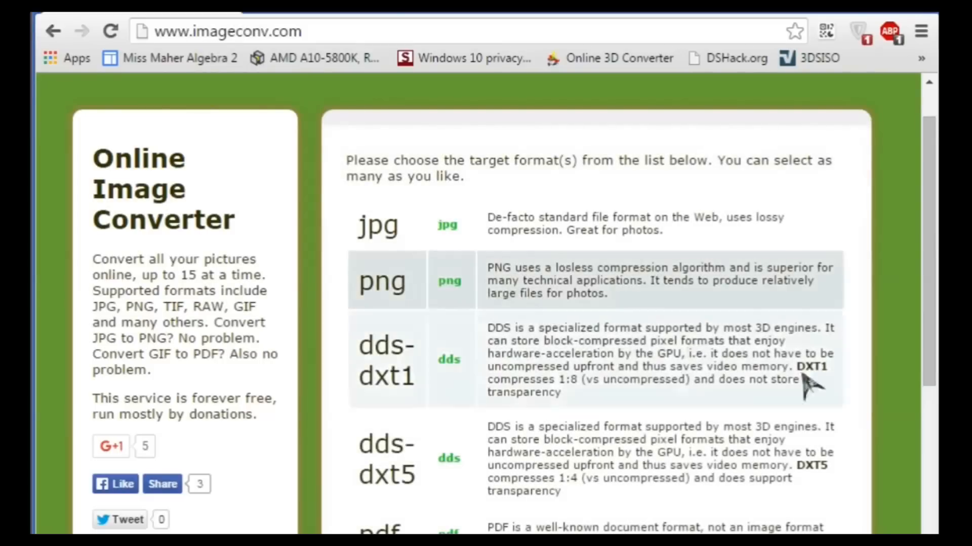
{"action": "left_click_drag", "start_coordinate": [929, 371], "coordinate": [928, 533]}
{"action": "left_click", "coordinate": [818, 530]}
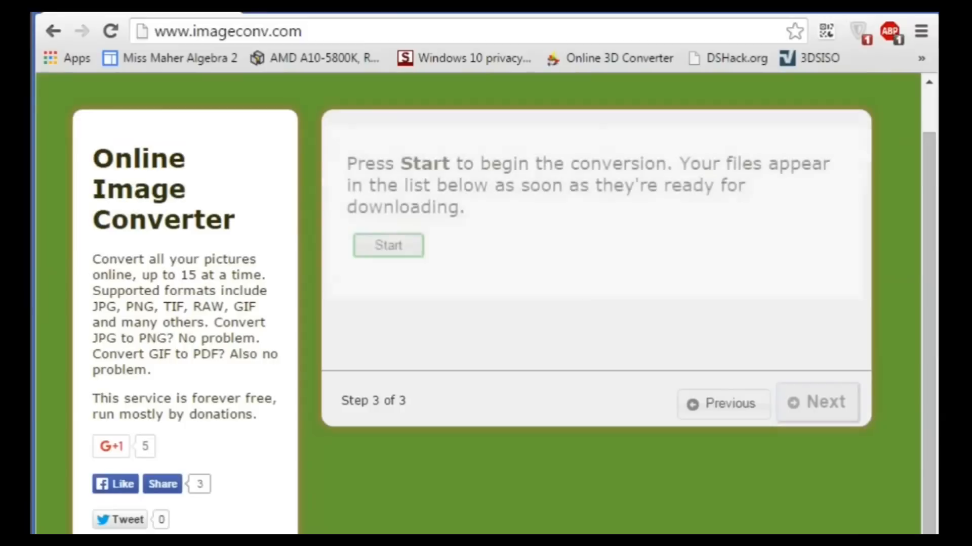
{"action": "left_click", "coordinate": [394, 247]}
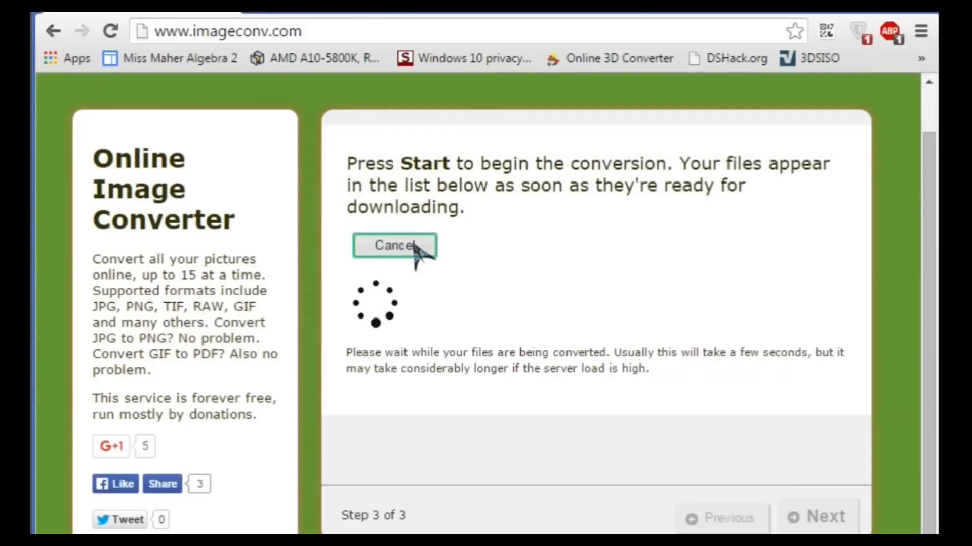
- Download the converted PNG textures mat1 to mat10
{"action": "left_click", "coordinate": [563, 335]}
{"action": "scroll", "coordinate": [581, 298], "scroll_direction": "down", "scroll_amount": 2}
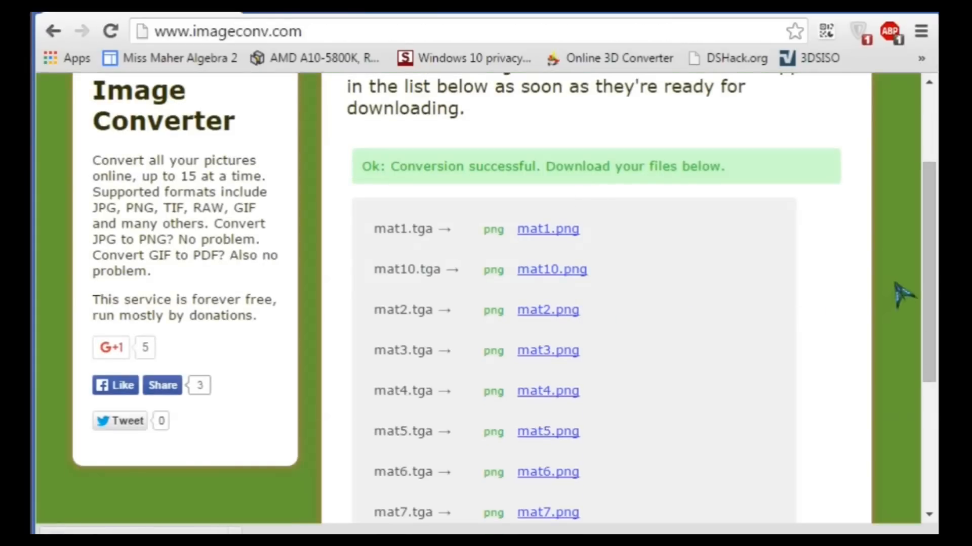
{"action": "left_click_drag", "start_coordinate": [932, 281], "coordinate": [932, 357]}
{"action": "left_click", "coordinate": [577, 133]}
{"action": "left_click", "coordinate": [563, 175]}
{"action": "left_click", "coordinate": [568, 212]}
{"action": "left_click", "coordinate": [566, 252]}
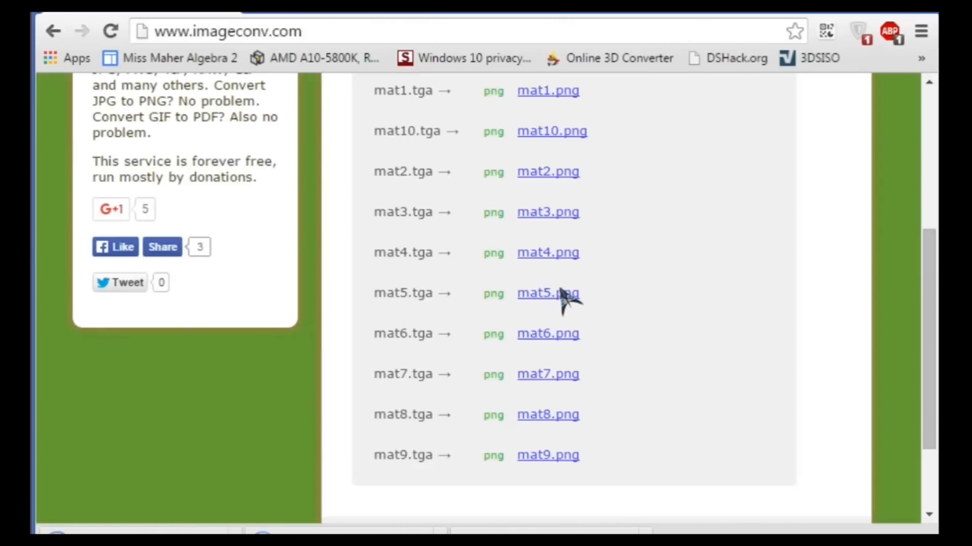
{"action": "left_click", "coordinate": [564, 292]}
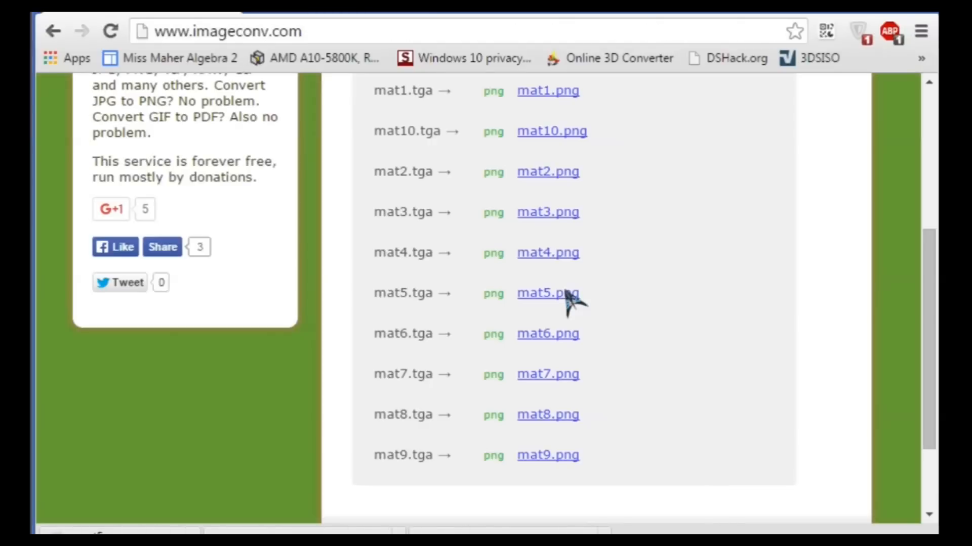
{"action": "left_click", "coordinate": [553, 336]}
{"action": "left_click", "coordinate": [553, 373]}
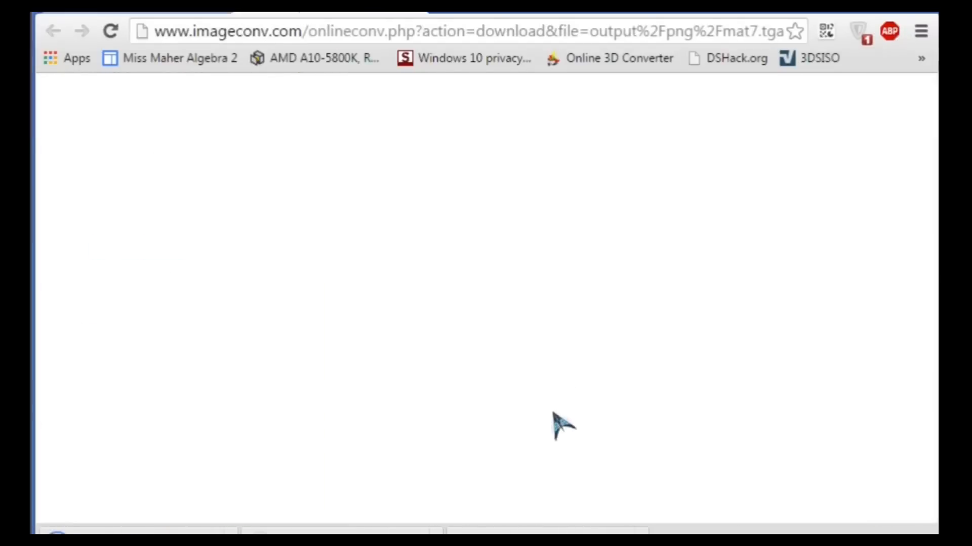
{"action": "left_click", "coordinate": [551, 419]}
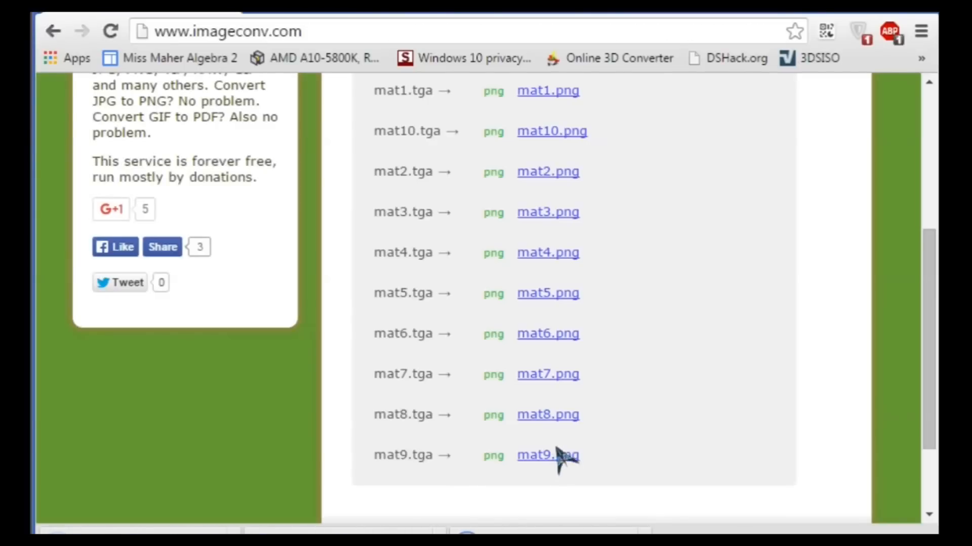
{"action": "left_click", "coordinate": [554, 459]}
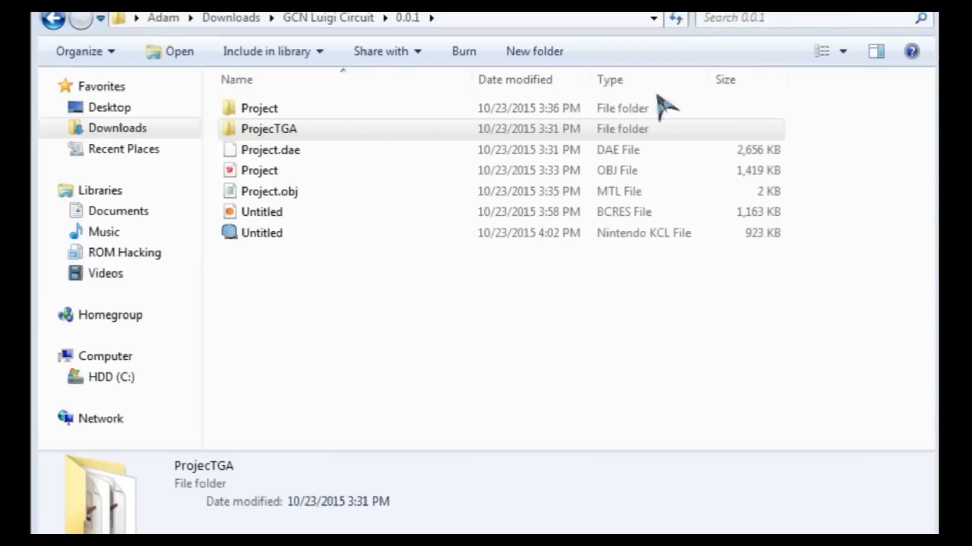
{"action": "left_click", "coordinate": [182, 130]}
{"action": "left_click_drag", "start_coordinate": [426, 345], "coordinate": [868, 109]}
{"action": "left_click_drag", "start_coordinate": [377, 349], "coordinate": [260, 250], "text": "ctrl"}
{"action": "right_click", "coordinate": [472, 144]}
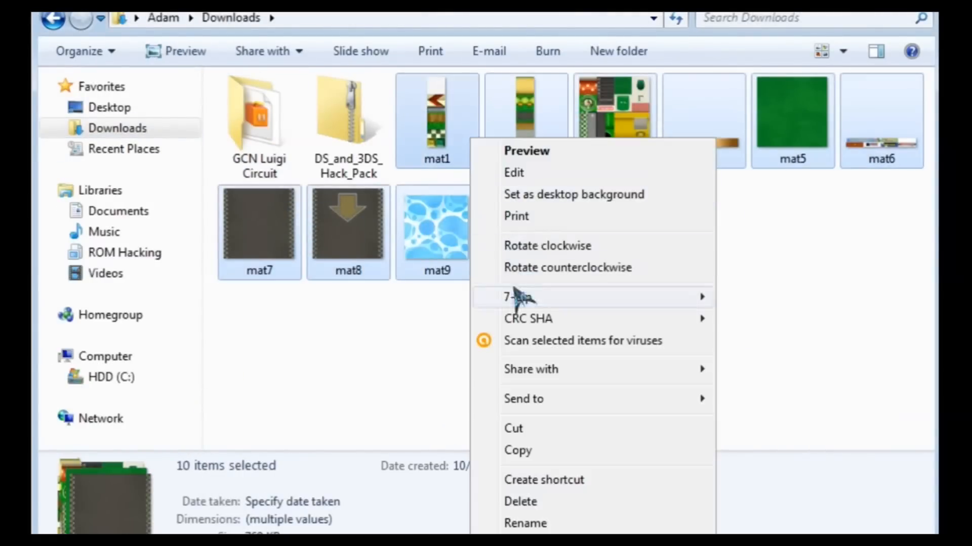
{"action": "left_click", "coordinate": [517, 429]}
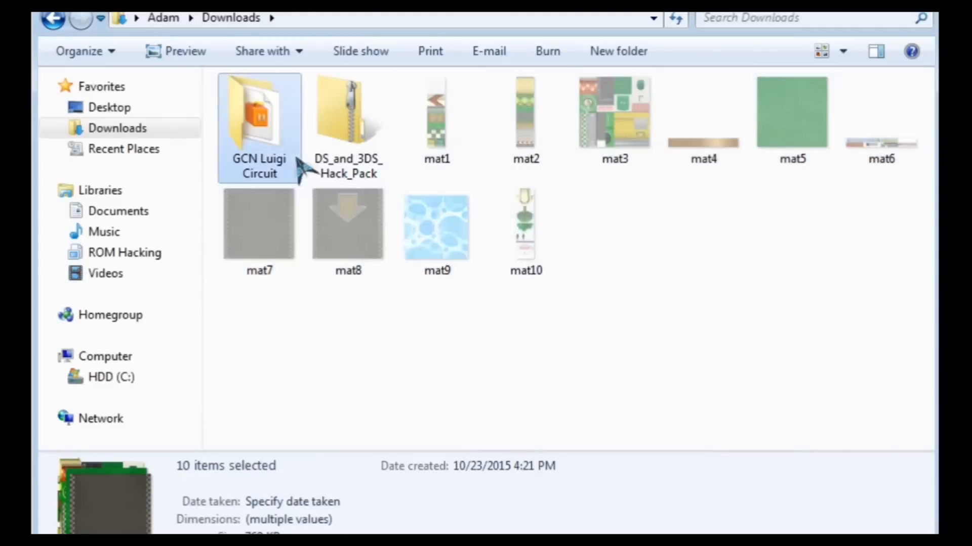
{"action": "double_click", "coordinate": [304, 167]}
{"action": "double_click", "coordinate": [329, 105]}
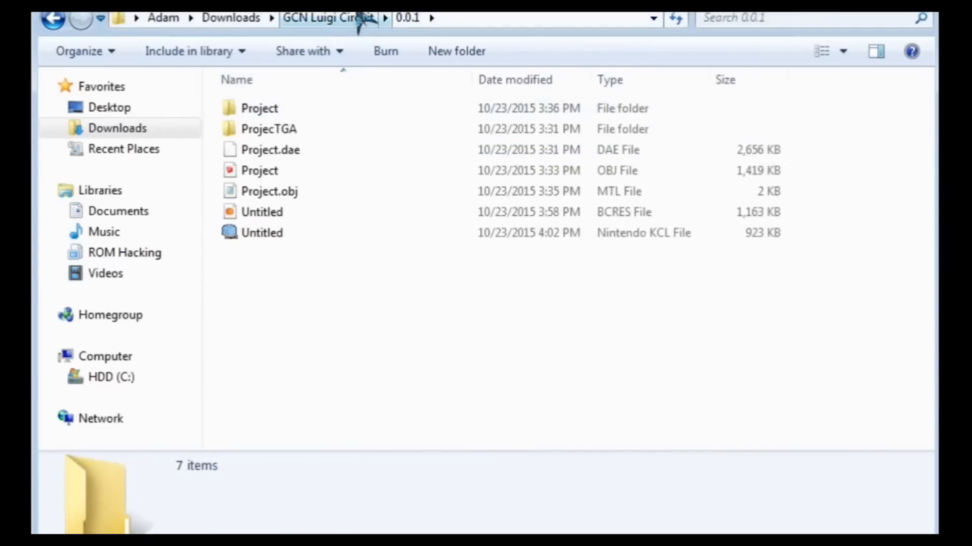
{"action": "left_click", "coordinate": [152, 130]}
{"action": "left_click", "coordinate": [607, 318]}
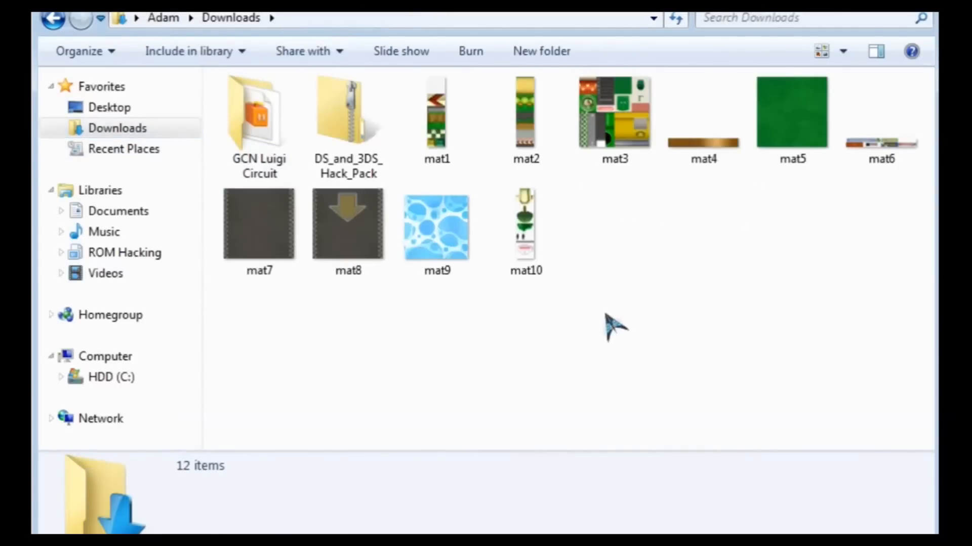
{"action": "key", "text": "ctrl+v"}
{"action": "left_click", "coordinate": [635, 423]}
{"action": "left_click", "coordinate": [709, 398]}
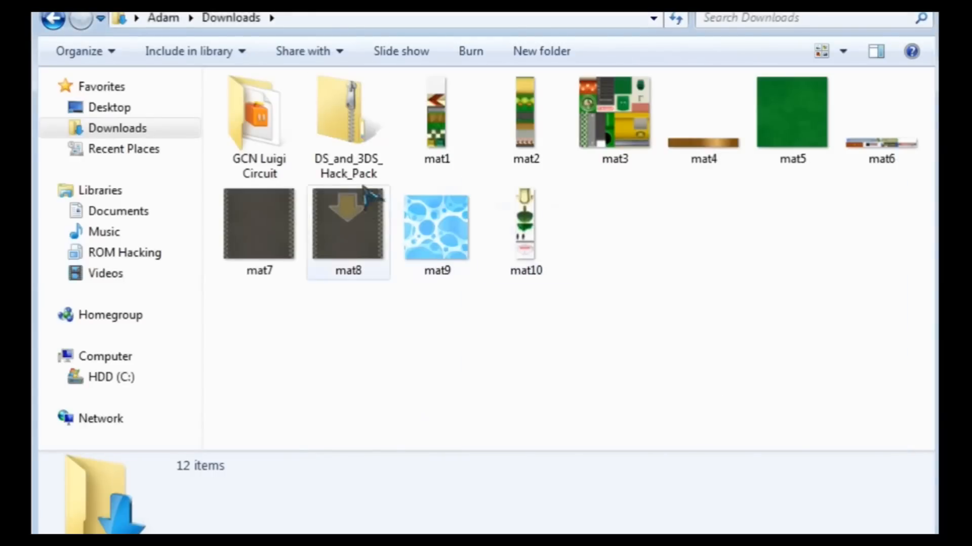
- Create a folder named 0.0.2 inside the GCN Luigi Circuit folder
{"action": "double_click", "coordinate": [269, 132]}
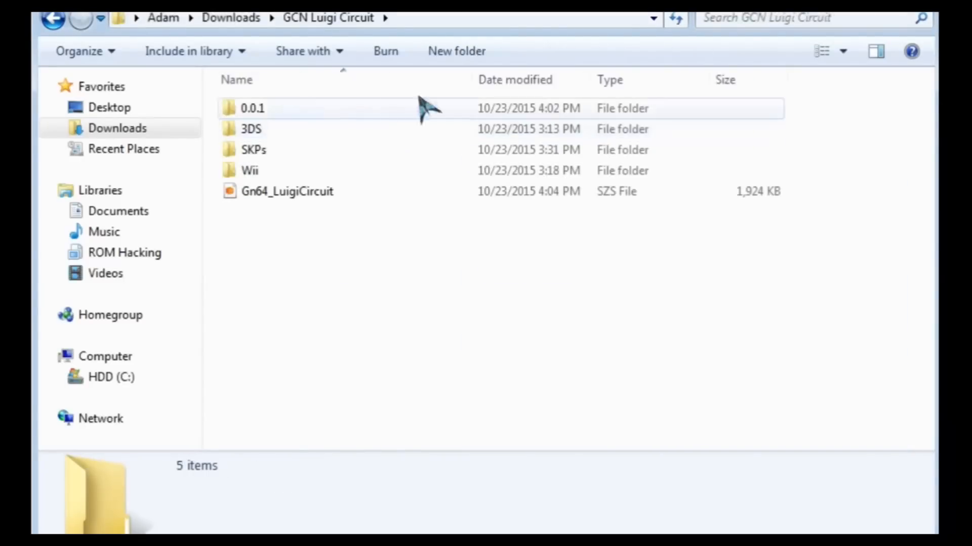
{"action": "left_click", "coordinate": [464, 52]}
{"action": "type", "text": "9"}
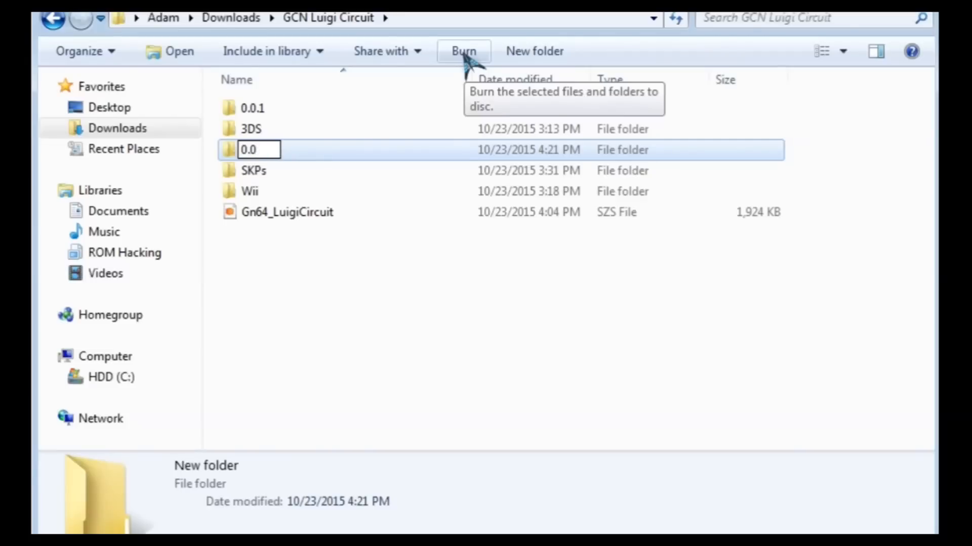
{"action": "key", "text": "Return"}
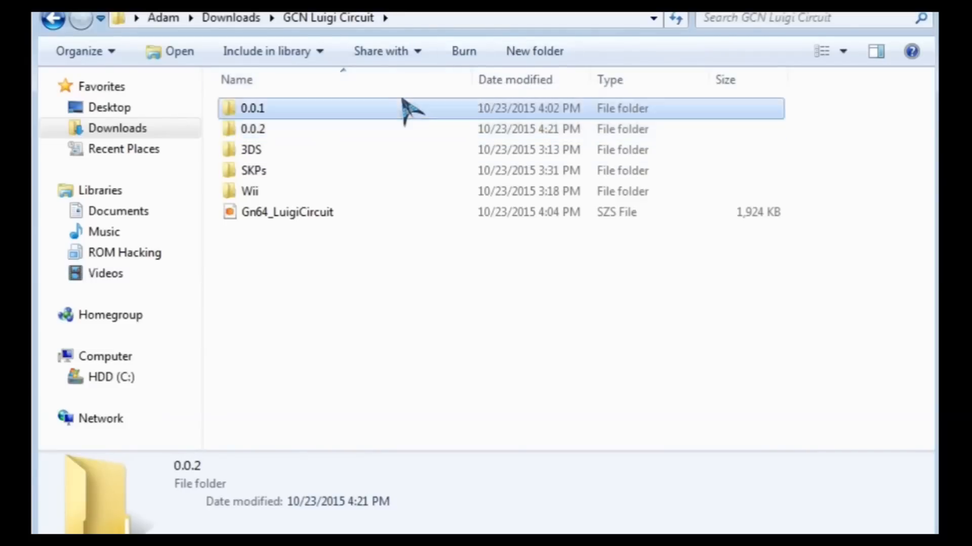
- Copy all contents of the 0.0.1 folder into the 0.0.2 folder
{"action": "double_click", "coordinate": [405, 109]}
{"action": "left_click_drag", "start_coordinate": [390, 325], "coordinate": [384, 70]}
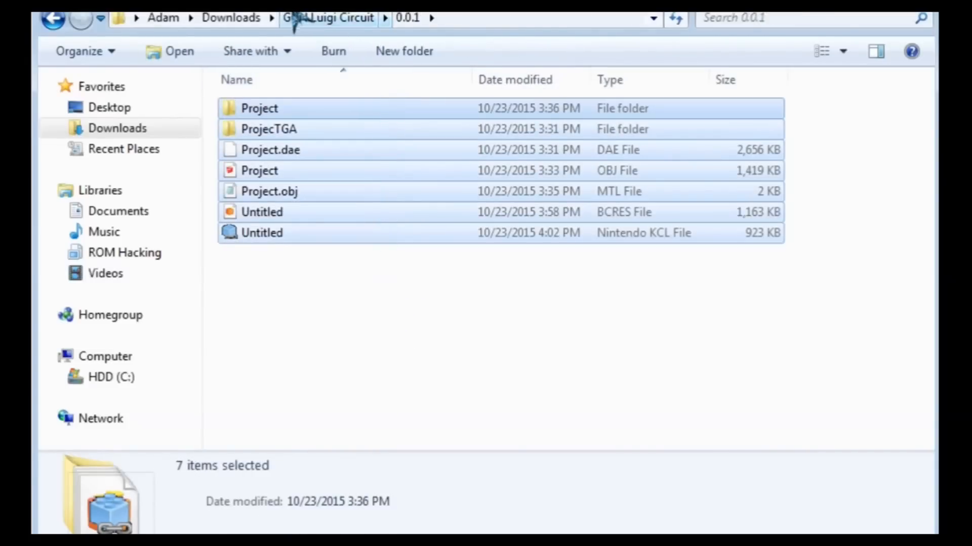
{"action": "left_click", "coordinate": [328, 18]}
{"action": "double_click", "coordinate": [304, 133]}
{"action": "key", "text": "ctrl+v"}
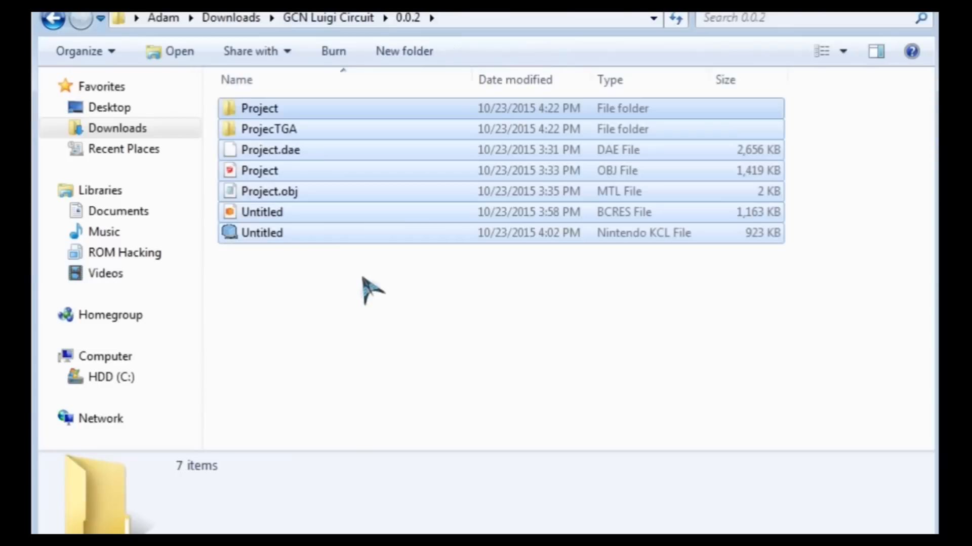
- Delete the Untitled BCRES and Untitled KCL files from the 0.0.2 folder
{"action": "left_click_drag", "start_coordinate": [358, 268], "coordinate": [357, 215]}
{"action": "right_click", "coordinate": [357, 215]}
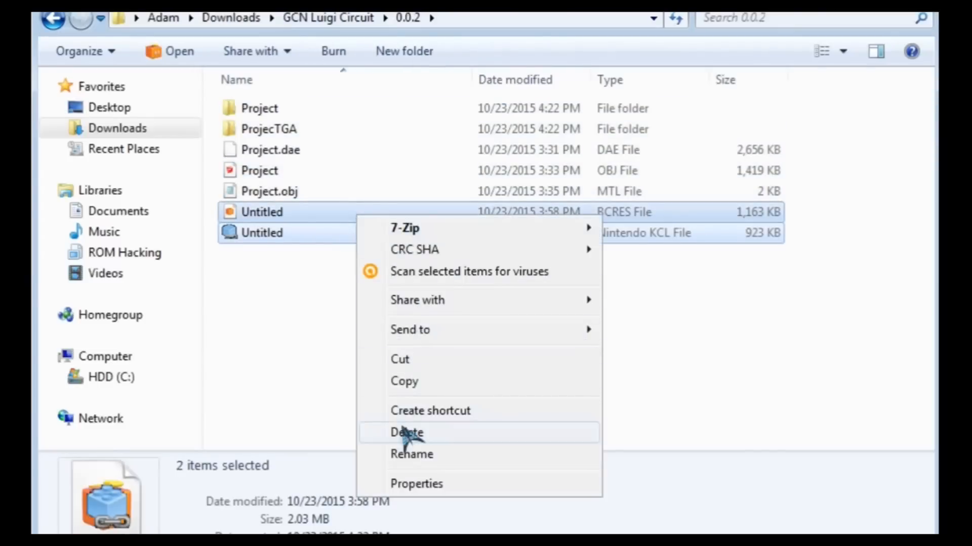
{"action": "left_click", "coordinate": [402, 430]}
{"action": "left_click", "coordinate": [754, 338]}
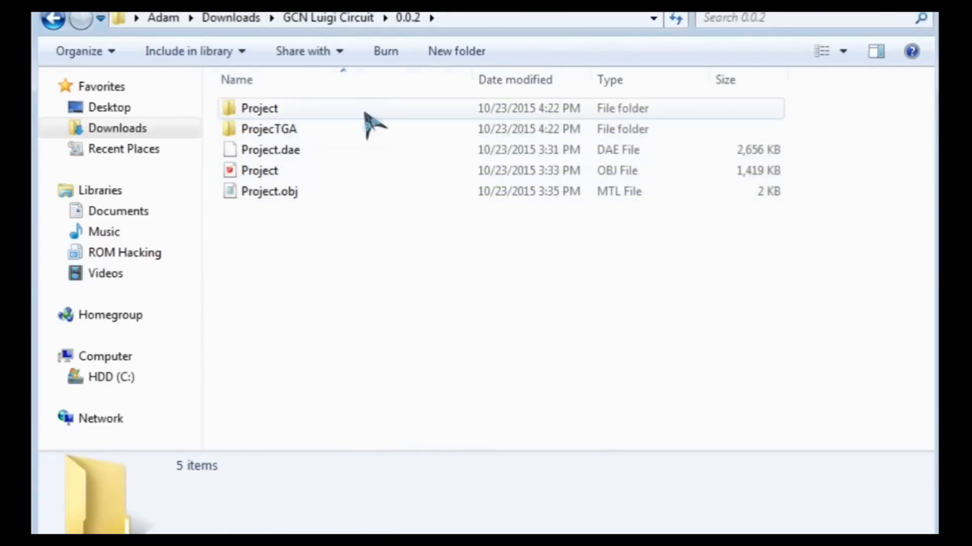
- Return to the Downloads folder and cut the textures mat1 to mat10
{"action": "left_click", "coordinate": [328, 17]}
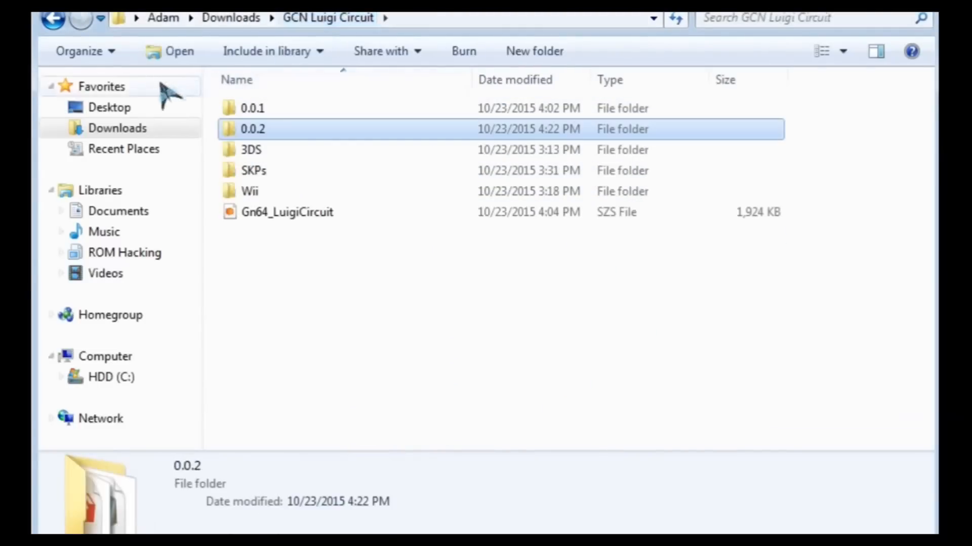
{"action": "left_click", "coordinate": [130, 130]}
{"action": "left_click_drag", "start_coordinate": [403, 329], "coordinate": [862, 92]}
{"action": "left_click_drag", "start_coordinate": [361, 340], "coordinate": [225, 248]}
{"action": "right_click", "coordinate": [255, 237]}
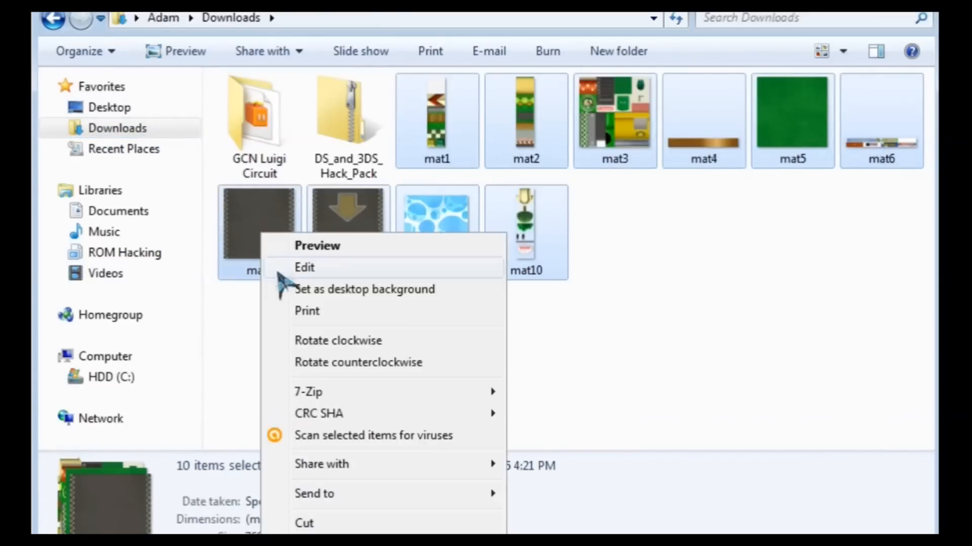
{"action": "left_click", "coordinate": [329, 521]}
- Move the cut textures into the Project folder inside GCN Luigi Circuit's 0.0.2 folder, replacing the existing files for all conflicts
{"action": "double_click", "coordinate": [261, 144]}
{"action": "double_click", "coordinate": [284, 130]}
{"action": "double_click", "coordinate": [306, 114]}
{"action": "key", "text": "ctrl+v"}
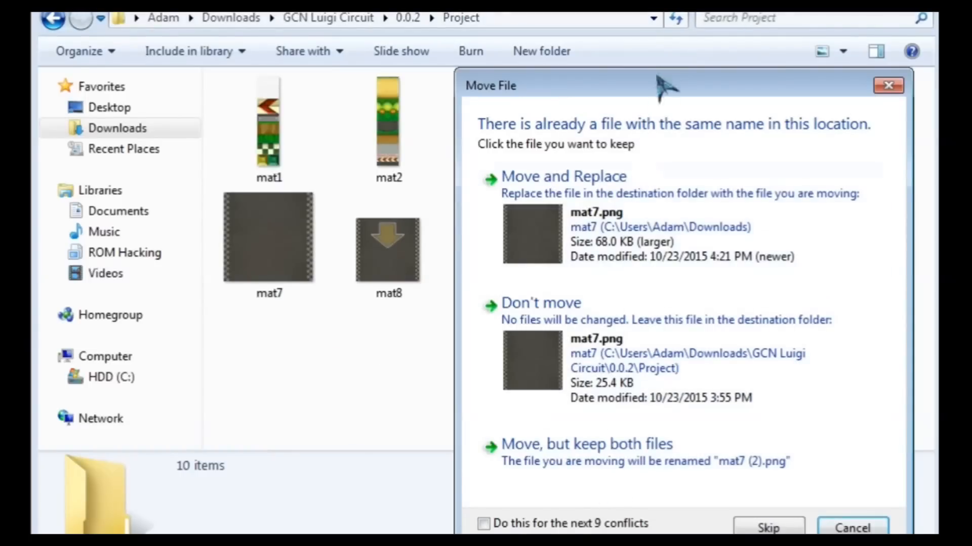
{"action": "left_click_drag", "start_coordinate": [653, 91], "coordinate": [542, 40]}
{"action": "left_click", "coordinate": [489, 473]}
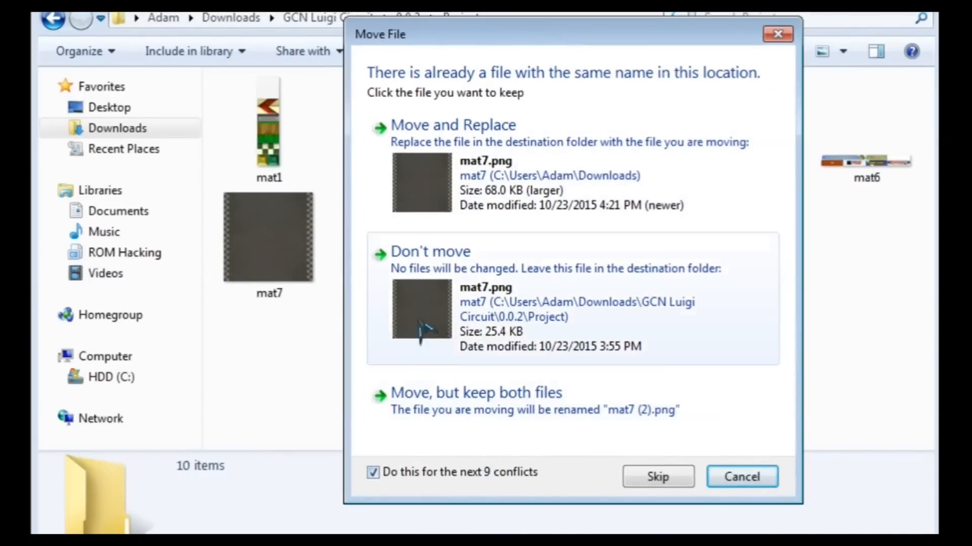
{"action": "left_click", "coordinate": [523, 209]}
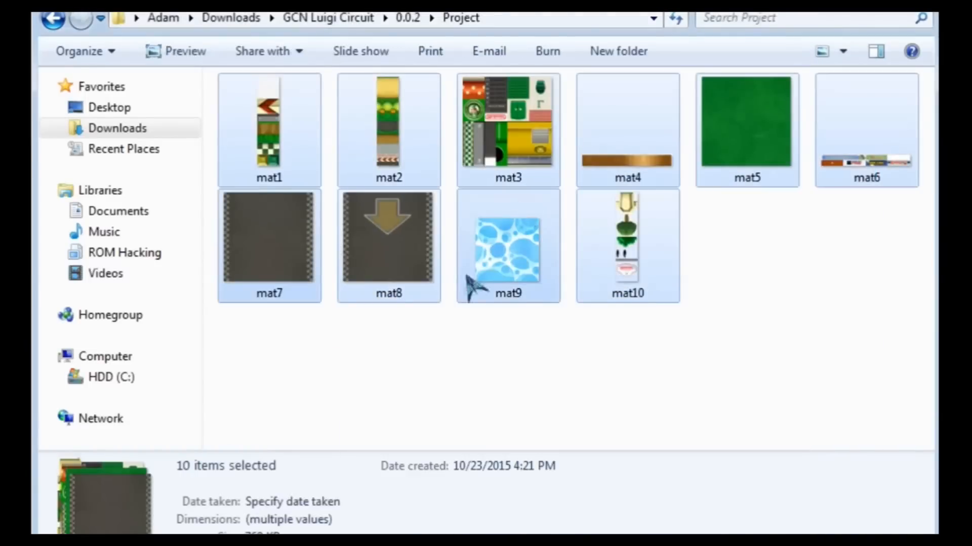
- Compare the mat1 to mat10 textures in the 0.0.2 Project folder with those in the 0.0.1 Project folder
{"action": "left_click", "coordinate": [401, 404]}
{"action": "left_click_drag", "start_coordinate": [297, 354], "coordinate": [748, 181]}
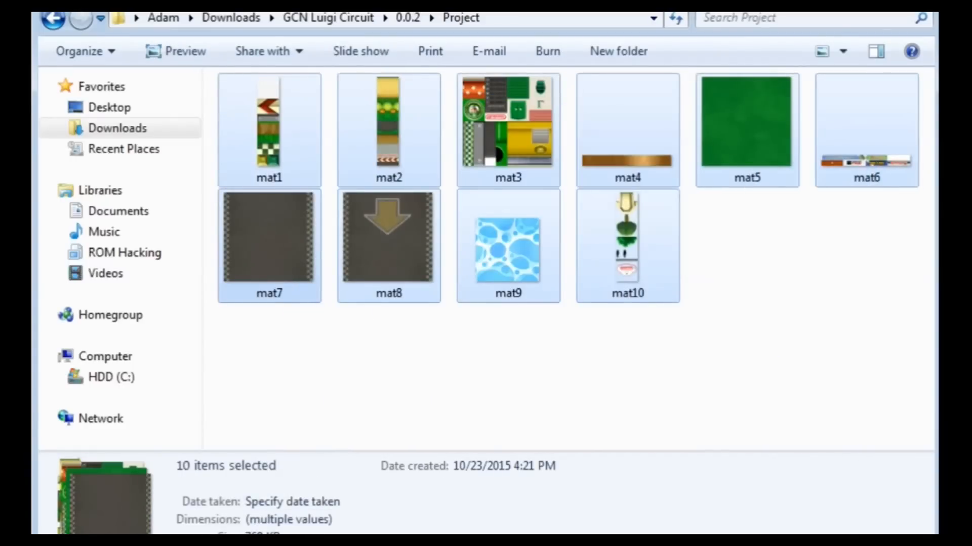
{"action": "left_click", "coordinate": [410, 19]}
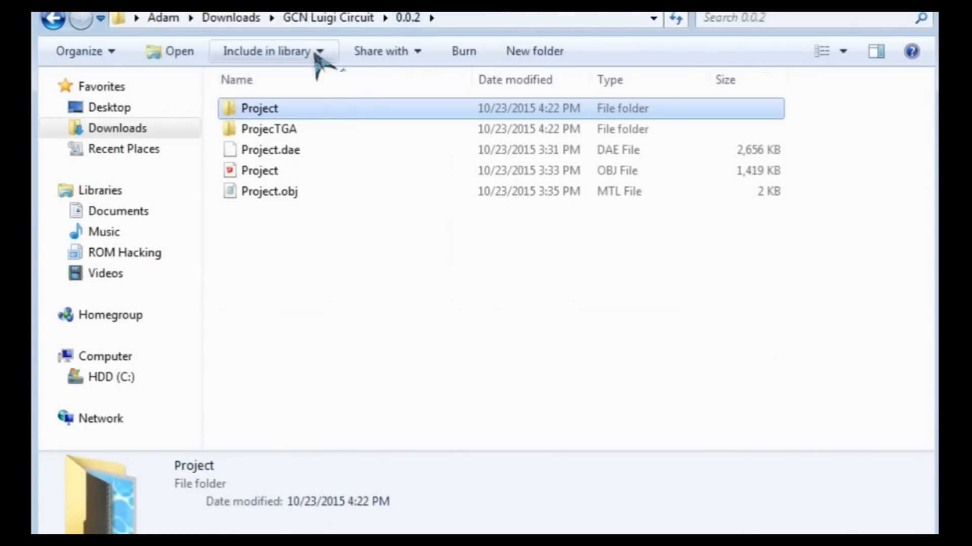
{"action": "left_click", "coordinate": [328, 18]}
{"action": "double_click", "coordinate": [311, 130]}
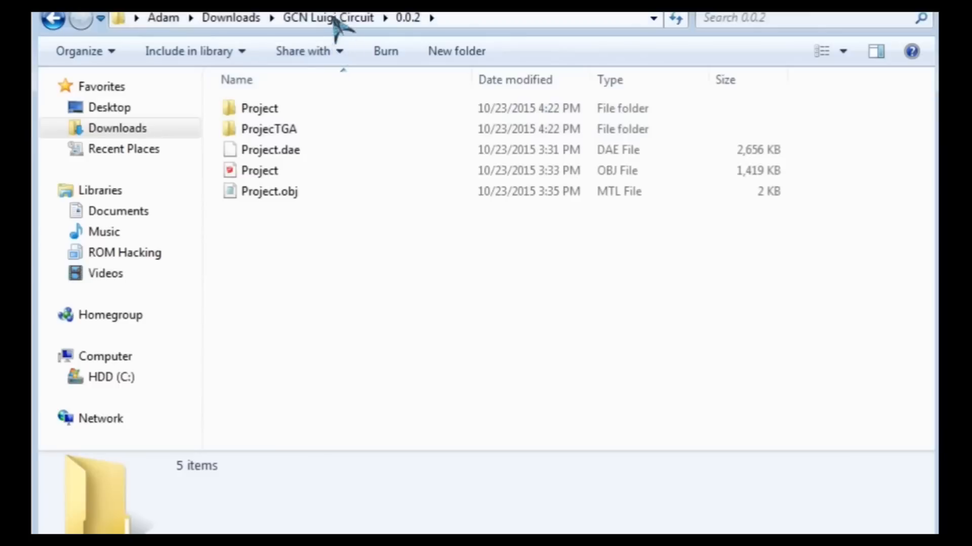
{"action": "left_click", "coordinate": [329, 18]}
{"action": "double_click", "coordinate": [296, 109]}
{"action": "double_click", "coordinate": [296, 109]}
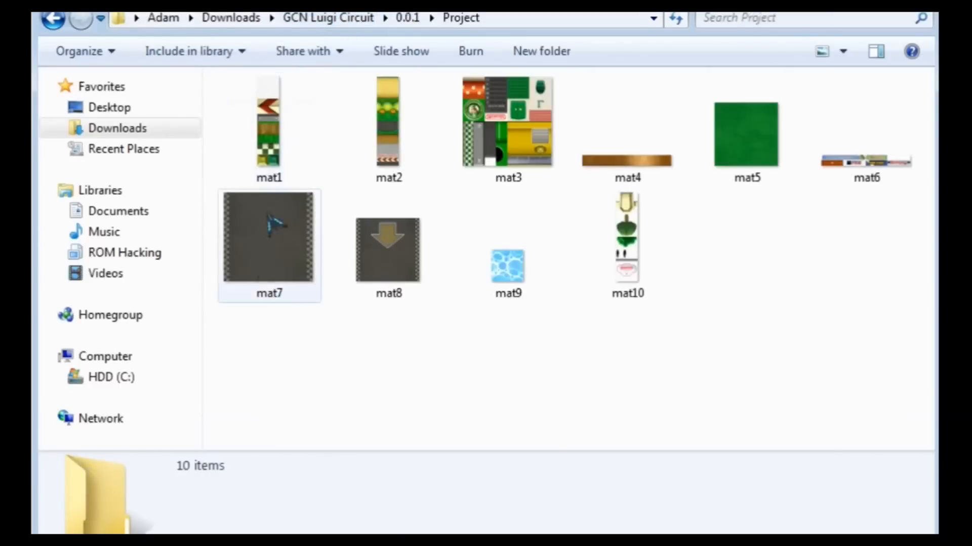
{"action": "left_click", "coordinate": [299, 258]}
{"action": "left_click_drag", "start_coordinate": [298, 258], "coordinate": [791, 75]}
{"action": "left_click_drag", "start_coordinate": [278, 357], "coordinate": [935, 109]}
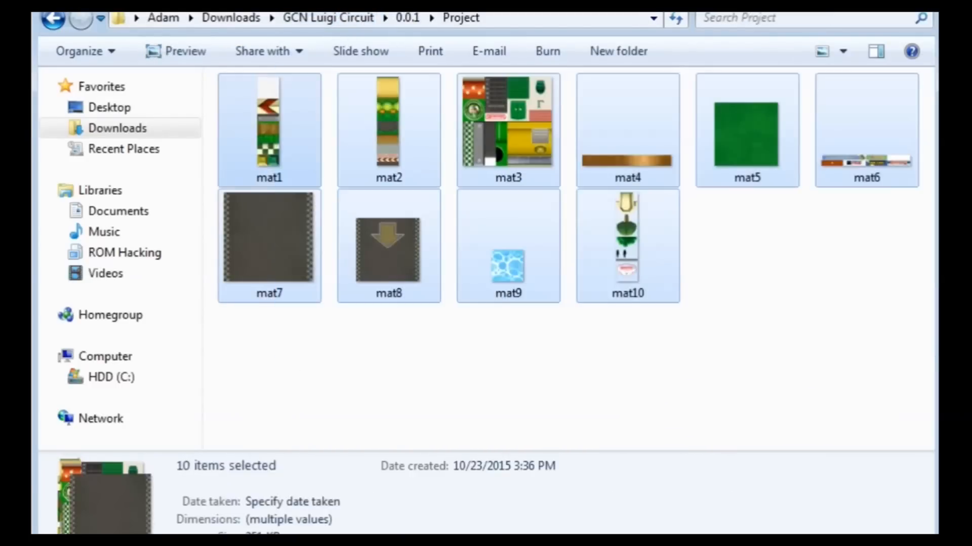
{"action": "left_click", "coordinate": [354, 18]}
{"action": "double_click", "coordinate": [307, 128]}
{"action": "double_click", "coordinate": [306, 108]}
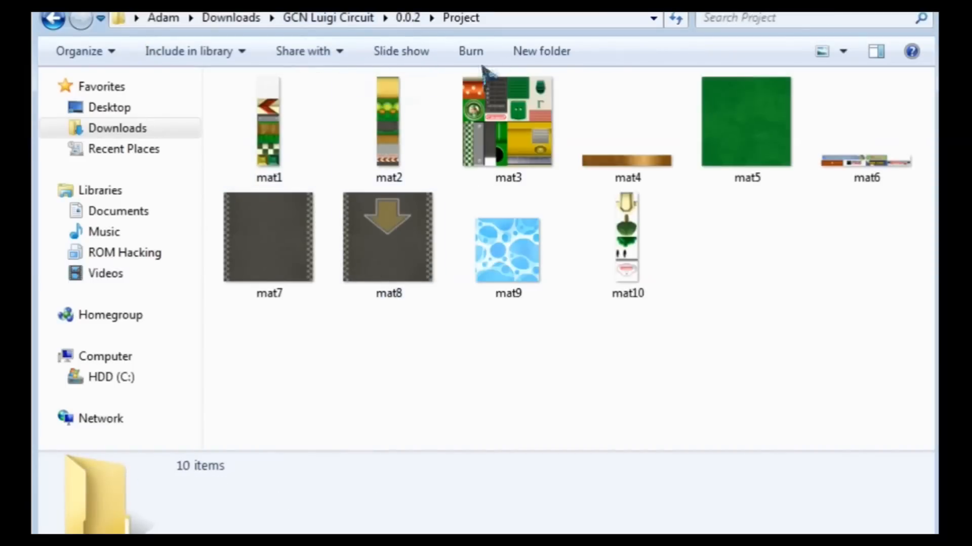
- Open the Project SketchUp model from the SKPs folder of GCN Luigi Circuit in SketchUp Make
{"action": "left_click", "coordinate": [409, 18]}
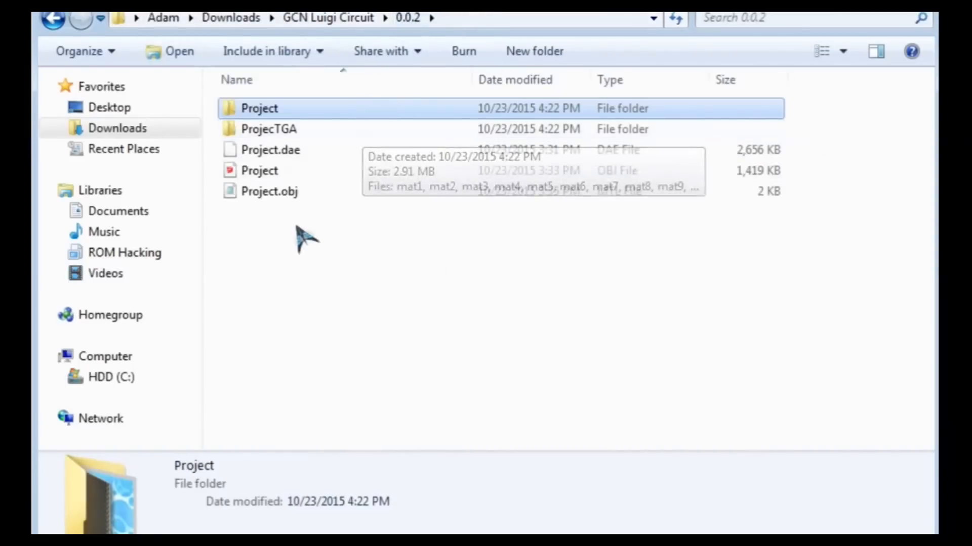
{"action": "left_click", "coordinate": [307, 231]}
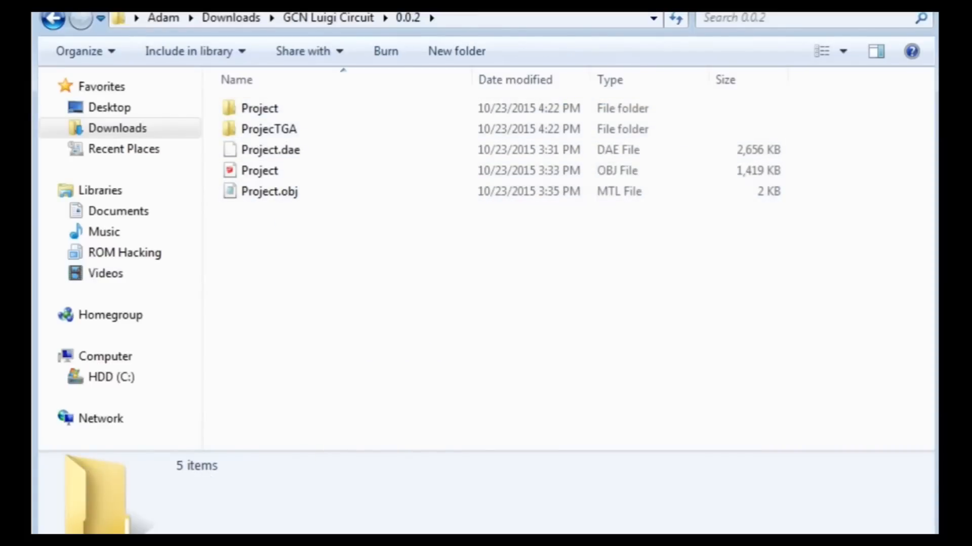
{"action": "left_click", "coordinate": [336, 19]}
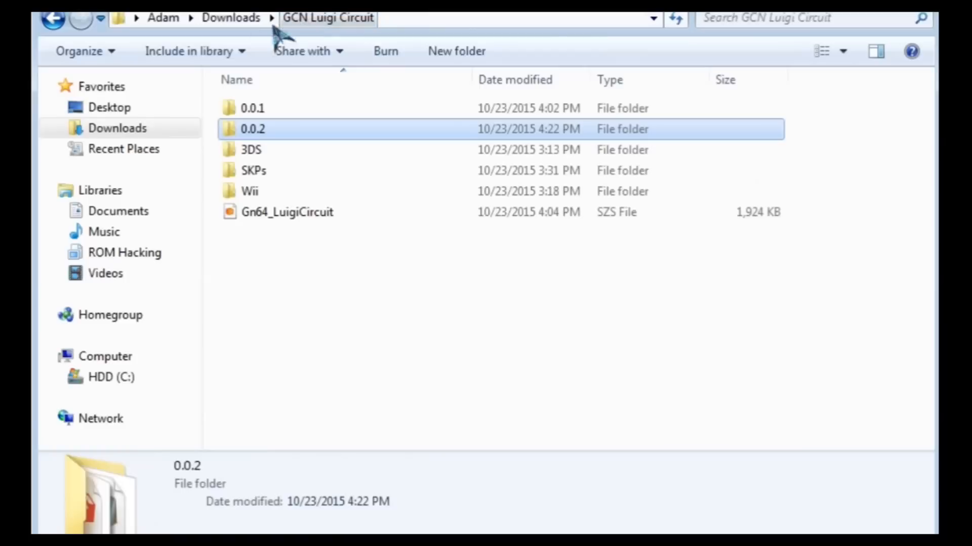
{"action": "left_click", "coordinate": [271, 171]}
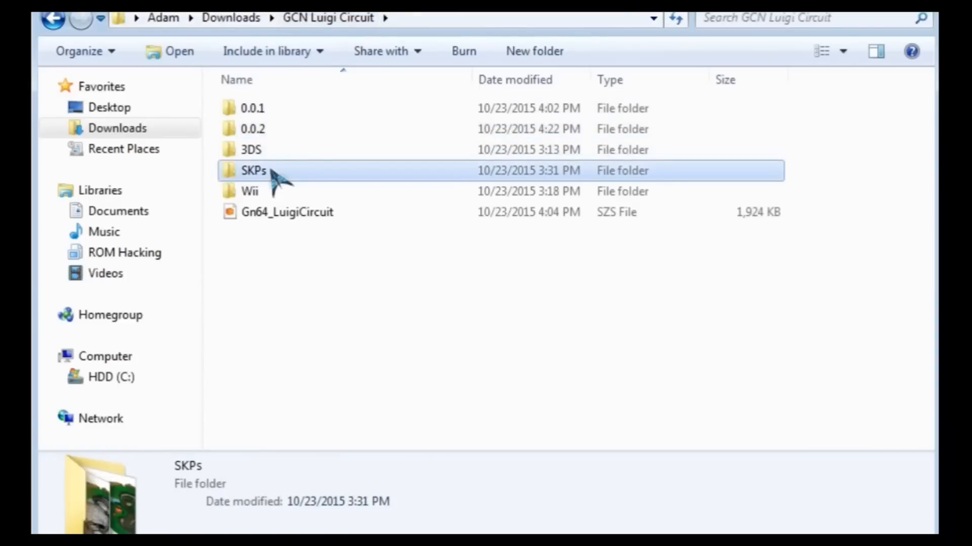
{"action": "double_click", "coordinate": [276, 172]}
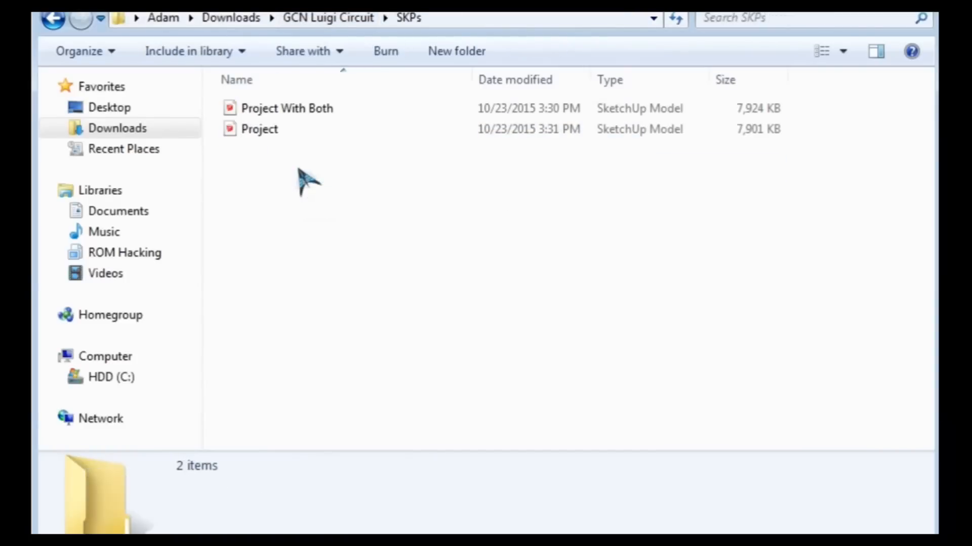
{"action": "double_click", "coordinate": [289, 128]}
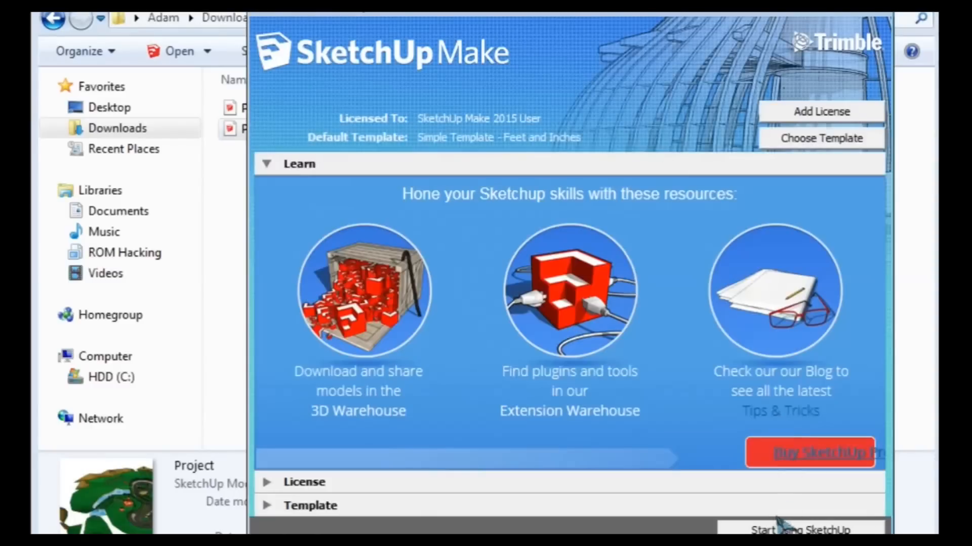
{"action": "left_click", "coordinate": [778, 529]}
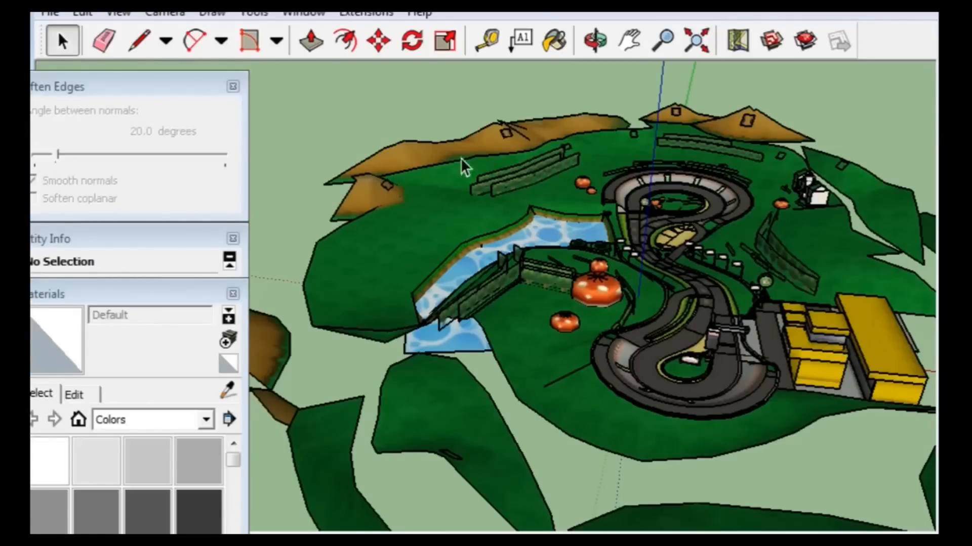
- Delete the detached brown hill beyond the outer edge of the green terrain
{"action": "scroll", "coordinate": [496, 163], "scroll_direction": "down", "scroll_amount": 5}
{"action": "middle_click_drag", "start_coordinate": [497, 162], "coordinate": [866, 245]}
{"action": "scroll", "coordinate": [840, 287], "scroll_direction": "up", "scroll_amount": 3}
{"action": "left_click_drag", "start_coordinate": [752, 122], "coordinate": [742, 121]}
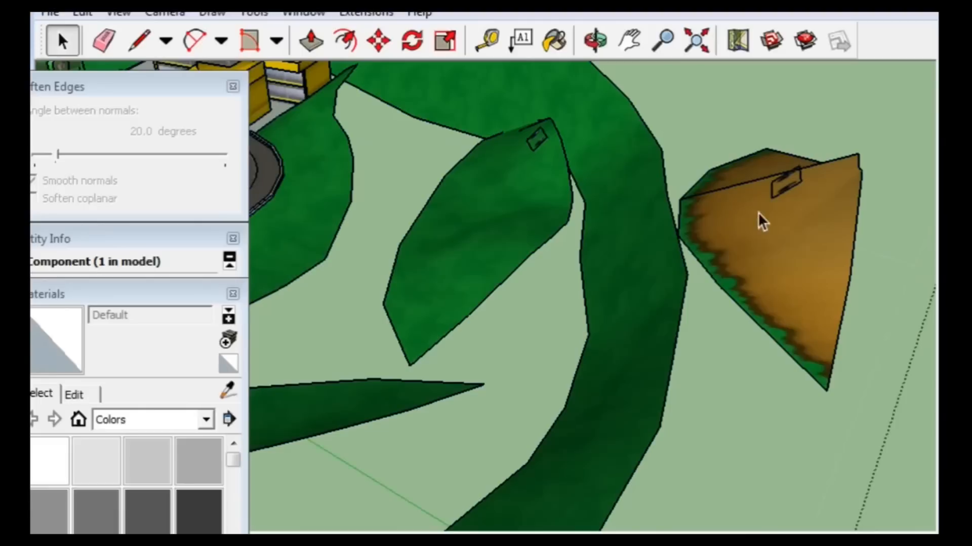
{"action": "key", "text": "ctrl+t"}
{"action": "double_click", "coordinate": [776, 269]}
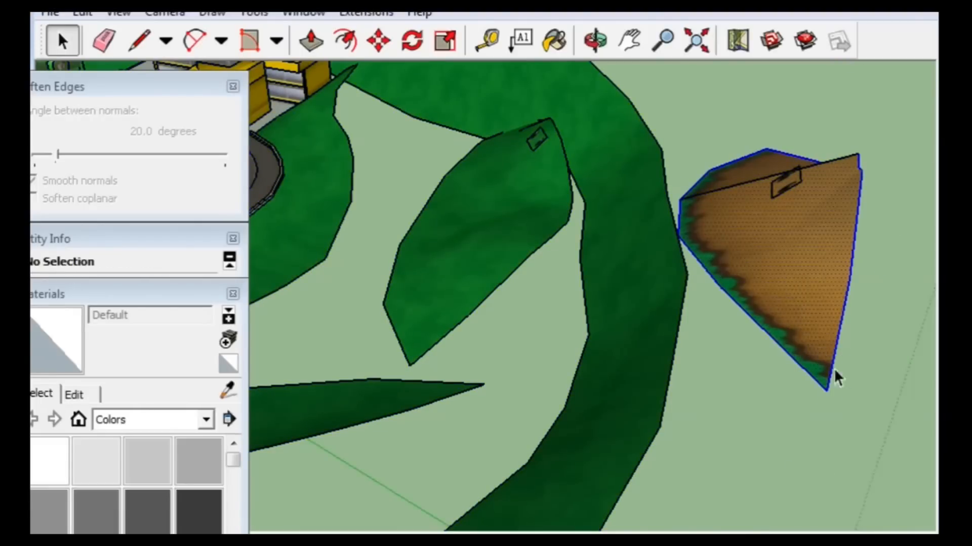
{"action": "key", "text": "Delete"}
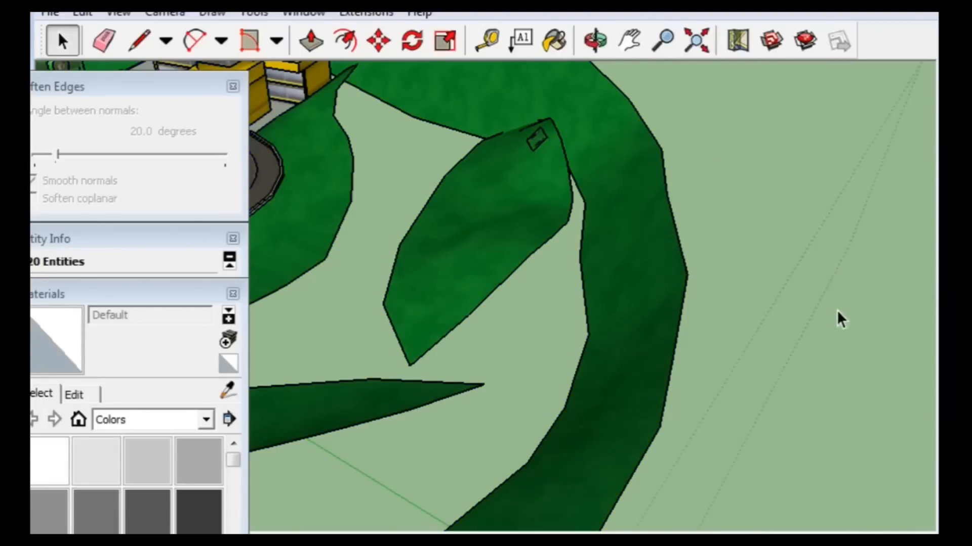
- Examine the remaining brown and green hills around the track, including the hill with eyes
{"action": "scroll", "coordinate": [795, 274], "scroll_direction": "down", "scroll_amount": 5}
{"action": "middle_click_drag", "start_coordinate": [794, 269], "coordinate": [456, 384]}
{"action": "middle_click_drag", "start_coordinate": [762, 373], "coordinate": [708, 405]}
{"action": "middle_click_drag", "start_coordinate": [472, 239], "coordinate": [892, 132]}
{"action": "scroll", "coordinate": [690, 284], "scroll_direction": "up", "scroll_amount": 3}
{"action": "middle_click_drag", "start_coordinate": [539, 221], "coordinate": [546, 193], "text": "shift"}
{"action": "scroll", "coordinate": [545, 193], "scroll_direction": "up", "scroll_amount": 10}
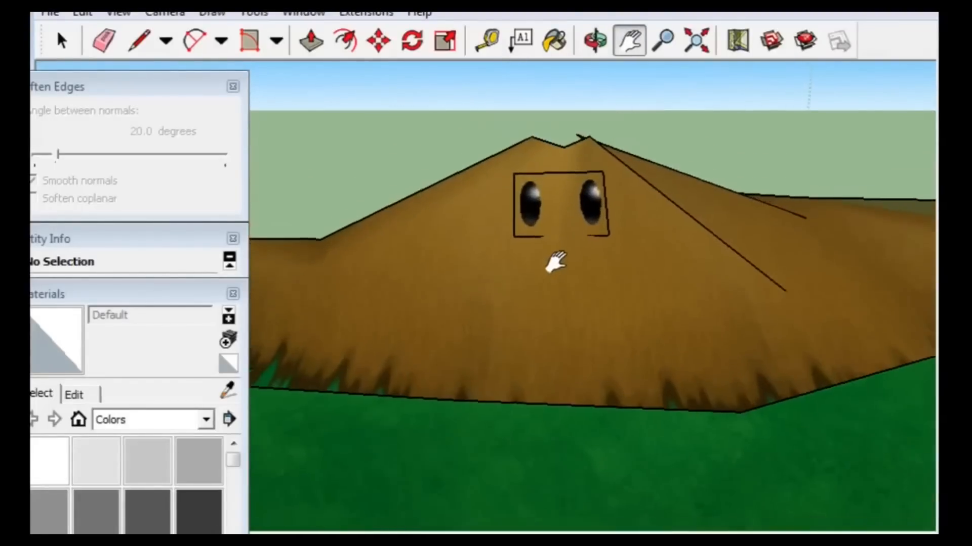
{"action": "middle_click_drag", "start_coordinate": [555, 262], "coordinate": [371, 336]}
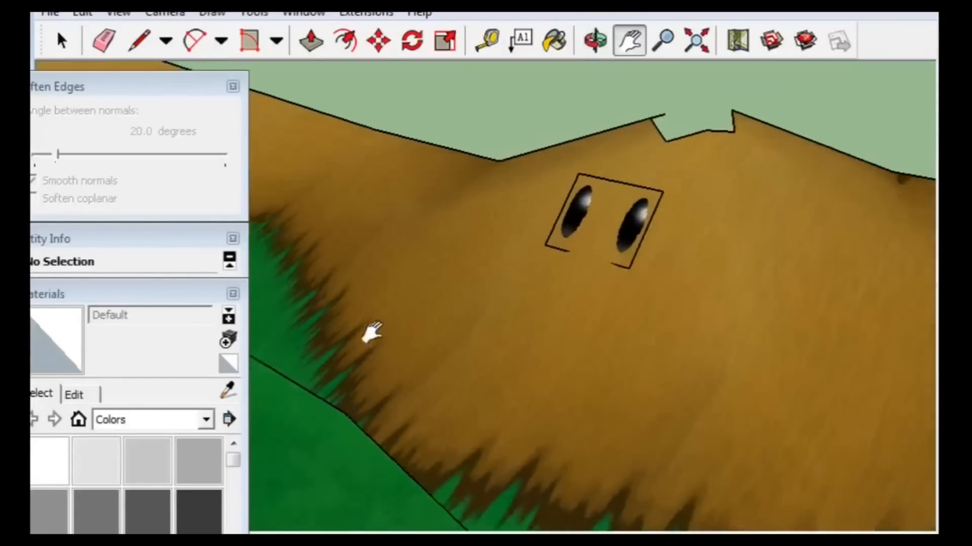
{"action": "left_click_drag", "start_coordinate": [371, 336], "coordinate": [777, 262]}
{"action": "scroll", "coordinate": [389, 252], "scroll_direction": "down", "scroll_amount": 4}
{"action": "middle_click_drag", "start_coordinate": [389, 251], "coordinate": [721, 266]}
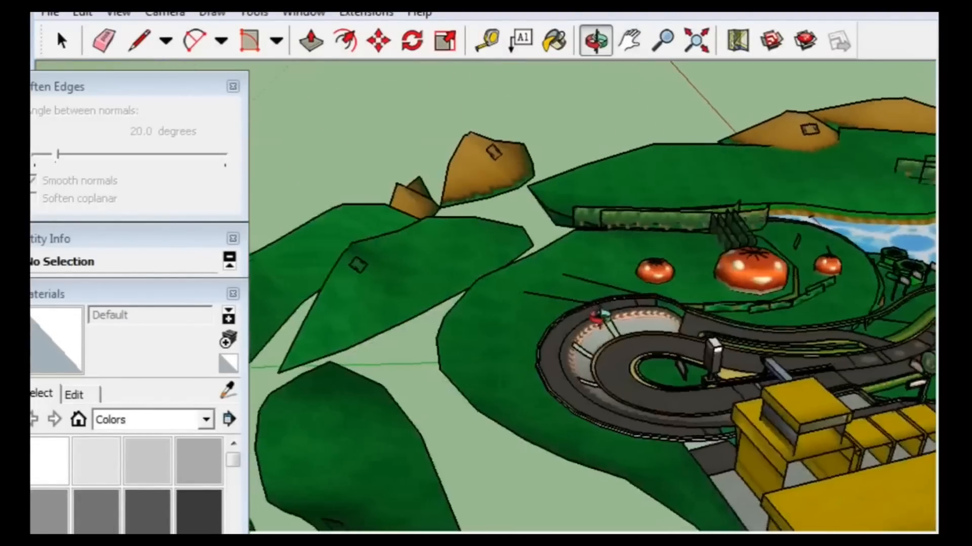
- Examine the gap in the banked curve's MarioKart wall and check the issues listed in the Notepad notes
{"action": "middle_click_drag", "start_coordinate": [598, 316], "coordinate": [808, 160]}
{"action": "middle_click_drag", "start_coordinate": [639, 279], "coordinate": [708, 76], "text": "shift"}
{"action": "middle_click_drag", "start_coordinate": [699, 148], "coordinate": [694, 465]}
{"action": "middle_click_drag", "start_coordinate": [701, 387], "coordinate": [709, 309]}
{"action": "middle_click_drag", "start_coordinate": [708, 308], "coordinate": [490, 311], "text": "shift"}
{"action": "scroll", "coordinate": [490, 311], "scroll_direction": "up", "scroll_amount": 8}
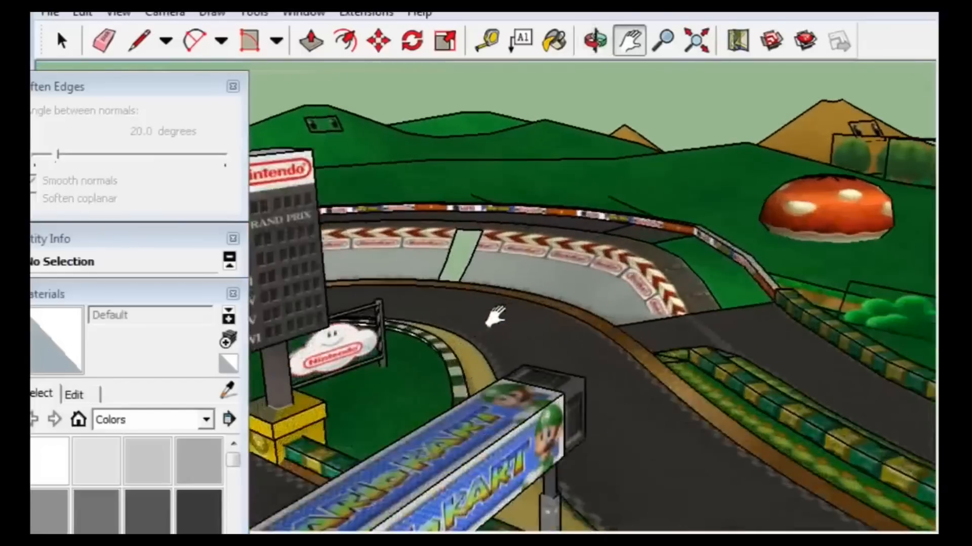
{"action": "key", "text": "alt+Tab"}
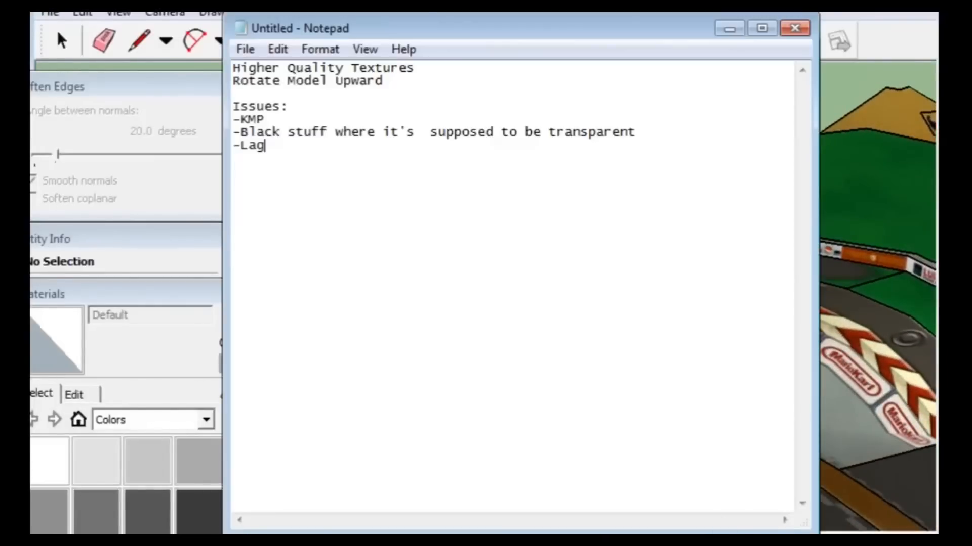
{"action": "key", "text": "alt+Tab"}
{"action": "scroll", "coordinate": [542, 243], "scroll_direction": "up", "scroll_amount": 3}
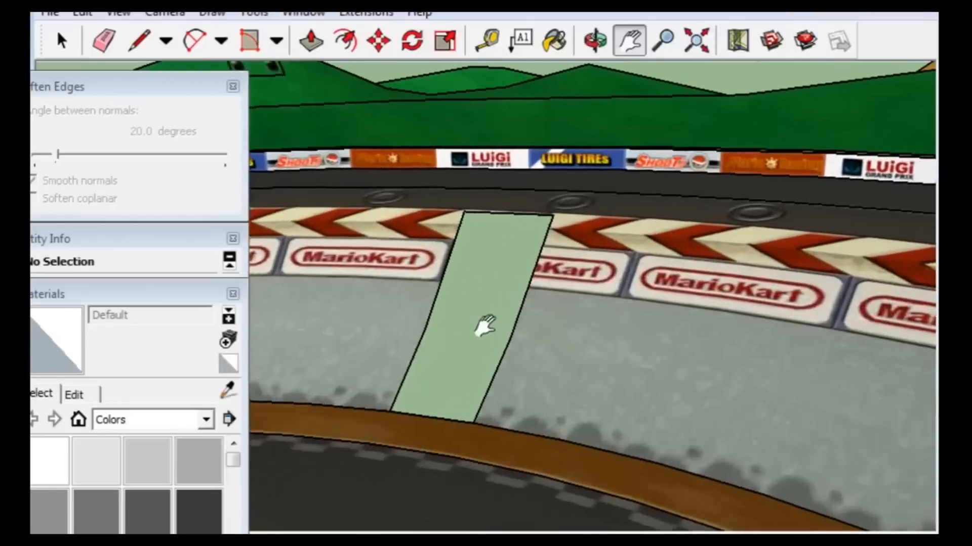
{"action": "scroll", "coordinate": [472, 311], "scroll_direction": "up", "scroll_amount": 3}
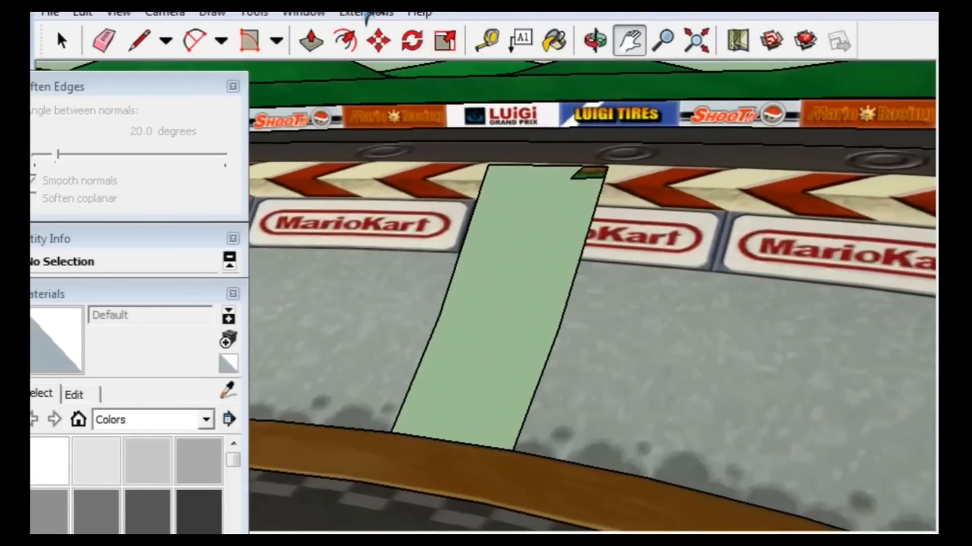
- Try to cover the gap in the banked curve's wall with a Rotated Rectangle spanning its corners
{"action": "left_click", "coordinate": [278, 43]}
{"action": "left_click", "coordinate": [302, 96]}
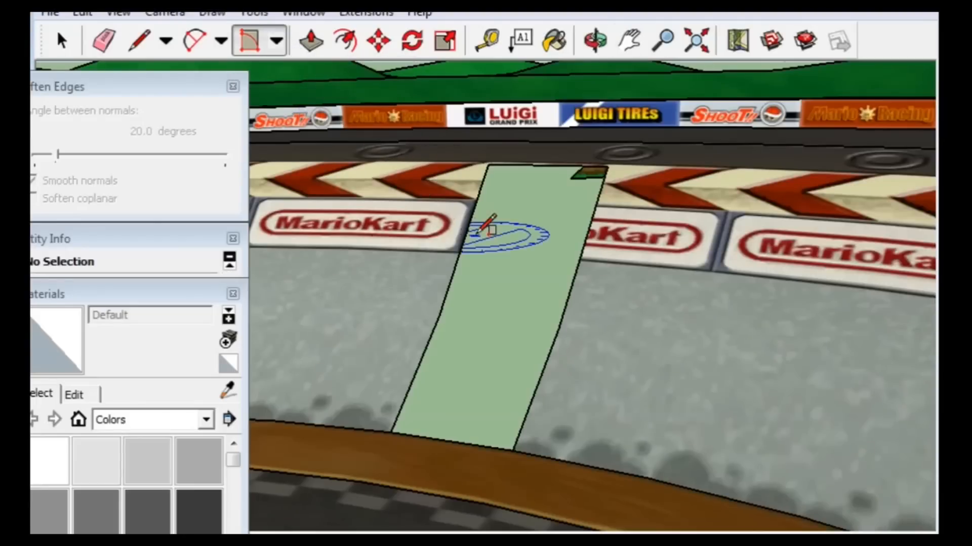
{"action": "scroll", "coordinate": [488, 223], "scroll_direction": "up", "scroll_amount": 3}
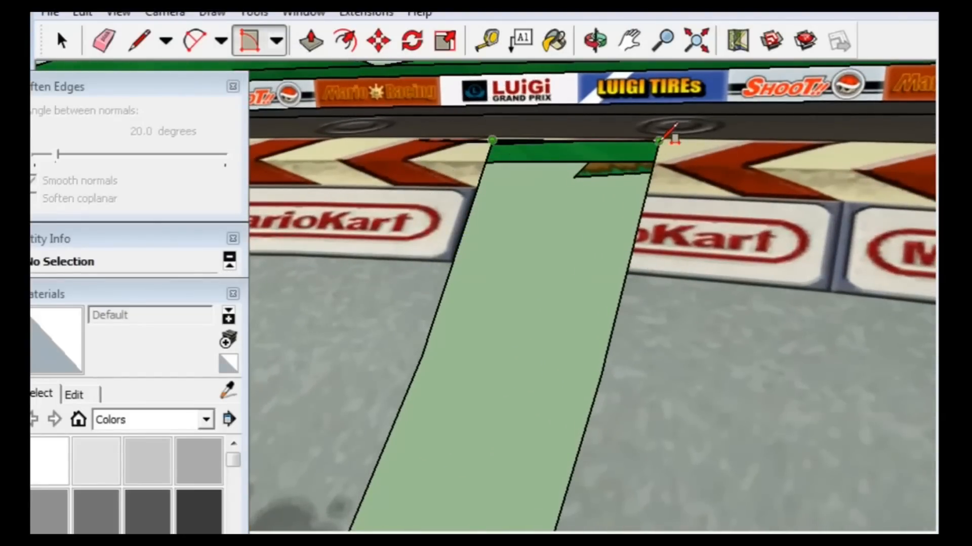
{"action": "mouse_move", "coordinate": [512, 436]}
{"action": "middle_mouse_down"}
{"action": "mouse_move", "coordinate": [553, 405]}
{"action": "mouse_move", "coordinate": [540, 455]}
{"action": "mouse_move", "coordinate": [538, 439]}
{"action": "mouse_move", "coordinate": [521, 431]}
{"action": "mouse_move", "coordinate": [554, 430]}
{"action": "mouse_move", "coordinate": [522, 438]}
{"action": "mouse_move", "coordinate": [531, 419]}
{"action": "mouse_move", "coordinate": [451, 443]}
{"action": "mouse_move", "coordinate": [499, 430]}
{"action": "mouse_move", "coordinate": [623, 445]}
{"action": "mouse_move", "coordinate": [179, 412]}
{"action": "mouse_move", "coordinate": [246, 420]}
{"action": "middle_mouse_up"}
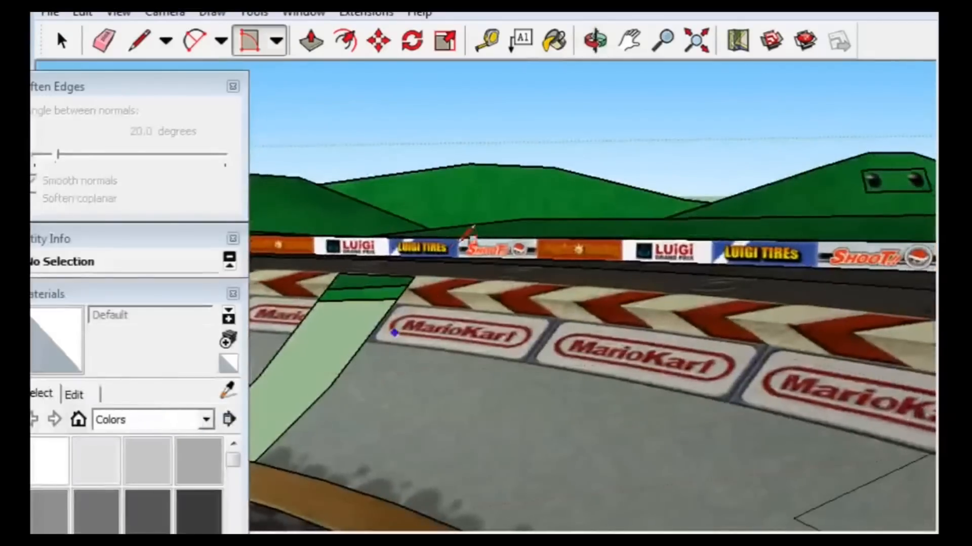
{"action": "left_click", "coordinate": [567, 153]}
{"action": "middle_click_drag", "start_coordinate": [577, 324], "coordinate": [815, 357]}
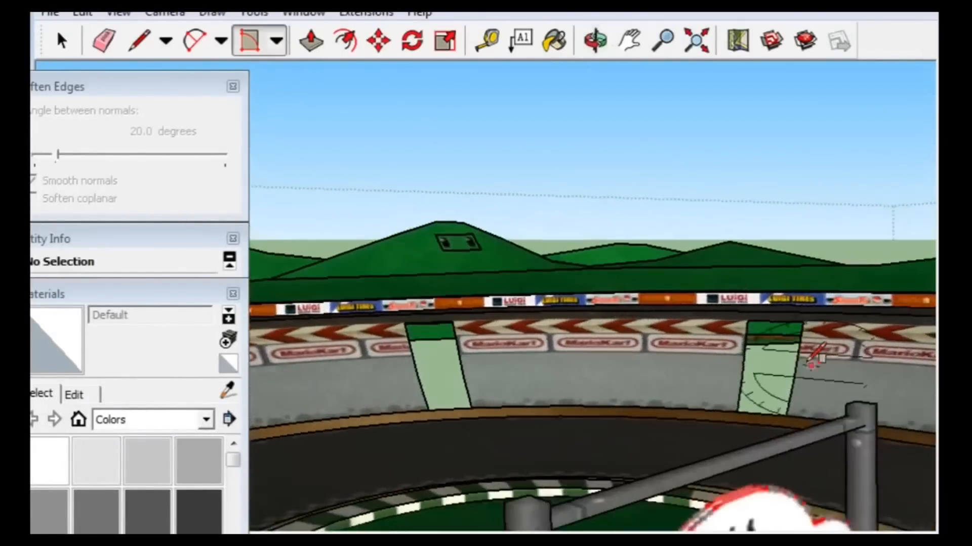
{"action": "scroll", "coordinate": [814, 357], "scroll_direction": "up", "scroll_amount": 5}
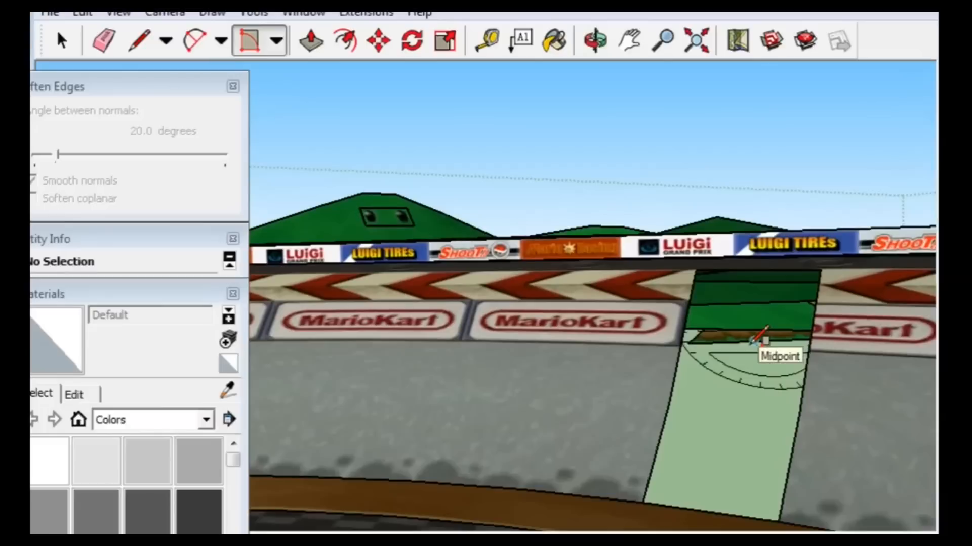
{"action": "middle_click_drag", "start_coordinate": [759, 336], "coordinate": [721, 301]}
{"action": "mouse_move", "coordinate": [618, 197]}
{"action": "middle_mouse_down"}
{"action": "mouse_move", "coordinate": [633, 403]}
{"action": "mouse_move", "coordinate": [678, 161]}
{"action": "mouse_move", "coordinate": [727, 127]}
{"action": "mouse_move", "coordinate": [636, 177]}
{"action": "mouse_move", "coordinate": [624, 200]}
{"action": "middle_mouse_up"}
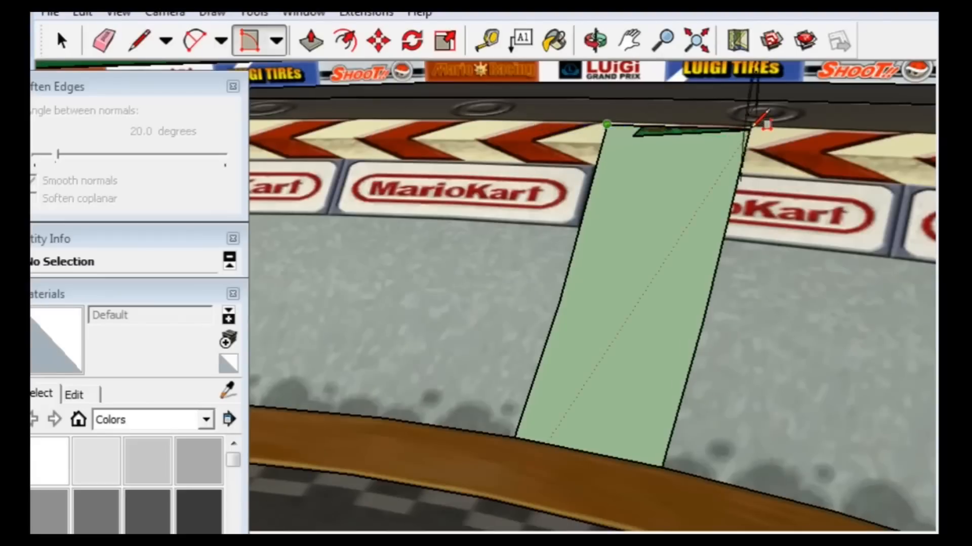
{"action": "left_click", "coordinate": [661, 466]}
{"action": "middle_click_drag", "start_coordinate": [664, 456], "coordinate": [581, 397]}
{"action": "scroll", "coordinate": [480, 330], "scroll_direction": "down", "scroll_amount": 2}
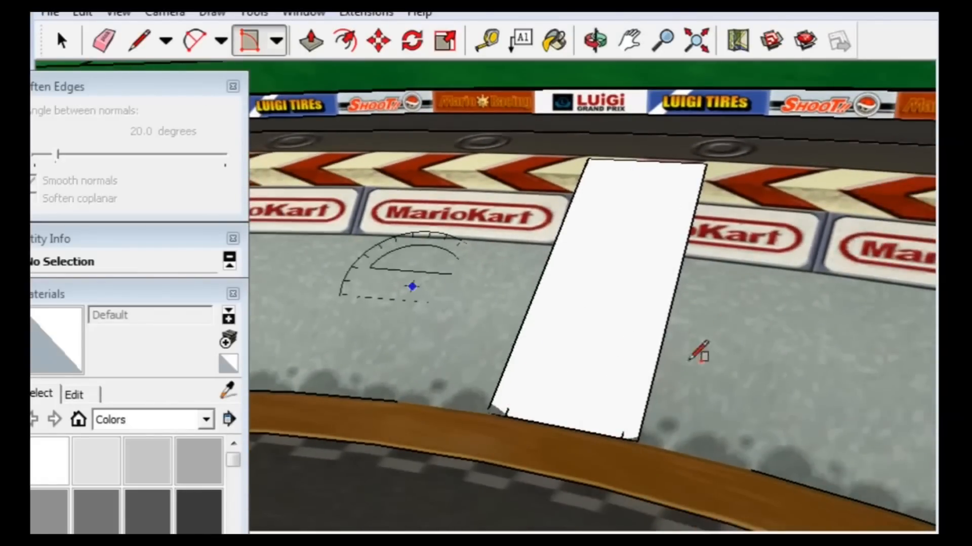
- Draw a Rotated Rectangle across the banked wall's gap, from its two upper corners down to the lower corner at the brown curb
{"action": "middle_click_drag", "start_coordinate": [706, 304], "coordinate": [520, 412]}
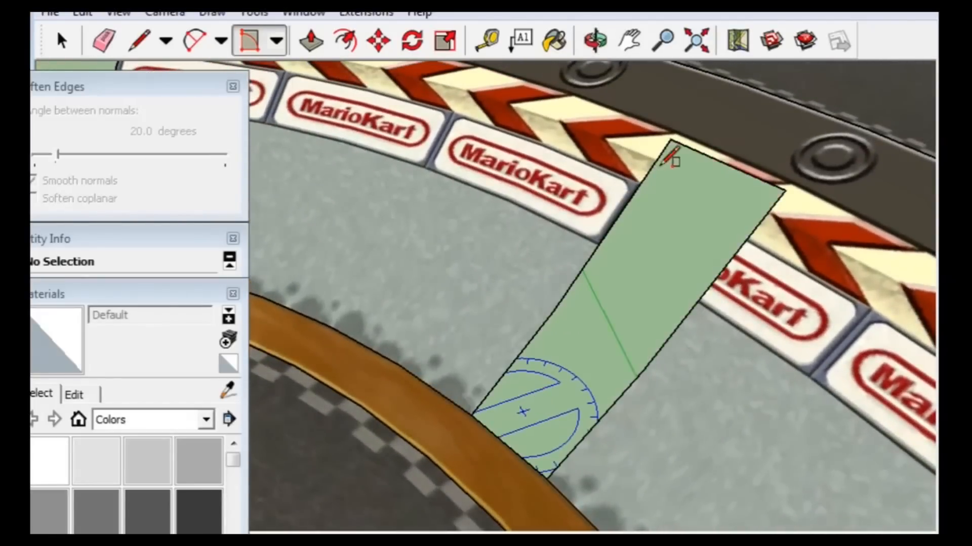
{"action": "left_click", "coordinate": [670, 139]}
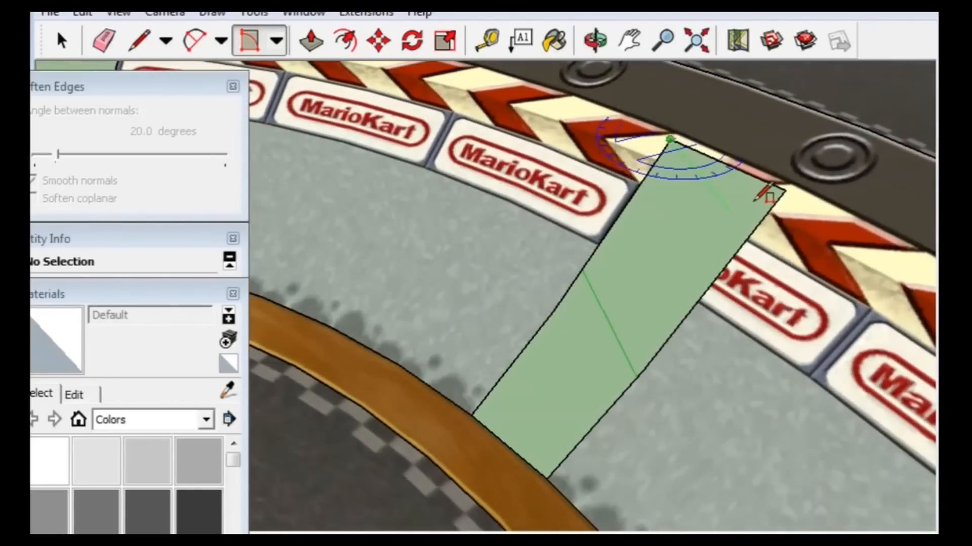
{"action": "left_click", "coordinate": [789, 188]}
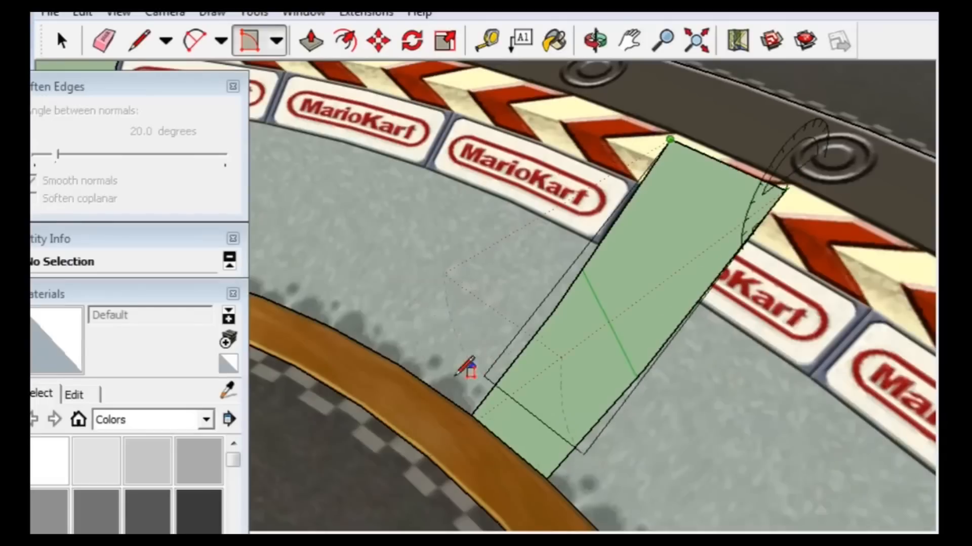
{"action": "left_click", "coordinate": [478, 410]}
{"action": "middle_click_drag", "start_coordinate": [510, 373], "coordinate": [653, 349]}
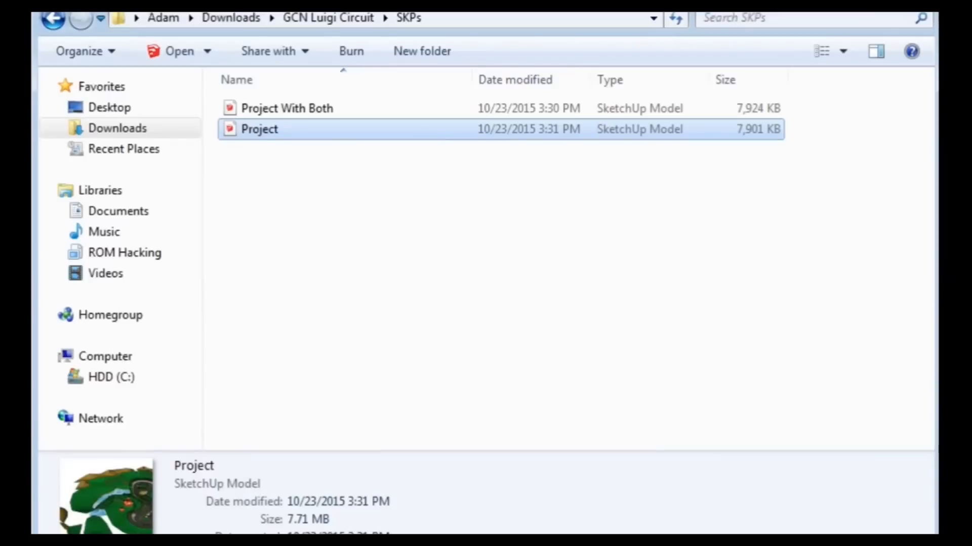
- In Windows Explorer, open the CrystalDungeon 0.0.1 Project folder in the ROM Hacking library and preview its material textures
{"action": "left_click", "coordinate": [171, 255]}
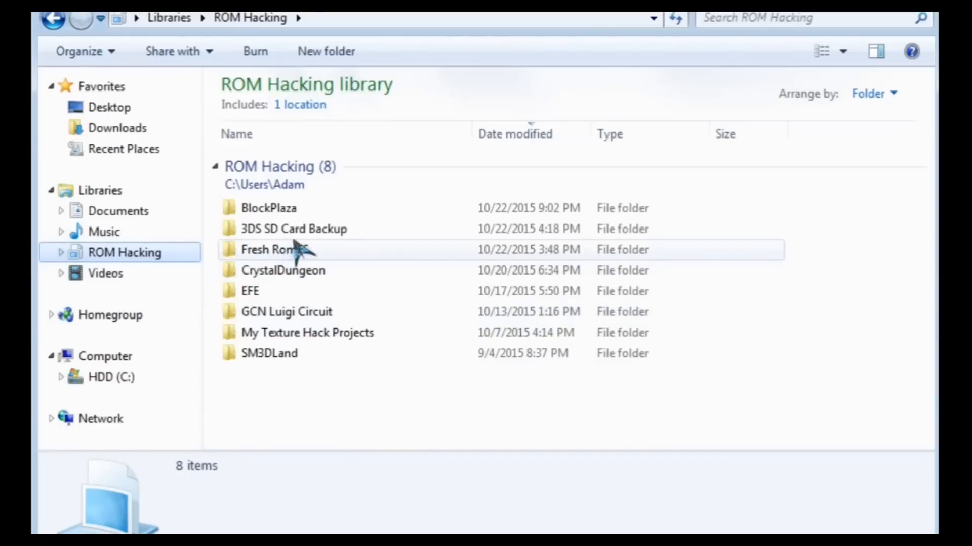
{"action": "double_click", "coordinate": [326, 272]}
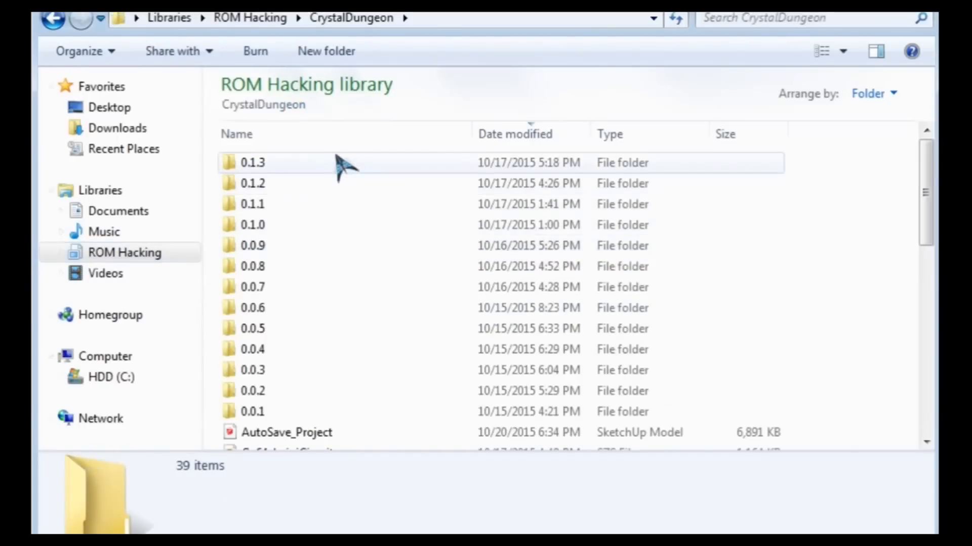
{"action": "double_click", "coordinate": [246, 414]}
{"action": "double_click", "coordinate": [309, 164]}
{"action": "left_click", "coordinate": [311, 169]}
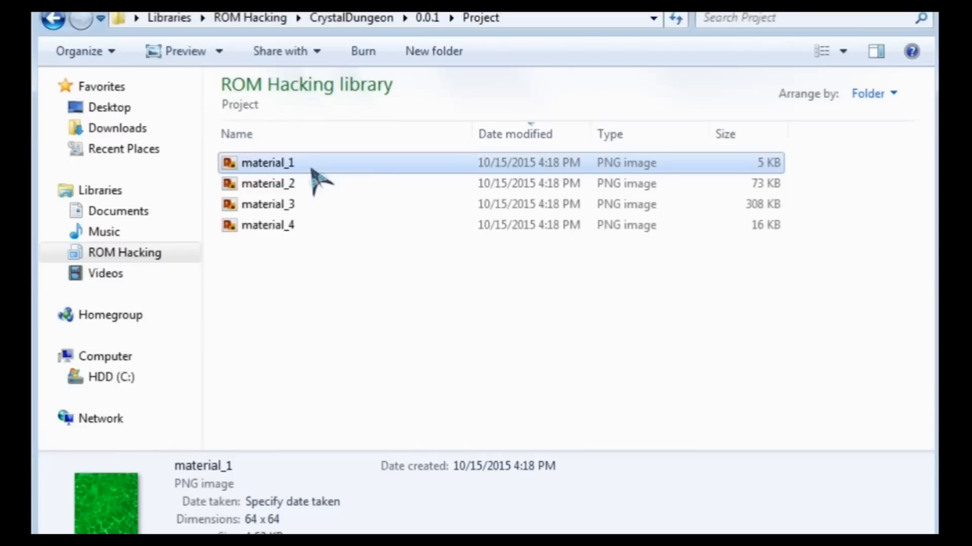
{"action": "key", "text": "Down"}
{"action": "key", "text": "Down"}
{"action": "key", "text": "Down"}
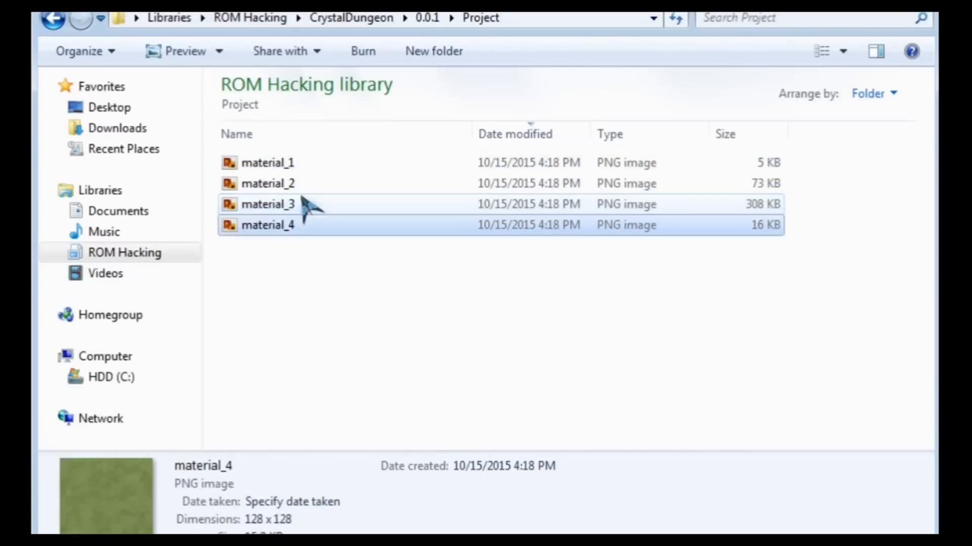
- Go back to CrystalDungeon, open the 0.0.2 Project folder and preview its material textures
{"action": "left_click", "coordinate": [431, 19]}
{"action": "left_click", "coordinate": [372, 19]}
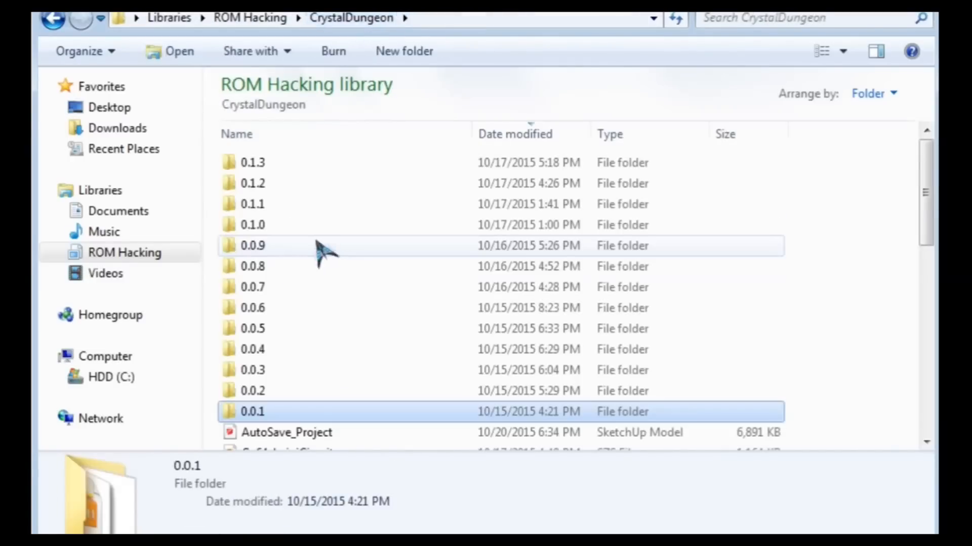
{"action": "double_click", "coordinate": [260, 393]}
{"action": "double_click", "coordinate": [304, 169]}
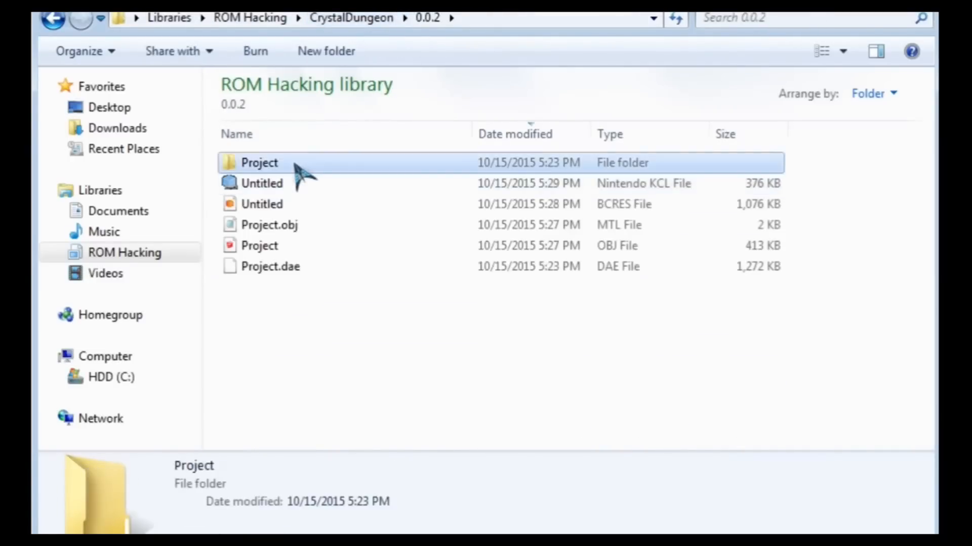
{"action": "key", "text": "Down"}
{"action": "key", "text": "Down"}
{"action": "key", "text": "Down"}
{"action": "key", "text": "Down"}
{"action": "key", "text": "Down"}
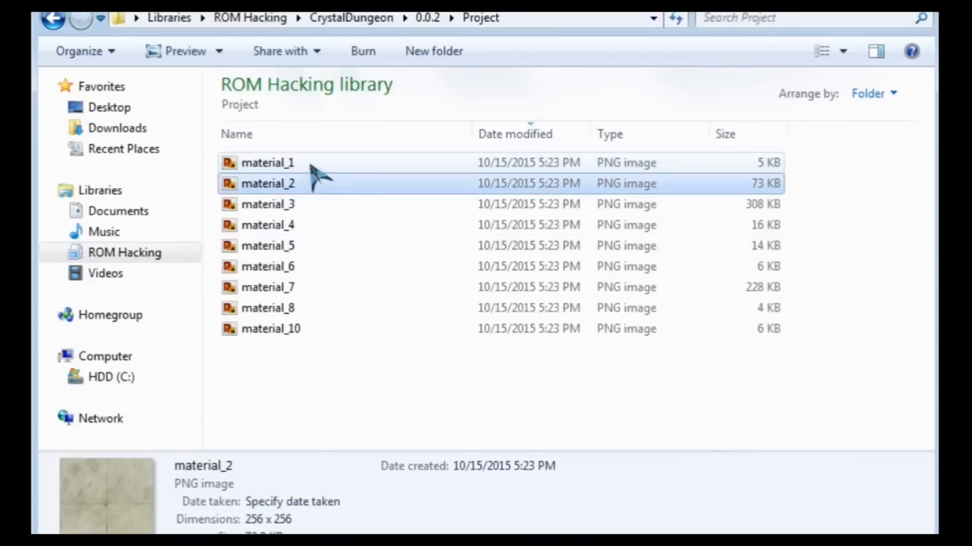
{"action": "key", "text": "Down"}
{"action": "key", "text": "Down"}
{"action": "key", "text": "Down"}
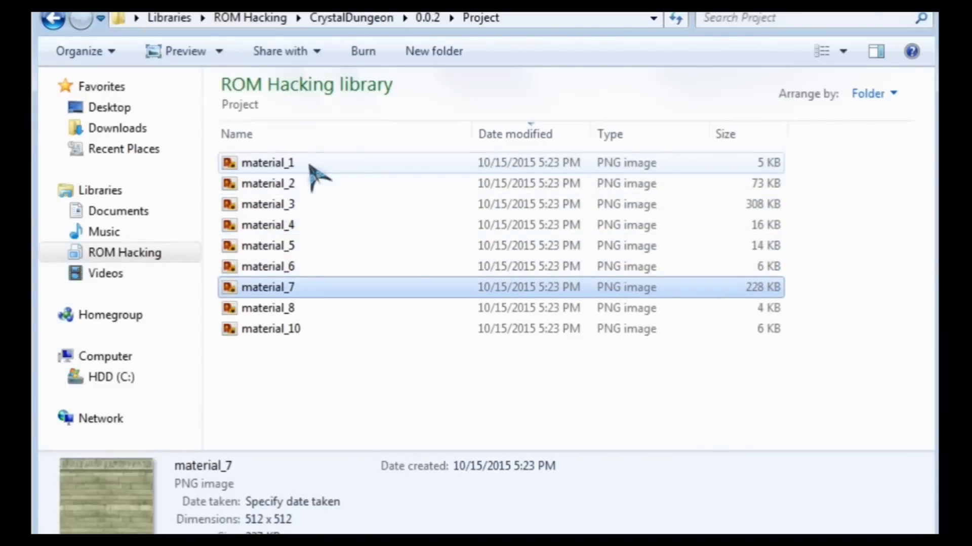
{"action": "right_click", "coordinate": [309, 314]}
{"action": "left_click", "coordinate": [258, 399]}
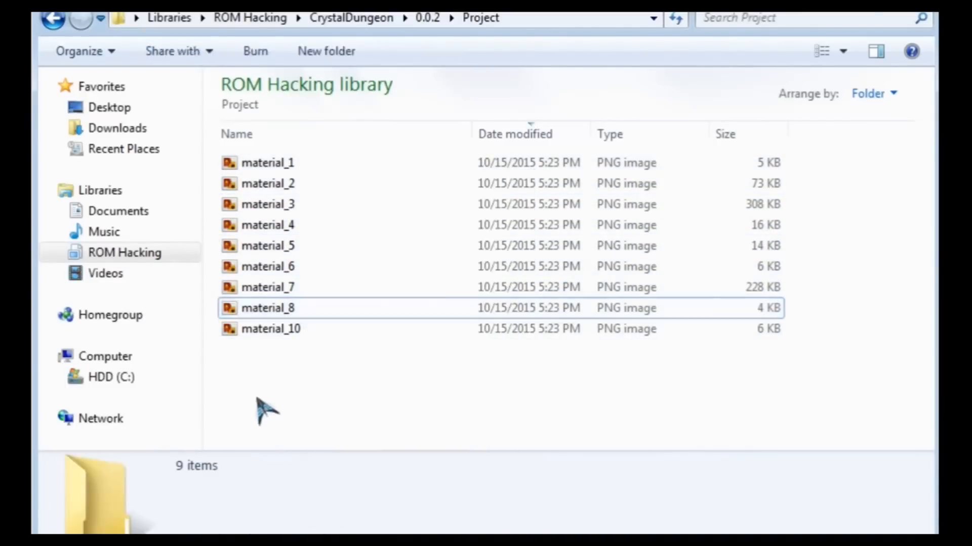
{"action": "left_click", "coordinate": [301, 309]}
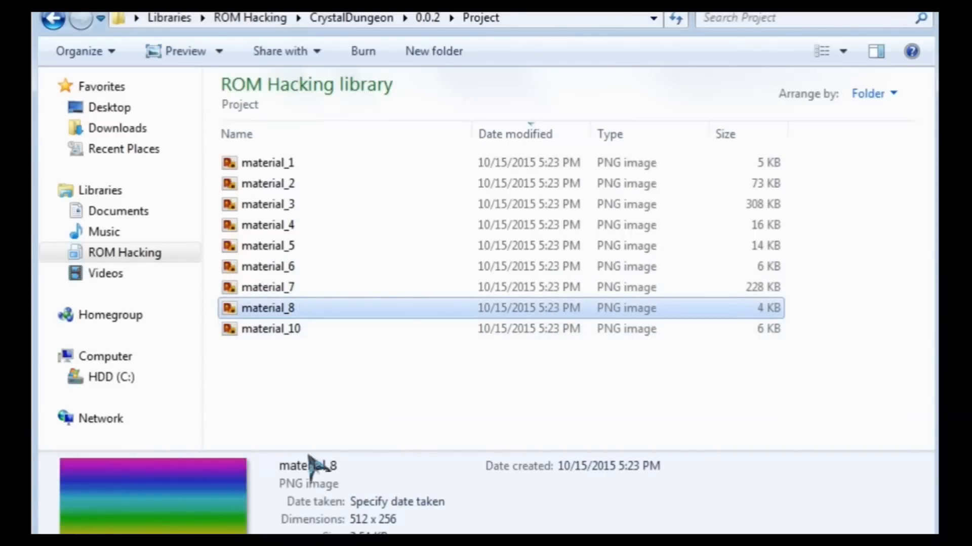
{"action": "right_click", "coordinate": [308, 312]}
{"action": "left_click", "coordinate": [365, 506]}
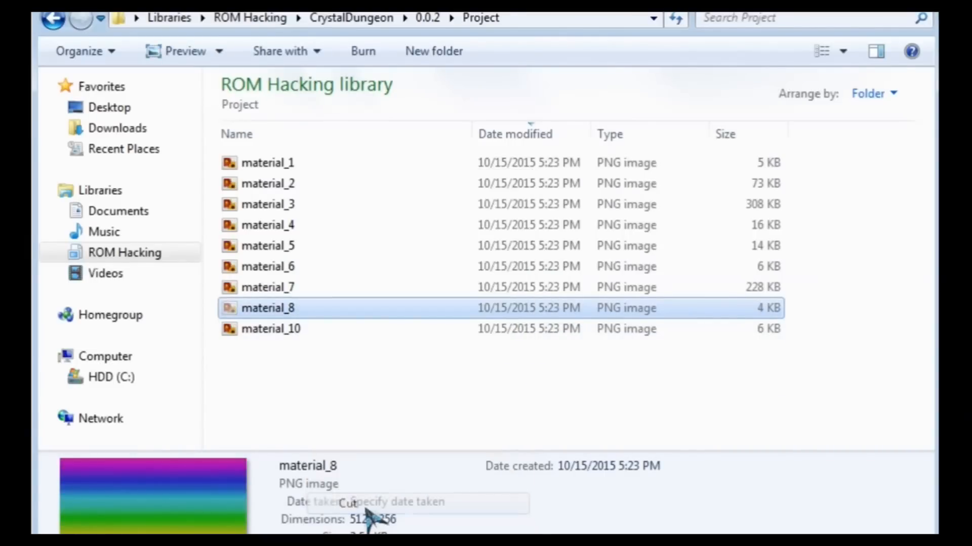
{"action": "left_click", "coordinate": [333, 403]}
{"action": "key", "text": "ctrl+v"}
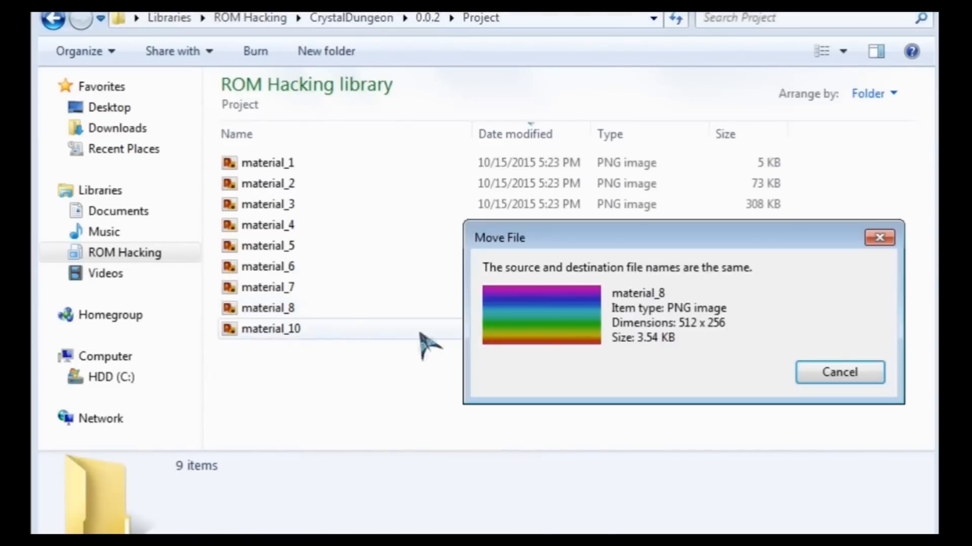
{"action": "left_click", "coordinate": [809, 374]}
- Copy the rainbow texture material_8 from the CrystalDungeon 0.0.2 Project folder
{"action": "left_click", "coordinate": [253, 310]}
{"action": "right_click", "coordinate": [249, 310]}
{"action": "left_click", "coordinate": [304, 526]}
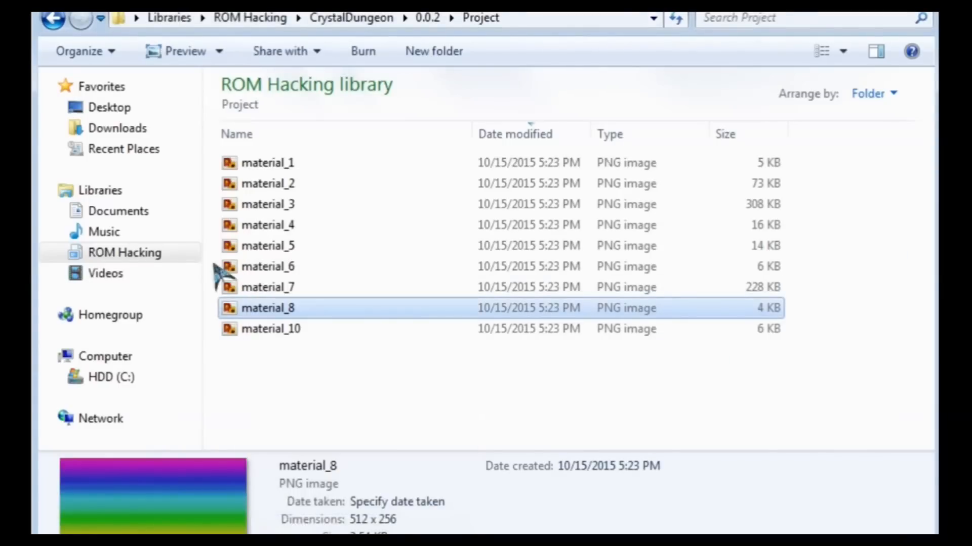
- Create a folder named Textures inside the GCN Luigi Circuit folder in Downloads and open it
{"action": "left_click", "coordinate": [180, 129]}
{"action": "double_click", "coordinate": [273, 155]}
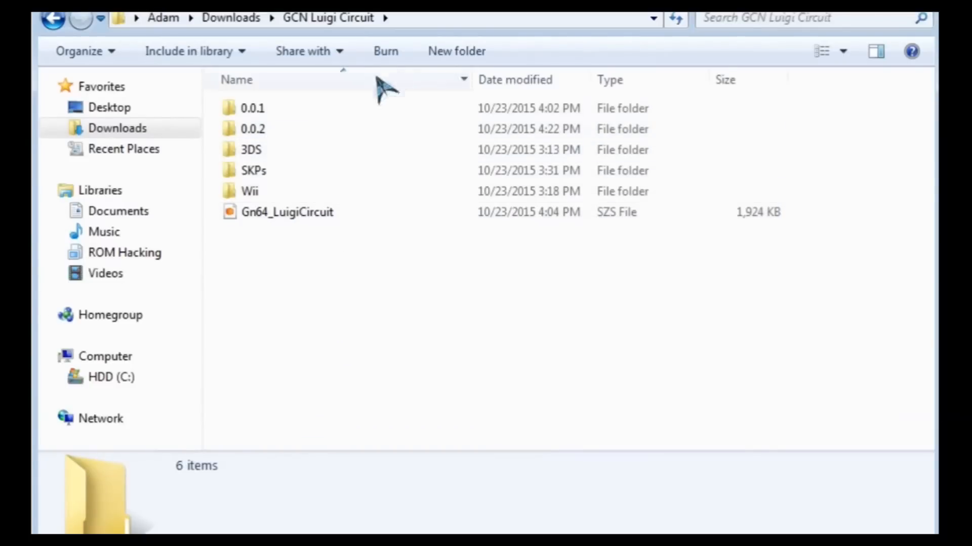
{"action": "left_click", "coordinate": [436, 52]}
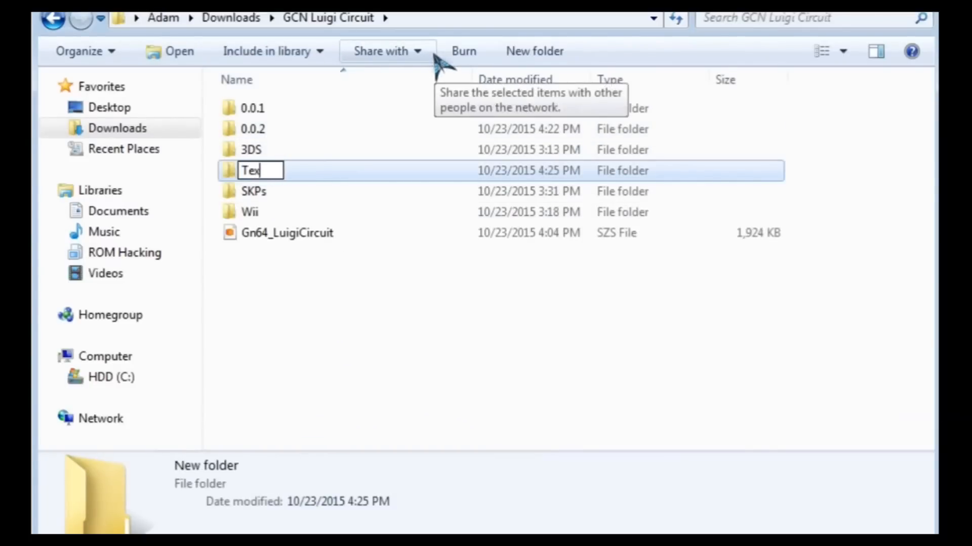
{"action": "key", "text": "Return"}
{"action": "key", "text": "Return"}
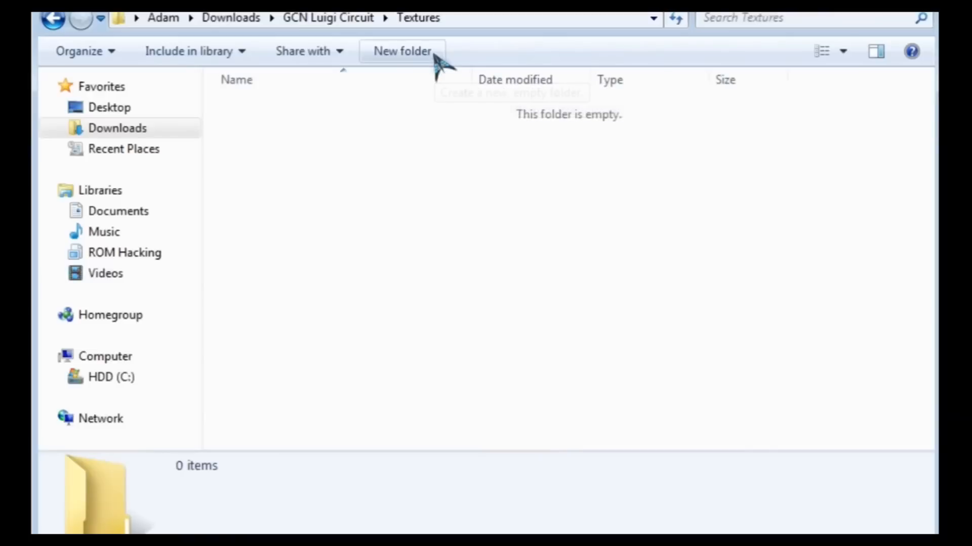
- Paste the material_8 image into the GCN Luigi Circuit Textures folder and switch to the SketchUp model
{"action": "key", "text": "ctrl+v"}
{"action": "left_click", "coordinate": [324, 155]}
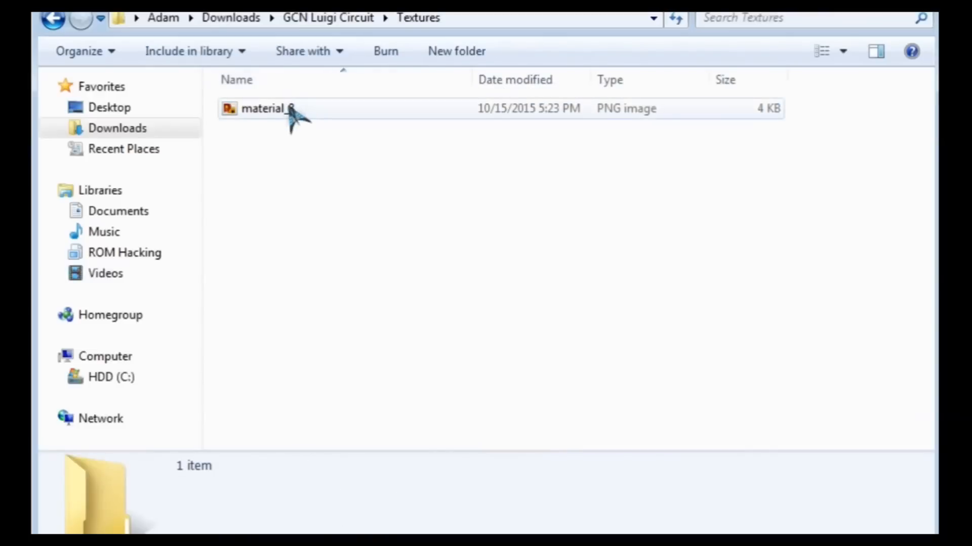
{"action": "key", "text": "alt+Tab"}
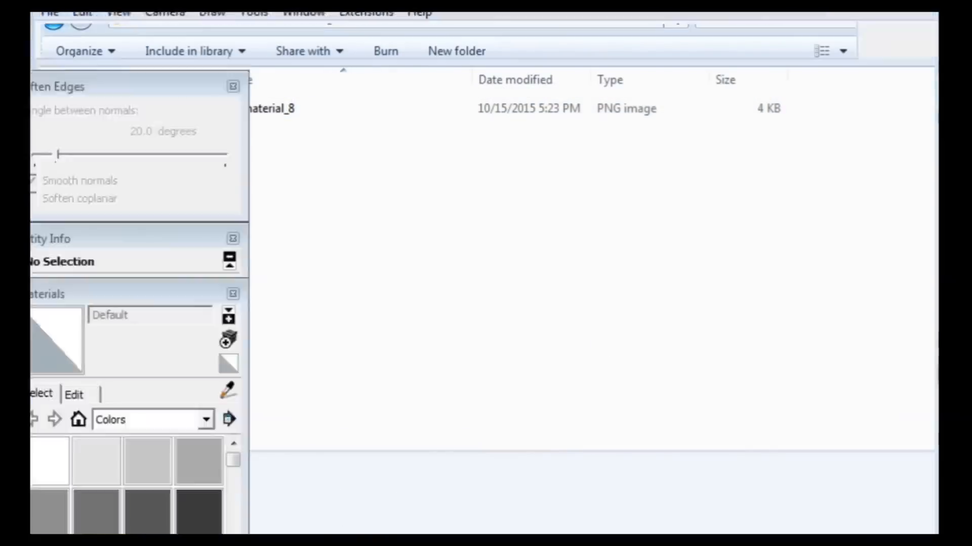
- Start a new material and load material_8.png from the Downloads > GCN Luigi Circuit > Textures folder as its texture image
{"action": "left_click", "coordinate": [224, 343]}
{"action": "left_click_drag", "start_coordinate": [180, 228], "coordinate": [169, 123]}
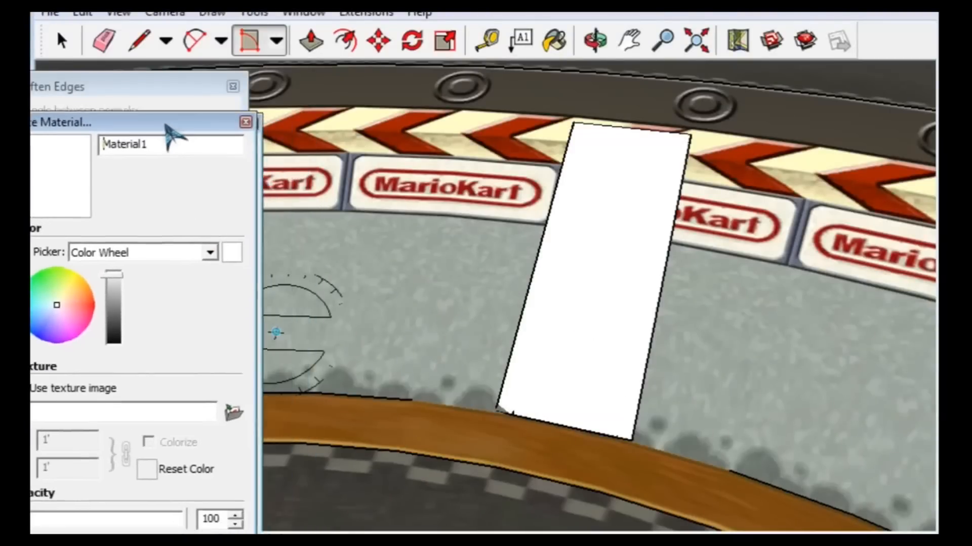
{"action": "left_click", "coordinate": [227, 409]}
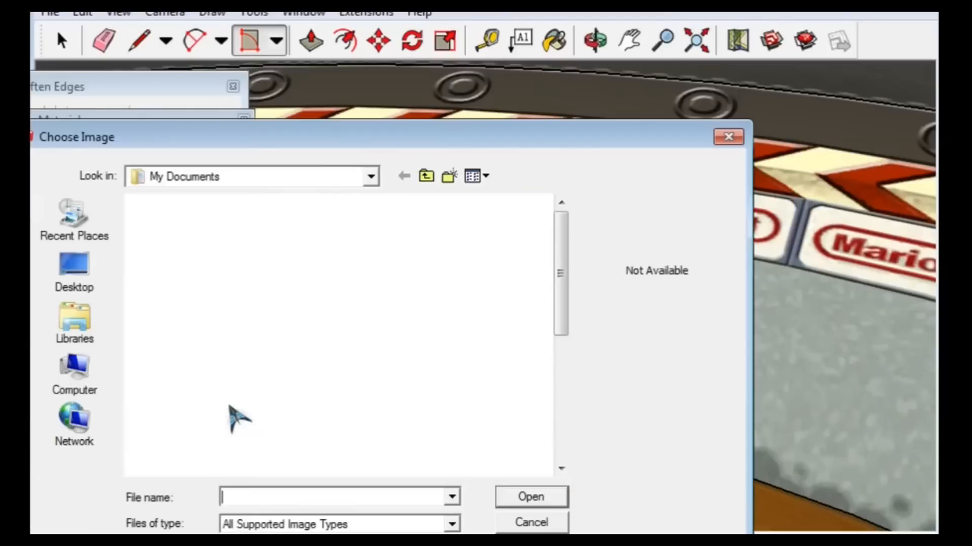
{"action": "left_click", "coordinate": [275, 180]}
{"action": "left_click", "coordinate": [172, 262]}
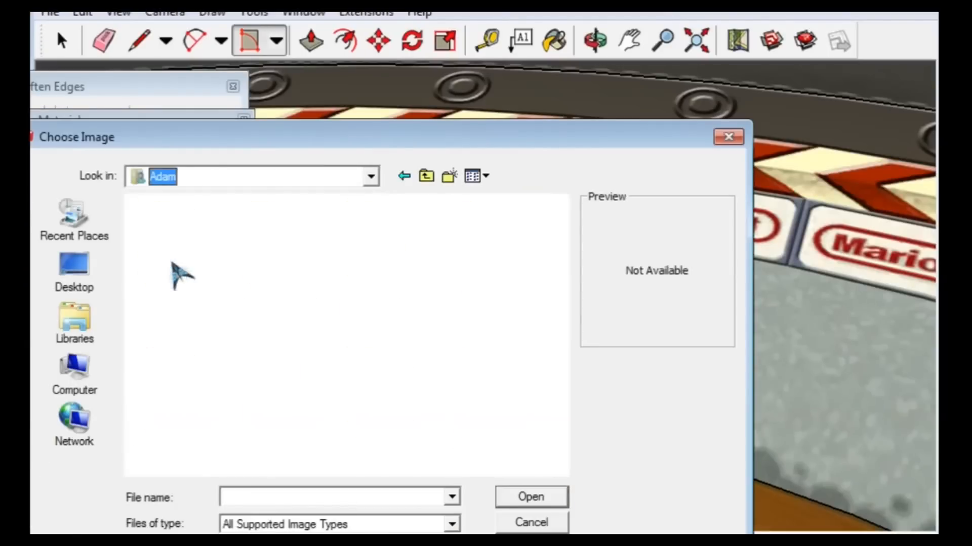
{"action": "double_click", "coordinate": [291, 349]}
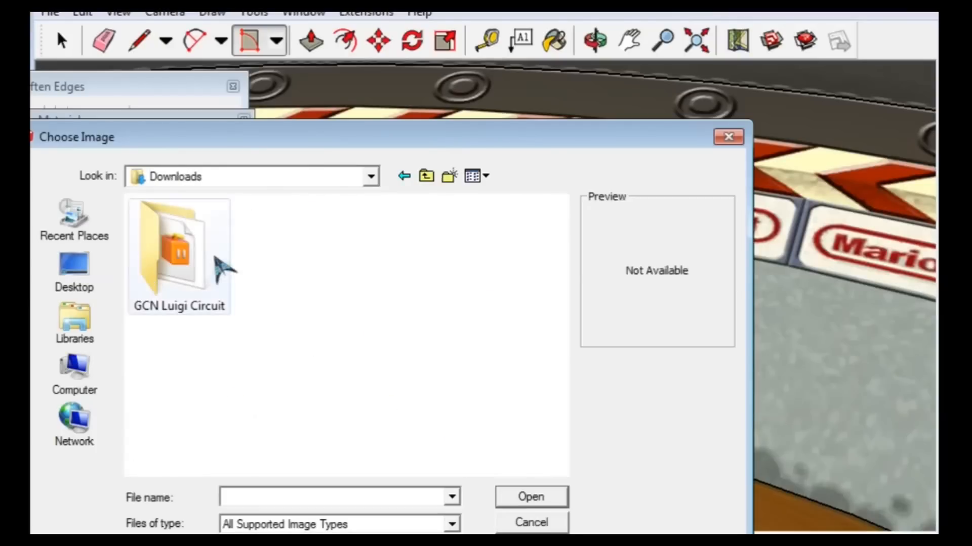
{"action": "double_click", "coordinate": [217, 263]}
{"action": "double_click", "coordinate": [183, 304]}
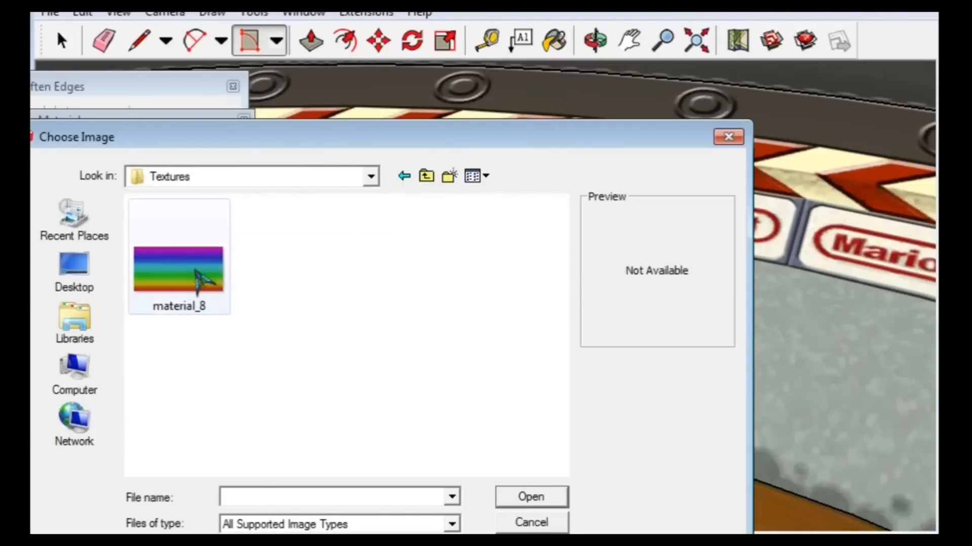
{"action": "double_click", "coordinate": [195, 278]}
- Set the new material's texture width to 100' and create the material
{"action": "left_click_drag", "start_coordinate": [163, 126], "coordinate": [202, 101]}
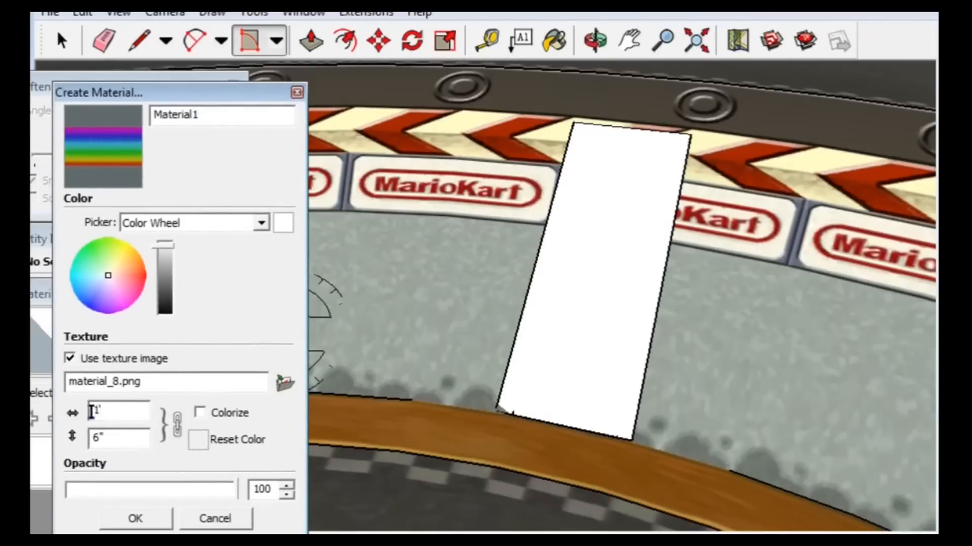
{"action": "type", "text": "00"}
{"action": "left_click", "coordinate": [149, 521]}
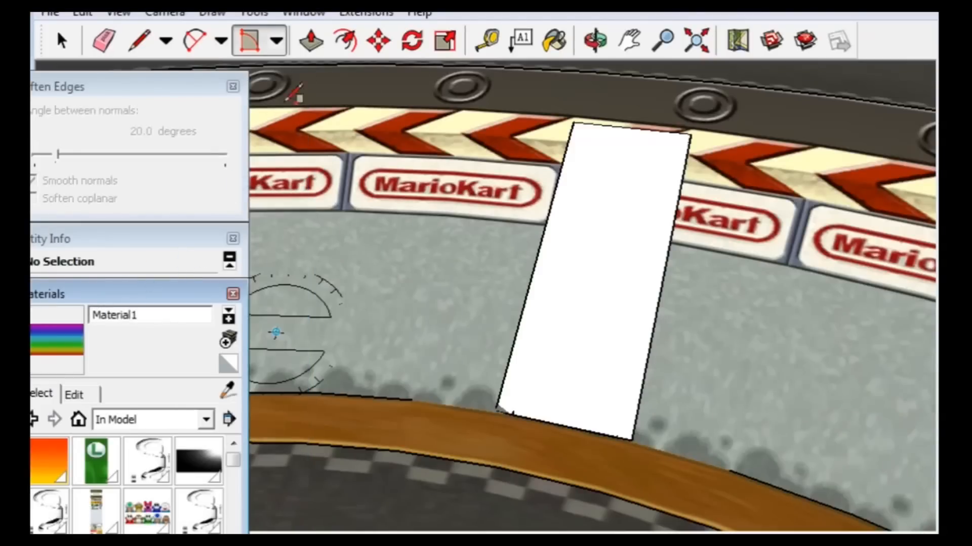
- Paint the white rectangular face with the new horizontally striped rainbow material and inspect its stripes up close
{"action": "left_click", "coordinate": [554, 41]}
{"action": "left_click", "coordinate": [592, 269]}
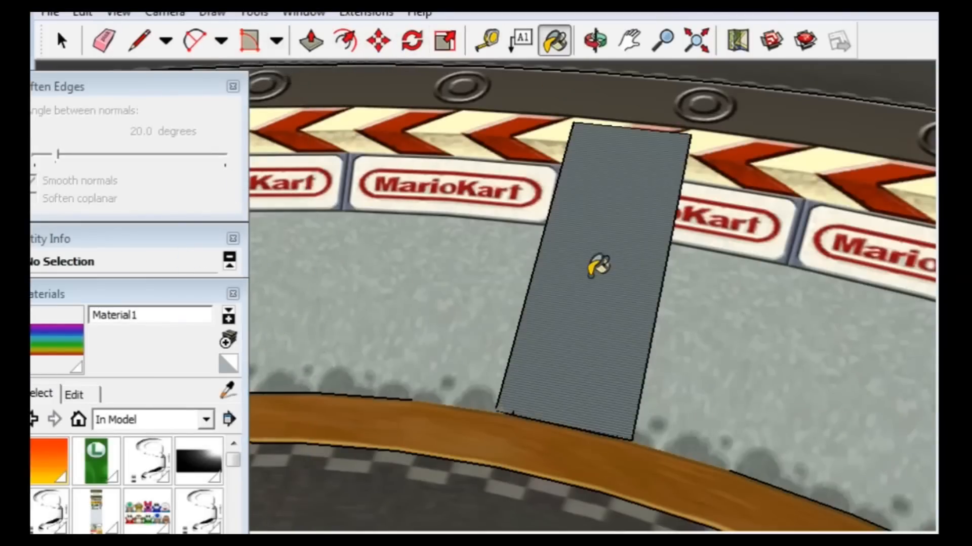
{"action": "scroll", "coordinate": [597, 283], "scroll_direction": "up", "scroll_amount": 5}
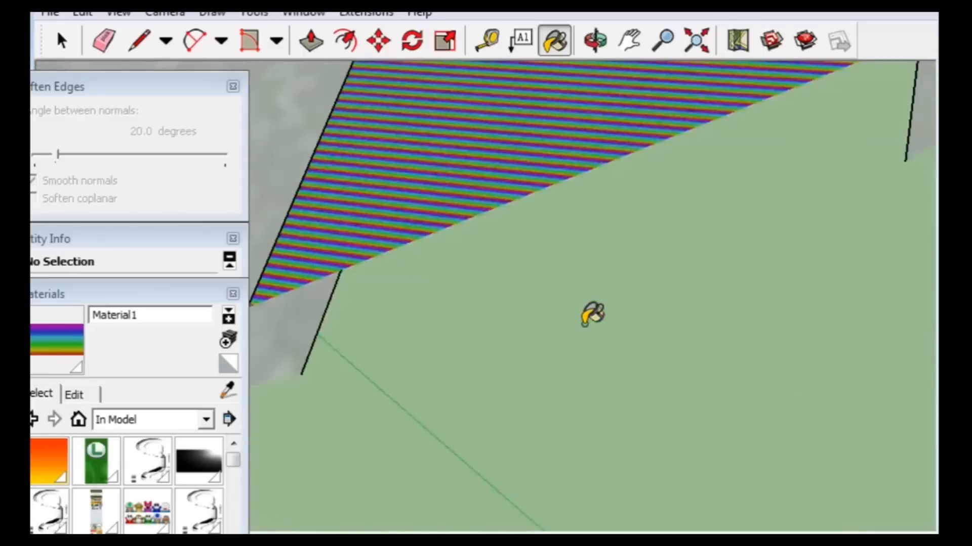
{"action": "scroll", "coordinate": [494, 174], "scroll_direction": "down", "scroll_amount": 6}
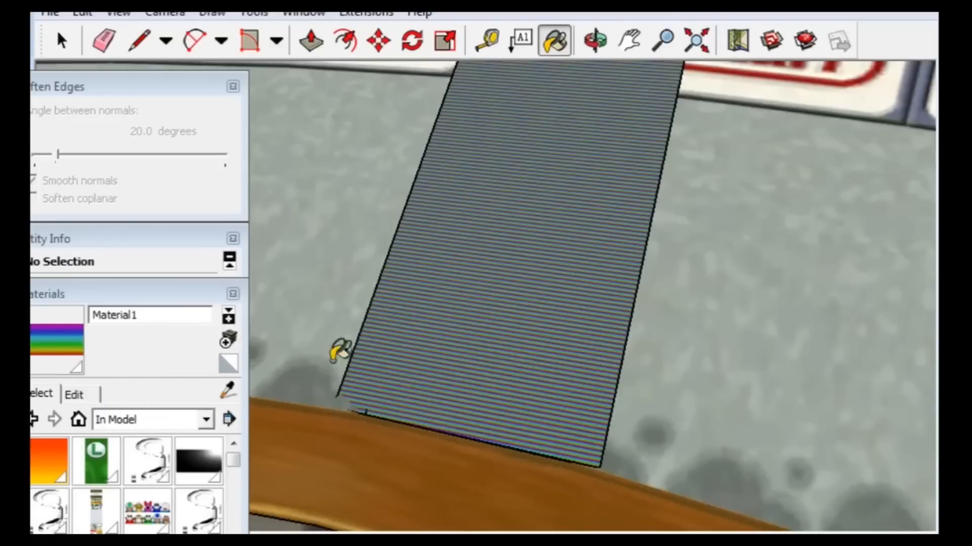
{"action": "scroll", "coordinate": [495, 287], "scroll_direction": "down", "scroll_amount": 1}
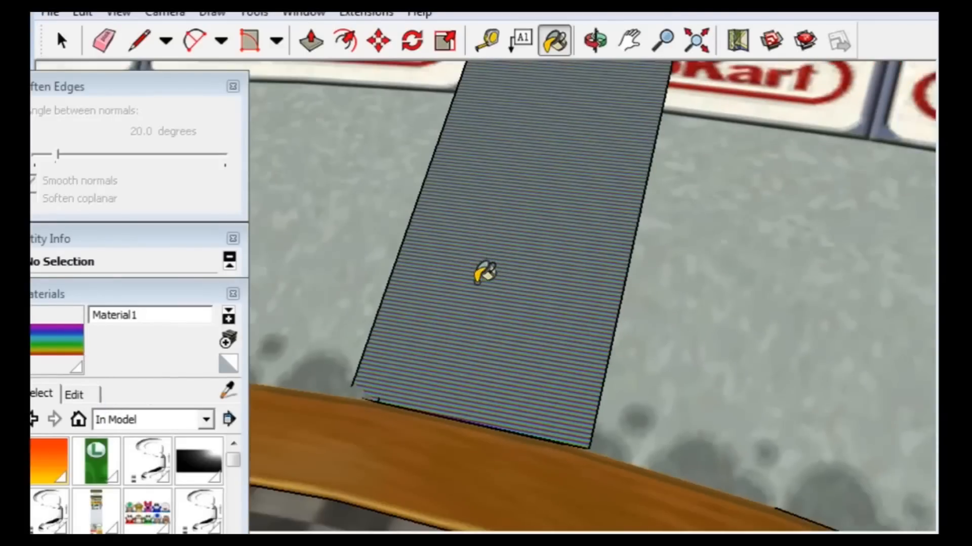
{"action": "scroll", "coordinate": [475, 285], "scroll_direction": "up", "scroll_amount": 8}
{"action": "scroll", "coordinate": [466, 302], "scroll_direction": "down", "scroll_amount": 1}
{"action": "scroll", "coordinate": [430, 163], "scroll_direction": "down", "scroll_amount": 3}
{"action": "scroll", "coordinate": [407, 310], "scroll_direction": "down", "scroll_amount": 2}
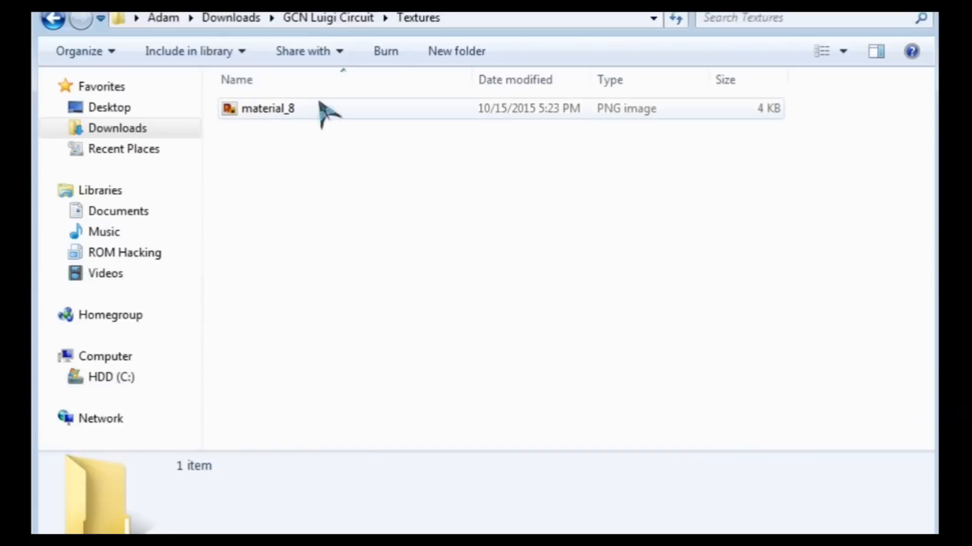
- Open the material_8 image from the Textures folder in Paint.NET, leaving its size as it is
{"action": "left_click", "coordinate": [321, 113]}
{"action": "right_click", "coordinate": [321, 109]}
{"action": "left_click", "coordinate": [363, 142]}
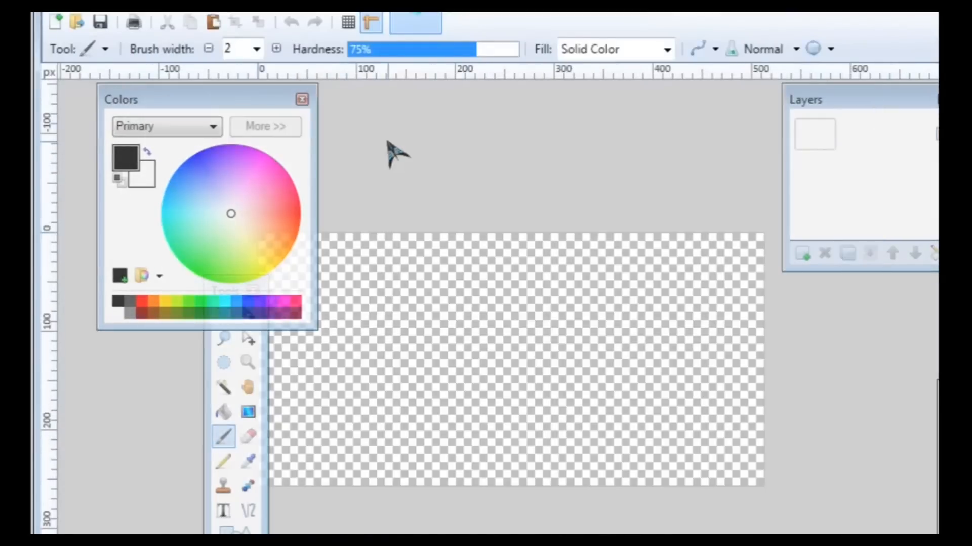
{"action": "key", "text": "ctrl+r"}
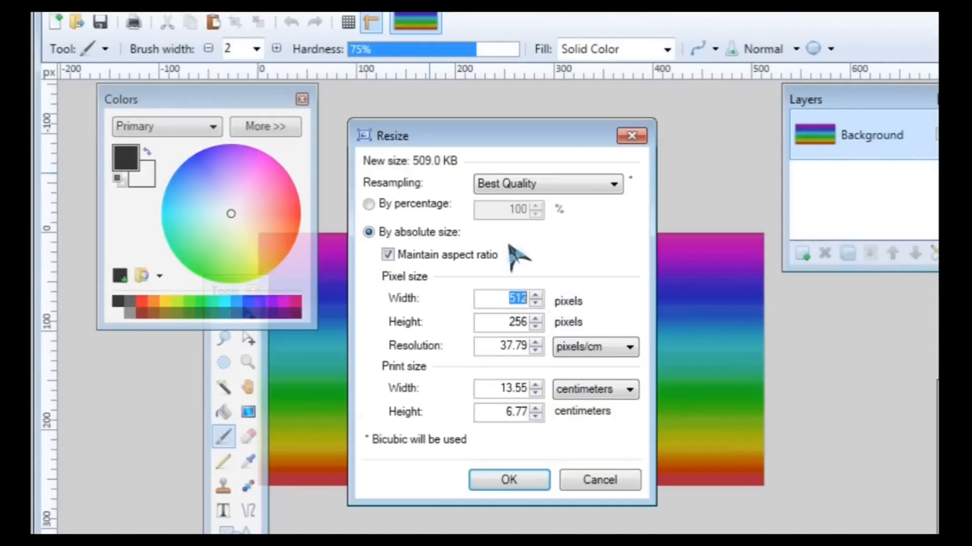
{"action": "left_click", "coordinate": [587, 479]}
- Rotate the rainbow image 90° clockwise
{"action": "left_click", "coordinate": [183, 14]}
{"action": "left_click", "coordinate": [187, 12]}
{"action": "left_click", "coordinate": [191, 14]}
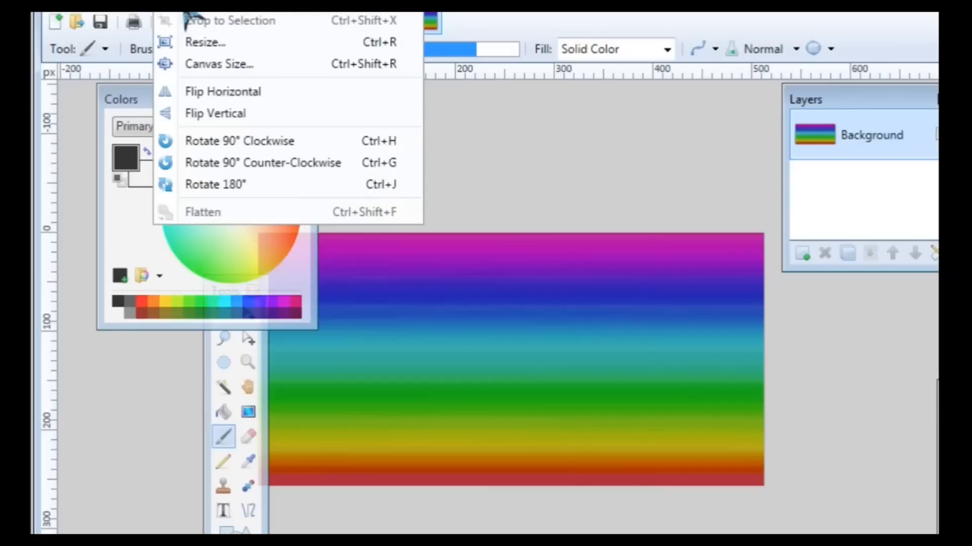
{"action": "left_click", "coordinate": [217, 147]}
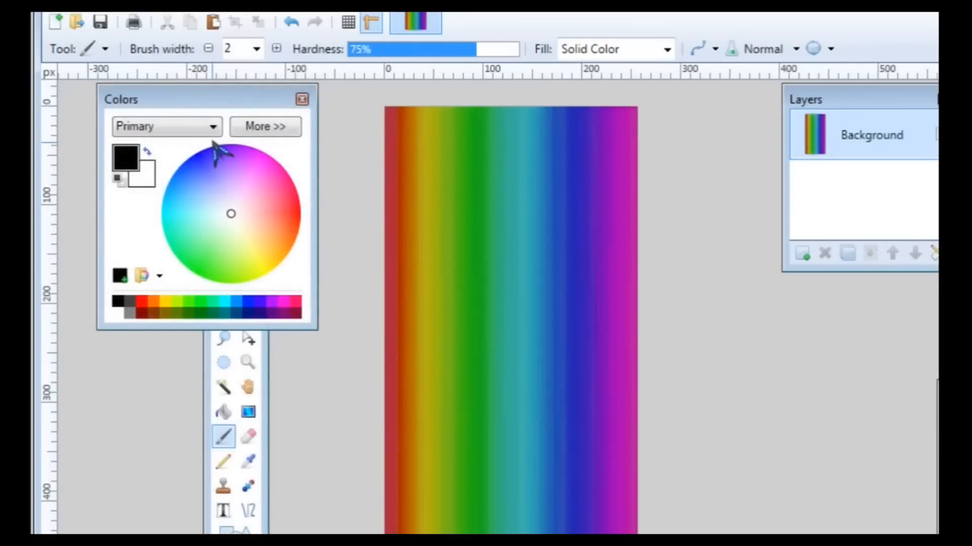
- Save the rotated material_8 image, close the image editor and switch back to the SketchUp model
{"action": "key", "text": "ctrl+s"}
{"action": "left_click", "coordinate": [587, 387]}
{"action": "key", "text": "alt+F4"}
{"action": "left_click", "coordinate": [322, 178]}
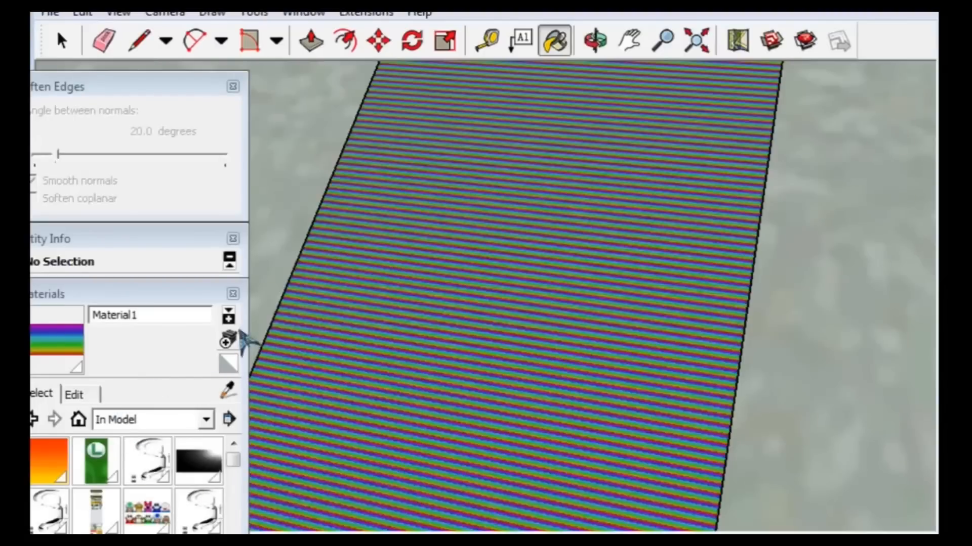
- Create a second material that uses the rotated material_8.png from the Textures folder as its texture image
{"action": "left_click", "coordinate": [229, 343]}
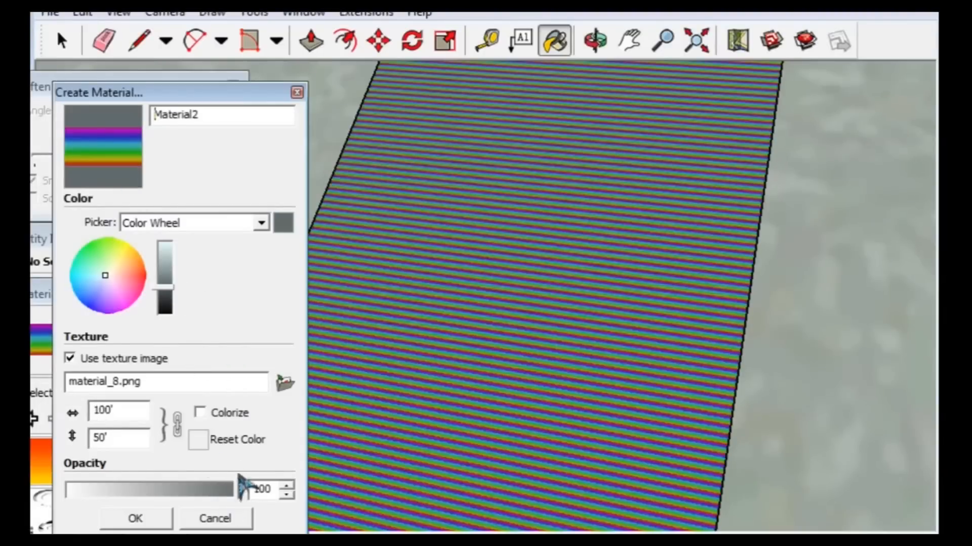
{"action": "left_click", "coordinate": [285, 383]}
{"action": "double_click", "coordinate": [196, 249]}
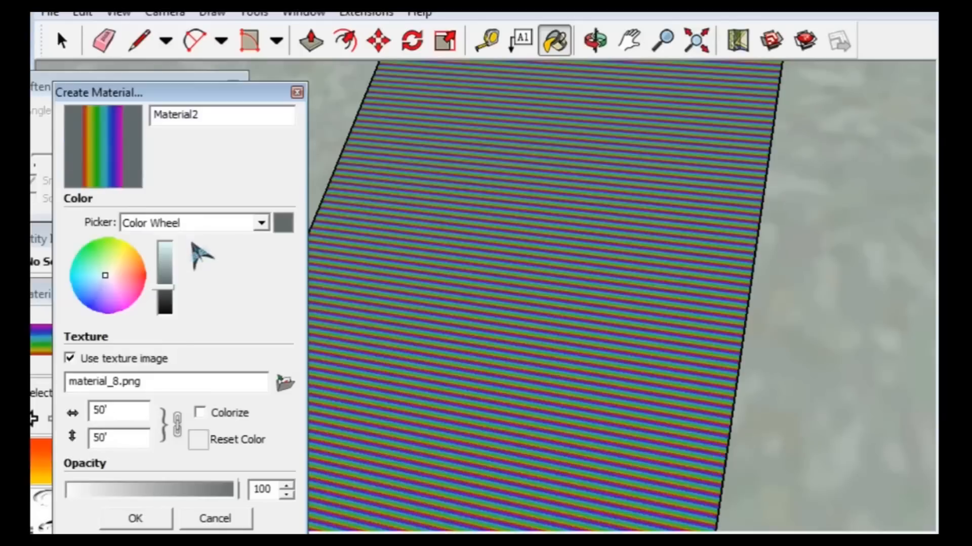
{"action": "left_click", "coordinate": [133, 519]}
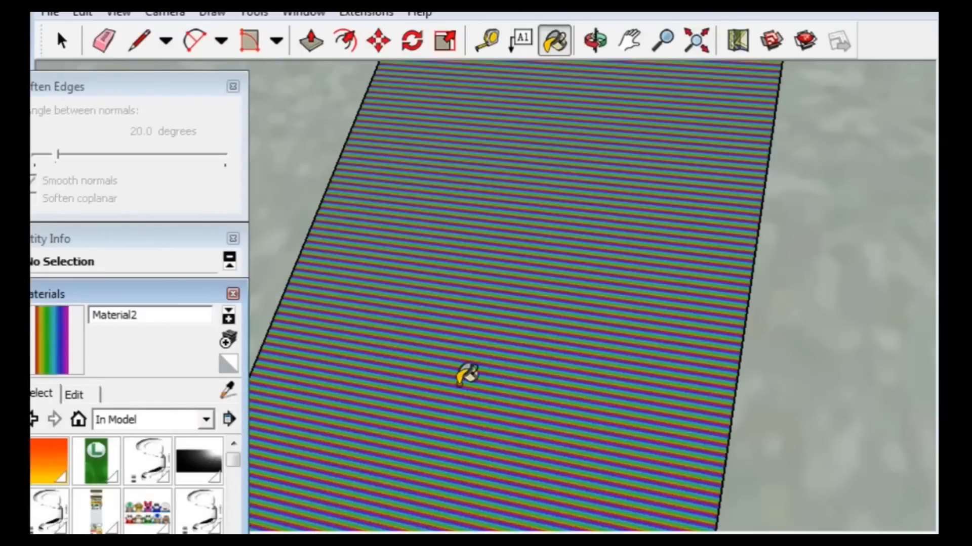
- Repaint the rectangular face with the rotated rainbow material
{"action": "left_click", "coordinate": [466, 376]}
{"action": "scroll", "coordinate": [469, 374], "scroll_direction": "up", "scroll_amount": 5}
{"action": "scroll", "coordinate": [468, 375], "scroll_direction": "down", "scroll_amount": 2}
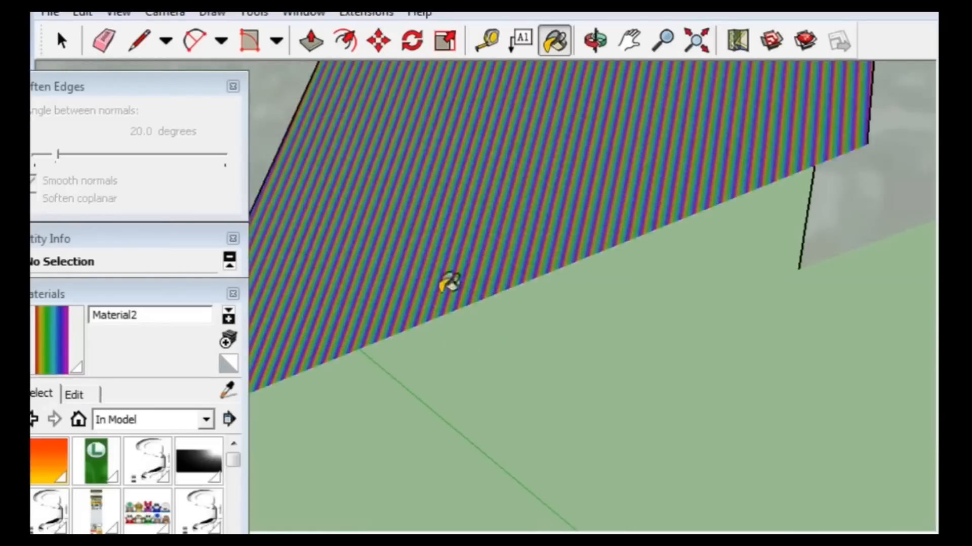
{"action": "scroll", "coordinate": [430, 308], "scroll_direction": "down", "scroll_amount": 1}
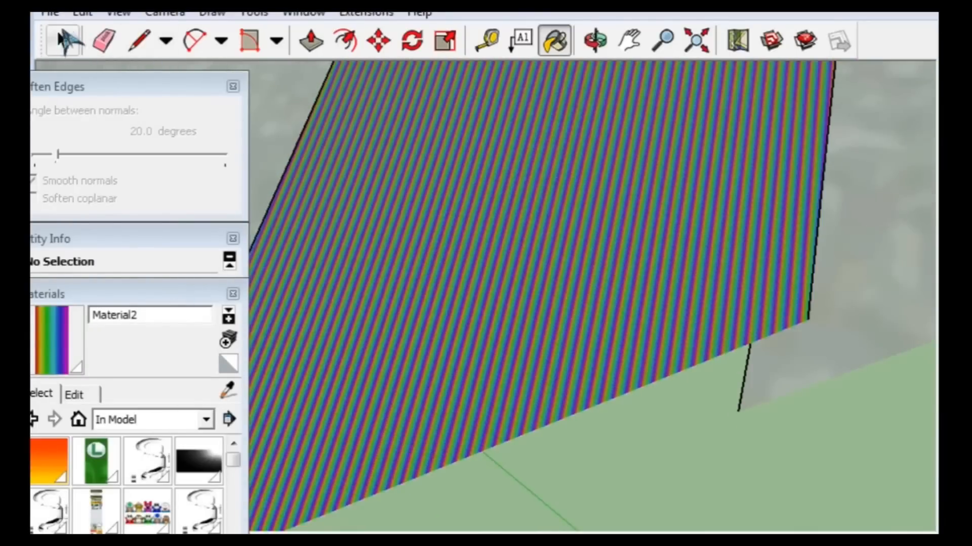
- Select the rainbow-painted face and open its front paint material for editing through the entity information
{"action": "left_click", "coordinate": [64, 41]}
{"action": "left_click", "coordinate": [480, 270]}
{"action": "middle_click_drag", "start_coordinate": [481, 270], "coordinate": [673, 386]}
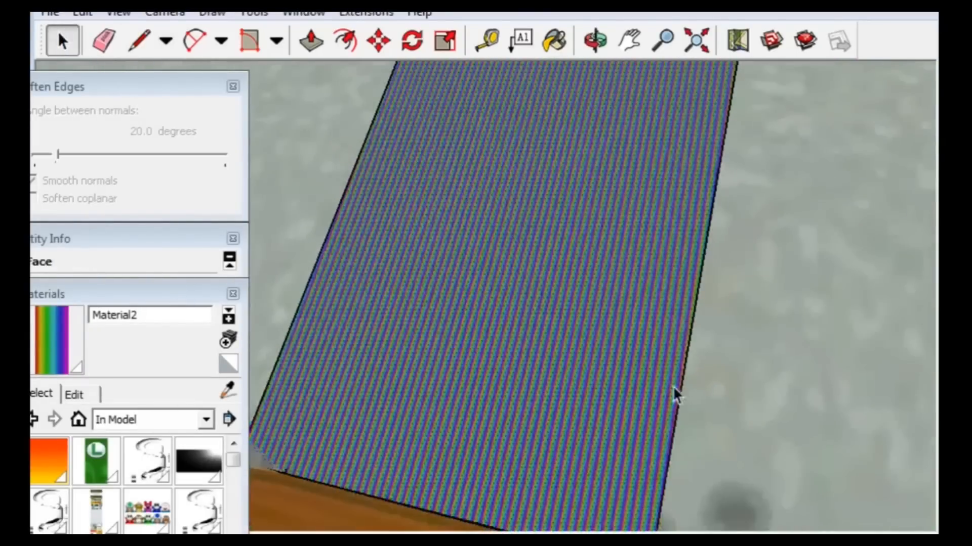
{"action": "left_click", "coordinate": [701, 280]}
{"action": "left_click", "coordinate": [773, 309]}
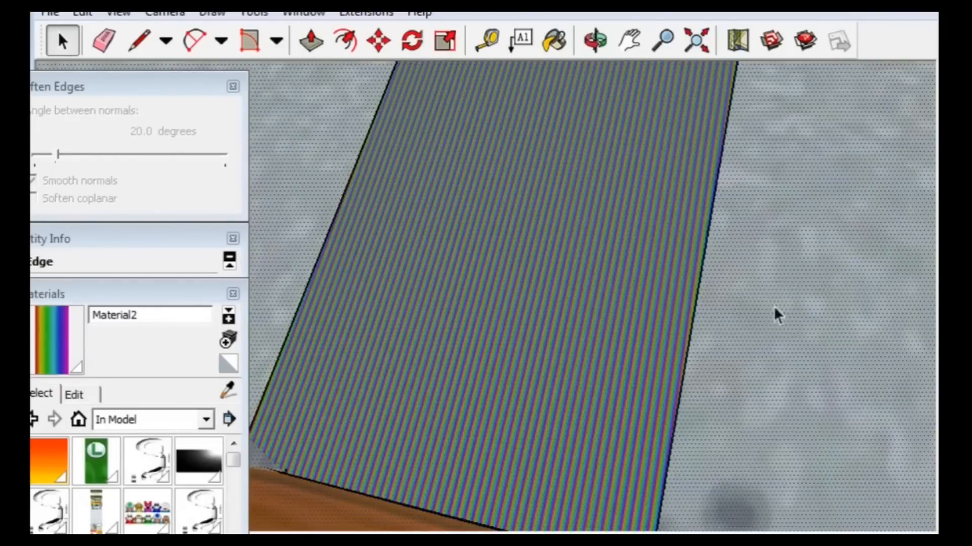
{"action": "left_click", "coordinate": [430, 354]}
{"action": "middle_click_drag", "start_coordinate": [430, 354], "coordinate": [304, 359]}
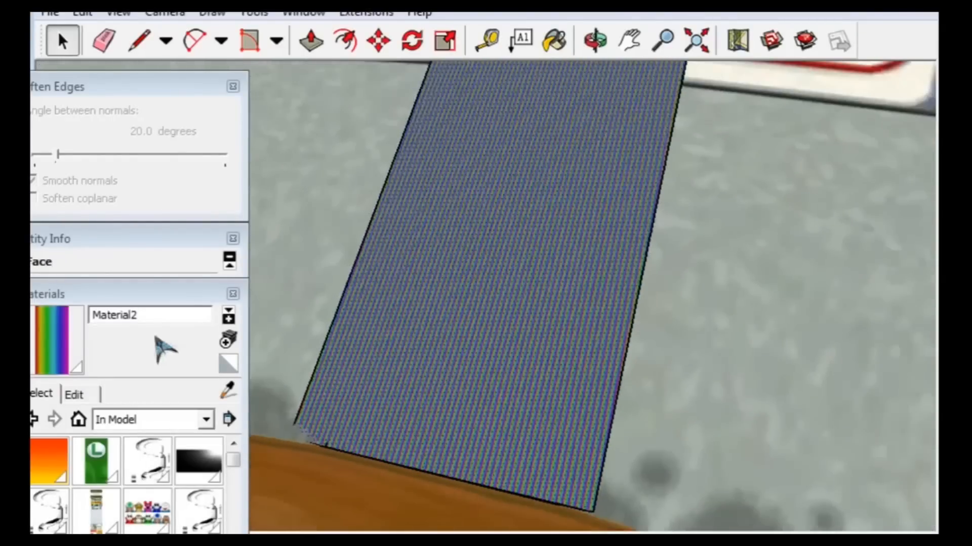
{"action": "left_click", "coordinate": [126, 241]}
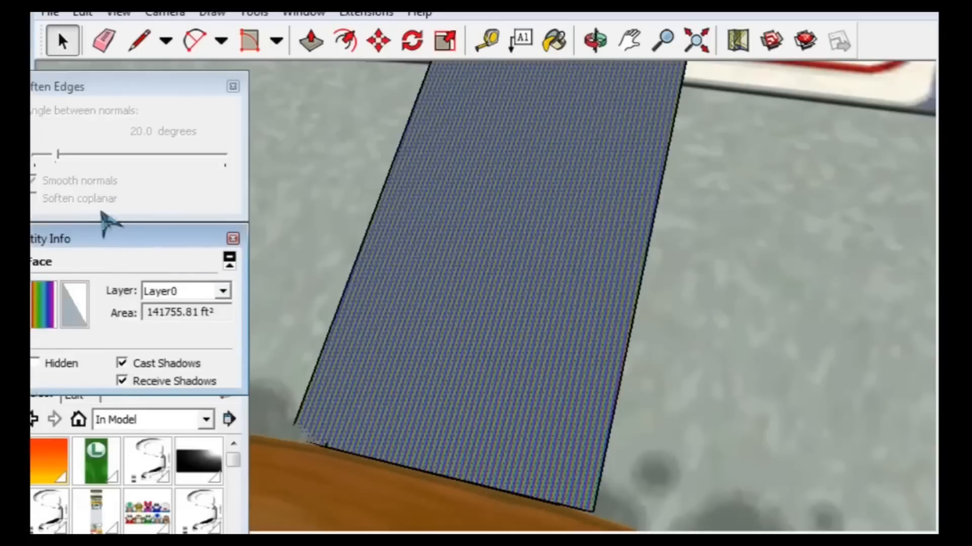
{"action": "left_click", "coordinate": [48, 309]}
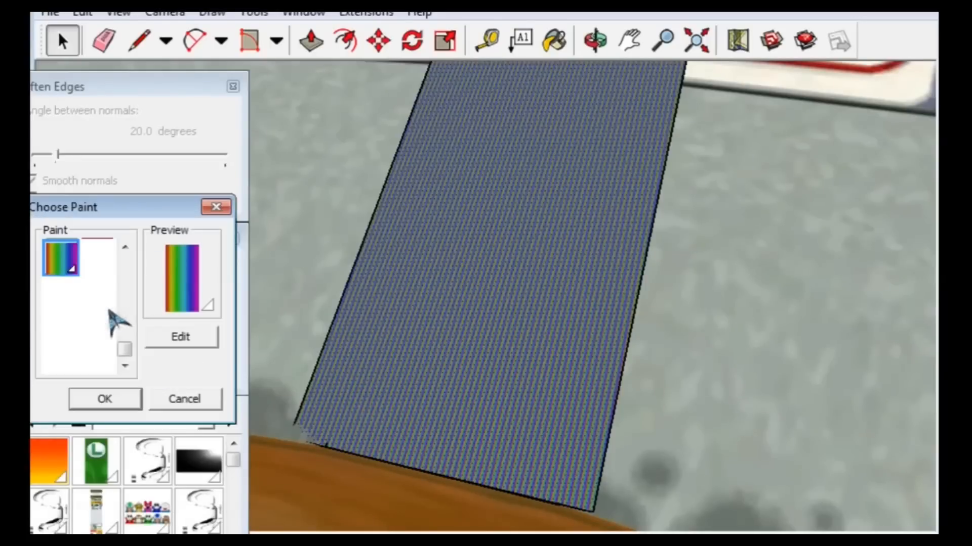
{"action": "left_click", "coordinate": [181, 339]}
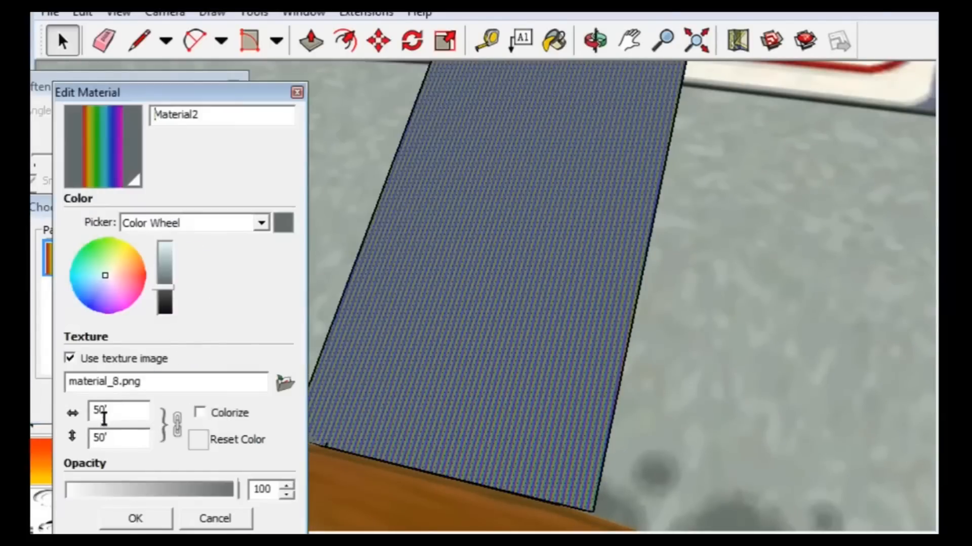
- Set the rainbow material's linked texture size to 2500' by 2500', testing other sizes between 2000 and 5000, and apply it
{"action": "type", "text": "00"}
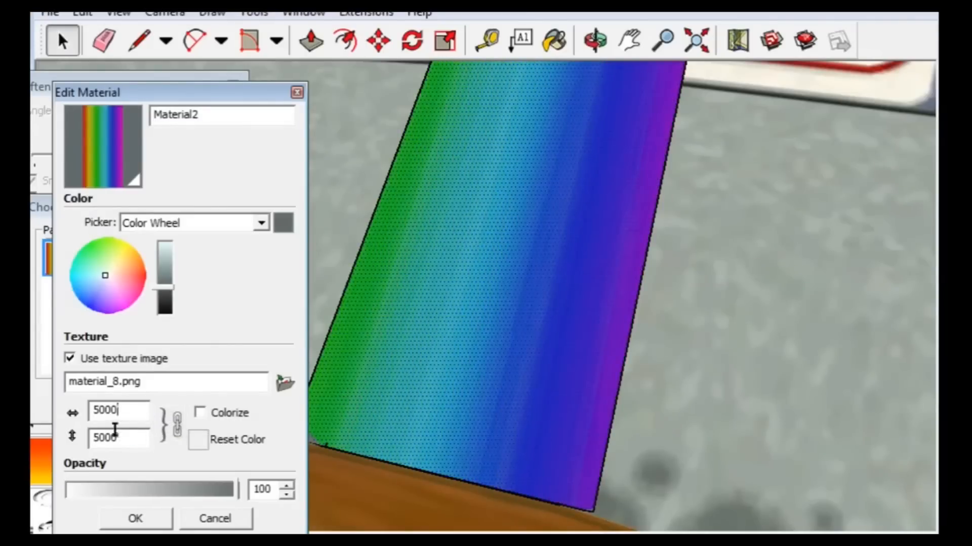
{"action": "type", "text": "2500"}
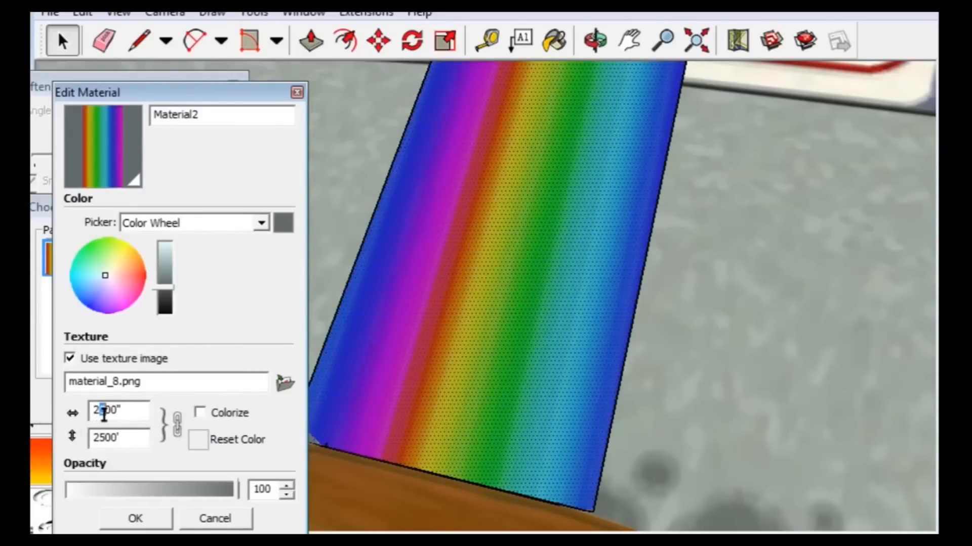
{"action": "type", "text": "0"}
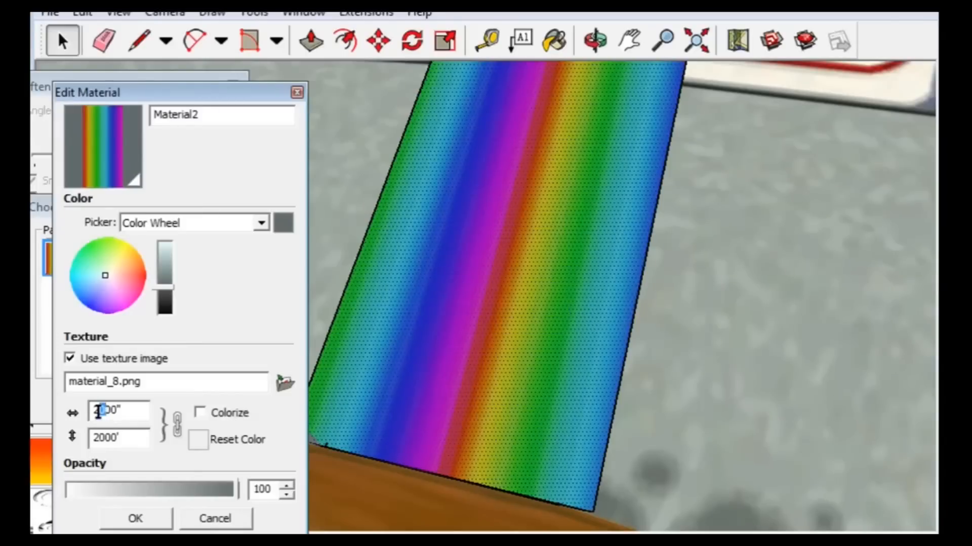
{"action": "type", "text": "7"}
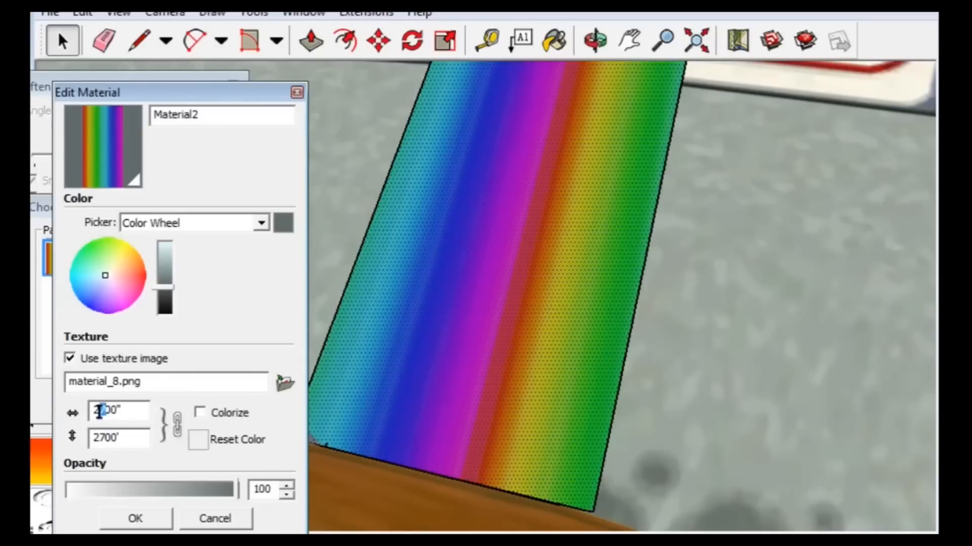
{"action": "key", "text": "Return"}
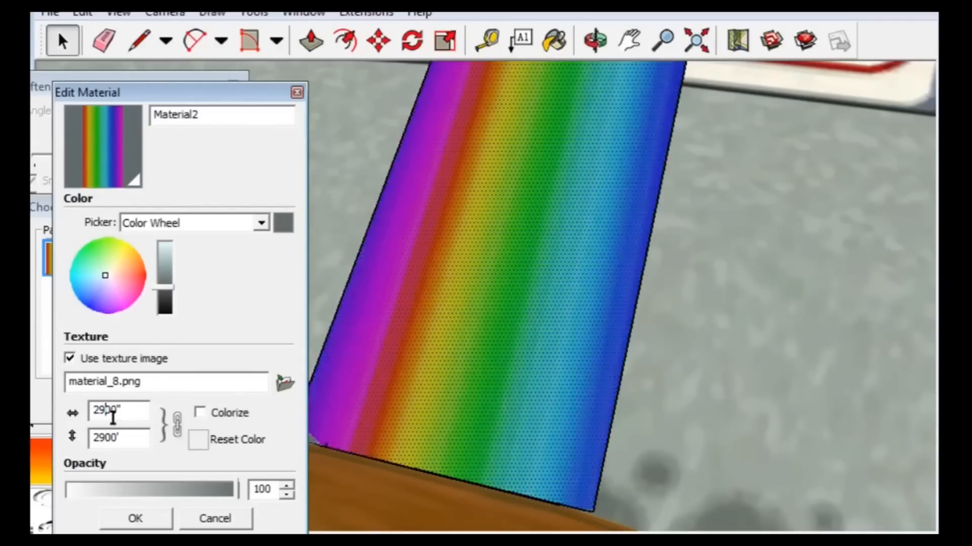
{"action": "type", "text": "5"}
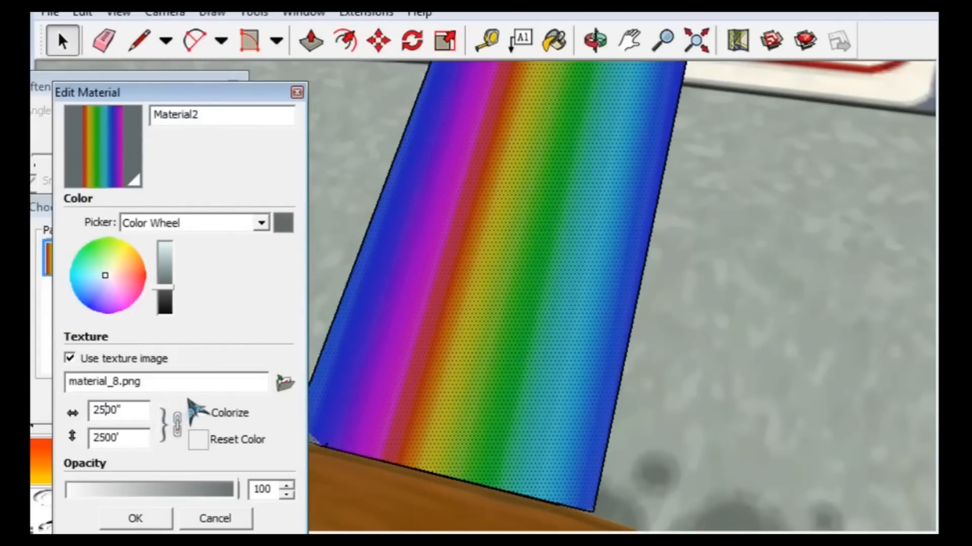
{"action": "left_click", "coordinate": [135, 519]}
{"action": "left_click", "coordinate": [117, 399]}
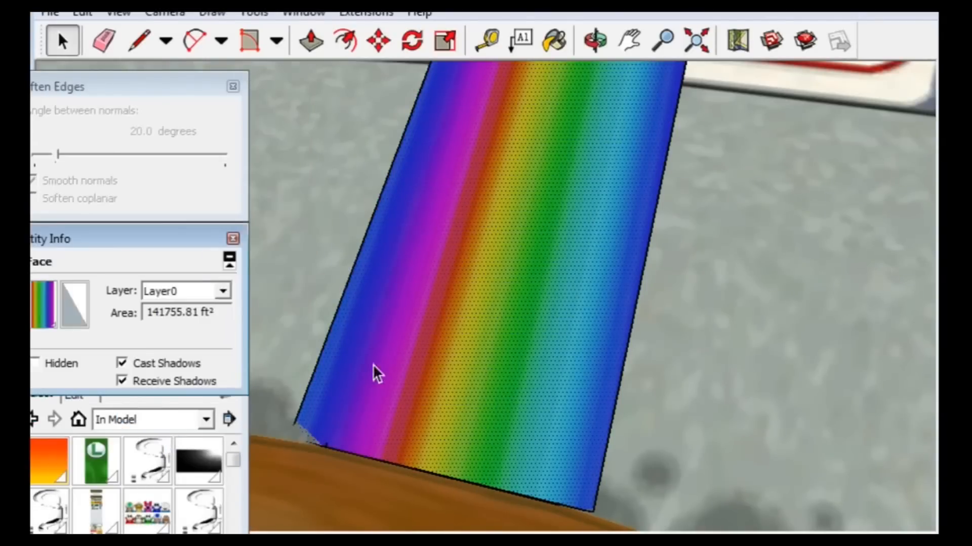
- Reopen the rainbow face's front material for editing and unlink the texture's width from its height
{"action": "left_click", "coordinate": [329, 338]}
{"action": "scroll", "coordinate": [331, 338], "scroll_direction": "down", "scroll_amount": 4}
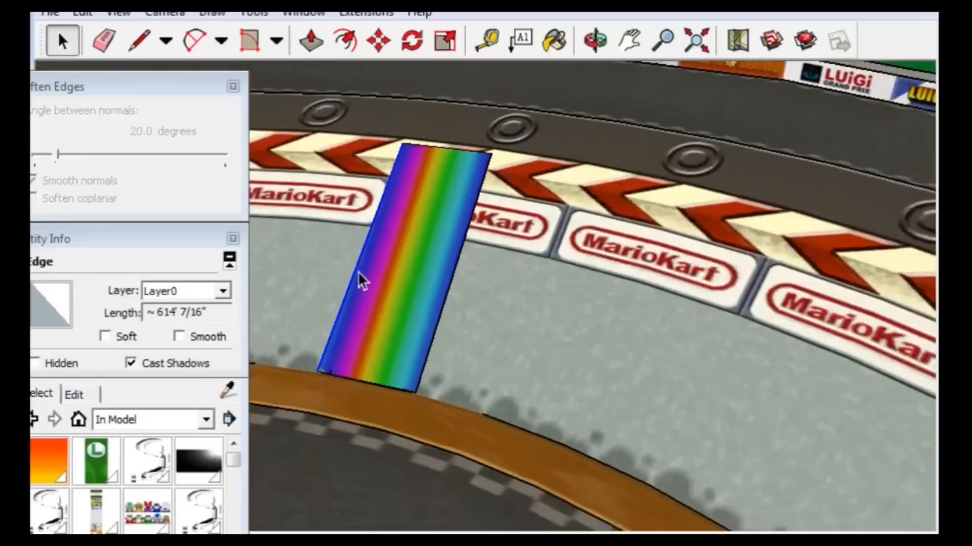
{"action": "middle_click_drag", "start_coordinate": [357, 272], "coordinate": [423, 264]}
{"action": "scroll", "coordinate": [406, 281], "scroll_direction": "up", "scroll_amount": 2}
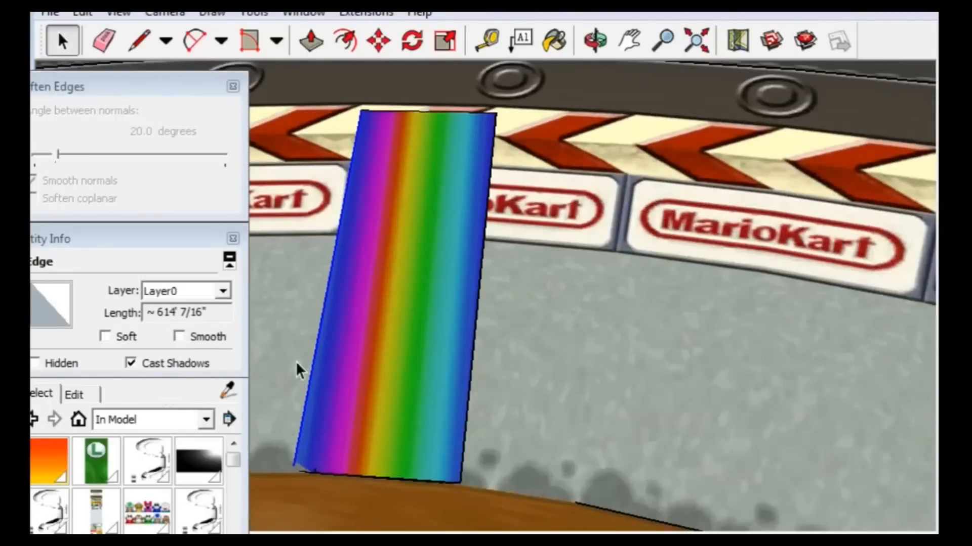
{"action": "left_click", "coordinate": [445, 335]}
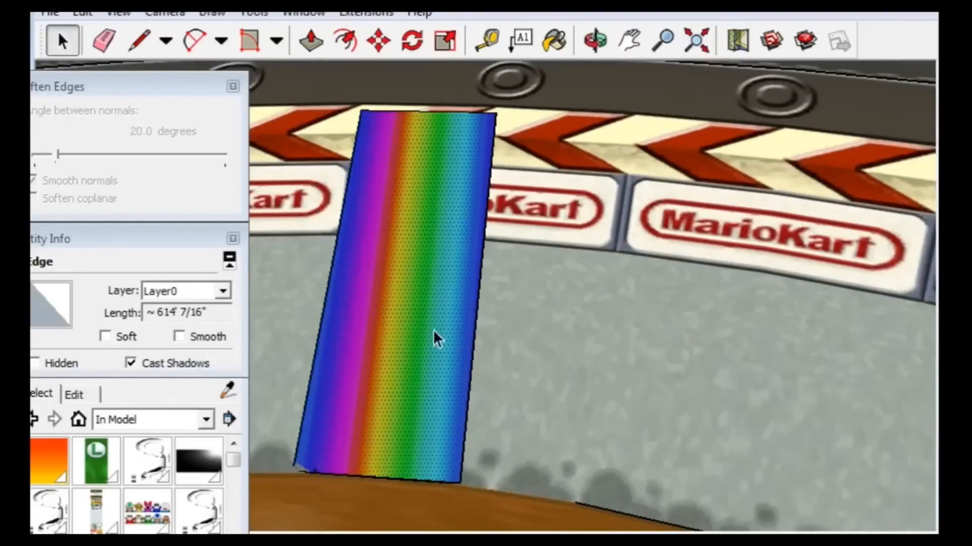
{"action": "left_click", "coordinate": [47, 321]}
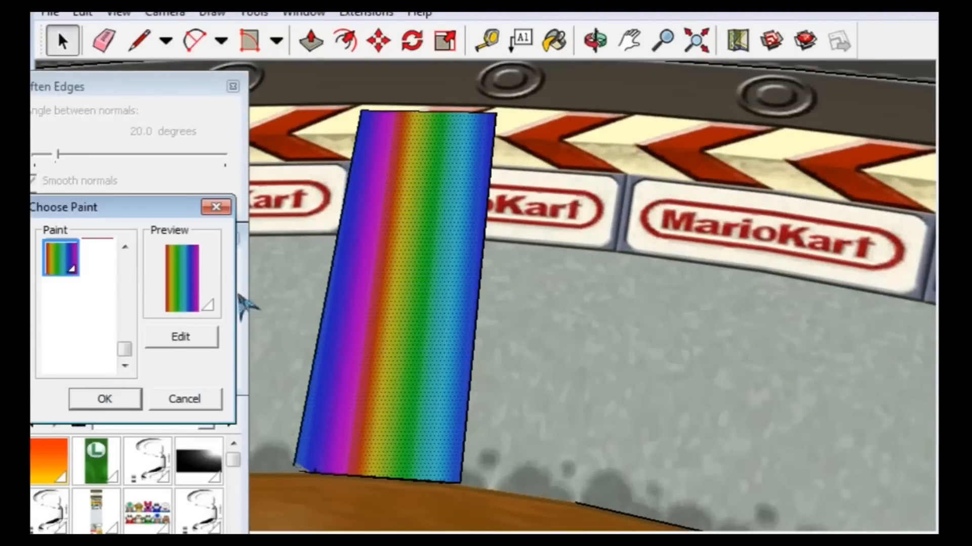
{"action": "left_click", "coordinate": [198, 339]}
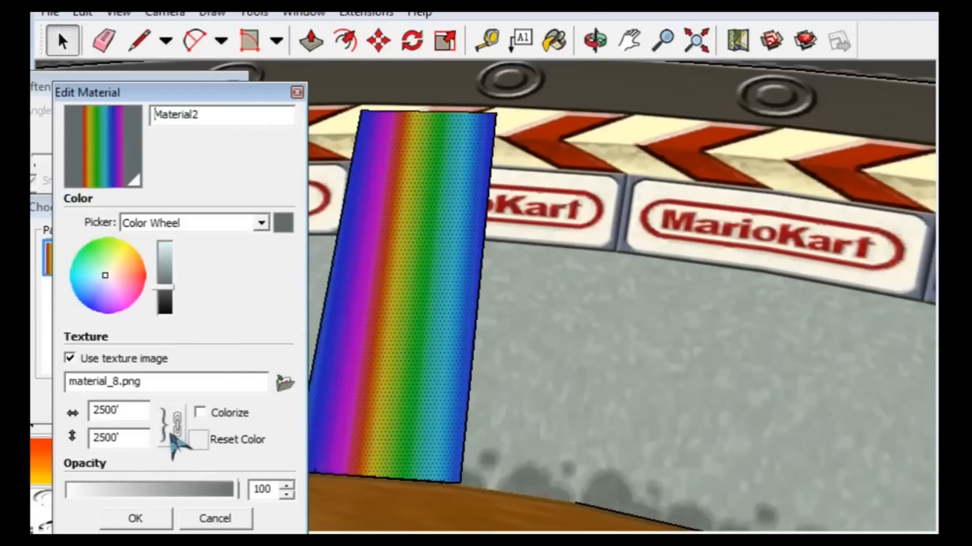
{"action": "left_click", "coordinate": [173, 431]}
- Set only the texture's width to 2550' after testing nearby values, and apply the material to the face
{"action": "type", "text": "7"}
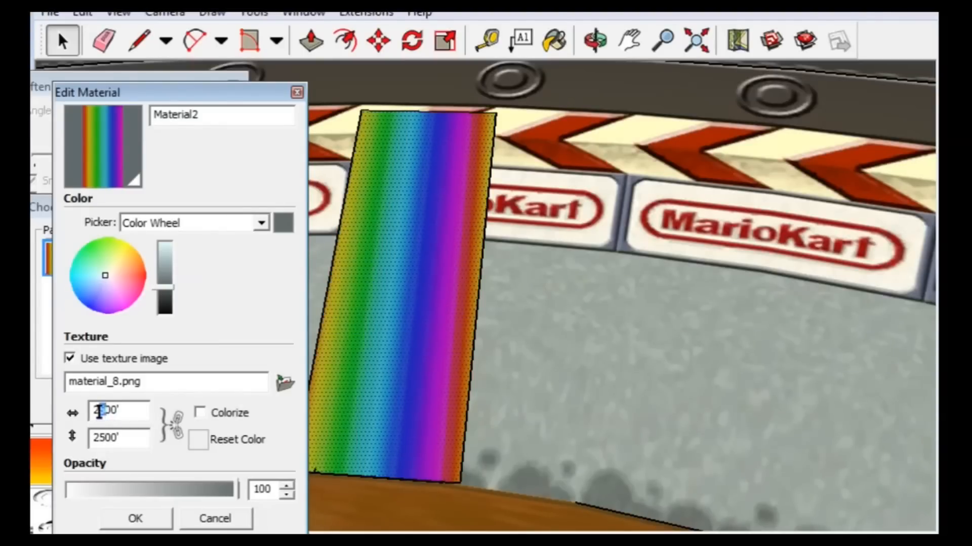
{"action": "type", "text": "25"}
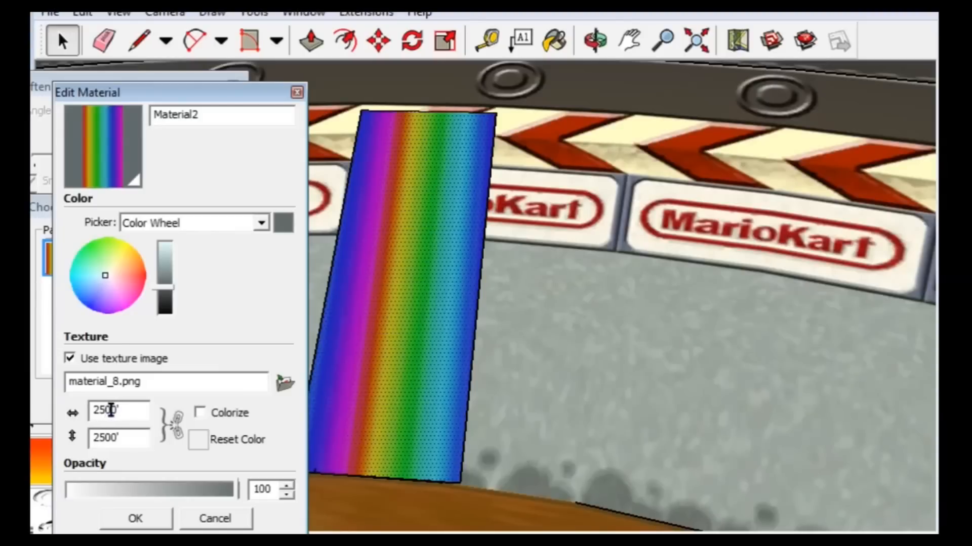
{"action": "type", "text": "1"}
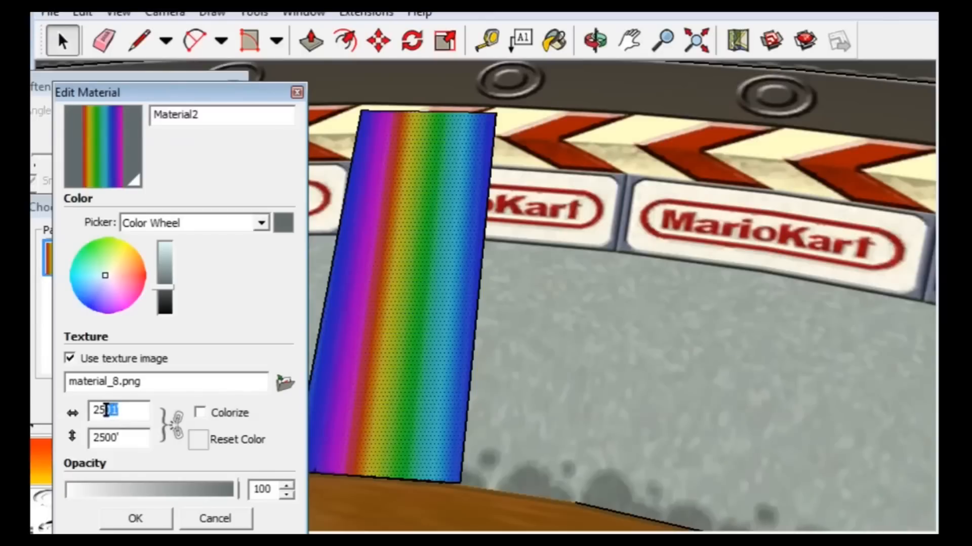
{"action": "type", "text": "5"}
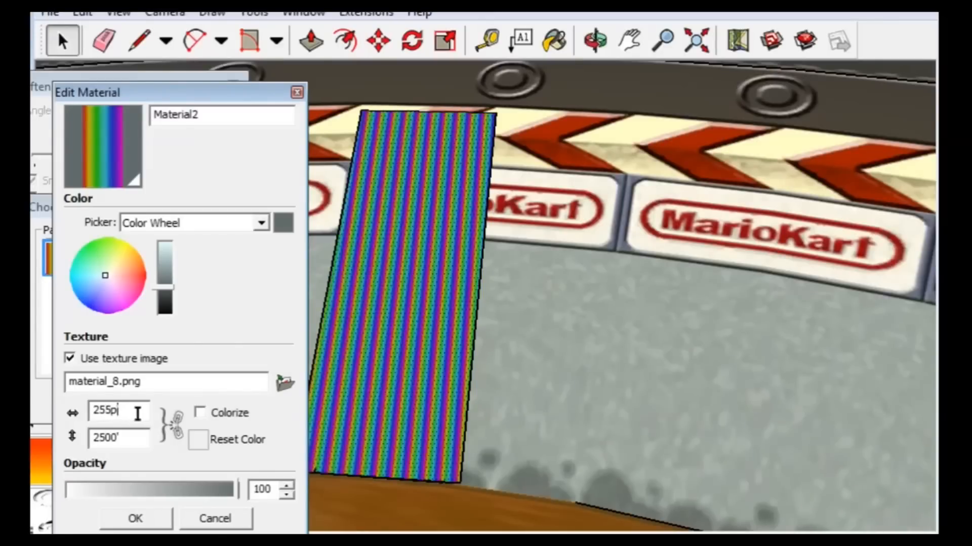
{"action": "type", "text": "0"}
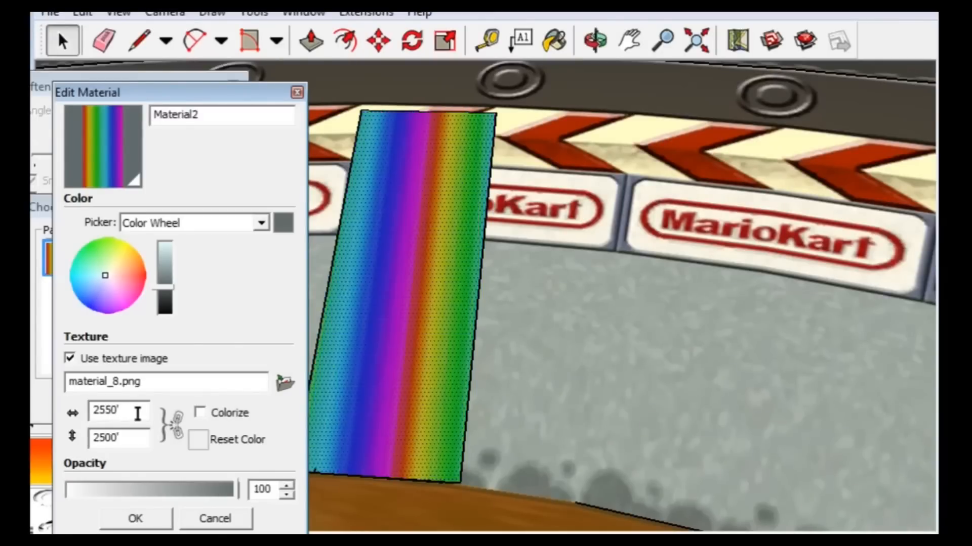
{"action": "left_click", "coordinate": [146, 520]}
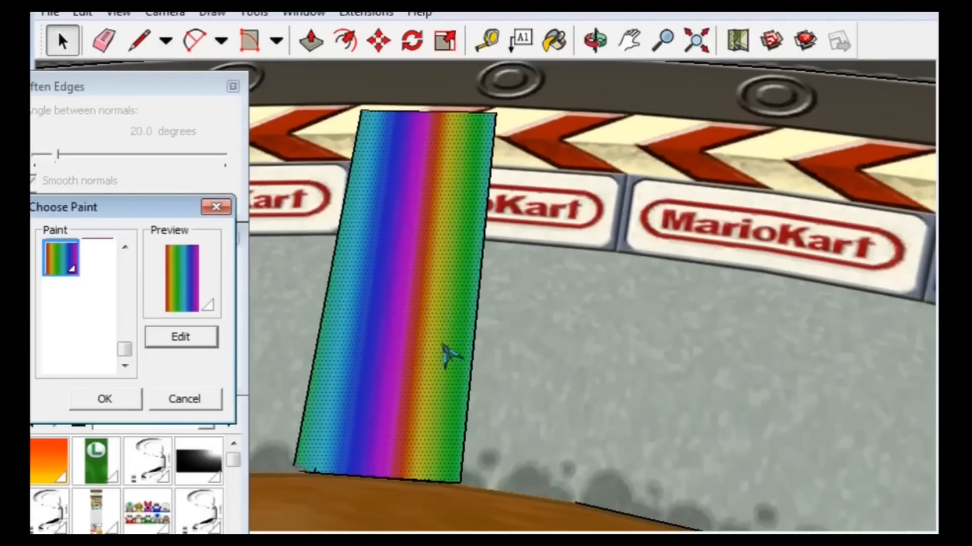
{"action": "left_click", "coordinate": [117, 403]}
{"action": "middle_click_drag", "start_coordinate": [367, 444], "coordinate": [427, 278]}
{"action": "left_click", "coordinate": [625, 45]}
{"action": "left_click_drag", "start_coordinate": [527, 320], "coordinate": [596, 165]}
{"action": "middle_click_drag", "start_coordinate": [596, 165], "coordinate": [458, 407]}
{"action": "left_click", "coordinate": [62, 41]}
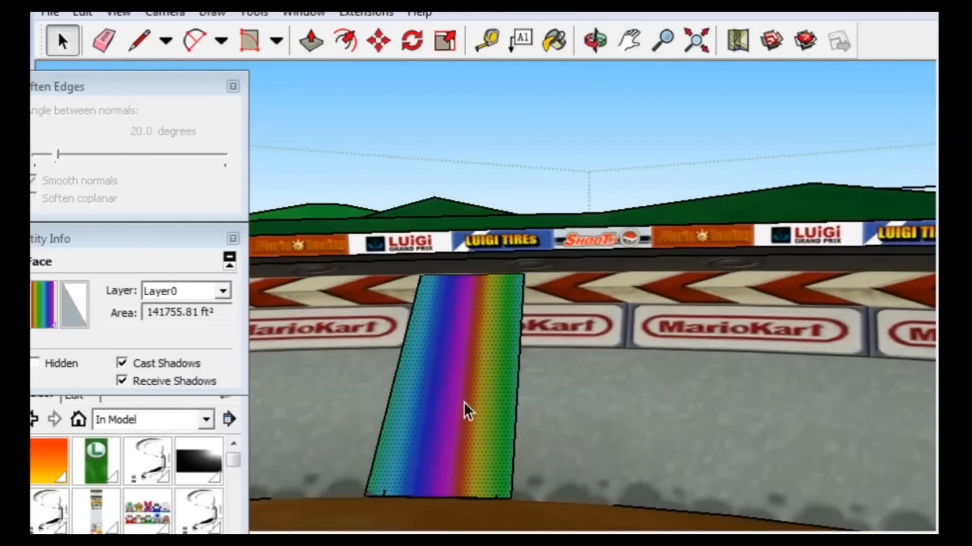
{"action": "left_click", "coordinate": [75, 305]}
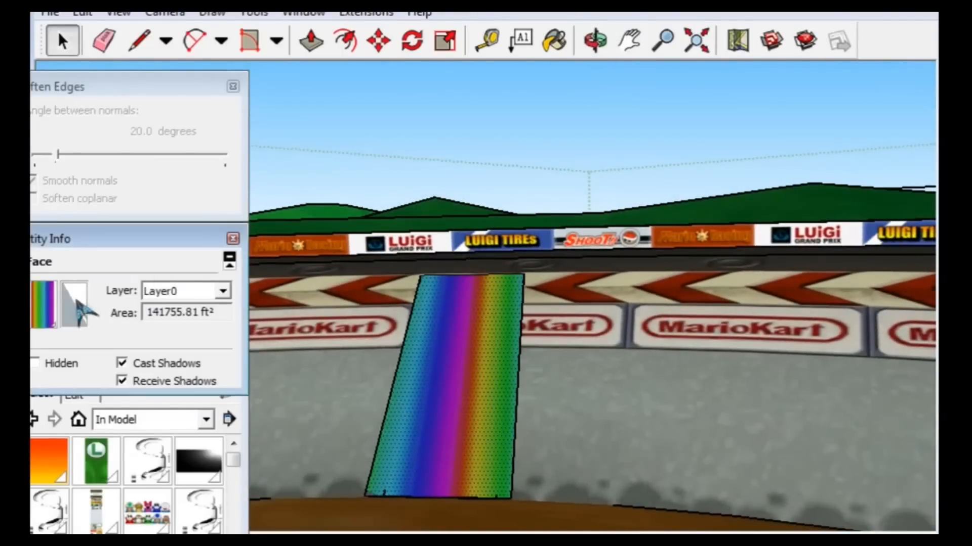
{"action": "left_click_drag", "start_coordinate": [125, 262], "coordinate": [128, 345]}
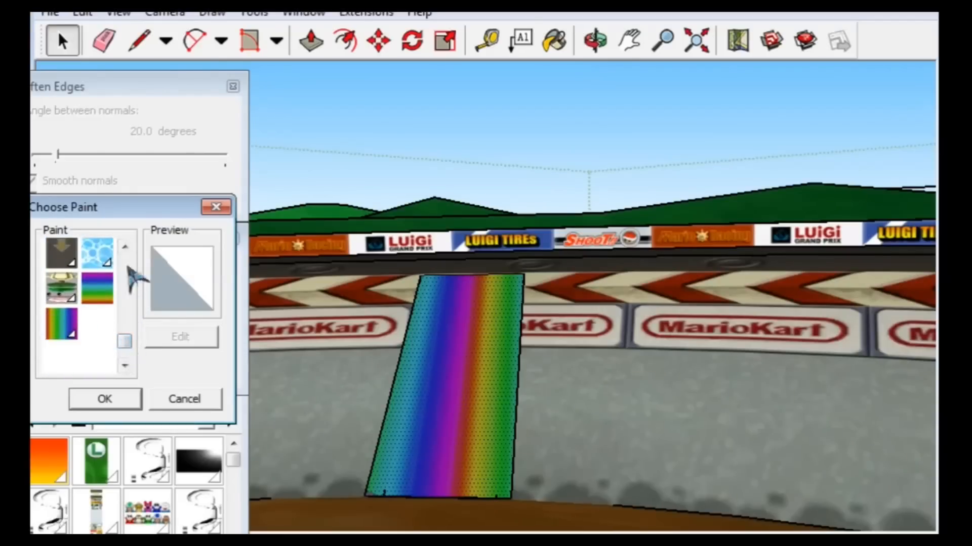
{"action": "left_click", "coordinate": [175, 401]}
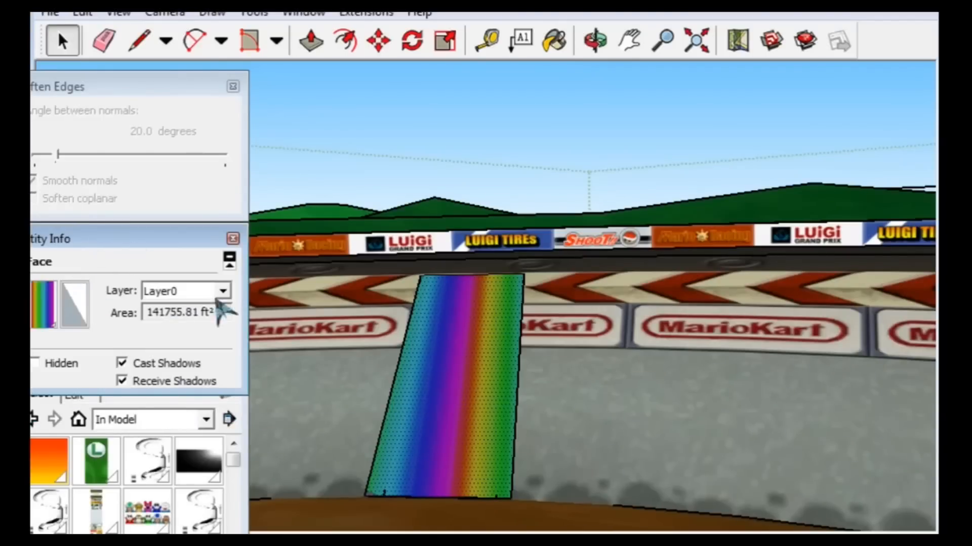
{"action": "left_click", "coordinate": [579, 437]}
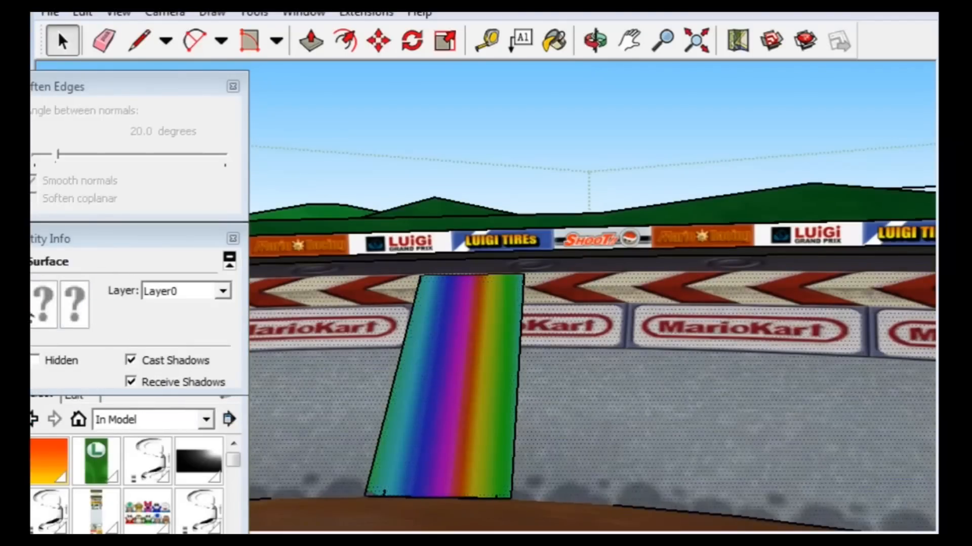
{"action": "left_click", "coordinate": [467, 448]}
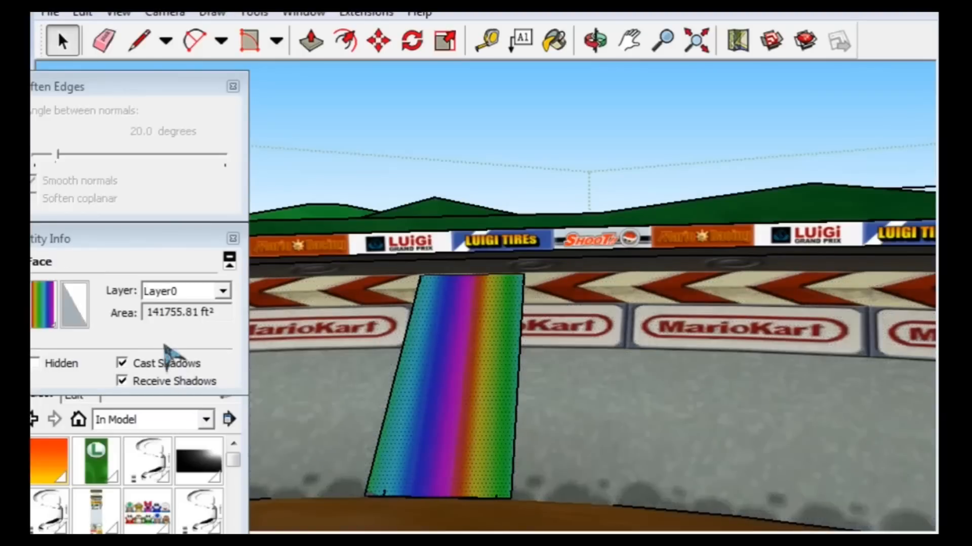
{"action": "left_click", "coordinate": [51, 317]}
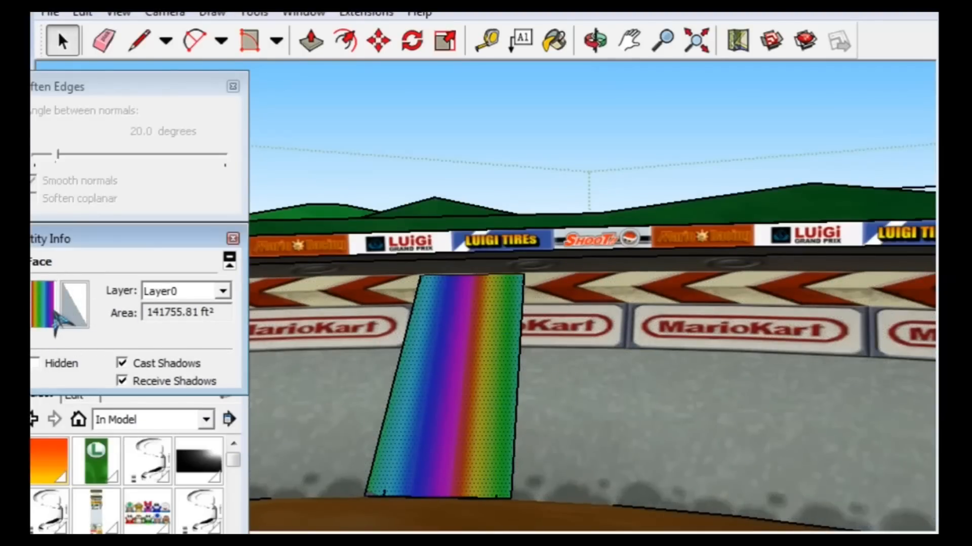
{"action": "left_click", "coordinate": [184, 399]}
- Assign the rotated rainbow material to the back side of the selected face
{"action": "left_click", "coordinate": [71, 327]}
{"action": "left_click_drag", "start_coordinate": [128, 264], "coordinate": [128, 348]}
{"action": "left_click", "coordinate": [61, 296]}
{"action": "left_click", "coordinate": [104, 399]}
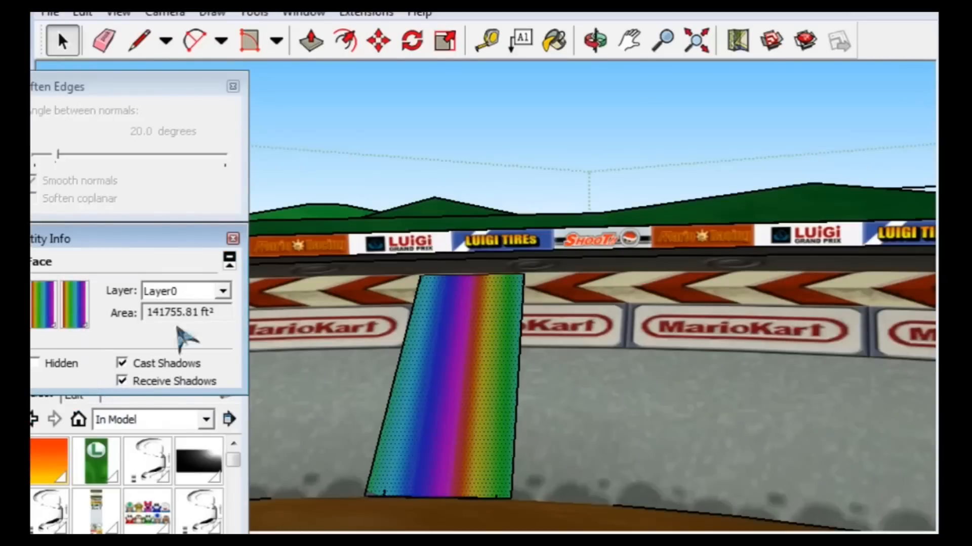
- Find the plain green strip farther along the track's outer wall and inspect it up close
{"action": "middle_click_drag", "start_coordinate": [360, 478], "coordinate": [569, 111]}
{"action": "left_click", "coordinate": [629, 40]}
{"action": "scroll", "coordinate": [512, 354], "scroll_direction": "down", "scroll_amount": 6}
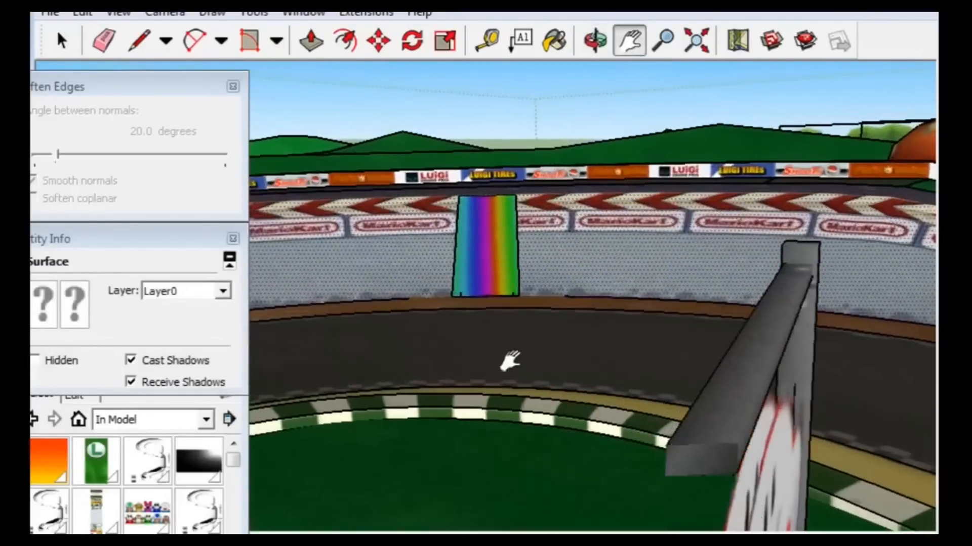
{"action": "middle_click_drag", "start_coordinate": [506, 343], "coordinate": [360, 393]}
{"action": "left_click_drag", "start_coordinate": [360, 393], "coordinate": [599, 338]}
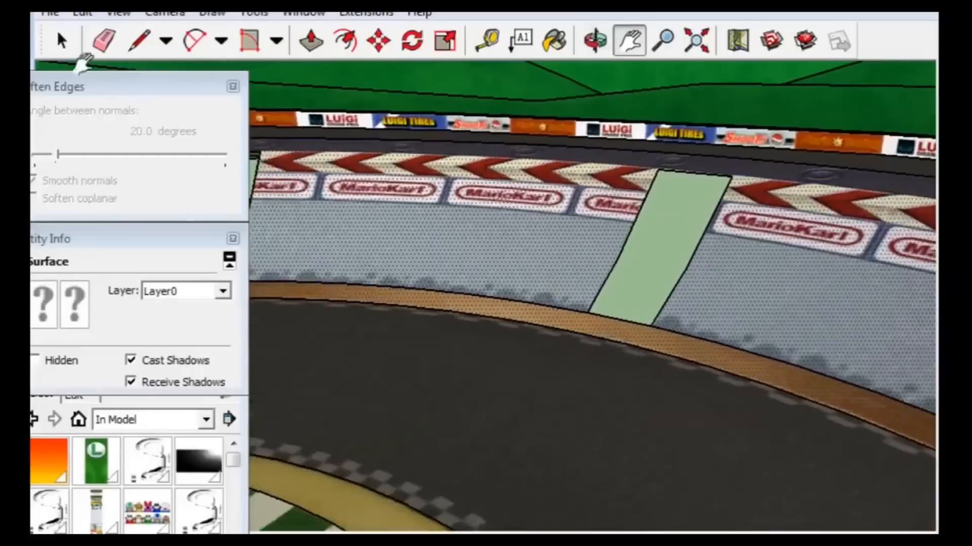
{"action": "key", "text": "space"}
{"action": "scroll", "coordinate": [690, 369], "scroll_direction": "up", "scroll_amount": 3}
{"action": "scroll", "coordinate": [515, 371], "scroll_direction": "up", "scroll_amount": 1}
{"action": "middle_click_drag", "start_coordinate": [558, 299], "coordinate": [630, 255]}
{"action": "middle_click_drag", "start_coordinate": [621, 142], "coordinate": [555, 269]}
{"action": "middle_click_drag", "start_coordinate": [373, 197], "coordinate": [402, 202]}
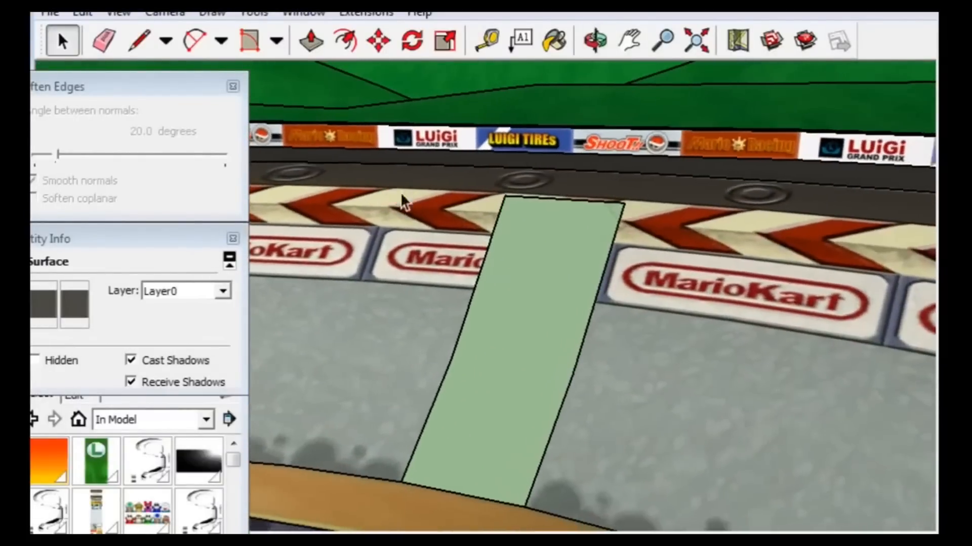
- Try to draw a rotated rectangle over the green strip, starting from its upper edge's corners
{"action": "left_click", "coordinate": [249, 49]}
{"action": "left_click", "coordinate": [505, 196]}
{"action": "left_click", "coordinate": [632, 198]}
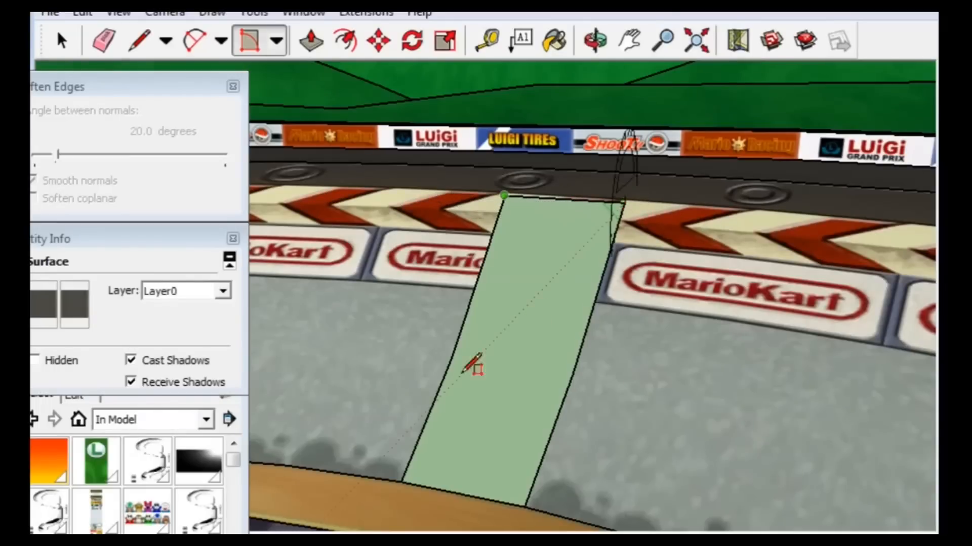
{"action": "left_click", "coordinate": [409, 480]}
{"action": "middle_click_drag", "start_coordinate": [410, 479], "coordinate": [498, 478]}
{"action": "left_click", "coordinate": [456, 194]}
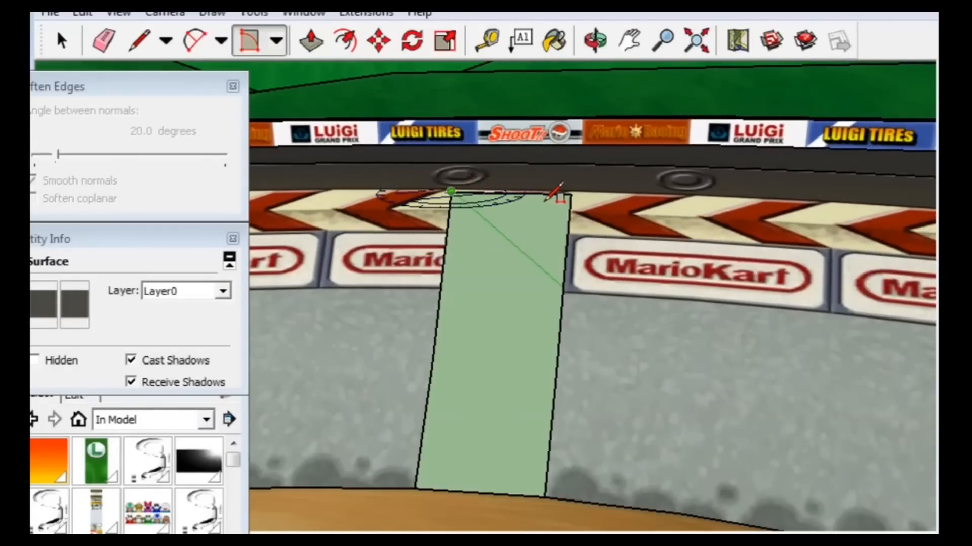
{"action": "left_click", "coordinate": [570, 193]}
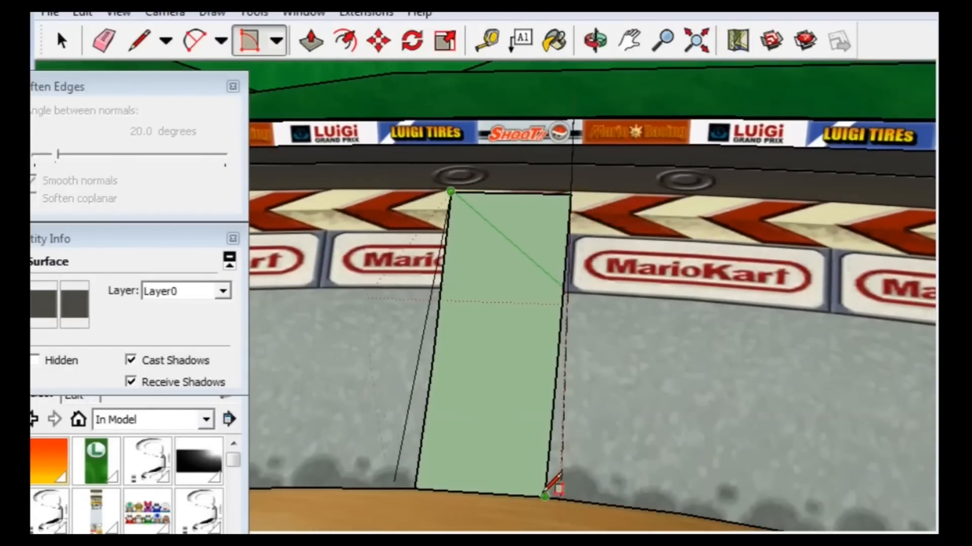
{"action": "left_click", "coordinate": [546, 495]}
- Draw a rotated rectangle over the green strip, from its lower edge's two corners up to its upper edge
{"action": "middle_click_drag", "start_coordinate": [551, 457], "coordinate": [527, 459]}
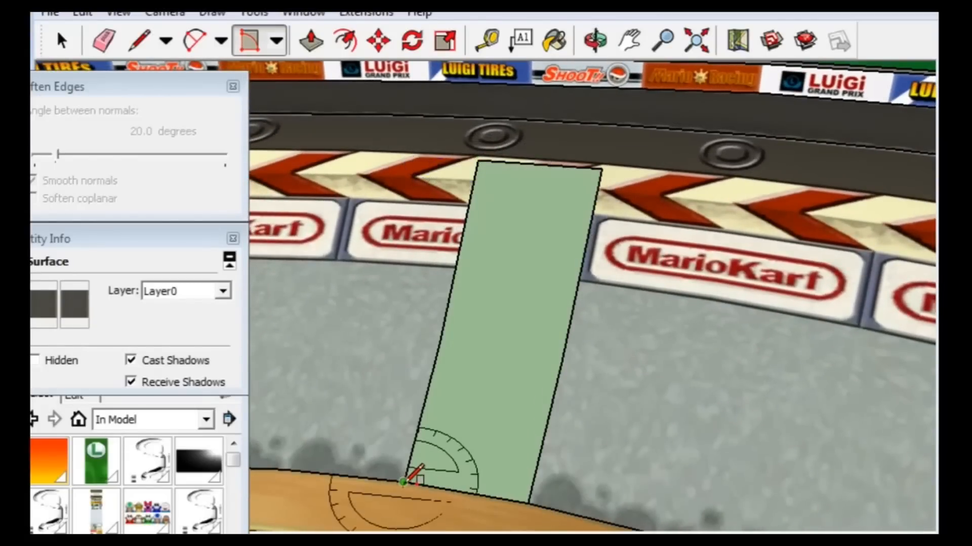
{"action": "left_click", "coordinate": [403, 481]}
{"action": "left_click", "coordinate": [528, 502]}
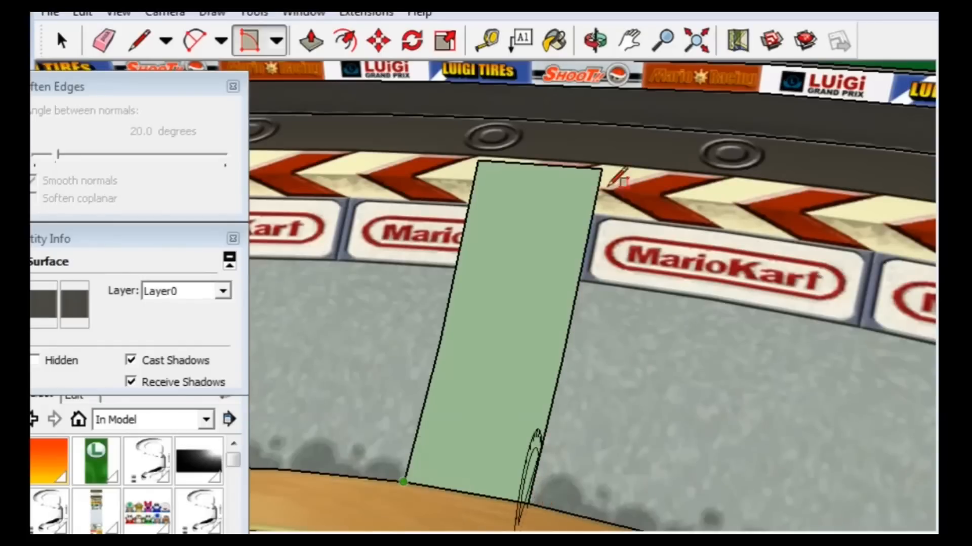
{"action": "left_click", "coordinate": [611, 167]}
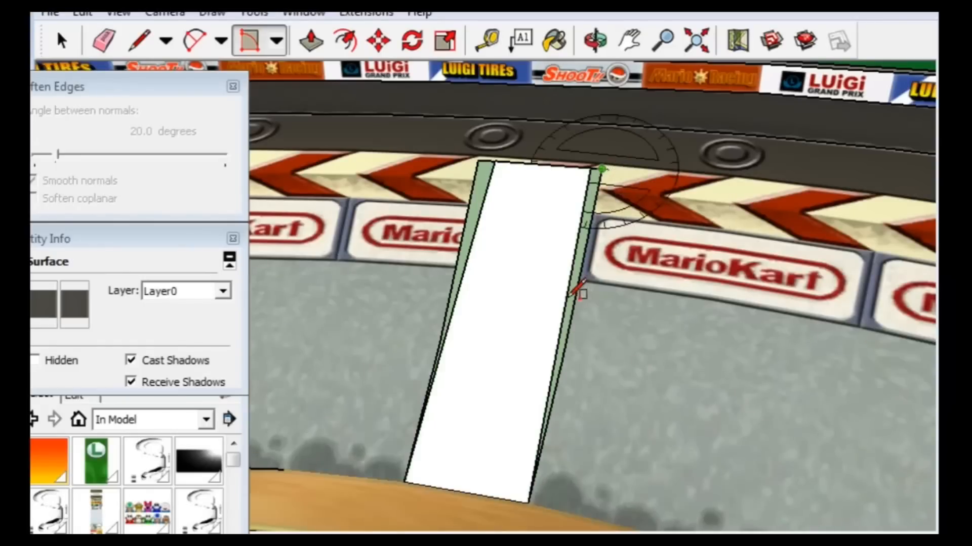
- Draw a second rotated rectangle over the green strip, from its upper edge's two corners down to its lower edge
{"action": "left_click", "coordinate": [478, 161]}
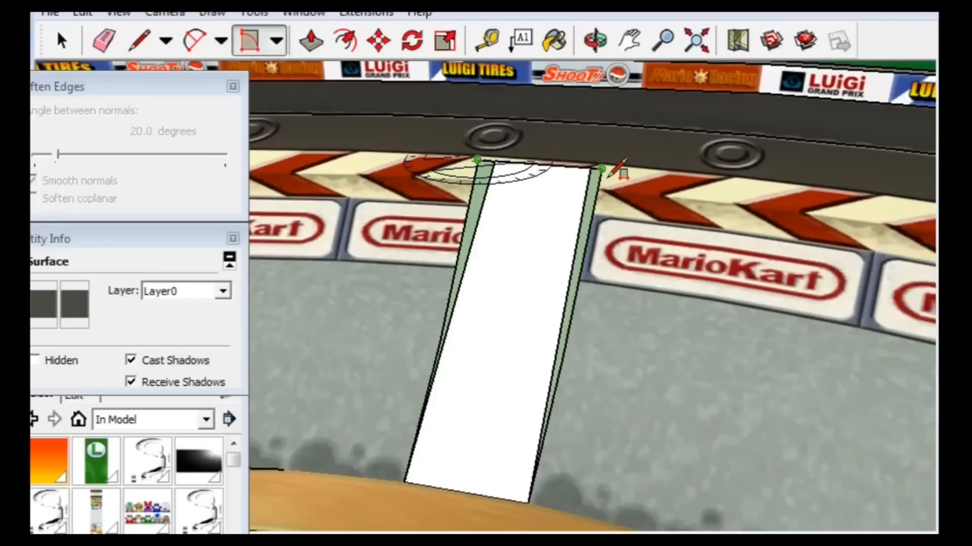
{"action": "left_click", "coordinate": [529, 502]}
{"action": "left_click", "coordinate": [588, 391]}
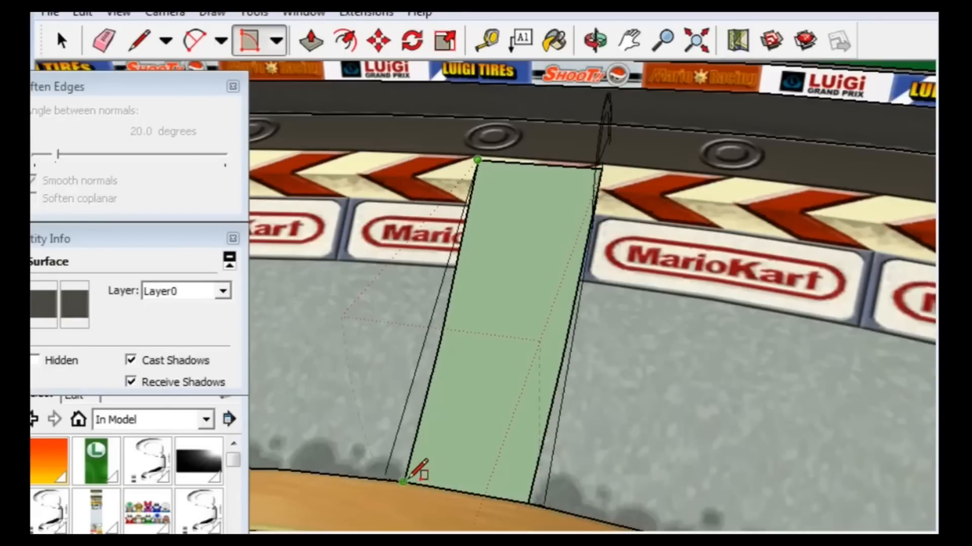
{"action": "mouse_move", "coordinate": [447, 464]}
{"action": "middle_mouse_down"}
{"action": "mouse_move", "coordinate": [473, 475]}
{"action": "mouse_move", "coordinate": [455, 469]}
{"action": "middle_mouse_up"}
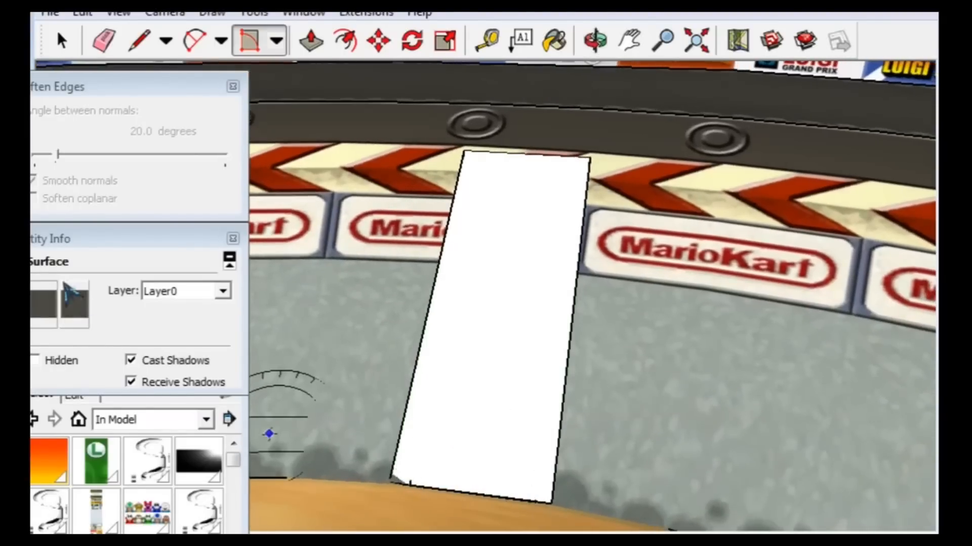
- Assign the rotated rainbow material to both the front and back sides of the white rectangle covering the strip
{"action": "left_click", "coordinate": [478, 273]}
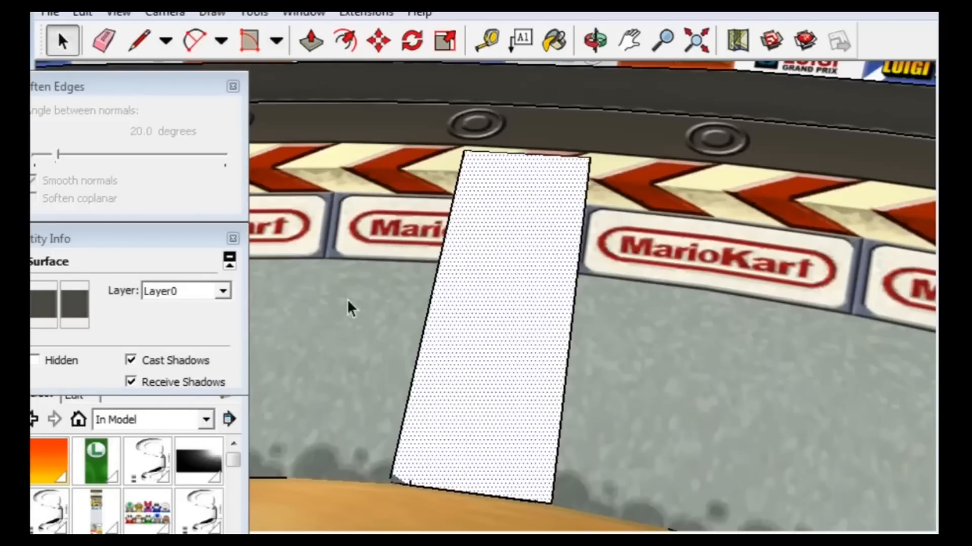
{"action": "left_click", "coordinate": [45, 304]}
{"action": "left_click_drag", "start_coordinate": [124, 258], "coordinate": [116, 326]}
{"action": "left_click", "coordinate": [61, 300]}
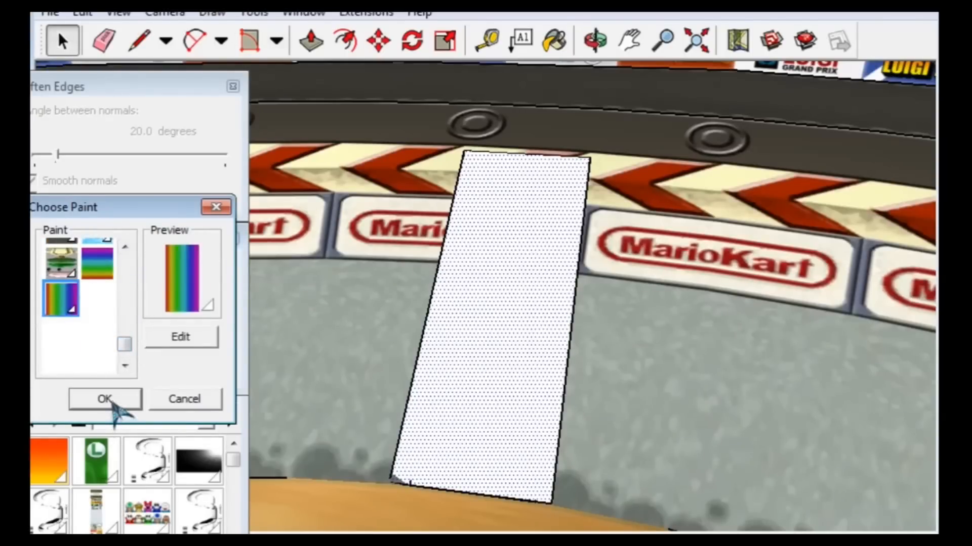
{"action": "left_click", "coordinate": [105, 399]}
{"action": "left_click", "coordinate": [80, 303]}
{"action": "left_click_drag", "start_coordinate": [127, 251], "coordinate": [135, 344]}
{"action": "left_click", "coordinate": [66, 319]}
{"action": "left_click", "coordinate": [107, 400]}
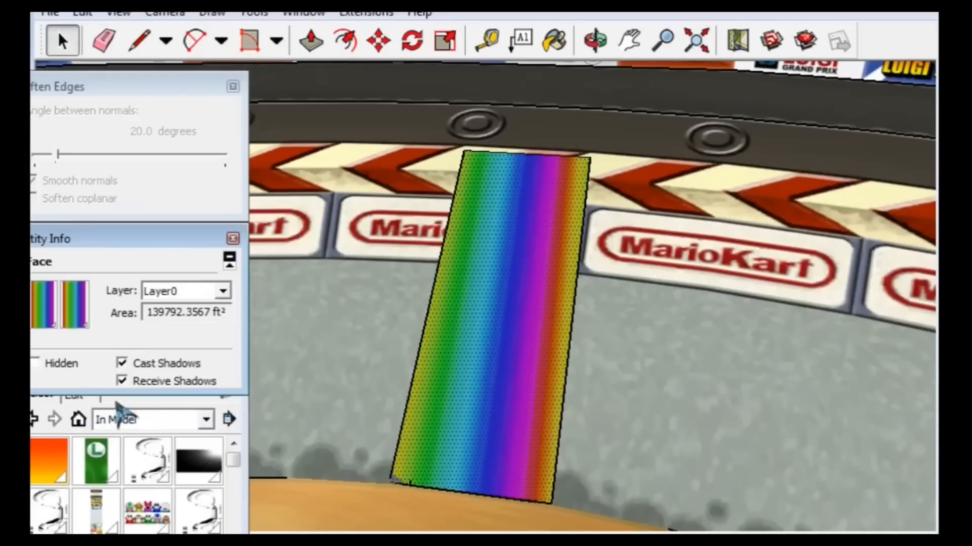
- Examine from a low angle how the new rainbow rectangle fits the curved wall and the green strip behind it
{"action": "middle_click_drag", "start_coordinate": [305, 427], "coordinate": [499, 263]}
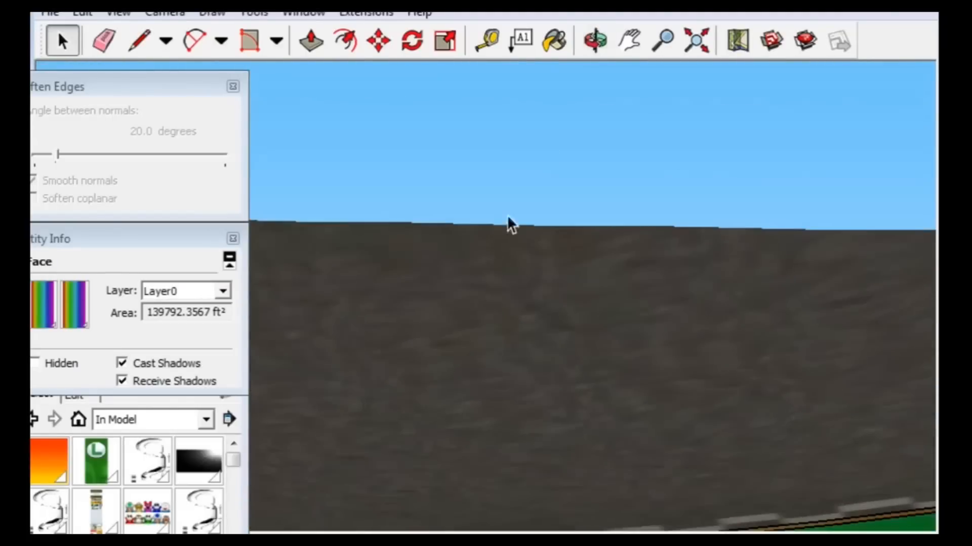
{"action": "left_click", "coordinate": [623, 46]}
{"action": "left_click_drag", "start_coordinate": [600, 304], "coordinate": [579, 104]}
{"action": "left_click_drag", "start_coordinate": [608, 354], "coordinate": [590, 167]}
{"action": "middle_click_drag", "start_coordinate": [577, 117], "coordinate": [644, 467]}
{"action": "middle_click_drag", "start_coordinate": [583, 262], "coordinate": [455, 364]}
{"action": "scroll", "coordinate": [785, 343], "scroll_direction": "down", "scroll_amount": 3}
{"action": "middle_click_drag", "start_coordinate": [878, 420], "coordinate": [813, 405]}
{"action": "left_click_drag", "start_coordinate": [814, 406], "coordinate": [781, 380]}
{"action": "scroll", "coordinate": [782, 382], "scroll_direction": "up", "scroll_amount": 3}
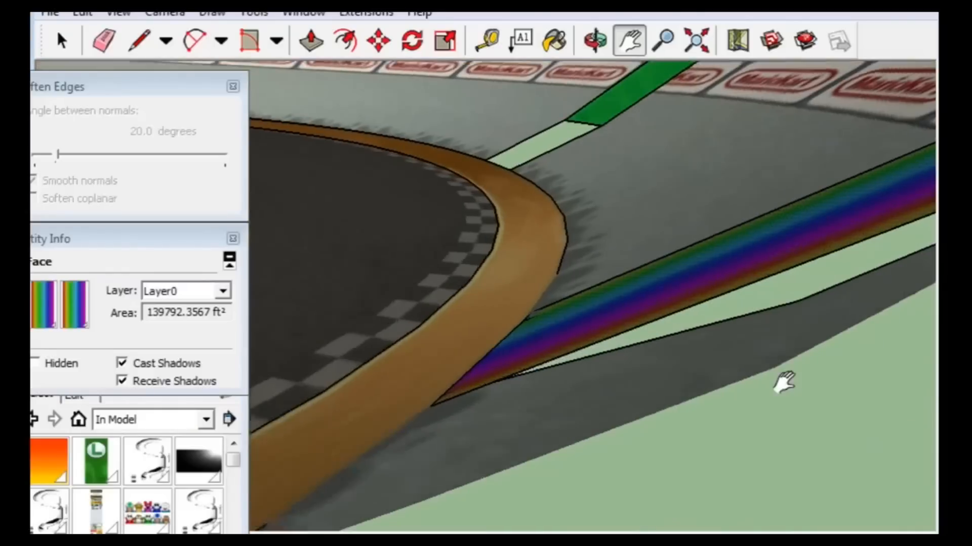
{"action": "middle_click_drag", "start_coordinate": [774, 293], "coordinate": [655, 303]}
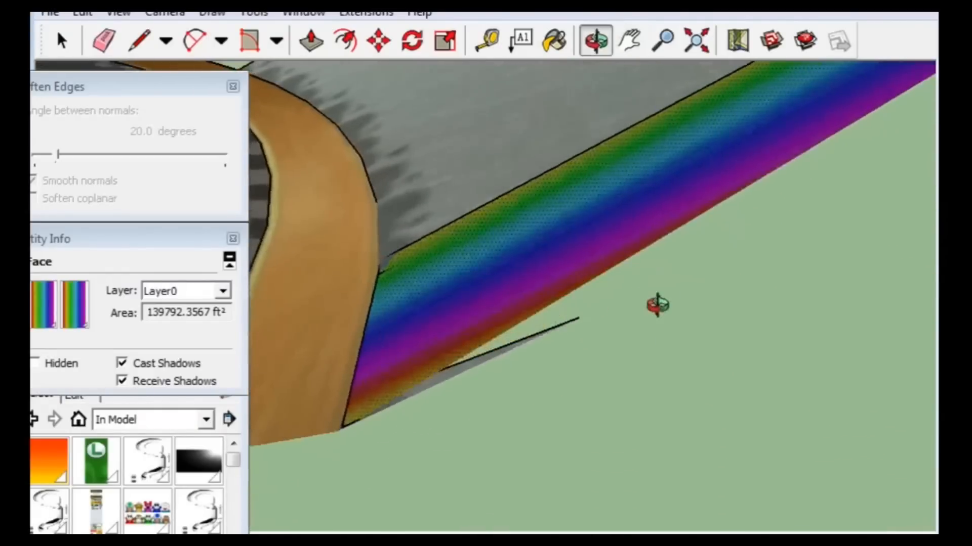
{"action": "scroll", "coordinate": [628, 270], "scroll_direction": "up", "scroll_amount": 3}
{"action": "scroll", "coordinate": [763, 273], "scroll_direction": "down", "scroll_amount": 5}
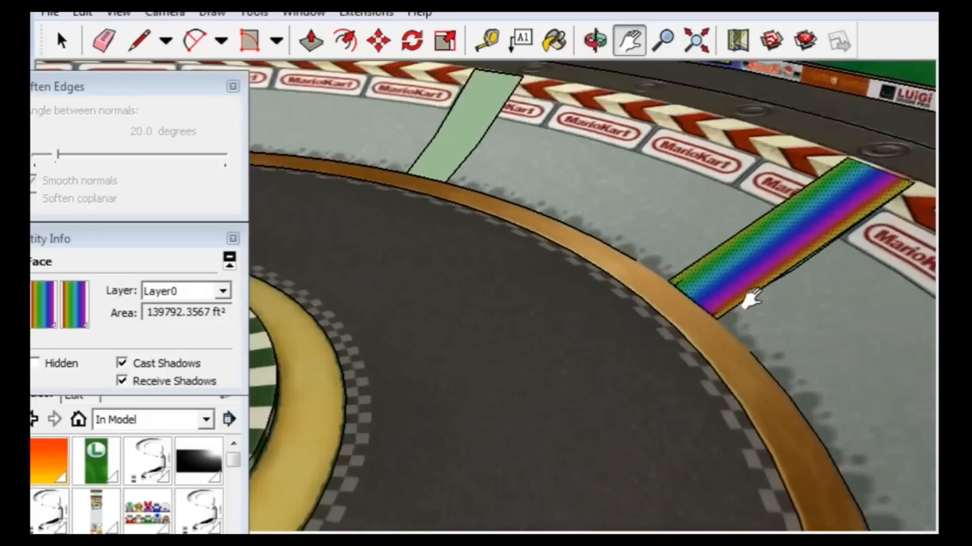
- Compare the two rainbow strips along the outer wall, checking the gaps between them and the original green strips
{"action": "middle_click_drag", "start_coordinate": [757, 300], "coordinate": [574, 256]}
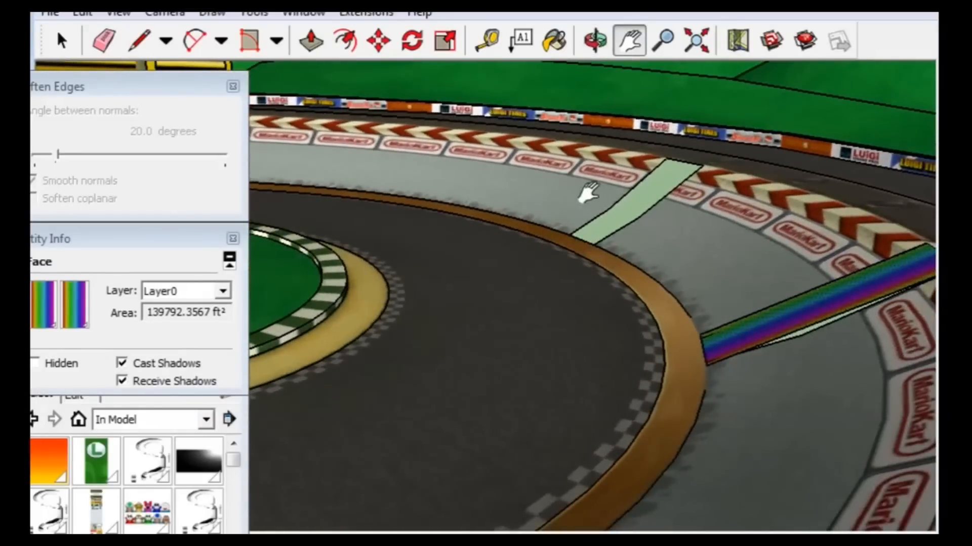
{"action": "scroll", "coordinate": [837, 423], "scroll_direction": "up", "scroll_amount": 4}
{"action": "middle_click_drag", "start_coordinate": [800, 342], "coordinate": [650, 346]}
{"action": "scroll", "coordinate": [649, 346], "scroll_direction": "down", "scroll_amount": 6}
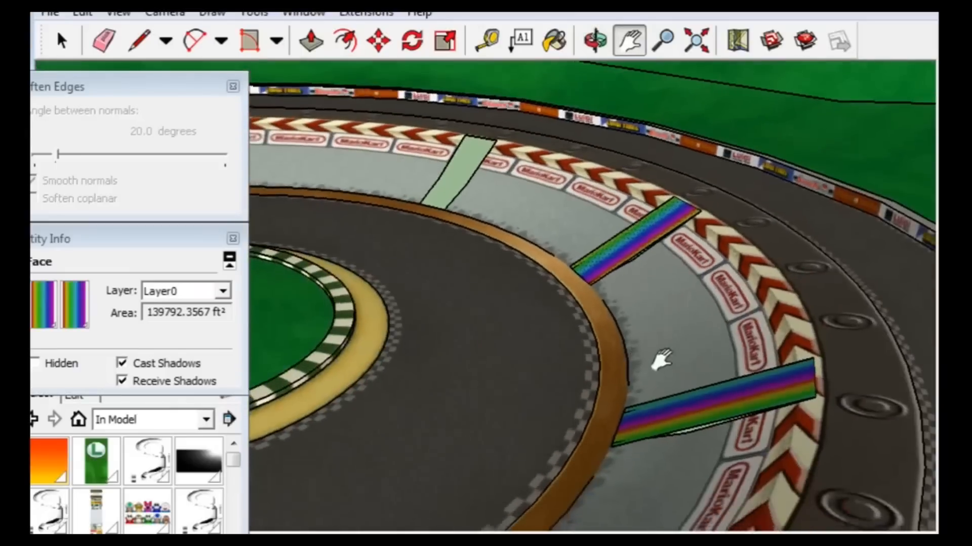
{"action": "scroll", "coordinate": [658, 357], "scroll_direction": "up", "scroll_amount": 2}
{"action": "middle_click_drag", "start_coordinate": [660, 356], "coordinate": [696, 328]}
{"action": "left_click_drag", "start_coordinate": [696, 328], "coordinate": [703, 338]}
{"action": "left_click_drag", "start_coordinate": [691, 370], "coordinate": [705, 377]}
{"action": "middle_click_drag", "start_coordinate": [563, 216], "coordinate": [573, 199]}
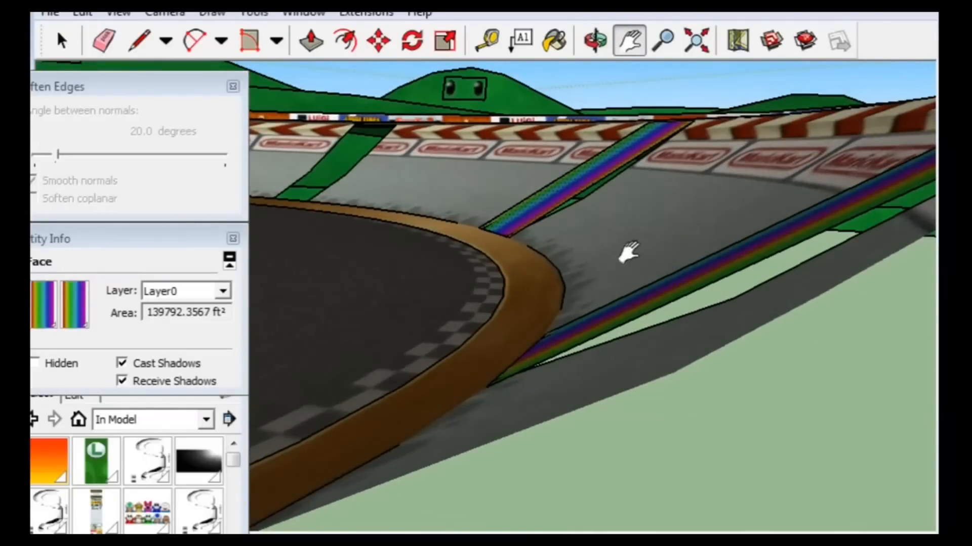
- Find the newer rainbow strip again from a wider view of the course and examine its edges up close
{"action": "scroll", "coordinate": [630, 253], "scroll_direction": "up", "scroll_amount": 5}
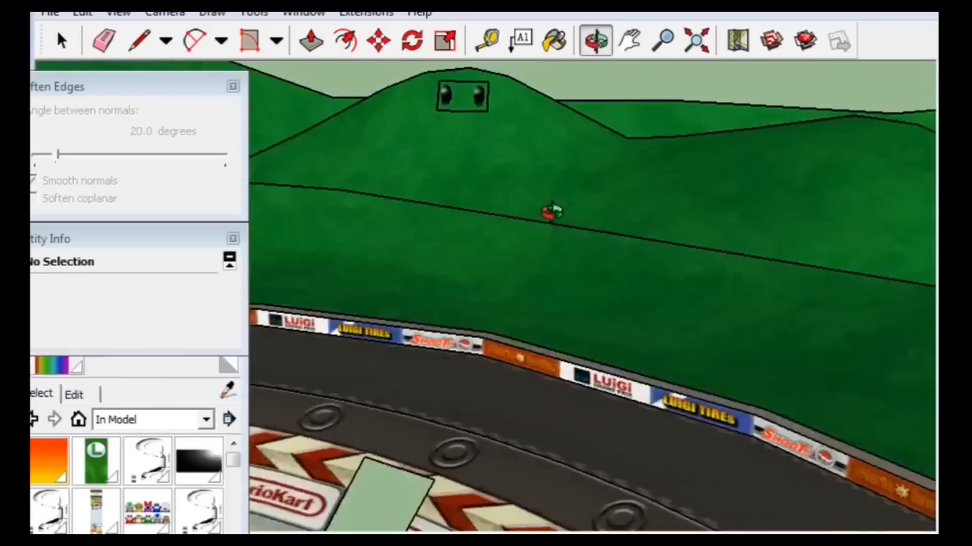
{"action": "middle_click_drag", "start_coordinate": [551, 212], "coordinate": [543, 181]}
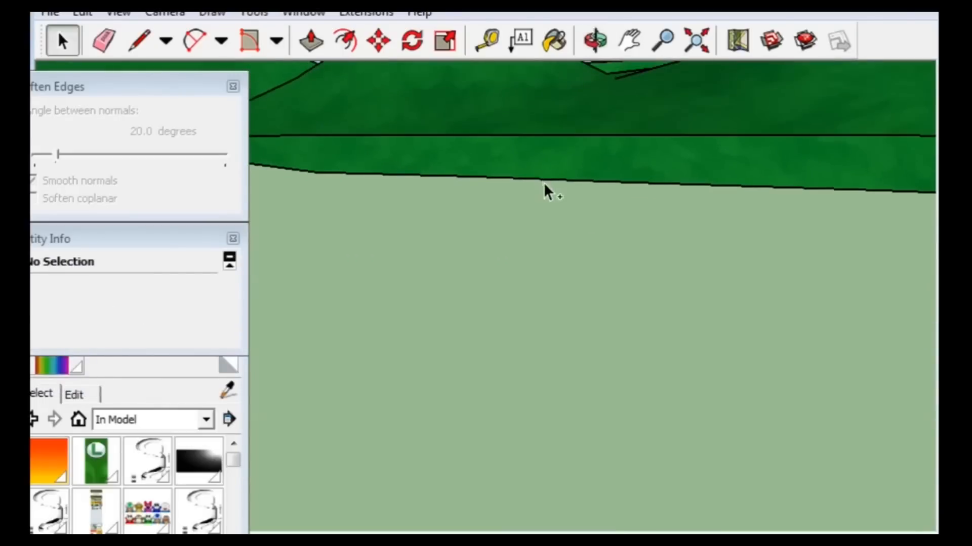
{"action": "scroll", "coordinate": [544, 178], "scroll_direction": "down", "scroll_amount": 6}
{"action": "middle_click_drag", "start_coordinate": [566, 319], "coordinate": [602, 445]}
{"action": "scroll", "coordinate": [664, 186], "scroll_direction": "down", "scroll_amount": 5}
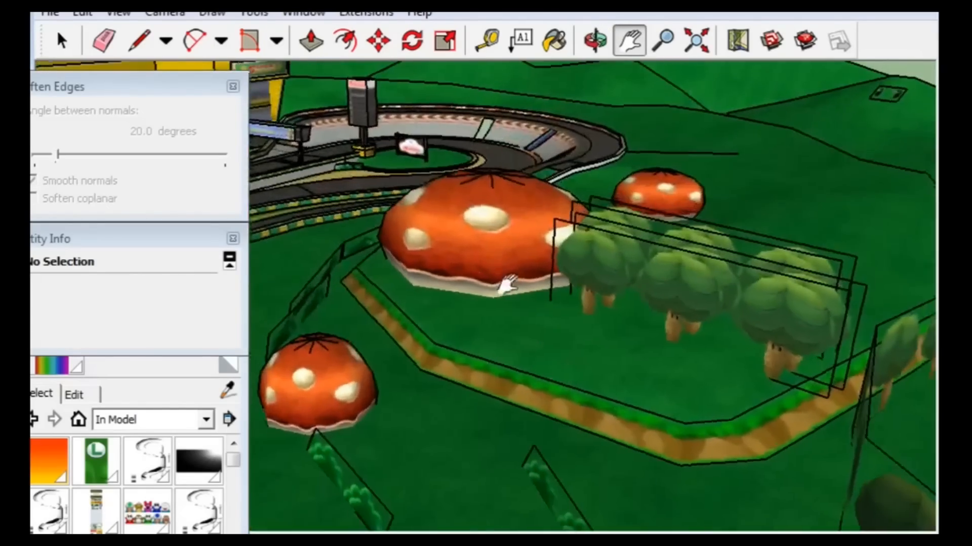
{"action": "middle_click_drag", "start_coordinate": [506, 279], "coordinate": [549, 455], "text": "shift"}
{"action": "scroll", "coordinate": [549, 208], "scroll_direction": "up", "scroll_amount": 6}
{"action": "scroll", "coordinate": [607, 387], "scroll_direction": "up", "scroll_amount": 3}
{"action": "scroll", "coordinate": [610, 392], "scroll_direction": "down", "scroll_amount": 4}
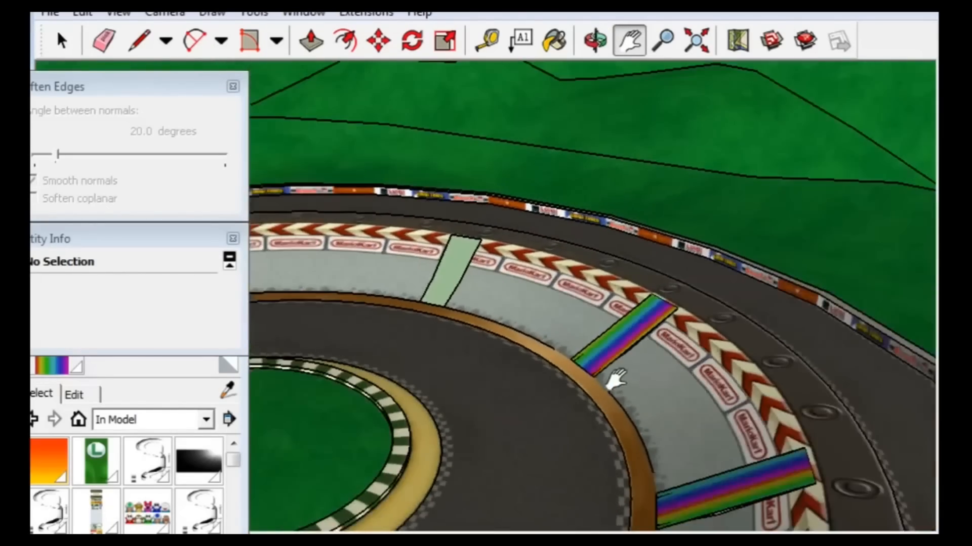
{"action": "scroll", "coordinate": [612, 383], "scroll_direction": "up", "scroll_amount": 6}
{"action": "scroll", "coordinate": [583, 341], "scroll_direction": "down", "scroll_amount": 2}
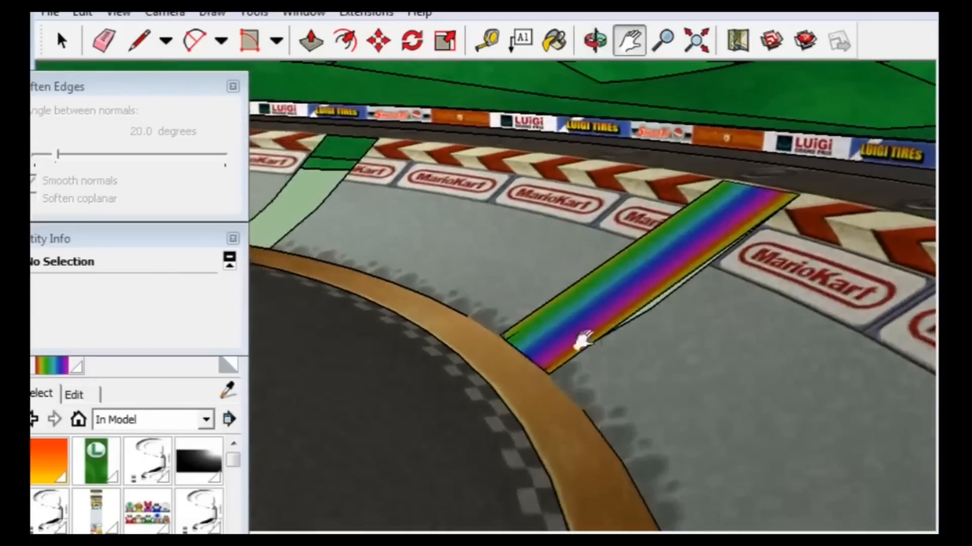
- Delete the newer rainbow rectangle together with its bounding edges, leaving the original green strip in place
{"action": "left_click", "coordinate": [645, 266]}
{"action": "key", "text": "Delete"}
{"action": "middle_click_drag", "start_coordinate": [739, 273], "coordinate": [662, 415]}
{"action": "key", "text": "ctrl+z"}
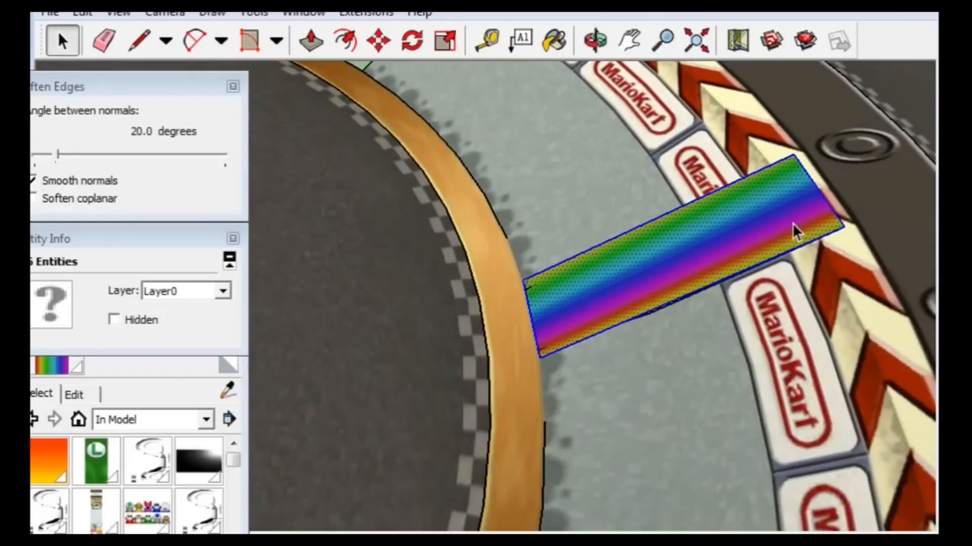
{"action": "key", "text": "Delete"}
{"action": "key", "text": "ctrl+z"}
{"action": "double_click", "coordinate": [747, 236]}
{"action": "key", "text": "Delete"}
- Draw a rotated rectangle over the green strip's upper section, from the two points at its bend to its upper edge
{"action": "scroll", "coordinate": [828, 220], "scroll_direction": "up", "scroll_amount": 3}
{"action": "scroll", "coordinate": [828, 220], "scroll_direction": "down", "scroll_amount": 2}
{"action": "middle_click_drag", "start_coordinate": [582, 330], "coordinate": [675, 247]}
{"action": "left_click", "coordinate": [255, 48]}
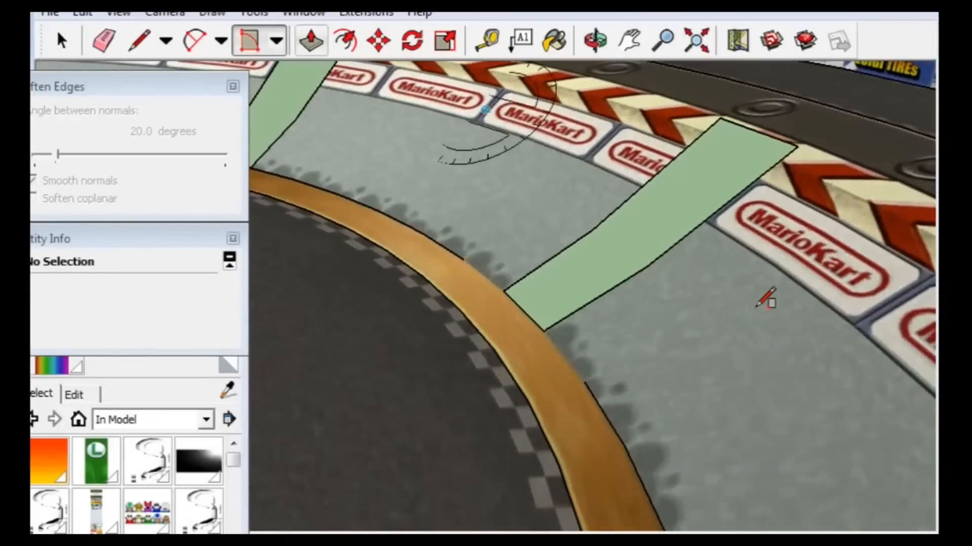
{"action": "scroll", "coordinate": [754, 291], "scroll_direction": "up", "scroll_amount": 4}
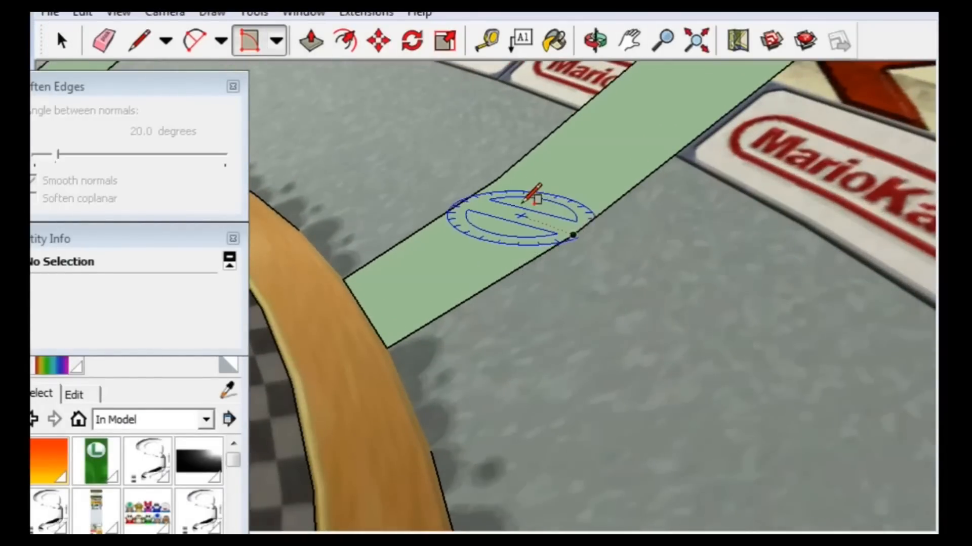
{"action": "left_click", "coordinate": [496, 179]}
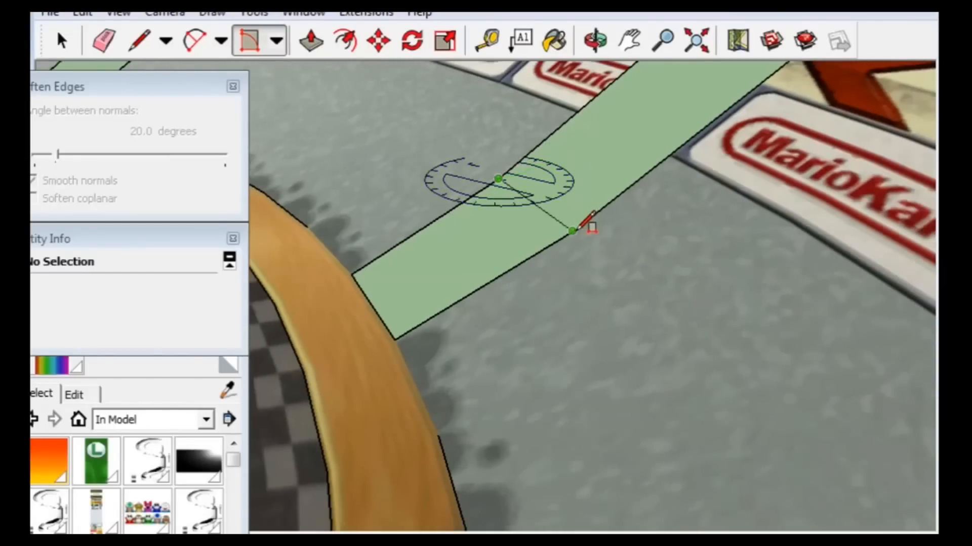
{"action": "scroll", "coordinate": [644, 177], "scroll_direction": "down", "scroll_amount": 3}
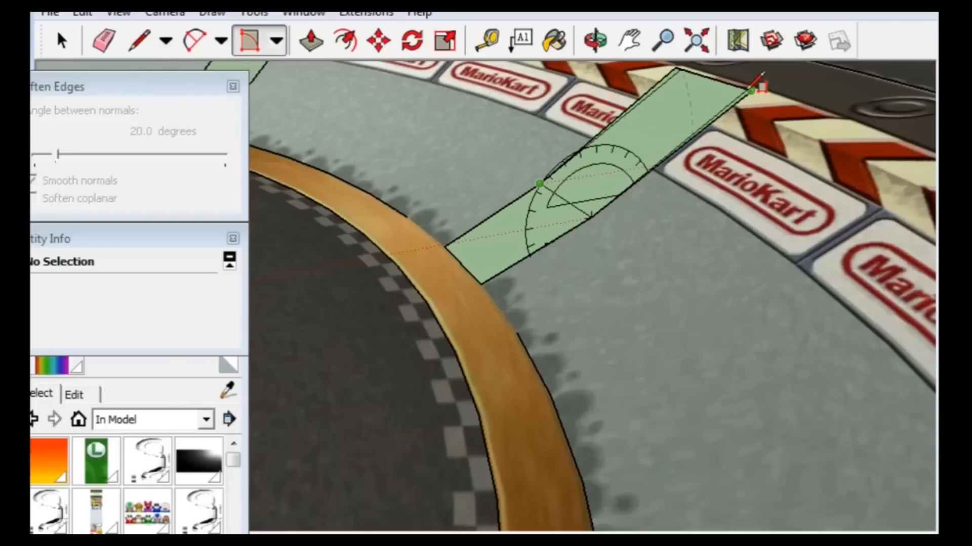
{"action": "left_click", "coordinate": [754, 94]}
{"action": "middle_click_drag", "start_coordinate": [754, 94], "coordinate": [813, 82]}
- Draw another rotated rectangle over the upper section, from the strip's upper edge corners down to the bend
{"action": "left_click", "coordinate": [629, 40]}
{"action": "left_click_drag", "start_coordinate": [645, 227], "coordinate": [711, 389]}
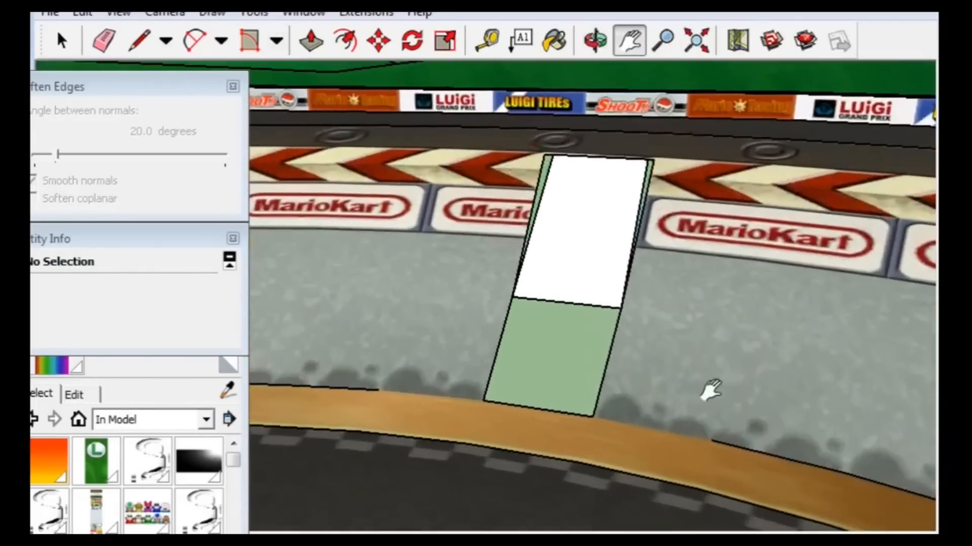
{"action": "scroll", "coordinate": [624, 269], "scroll_direction": "up", "scroll_amount": 2}
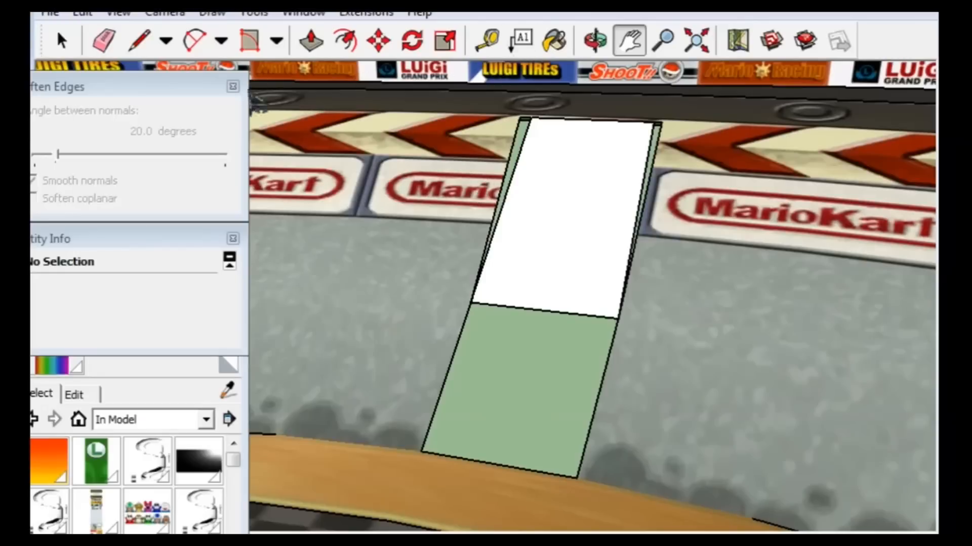
{"action": "left_click", "coordinate": [248, 41]}
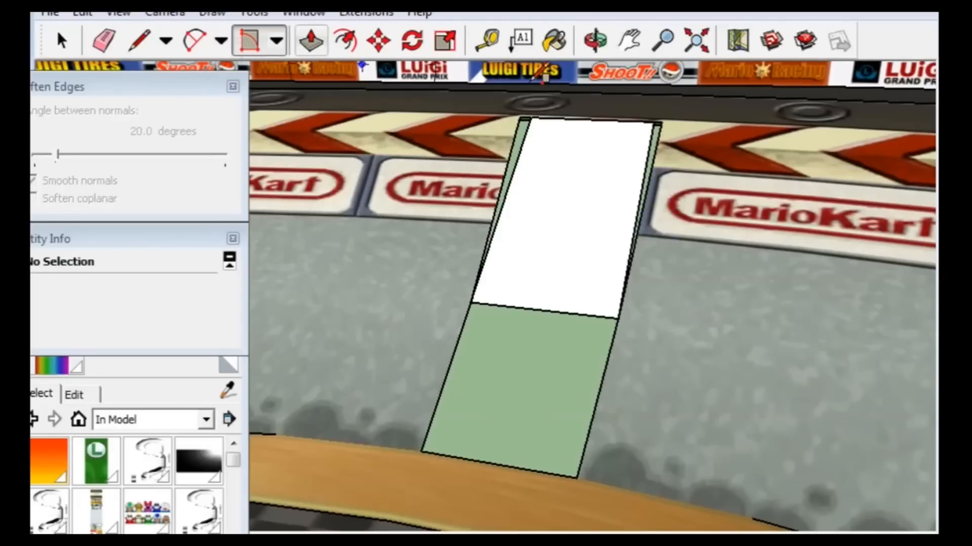
{"action": "left_click", "coordinate": [522, 117]}
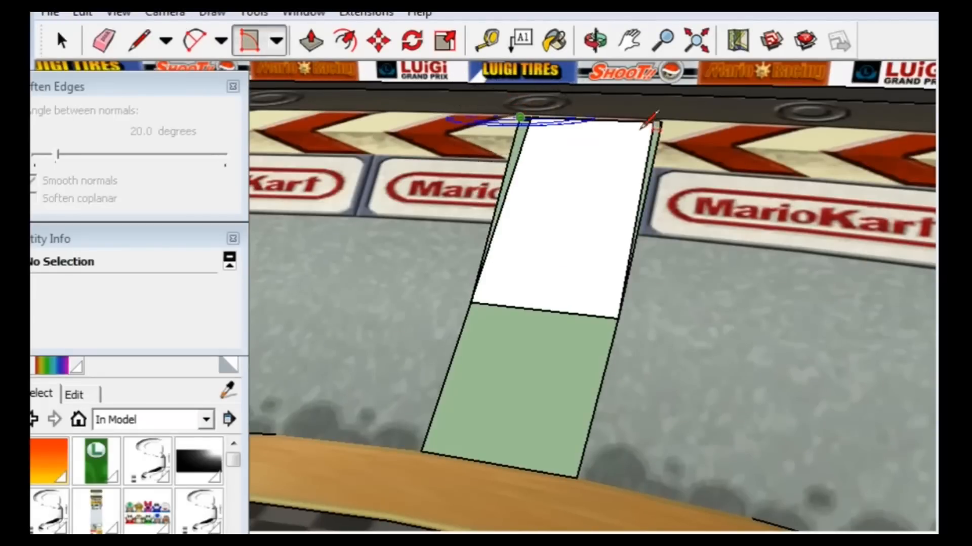
{"action": "left_click", "coordinate": [619, 319]}
{"action": "middle_click_drag", "start_coordinate": [614, 321], "coordinate": [512, 403]}
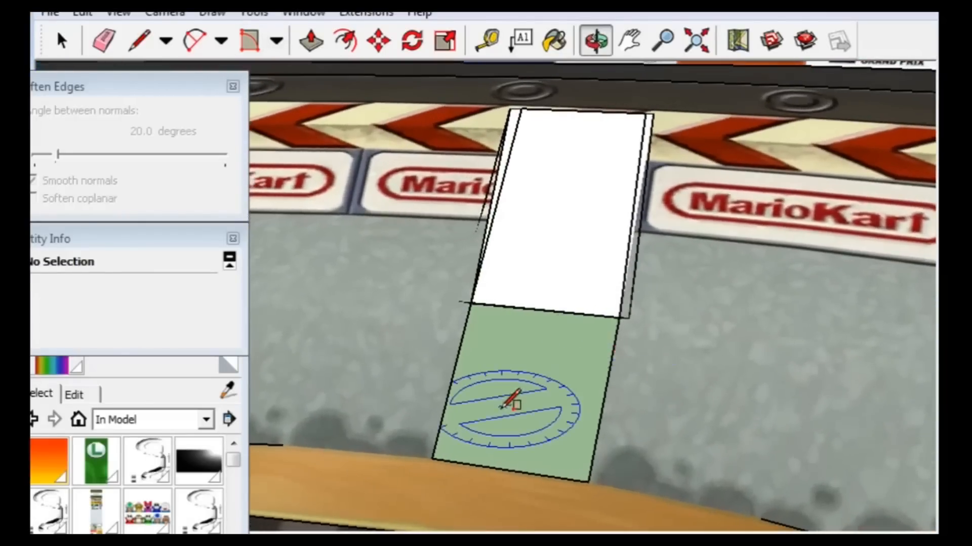
- Cover the strip's lower section with two rotated rectangles, one from the lower edge to the bend and one from the bend downward
{"action": "left_click", "coordinate": [432, 458]}
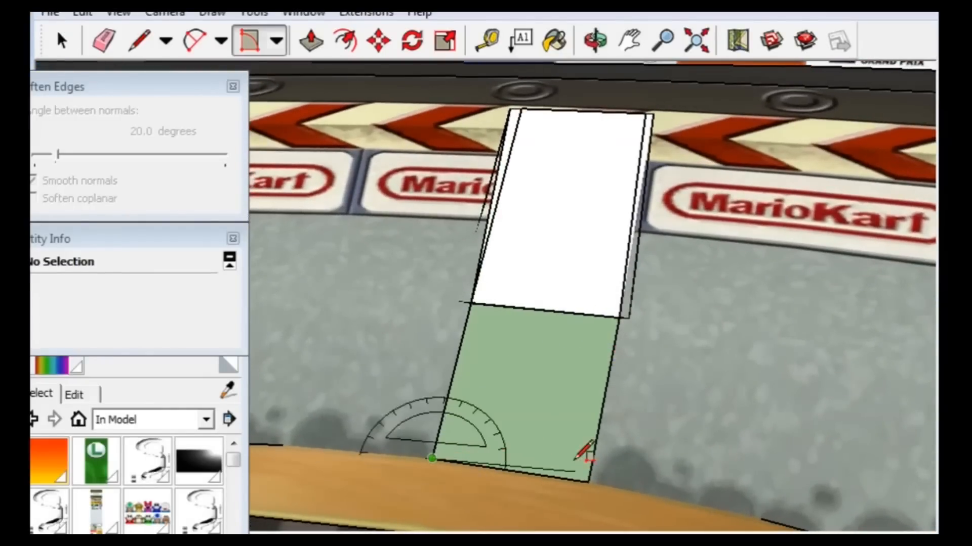
{"action": "left_click", "coordinate": [588, 482]}
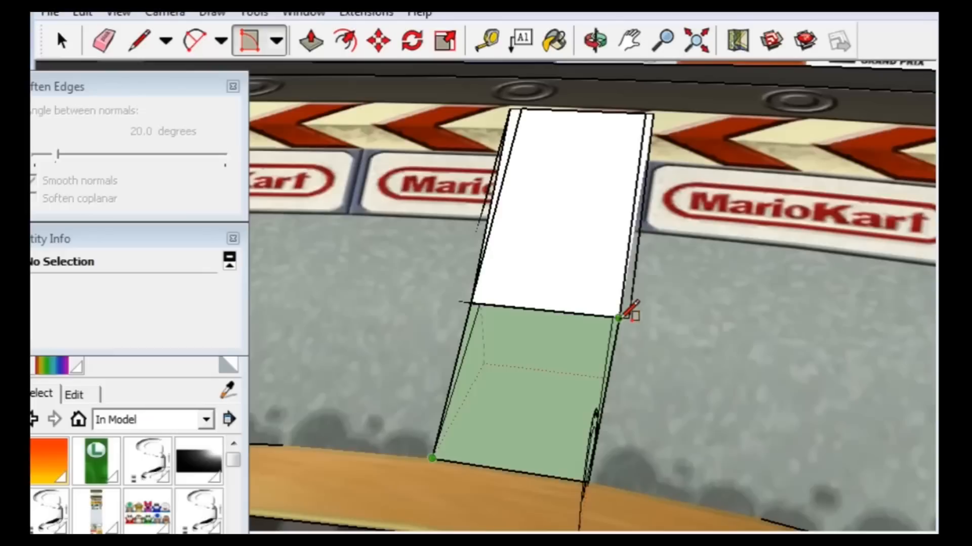
{"action": "left_click", "coordinate": [618, 318]}
{"action": "left_click", "coordinate": [618, 317]}
{"action": "left_click", "coordinate": [471, 302]}
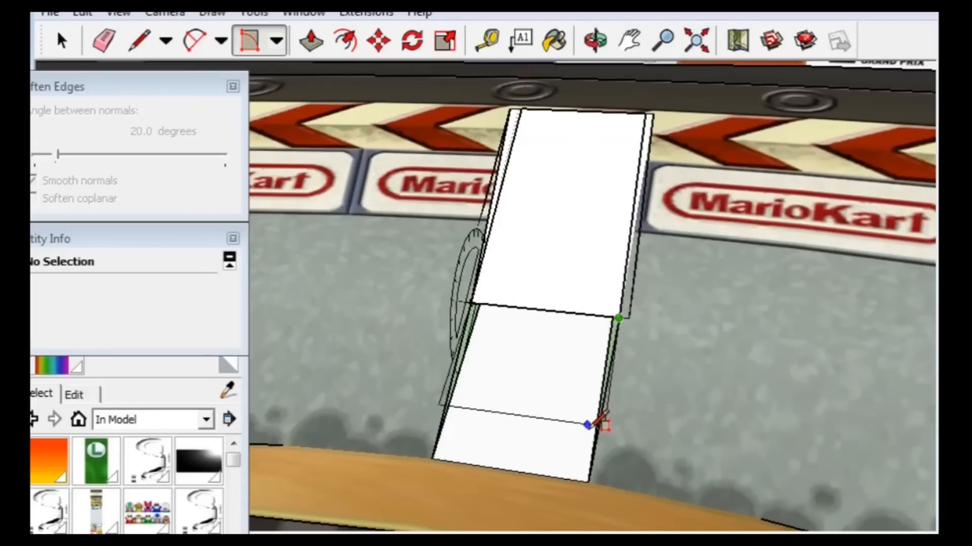
{"action": "middle_click_drag", "start_coordinate": [455, 336], "coordinate": [457, 369]}
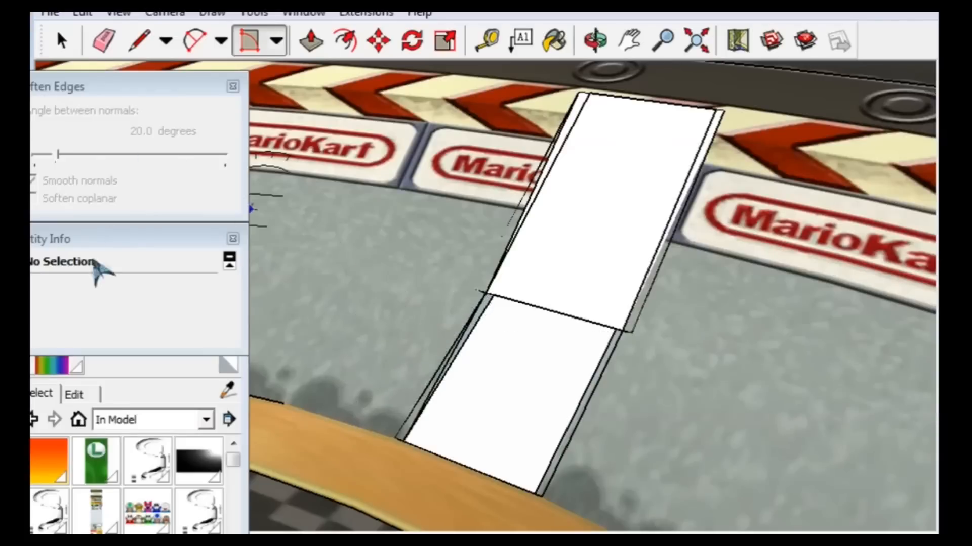
- Assign the rotated rainbow material to both the front and back sides of the white face covering the strip's upper section
{"action": "left_click", "coordinate": [594, 227]}
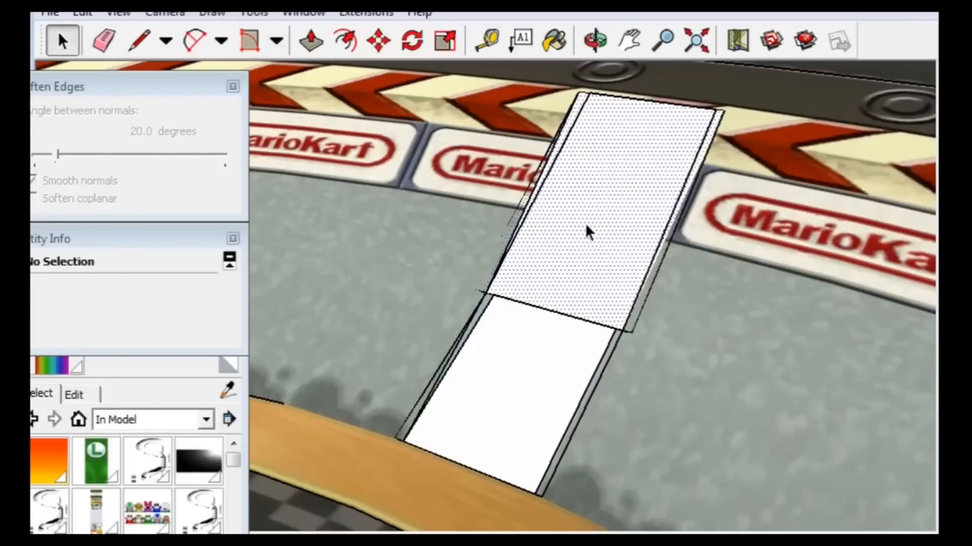
{"action": "left_click", "coordinate": [48, 314]}
{"action": "left_click_drag", "start_coordinate": [125, 262], "coordinate": [127, 336]}
{"action": "left_click", "coordinate": [70, 366]}
{"action": "left_click", "coordinate": [105, 398]}
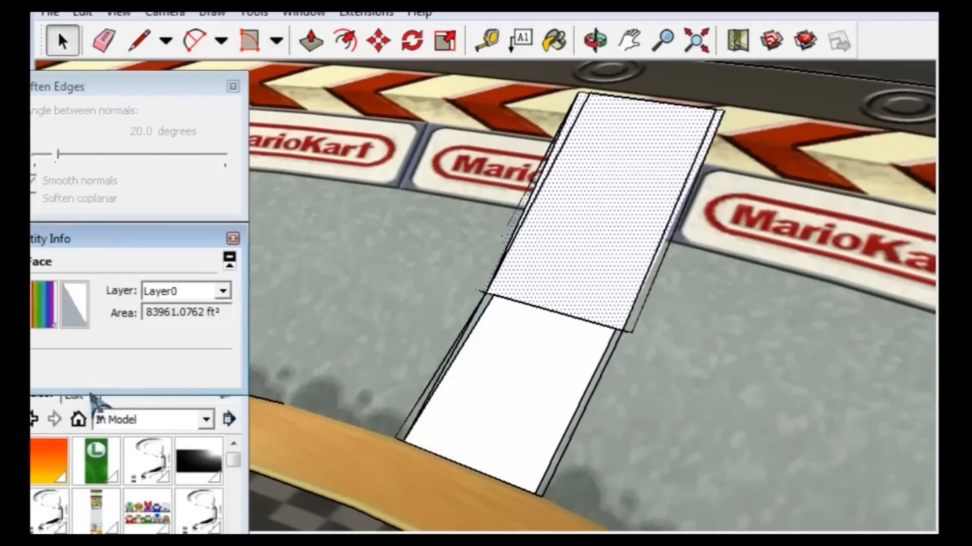
{"action": "left_click", "coordinate": [43, 309]}
{"action": "left_click_drag", "start_coordinate": [121, 264], "coordinate": [128, 339]}
{"action": "left_click", "coordinate": [77, 326]}
{"action": "left_click", "coordinate": [101, 402]}
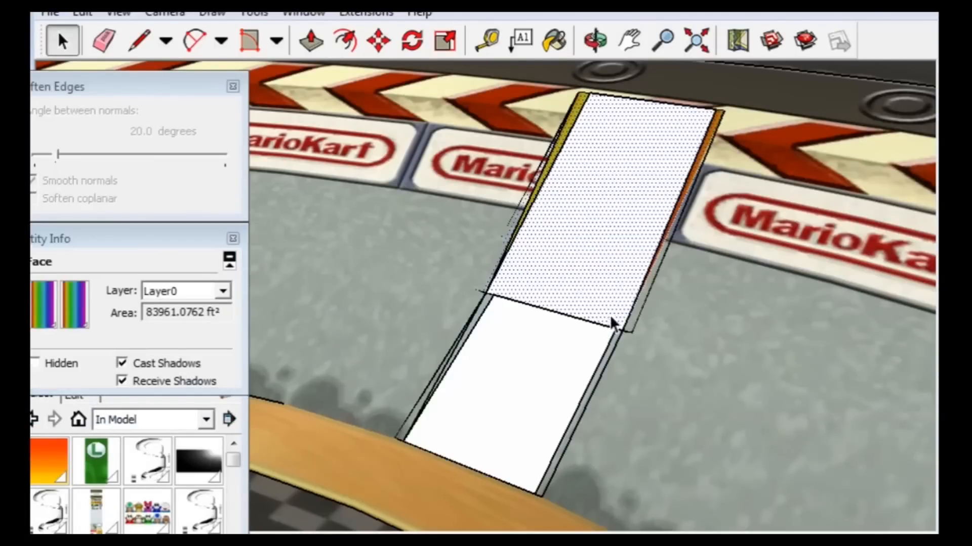
- Assign the rotated rainbow material to both sides of the white face covering the strip's lower section
{"action": "scroll", "coordinate": [405, 355], "scroll_direction": "up", "scroll_amount": 3}
{"action": "left_click", "coordinate": [614, 336]}
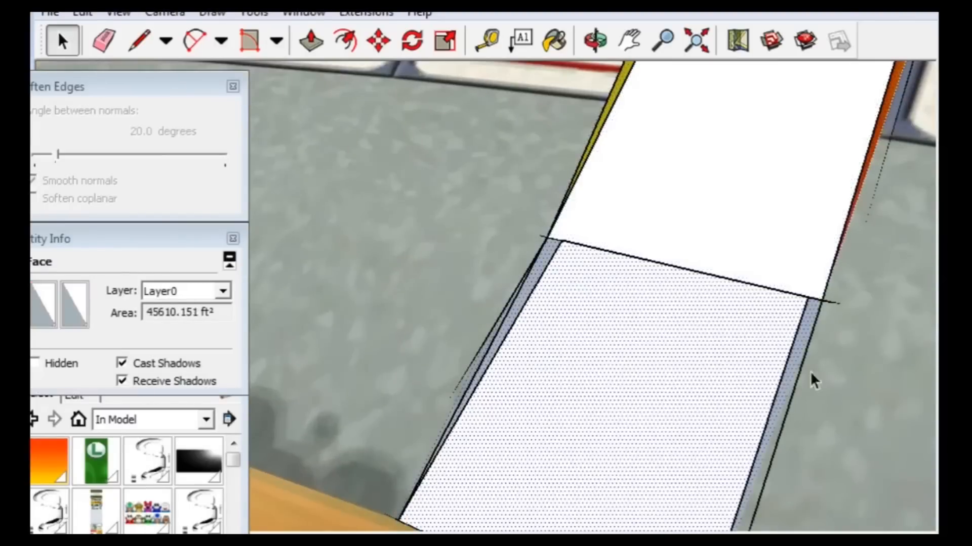
{"action": "left_click", "coordinate": [68, 314]}
{"action": "left_click_drag", "start_coordinate": [125, 255], "coordinate": [140, 346]}
{"action": "left_click", "coordinate": [62, 340]}
{"action": "left_click", "coordinate": [105, 399]}
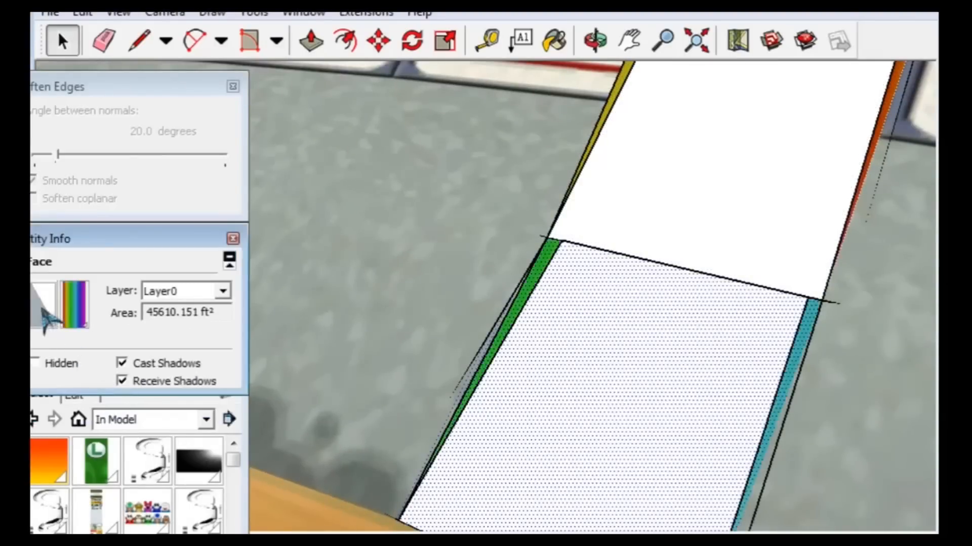
{"action": "left_click", "coordinate": [63, 303]}
{"action": "left_click_drag", "start_coordinate": [125, 264], "coordinate": [126, 342]}
{"action": "left_click", "coordinate": [61, 324]}
{"action": "left_click", "coordinate": [105, 398]}
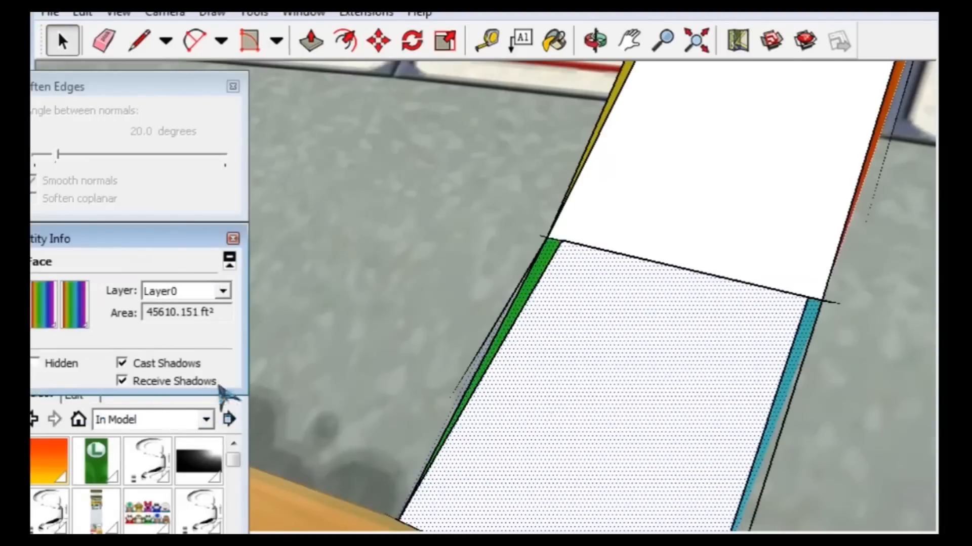
- Examine how the upper and lower faces meet at the bend and along their side edges, from the front and from behind
{"action": "middle_click_drag", "start_coordinate": [555, 349], "coordinate": [587, 361]}
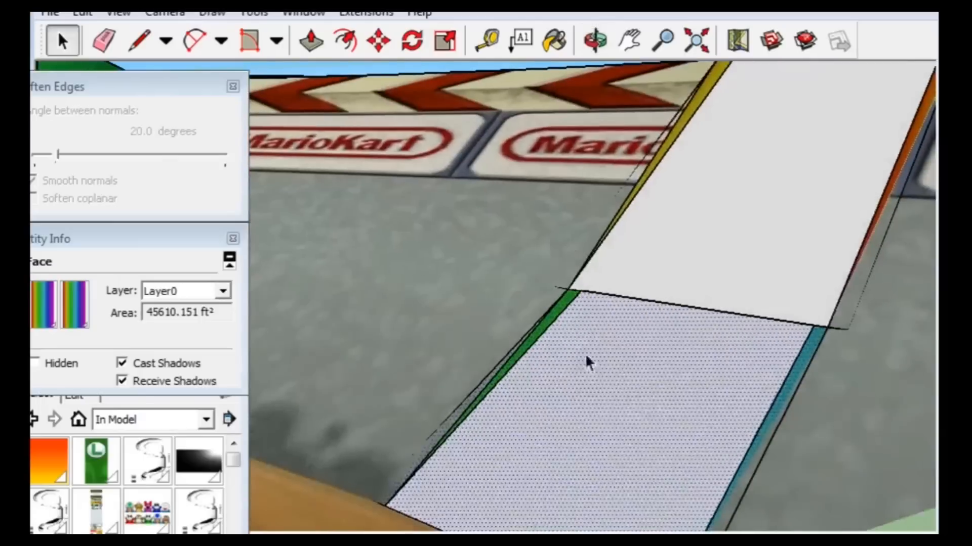
{"action": "left_click", "coordinate": [869, 390]}
{"action": "left_click", "coordinate": [661, 388]}
{"action": "middle_click_drag", "start_coordinate": [711, 400], "coordinate": [623, 369]}
{"action": "scroll", "coordinate": [563, 411], "scroll_direction": "down", "scroll_amount": 2}
{"action": "middle_click_drag", "start_coordinate": [603, 73], "coordinate": [558, 245]}
{"action": "scroll", "coordinate": [703, 273], "scroll_direction": "up", "scroll_amount": 10}
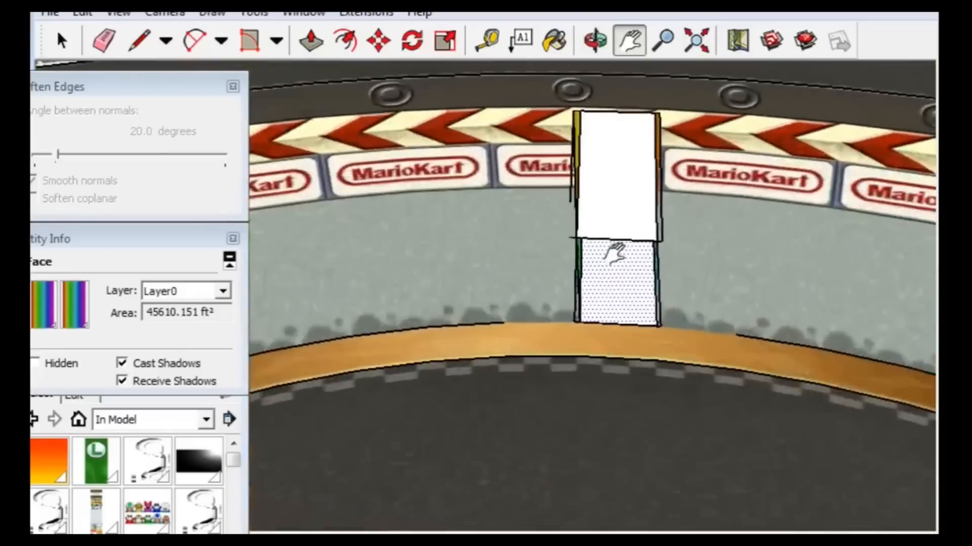
{"action": "scroll", "coordinate": [614, 253], "scroll_direction": "up", "scroll_amount": 3}
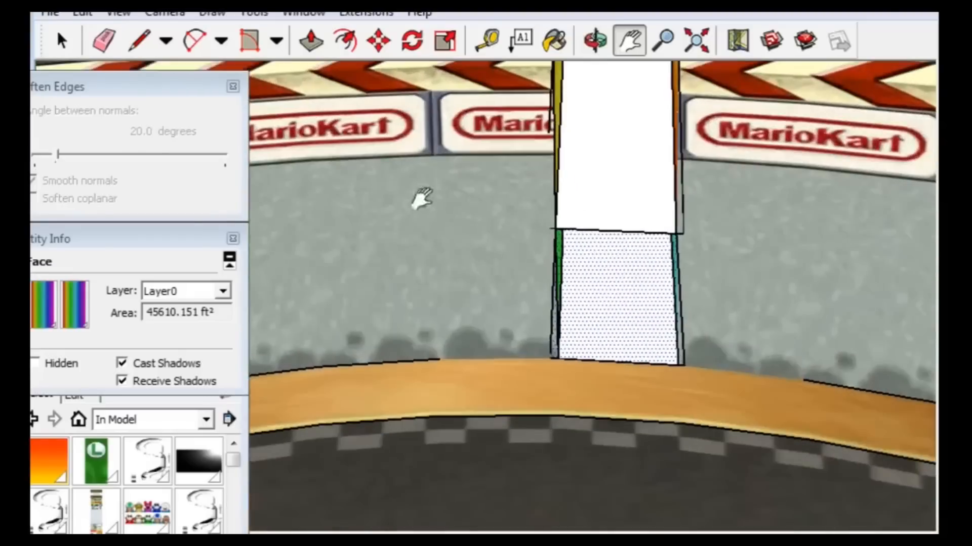
{"action": "left_click", "coordinate": [655, 153]}
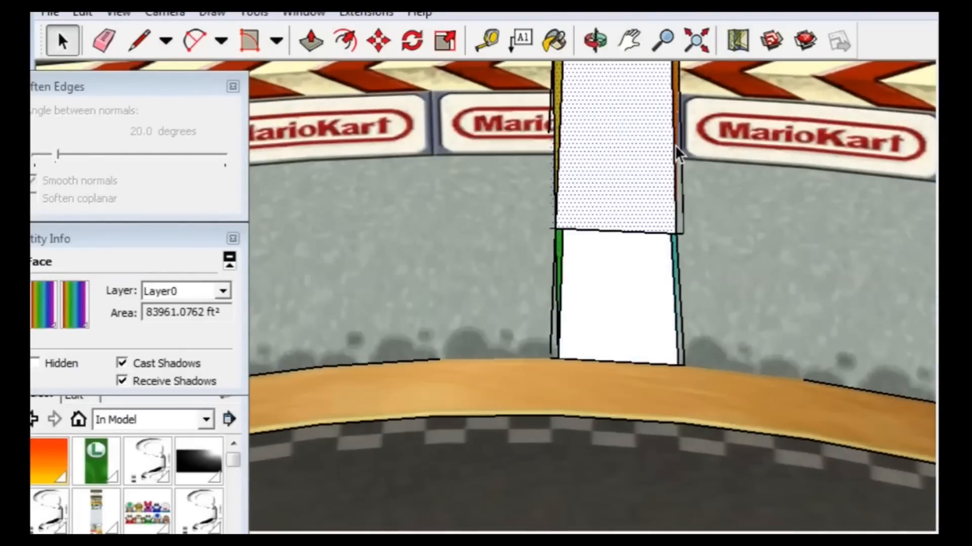
{"action": "left_click", "coordinate": [676, 146]}
{"action": "scroll", "coordinate": [673, 222], "scroll_direction": "up", "scroll_amount": 2}
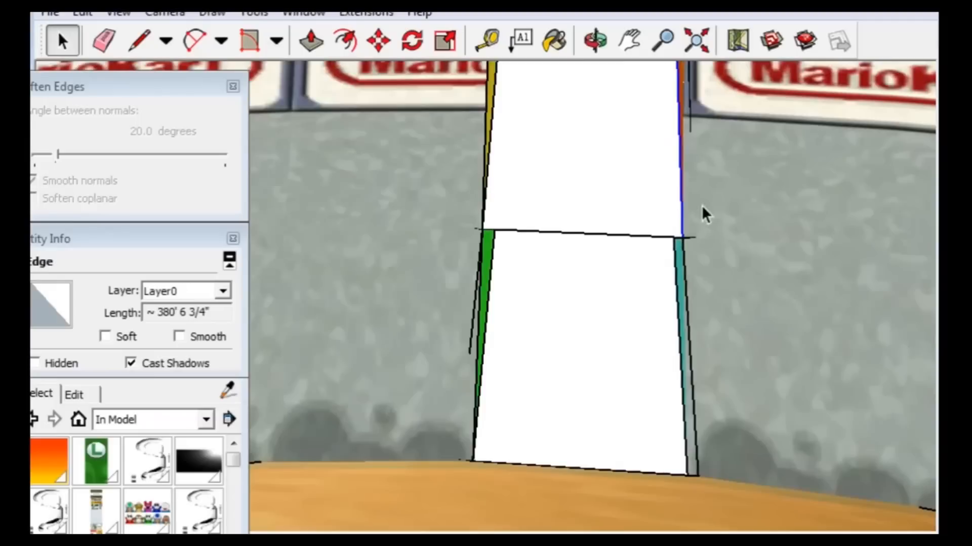
{"action": "left_click", "coordinate": [657, 234]}
{"action": "left_click", "coordinate": [653, 238]}
{"action": "middle_click_drag", "start_coordinate": [653, 238], "coordinate": [667, 98]}
{"action": "left_click", "coordinate": [589, 329]}
{"action": "middle_click_drag", "start_coordinate": [589, 338], "coordinate": [658, 250]}
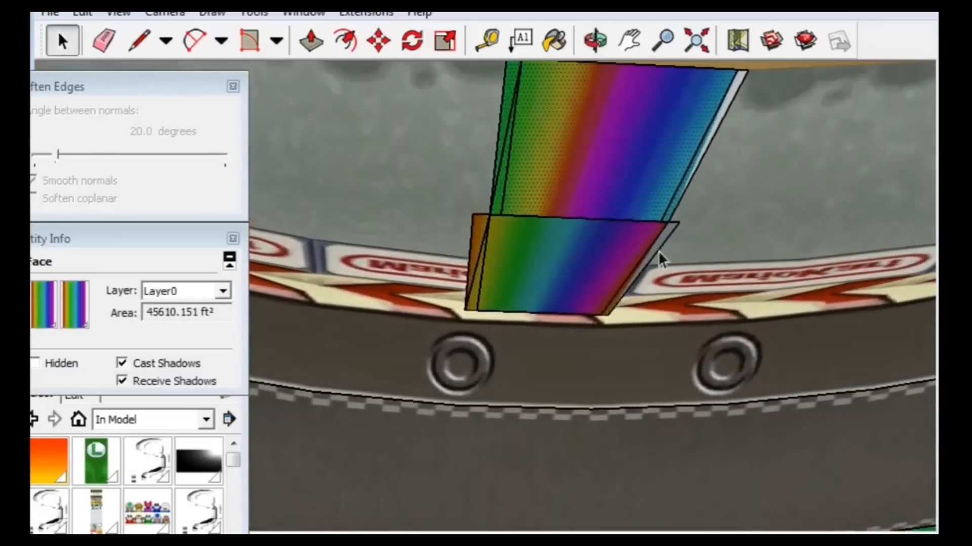
- Assign the rotated rainbow material to both sides of the narrow white sliver along the lower section's side edge
{"action": "left_click", "coordinate": [733, 87]}
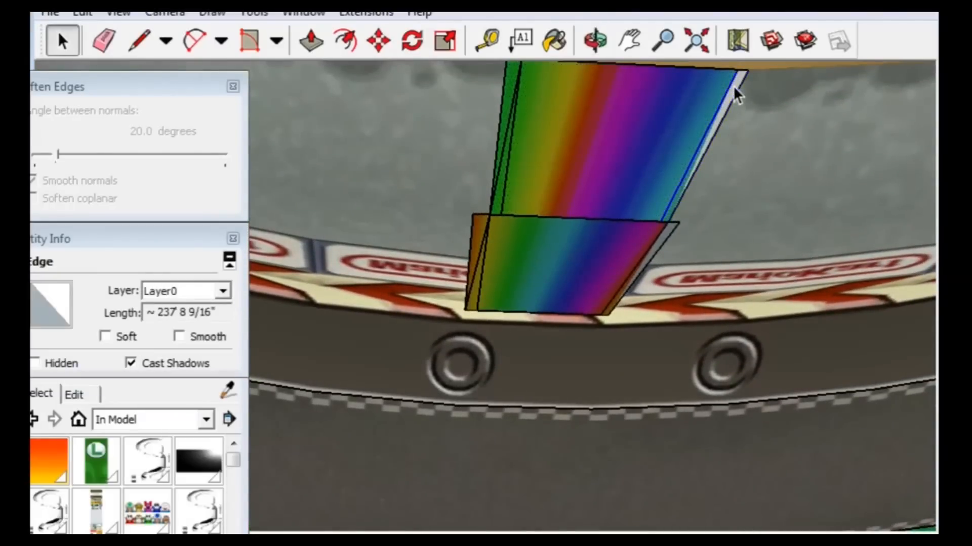
{"action": "scroll", "coordinate": [732, 94], "scroll_direction": "up", "scroll_amount": 4}
{"action": "left_click", "coordinate": [732, 91]}
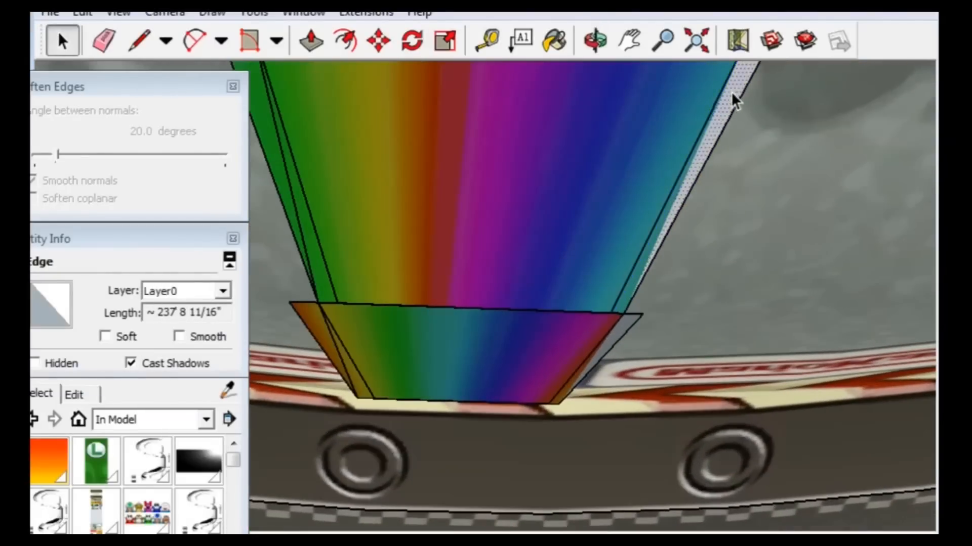
{"action": "scroll", "coordinate": [123, 298], "scroll_direction": "down", "scroll_amount": 10}
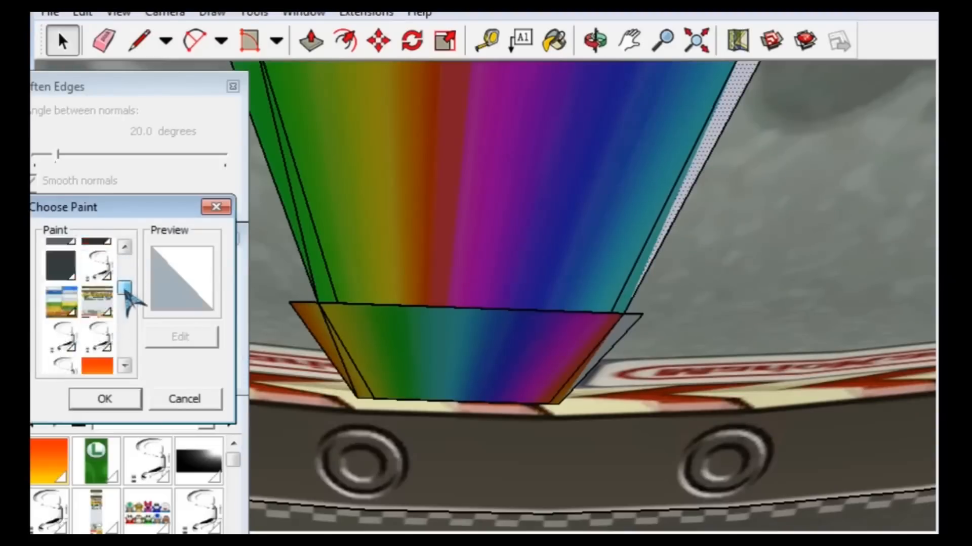
{"action": "scroll", "coordinate": [126, 342], "scroll_direction": "down", "scroll_amount": 2}
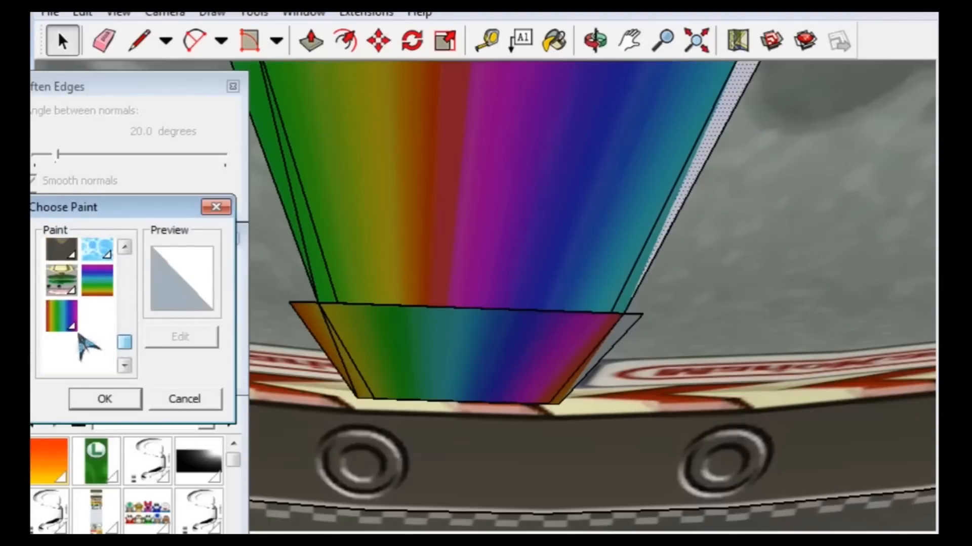
{"action": "left_click", "coordinate": [62, 329]}
{"action": "left_click", "coordinate": [105, 398]}
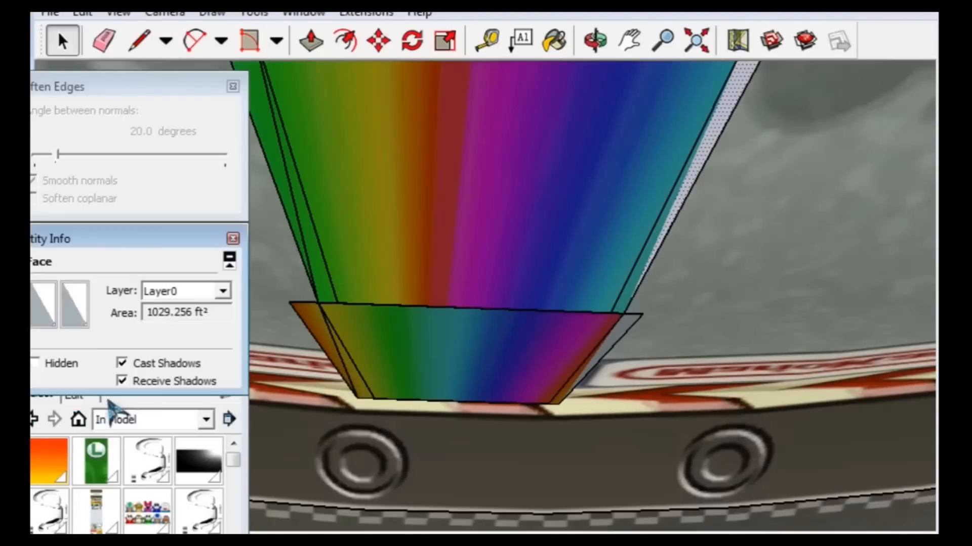
{"action": "left_click", "coordinate": [48, 309]}
{"action": "left_click_drag", "start_coordinate": [125, 270], "coordinate": [123, 340]}
{"action": "left_click", "coordinate": [63, 360]}
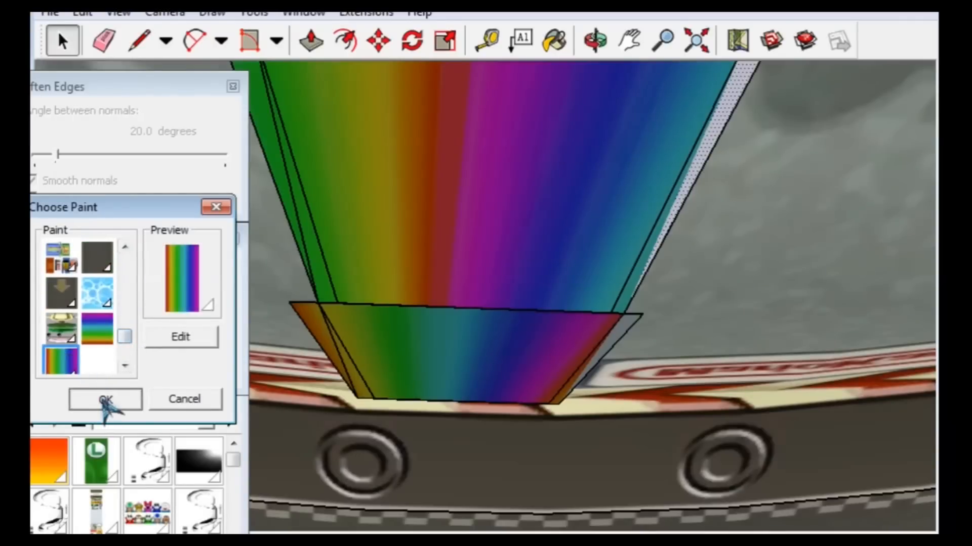
{"action": "left_click", "coordinate": [104, 399]}
- Assign the rotated rainbow material to both sides of the second rectangle covering the strip's upper section
{"action": "mouse_move", "coordinate": [439, 334]}
{"action": "middle_mouse_down"}
{"action": "mouse_move", "coordinate": [445, 330]}
{"action": "mouse_move", "coordinate": [434, 529]}
{"action": "mouse_move", "coordinate": [495, 506]}
{"action": "mouse_move", "coordinate": [395, 357]}
{"action": "mouse_move", "coordinate": [547, 403]}
{"action": "mouse_move", "coordinate": [369, 362]}
{"action": "mouse_move", "coordinate": [412, 350]}
{"action": "middle_mouse_up"}
{"action": "key", "text": "space"}
{"action": "left_click", "coordinate": [383, 353]}
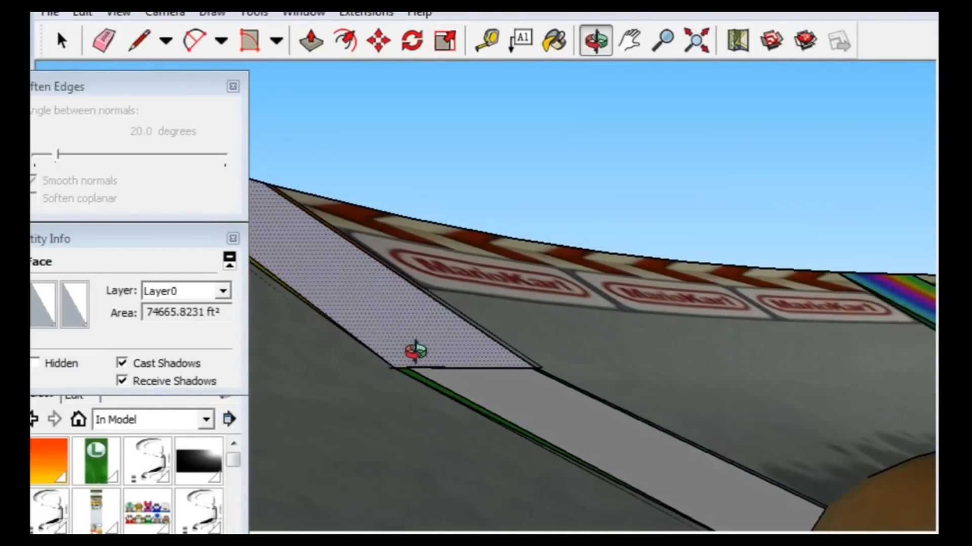
{"action": "left_click", "coordinate": [49, 316]}
{"action": "left_click_drag", "start_coordinate": [124, 247], "coordinate": [124, 354]}
{"action": "left_click", "coordinate": [75, 300]}
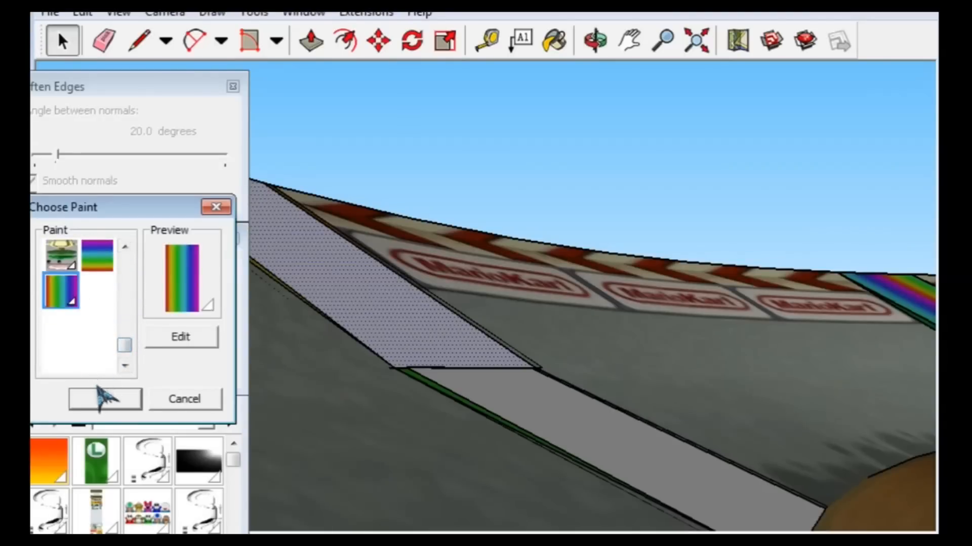
{"action": "left_click", "coordinate": [85, 398]}
{"action": "left_click", "coordinate": [76, 313]}
{"action": "left_click_drag", "start_coordinate": [126, 264], "coordinate": [131, 341]}
{"action": "left_click", "coordinate": [69, 363]}
{"action": "left_click", "coordinate": [94, 398]}
- Assign the rotated rainbow material to both sides of the second rectangle covering the strip's lower section
{"action": "mouse_move", "coordinate": [390, 382]}
{"action": "middle_mouse_down"}
{"action": "mouse_move", "coordinate": [425, 367]}
{"action": "mouse_move", "coordinate": [315, 379]}
{"action": "mouse_move", "coordinate": [380, 369]}
{"action": "mouse_move", "coordinate": [676, 398]}
{"action": "middle_mouse_up"}
{"action": "left_click", "coordinate": [620, 408]}
{"action": "middle_click_drag", "start_coordinate": [620, 408], "coordinate": [690, 384]}
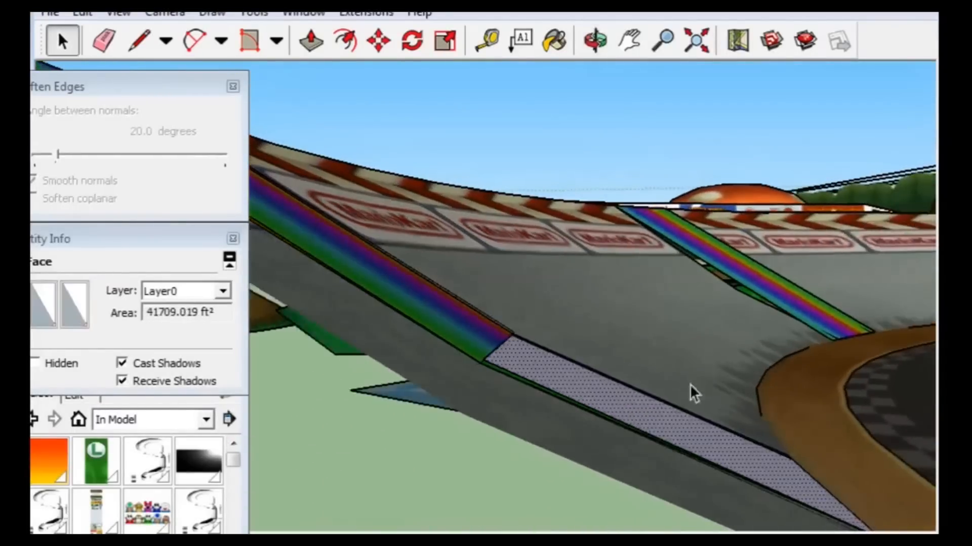
{"action": "left_click", "coordinate": [43, 303]}
{"action": "left_click_drag", "start_coordinate": [124, 259], "coordinate": [129, 350]}
{"action": "left_click", "coordinate": [60, 260]}
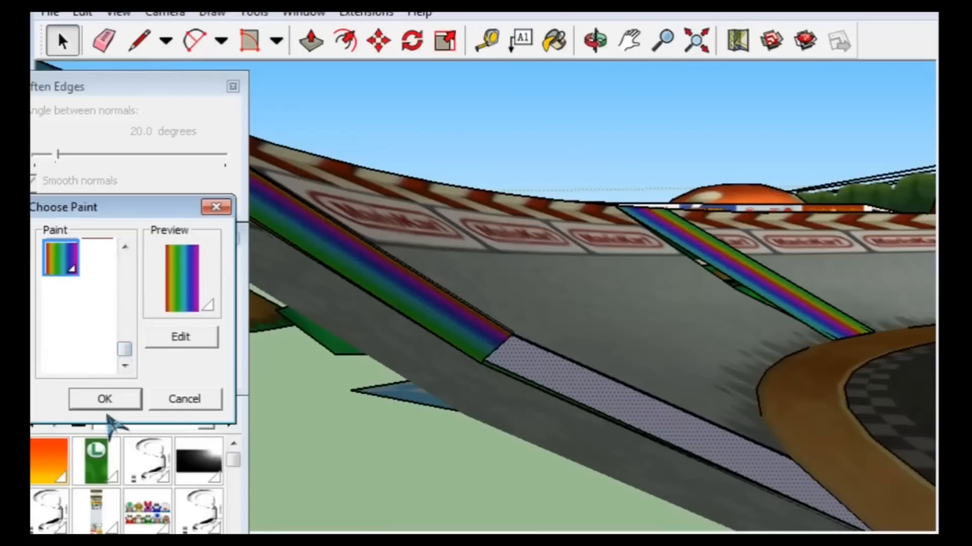
{"action": "left_click", "coordinate": [105, 400]}
{"action": "left_click", "coordinate": [84, 309]}
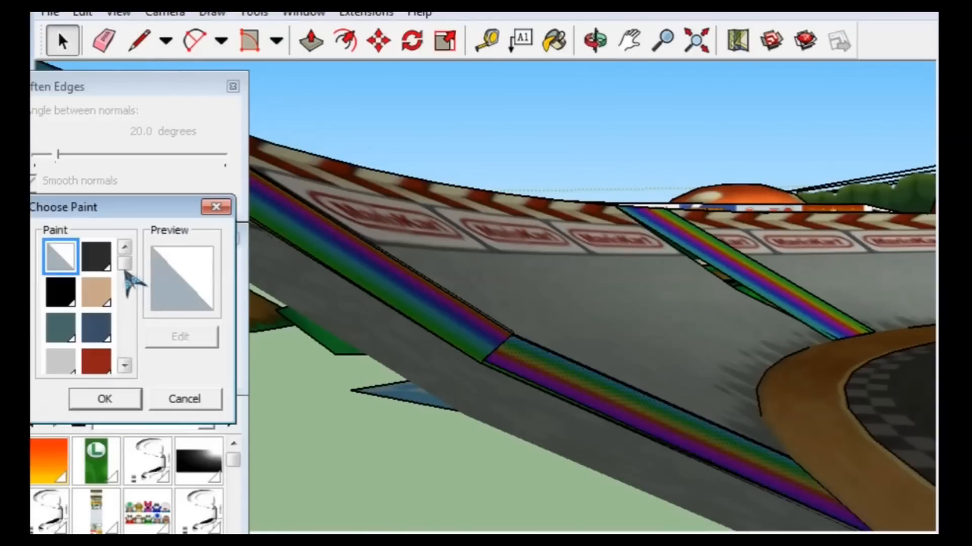
{"action": "left_click_drag", "start_coordinate": [125, 266], "coordinate": [128, 377]}
{"action": "left_click", "coordinate": [61, 271]}
{"action": "left_click", "coordinate": [121, 400]}
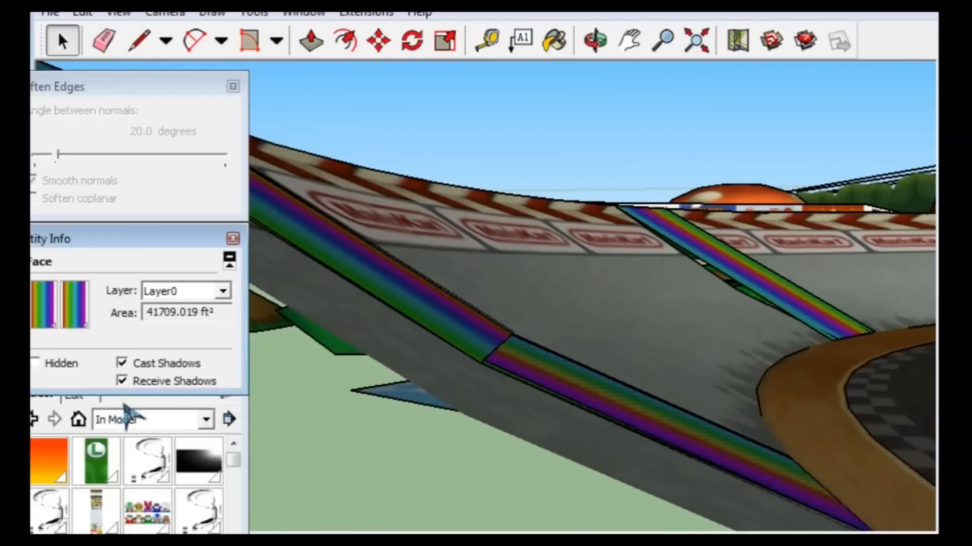
- Examine how the rainbow colours line up across the bend and compare the strip with the neighbouring rainbow strip
{"action": "scroll", "coordinate": [284, 451], "scroll_direction": "up", "scroll_amount": 5}
{"action": "mouse_move", "coordinate": [514, 384]}
{"action": "middle_mouse_down"}
{"action": "mouse_move", "coordinate": [327, 420]}
{"action": "mouse_move", "coordinate": [516, 373]}
{"action": "middle_mouse_up"}
{"action": "scroll", "coordinate": [516, 369], "scroll_direction": "down", "scroll_amount": 3}
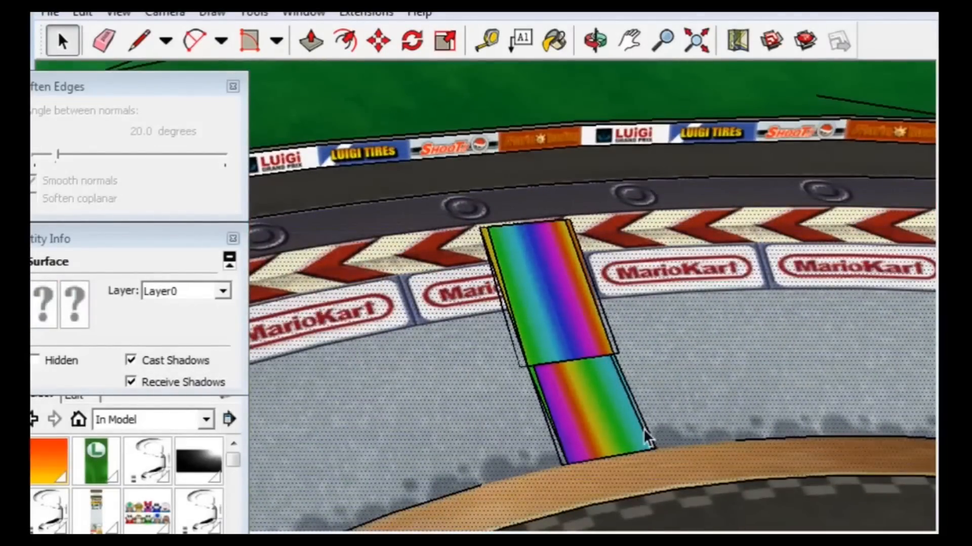
{"action": "scroll", "coordinate": [642, 429], "scroll_direction": "down", "scroll_amount": 6}
{"action": "middle_click_drag", "start_coordinate": [577, 473], "coordinate": [619, 308]}
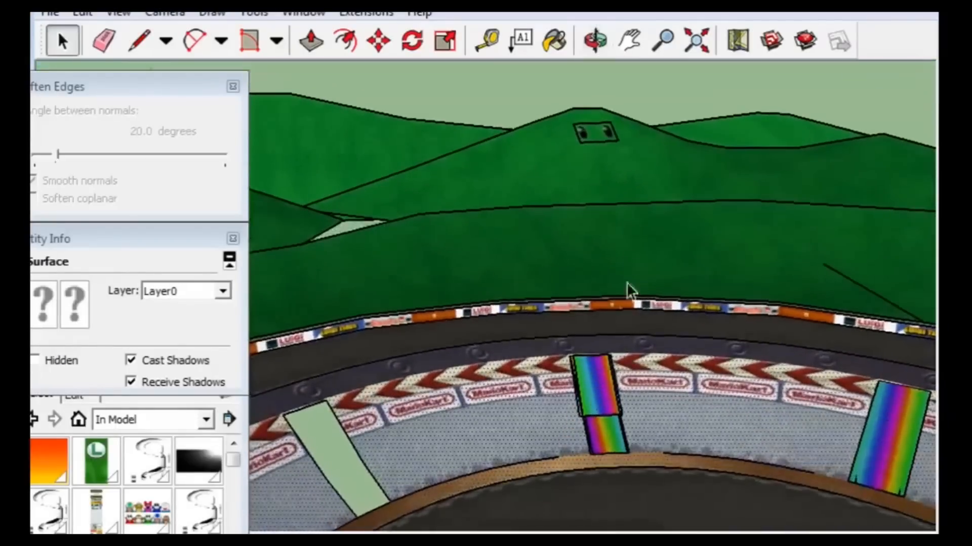
{"action": "scroll", "coordinate": [635, 430], "scroll_direction": "up", "scroll_amount": 5}
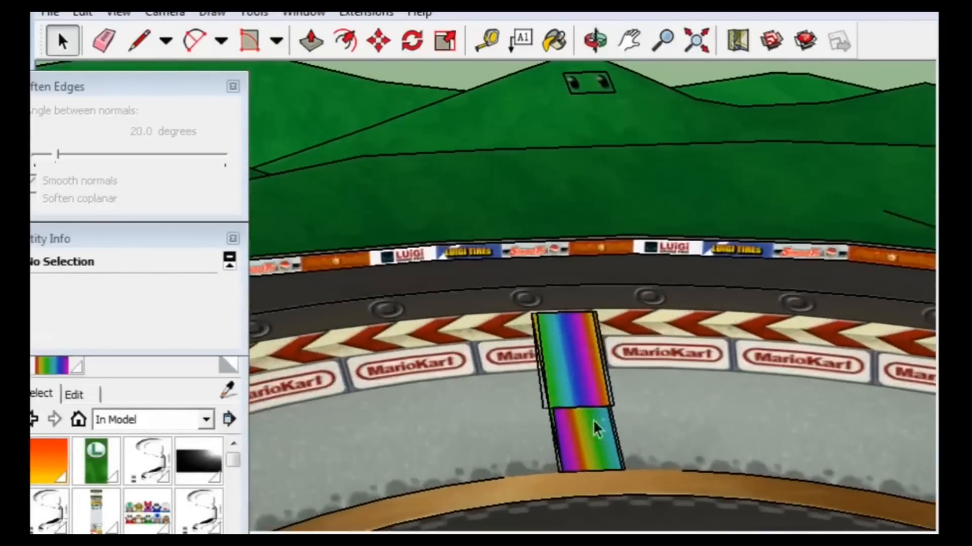
{"action": "scroll", "coordinate": [569, 442], "scroll_direction": "up", "scroll_amount": 6}
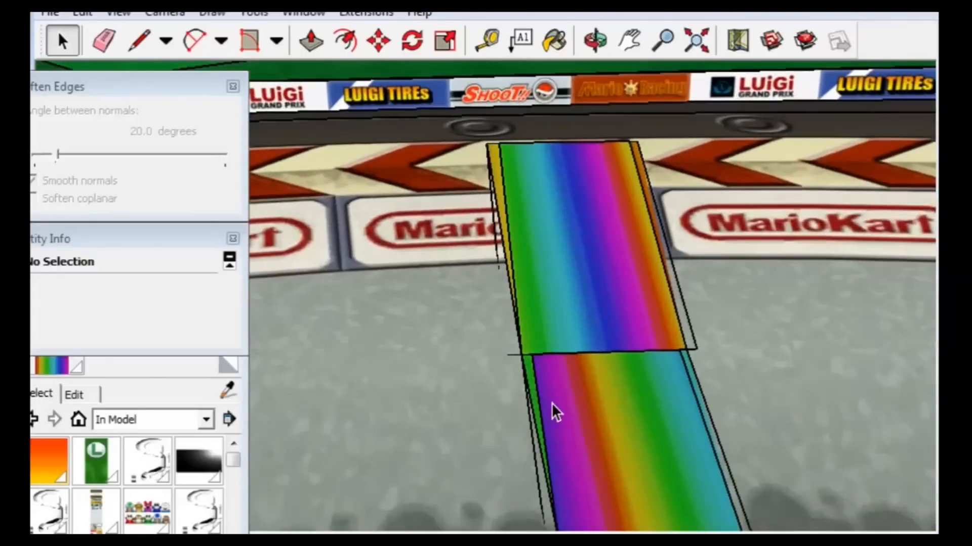
{"action": "scroll", "coordinate": [581, 399], "scroll_direction": "up", "scroll_amount": 1}
{"action": "scroll", "coordinate": [580, 400], "scroll_direction": "down", "scroll_amount": 4}
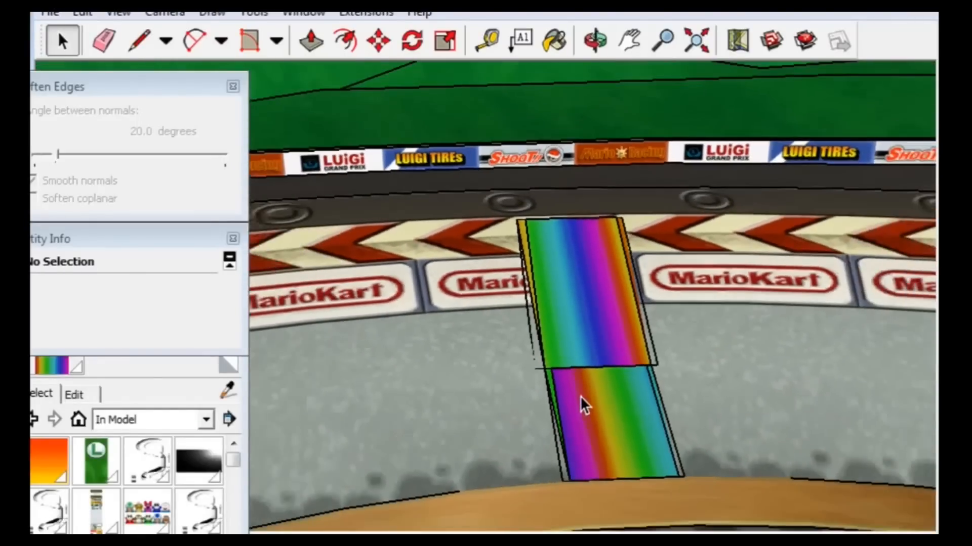
{"action": "scroll", "coordinate": [580, 396], "scroll_direction": "down", "scroll_amount": 3}
{"action": "left_click", "coordinate": [630, 41]}
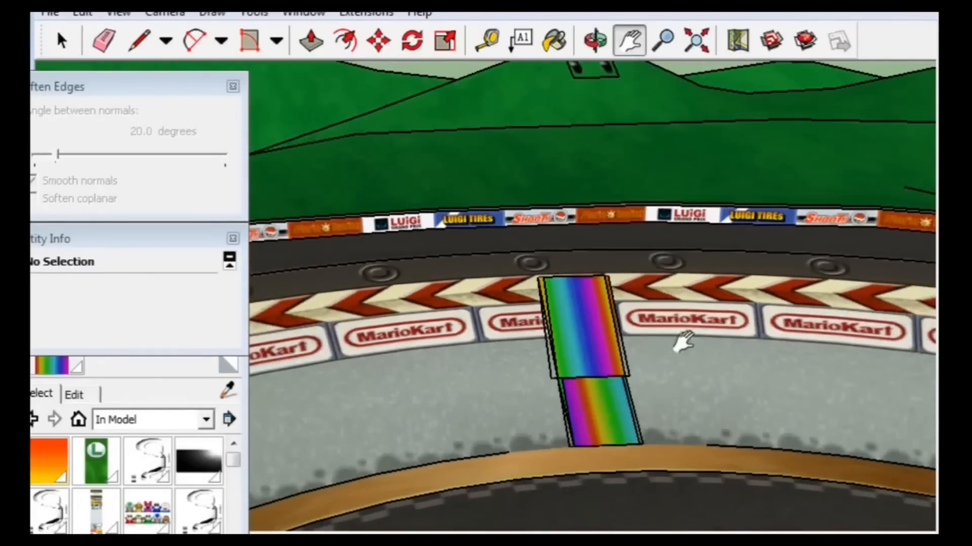
{"action": "left_click_drag", "start_coordinate": [679, 341], "coordinate": [657, 370]}
{"action": "middle_click_drag", "start_coordinate": [758, 390], "coordinate": [540, 359]}
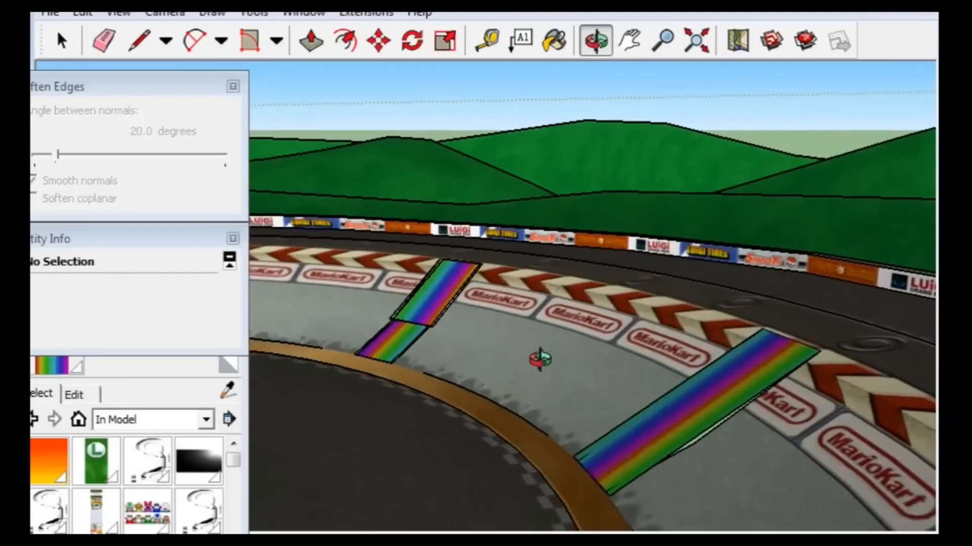
{"action": "middle_click_drag", "start_coordinate": [539, 360], "coordinate": [524, 293]}
{"action": "scroll", "coordinate": [413, 283], "scroll_direction": "up", "scroll_amount": 3}
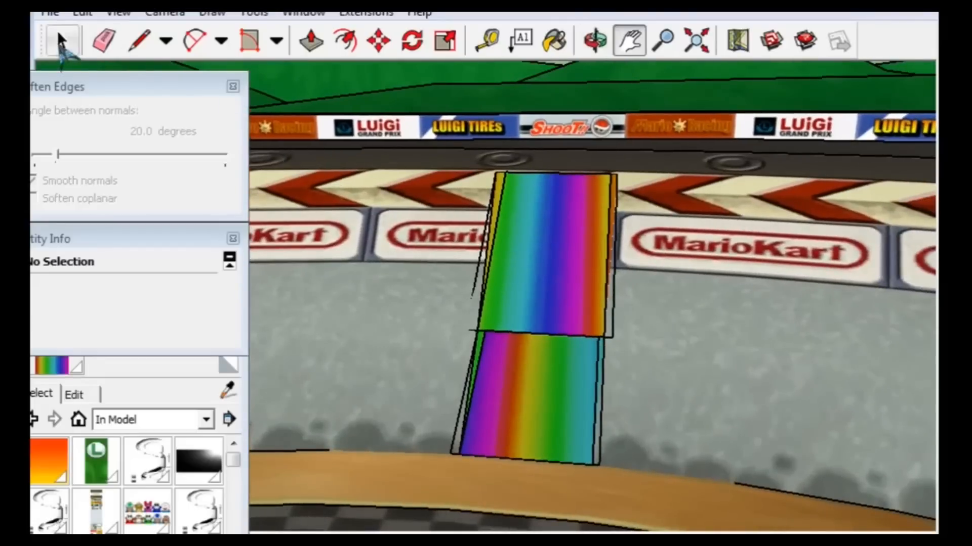
- Delete the narrow sliver along the upper section's side edge and undo the deletion that follows it
{"action": "left_click", "coordinate": [60, 39]}
{"action": "key", "text": "Delete"}
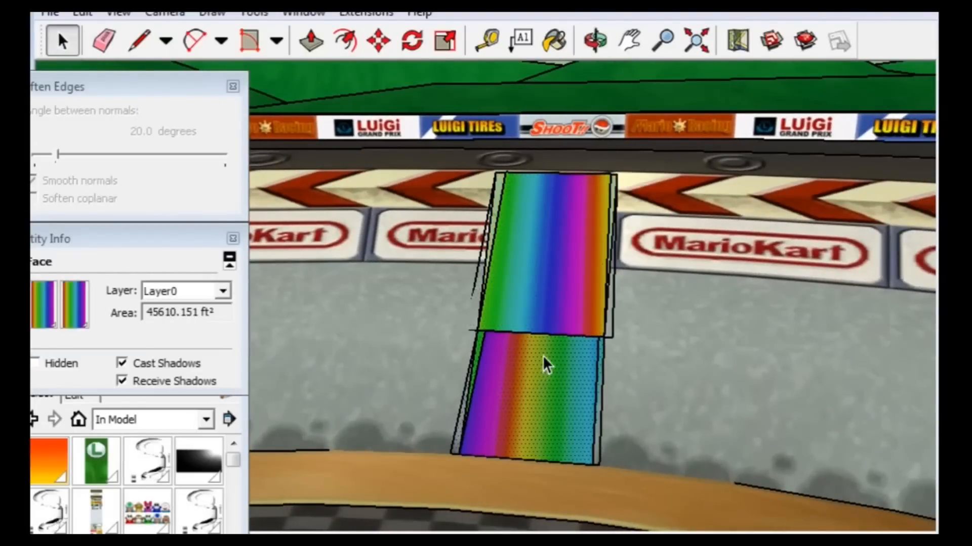
{"action": "key", "text": "Delete"}
{"action": "key", "text": "ctrl+z"}
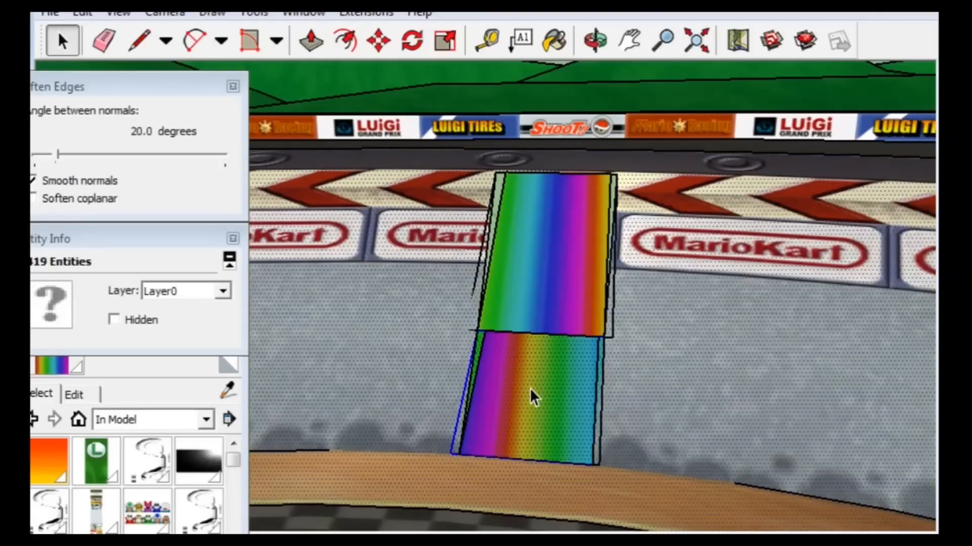
- Delete the rainbow-textured faces covering the strip's upper section
{"action": "left_click", "coordinate": [530, 388]}
{"action": "middle_click_drag", "start_coordinate": [530, 388], "coordinate": [591, 291]}
{"action": "middle_click_drag", "start_coordinate": [482, 319], "coordinate": [506, 258]}
{"action": "middle_click_drag", "start_coordinate": [500, 291], "coordinate": [491, 333]}
{"action": "double_click", "coordinate": [515, 238]}
{"action": "key", "text": "Delete"}
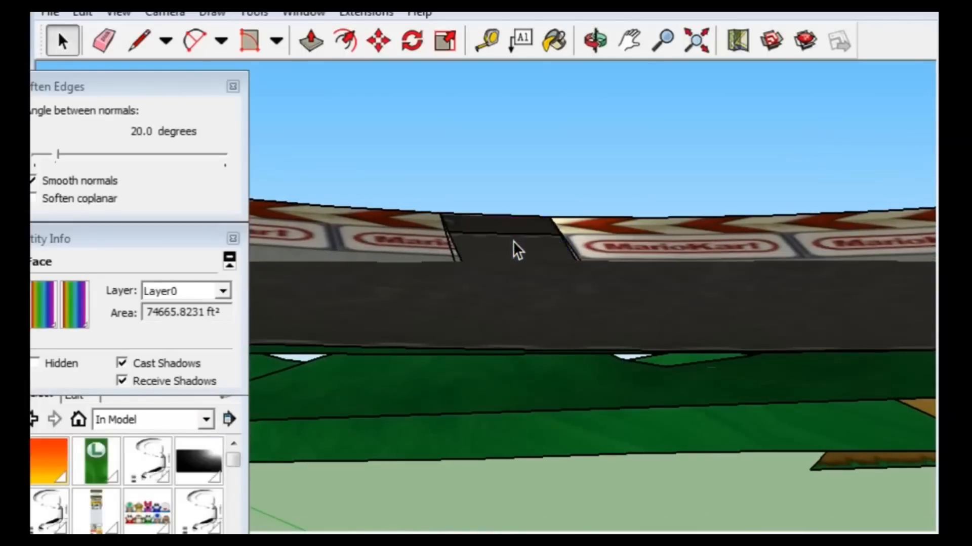
- Delete the rainbow-textured faces covering the strip's lower section, keeping the orange border below it intact
{"action": "middle_click_drag", "start_coordinate": [512, 241], "coordinate": [506, 309]}
{"action": "left_click", "coordinate": [512, 364]}
{"action": "key", "text": "Delete"}
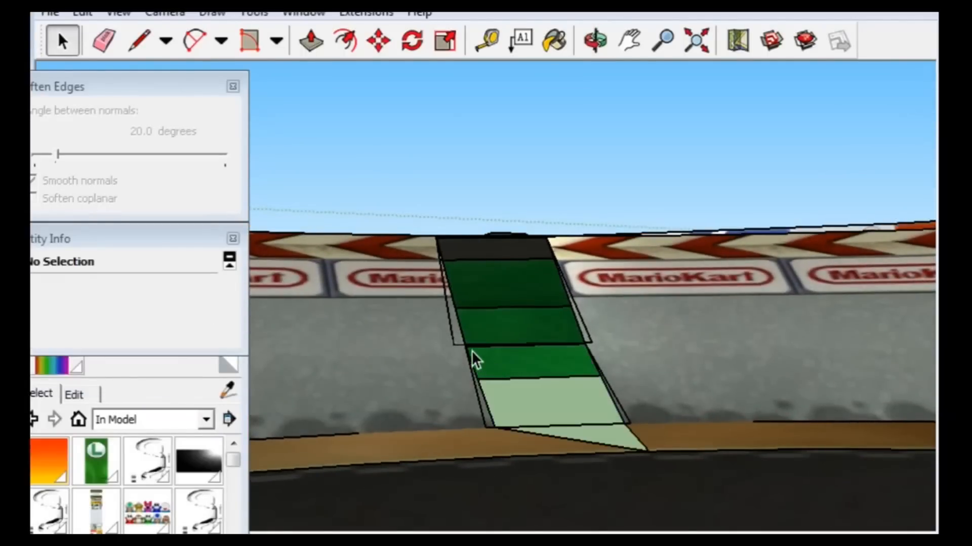
{"action": "key", "text": "ctrl+z"}
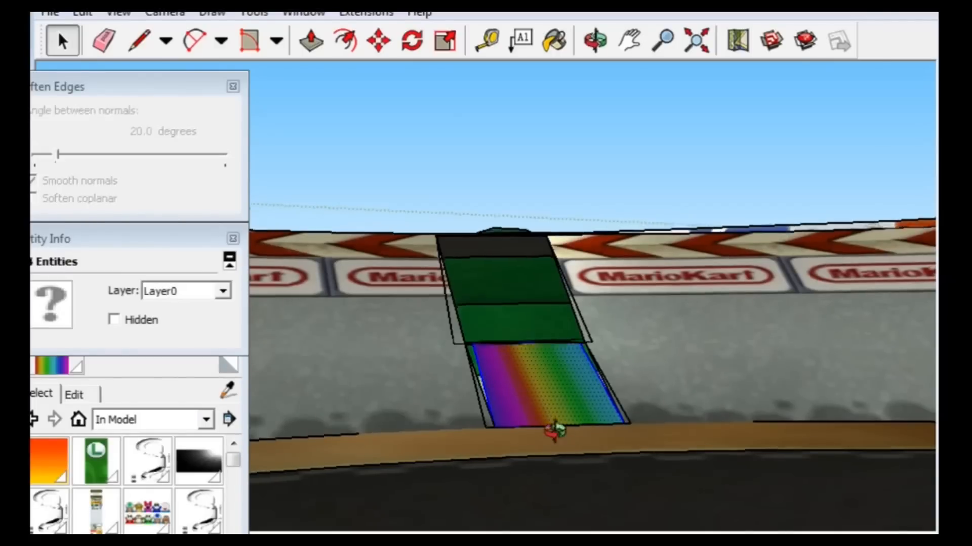
{"action": "middle_click_drag", "start_coordinate": [553, 426], "coordinate": [536, 483]}
{"action": "key", "text": "Delete"}
{"action": "middle_click_drag", "start_coordinate": [578, 414], "coordinate": [596, 404]}
{"action": "scroll", "coordinate": [612, 404], "scroll_direction": "up", "scroll_amount": 3}
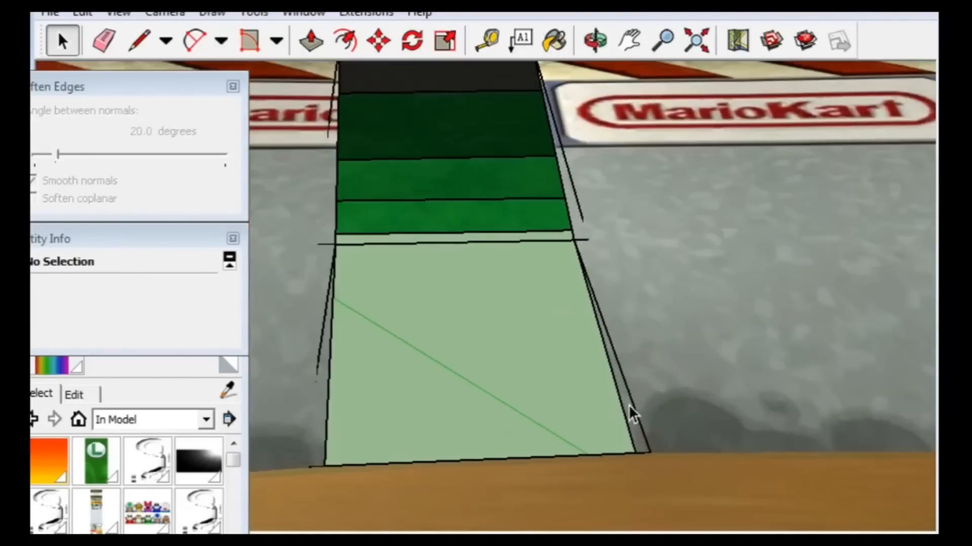
- Delete the sliver beside the strip's lower section and undo the deletion of the edge bordering the orange band
{"action": "left_click", "coordinate": [631, 400]}
{"action": "key", "text": "Delete"}
{"action": "left_click", "coordinate": [599, 455]}
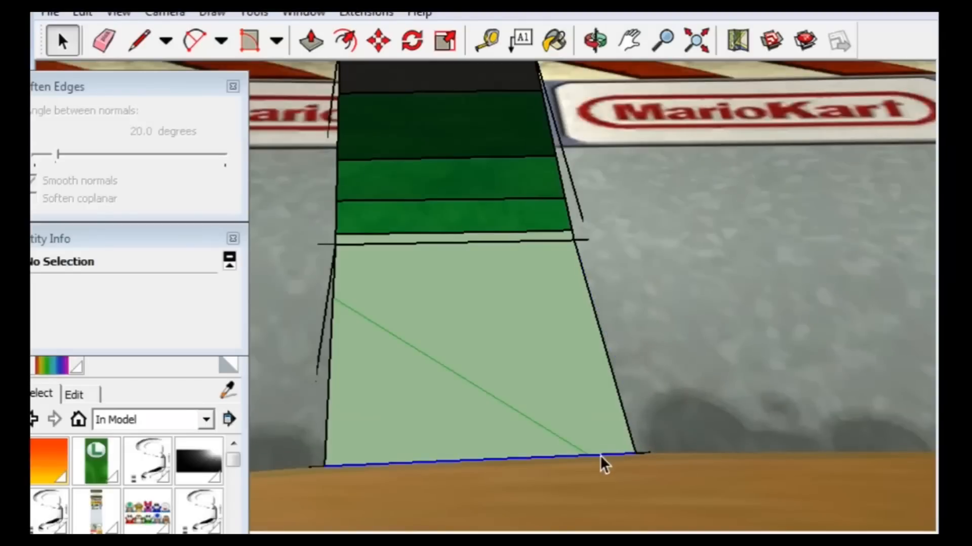
{"action": "key", "text": "Delete"}
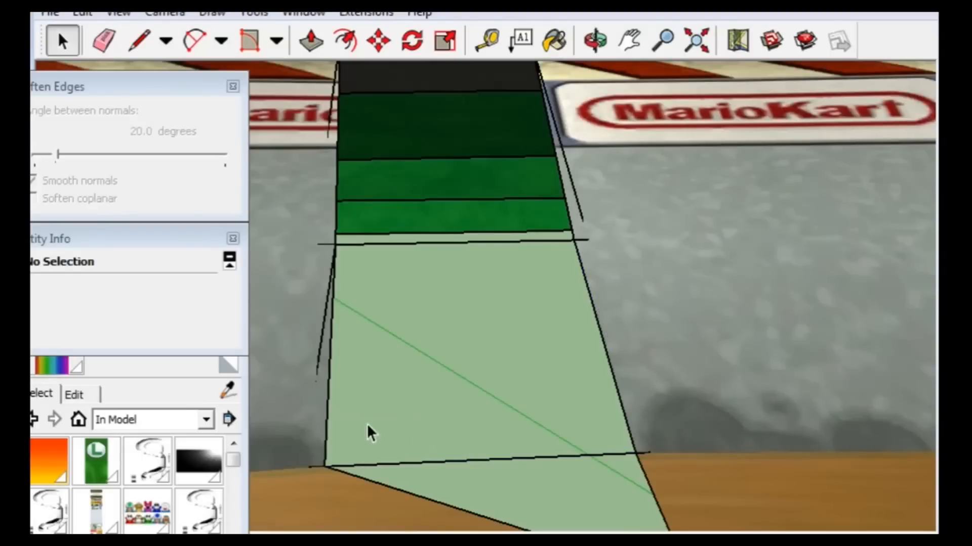
{"action": "left_click", "coordinate": [507, 469]}
{"action": "key", "text": "Delete"}
{"action": "left_click", "coordinate": [532, 456]}
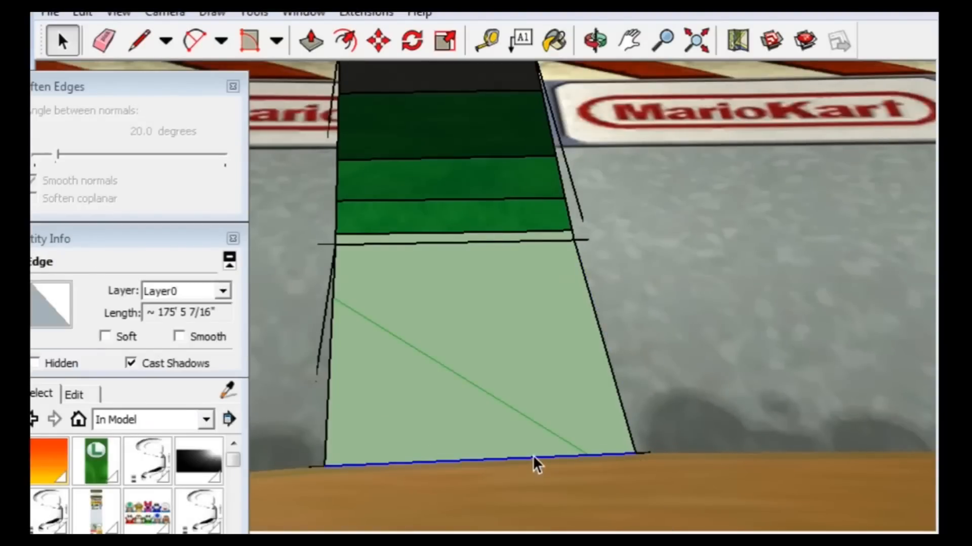
{"action": "key", "text": "ctrl+z"}
- Examine the strip's lower edge along the orange border from opposite viewing angles
{"action": "middle_click_drag", "start_coordinate": [505, 454], "coordinate": [499, 219]}
{"action": "middle_click_drag", "start_coordinate": [512, 392], "coordinate": [564, 377]}
{"action": "scroll", "coordinate": [540, 355], "scroll_direction": "up", "scroll_amount": 2}
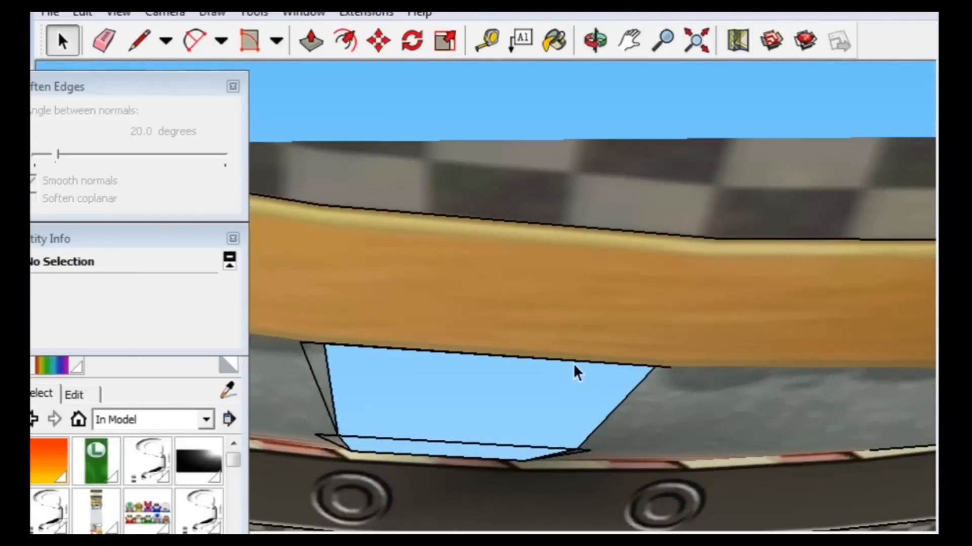
{"action": "left_click", "coordinate": [578, 360]}
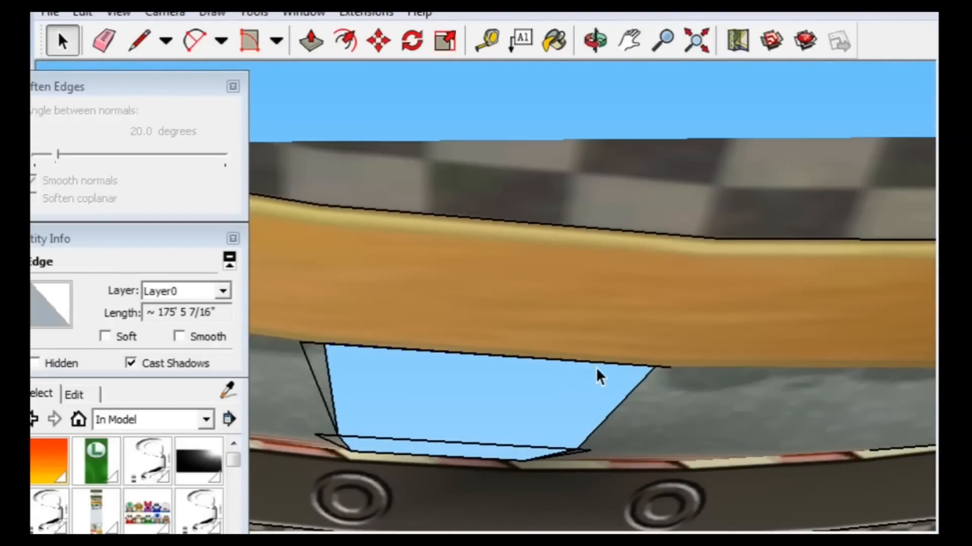
{"action": "scroll", "coordinate": [597, 366], "scroll_direction": "up", "scroll_amount": 2}
{"action": "scroll", "coordinate": [597, 370], "scroll_direction": "down", "scroll_amount": 1}
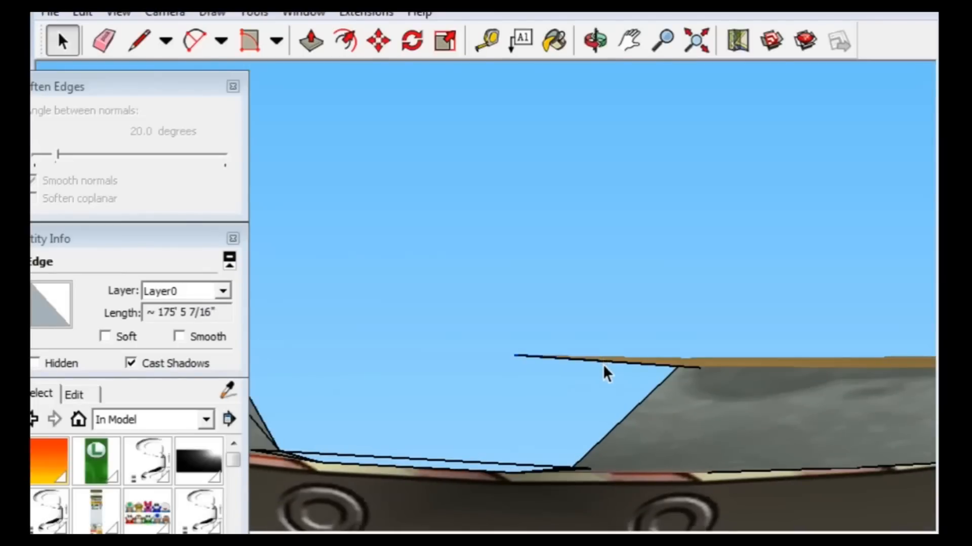
{"action": "middle_click_drag", "start_coordinate": [605, 362], "coordinate": [576, 331]}
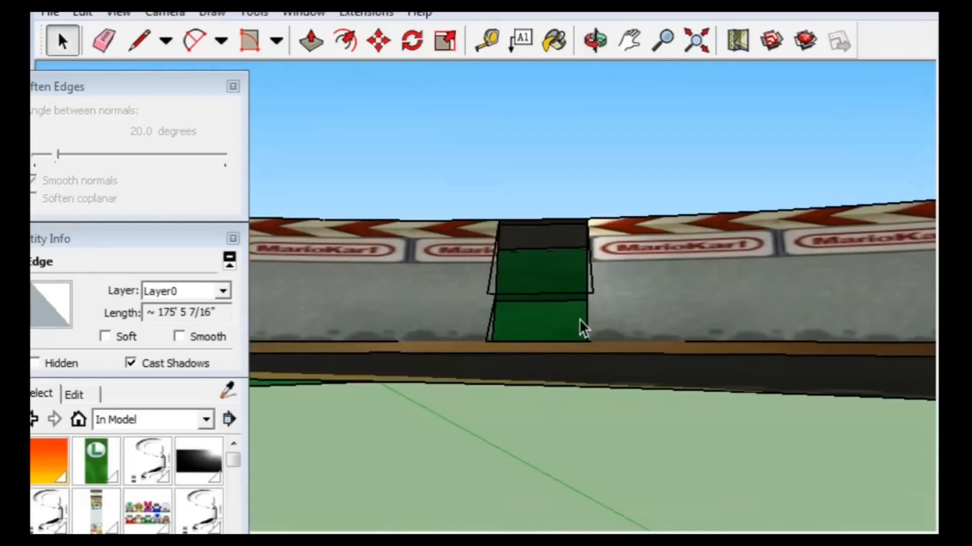
- Delete the edge crossing the opening at the bend and the sliver along one side of its upper section
{"action": "scroll", "coordinate": [567, 295], "scroll_direction": "up", "scroll_amount": 3}
{"action": "left_click", "coordinate": [567, 296]}
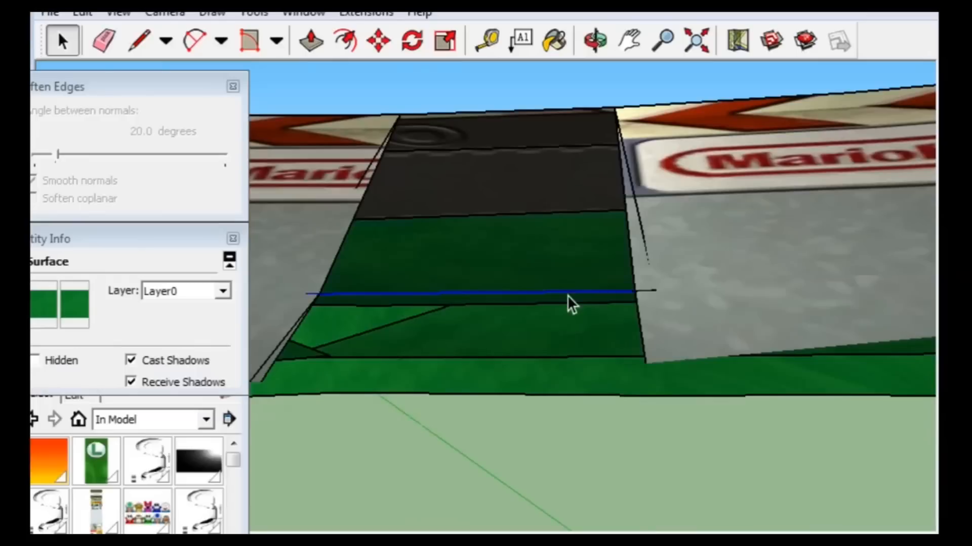
{"action": "key", "text": "Delete"}
{"action": "left_click", "coordinate": [643, 245]}
{"action": "key", "text": "Delete"}
- Try to select the short stray edge protruding from the opening's side at the bend
{"action": "left_click", "coordinate": [643, 292]}
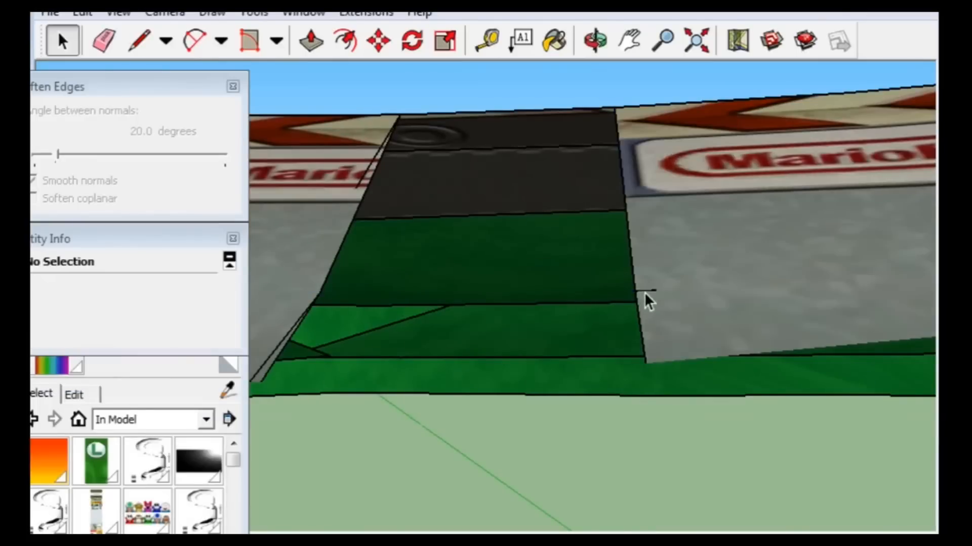
{"action": "left_click", "coordinate": [635, 293]}
{"action": "scroll", "coordinate": [643, 293], "scroll_direction": "up", "scroll_amount": 3}
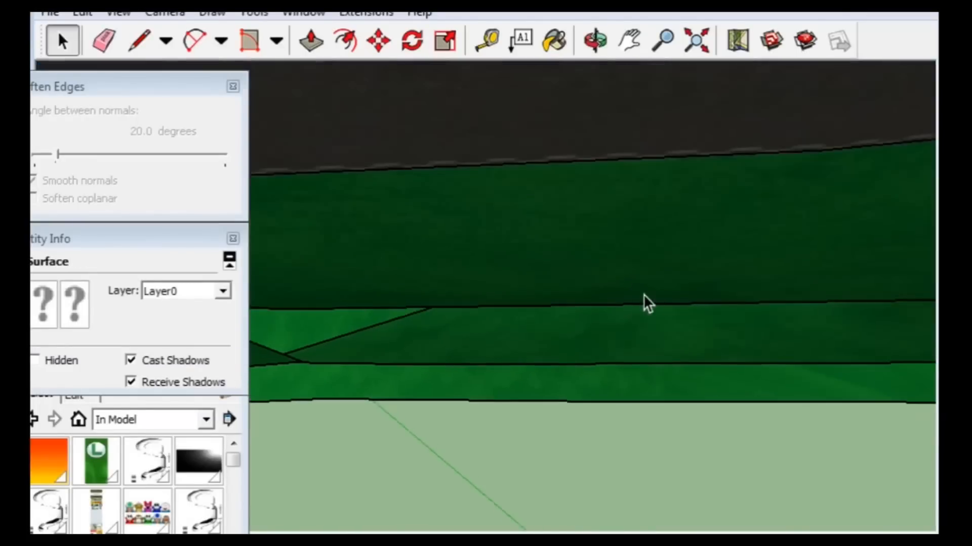
{"action": "scroll", "coordinate": [642, 294], "scroll_direction": "down", "scroll_amount": 4}
{"action": "scroll", "coordinate": [646, 281], "scroll_direction": "up", "scroll_amount": 3}
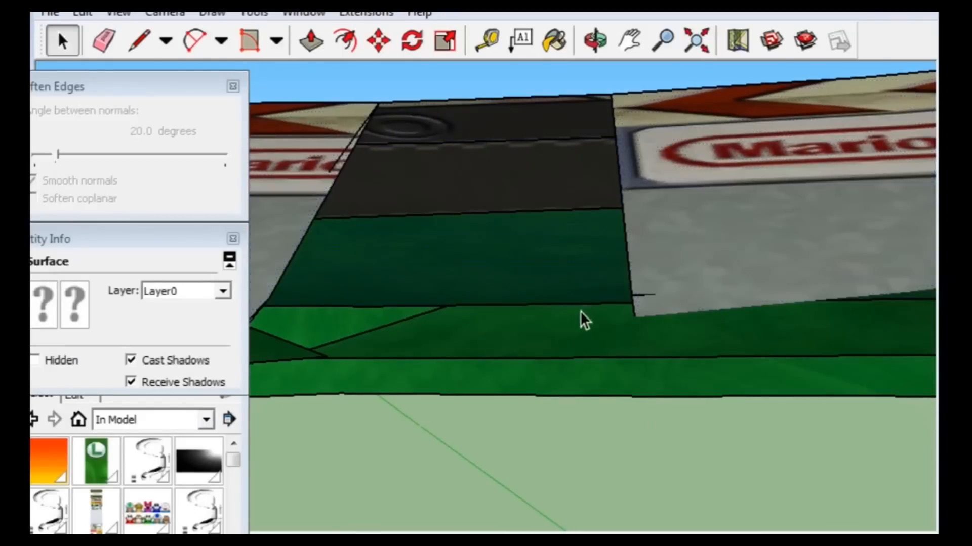
{"action": "left_click", "coordinate": [592, 420]}
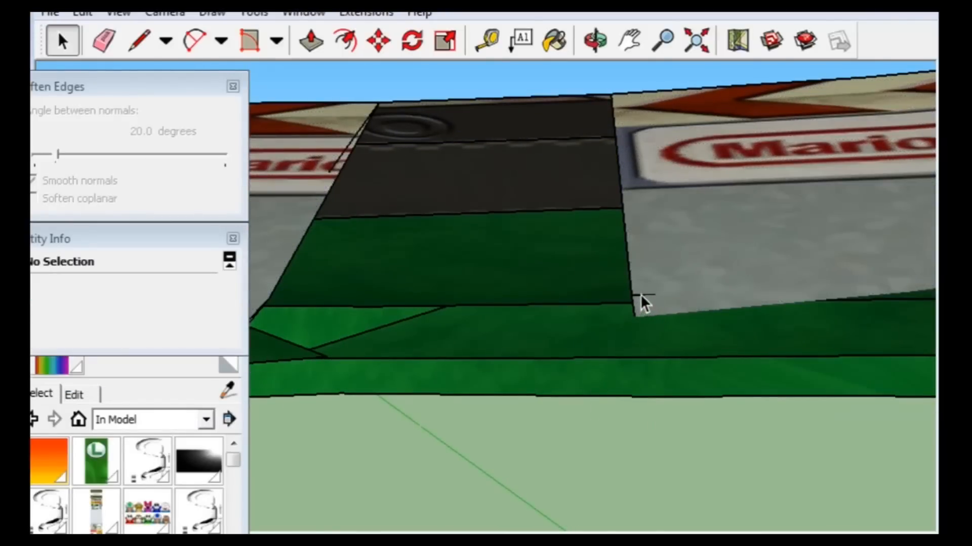
{"action": "left_click", "coordinate": [639, 299]}
{"action": "scroll", "coordinate": [640, 302], "scroll_direction": "up", "scroll_amount": 3}
{"action": "scroll", "coordinate": [639, 304], "scroll_direction": "down", "scroll_amount": 5}
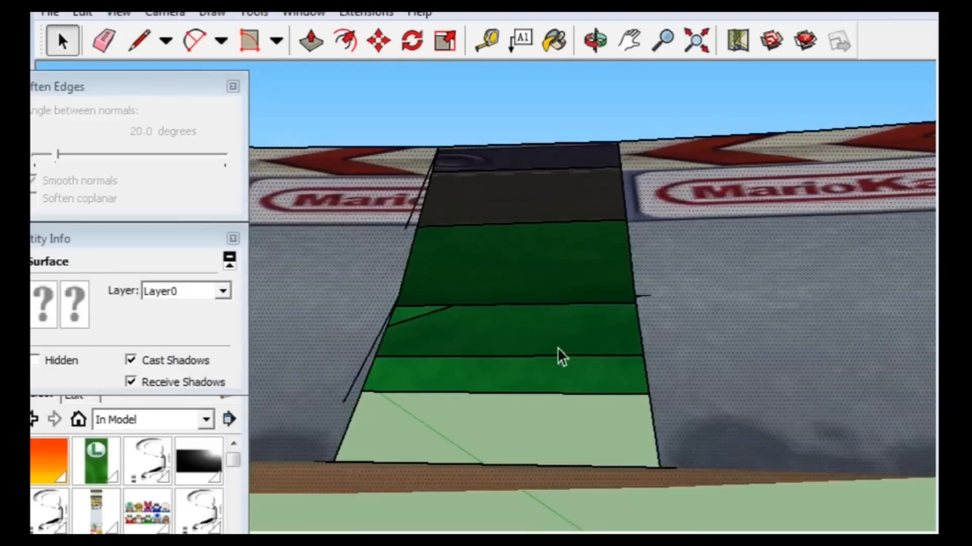
- Delete the lower and upper slivers remaining along the opening's other side
{"action": "left_click", "coordinate": [350, 389]}
{"action": "key", "text": "Delete"}
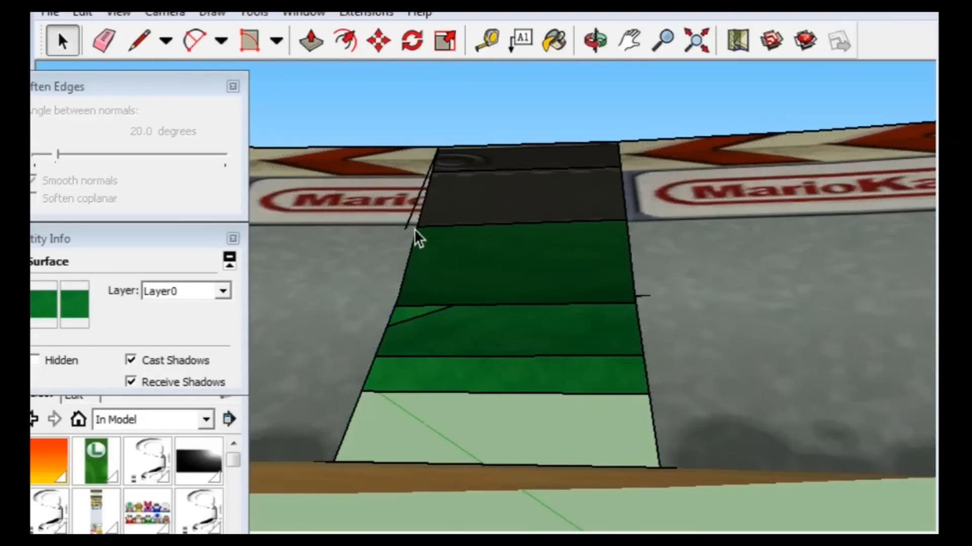
{"action": "left_click", "coordinate": [408, 225]}
{"action": "key", "text": "Delete"}
- Try again to select the short stray edge at the bend from a closer, steeper view, and clear the selection
{"action": "middle_click_drag", "start_coordinate": [555, 217], "coordinate": [552, 276]}
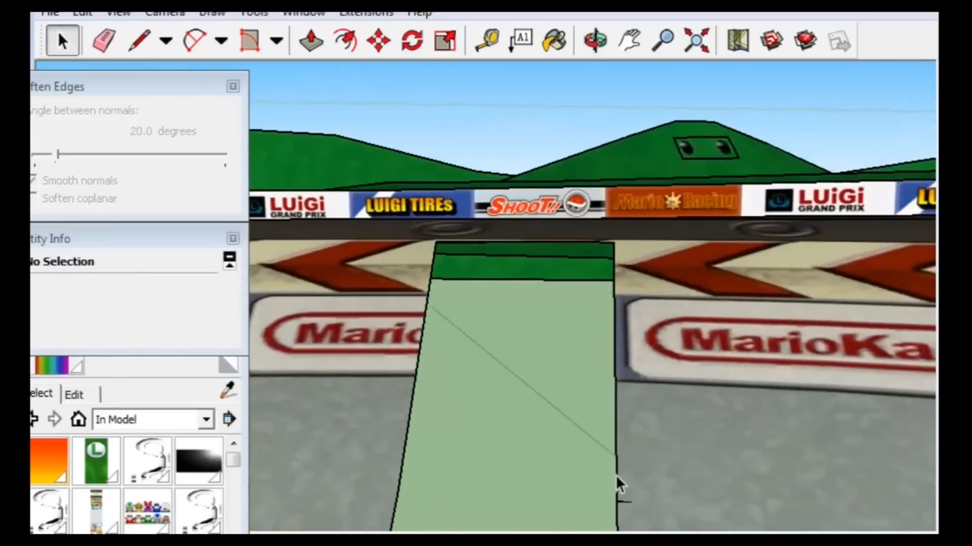
{"action": "left_click", "coordinate": [618, 502]}
{"action": "triple_click", "coordinate": [618, 503]}
{"action": "middle_click_drag", "start_coordinate": [618, 502], "coordinate": [622, 496]}
{"action": "left_click", "coordinate": [581, 350]}
- Compare the cleared opening in the outer wall with the neighbouring rainbow strip
{"action": "middle_click_drag", "start_coordinate": [581, 350], "coordinate": [600, 405]}
{"action": "scroll", "coordinate": [583, 366], "scroll_direction": "down", "scroll_amount": 3}
{"action": "scroll", "coordinate": [708, 478], "scroll_direction": "up", "scroll_amount": 5}
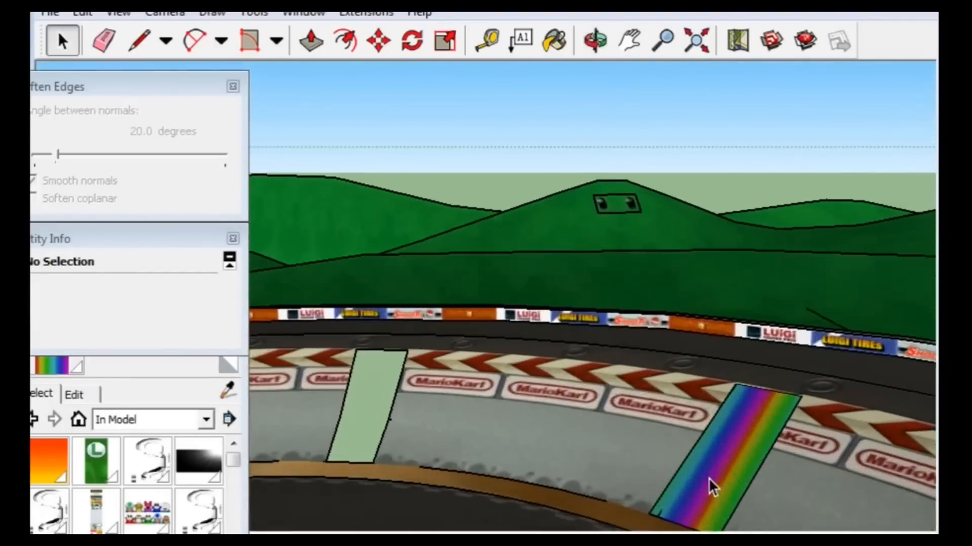
{"action": "scroll", "coordinate": [709, 478], "scroll_direction": "up", "scroll_amount": 2}
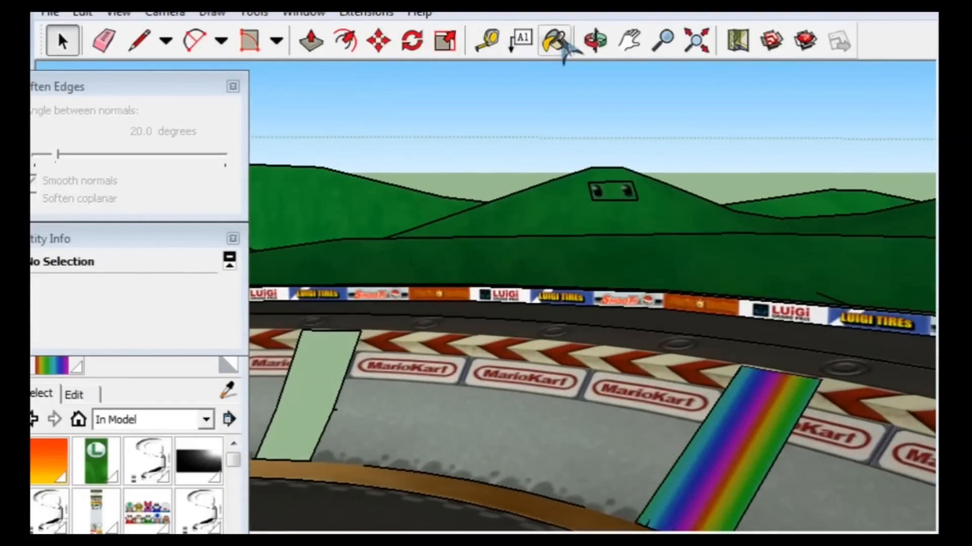
{"action": "left_click", "coordinate": [629, 40]}
{"action": "left_click_drag", "start_coordinate": [503, 216], "coordinate": [795, 384]}
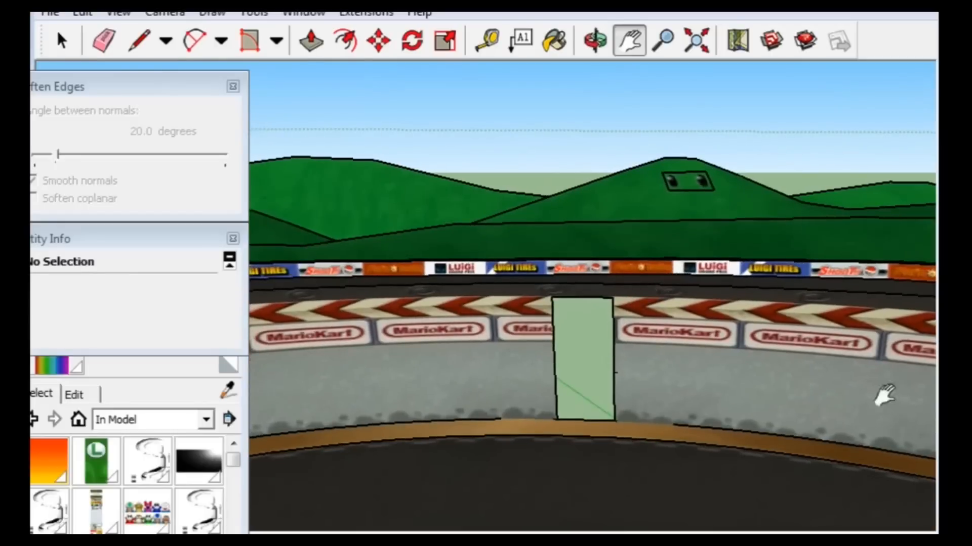
{"action": "key", "text": "alt+Tab"}
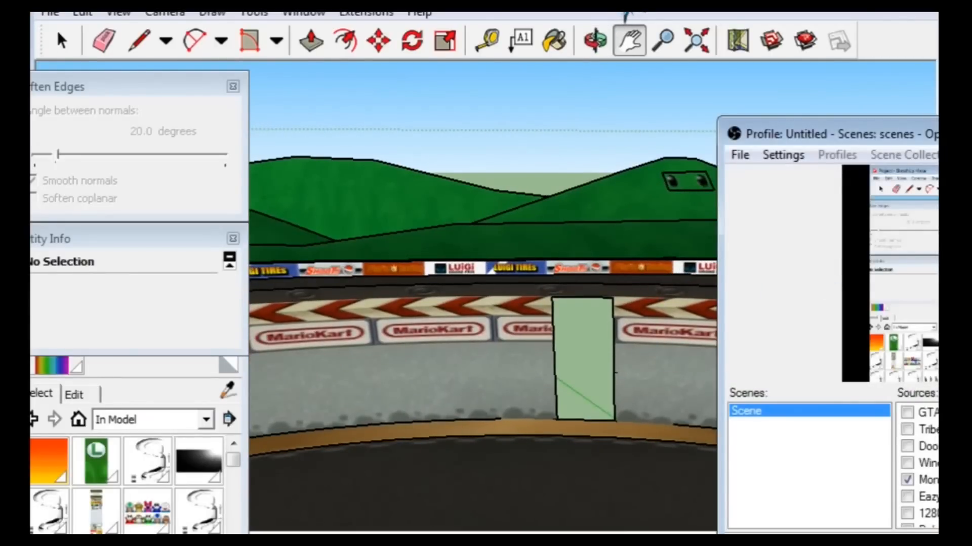
{"action": "key", "text": "alt+Tab"}
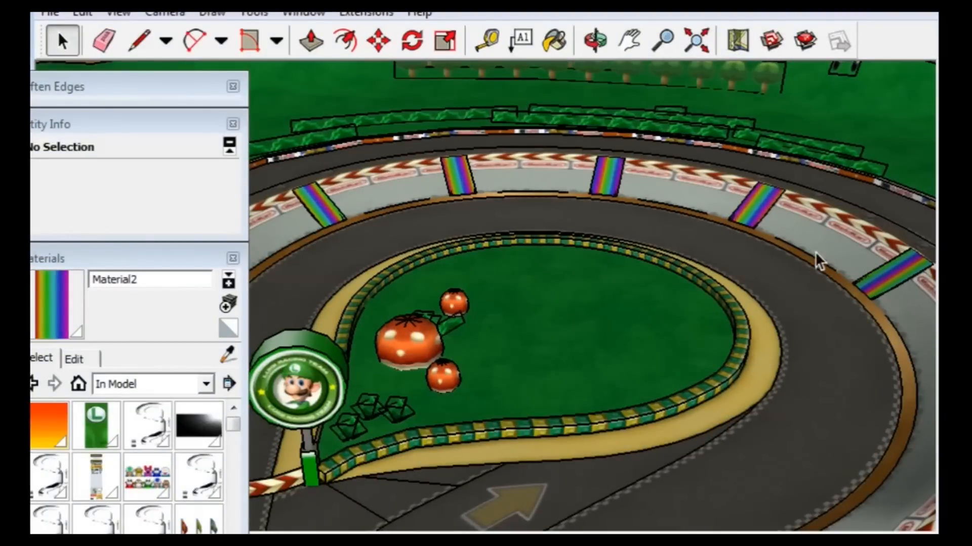
- Inspect the rainbow strips along the outer wall of the curve around the Nintendo billboard, including their fit from low angles
{"action": "middle_click_drag", "start_coordinate": [570, 284], "coordinate": [521, 306]}
{"action": "scroll", "coordinate": [521, 303], "scroll_direction": "up", "scroll_amount": 8}
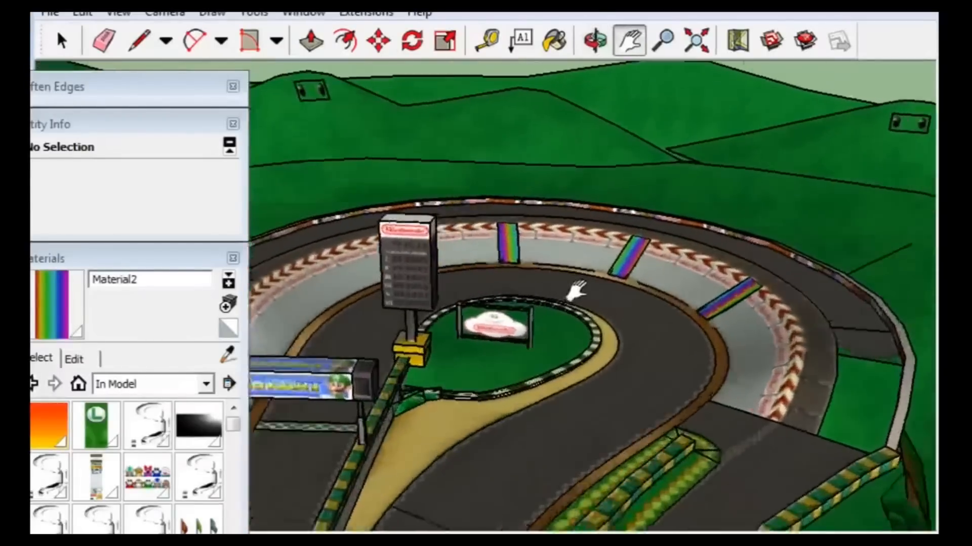
{"action": "scroll", "coordinate": [576, 290], "scroll_direction": "up", "scroll_amount": 2}
{"action": "scroll", "coordinate": [749, 306], "scroll_direction": "up", "scroll_amount": 5}
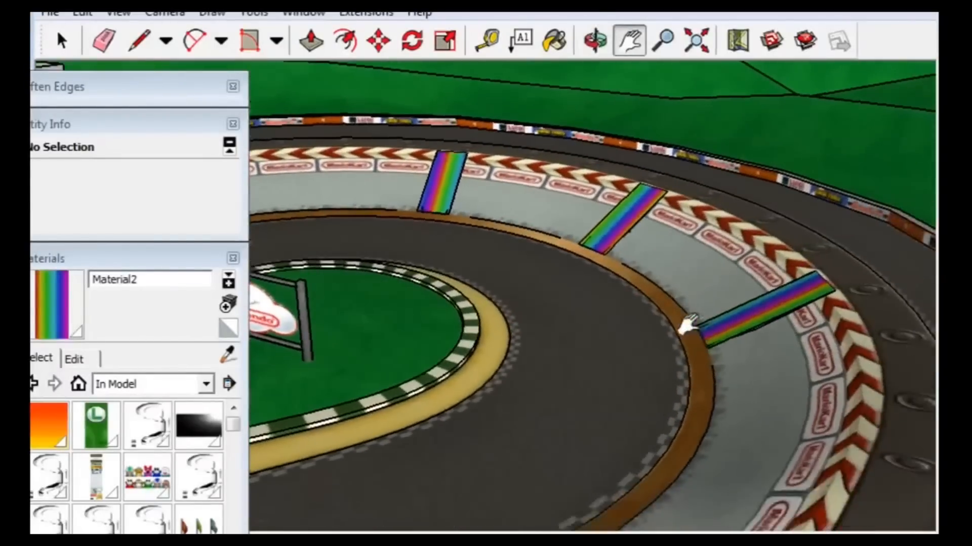
{"action": "scroll", "coordinate": [764, 330], "scroll_direction": "up", "scroll_amount": 2}
{"action": "middle_click_drag", "start_coordinate": [764, 329], "coordinate": [837, 405]}
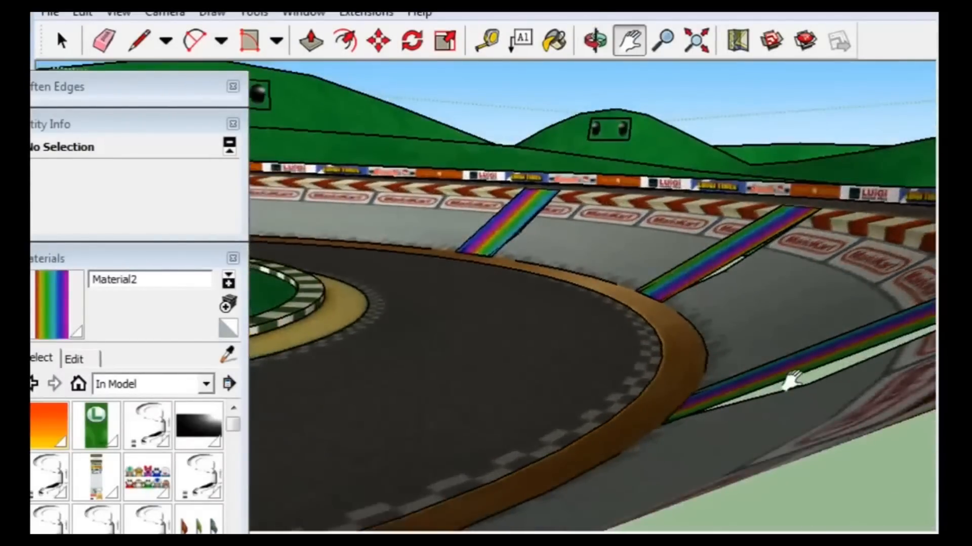
{"action": "scroll", "coordinate": [725, 269], "scroll_direction": "up", "scroll_amount": 2}
{"action": "scroll", "coordinate": [640, 243], "scroll_direction": "up", "scroll_amount": 4}
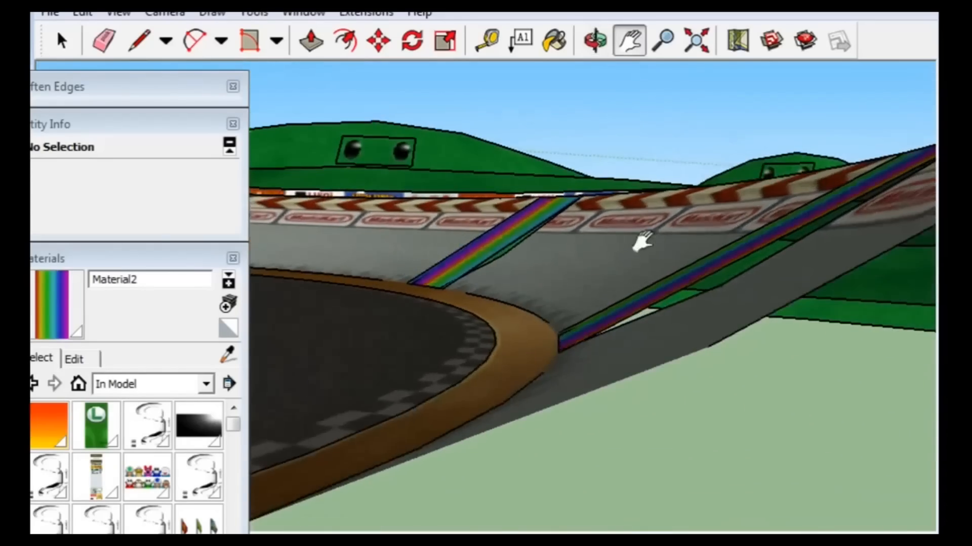
{"action": "scroll", "coordinate": [618, 308], "scroll_direction": "up", "scroll_amount": 4}
{"action": "middle_click_drag", "start_coordinate": [590, 299], "coordinate": [653, 286]}
- Inspect the rainbow strips on the outer wall of the opposite curve, checking how their colours line up across the bend
{"action": "scroll", "coordinate": [644, 289], "scroll_direction": "down", "scroll_amount": 10}
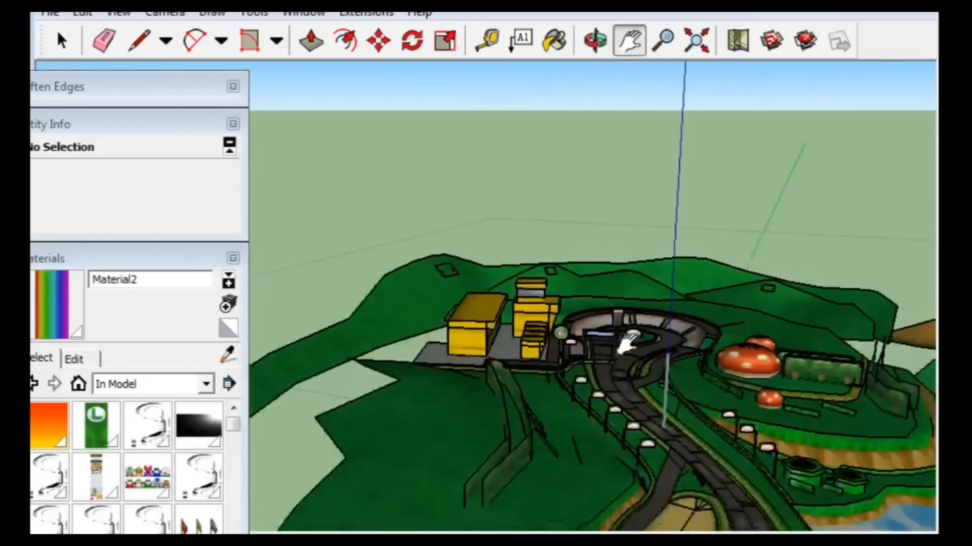
{"action": "middle_click_drag", "start_coordinate": [640, 319], "coordinate": [652, 232]}
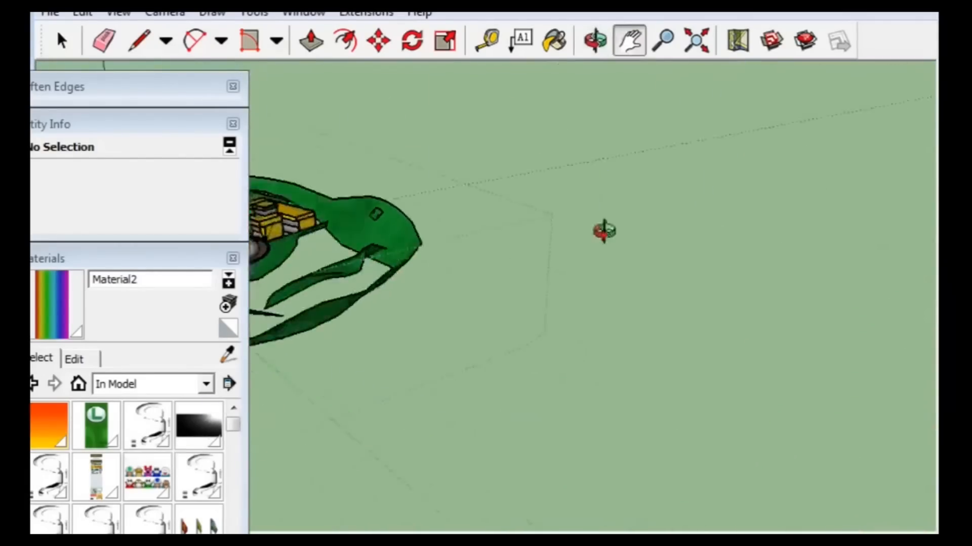
{"action": "scroll", "coordinate": [590, 301], "scroll_direction": "up", "scroll_amount": 10}
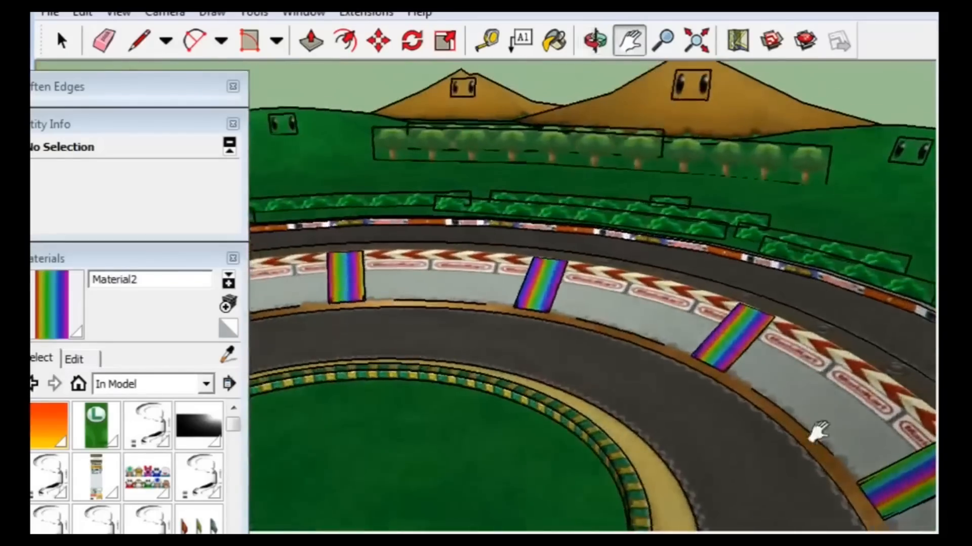
{"action": "middle_click_drag", "start_coordinate": [817, 433], "coordinate": [762, 361], "text": "shift"}
{"action": "scroll", "coordinate": [678, 324], "scroll_direction": "up", "scroll_amount": 5}
{"action": "scroll", "coordinate": [461, 237], "scroll_direction": "up", "scroll_amount": 5}
{"action": "scroll", "coordinate": [650, 354], "scroll_direction": "up", "scroll_amount": 2}
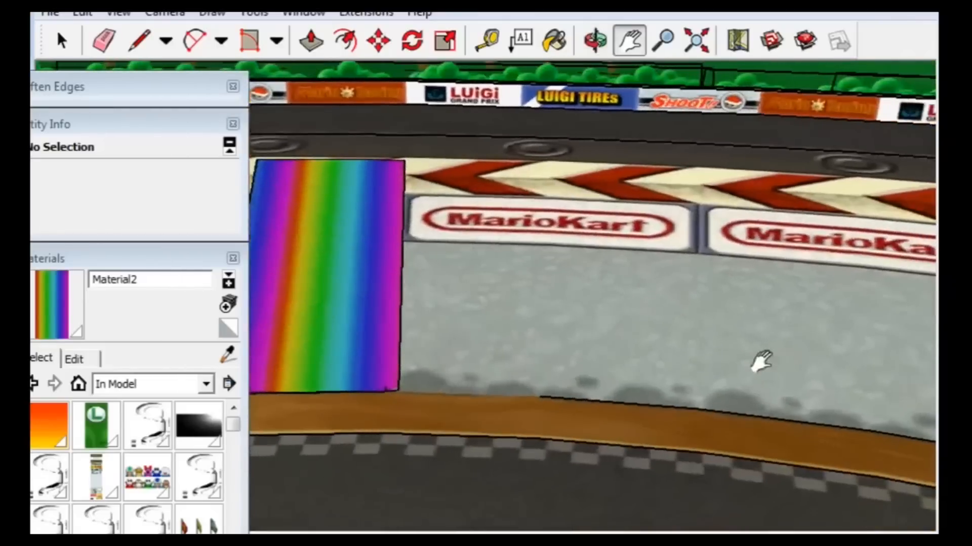
{"action": "scroll", "coordinate": [506, 230], "scroll_direction": "down", "scroll_amount": 2}
{"action": "middle_click_drag", "start_coordinate": [506, 230], "coordinate": [546, 218], "text": "shift"}
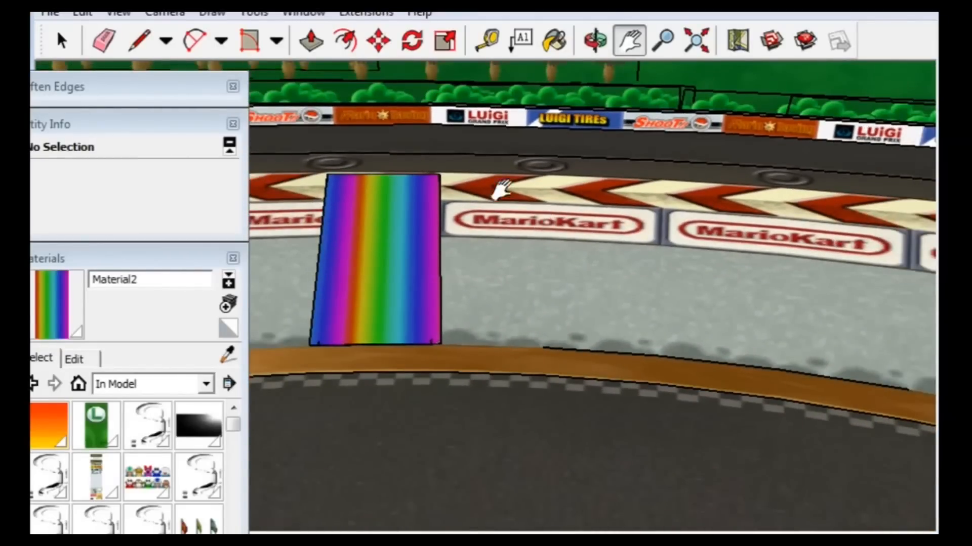
{"action": "scroll", "coordinate": [501, 190], "scroll_direction": "down", "scroll_amount": 10}
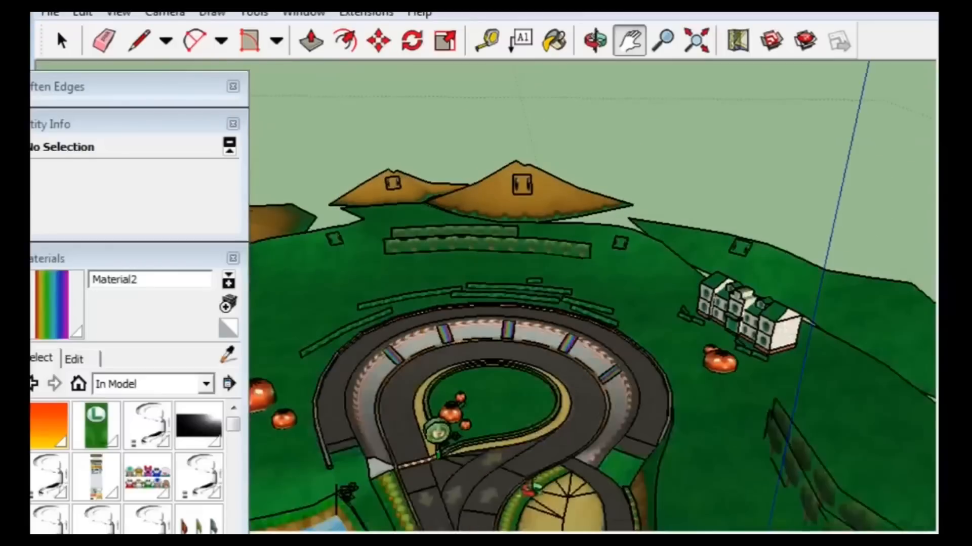
- Review the track at road level around the straights, trees and signs, and look over the building and billboard curve
{"action": "middle_click_drag", "start_coordinate": [531, 480], "coordinate": [548, 403]}
{"action": "scroll", "coordinate": [493, 314], "scroll_direction": "up", "scroll_amount": 8}
{"action": "middle_click_drag", "start_coordinate": [491, 306], "coordinate": [519, 377], "text": "shift"}
{"action": "scroll", "coordinate": [520, 377], "scroll_direction": "up", "scroll_amount": 12}
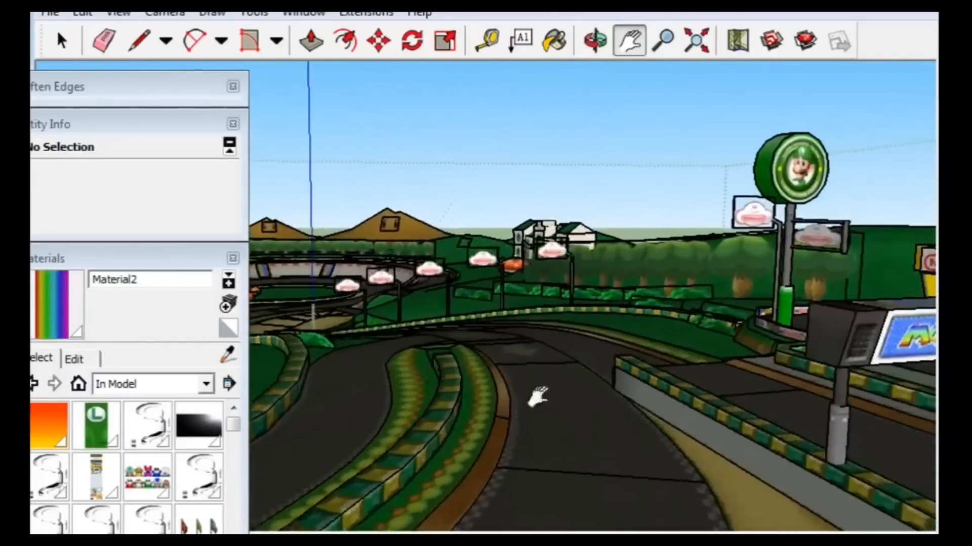
{"action": "scroll", "coordinate": [537, 397], "scroll_direction": "up", "scroll_amount": 10}
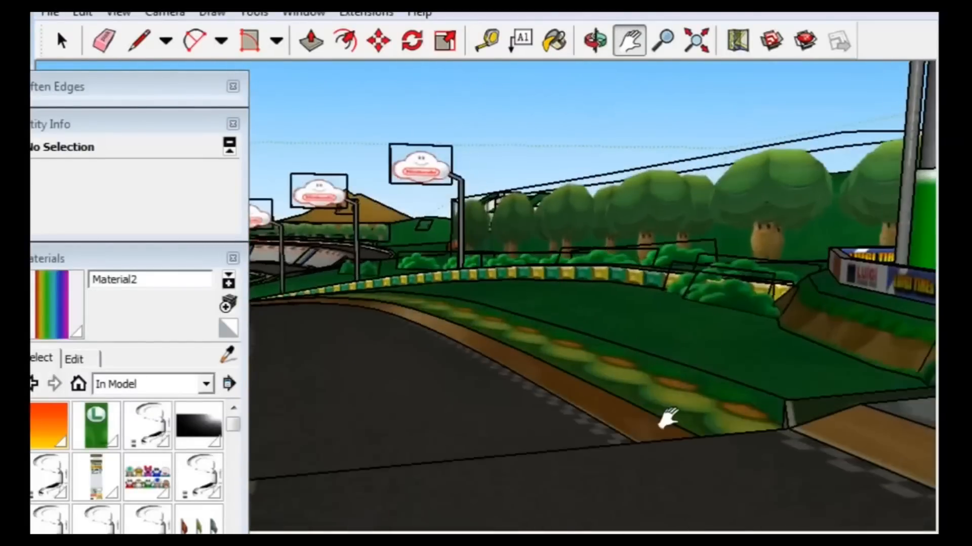
{"action": "middle_click_drag", "start_coordinate": [667, 419], "coordinate": [921, 453]}
{"action": "left_click_drag", "start_coordinate": [921, 454], "coordinate": [703, 372]}
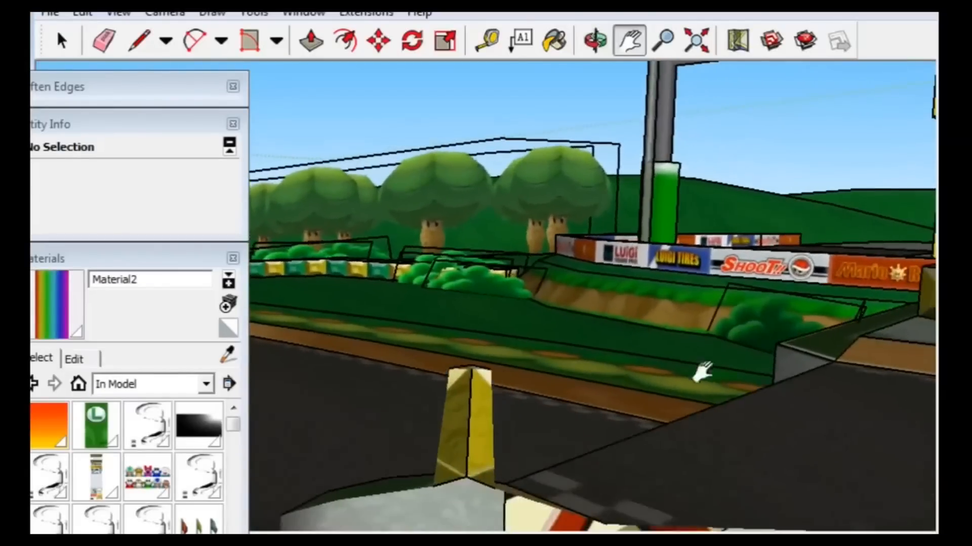
{"action": "middle_click_drag", "start_coordinate": [702, 372], "coordinate": [826, 386]}
{"action": "left_click_drag", "start_coordinate": [826, 386], "coordinate": [707, 369]}
{"action": "middle_click_drag", "start_coordinate": [707, 368], "coordinate": [778, 375]}
{"action": "middle_click_drag", "start_coordinate": [760, 378], "coordinate": [485, 440]}
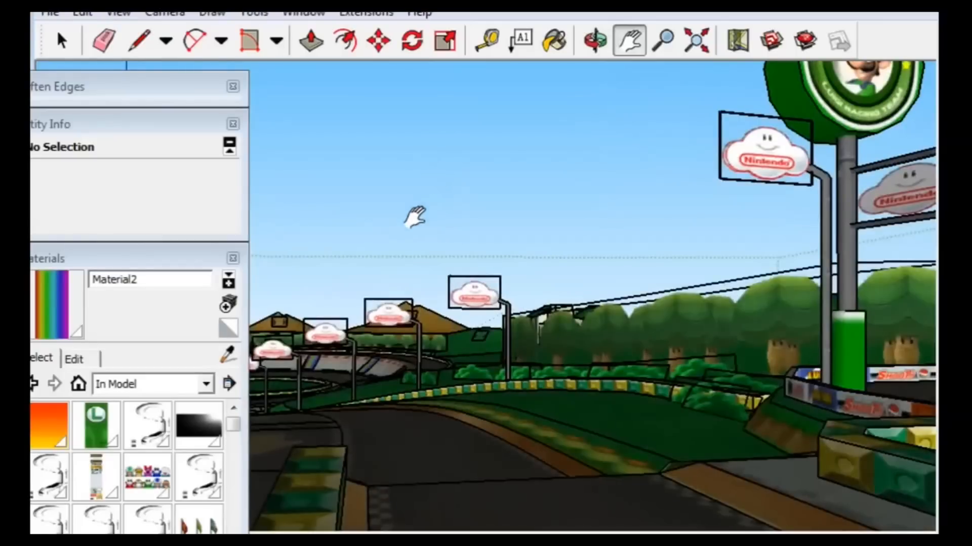
{"action": "middle_click_drag", "start_coordinate": [364, 410], "coordinate": [701, 357]}
{"action": "mouse_move", "coordinate": [631, 351]}
{"action": "middle_mouse_down"}
{"action": "mouse_move", "coordinate": [690, 347]}
{"action": "mouse_move", "coordinate": [636, 355]}
{"action": "middle_mouse_up"}
{"action": "scroll", "coordinate": [636, 355], "scroll_direction": "down", "scroll_amount": 2}
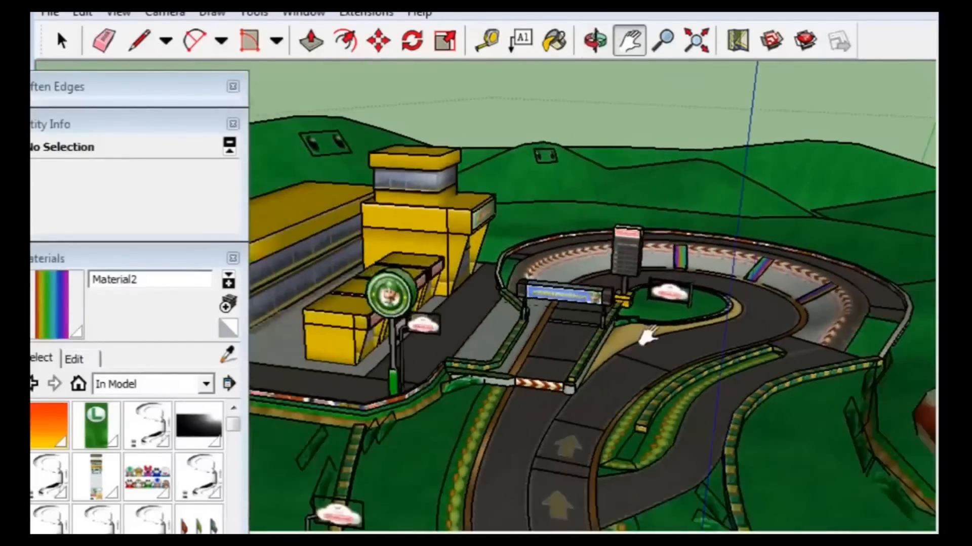
- Step out of the track geometry being edited and select the whole default_object group
{"action": "scroll", "coordinate": [648, 336], "scroll_direction": "down", "scroll_amount": 9}
{"action": "middle_click_drag", "start_coordinate": [737, 512], "coordinate": [604, 368]}
{"action": "middle_click_drag", "start_coordinate": [604, 367], "coordinate": [590, 336]}
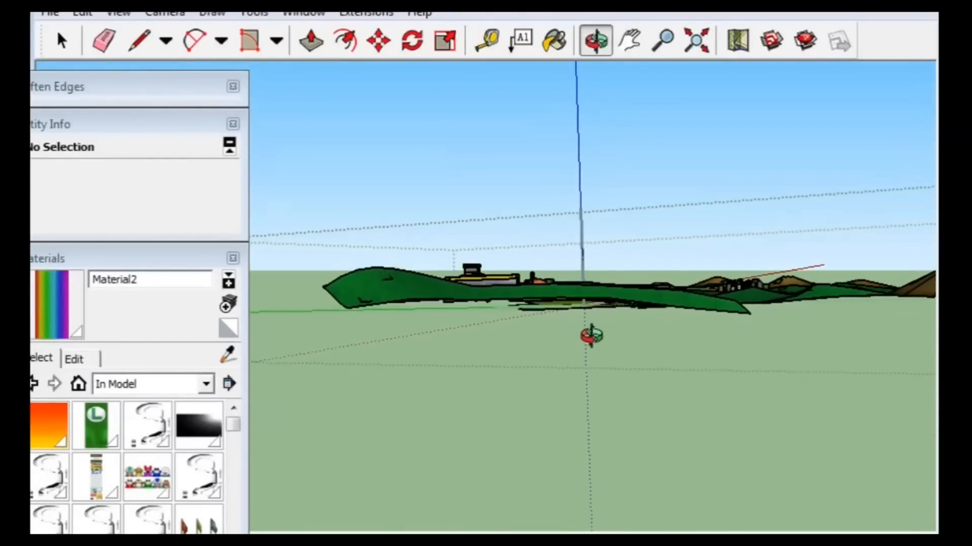
{"action": "middle_click_drag", "start_coordinate": [560, 256], "coordinate": [604, 335]}
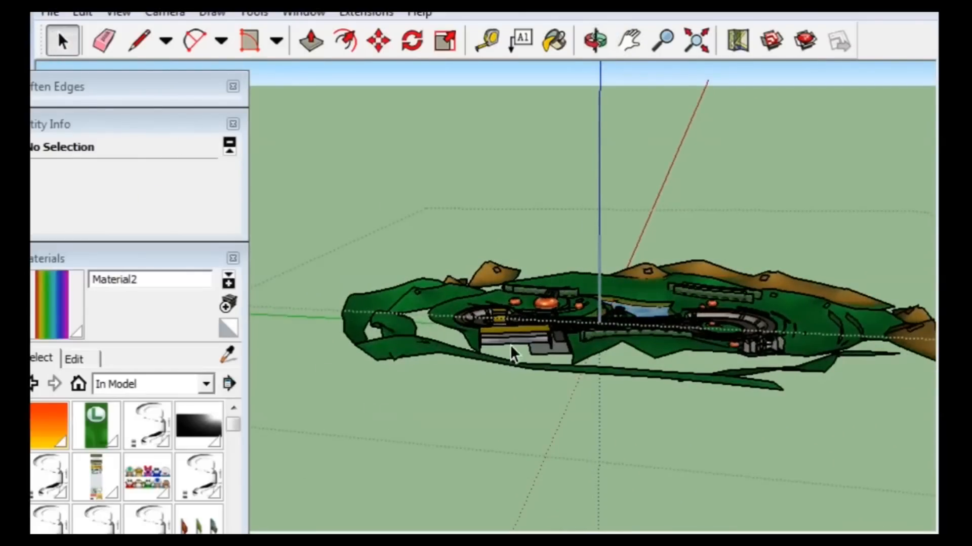
{"action": "left_click", "coordinate": [518, 318]}
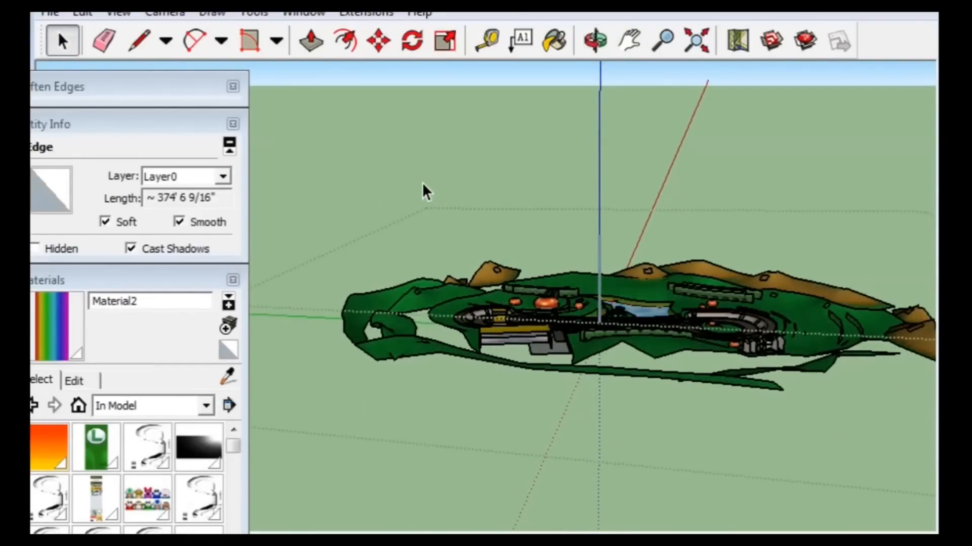
{"action": "left_click", "coordinate": [391, 369]}
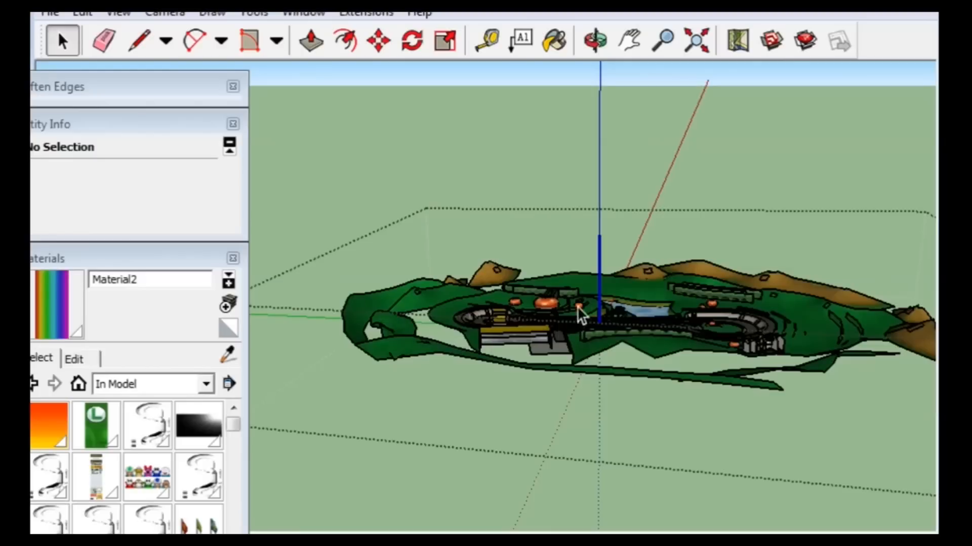
{"action": "left_click", "coordinate": [588, 274]}
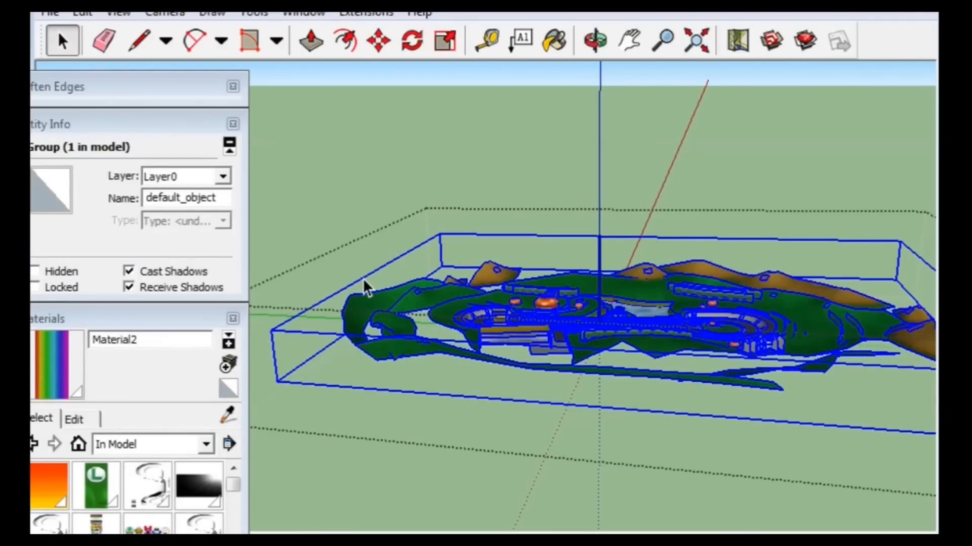
- Open the default_object group for editing and select all the geometry inside it
{"action": "double_click", "coordinate": [405, 300]}
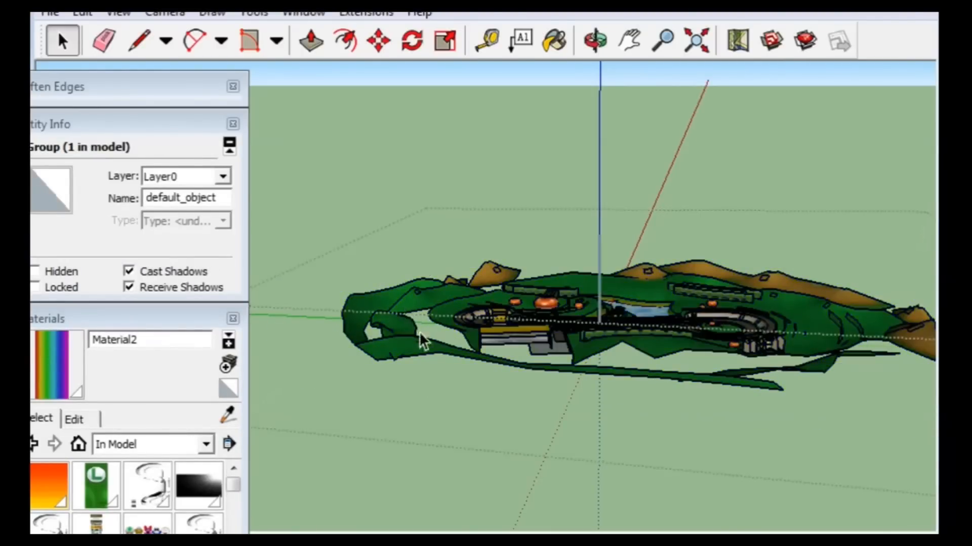
{"action": "scroll", "coordinate": [415, 325], "scroll_direction": "up", "scroll_amount": 6}
{"action": "key", "text": "ctrl+a"}
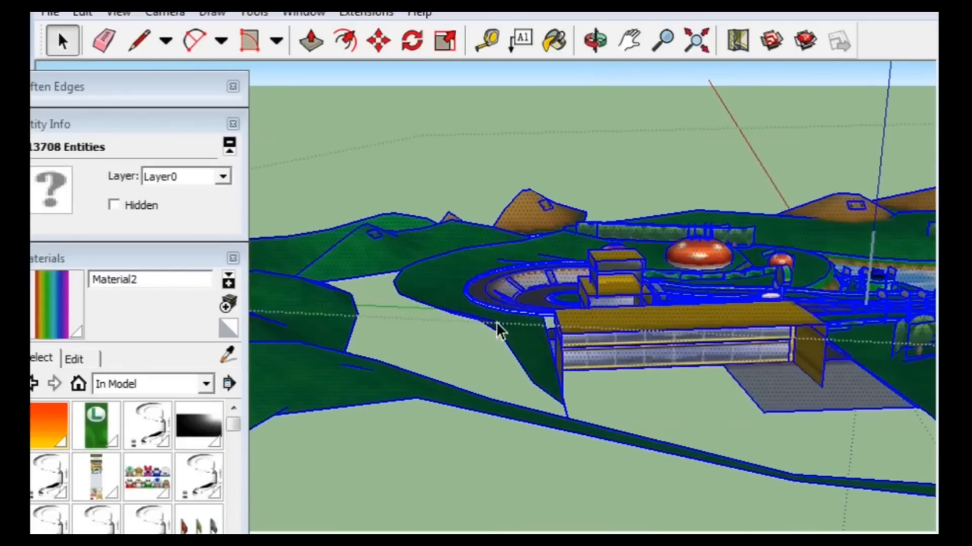
{"action": "scroll", "coordinate": [496, 322], "scroll_direction": "down", "scroll_amount": 6}
{"action": "scroll", "coordinate": [628, 327], "scroll_direction": "up", "scroll_amount": 10}
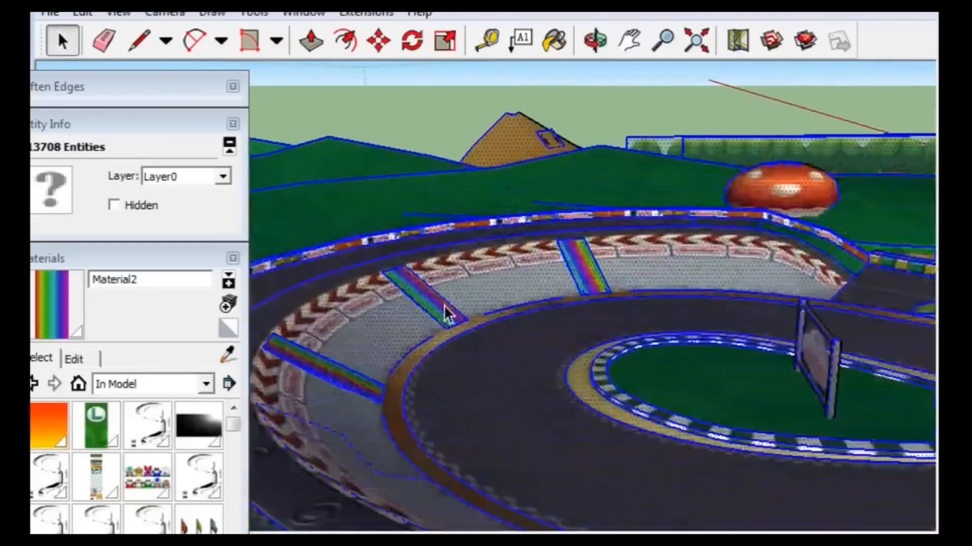
- Leave the nested group editing and select the entire track as one component
{"action": "left_click", "coordinate": [496, 346]}
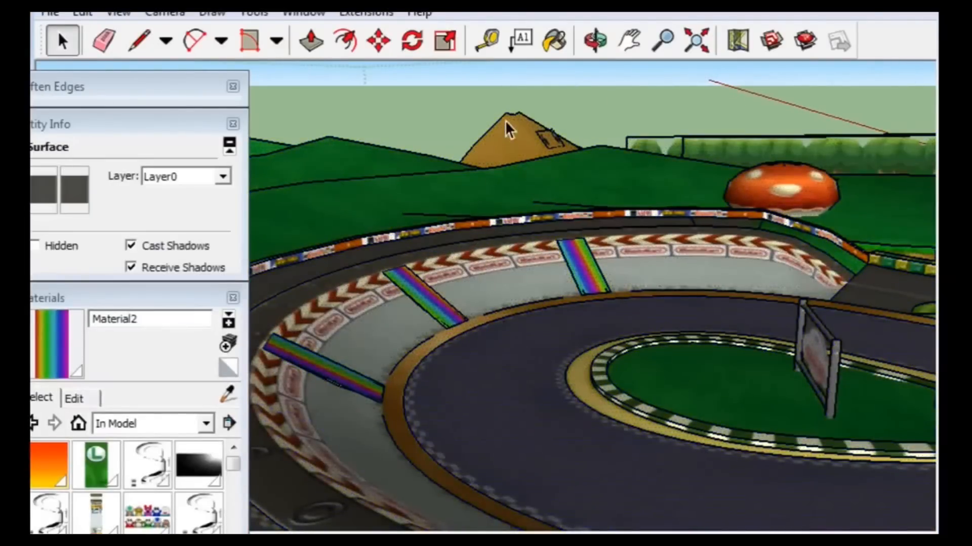
{"action": "left_click", "coordinate": [616, 120]}
{"action": "left_click", "coordinate": [503, 296]}
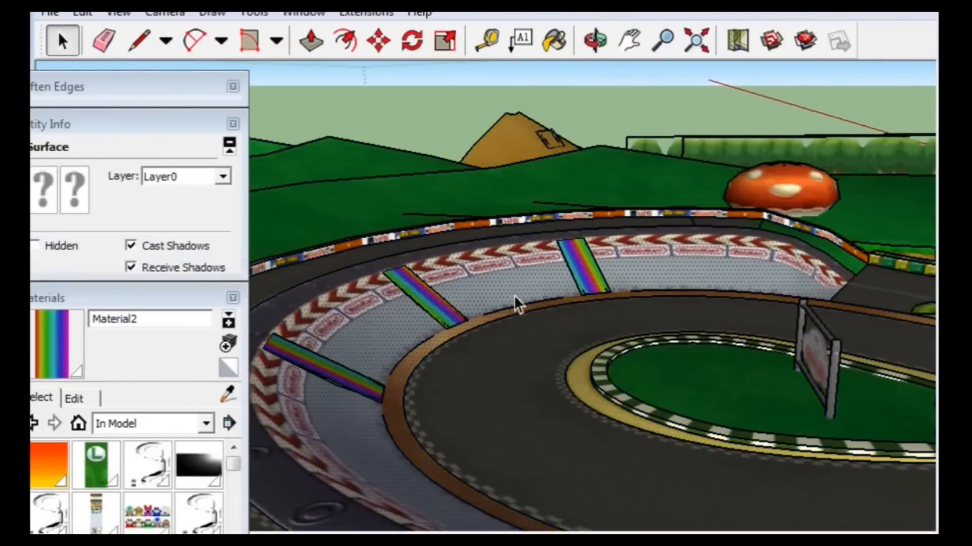
{"action": "scroll", "coordinate": [506, 299], "scroll_direction": "down", "scroll_amount": 10}
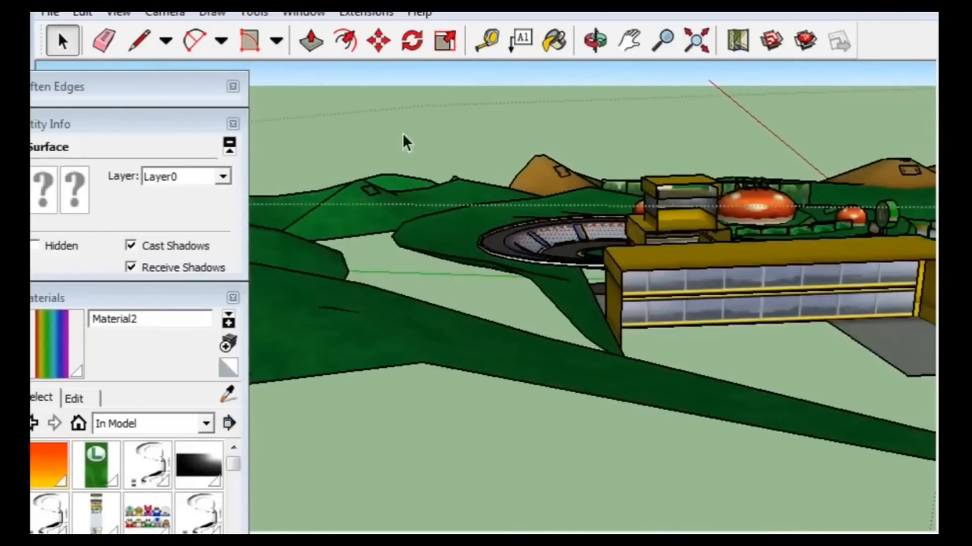
{"action": "left_click", "coordinate": [345, 114]}
{"action": "left_click", "coordinate": [563, 226]}
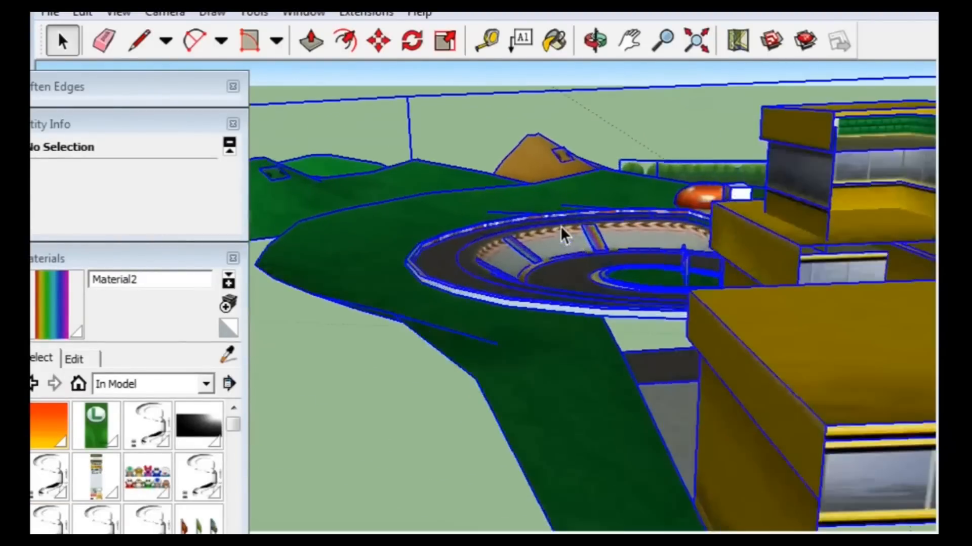
- Try rotating the whole track component so that it stands upright
{"action": "scroll", "coordinate": [556, 230], "scroll_direction": "up", "scroll_amount": 10}
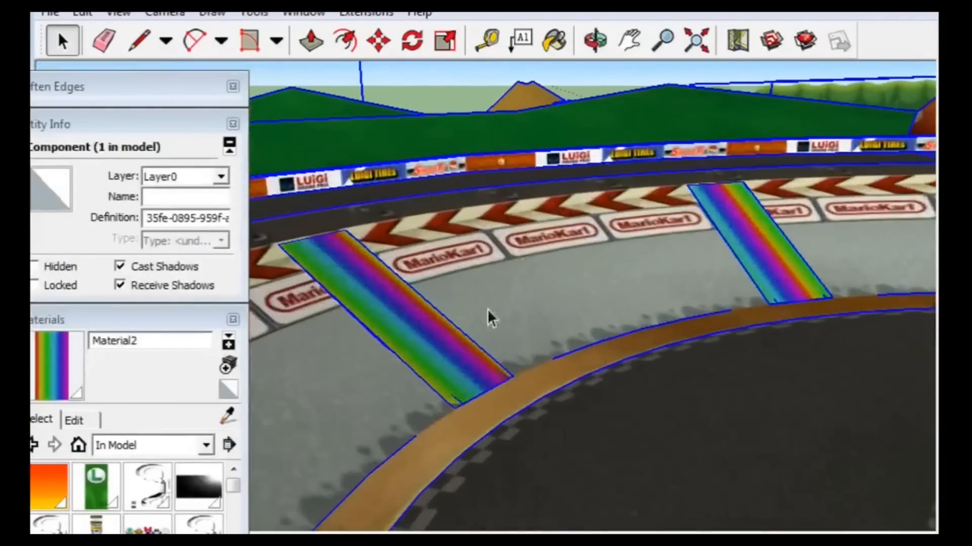
{"action": "middle_click_drag", "start_coordinate": [487, 308], "coordinate": [442, 395]}
{"action": "scroll", "coordinate": [442, 387], "scroll_direction": "down", "scroll_amount": 2}
{"action": "scroll", "coordinate": [432, 379], "scroll_direction": "down", "scroll_amount": 10}
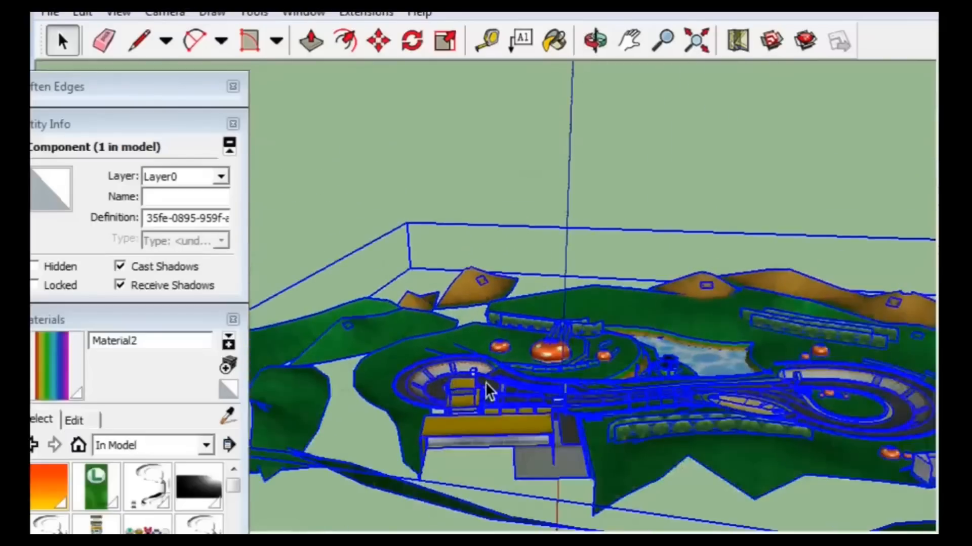
{"action": "scroll", "coordinate": [486, 383], "scroll_direction": "down", "scroll_amount": 4}
{"action": "middle_click_drag", "start_coordinate": [510, 391], "coordinate": [506, 283]}
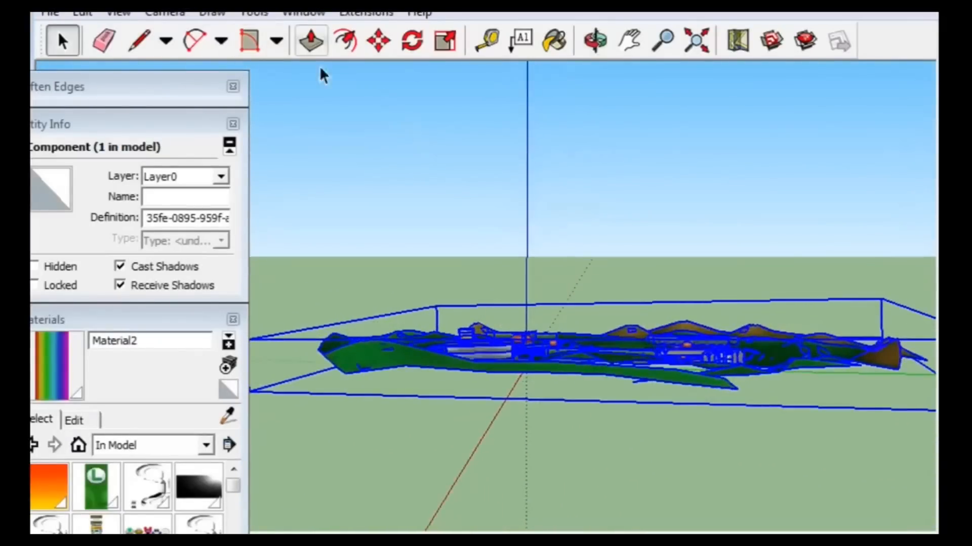
{"action": "left_click", "coordinate": [413, 42]}
{"action": "left_click", "coordinate": [510, 163]}
{"action": "left_click", "coordinate": [715, 195]}
{"action": "key", "text": "Escape"}
{"action": "left_click", "coordinate": [527, 203]}
{"action": "left_click", "coordinate": [685, 220]}
{"action": "left_click", "coordinate": [531, 123]}
- Examine the curve with the rainbow strips on the upright track and undo the rotation
{"action": "middle_click_drag", "start_coordinate": [531, 124], "coordinate": [653, 217]}
{"action": "scroll", "coordinate": [668, 243], "scroll_direction": "up", "scroll_amount": 10}
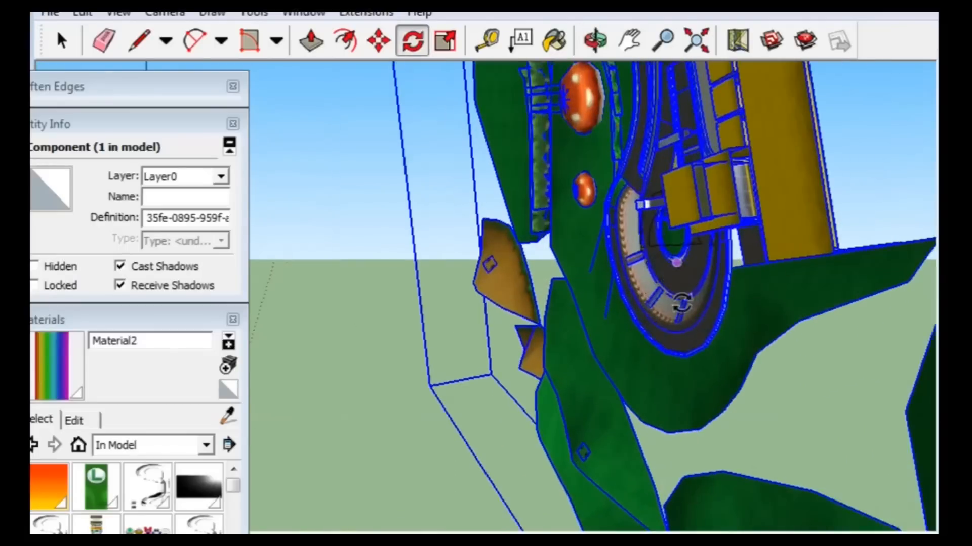
{"action": "scroll", "coordinate": [681, 319], "scroll_direction": "up", "scroll_amount": 3}
{"action": "scroll", "coordinate": [680, 293], "scroll_direction": "down", "scroll_amount": 2}
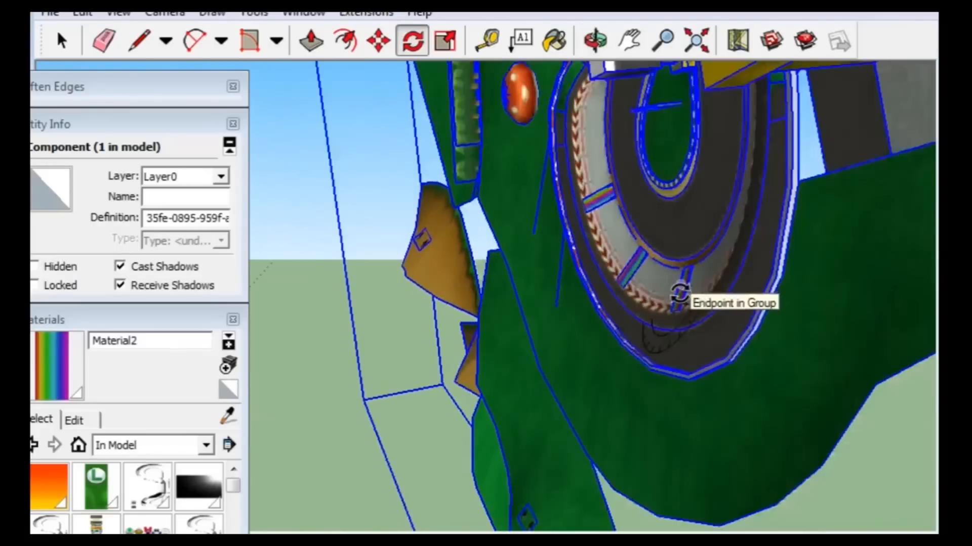
{"action": "scroll", "coordinate": [680, 294], "scroll_direction": "down", "scroll_amount": 12}
{"action": "middle_click_drag", "start_coordinate": [639, 318], "coordinate": [610, 337]}
{"action": "scroll", "coordinate": [610, 336], "scroll_direction": "down", "scroll_amount": 3}
{"action": "middle_click_drag", "start_coordinate": [527, 386], "coordinate": [474, 492]}
{"action": "key", "text": "q"}
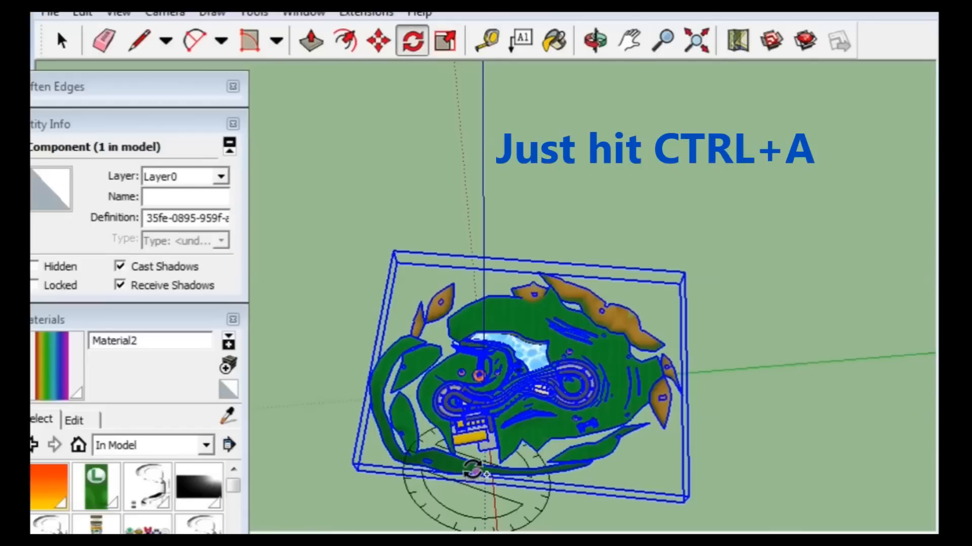
- Rotate a copy of the track component slightly about the red axis, pivoting on the blue axis above the model, and clear the selection
{"action": "middle_click_drag", "start_coordinate": [499, 261], "coordinate": [484, 184]}
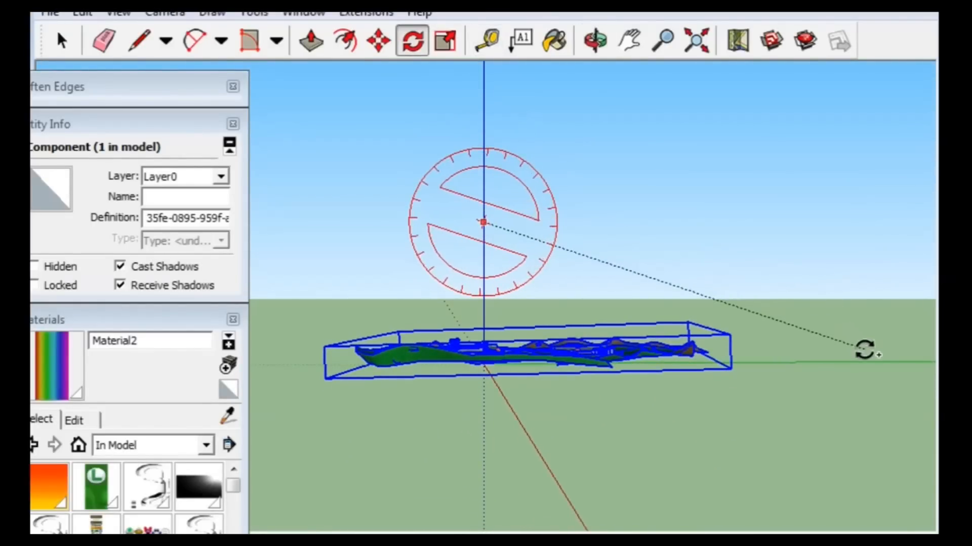
{"action": "middle_click_drag", "start_coordinate": [864, 343], "coordinate": [835, 329]}
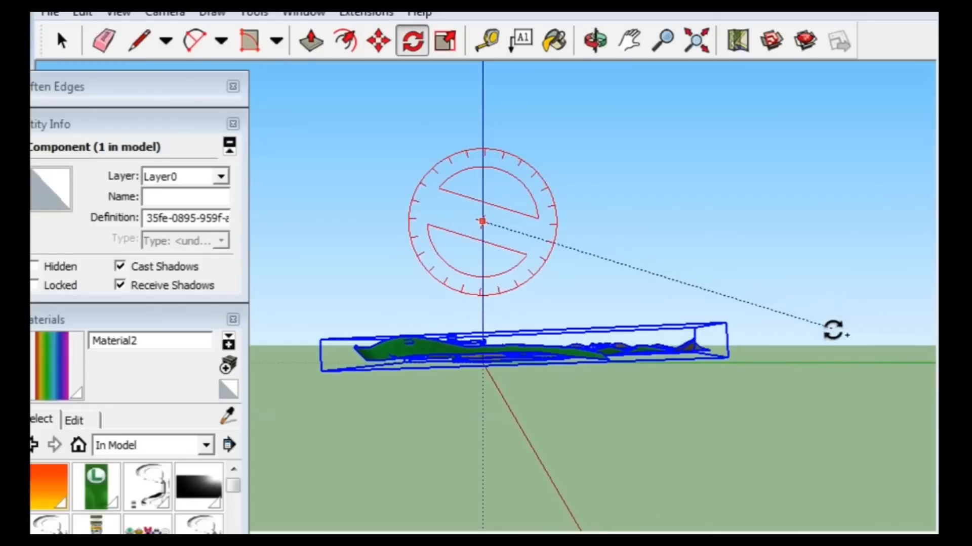
{"action": "left_click", "coordinate": [901, 341]}
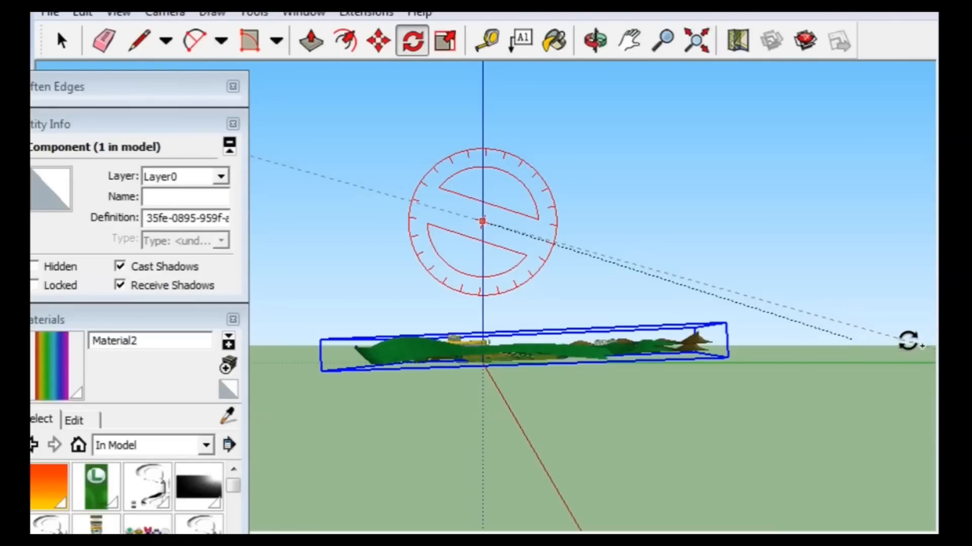
{"action": "left_click", "coordinate": [909, 340]}
{"action": "middle_click_drag", "start_coordinate": [669, 287], "coordinate": [659, 381]}
{"action": "scroll", "coordinate": [658, 380], "scroll_direction": "up", "scroll_amount": 2}
{"action": "left_click", "coordinate": [63, 40]}
{"action": "left_click", "coordinate": [542, 173]}
{"action": "middle_click_drag", "start_coordinate": [514, 374], "coordinate": [628, 397]}
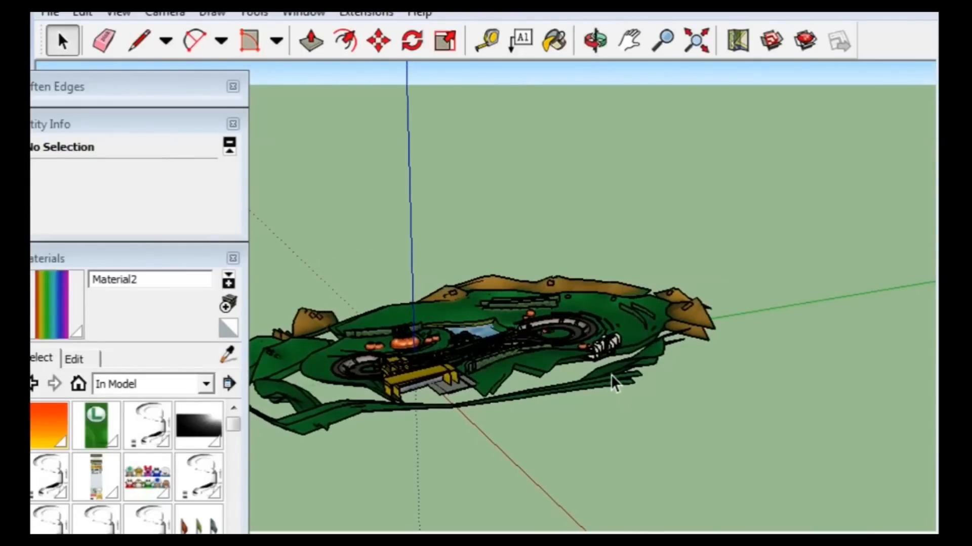
- Select the slightly tilted copy overlapping the original track and delete it
{"action": "left_click", "coordinate": [612, 377]}
{"action": "scroll", "coordinate": [615, 378], "scroll_direction": "up", "scroll_amount": 5}
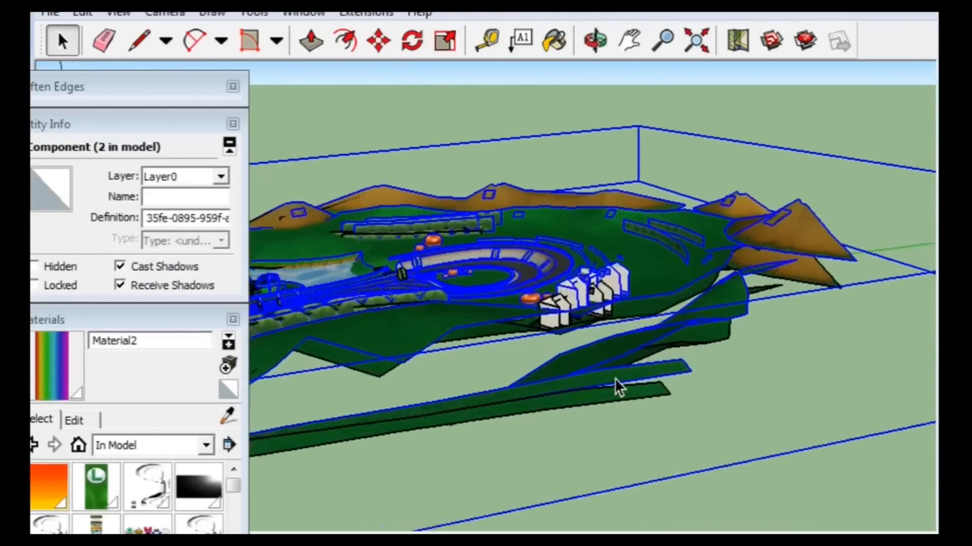
{"action": "middle_click_drag", "start_coordinate": [627, 401], "coordinate": [578, 403]}
{"action": "key", "text": "Delete"}
- Review the curve beside the white houses, including its rainbow strips, and the straights leading past the lake
{"action": "middle_click_drag", "start_coordinate": [549, 352], "coordinate": [534, 447]}
{"action": "middle_click_drag", "start_coordinate": [578, 199], "coordinate": [584, 131]}
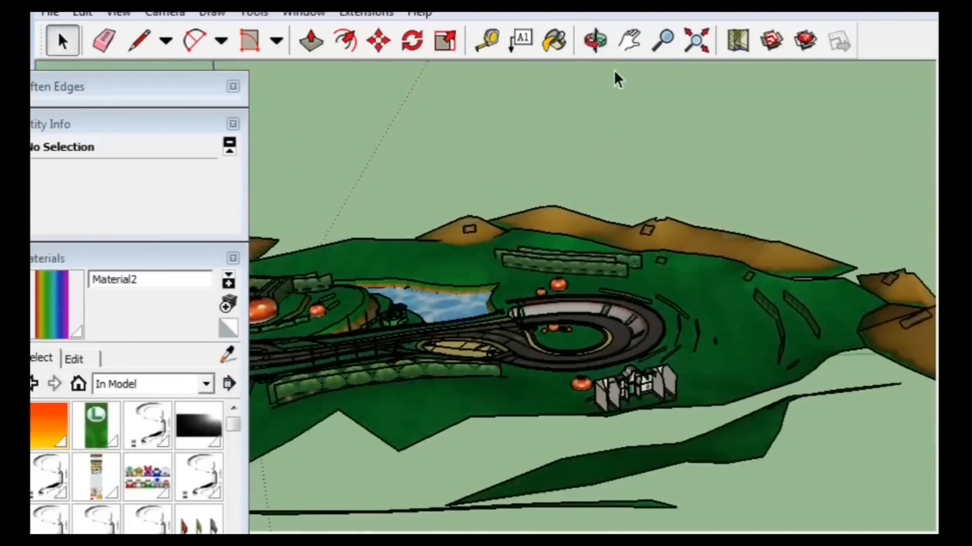
{"action": "left_click", "coordinate": [630, 40]}
{"action": "scroll", "coordinate": [582, 311], "scroll_direction": "up", "scroll_amount": 6}
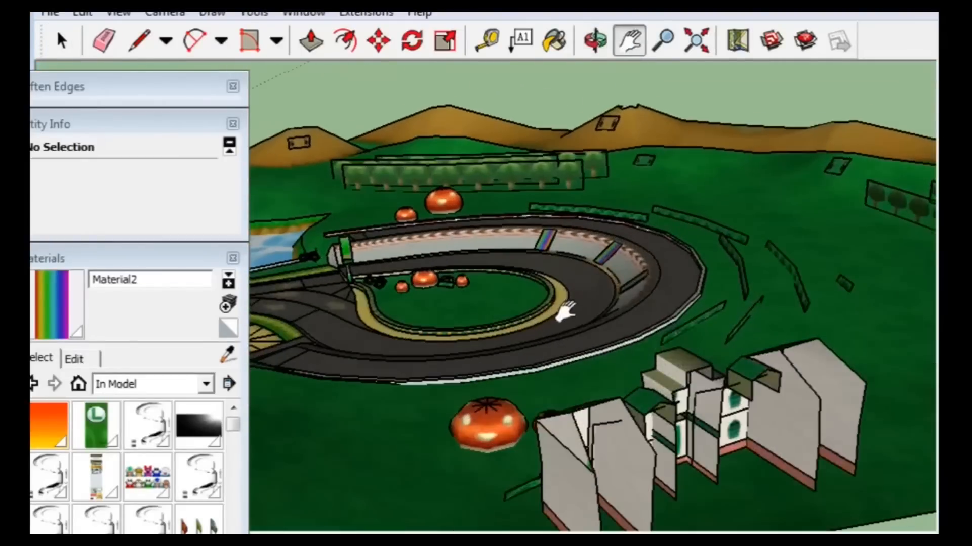
{"action": "scroll", "coordinate": [566, 308], "scroll_direction": "up", "scroll_amount": 5}
{"action": "scroll", "coordinate": [618, 289], "scroll_direction": "down", "scroll_amount": 8}
{"action": "left_click_drag", "start_coordinate": [435, 332], "coordinate": [765, 273]}
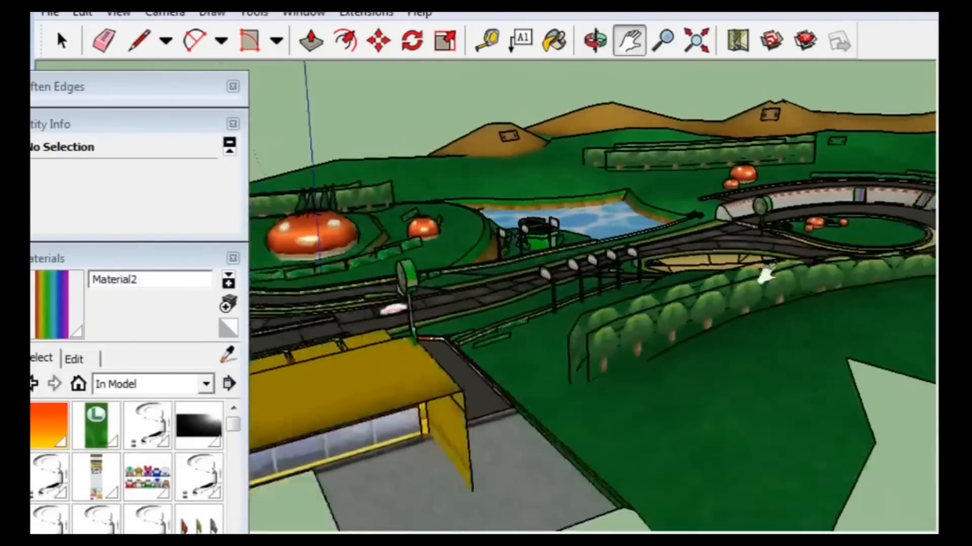
- Review the rainbow-striped curve behind the yellow building and the building's surroundings
{"action": "scroll", "coordinate": [575, 320], "scroll_direction": "down", "scroll_amount": 5}
{"action": "middle_click_drag", "start_coordinate": [575, 320], "coordinate": [462, 358]}
{"action": "scroll", "coordinate": [445, 325], "scroll_direction": "up", "scroll_amount": 6}
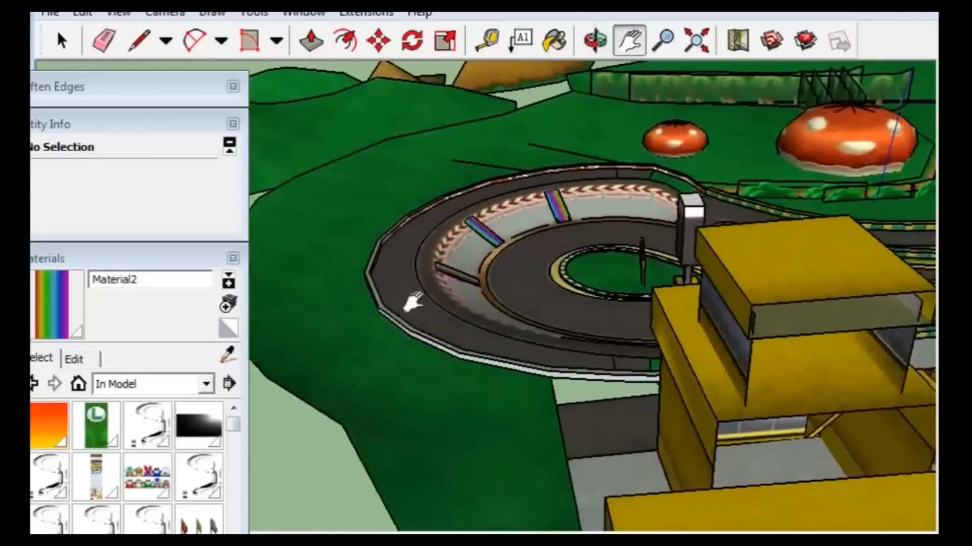
{"action": "scroll", "coordinate": [358, 362], "scroll_direction": "down", "scroll_amount": 3}
{"action": "middle_click_drag", "start_coordinate": [357, 362], "coordinate": [643, 311]}
{"action": "scroll", "coordinate": [659, 310], "scroll_direction": "down", "scroll_amount": 3}
{"action": "left_click_drag", "start_coordinate": [658, 311], "coordinate": [336, 240]}
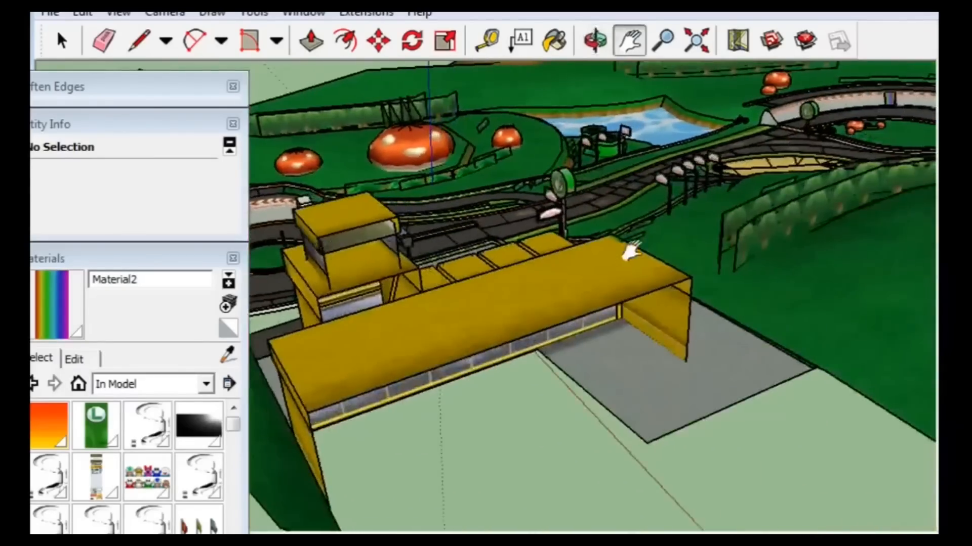
- Look over the whole track from a distance and check how it sits at ground level
{"action": "scroll", "coordinate": [632, 252], "scroll_direction": "down", "scroll_amount": 3}
{"action": "middle_click_drag", "start_coordinate": [433, 245], "coordinate": [620, 262]}
{"action": "scroll", "coordinate": [732, 397], "scroll_direction": "up", "scroll_amount": 4}
{"action": "scroll", "coordinate": [621, 262], "scroll_direction": "down", "scroll_amount": 3}
{"action": "scroll", "coordinate": [687, 273], "scroll_direction": "down", "scroll_amount": 3}
{"action": "middle_click_drag", "start_coordinate": [686, 276], "coordinate": [797, 373]}
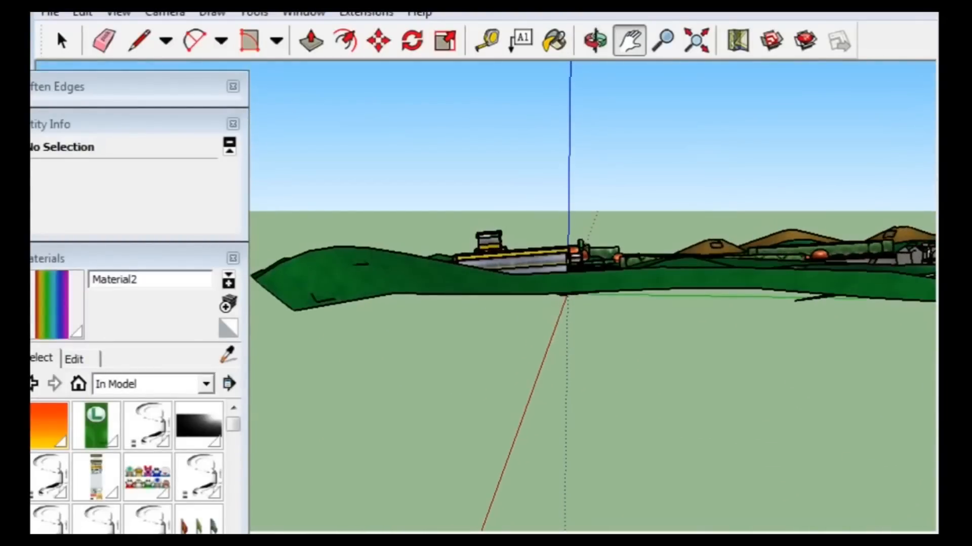
- Switch to the Notepad notes and go over the entry "Higher Quality Textures"
{"action": "key", "text": "alt+Tab"}
{"action": "left_click_drag", "start_coordinate": [429, 73], "coordinate": [182, 66]}
{"action": "left_click", "coordinate": [305, 74]}
{"action": "left_click_drag", "start_coordinate": [462, 67], "coordinate": [225, 63]}
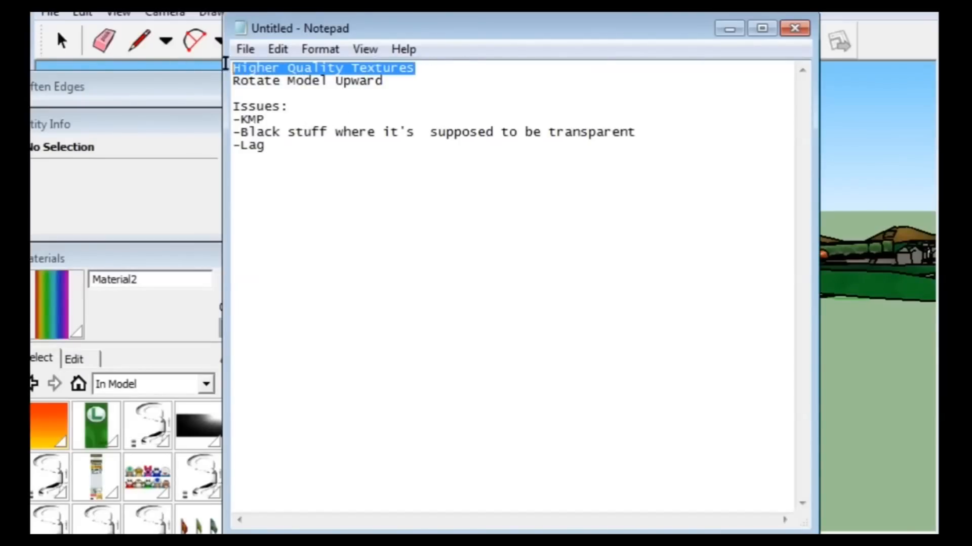
{"action": "left_click", "coordinate": [256, 65]}
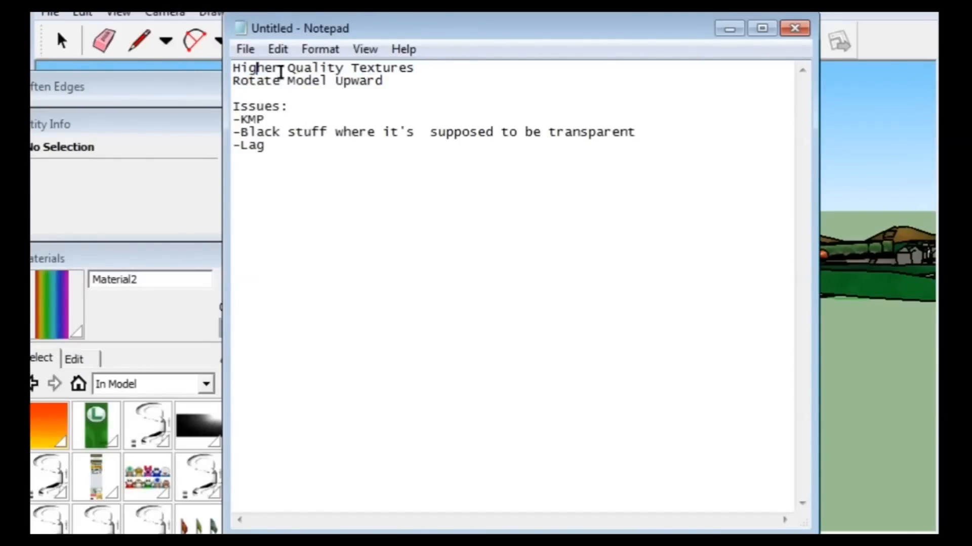
- Add the line "Add boostpads" below "Rotate Model Upward" in the notes and return to the track model
{"action": "left_click", "coordinate": [419, 80]}
{"action": "key", "text": "Return"}
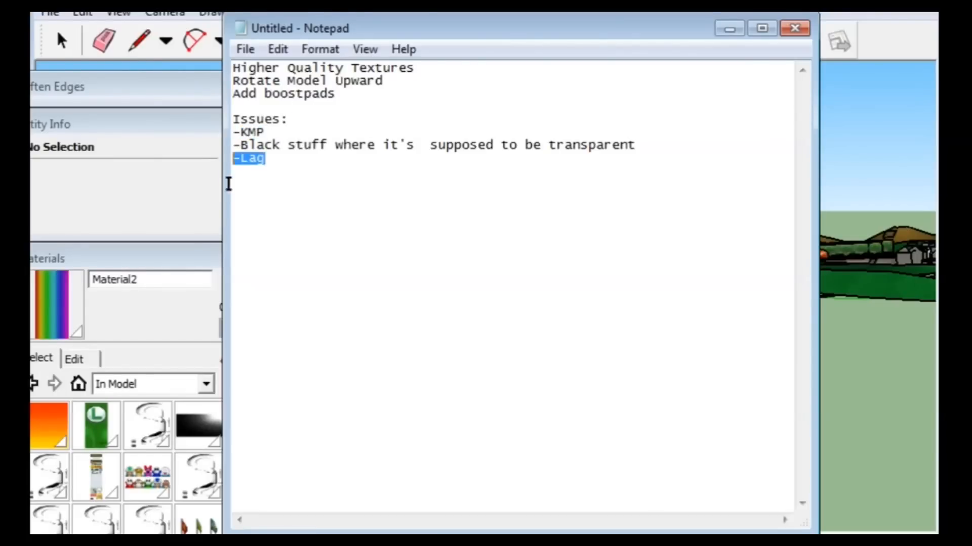
{"action": "left_click", "coordinate": [734, 31]}
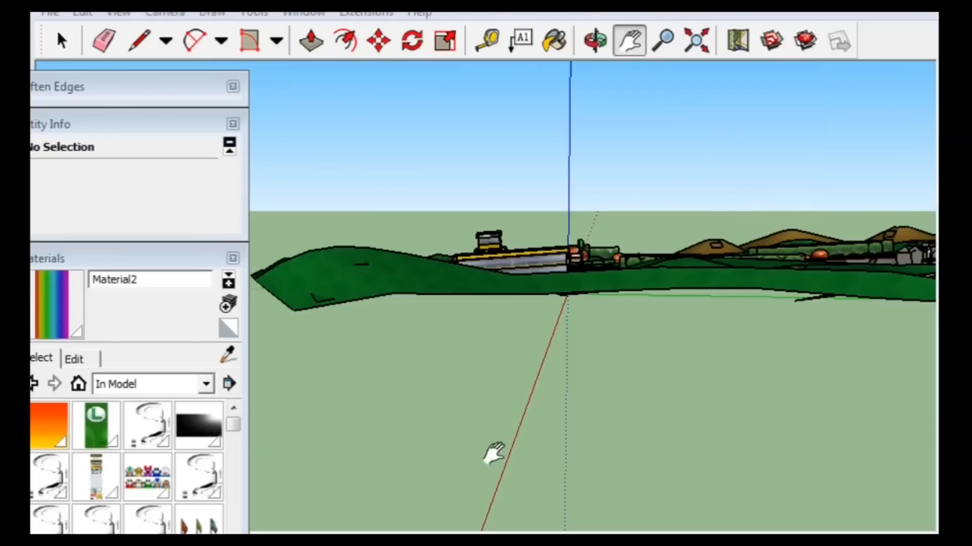
- Check the track's front side around the yellow building and save the model
{"action": "scroll", "coordinate": [561, 304], "scroll_direction": "up", "scroll_amount": 5}
{"action": "middle_click_drag", "start_coordinate": [560, 279], "coordinate": [559, 350]}
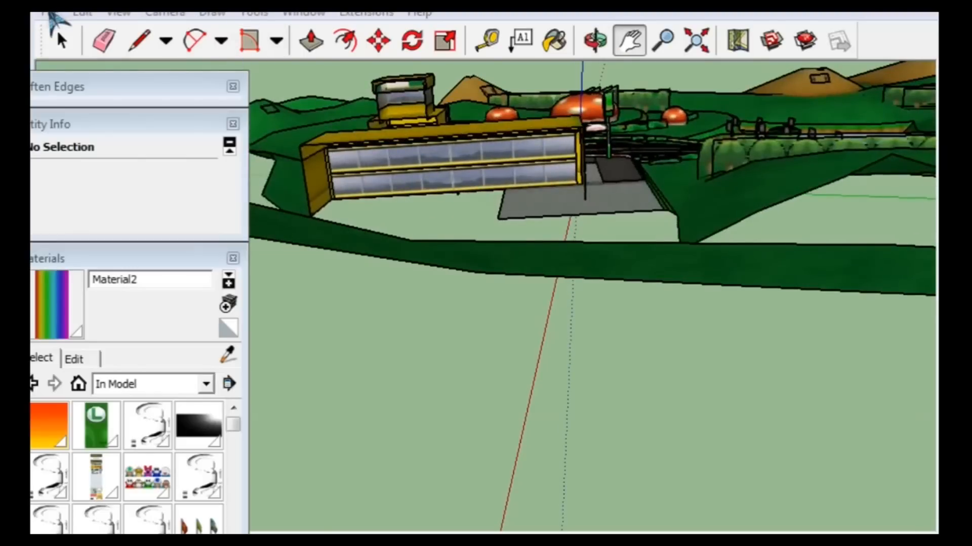
{"action": "left_click", "coordinate": [119, 12]}
{"action": "mouse_move", "coordinate": [55, 14]}
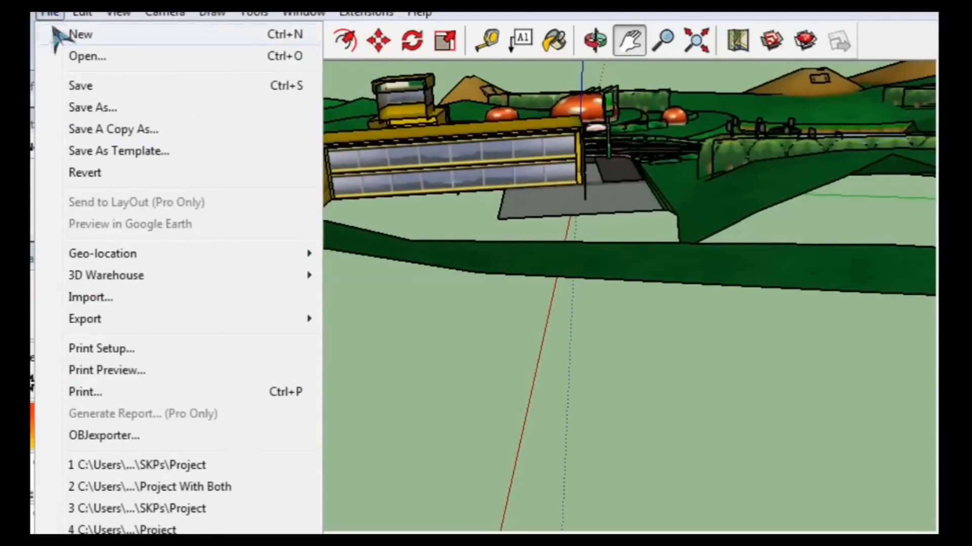
{"action": "left_click", "coordinate": [86, 86]}
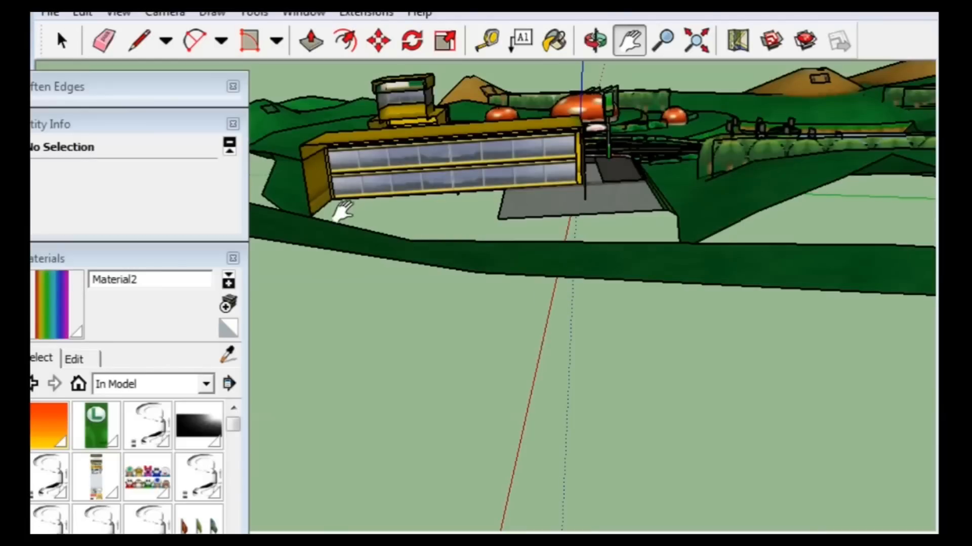
- Start a 3D model export and choose the GCN Luigi Circuit folder in Downloads as the save location
{"action": "left_click", "coordinate": [51, 14]}
{"action": "mouse_move", "coordinate": [152, 324]}
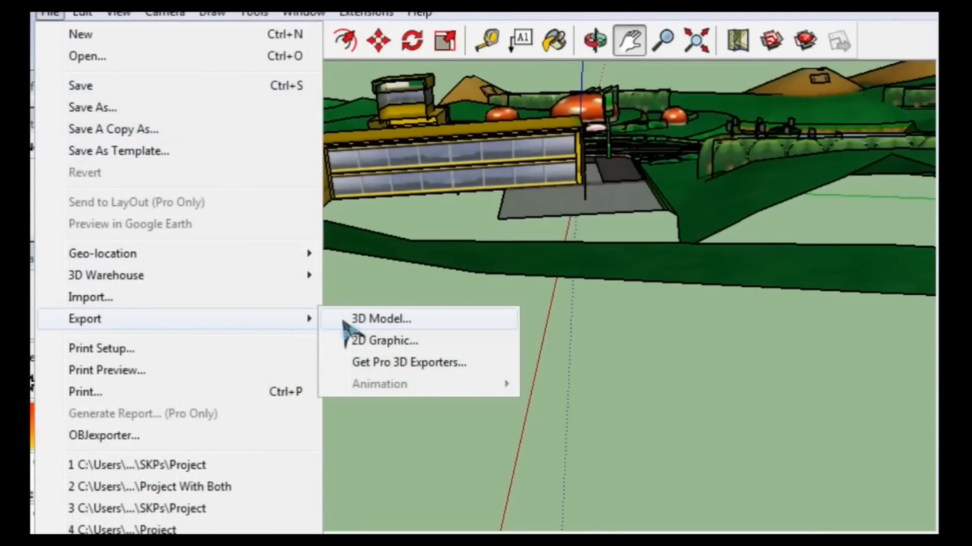
{"action": "left_click", "coordinate": [344, 320]}
{"action": "left_click", "coordinate": [441, 98]}
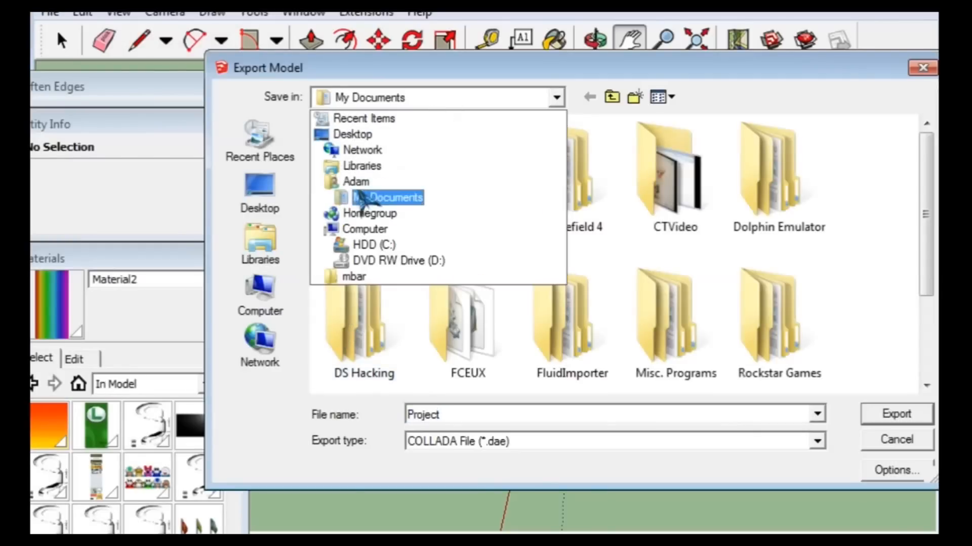
{"action": "left_click", "coordinate": [356, 181]}
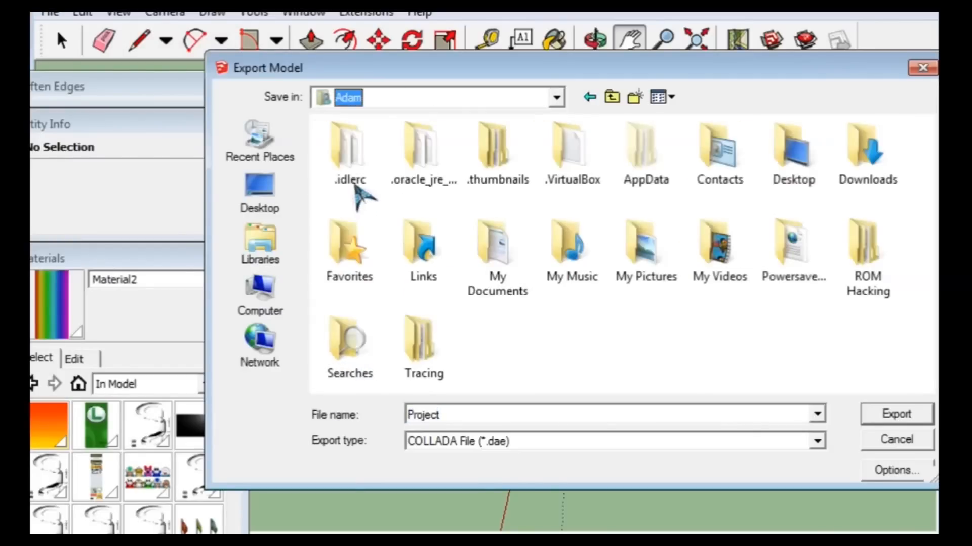
{"action": "double_click", "coordinate": [862, 178]}
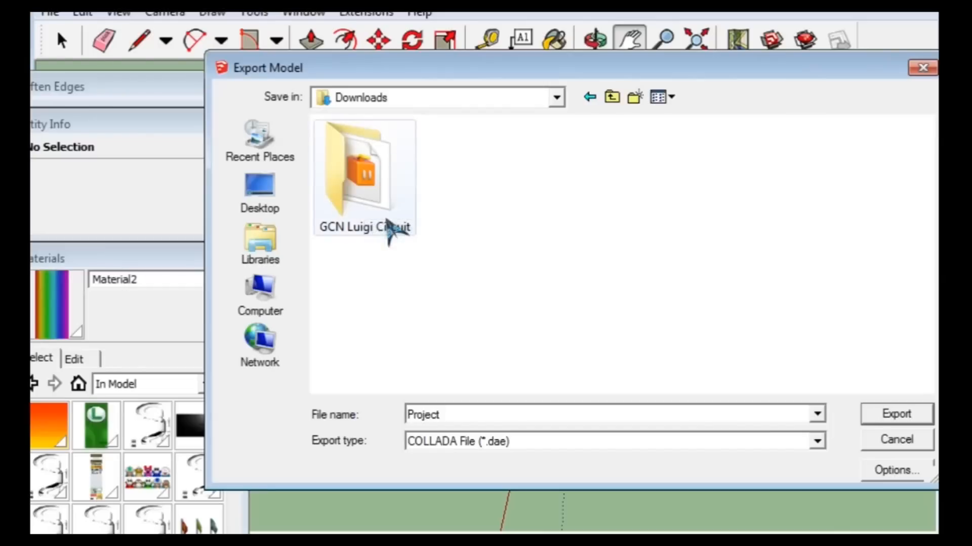
{"action": "double_click", "coordinate": [394, 226]}
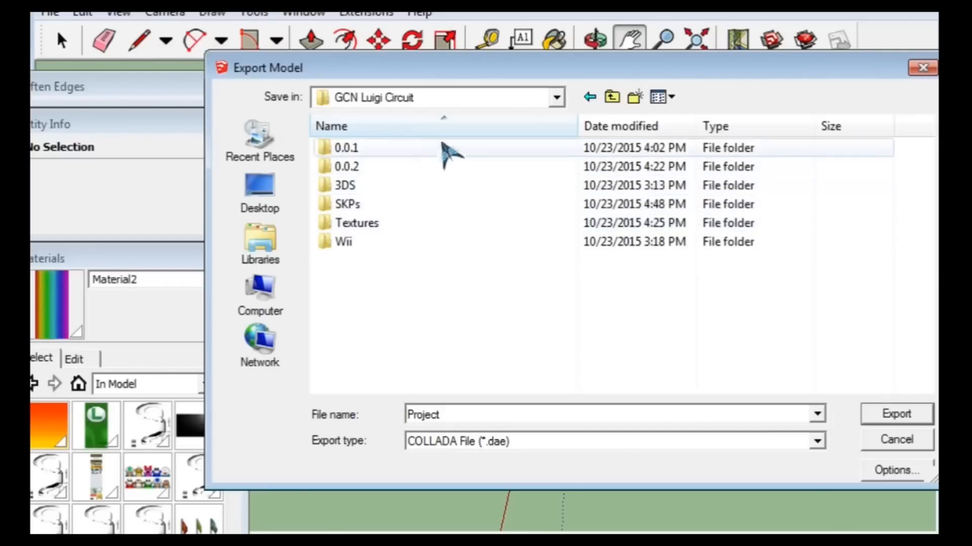
- Create a folder named 0.0.3 and export the model into it as the COLLADA file Project
{"action": "left_click", "coordinate": [635, 97]}
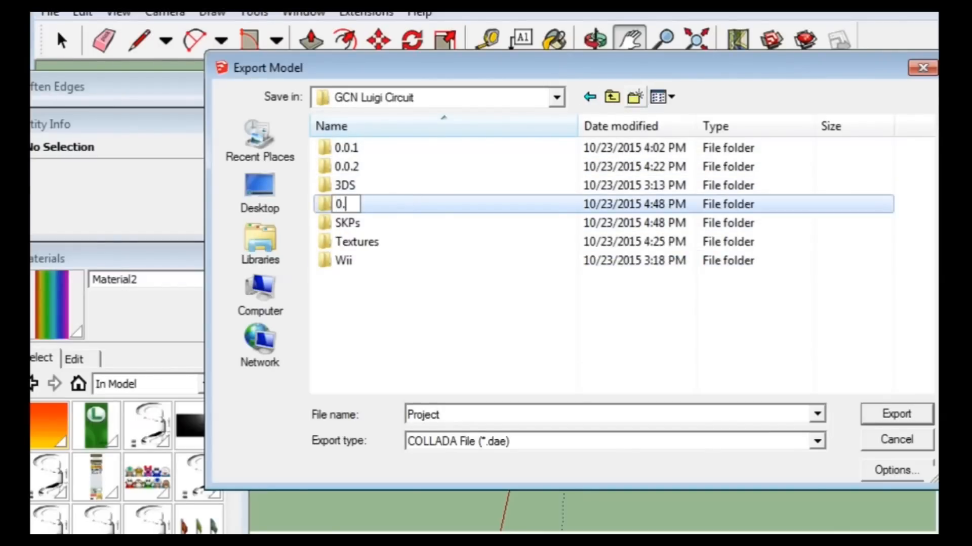
{"action": "type", "text": "0.0.3"}
{"action": "key", "text": "Return"}
{"action": "key", "text": "Return"}
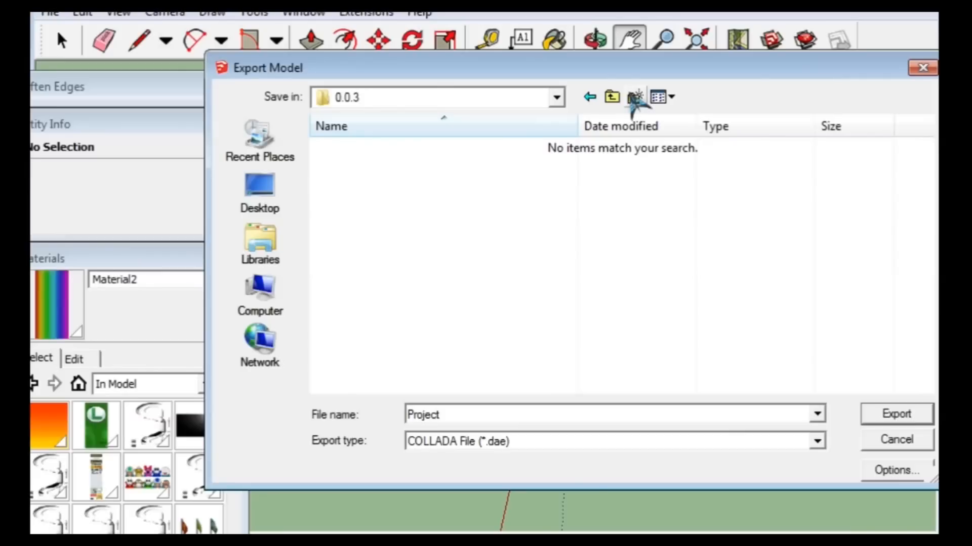
{"action": "left_click", "coordinate": [892, 415]}
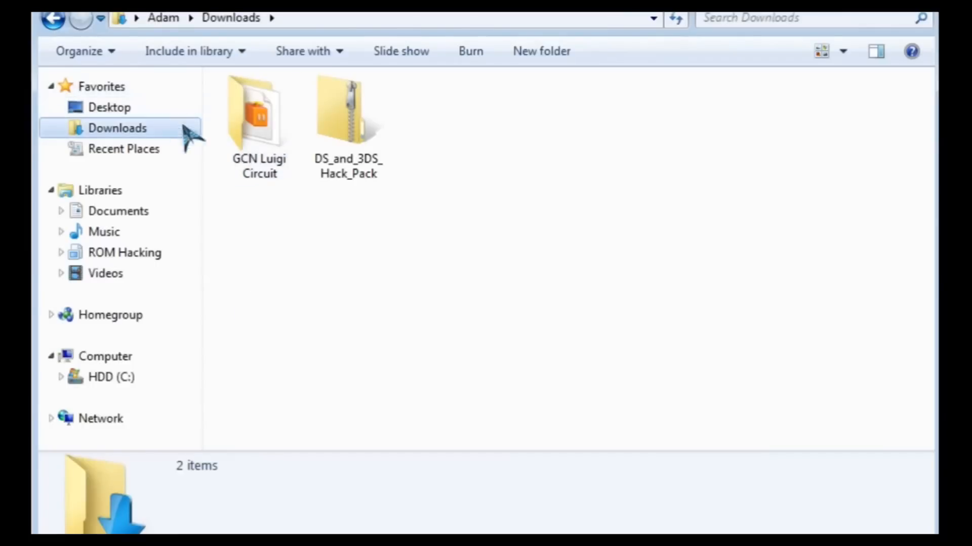
- Switch to Windows Explorer and open the exported Project texture folder inside GCN Luigi Circuit's 0.0.3 folder
{"action": "left_click", "coordinate": [325, 141]}
{"action": "double_click", "coordinate": [246, 150]}
{"action": "double_click", "coordinate": [271, 130]}
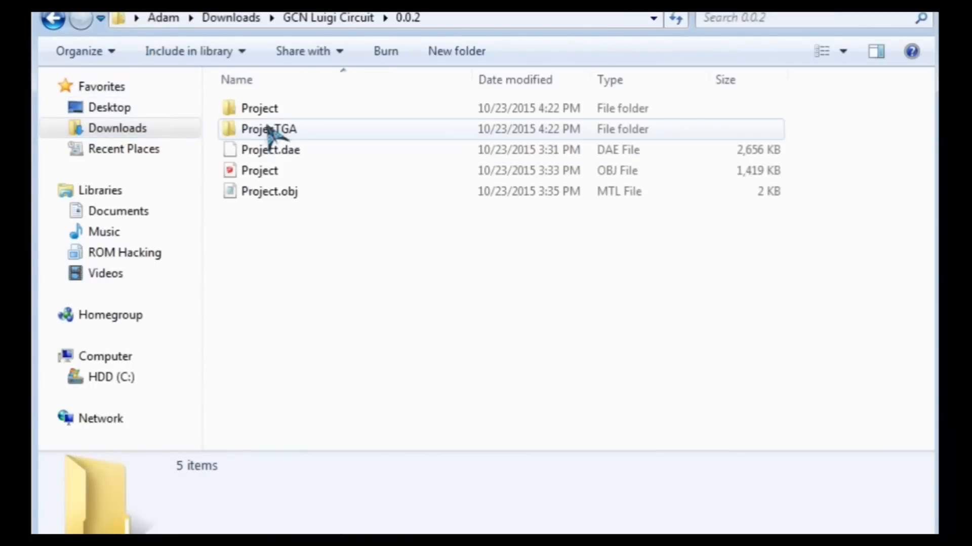
{"action": "key", "text": "BackSpace"}
{"action": "double_click", "coordinate": [271, 148]}
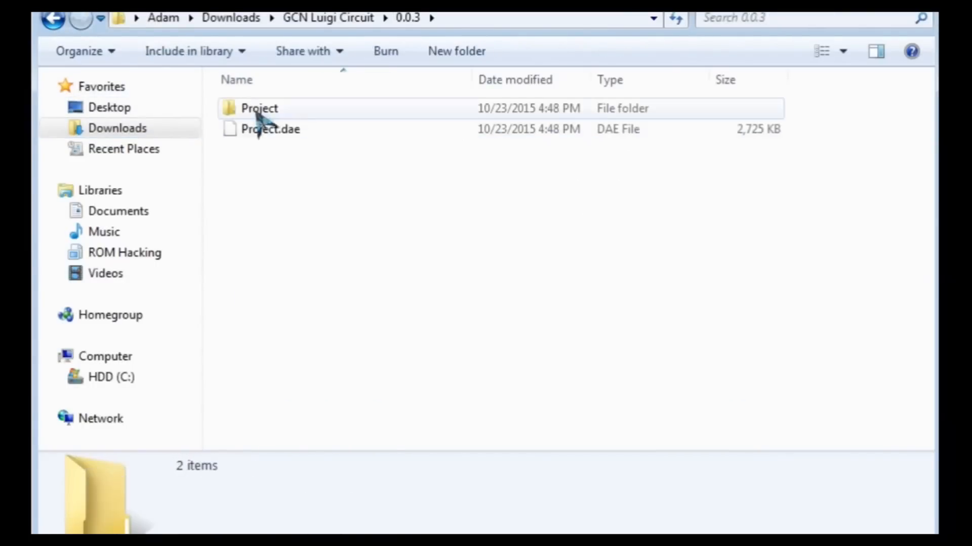
{"action": "double_click", "coordinate": [294, 108]}
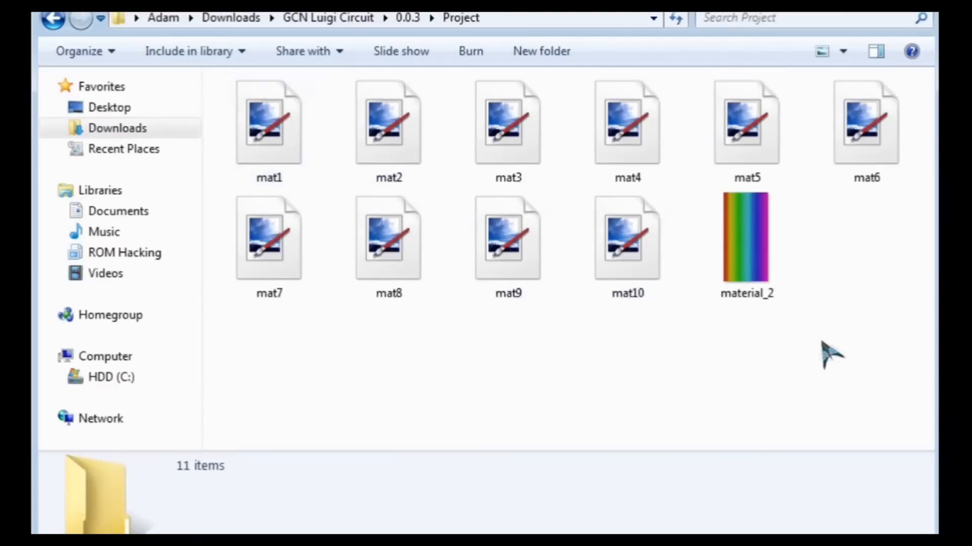
- Examine the exported textures and check the file type of mat4 in its properties
{"action": "left_click", "coordinate": [758, 271]}
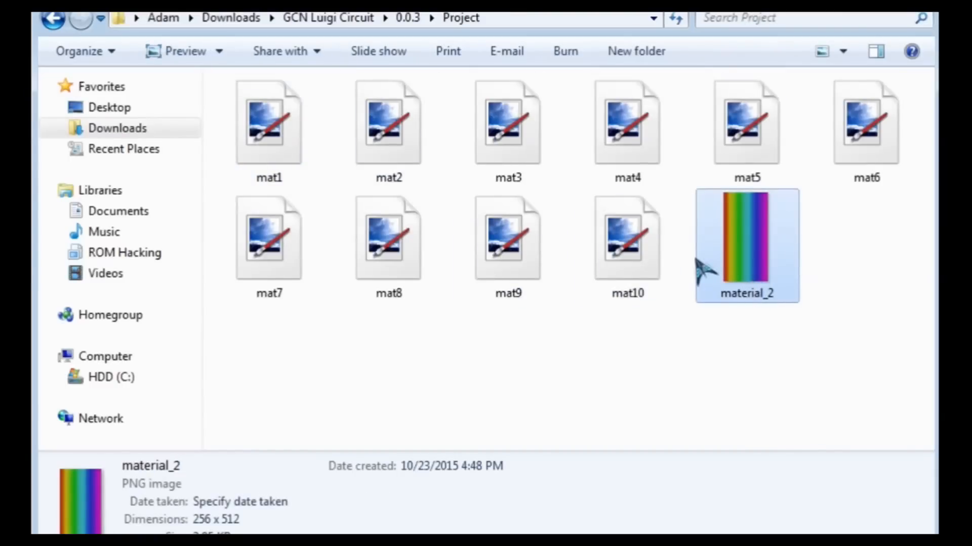
{"action": "left_click", "coordinate": [620, 273]}
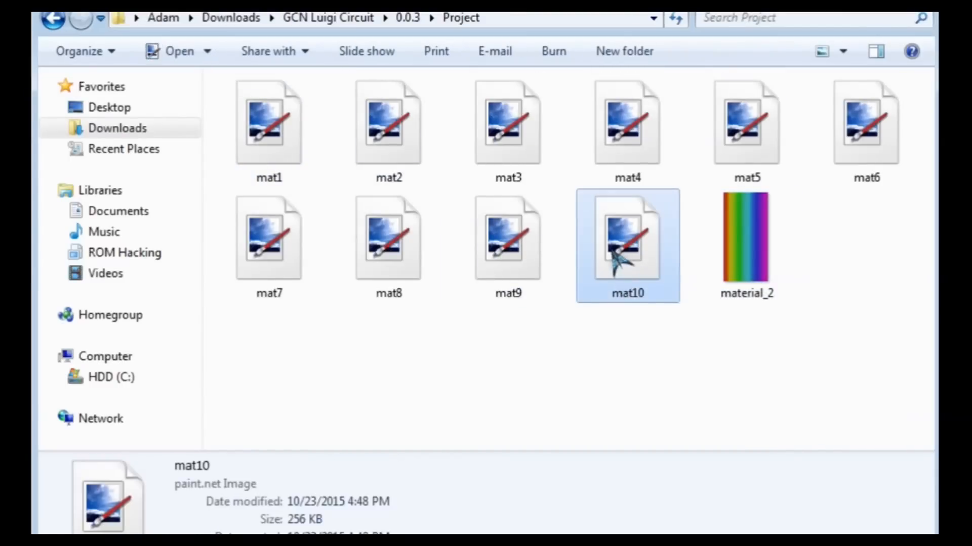
{"action": "right_click", "coordinate": [619, 256]}
{"action": "left_click", "coordinate": [603, 138]}
{"action": "right_click", "coordinate": [621, 131]}
{"action": "left_click", "coordinate": [708, 505]}
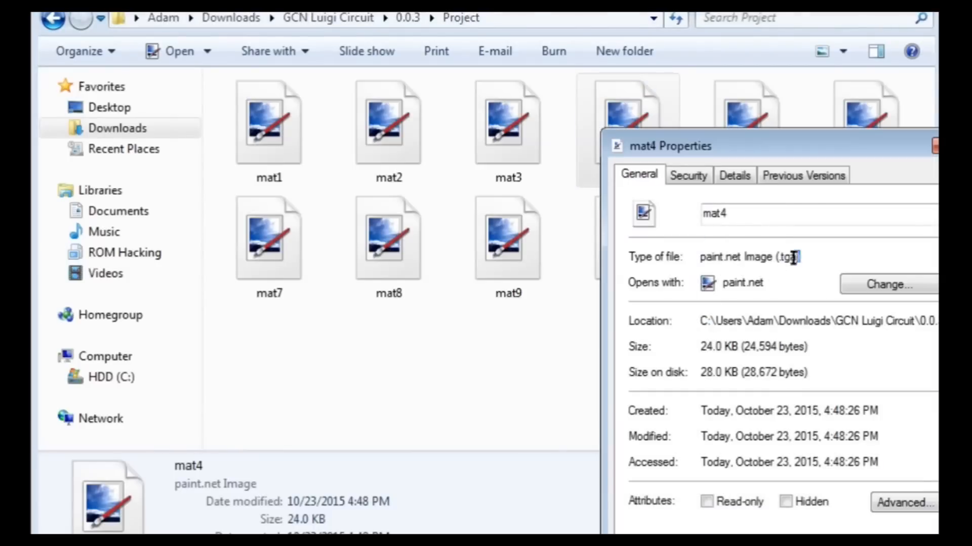
{"action": "key", "text": "Escape"}
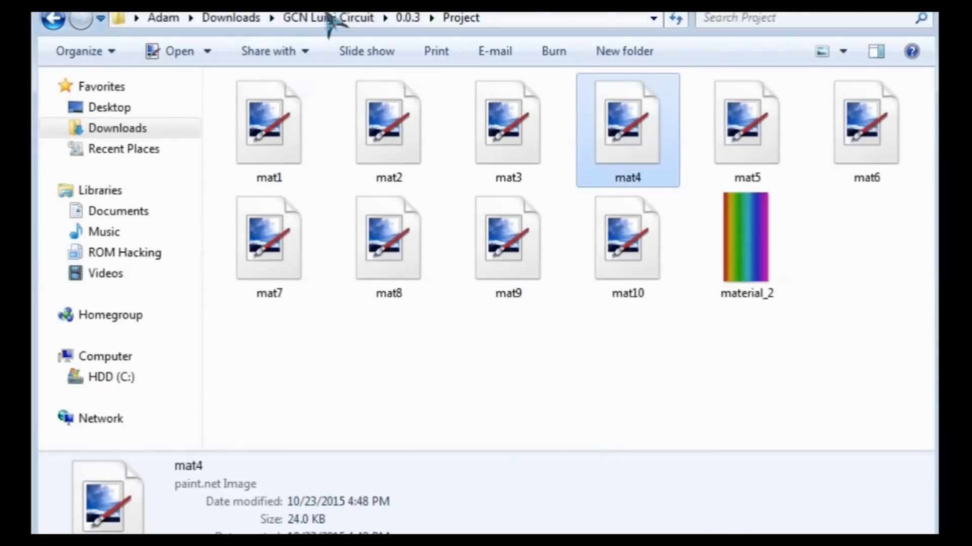
- Copy all the PNG textures, mat1 to mat10, from the Project folder of version 0.0.2
{"action": "left_click", "coordinate": [408, 19]}
{"action": "left_click", "coordinate": [324, 18]}
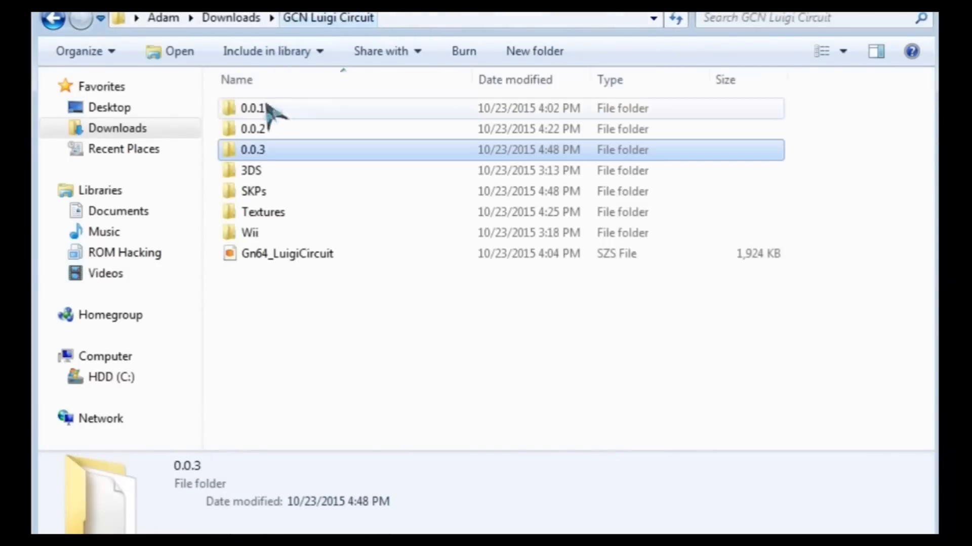
{"action": "double_click", "coordinate": [269, 130]}
{"action": "double_click", "coordinate": [278, 108]}
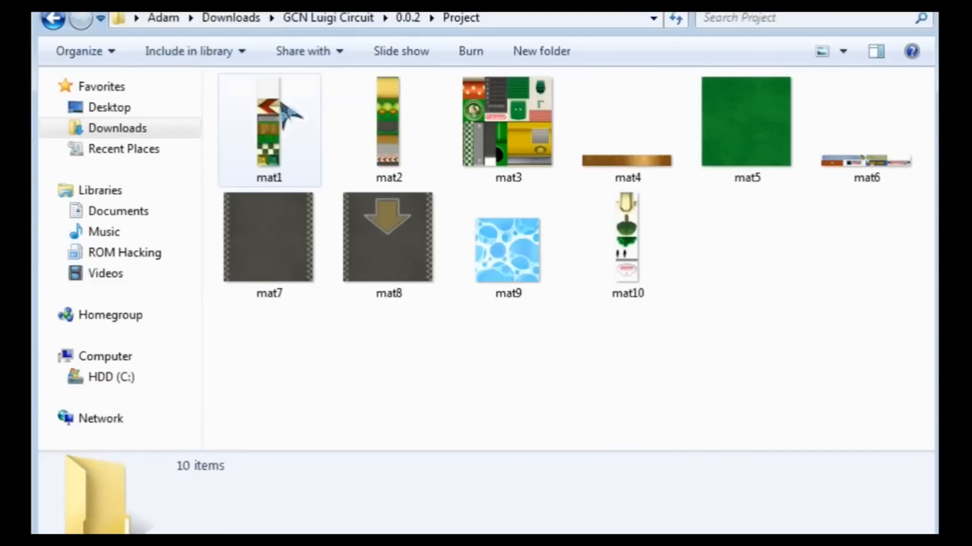
{"action": "left_click", "coordinate": [292, 185]}
{"action": "left_click", "coordinate": [301, 228]}
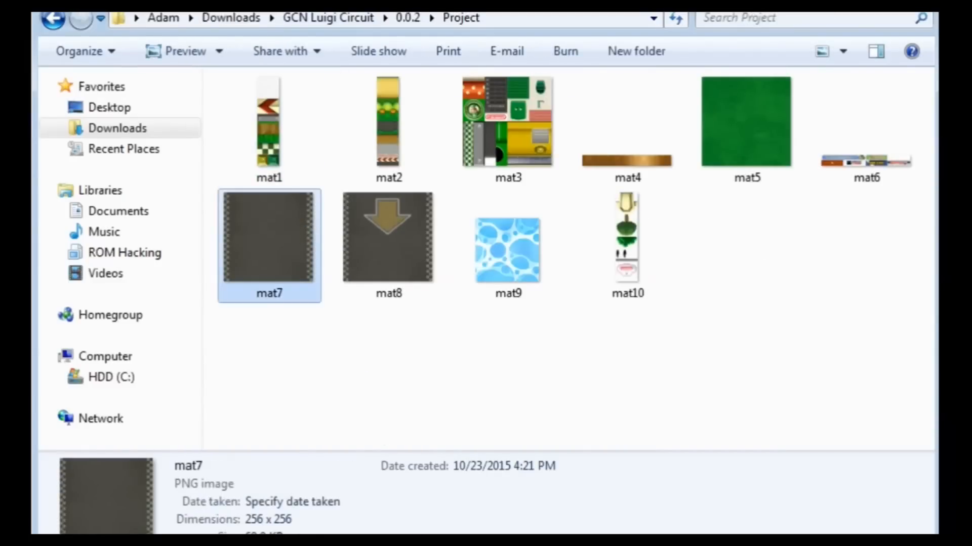
{"action": "left_click", "coordinate": [344, 279]}
{"action": "left_click_drag", "start_coordinate": [278, 416], "coordinate": [896, 99]}
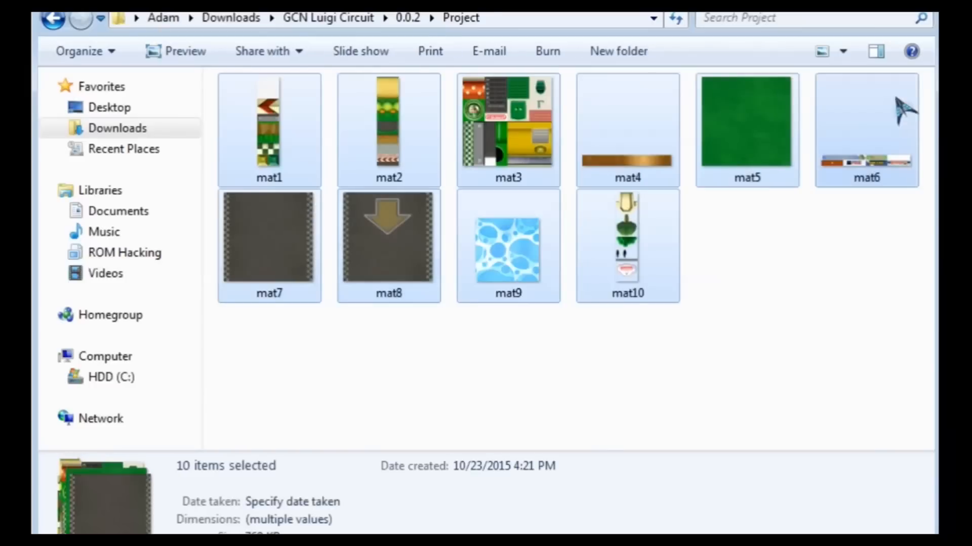
{"action": "right_click", "coordinate": [896, 98]}
{"action": "left_click", "coordinate": [916, 412]}
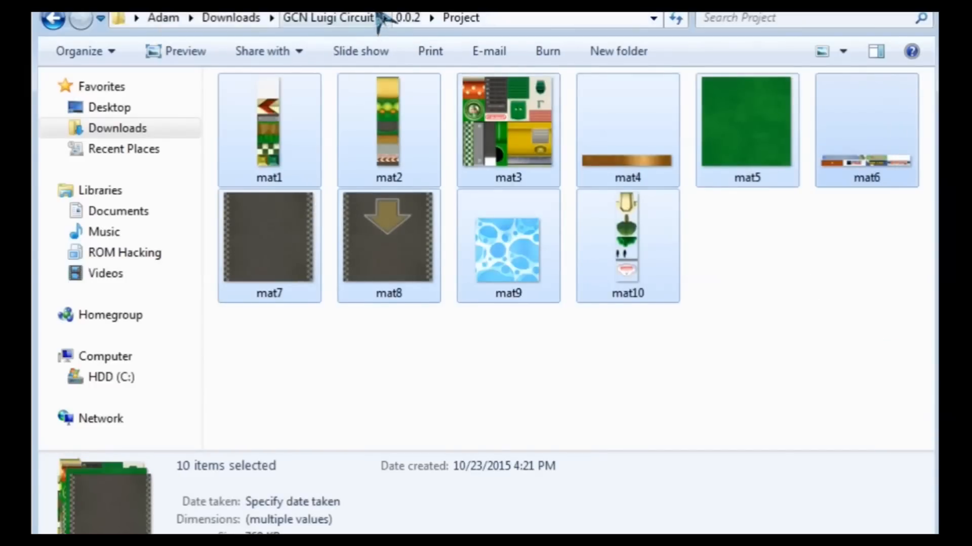
- Paste the copied PNG textures into the Project folder of version 0.0.3 and look over the files
{"action": "left_click", "coordinate": [328, 19]}
{"action": "double_click", "coordinate": [303, 151]}
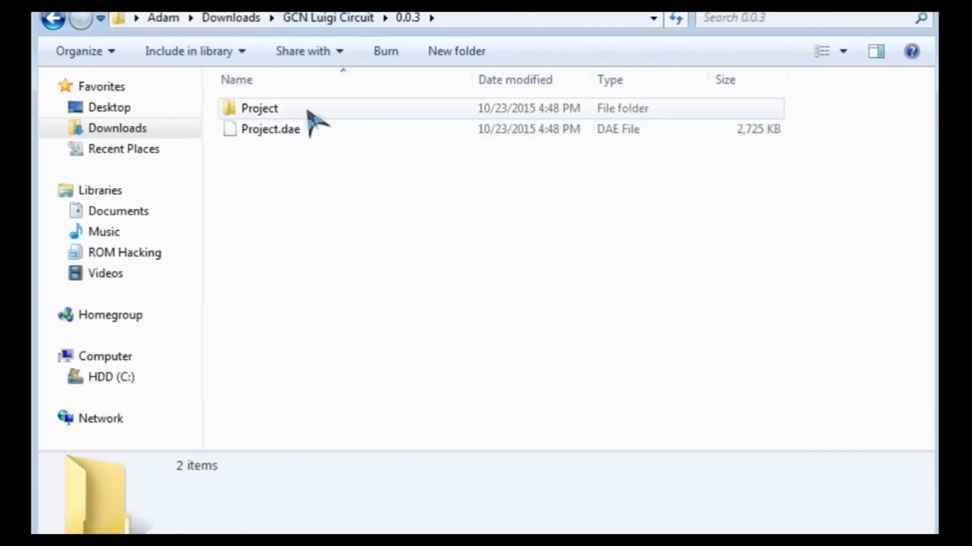
{"action": "double_click", "coordinate": [305, 108]}
{"action": "right_click", "coordinate": [496, 397]}
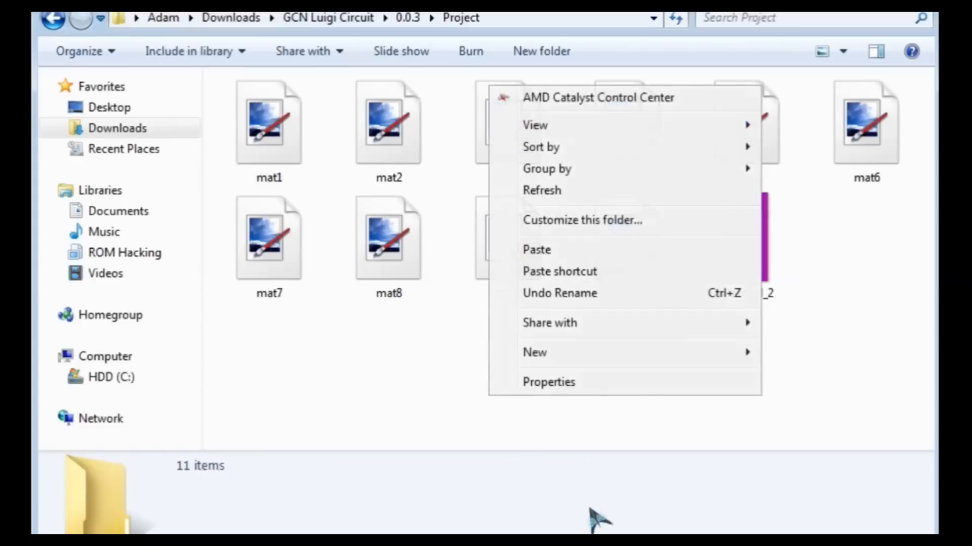
{"action": "left_click", "coordinate": [561, 250]}
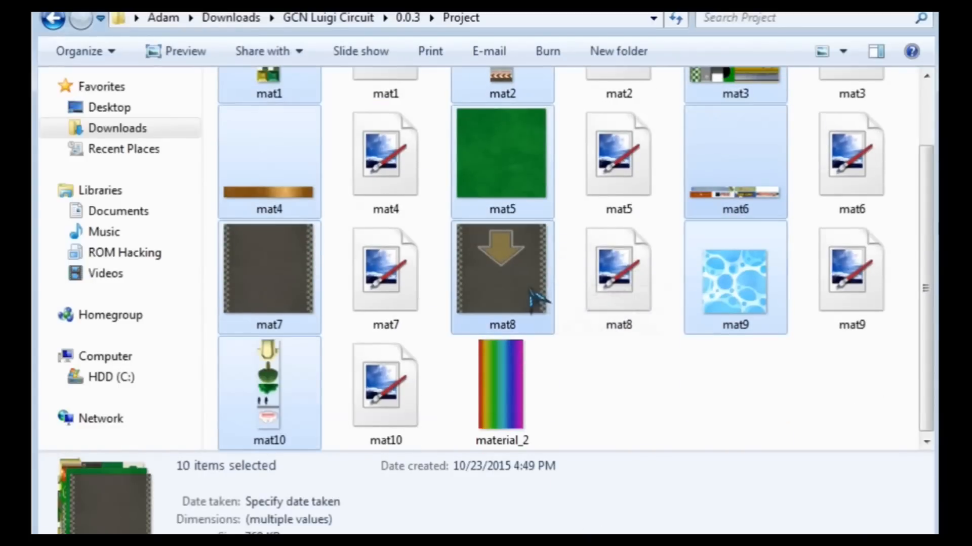
{"action": "scroll", "coordinate": [517, 298], "scroll_direction": "up", "scroll_amount": 2}
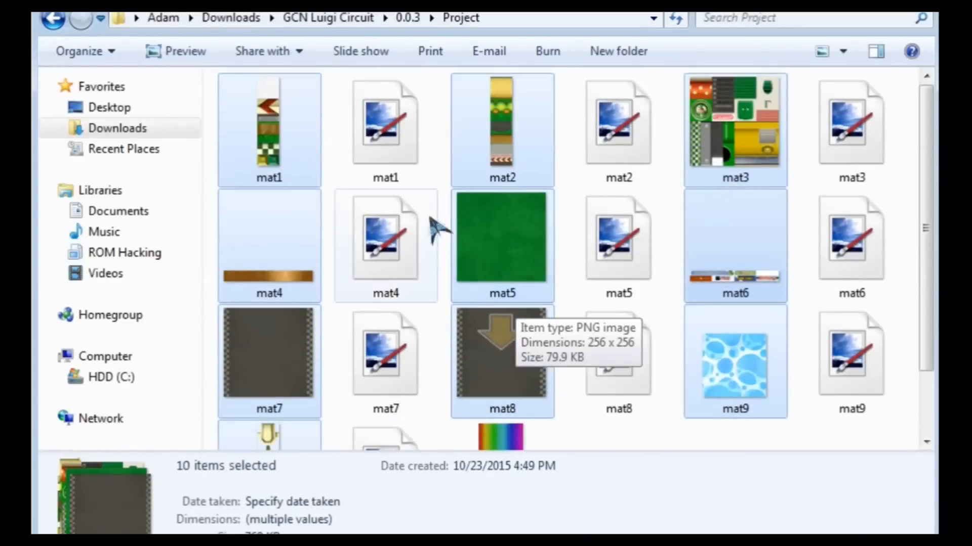
- Switch to Chrome and open the Online 3D Converter site in a new tab, briefly viewing its linked image converter
{"action": "left_click", "coordinate": [407, 18]}
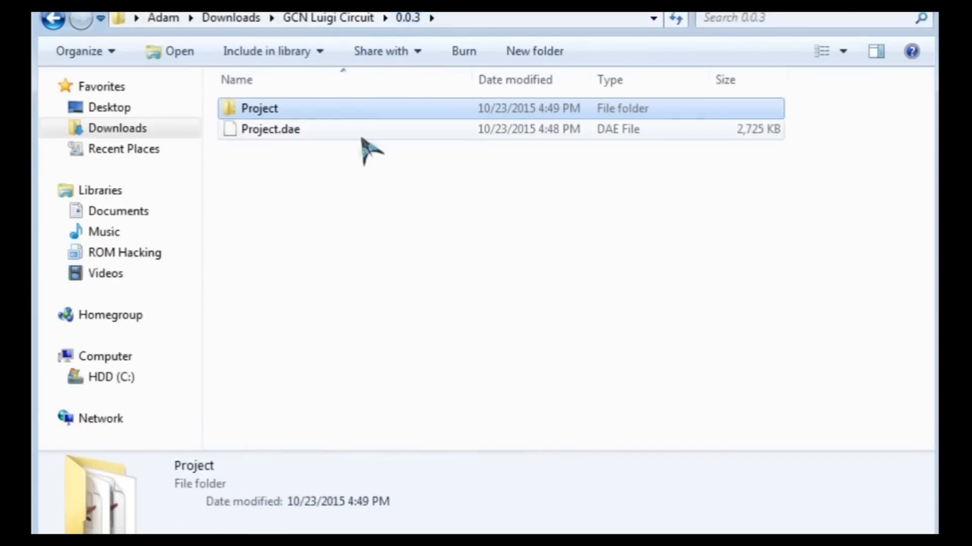
{"action": "left_click", "coordinate": [336, 167]}
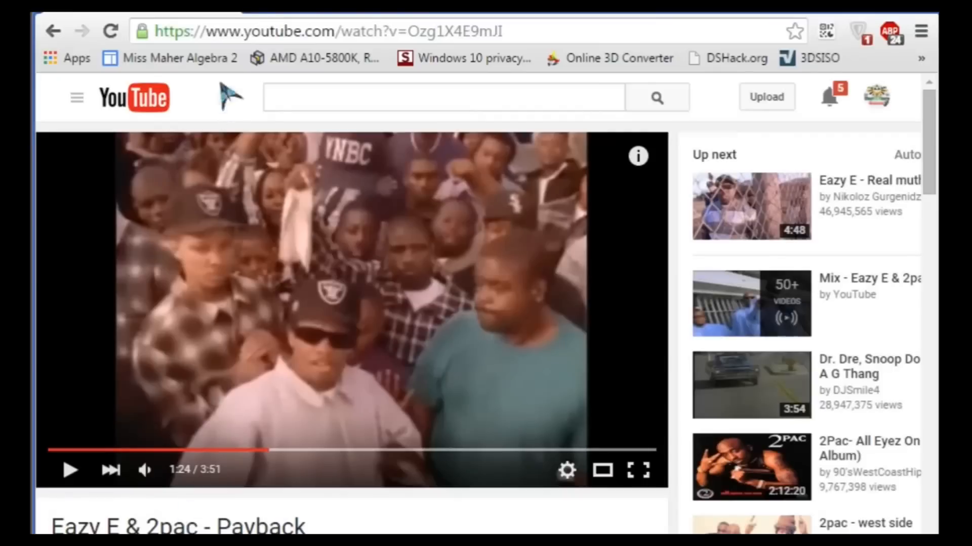
{"action": "left_click", "coordinate": [264, 13]}
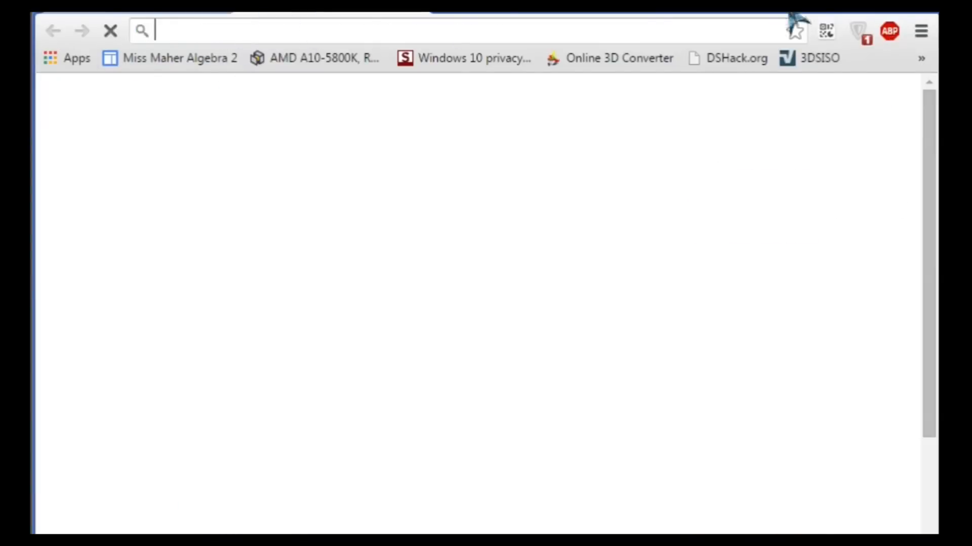
{"action": "left_click", "coordinate": [614, 60]}
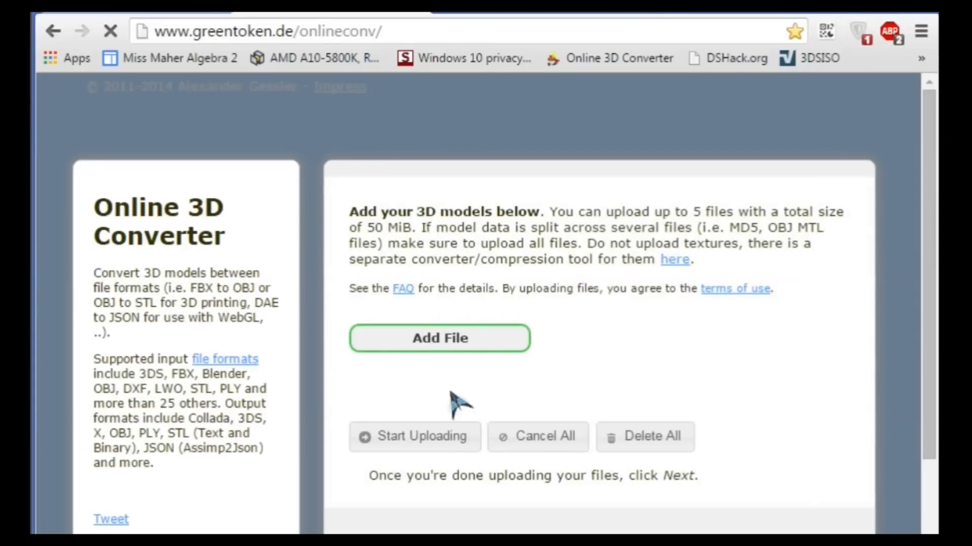
{"action": "left_click", "coordinate": [676, 261]}
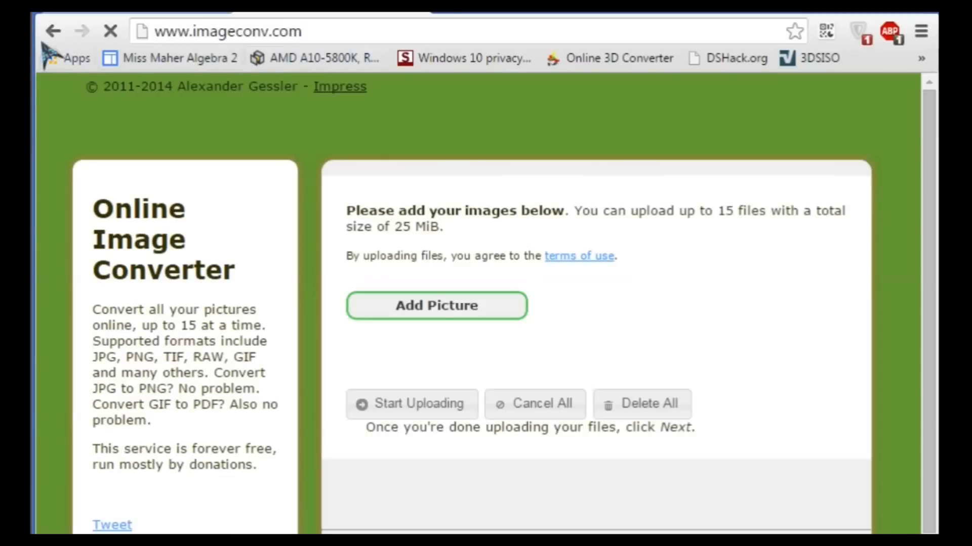
{"action": "left_click", "coordinate": [53, 32]}
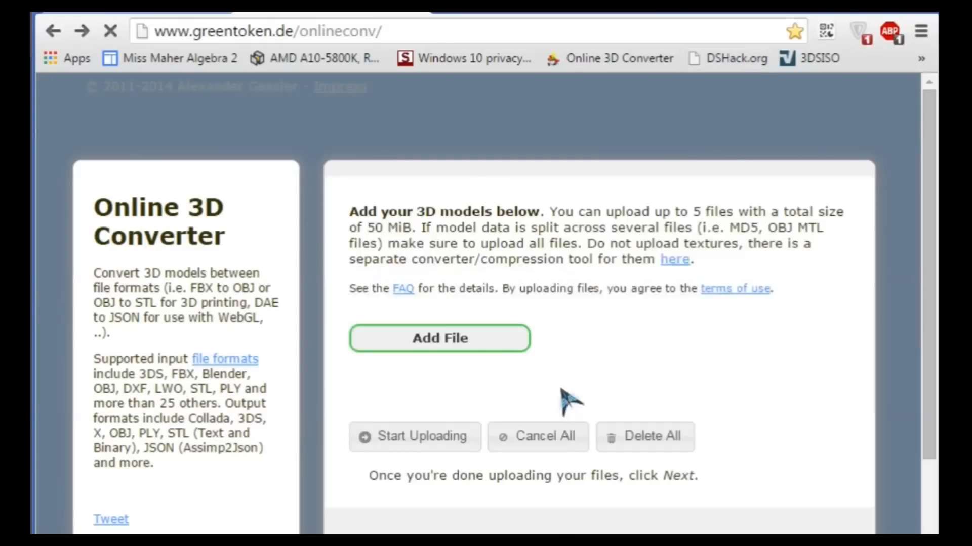
- Add Project.dae from the 0.0.3 folder of GCN Luigi Circuit and upload it to the converter
{"action": "left_click", "coordinate": [440, 329]}
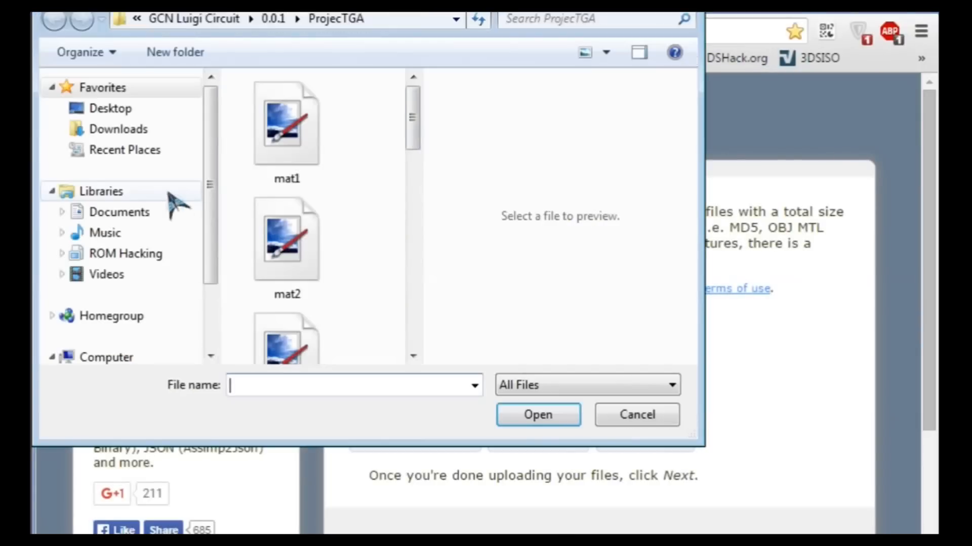
{"action": "left_click", "coordinate": [148, 130]}
{"action": "double_click", "coordinate": [309, 110]}
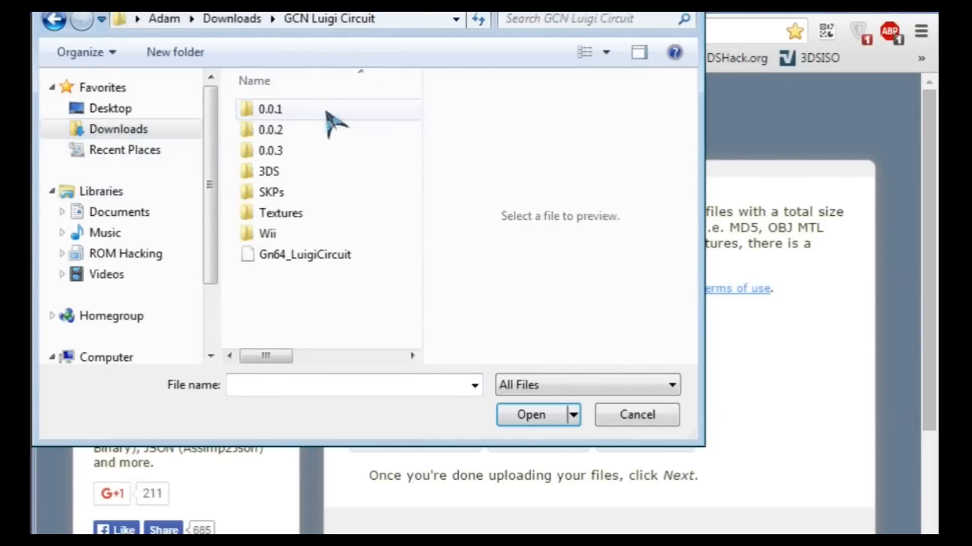
{"action": "double_click", "coordinate": [309, 151]}
{"action": "double_click", "coordinate": [305, 133]}
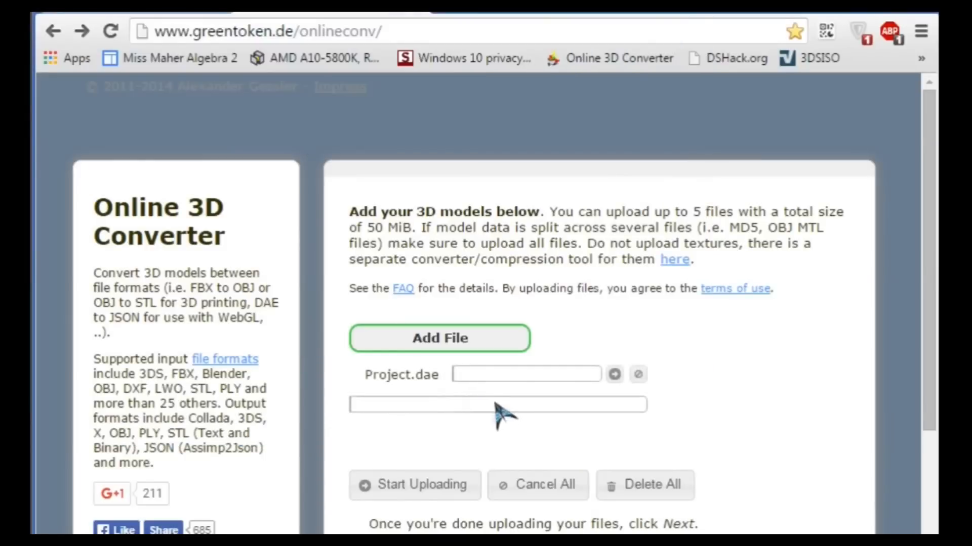
{"action": "left_click", "coordinate": [452, 488]}
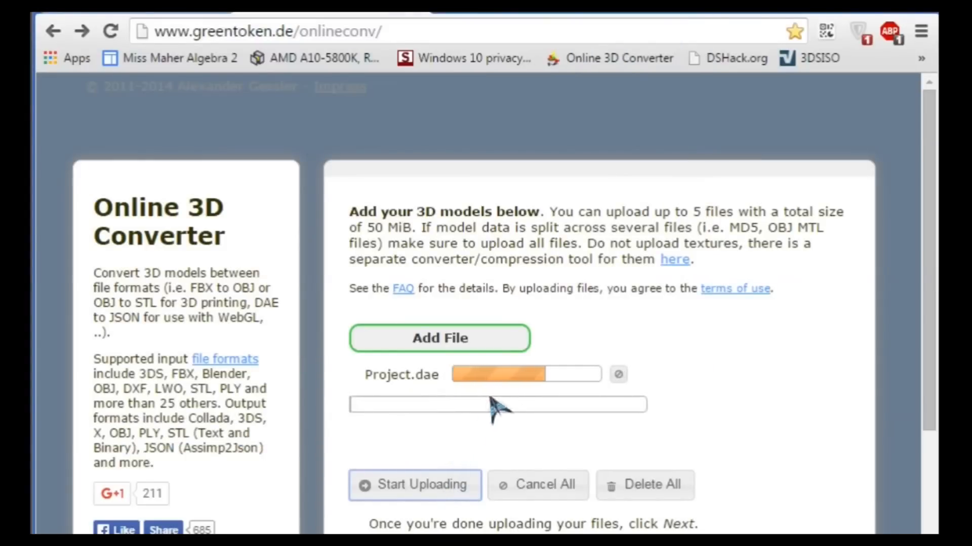
- Choose obj as the output format for the uploaded model and start the conversion
{"action": "scroll", "coordinate": [496, 405], "scroll_direction": "down", "scroll_amount": 2}
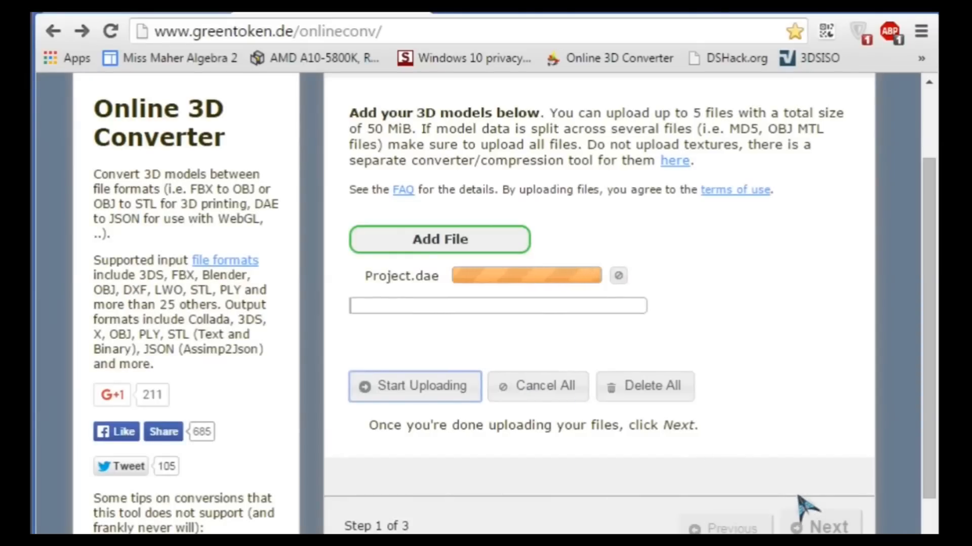
{"action": "left_click", "coordinate": [819, 519]}
{"action": "left_click", "coordinate": [460, 310]}
{"action": "scroll", "coordinate": [532, 311], "scroll_direction": "down", "scroll_amount": 2}
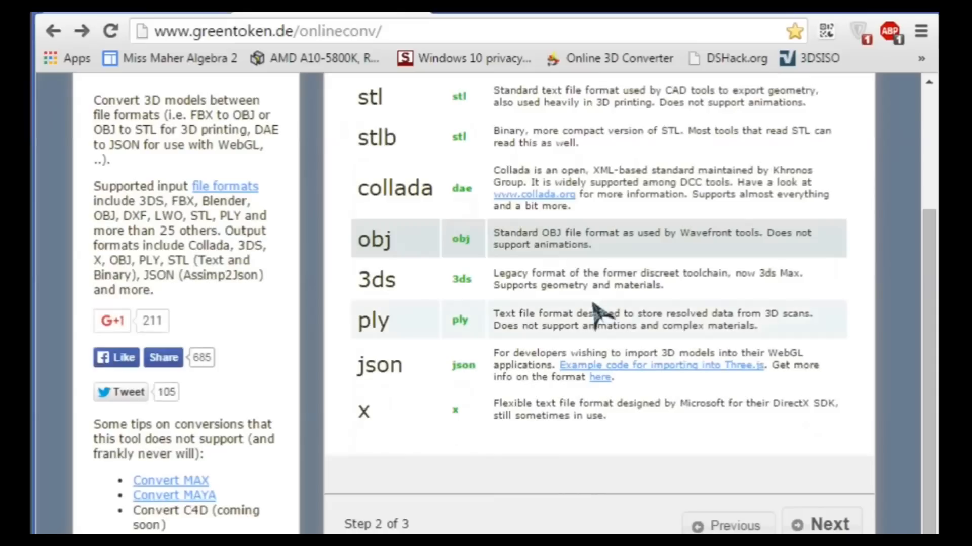
{"action": "left_click", "coordinate": [791, 524]}
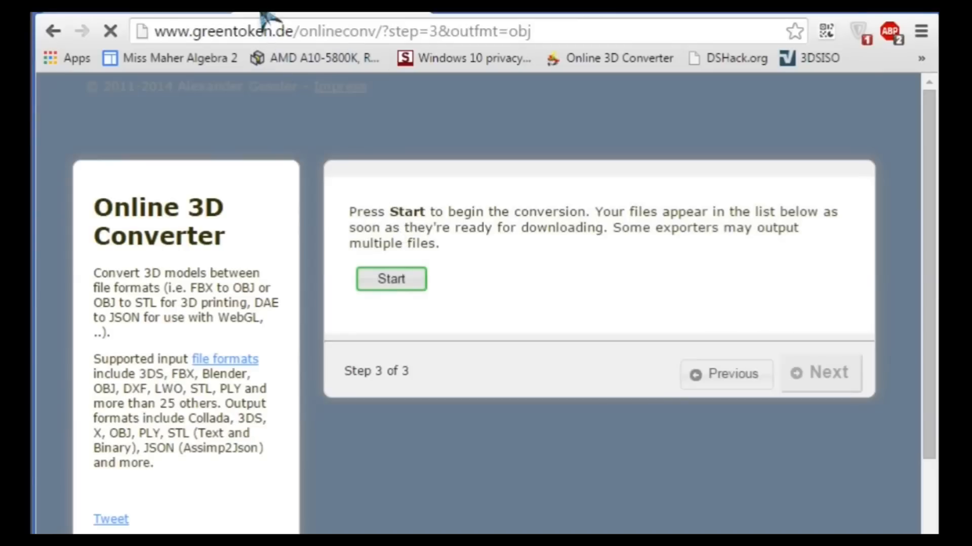
{"action": "left_click", "coordinate": [400, 280]}
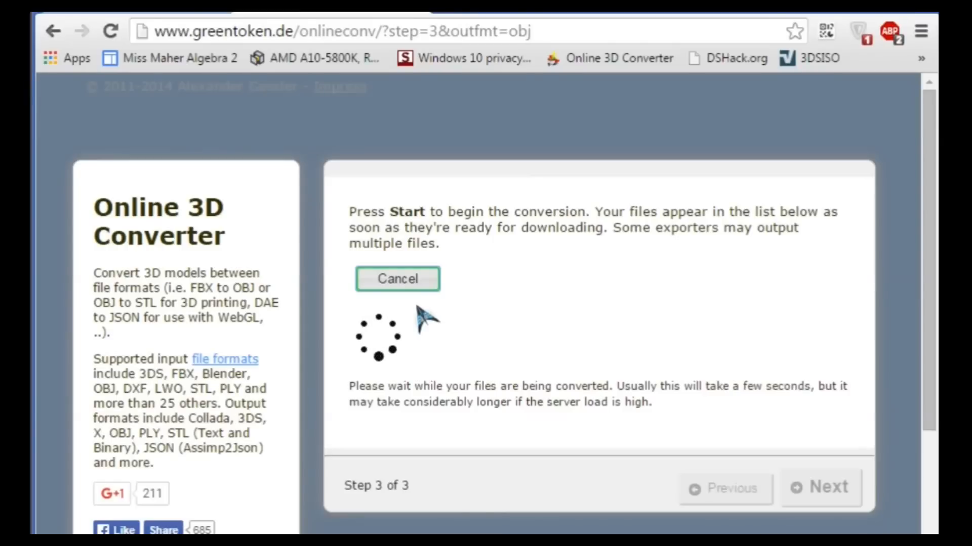
- Download the converted Project.obj and Project.obj.mtl files and leave the browser
{"action": "left_click", "coordinate": [569, 292]}
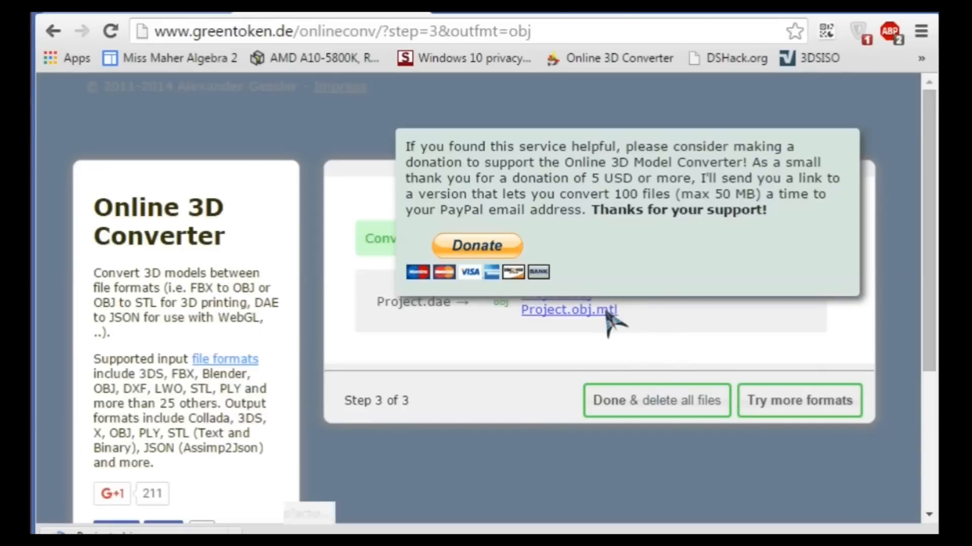
{"action": "left_click", "coordinate": [607, 311]}
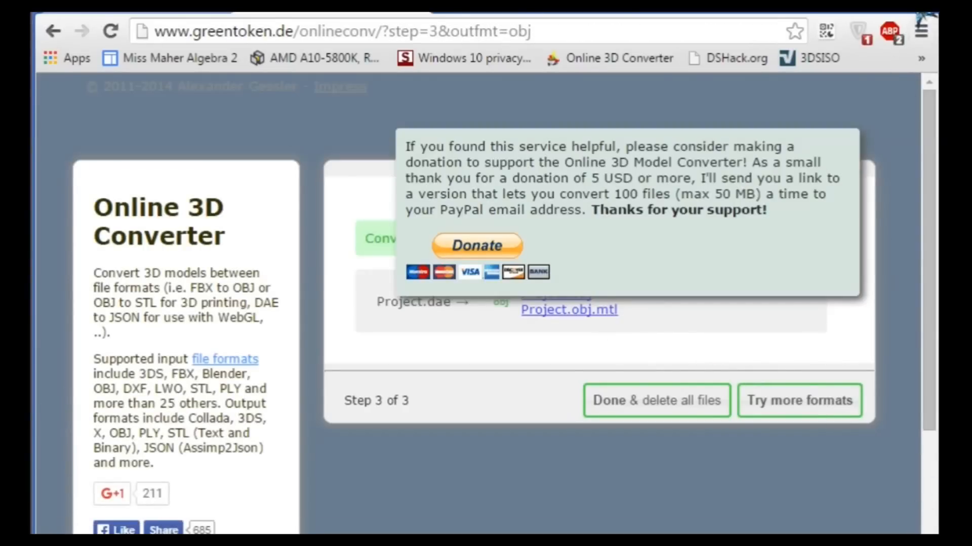
{"action": "left_click", "coordinate": [922, 15]}
- Cut the converted Project OBJ file and its Project.obj MTL file from the Downloads folder
{"action": "left_click", "coordinate": [146, 126]}
{"action": "left_click", "coordinate": [527, 219]}
{"action": "left_click", "coordinate": [509, 141]}
{"action": "left_click", "coordinate": [460, 124]}
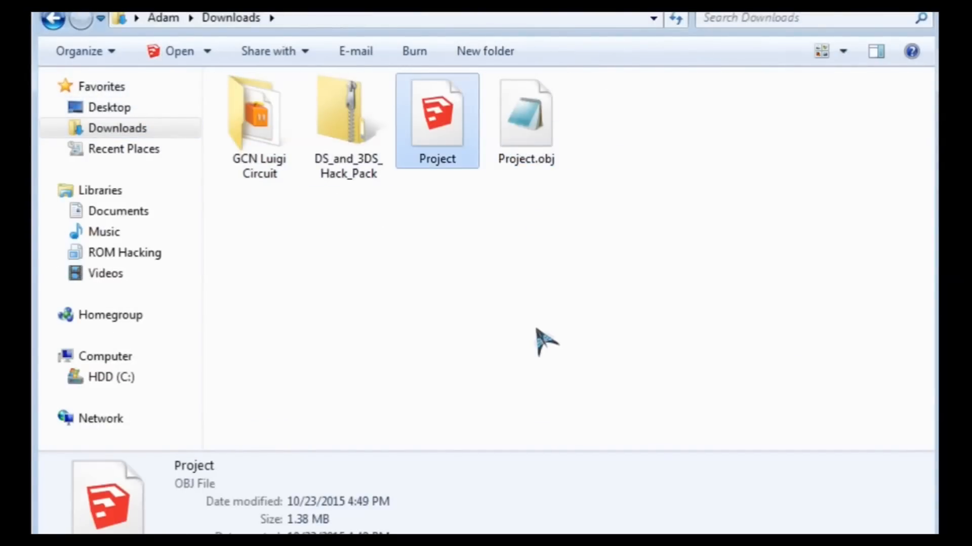
{"action": "left_click_drag", "start_coordinate": [637, 247], "coordinate": [400, 114]}
{"action": "right_click", "coordinate": [426, 110]}
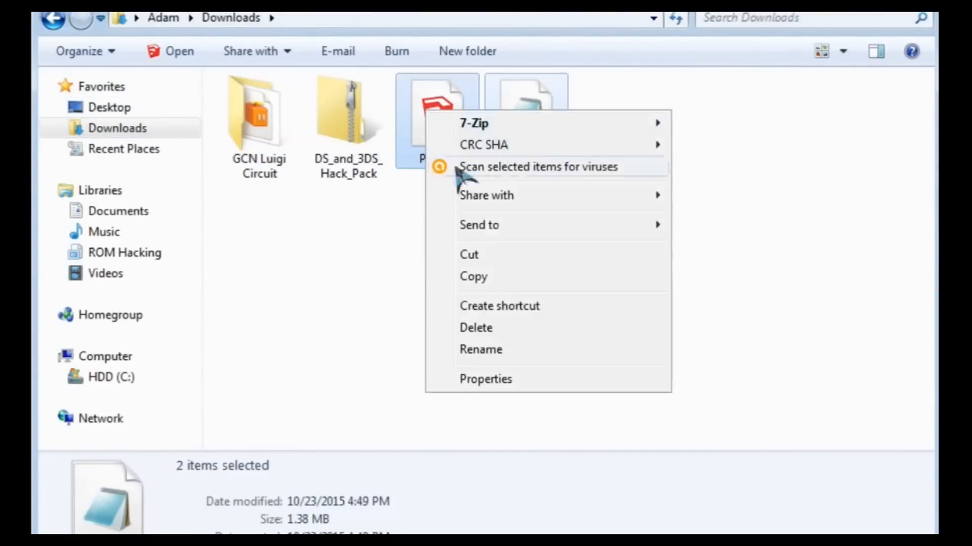
{"action": "left_click", "coordinate": [501, 255]}
- Paste the cut OBJ and MTL files into the 0.0.3 folder and look into its Project texture folder
{"action": "double_click", "coordinate": [283, 156]}
{"action": "double_click", "coordinate": [291, 155]}
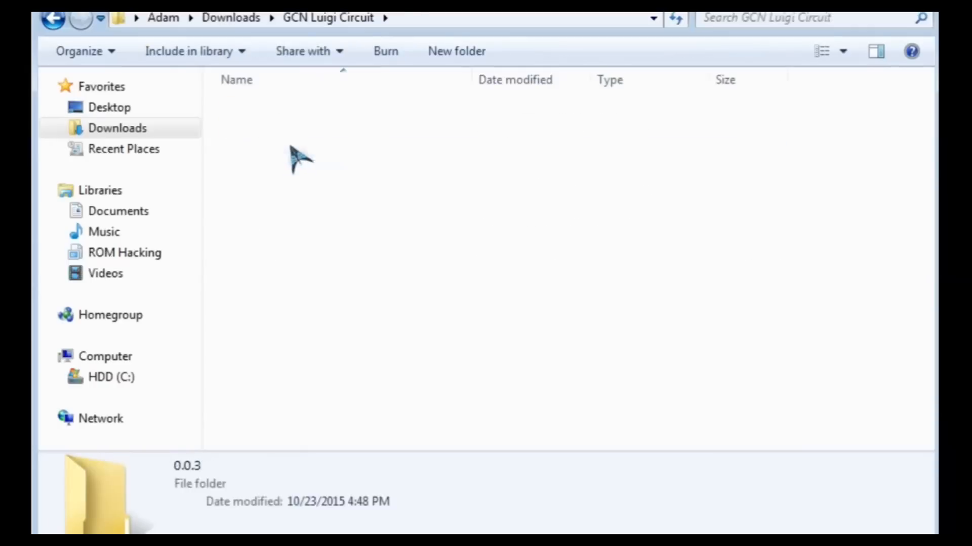
{"action": "right_click", "coordinate": [389, 277]}
{"action": "left_click", "coordinate": [449, 433]}
{"action": "left_click", "coordinate": [419, 327]}
{"action": "left_click_drag", "start_coordinate": [392, 223], "coordinate": [479, 102]}
{"action": "double_click", "coordinate": [462, 113]}
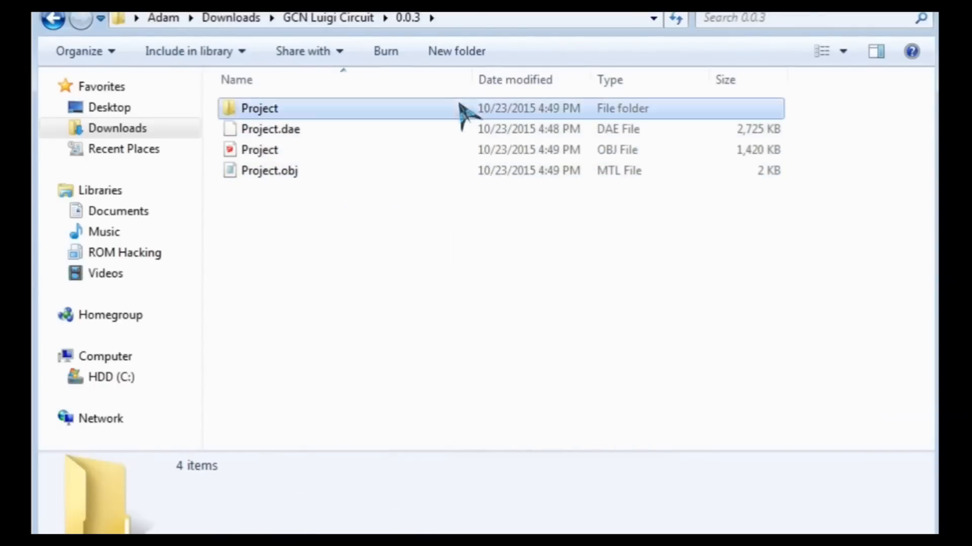
{"action": "left_click", "coordinate": [407, 18]}
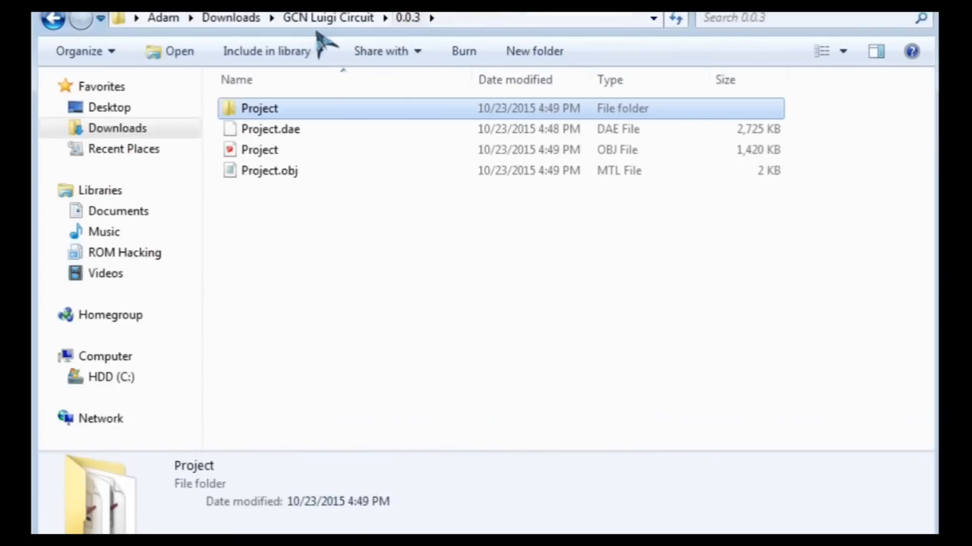
- Switch to Every File Explorer and enlarge its window to fill the screen
{"action": "left_click", "coordinate": [658, 370]}
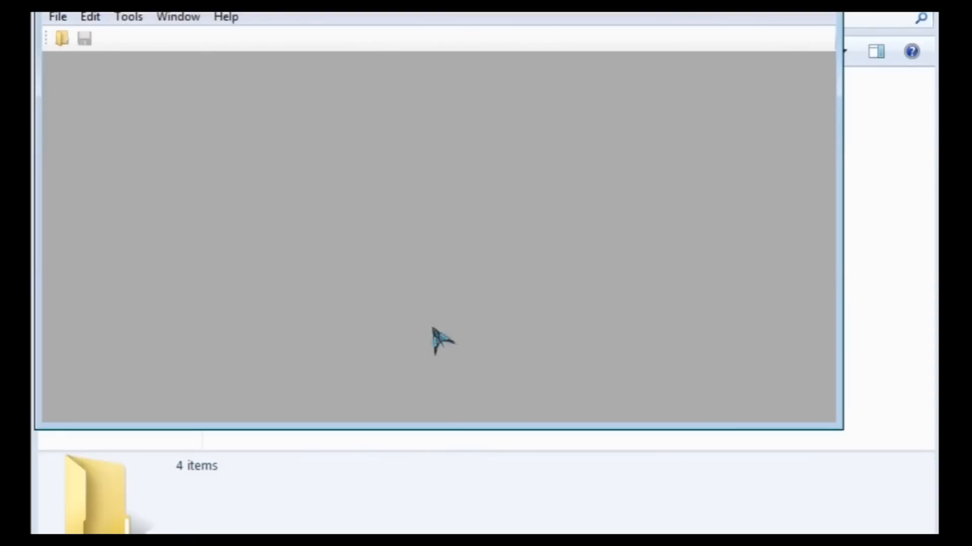
{"action": "left_click_drag", "start_coordinate": [687, 16], "coordinate": [676, 11]}
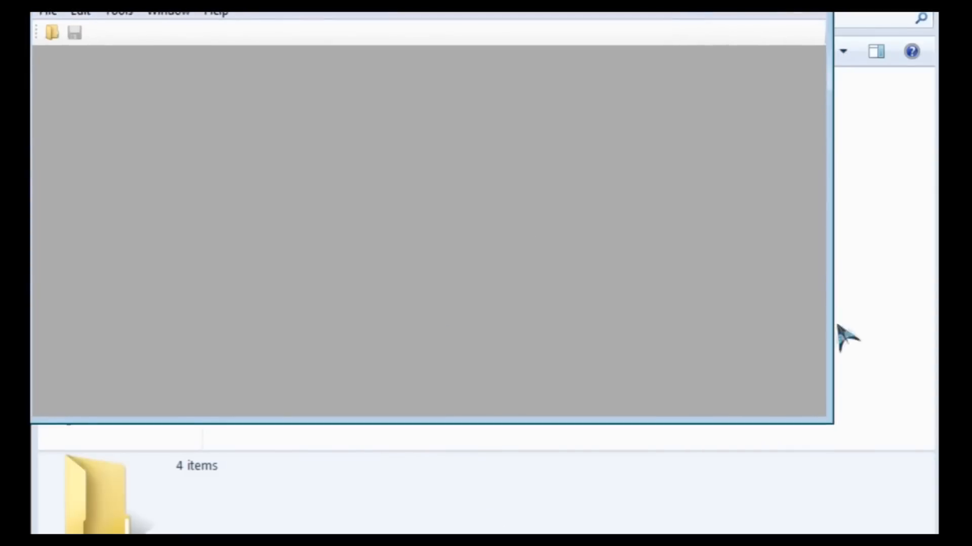
{"action": "left_click_drag", "start_coordinate": [831, 426], "coordinate": [937, 535]}
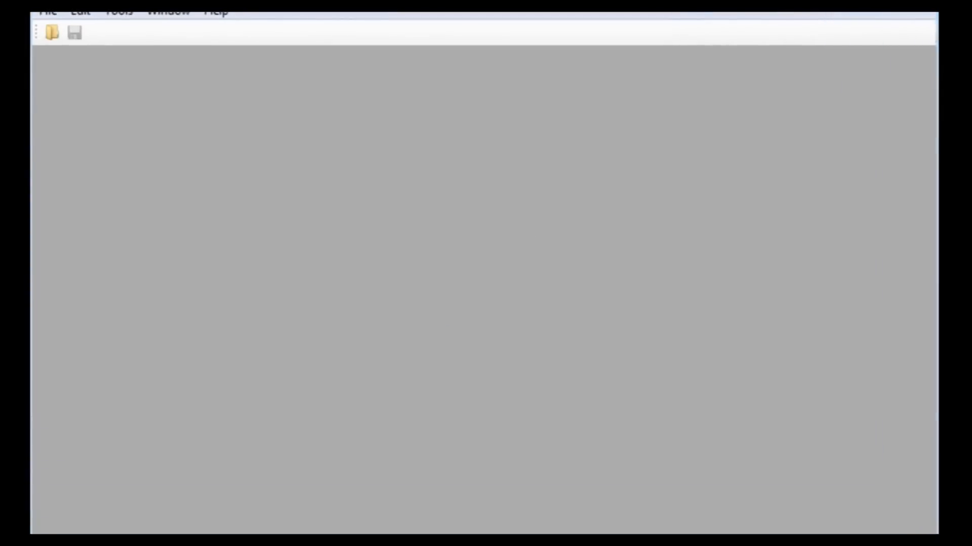
- Start a new CTR Graphics (CGFX) file from the Project OBJ file in the 0.0.3 folder
{"action": "left_click", "coordinate": [53, 12]}
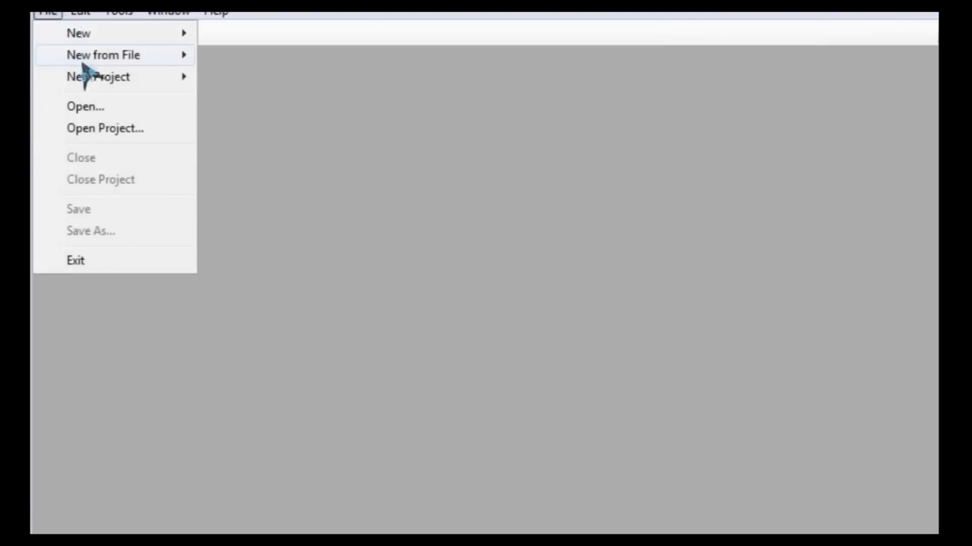
{"action": "mouse_move", "coordinate": [174, 55]}
{"action": "mouse_move", "coordinate": [373, 57]}
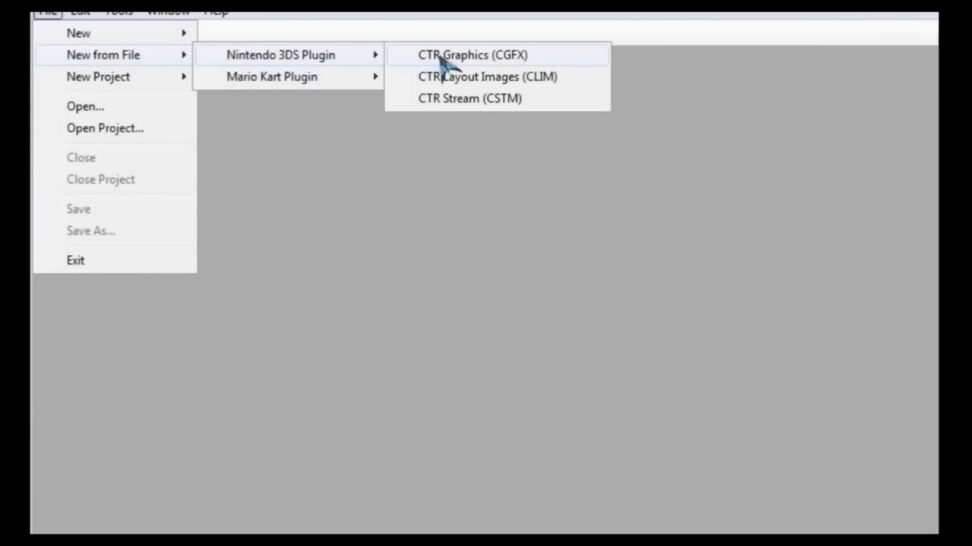
{"action": "left_click", "coordinate": [458, 56]}
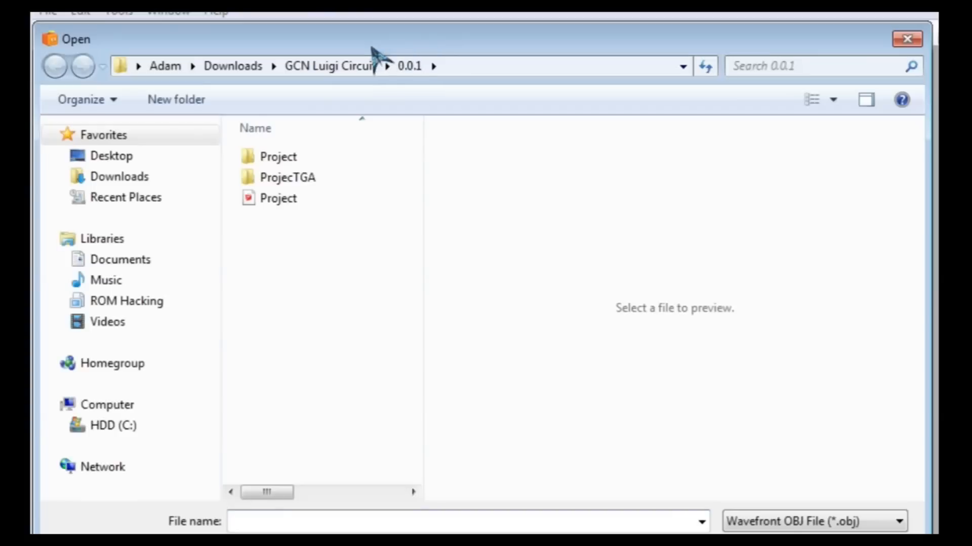
{"action": "left_click", "coordinate": [151, 175]}
{"action": "double_click", "coordinate": [332, 158]}
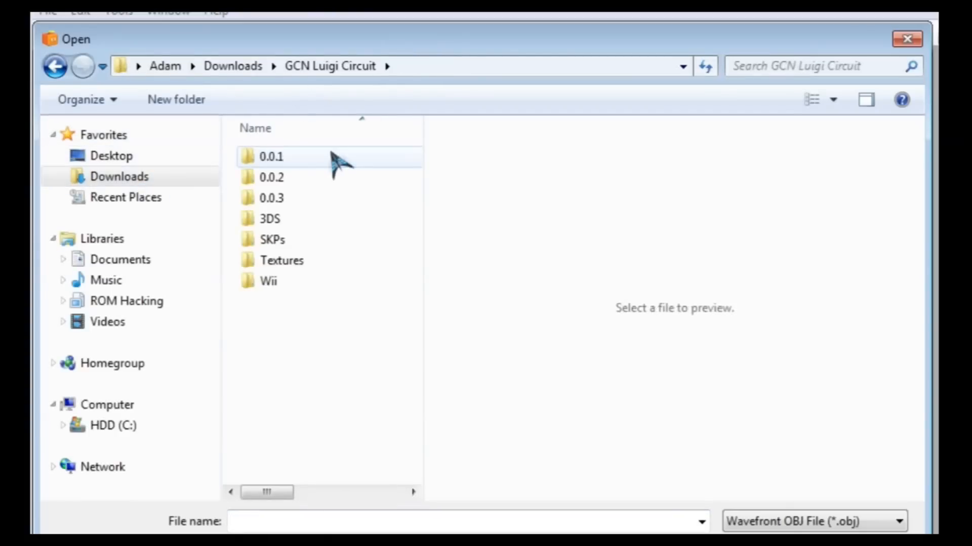
{"action": "double_click", "coordinate": [330, 197]}
{"action": "left_click", "coordinate": [321, 177]}
{"action": "double_click", "coordinate": [321, 177]}
- Copy the file name of Gn64_LuigiCircuit in the GCN Luigi Circuit folder and return to the CGFX generation
{"action": "left_click_drag", "start_coordinate": [152, 14], "coordinate": [382, 138]}
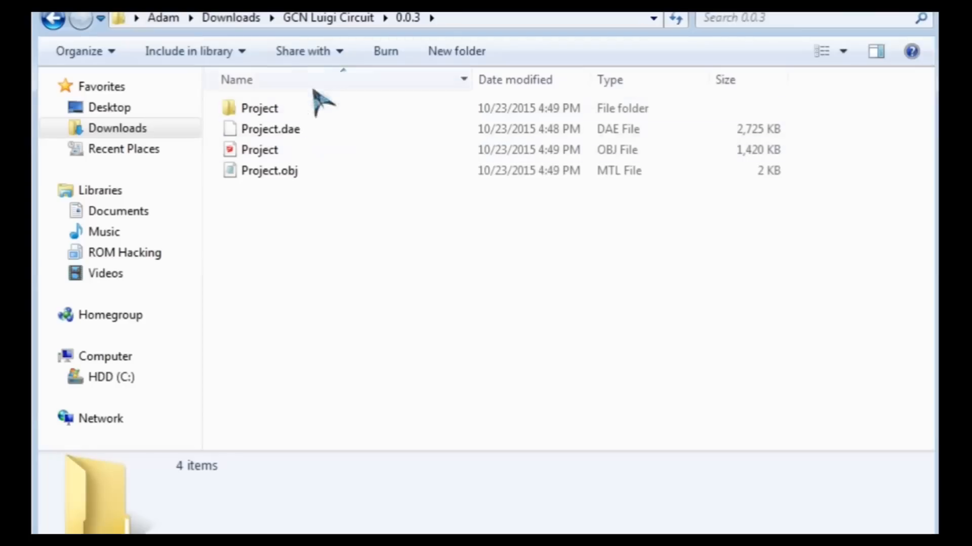
{"action": "left_click", "coordinate": [335, 18]}
{"action": "left_click", "coordinate": [327, 253]}
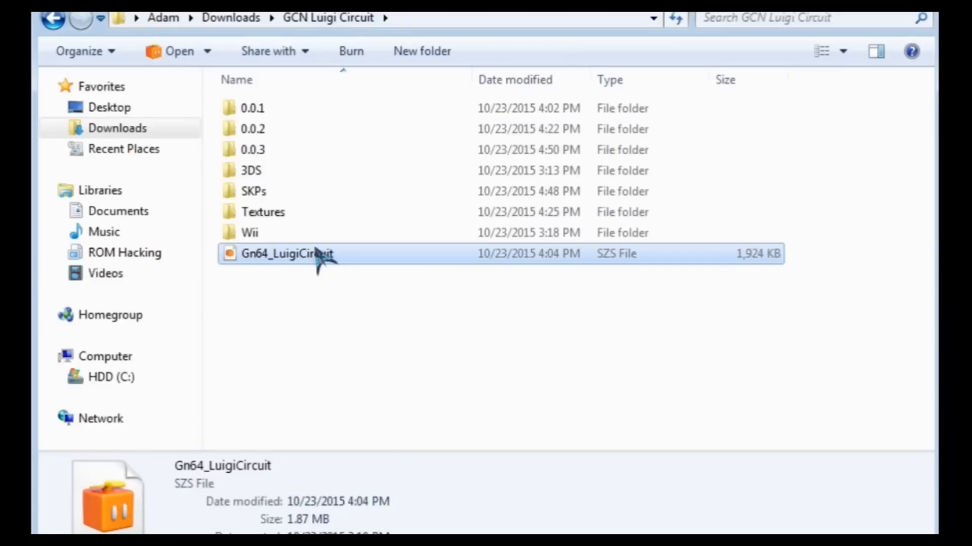
{"action": "left_click", "coordinate": [316, 250]}
{"action": "key", "text": "ctrl+c"}
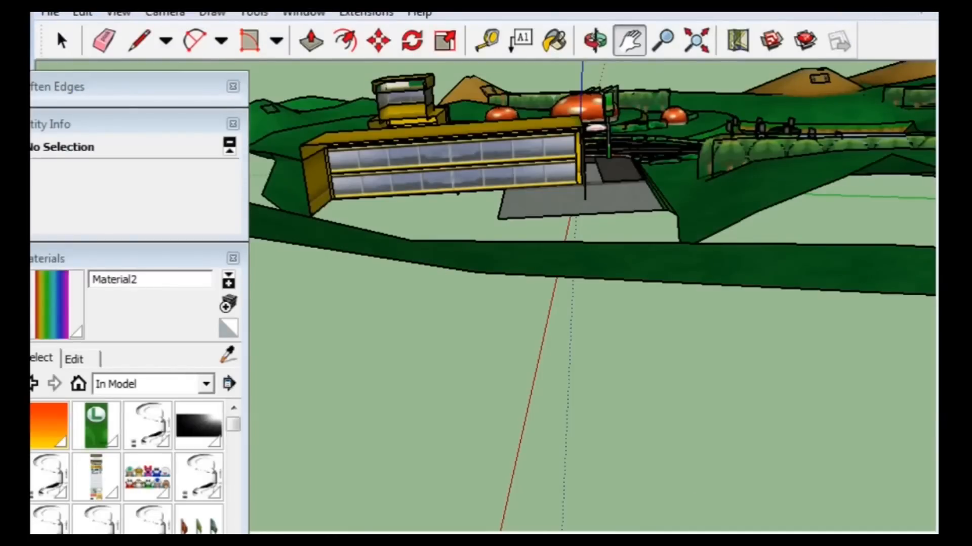
{"action": "left_click", "coordinate": [896, 14]}
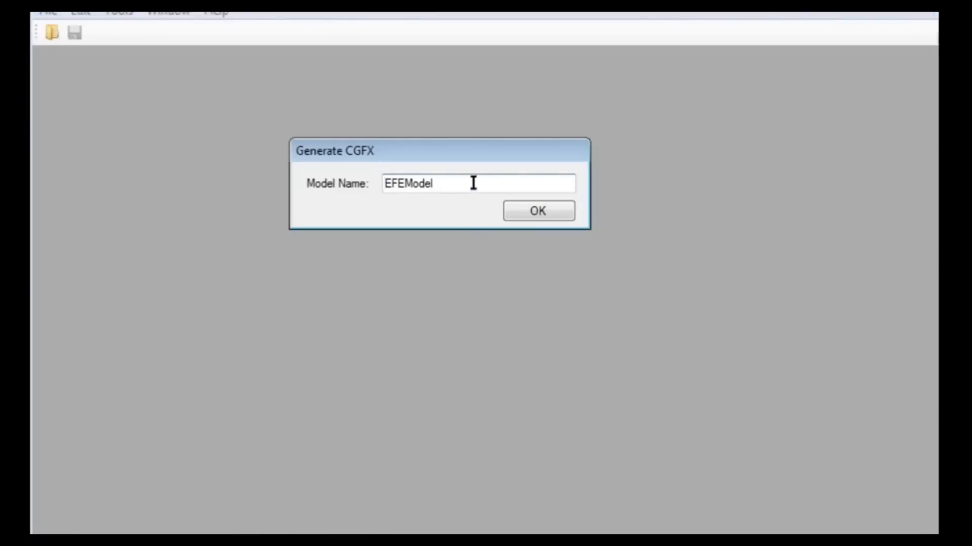
- Try to generate the CGFX with Gn64_LuigiCircuit as the model name, and dismiss the error dialog
{"action": "double_click", "coordinate": [473, 184]}
{"action": "key", "text": "ctrl+v"}
{"action": "double_click", "coordinate": [485, 179]}
{"action": "left_click", "coordinate": [445, 182]}
{"action": "left_click", "coordinate": [556, 215]}
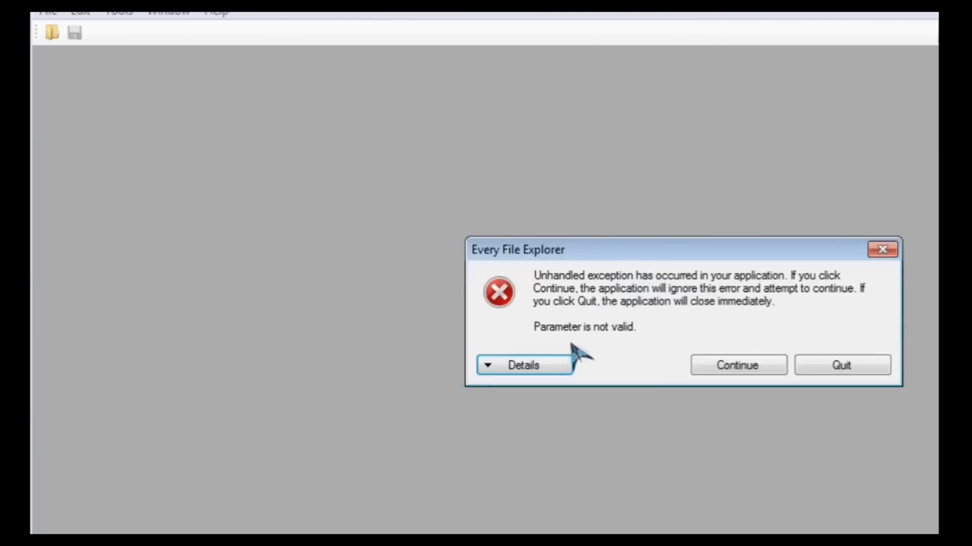
{"action": "left_click", "coordinate": [739, 365]}
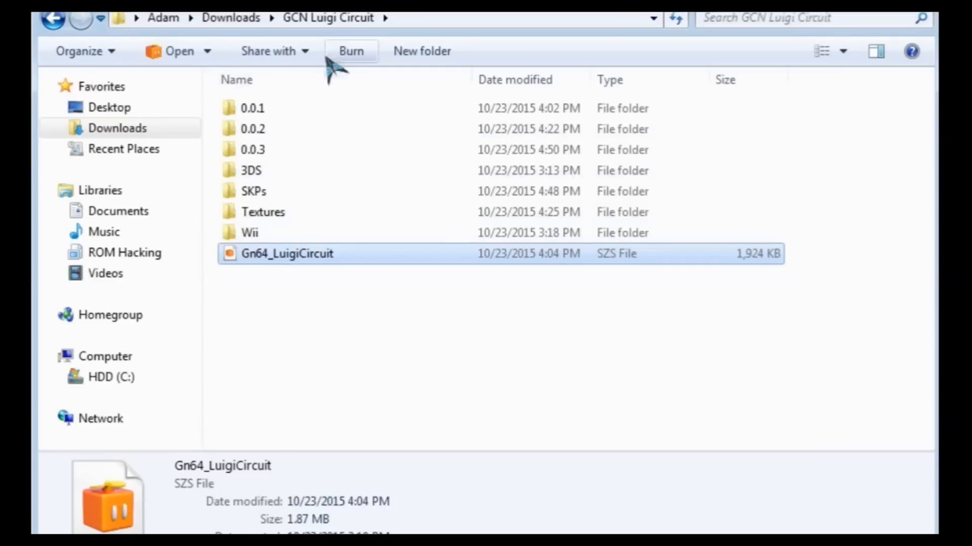
- Open the Project.obj MTL file from 0.0.3 in Notepad and try to replace every "tga" with "png"
{"action": "double_click", "coordinate": [289, 153]}
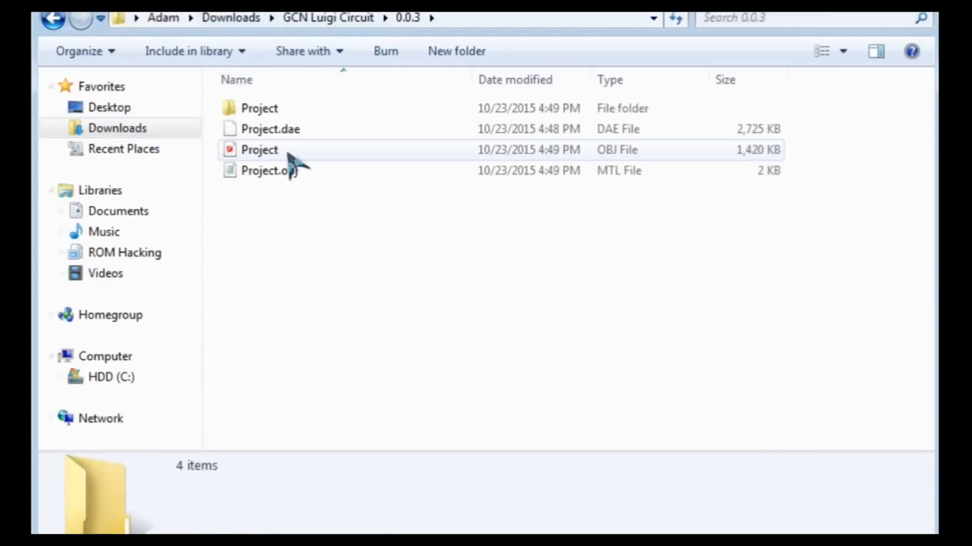
{"action": "double_click", "coordinate": [298, 171]}
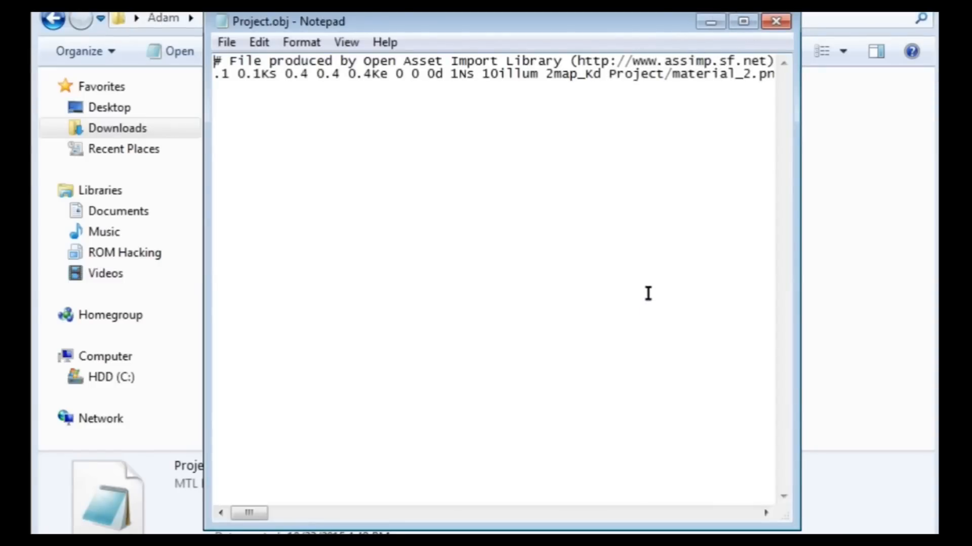
{"action": "key", "text": "ctrl+h"}
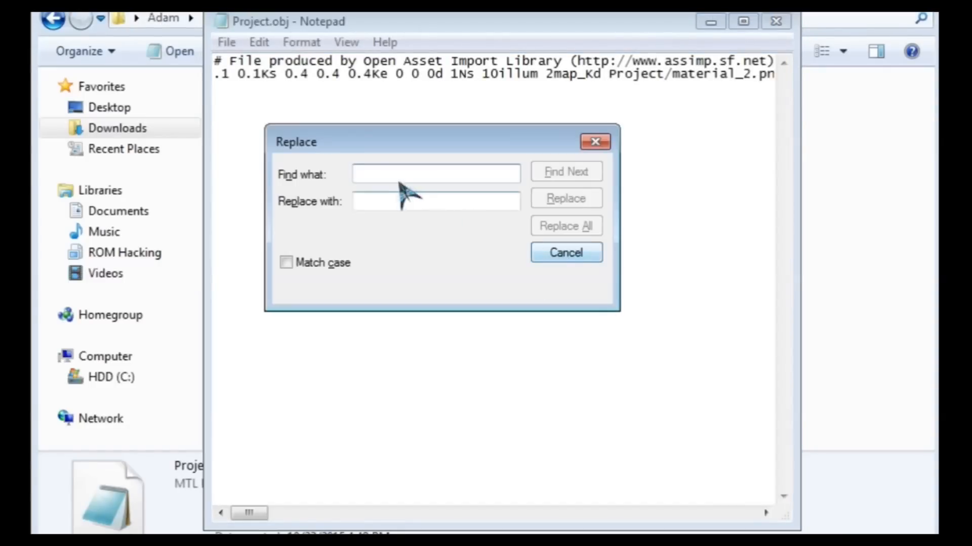
{"action": "type", "text": "tga"}
{"action": "left_click", "coordinate": [458, 203]}
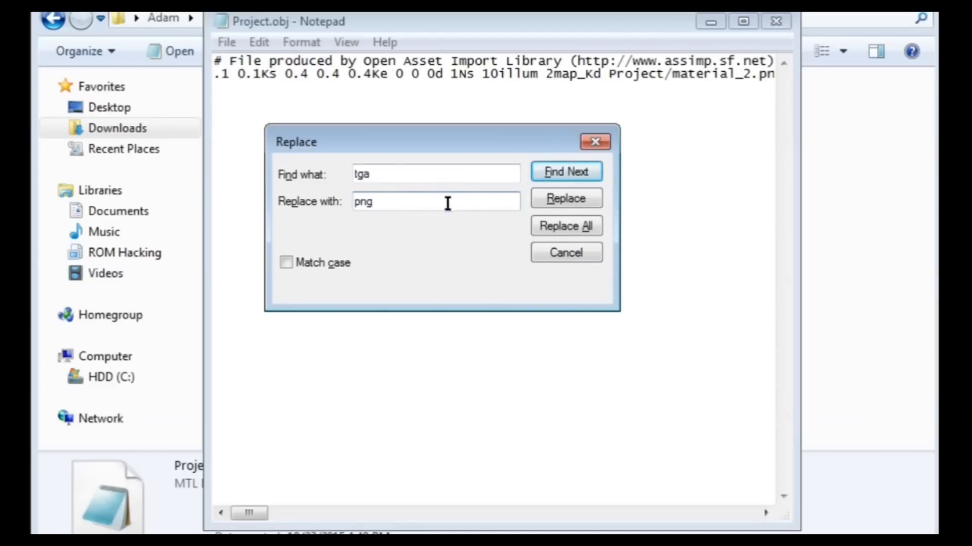
{"action": "type", "text": "png"}
{"action": "left_click", "coordinate": [577, 226]}
{"action": "left_click", "coordinate": [324, 262]}
{"action": "left_click", "coordinate": [587, 227]}
{"action": "left_click", "coordinate": [568, 255]}
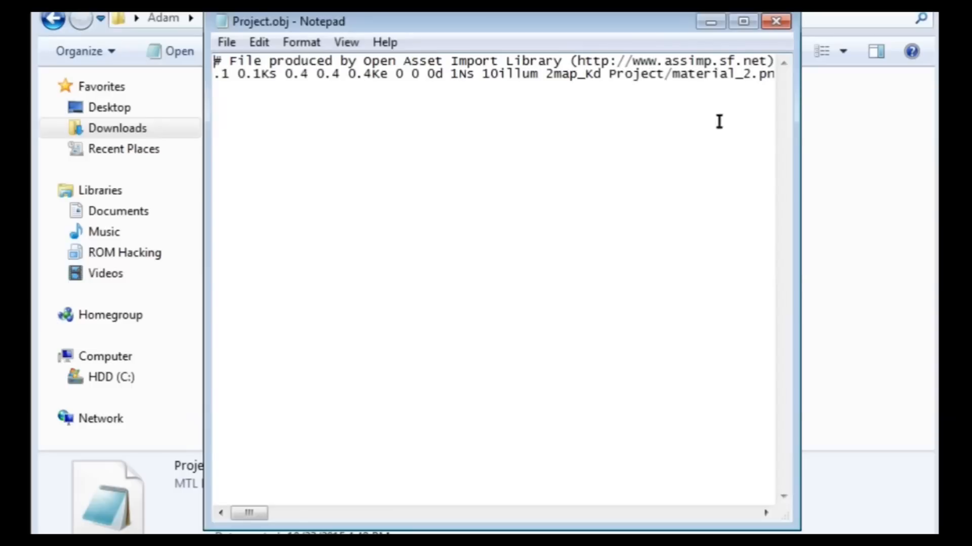
{"action": "left_click", "coordinate": [776, 23]}
- Generate a new CTR Graphics (CGFX) file from the Project OBJ with Gn64_LuigiCircuit as the model name, and maximize its window
{"action": "left_click", "coordinate": [634, 342]}
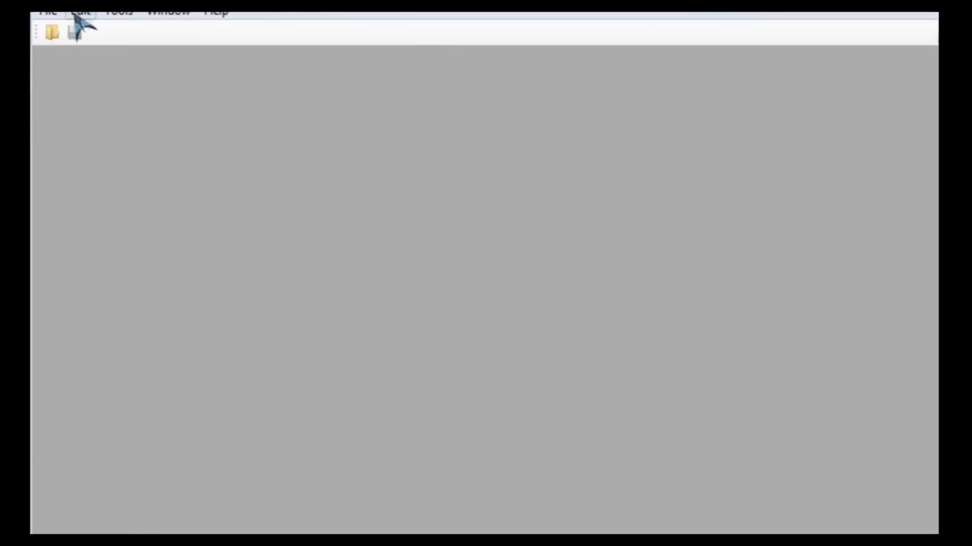
{"action": "left_click", "coordinate": [49, 12]}
{"action": "mouse_move", "coordinate": [109, 56]}
{"action": "mouse_move", "coordinate": [293, 52]}
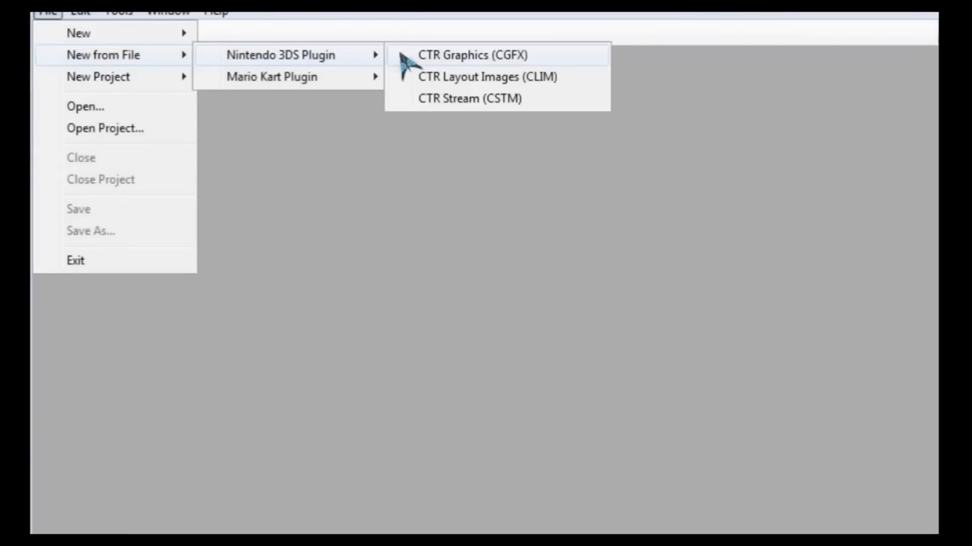
{"action": "left_click", "coordinate": [405, 54]}
{"action": "double_click", "coordinate": [334, 178]}
{"action": "left_click_drag", "start_coordinate": [230, 74], "coordinate": [201, 62]}
{"action": "key", "text": "ctrl+v"}
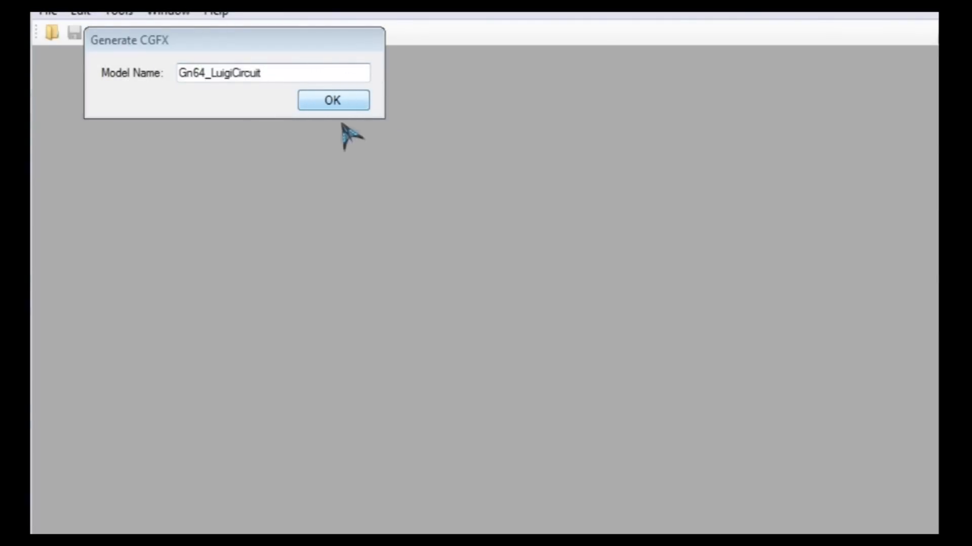
{"action": "left_click", "coordinate": [338, 101]}
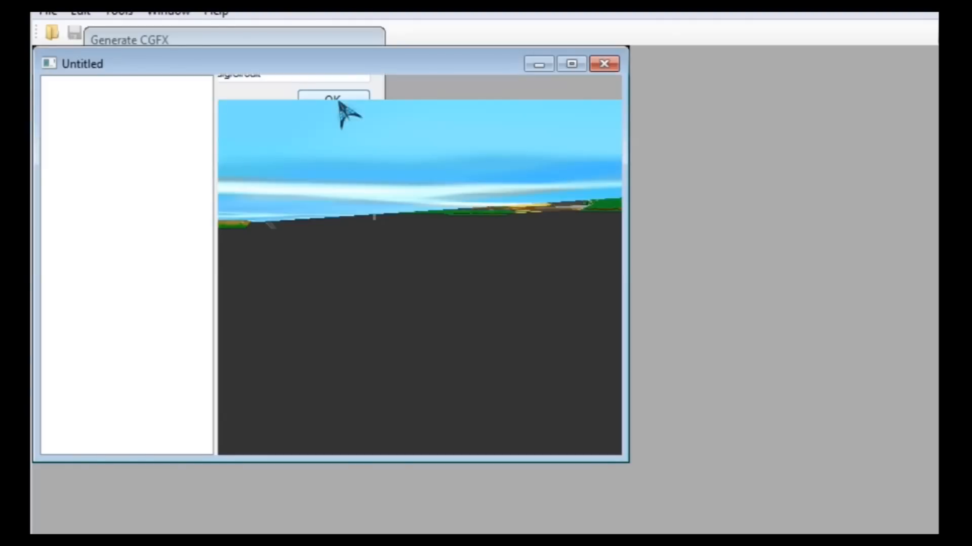
{"action": "left_click", "coordinate": [577, 65]}
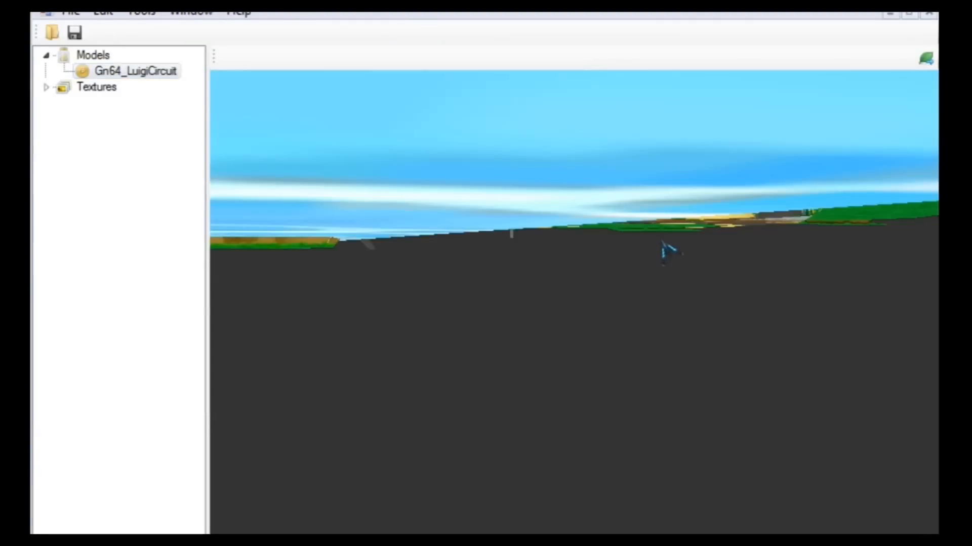
- Examine the generated Gn64_LuigiCircuit model in the 3D preview, raising the camera for an overview of the whole track
{"action": "key", "text": "a"}
{"action": "key", "text": "a"}
{"action": "key", "text": "a"}
{"action": "key", "text": "a"}
{"action": "key", "text": "a"}
{"action": "key", "text": "a"}
{"action": "key", "text": "a"}
{"action": "key", "text": "a"}
{"action": "key", "text": "a"}
{"action": "key", "text": "a"}
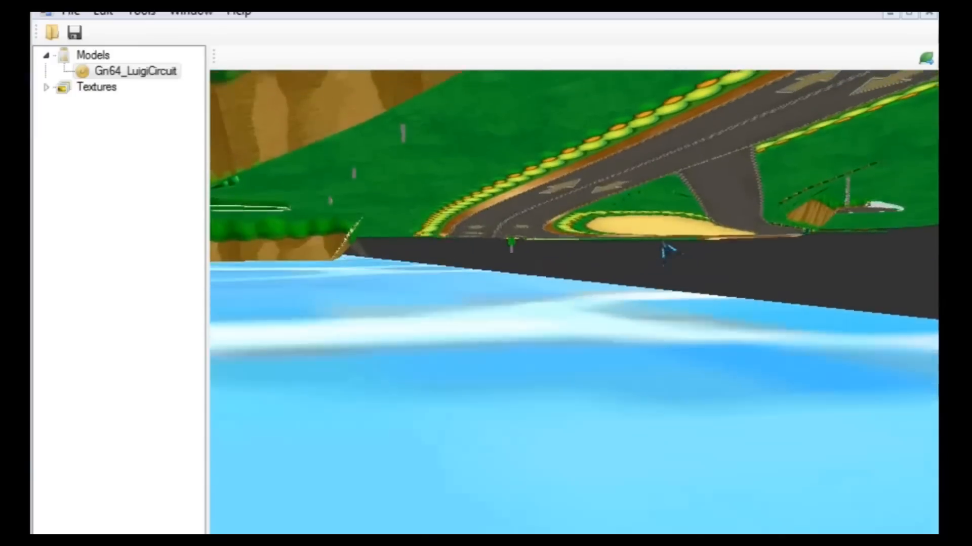
{"action": "key", "text": "a"}
{"action": "key", "text": "a"}
{"action": "key", "text": "a"}
{"action": "key", "text": "a"}
{"action": "key", "text": "a"}
{"action": "key", "text": "a"}
{"action": "key", "text": "a"}
{"action": "key", "text": "a"}
{"action": "key", "text": "a"}
{"action": "key", "text": "a"}
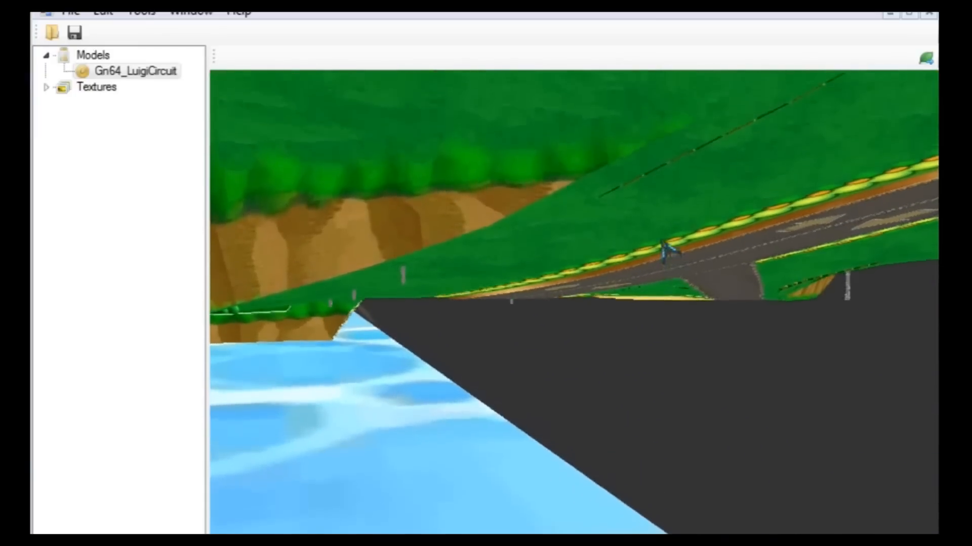
{"action": "key", "text": "a"}
{"action": "key", "text": "a"}
{"action": "key", "text": "a"}
{"action": "key", "text": "a"}
{"action": "key", "text": "a"}
{"action": "key", "text": "a"}
{"action": "key", "text": "a"}
{"action": "key", "text": "a"}
{"action": "key", "text": "a"}
{"action": "key", "text": "a"}
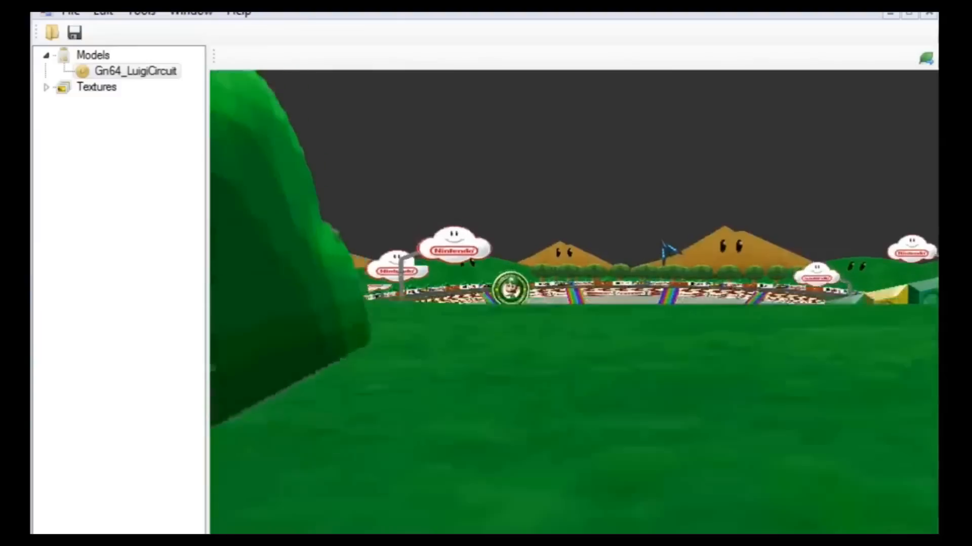
{"action": "key", "text": "a"}
{"action": "key", "text": "a"}
{"action": "key", "text": "a"}
{"action": "key", "text": "a"}
{"action": "key", "text": "a"}
{"action": "key", "text": "a"}
{"action": "key", "text": "a"}
{"action": "key", "text": "a"}
{"action": "key", "text": "a"}
{"action": "key", "text": "a"}
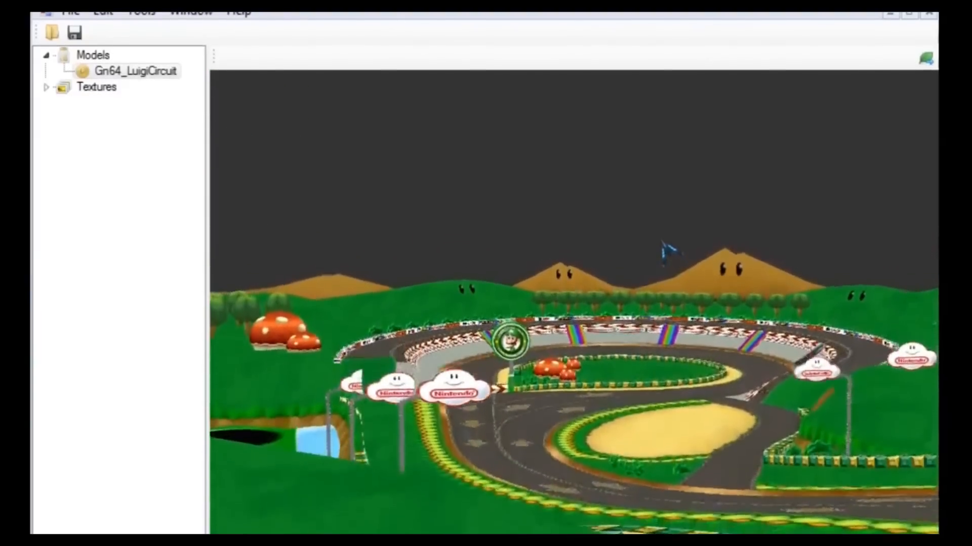
{"action": "key", "text": "a"}
{"action": "key", "text": "a"}
{"action": "key", "text": "a"}
{"action": "key", "text": "a"}
{"action": "key", "text": "a"}
{"action": "key", "text": "Up"}
{"action": "key", "text": "Up"}
{"action": "key", "text": "Up"}
{"action": "key", "text": "Up"}
{"action": "key", "text": "Up"}
{"action": "key", "text": "Up"}
{"action": "key", "text": "Up"}
{"action": "key", "text": "Up"}
{"action": "key", "text": "Up"}
{"action": "key", "text": "Up"}
{"action": "key", "text": "Up"}
{"action": "key", "text": "Up"}
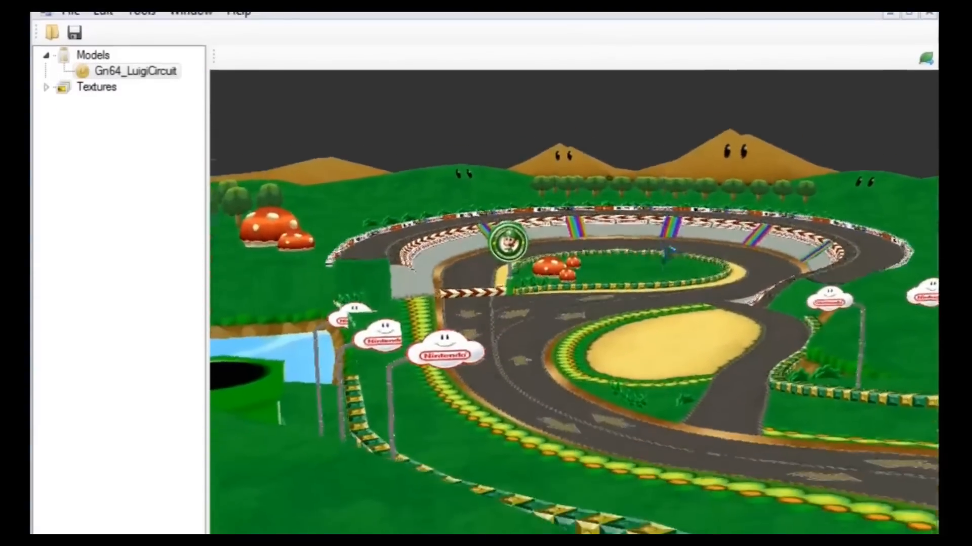
- Examine the roadside scenery of the track, from the castle and trees to the start area with the sponsor banners
{"action": "key", "text": "Right"}
{"action": "key", "text": "Right"}
{"action": "key", "text": "Right"}
{"action": "key", "text": "Right"}
{"action": "key", "text": "Right"}
{"action": "key", "text": "Right"}
{"action": "key", "text": "Right"}
{"action": "key", "text": "Right"}
{"action": "key", "text": "Right"}
{"action": "key", "text": "Right"}
{"action": "key", "text": "Right"}
{"action": "key", "text": "Right"}
{"action": "key", "text": "Right"}
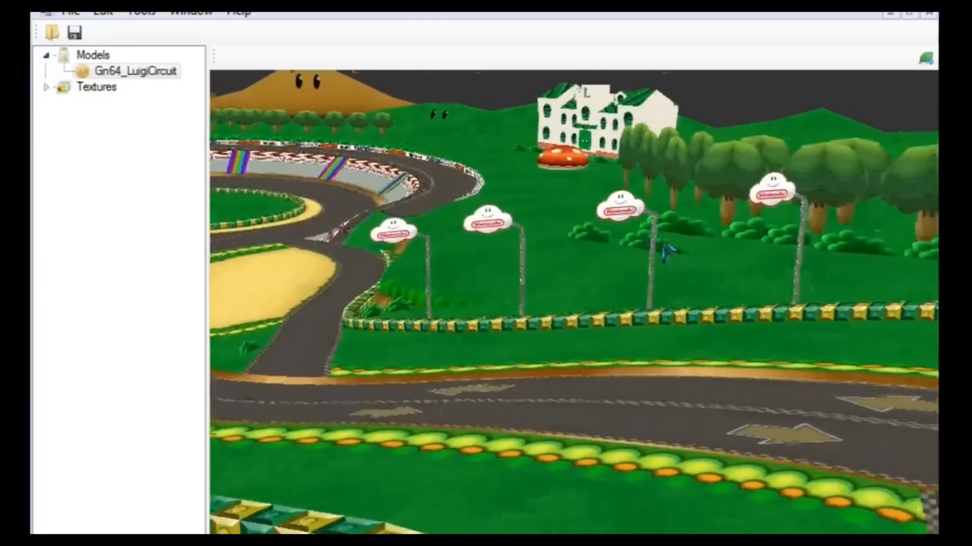
{"action": "key", "text": "Right"}
{"action": "key", "text": "Right"}
{"action": "key", "text": "Right"}
{"action": "key", "text": "Right"}
{"action": "key", "text": "Right"}
{"action": "key", "text": "Right"}
{"action": "key", "text": "Right"}
{"action": "key", "text": "Right"}
{"action": "key", "text": "Right"}
{"action": "key", "text": "Right"}
{"action": "key", "text": "Right"}
{"action": "key", "text": "Right"}
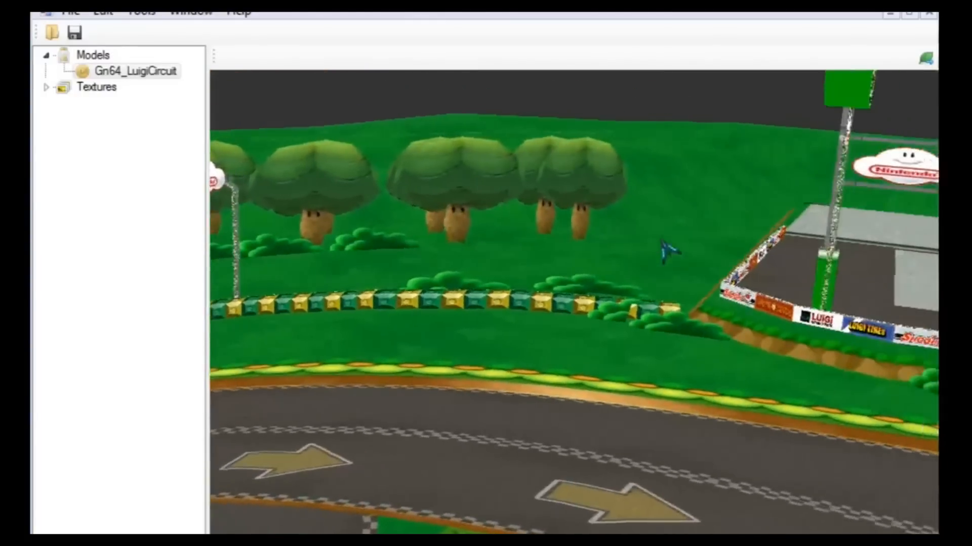
- Examine the road arrow, checkered road edge and flower border textures of the model up close
{"action": "key", "text": "Up"}
{"action": "key", "text": "Up"}
{"action": "key", "text": "Up"}
{"action": "key", "text": "Up"}
{"action": "key", "text": "Up"}
{"action": "key", "text": "Up"}
{"action": "key", "text": "Up"}
{"action": "key", "text": "Up"}
{"action": "key", "text": "Up"}
{"action": "key", "text": "Up"}
{"action": "key", "text": "Up"}
{"action": "key", "text": "Up"}
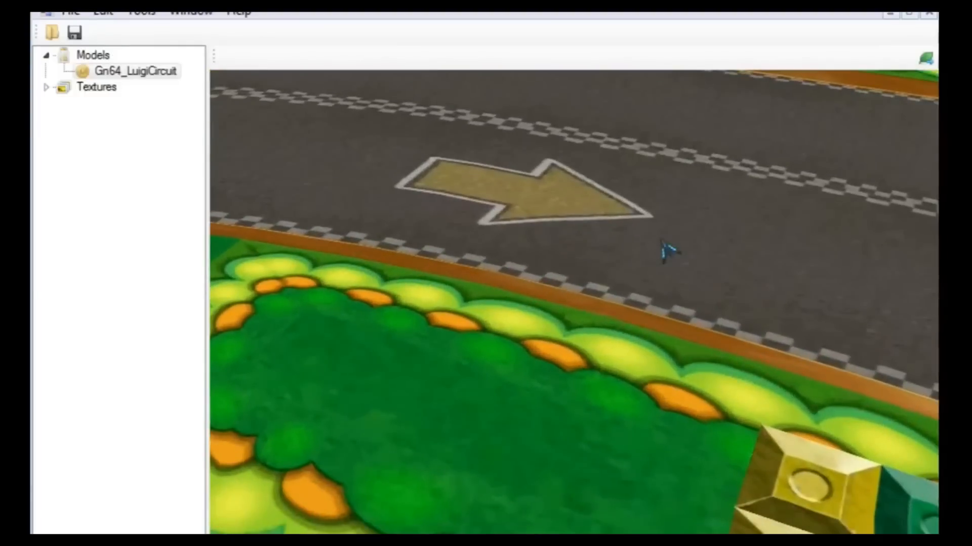
{"action": "key", "text": "a"}
{"action": "key", "text": "a"}
{"action": "key", "text": "a"}
{"action": "key", "text": "a"}
{"action": "key", "text": "a"}
{"action": "key", "text": "a"}
{"action": "key", "text": "a"}
{"action": "key", "text": "a"}
{"action": "key", "text": "a"}
{"action": "key", "text": "a"}
{"action": "scroll", "coordinate": [663, 243], "scroll_direction": "up", "scroll_amount": 5}
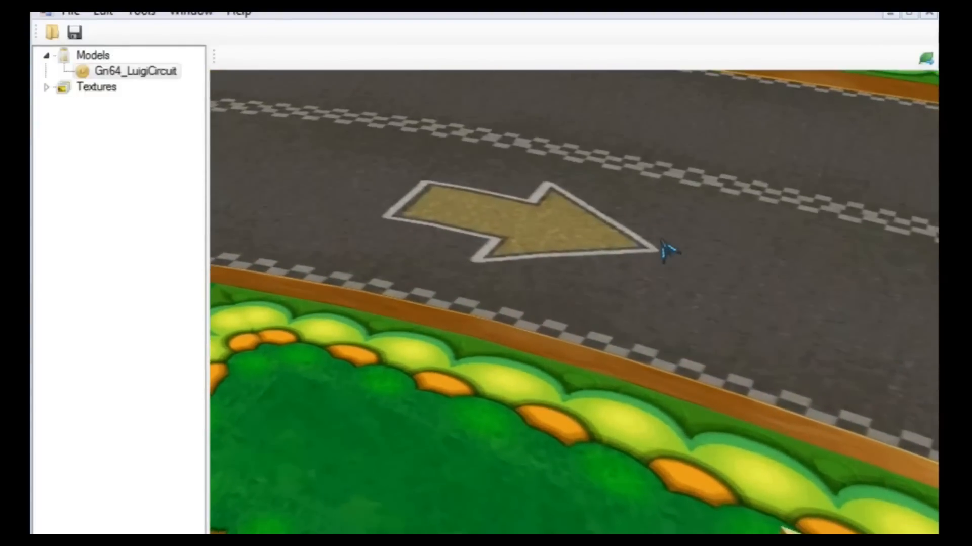
{"action": "key", "text": "s"}
{"action": "key", "text": "s"}
{"action": "key", "text": "s"}
{"action": "key", "text": "s"}
{"action": "key", "text": "s"}
{"action": "key", "text": "s"}
{"action": "key", "text": "s"}
{"action": "key", "text": "s"}
{"action": "key", "text": "s"}
{"action": "key", "text": "s"}
{"action": "scroll", "coordinate": [660, 241], "scroll_direction": "up", "scroll_amount": 5}
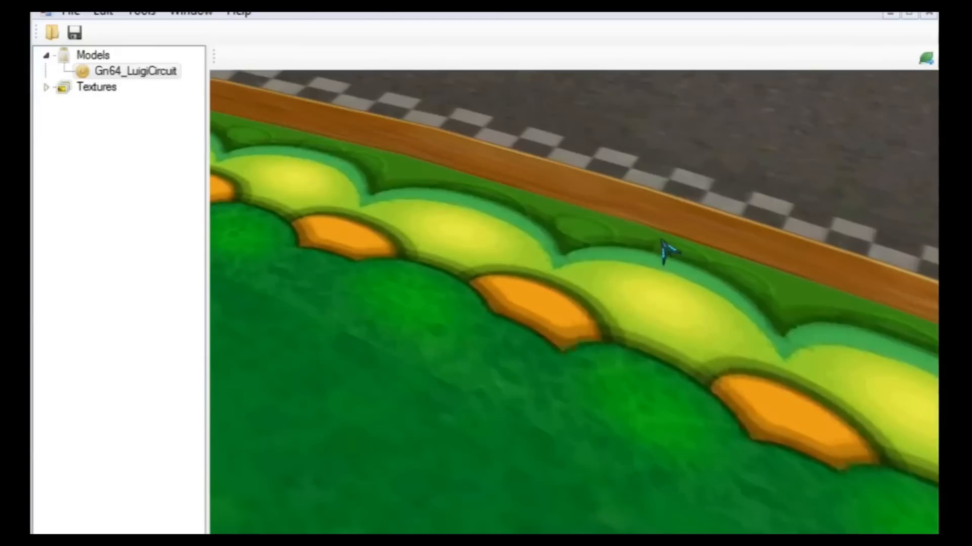
- Save the generated model as a CTR Graphics Resource (*.bcres) file in the 0.0.3 folder of GCN Luigi Circuit
{"action": "left_click", "coordinate": [72, 12]}
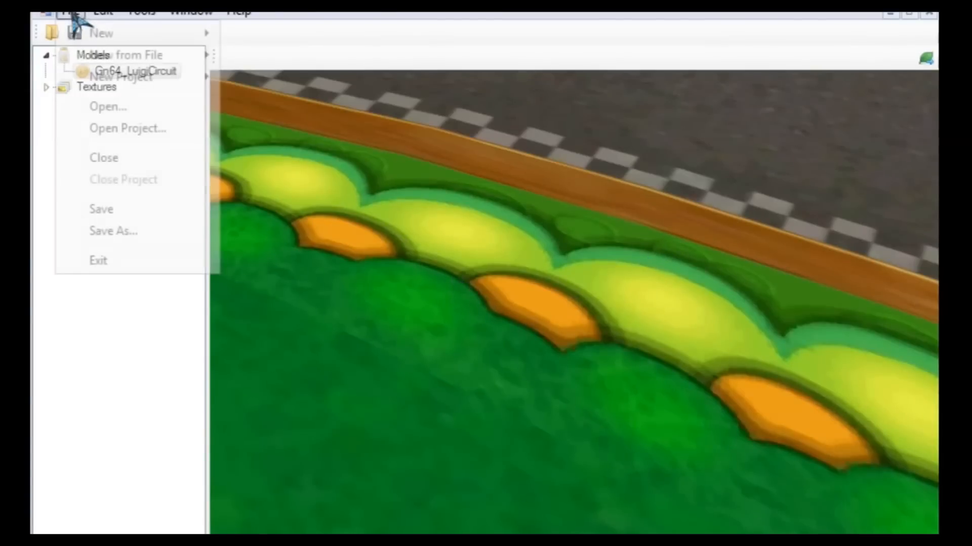
{"action": "left_click", "coordinate": [132, 231]}
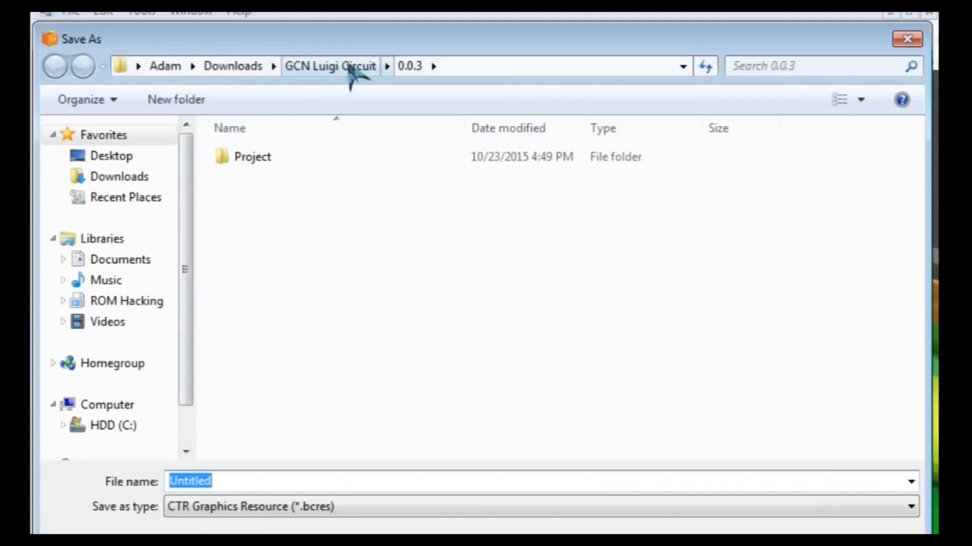
{"action": "left_click", "coordinate": [349, 69]}
{"action": "double_click", "coordinate": [281, 199]}
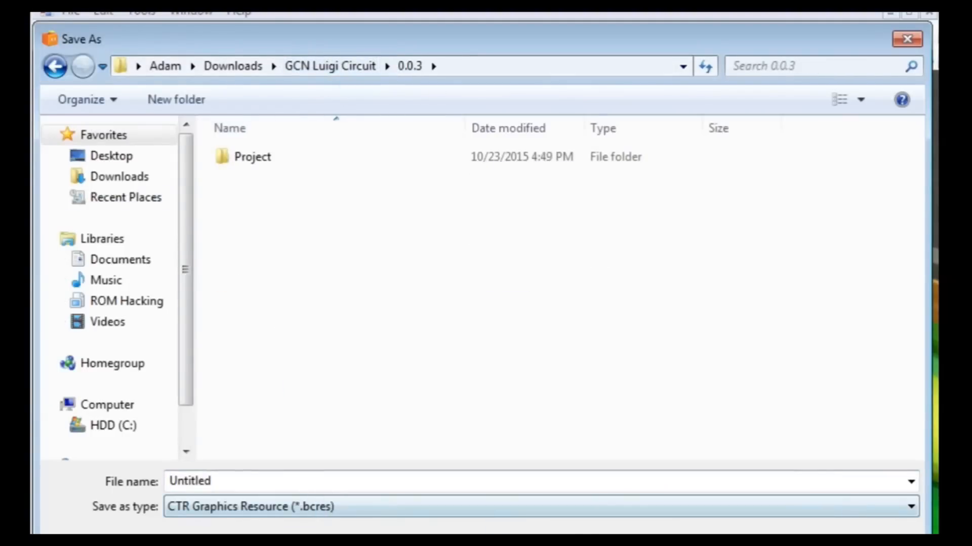
{"action": "left_click", "coordinate": [463, 488]}
{"action": "left_click", "coordinate": [605, 488]}
{"action": "left_click", "coordinate": [736, 541]}
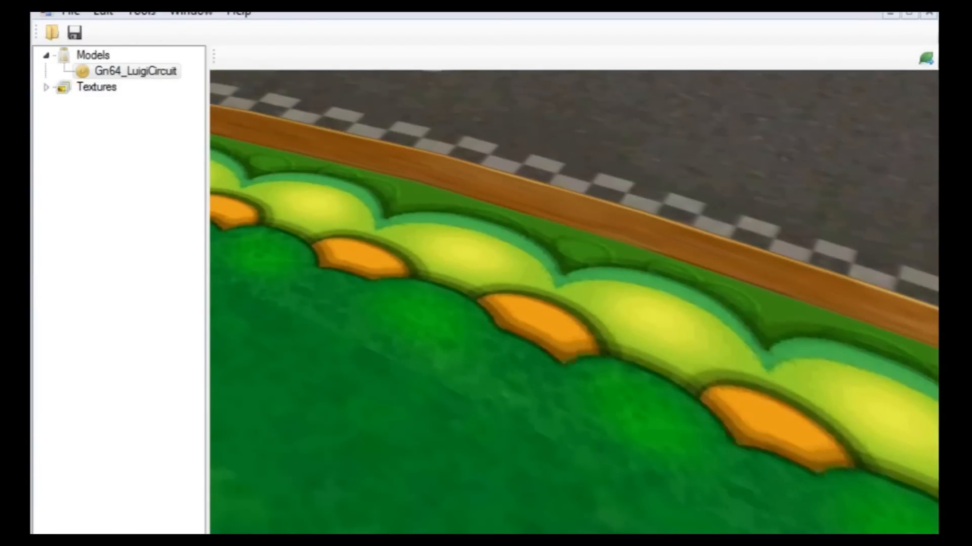
- List the model's textures, view ID2125 and ID2162, and add "ID2162" as a new line in the untitled Notepad notes
{"action": "left_click", "coordinate": [708, 542]}
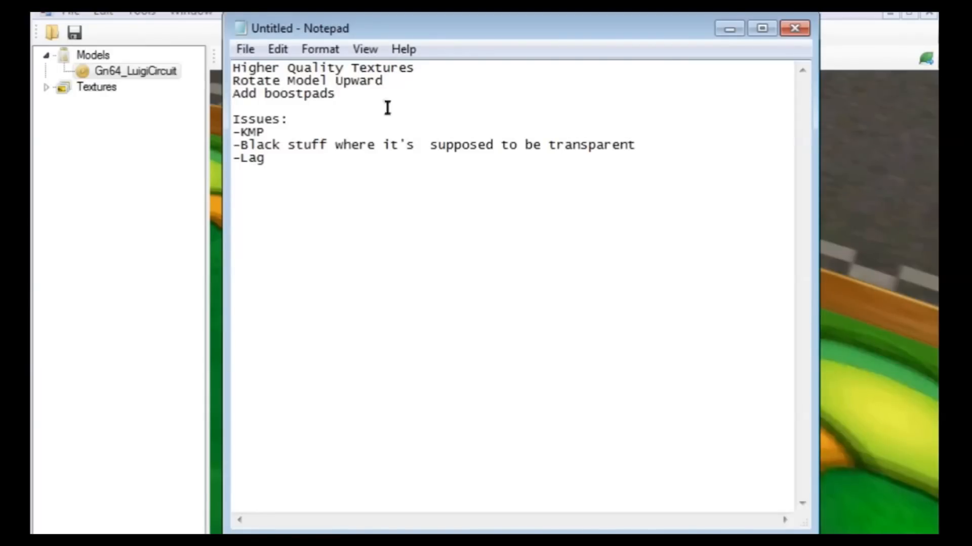
{"action": "left_click", "coordinate": [309, 13]}
{"action": "left_click", "coordinate": [47, 87]}
{"action": "left_click", "coordinate": [87, 102]}
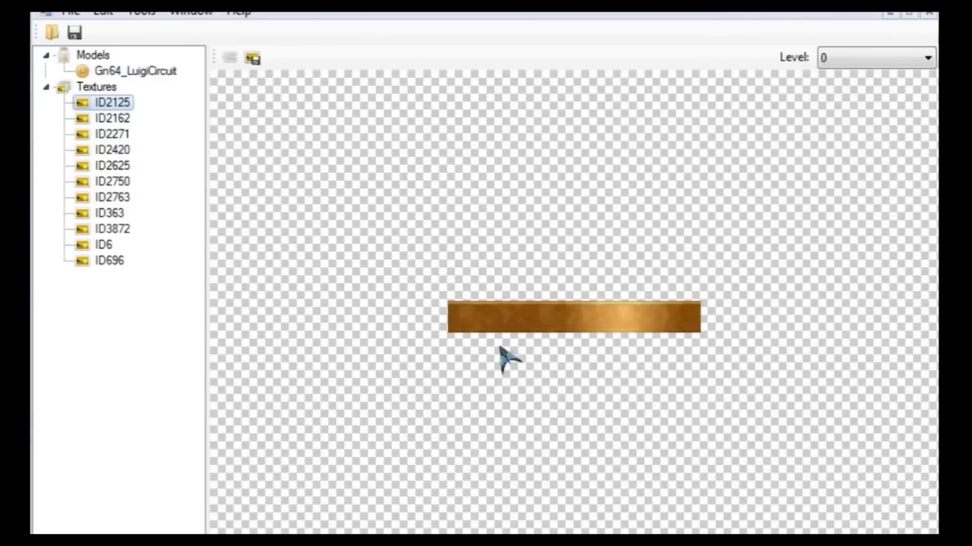
{"action": "key", "text": "Down"}
{"action": "key", "text": "alt+Tab"}
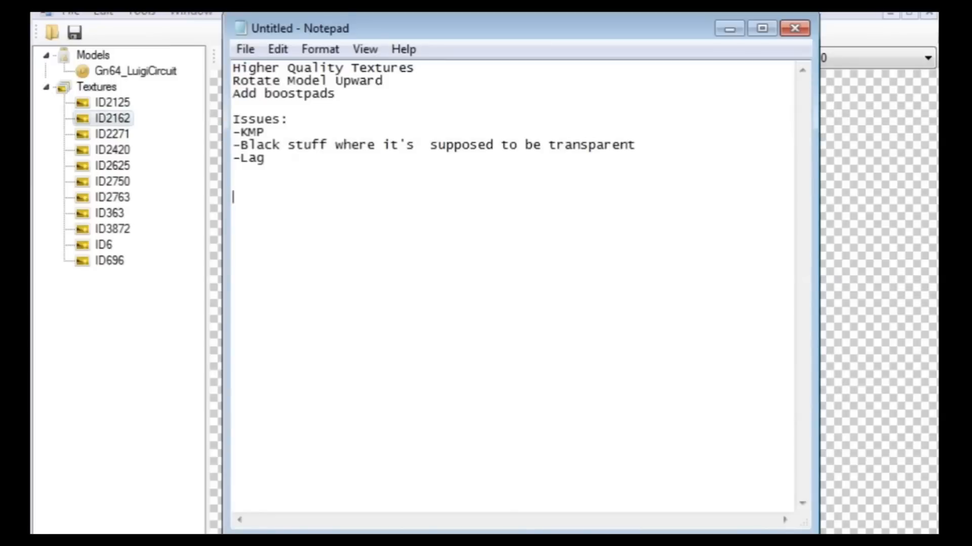
{"action": "type", "text": "ID2162"}
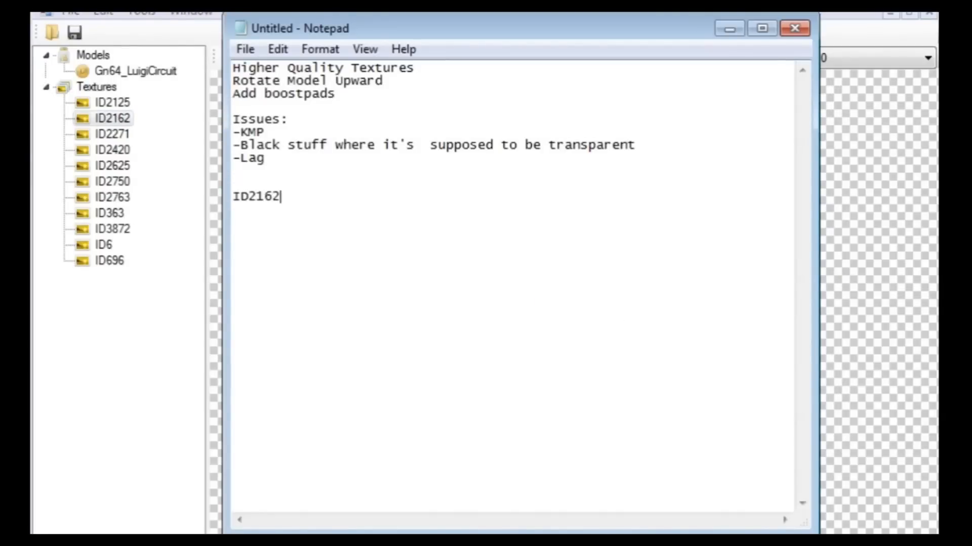
- Open the bookmarked KCL ID List (MK7) wiki page in the browser and search it for "grass"
{"action": "left_click", "coordinate": [129, 125]}
{"action": "key", "text": "alt+Tab"}
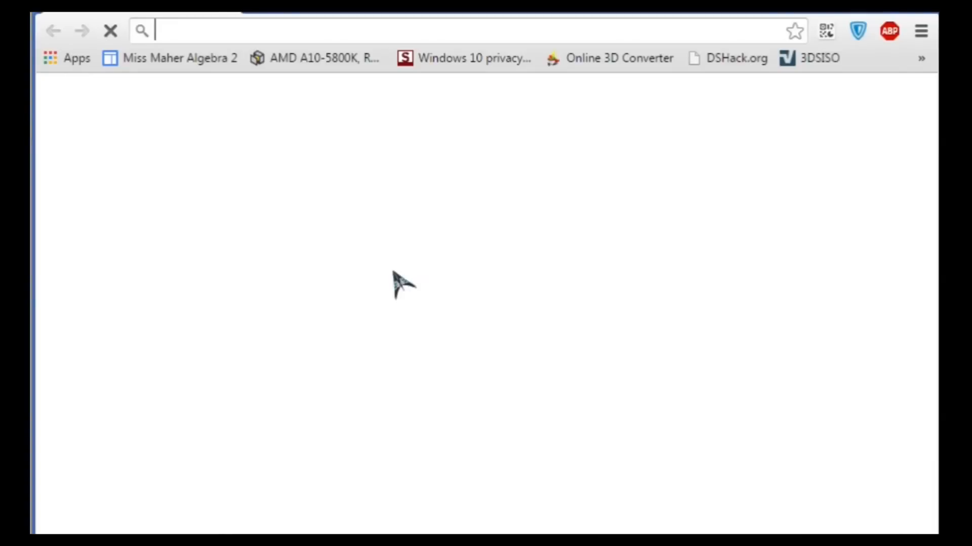
{"action": "left_click", "coordinate": [921, 58]}
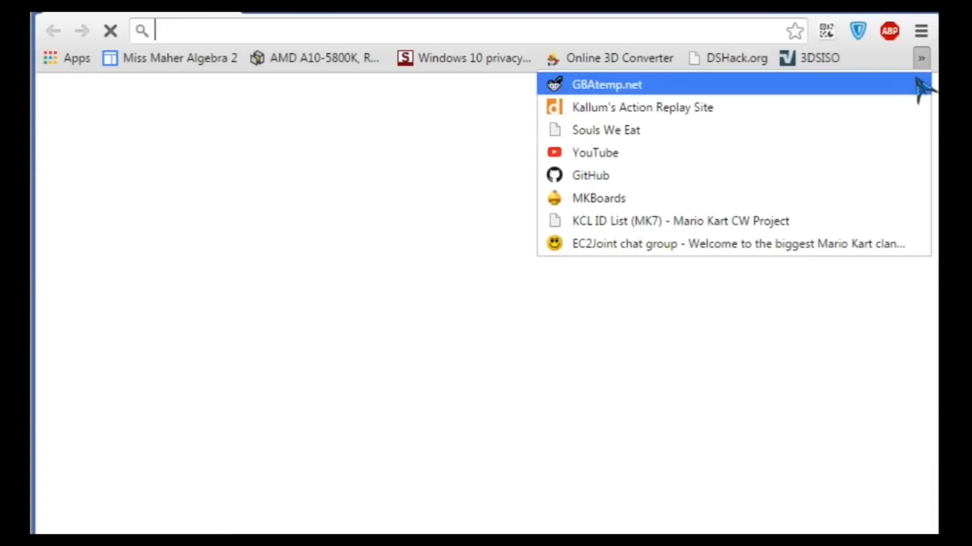
{"action": "left_click", "coordinate": [749, 220]}
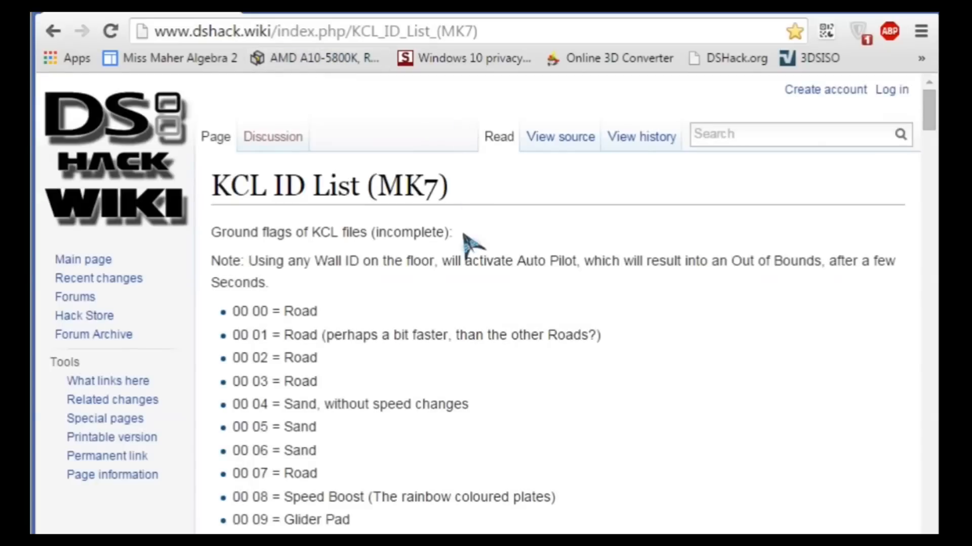
{"action": "key", "text": "ctrl+f"}
{"action": "type", "text": "grass"}
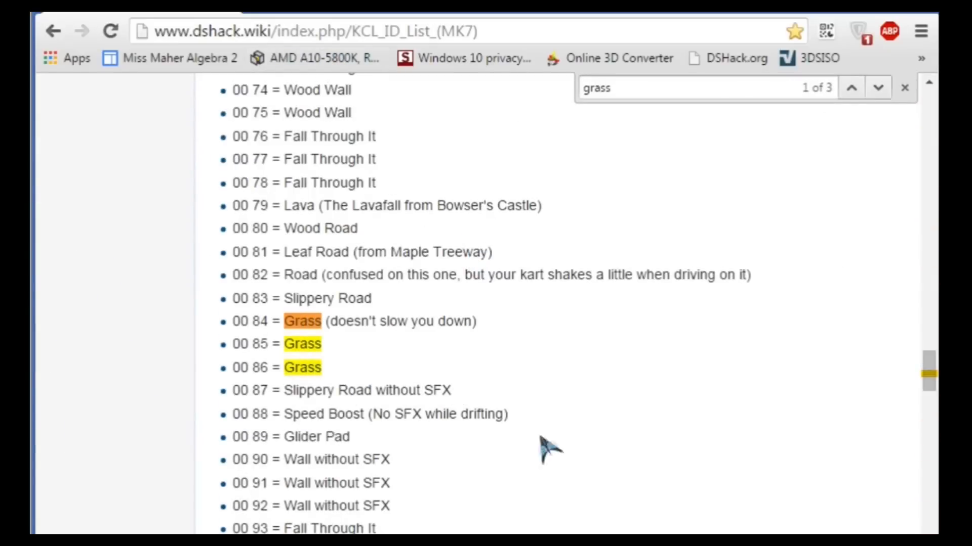
- Complete the ID2162 note with "= 0085", view texture ID2271, and start an "ID2271 =" line in the notes
{"action": "key", "text": "alt+Tab"}
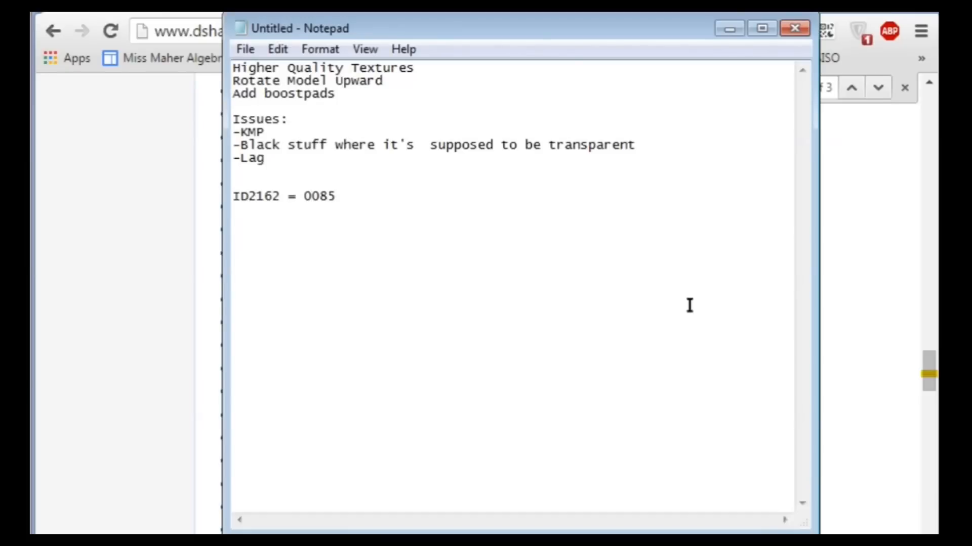
{"action": "key", "text": "alt+Tab"}
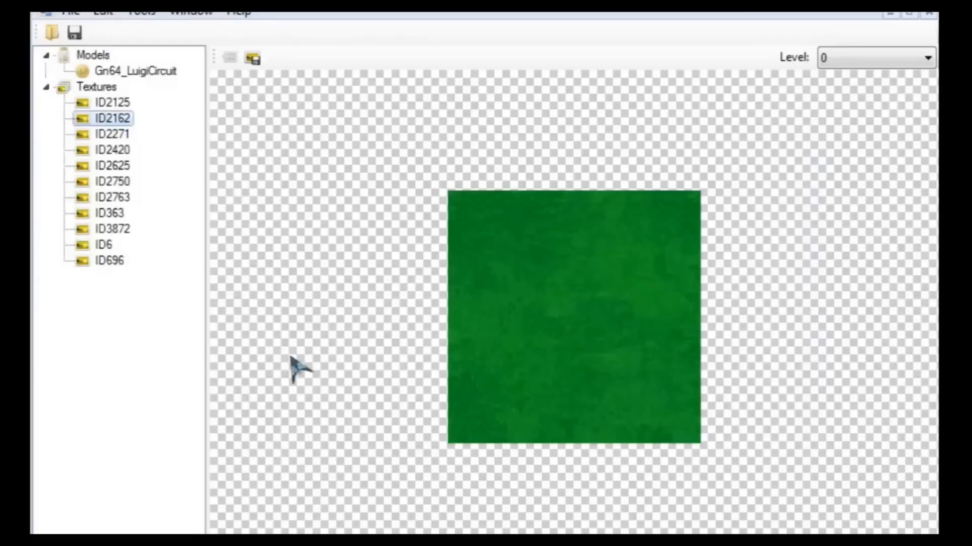
{"action": "left_click", "coordinate": [115, 134]}
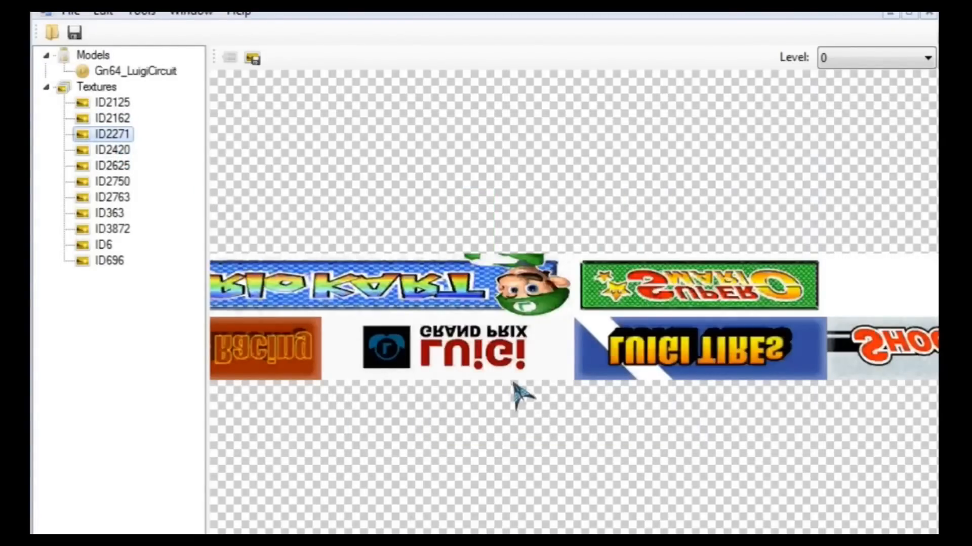
{"action": "key", "text": "alt+Tab"}
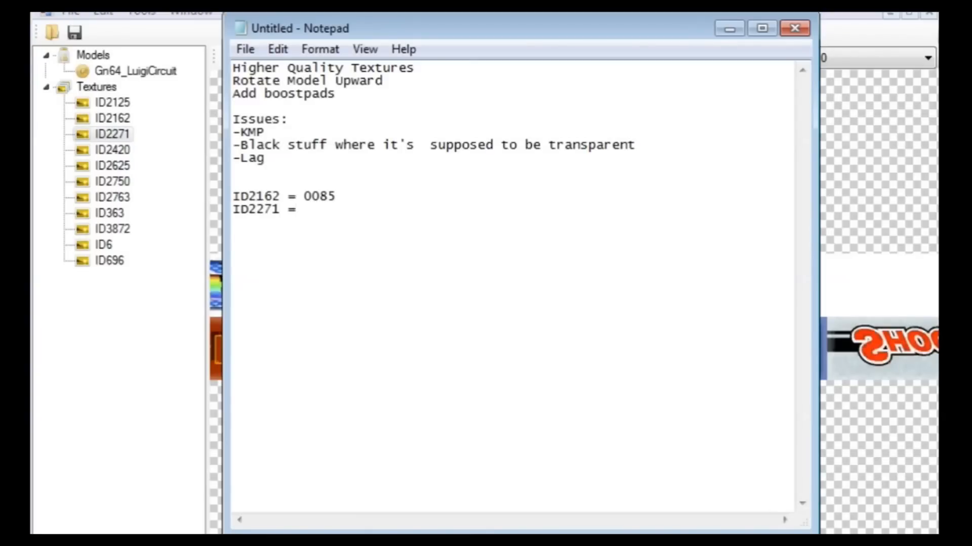
- Search the KCL ID list for "metal wall" and complete the ID2271 note with 0055
{"action": "key", "text": "alt+Tab"}
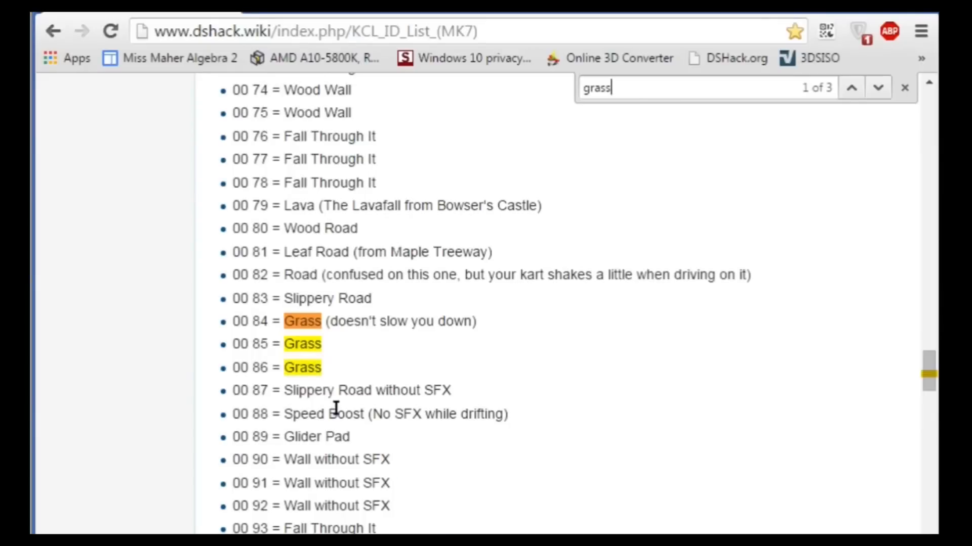
{"action": "key", "text": "ctrl+f"}
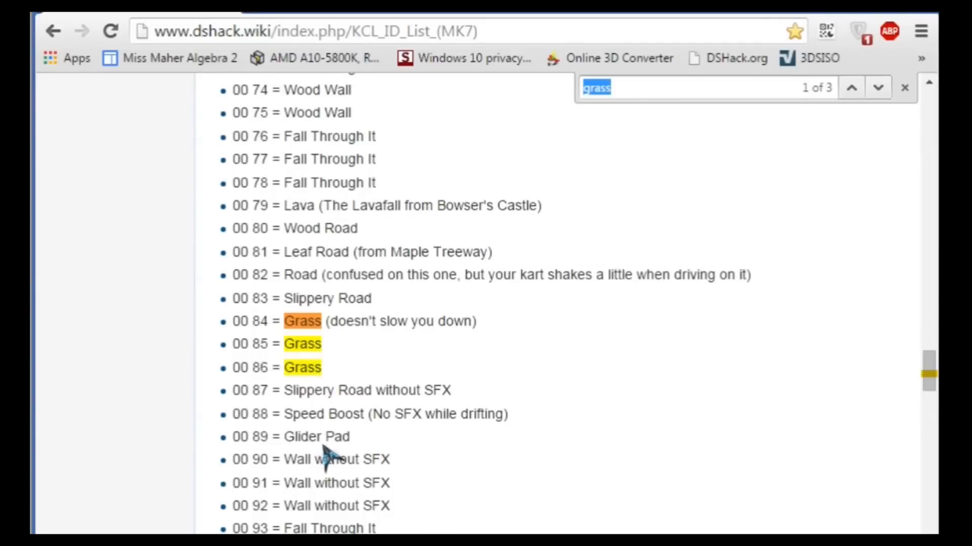
{"action": "type", "text": "metal wall"}
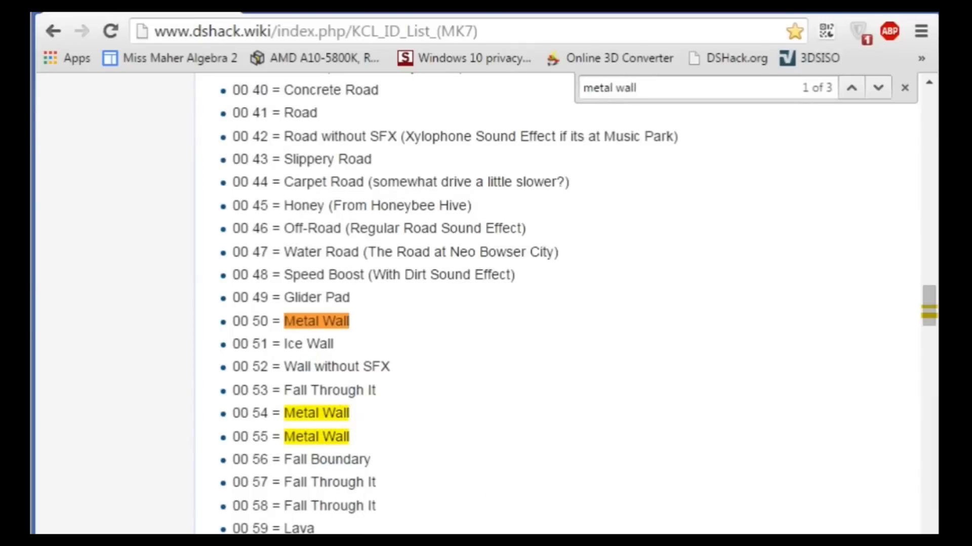
{"action": "key", "text": "alt+Tab"}
{"action": "type", "text": "00"}
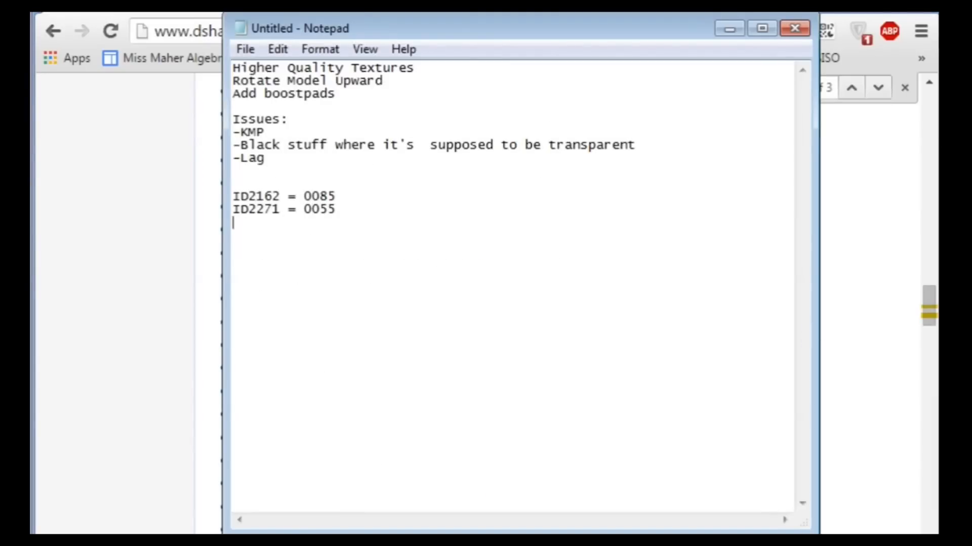
- View textures ID2420, ID2625 and ID2750, and start an "ID2750 =" line in the notes
{"action": "key", "text": "alt+Tab"}
{"action": "left_click", "coordinate": [113, 151]}
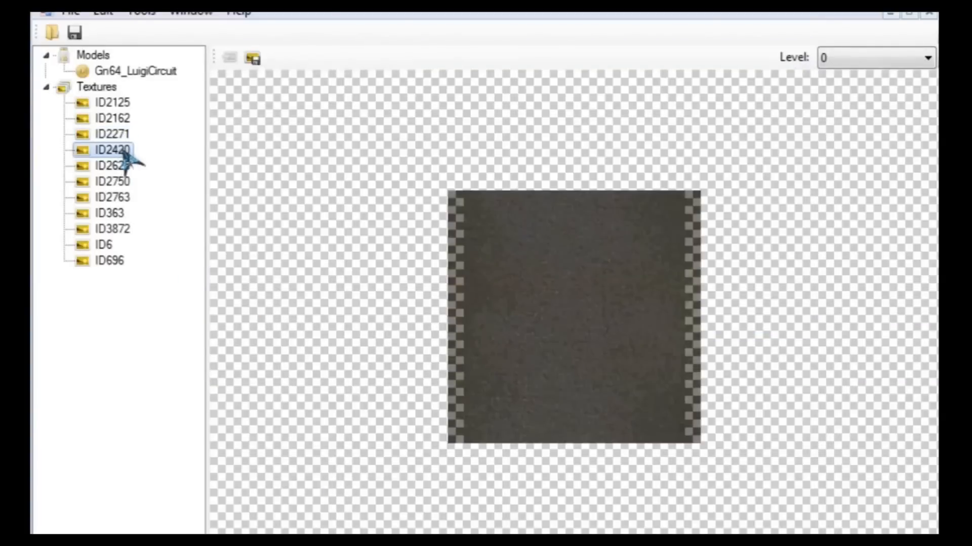
{"action": "left_click", "coordinate": [126, 164]}
{"action": "left_click", "coordinate": [131, 182]}
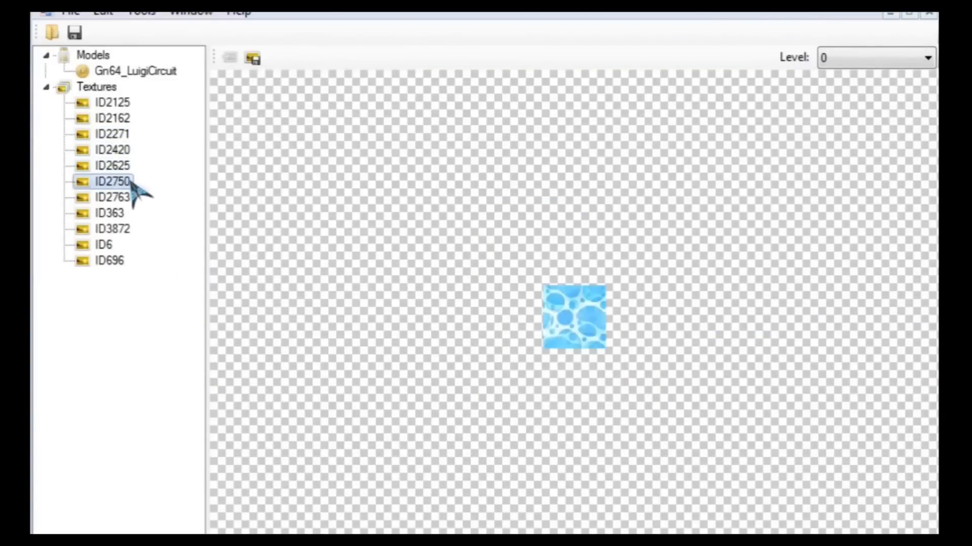
{"action": "left_click", "coordinate": [127, 166]}
{"action": "left_click", "coordinate": [127, 150]}
{"action": "left_click", "coordinate": [127, 166]}
{"action": "left_click", "coordinate": [124, 183]}
{"action": "key", "text": "alt+Tab"}
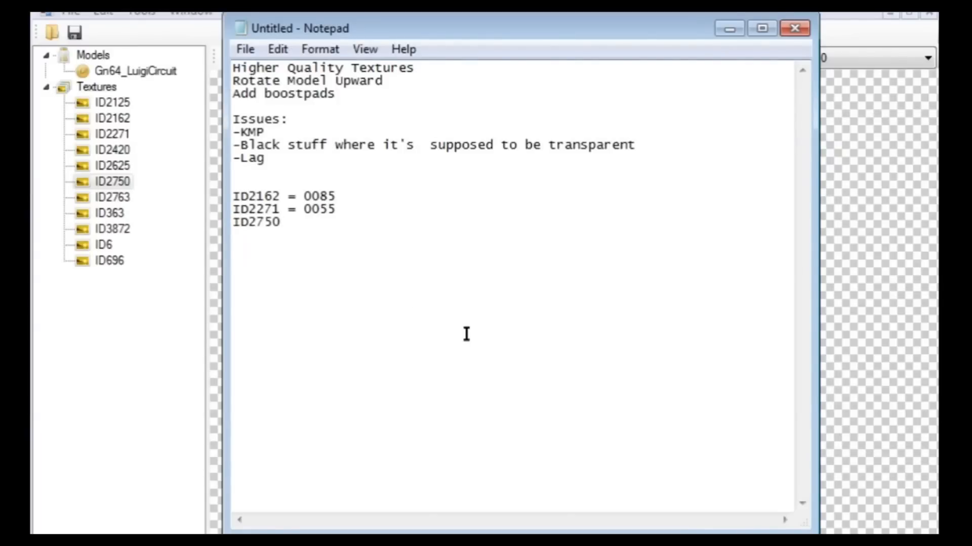
{"action": "type", "text": "ID2750 ="}
- Search the KCL ID list for "water", find the fall boundary water entry, and complete the ID2750 note with 0039
{"action": "key", "text": "alt+Tab"}
{"action": "key", "text": "ctrl+f"}
{"action": "type", "text": "water"}
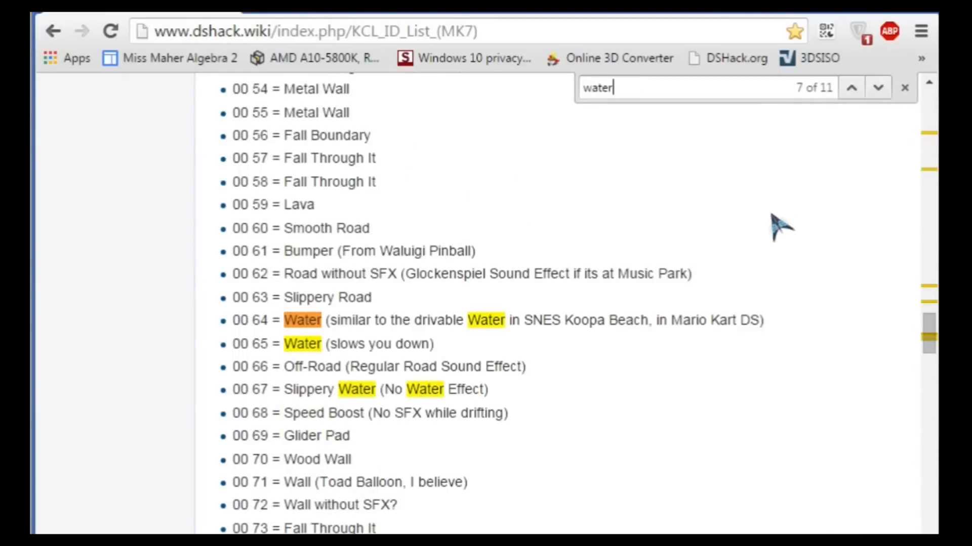
{"action": "left_click", "coordinate": [847, 88]}
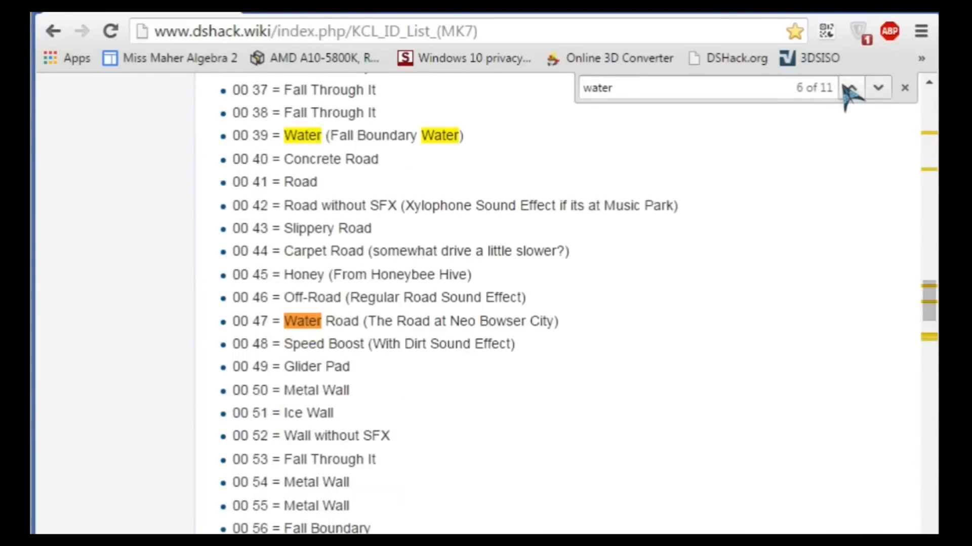
{"action": "left_click", "coordinate": [851, 88]}
{"action": "left_click_drag", "start_coordinate": [232, 135], "coordinate": [453, 134]}
{"action": "key", "text": "alt+Tab"}
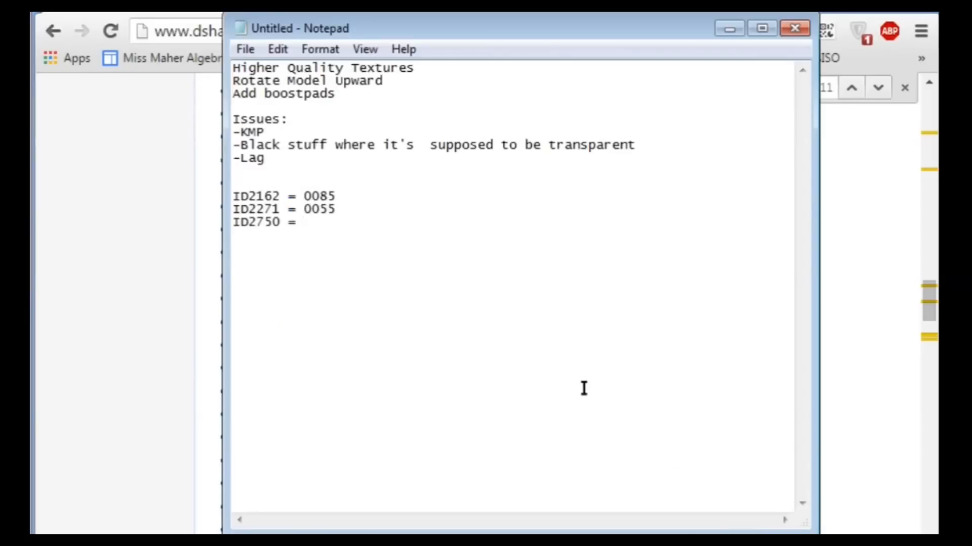
{"action": "type", "text": "0039"}
- View texture ID2763 and add the line "ID2763 = 0055" to the notes
{"action": "left_click", "coordinate": [213, 324]}
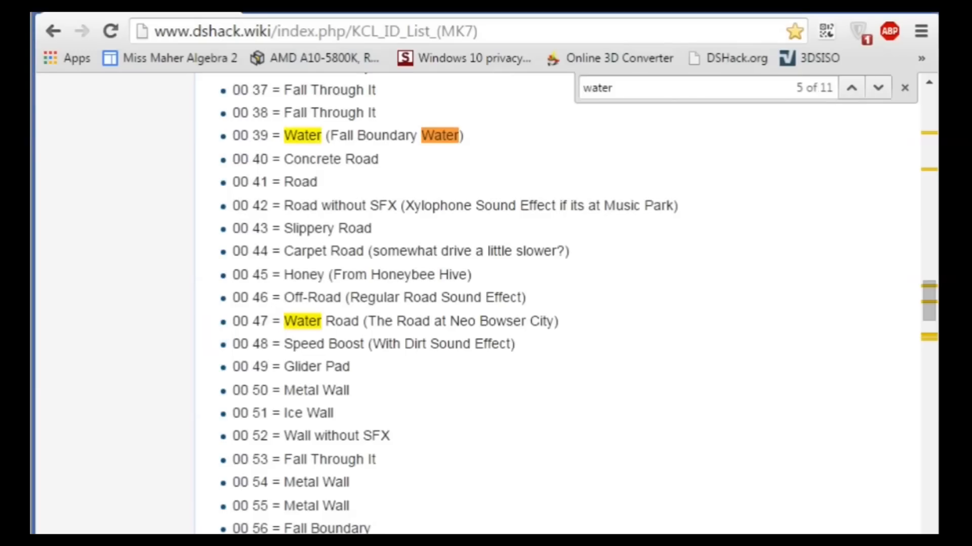
{"action": "key", "text": "alt+Tab"}
{"action": "left_click", "coordinate": [118, 200]}
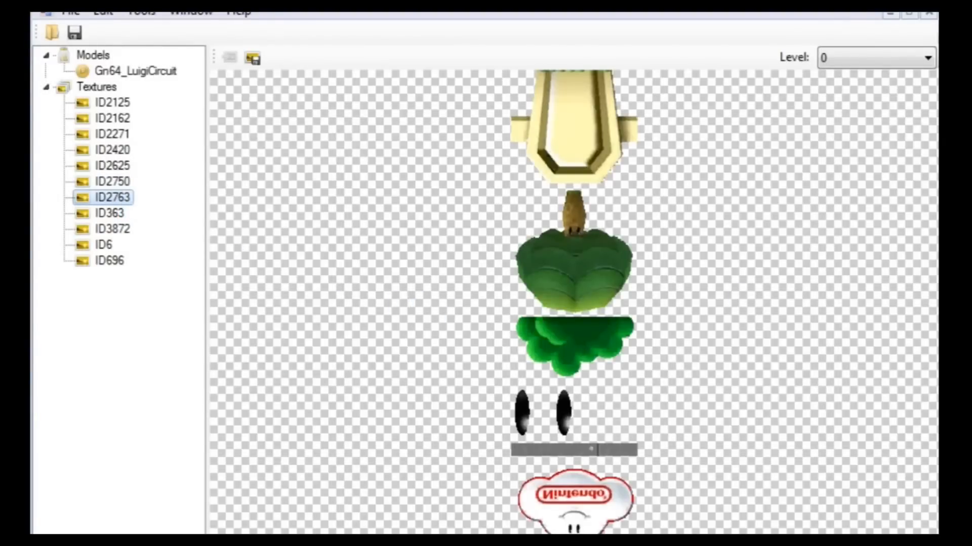
{"action": "key", "text": "alt+Tab"}
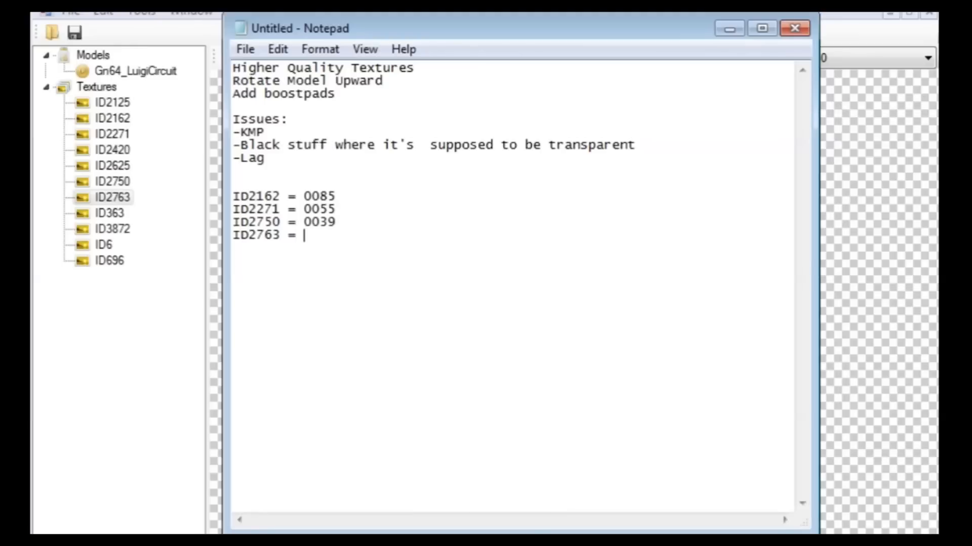
{"action": "type", "text": "0055"}
{"action": "key", "text": "Return"}
- View textures ID363 and ID3872, and start an "ID3872 =" line in the notes
{"action": "left_click", "coordinate": [111, 201]}
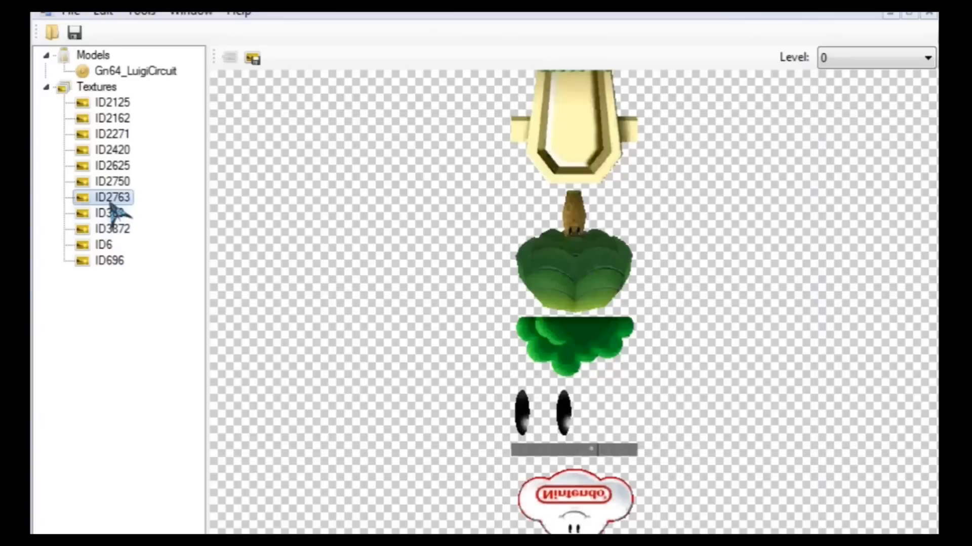
{"action": "left_click", "coordinate": [113, 215]}
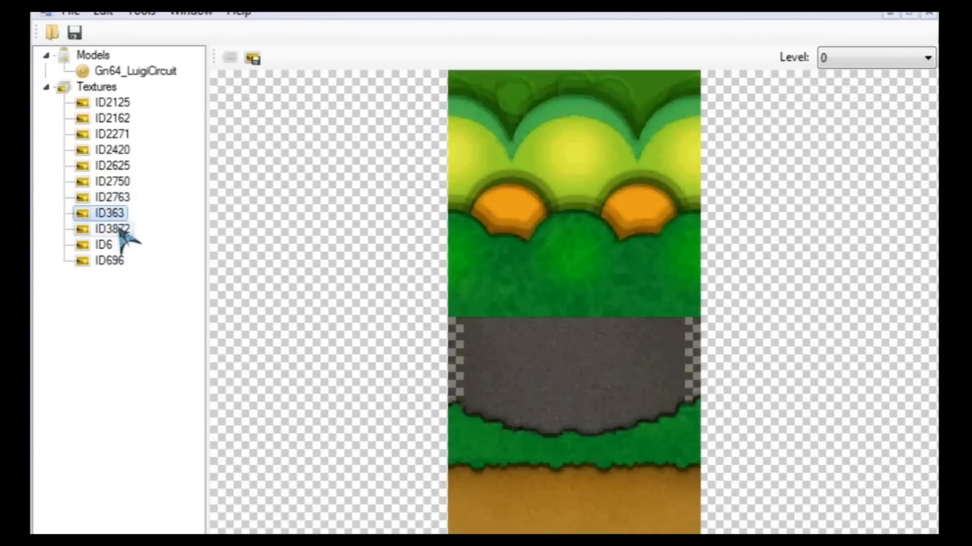
{"action": "left_click", "coordinate": [121, 231]}
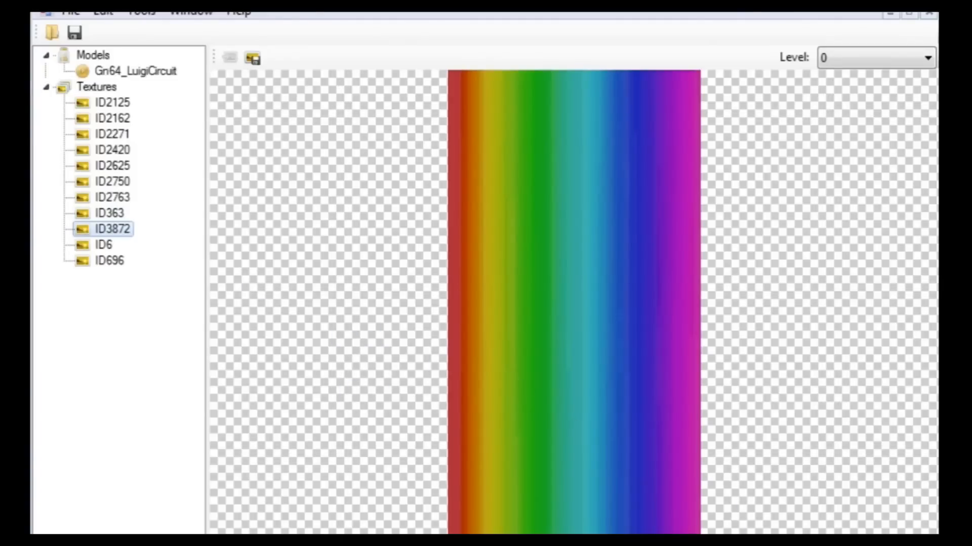
{"action": "key", "text": "alt+Tab"}
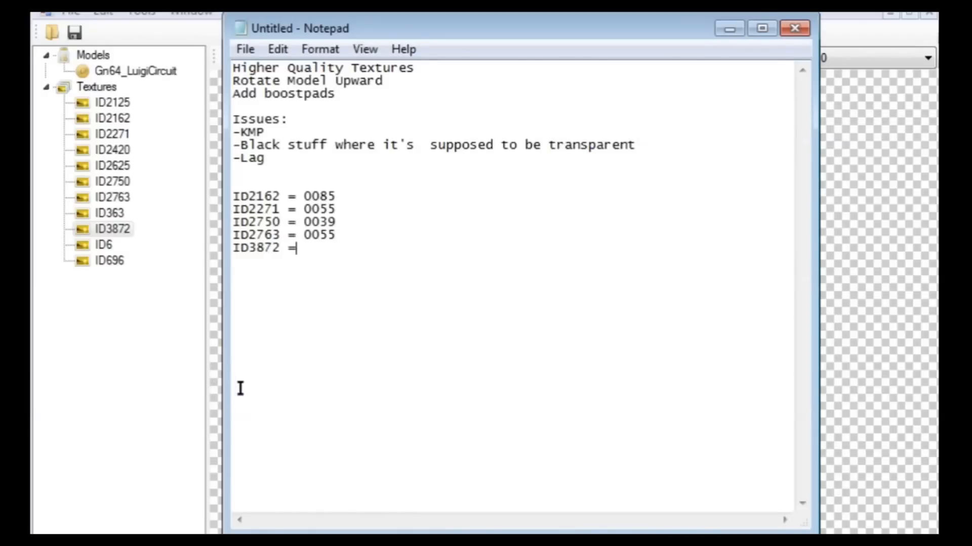
- Search the KCL ID list for "boost", go back to the first match, and complete the ID3872 note with 0008
{"action": "key", "text": "alt+Tab"}
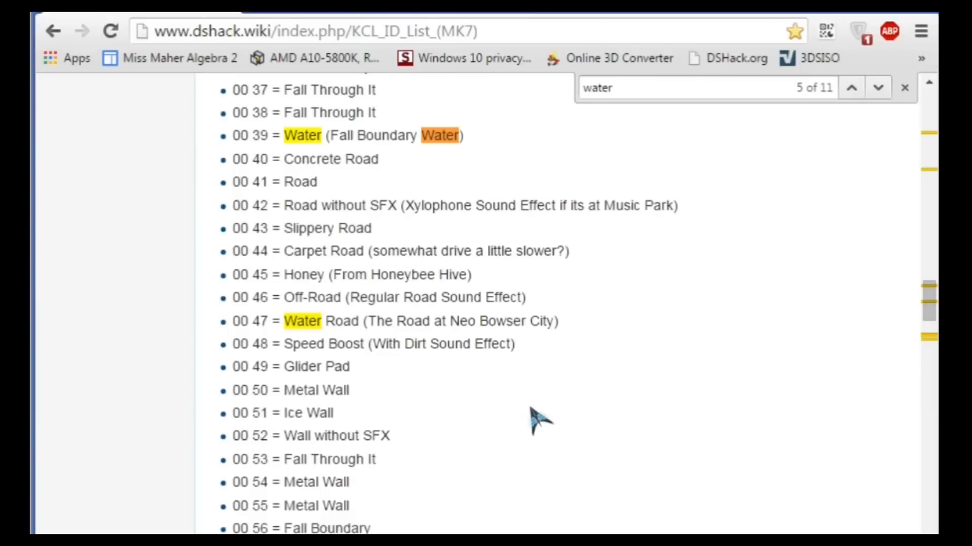
{"action": "key", "text": "ctrl+f"}
{"action": "type", "text": "boost"}
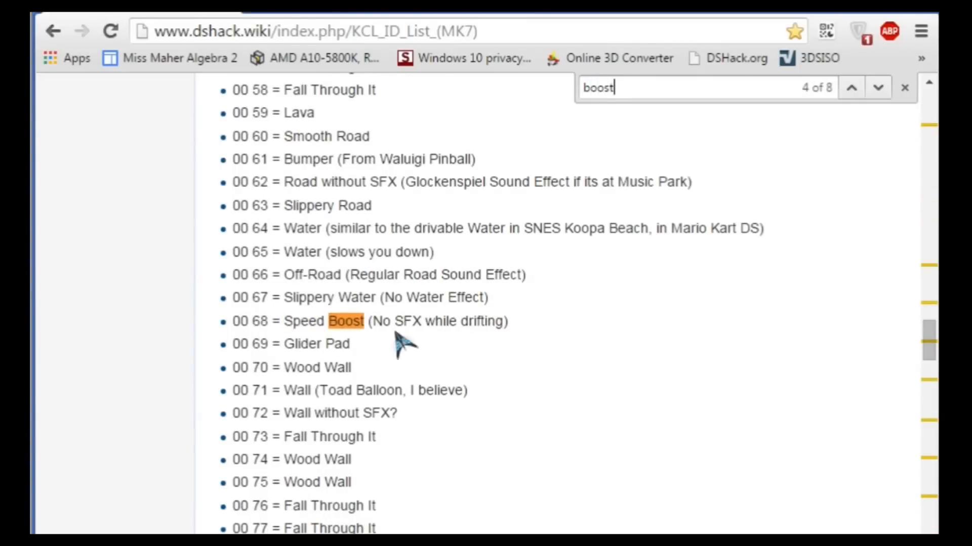
{"action": "left_click", "coordinate": [851, 88]}
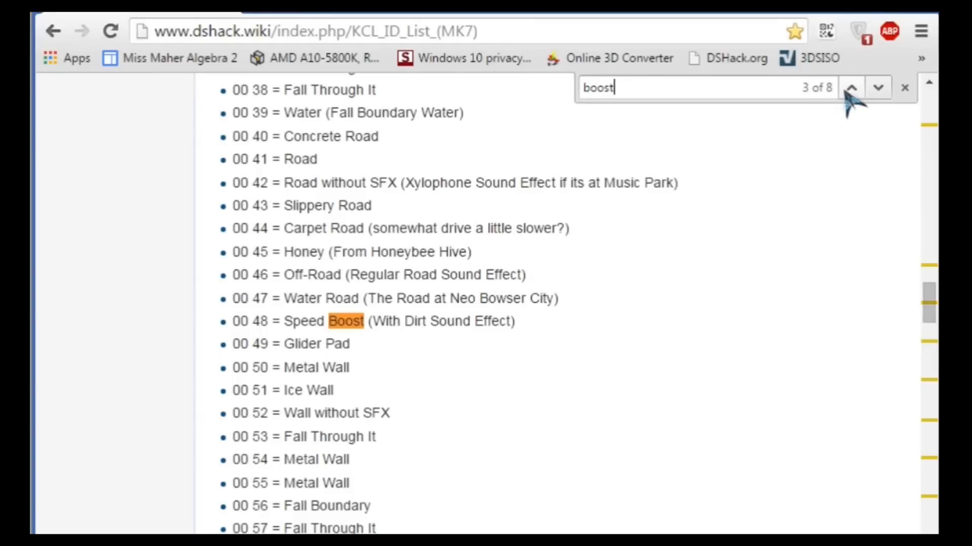
{"action": "left_click", "coordinate": [852, 90]}
{"action": "left_click", "coordinate": [852, 89]}
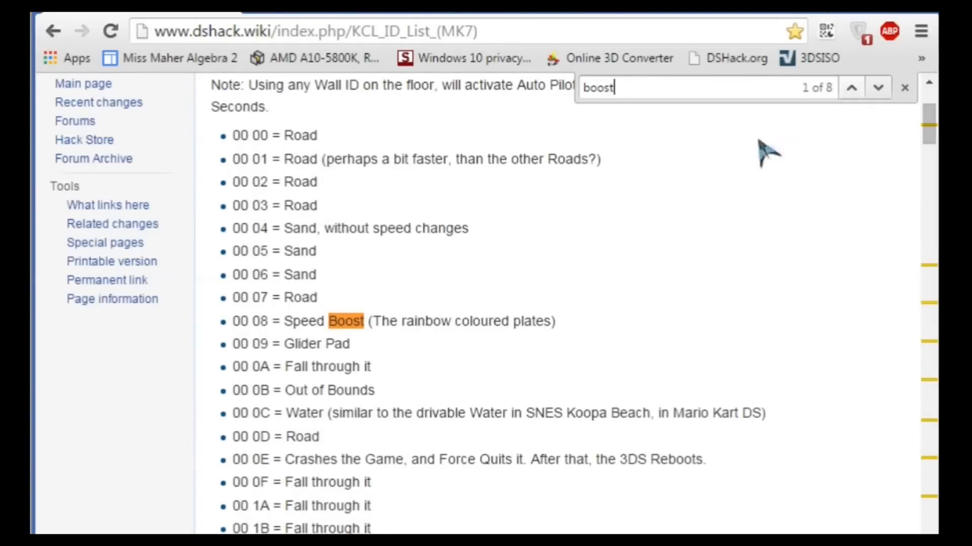
{"action": "key", "text": "alt+Tab"}
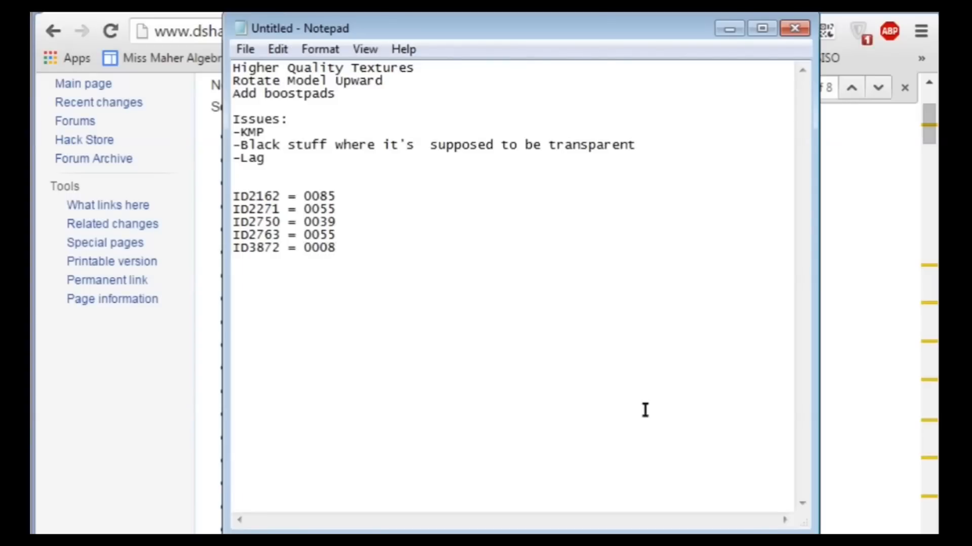
- Step through the other "boost" matches in the KCL ID list and compare them with the rainbow coloured plates entry and the ID3872 note
{"action": "left_click", "coordinate": [132, 20]}
{"action": "left_click", "coordinate": [851, 88]}
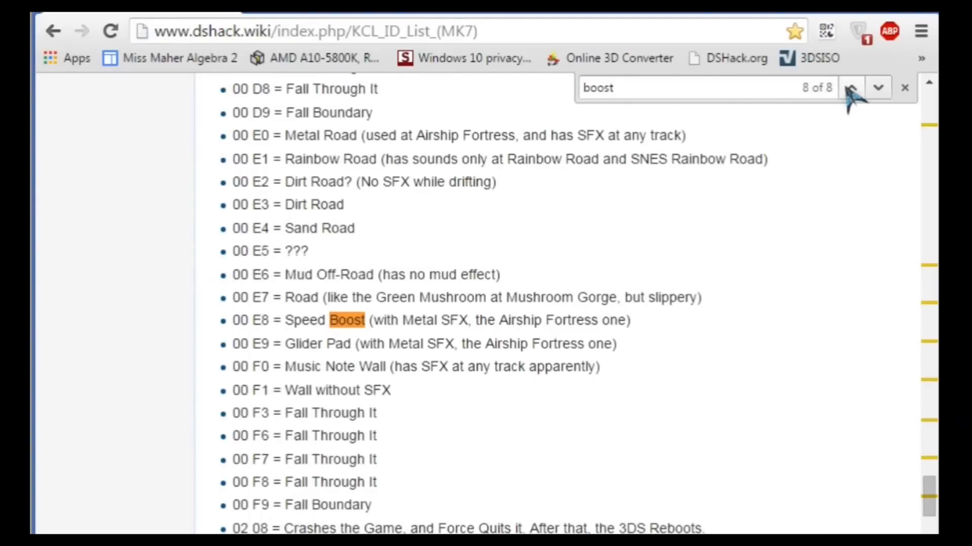
{"action": "left_click", "coordinate": [851, 88]}
{"action": "left_click", "coordinate": [851, 88]}
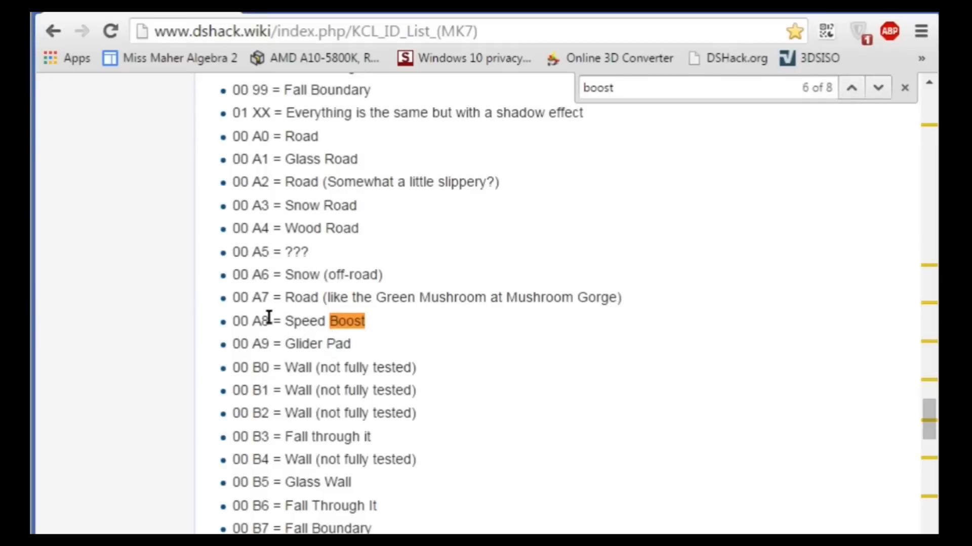
{"action": "left_click", "coordinate": [671, 534]}
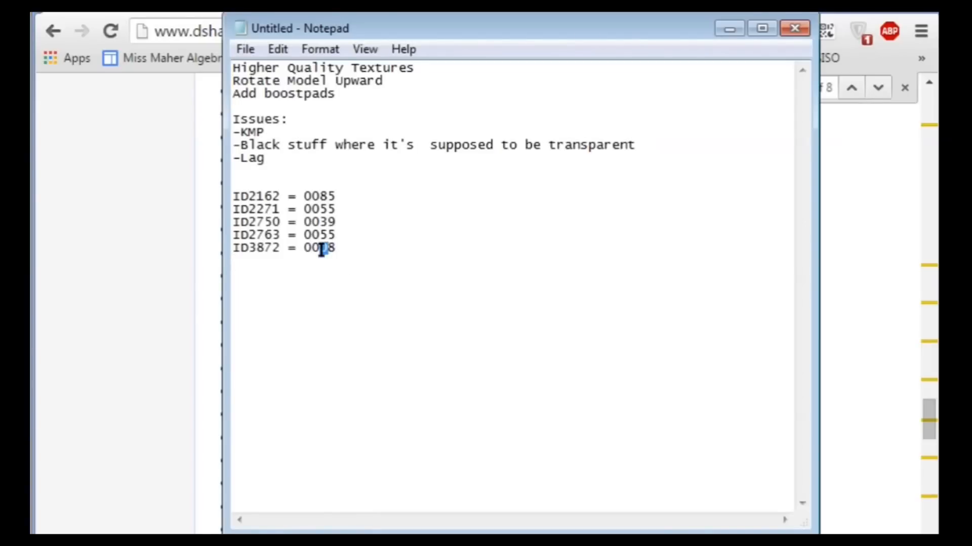
{"action": "key", "text": "Down"}
{"action": "left_click", "coordinate": [828, 244]}
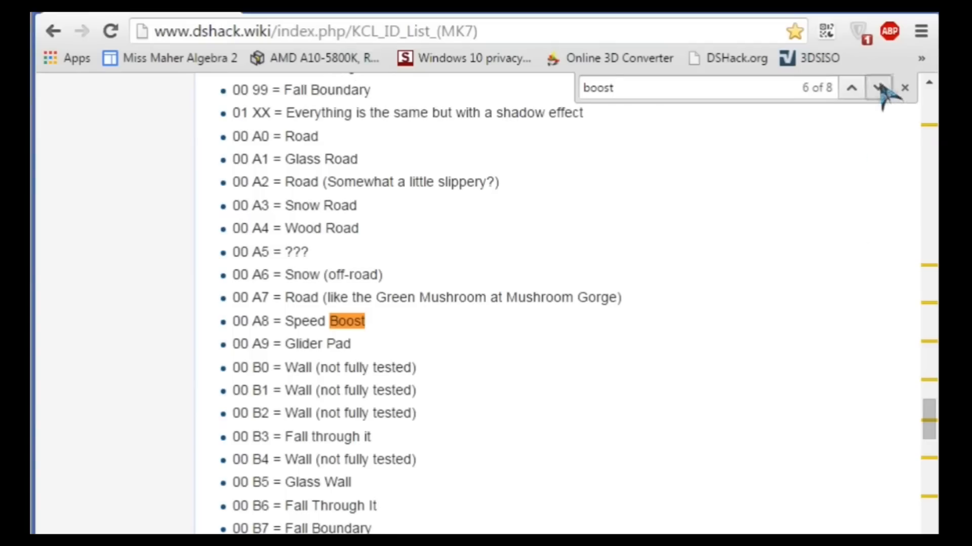
{"action": "left_click", "coordinate": [879, 88]}
{"action": "left_click", "coordinate": [879, 88]}
{"action": "left_click", "coordinate": [878, 88]}
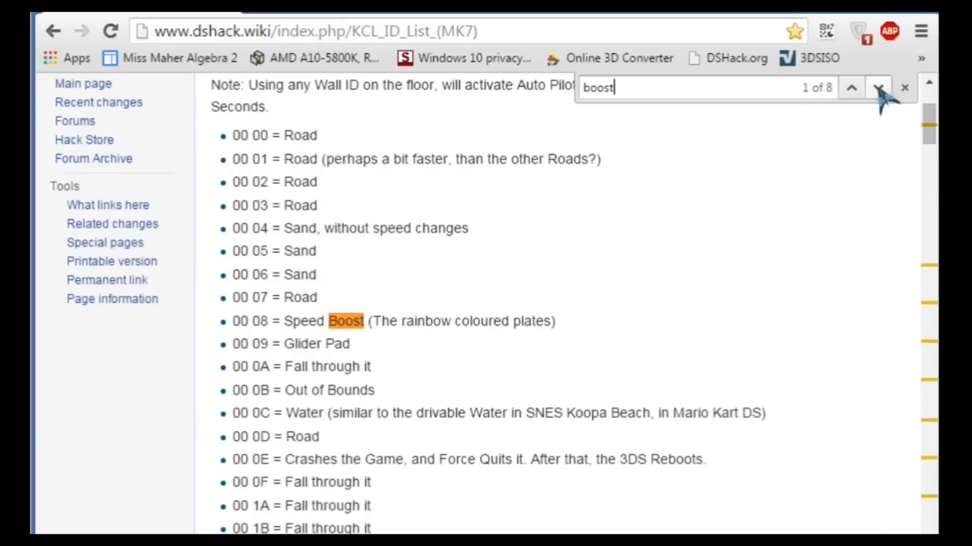
{"action": "left_click_drag", "start_coordinate": [547, 326], "coordinate": [471, 324]}
{"action": "left_click", "coordinate": [471, 324]}
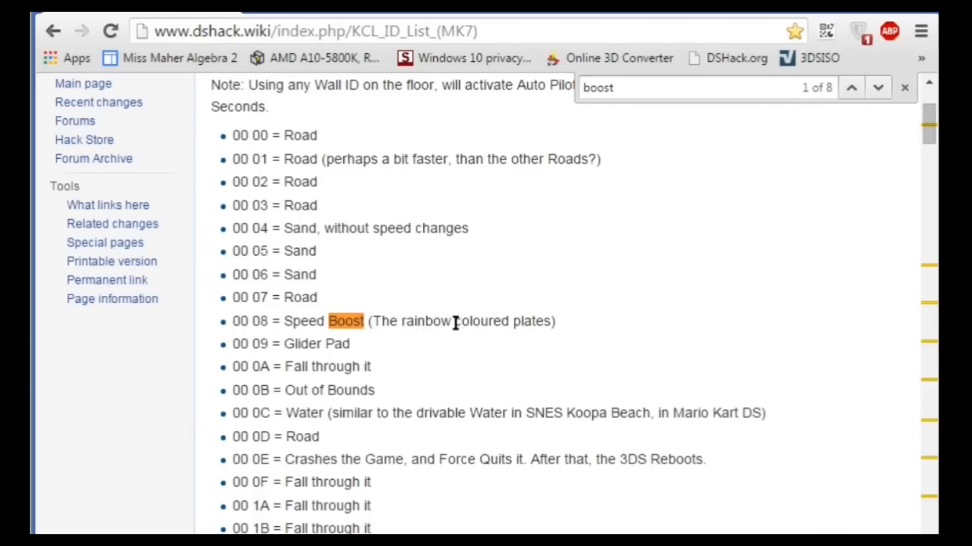
{"action": "left_click_drag", "start_coordinate": [456, 322], "coordinate": [577, 327]}
{"action": "left_click", "coordinate": [587, 375]}
{"action": "key", "text": "alt+Tab"}
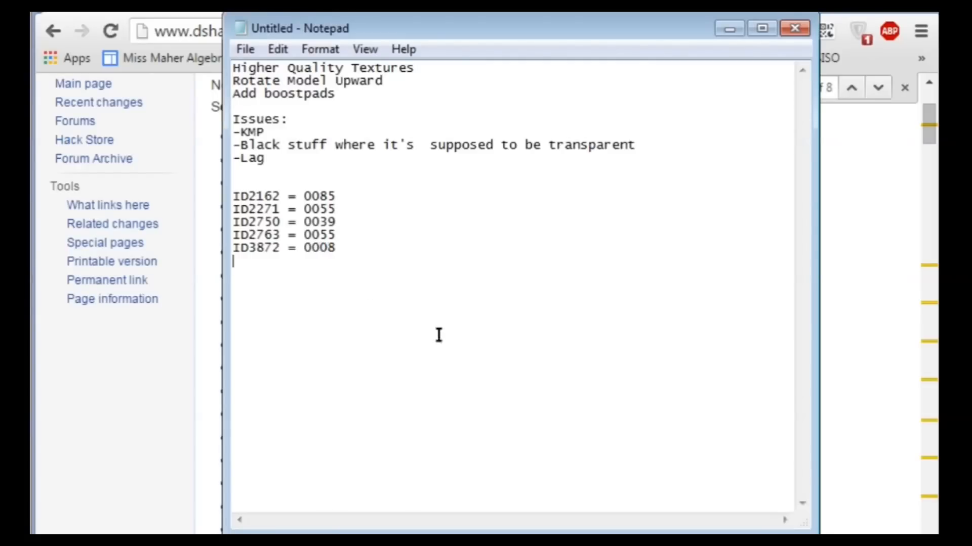
- View the remaining model textures ID6 and ID696 in Every File Explorer
{"action": "key", "text": "alt+Tab"}
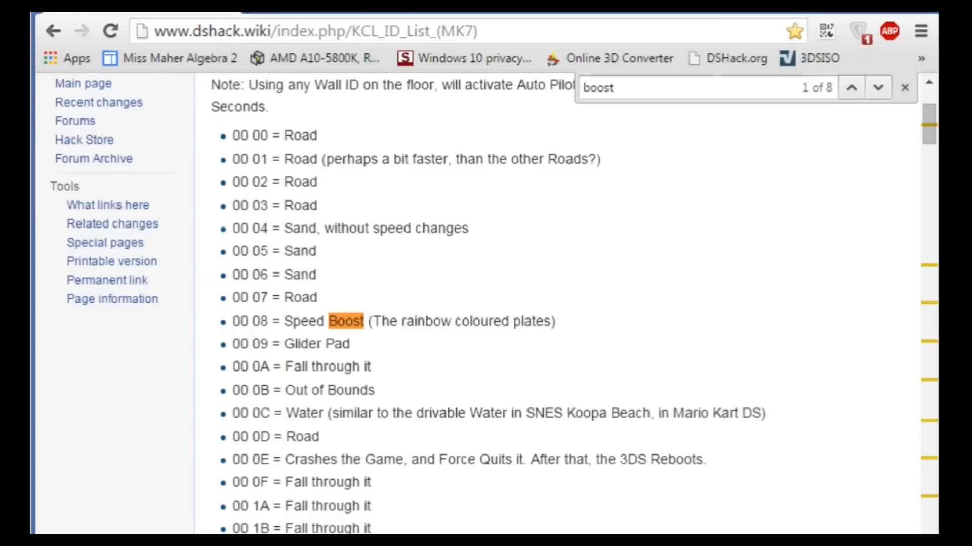
{"action": "key", "text": "alt+Tab"}
{"action": "left_click", "coordinate": [113, 245]}
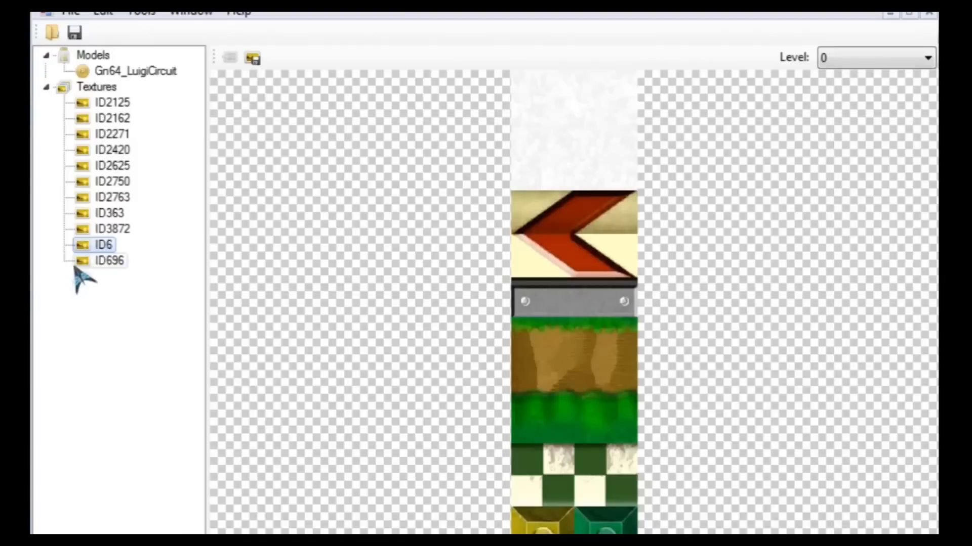
{"action": "left_click", "coordinate": [101, 261]}
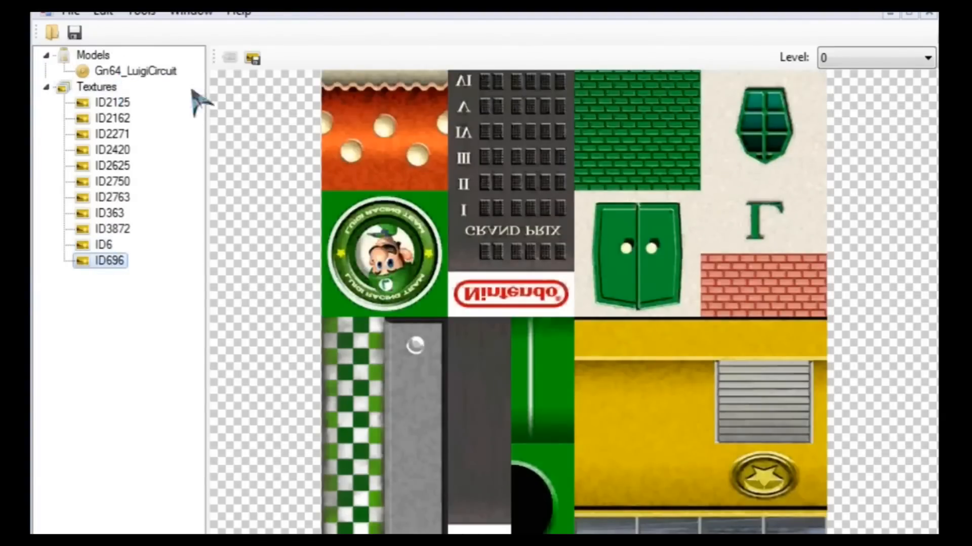
- Save the Gn64_LuigiCircuit model file and close it
{"action": "left_click", "coordinate": [71, 10]}
{"action": "left_click", "coordinate": [101, 209]}
{"action": "double_click", "coordinate": [349, 178]}
{"action": "left_click", "coordinate": [730, 330]}
{"action": "left_click", "coordinate": [927, 13]}
- Create a new MK7 collision (KCL) file from the track's Wavefront OBJ model inside the GCN Luigi Circuit folder
{"action": "left_click", "coordinate": [48, 11]}
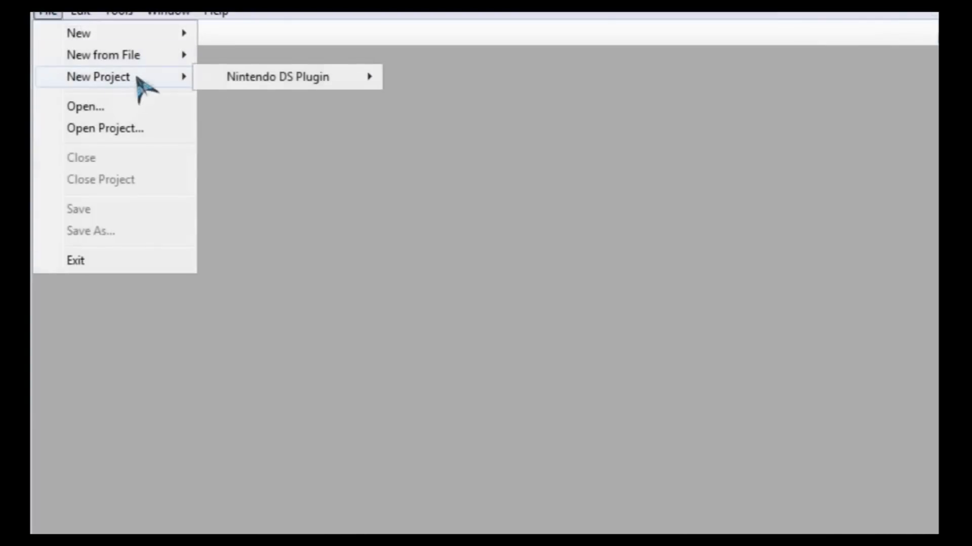
{"action": "mouse_move", "coordinate": [162, 56]}
{"action": "mouse_move", "coordinate": [248, 81]}
{"action": "left_click", "coordinate": [410, 99]}
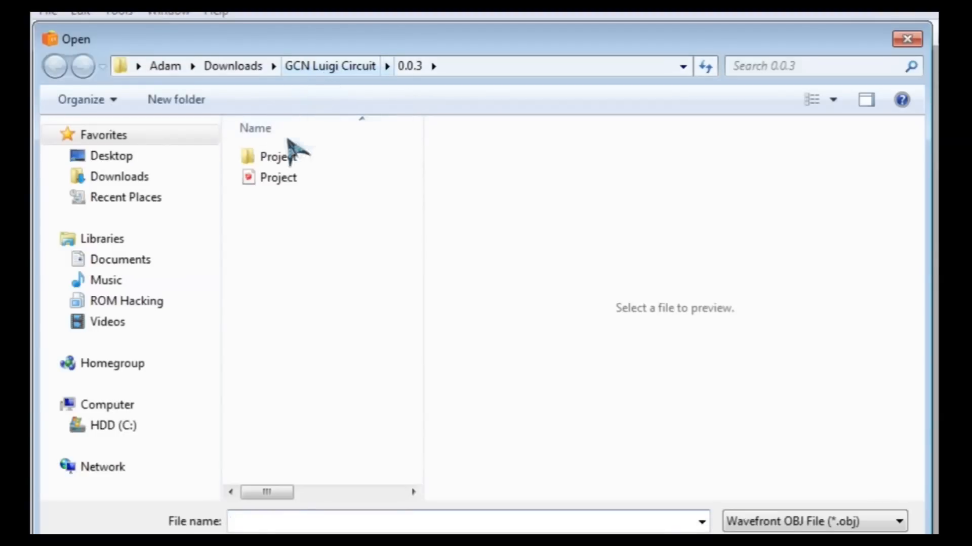
{"action": "left_click", "coordinate": [326, 66]}
{"action": "double_click", "coordinate": [273, 198]}
{"action": "double_click", "coordinate": [279, 177]}
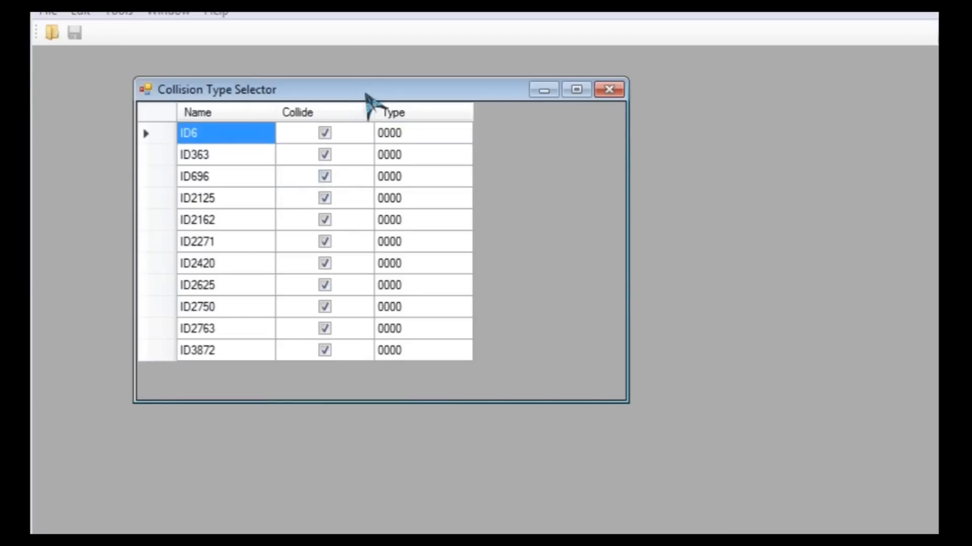
- Arrange the Collision Type Selector and the Notepad notes side by side so both lists can be read
{"action": "left_click_drag", "start_coordinate": [369, 91], "coordinate": [321, 74]}
{"action": "key", "text": "alt+Tab"}
{"action": "left_click_drag", "start_coordinate": [567, 25], "coordinate": [968, 45]}
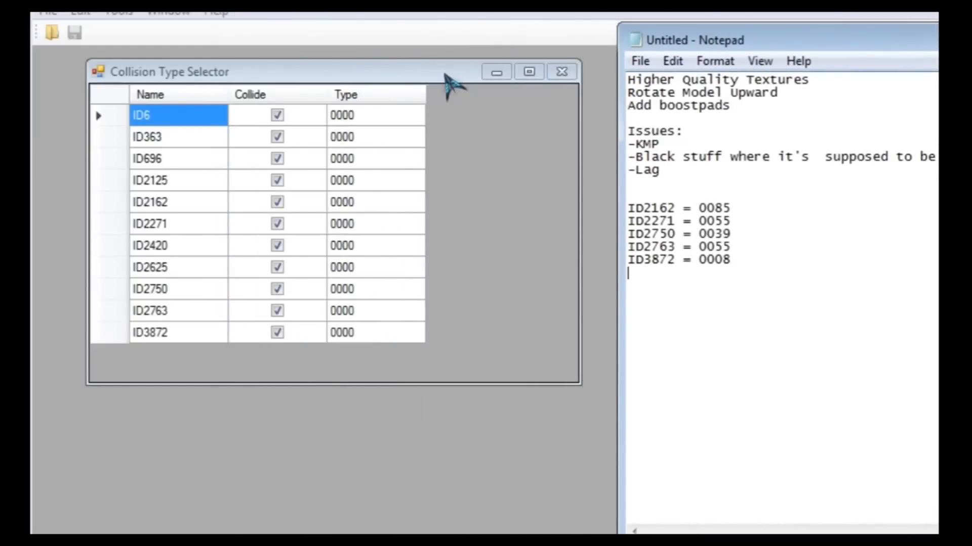
{"action": "left_click", "coordinate": [445, 75]}
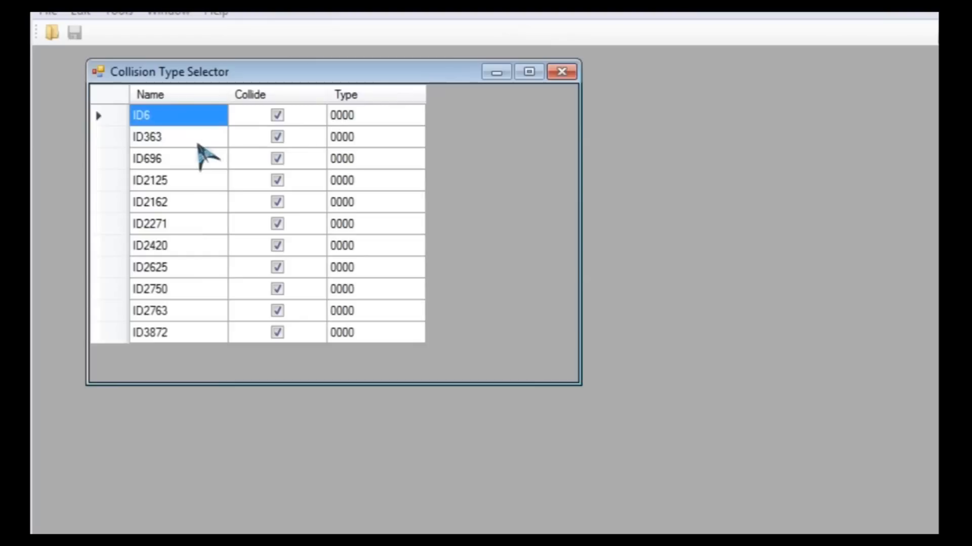
- Set the collision type of ID2162 to 0085 and bring up the notes for the next ID
{"action": "left_click", "coordinate": [348, 203]}
{"action": "left_click", "coordinate": [355, 202]}
{"action": "type", "text": "8"}
{"action": "key", "text": "Return"}
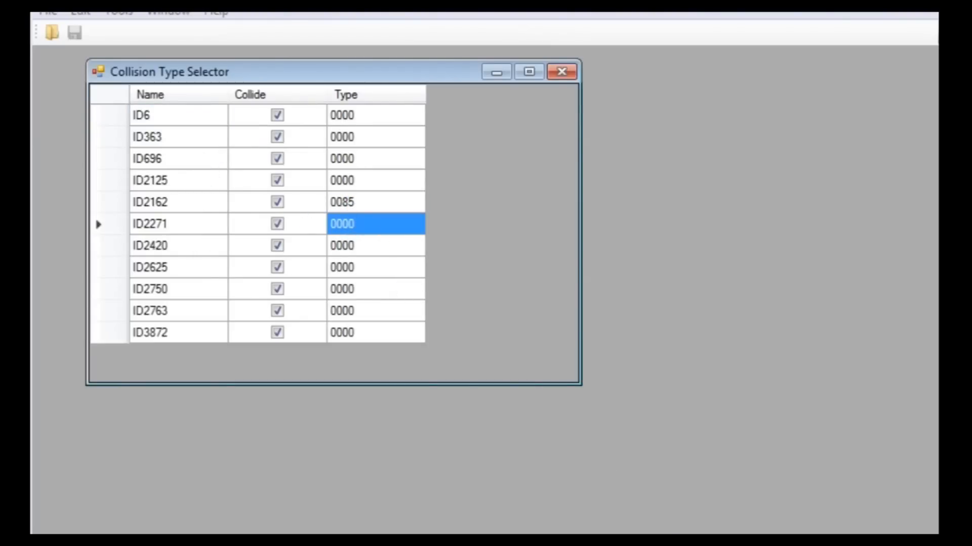
{"action": "key", "text": "alt+Tab"}
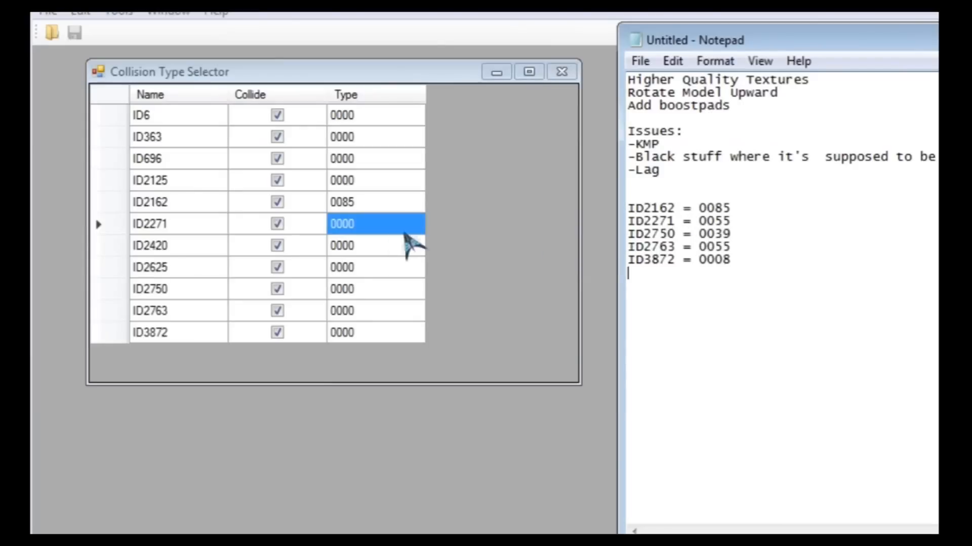
- Set the collision type of ID2271 to 0055 and bring the Notepad notes back up
{"action": "left_click", "coordinate": [349, 224]}
{"action": "left_click", "coordinate": [359, 224]}
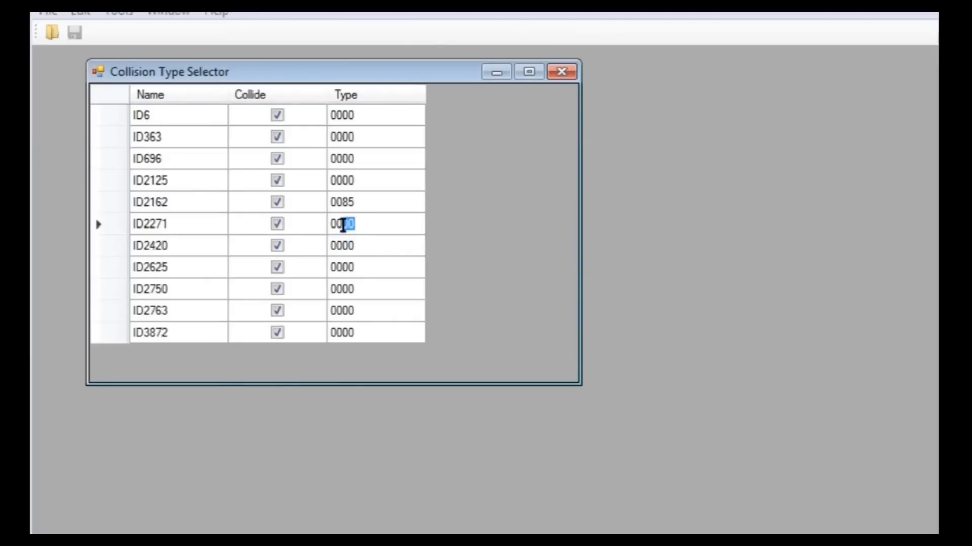
{"action": "type", "text": "55"}
{"action": "key", "text": "Return"}
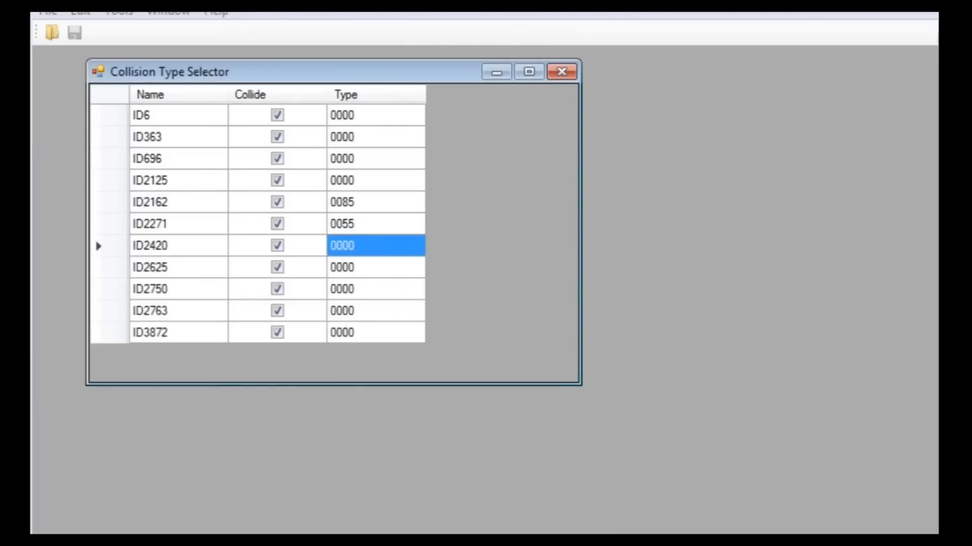
{"action": "key", "text": "alt+Tab"}
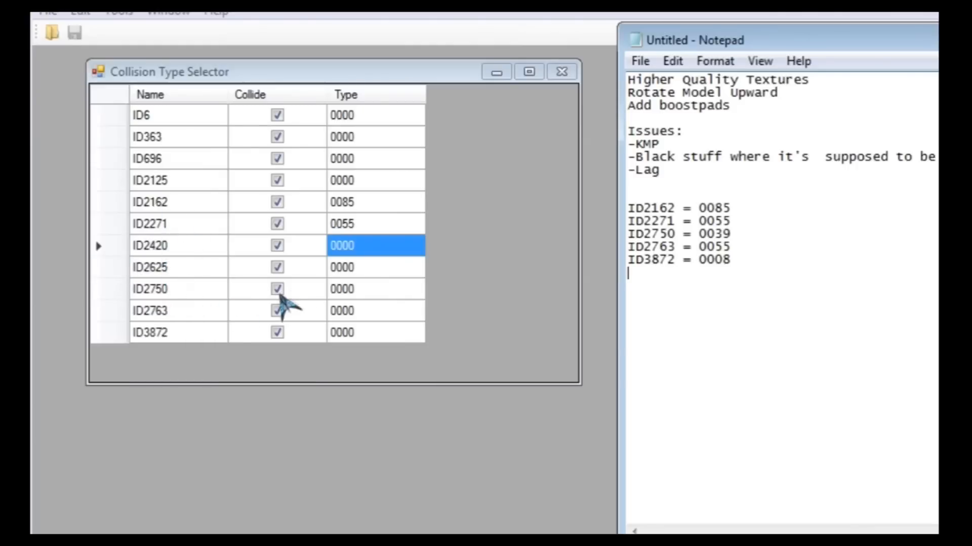
- Set the collision type of ID2750 to 0039 and return to the notes
{"action": "left_click", "coordinate": [356, 290]}
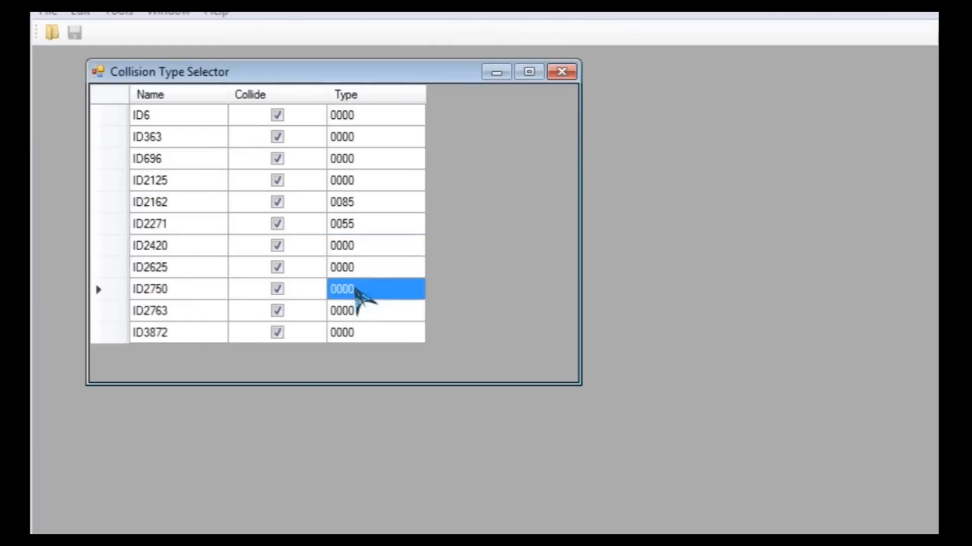
{"action": "left_click", "coordinate": [354, 289]}
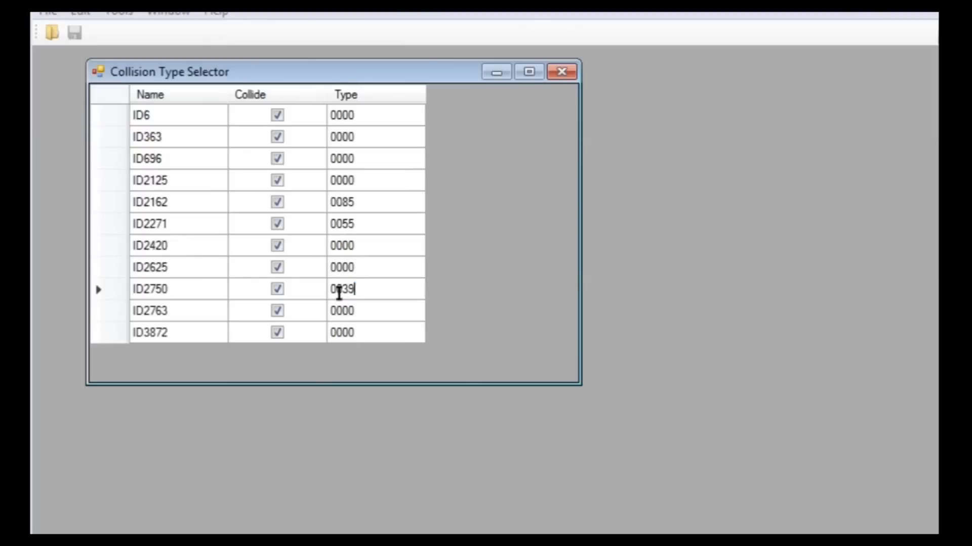
{"action": "key", "text": "Return"}
{"action": "key", "text": "alt+Tab"}
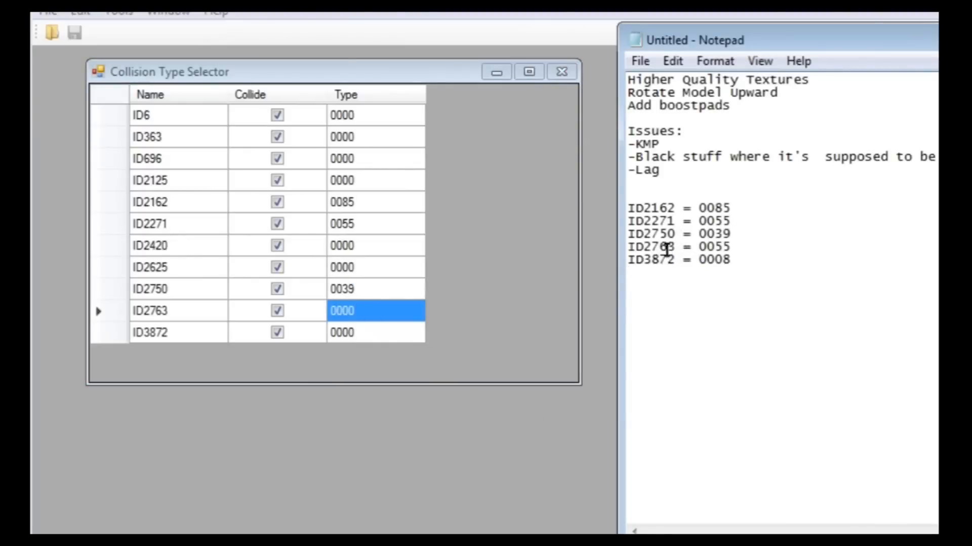
- Set the collision type of ID2763 to 0055 and return to the notes
{"action": "left_click", "coordinate": [350, 311]}
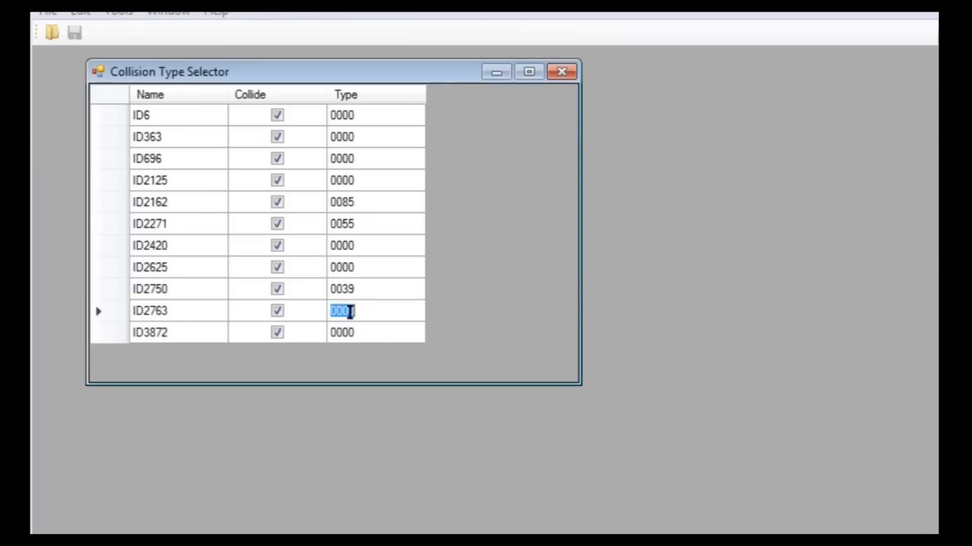
{"action": "left_click", "coordinate": [362, 311]}
{"action": "key", "text": "Return"}
{"action": "key", "text": "alt+Tab"}
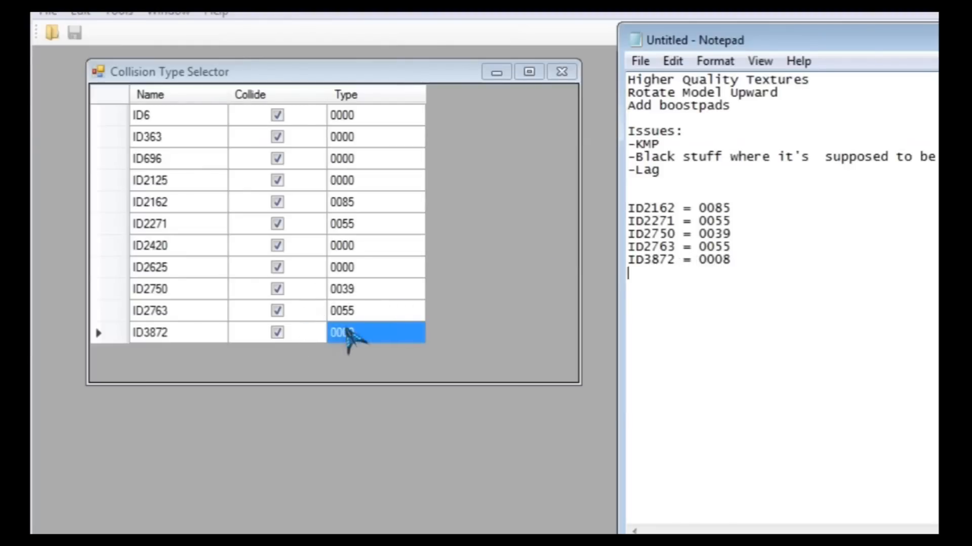
- Set the collision type of ID3872 to 0008 and close the Collision Type Selector to generate the collision
{"action": "left_click", "coordinate": [346, 332]}
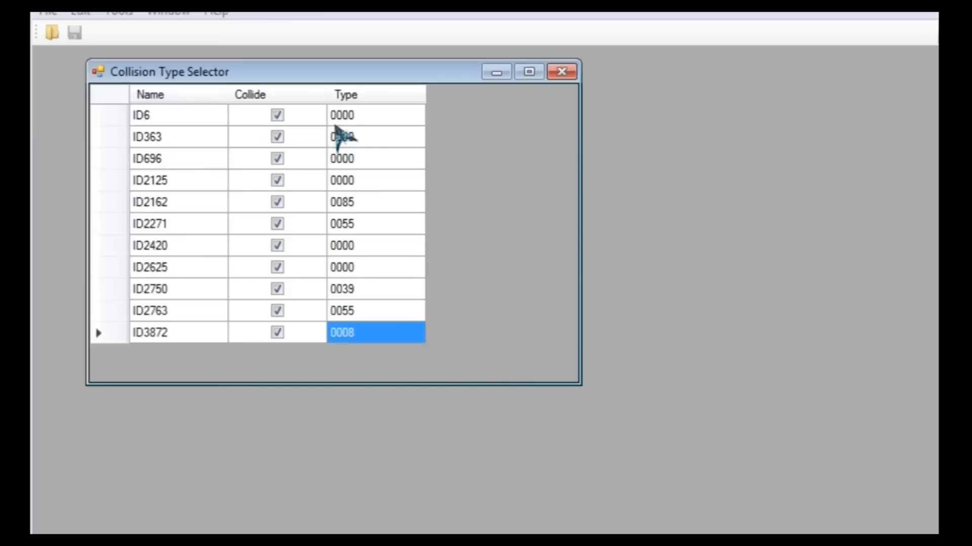
{"action": "left_click", "coordinate": [351, 117]}
{"action": "key", "text": "Down"}
{"action": "key", "text": "Down"}
{"action": "key", "text": "Down"}
{"action": "key", "text": "Down"}
{"action": "key", "text": "Down"}
{"action": "key", "text": "Down"}
{"action": "key", "text": "Down"}
{"action": "key", "text": "Down"}
{"action": "key", "text": "Down"}
{"action": "key", "text": "Down"}
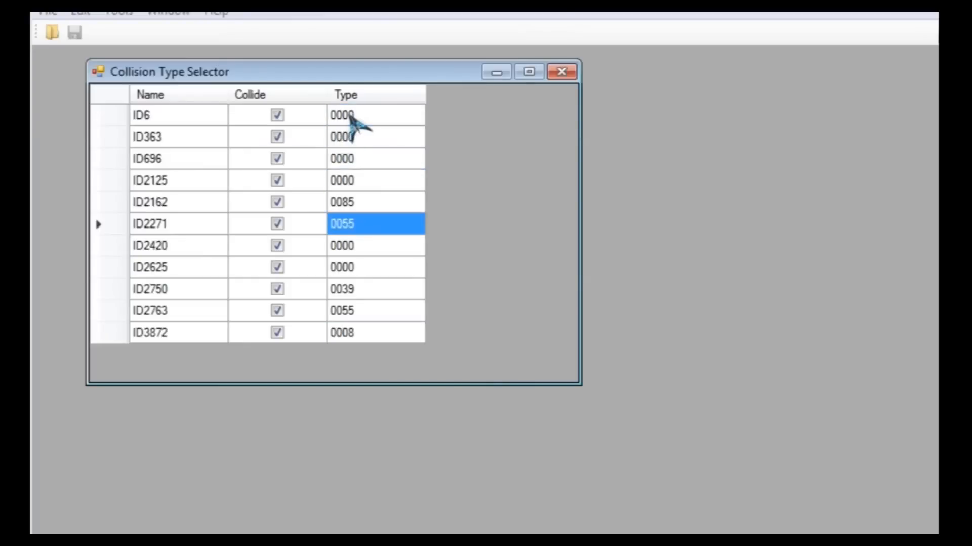
{"action": "left_click", "coordinate": [556, 70]}
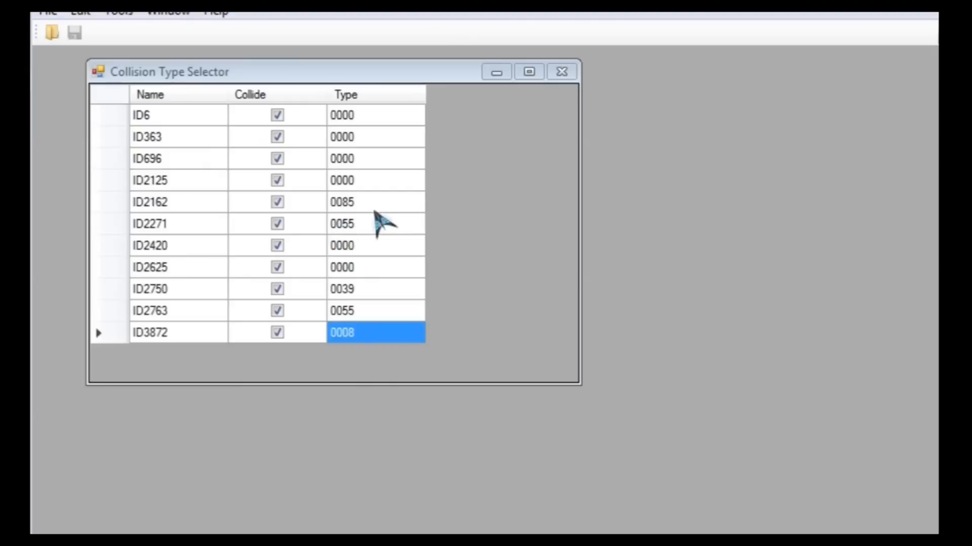
- Switch to the Notepad notes and save them as a text file named Changelog in the GCN Luigi Circuit folder
{"action": "key", "text": "alt+Tab"}
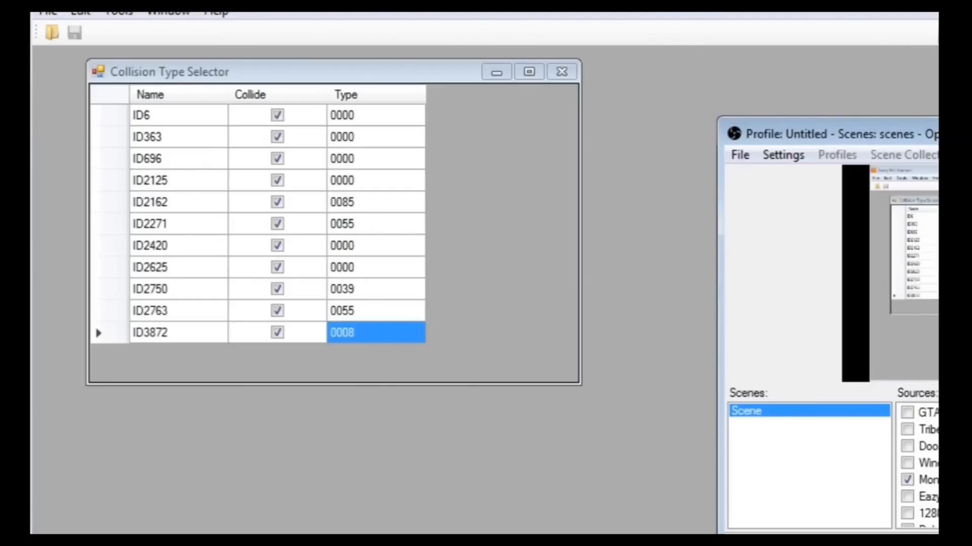
{"action": "key", "text": "alt+Tab"}
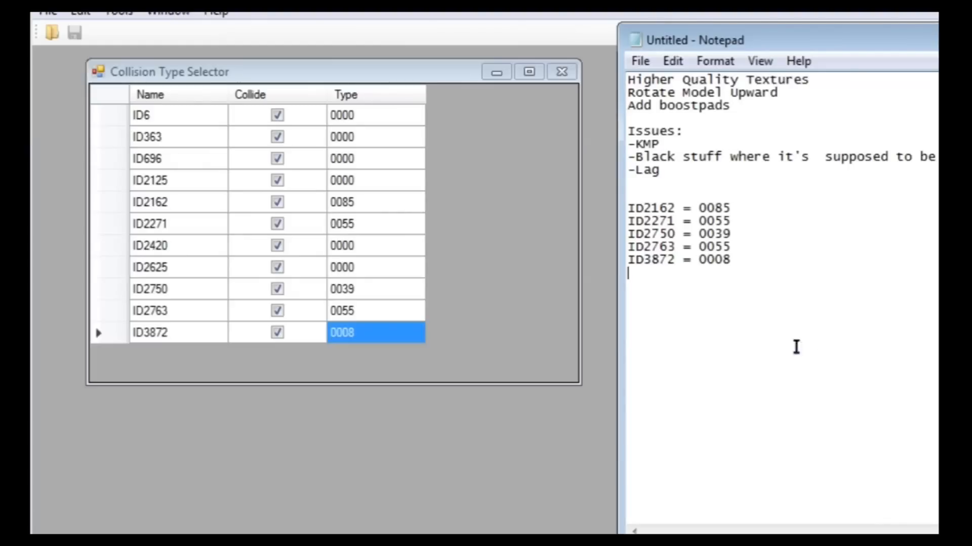
{"action": "left_click_drag", "start_coordinate": [675, 261], "coordinate": [605, 248]}
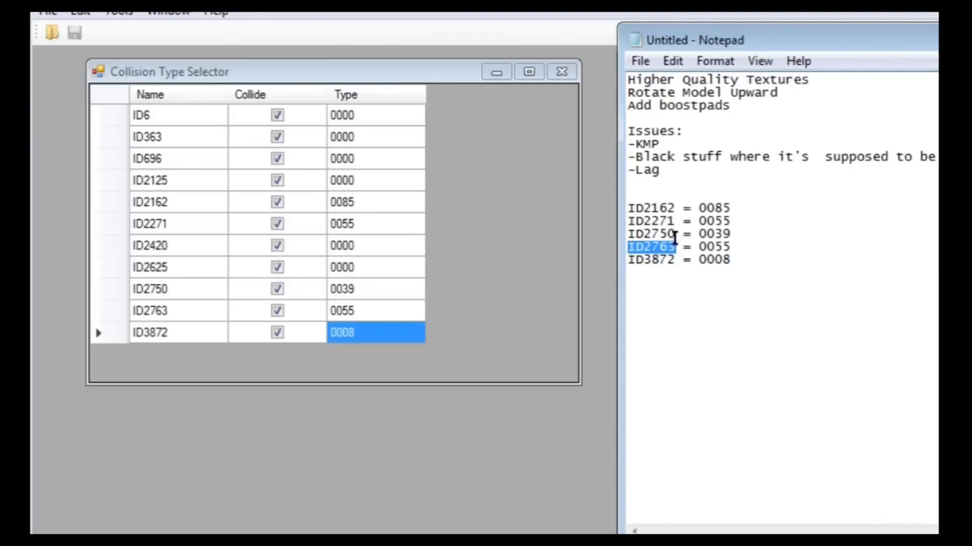
{"action": "left_click_drag", "start_coordinate": [678, 234], "coordinate": [628, 208]}
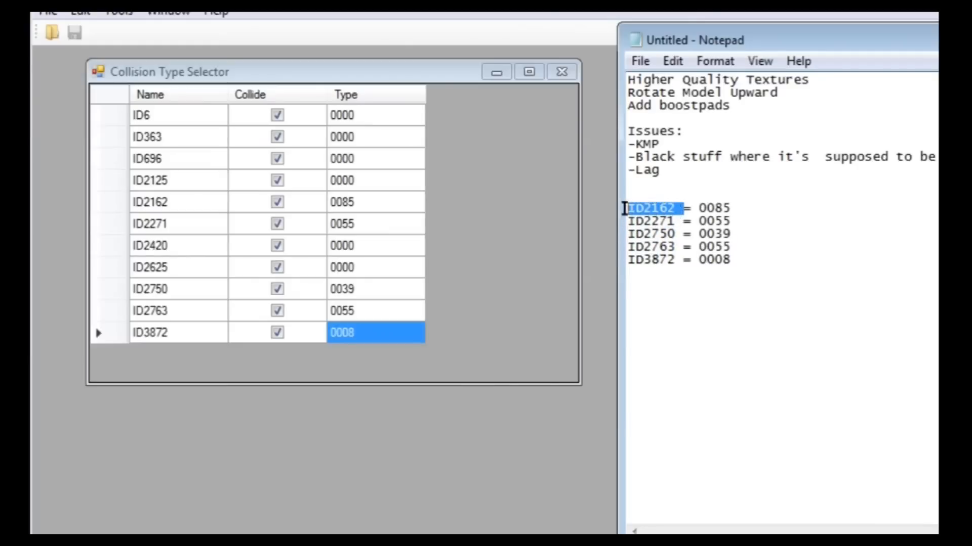
{"action": "left_click", "coordinate": [633, 209]}
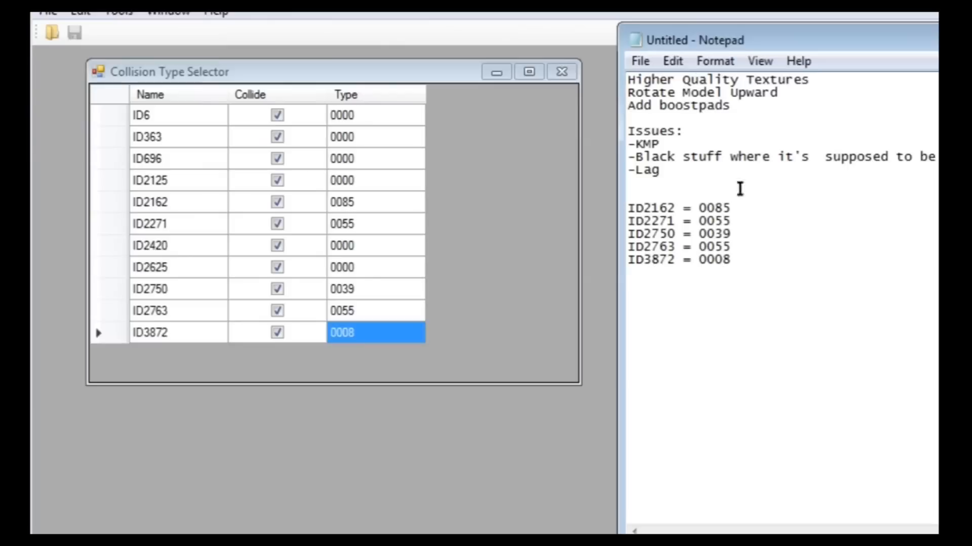
{"action": "left_click", "coordinate": [641, 61]}
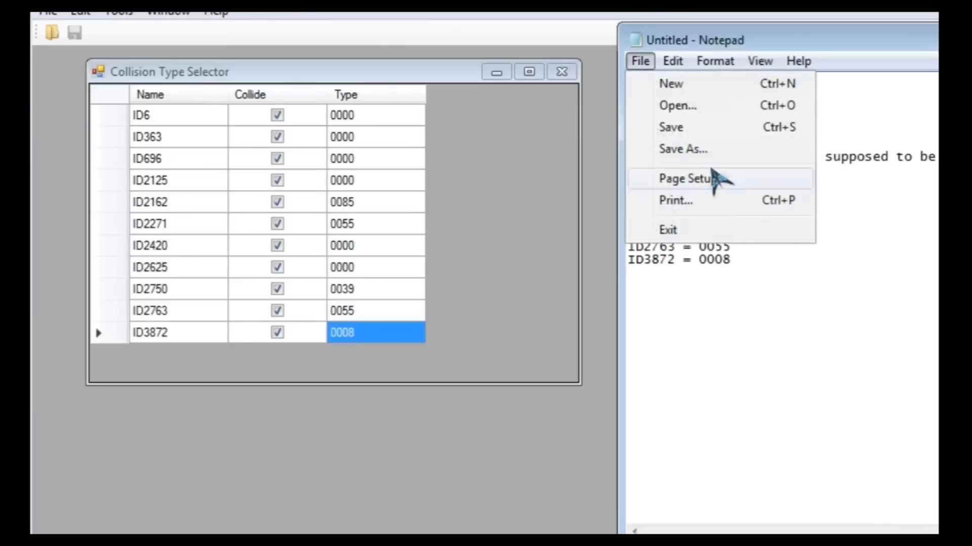
{"action": "left_click", "coordinate": [668, 147]}
{"action": "left_click", "coordinate": [661, 229]}
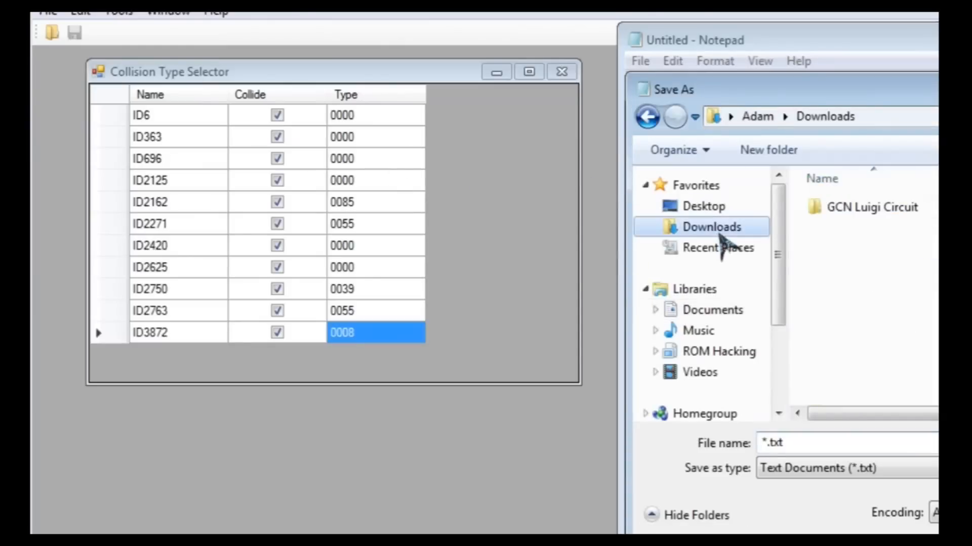
{"action": "double_click", "coordinate": [878, 211]}
{"action": "left_click", "coordinate": [821, 436]}
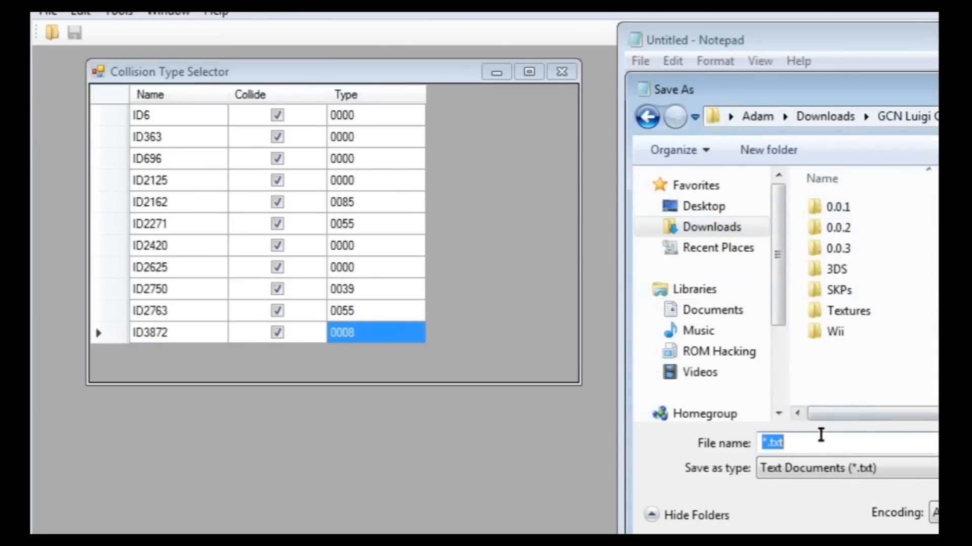
{"action": "type", "text": "Changel"}
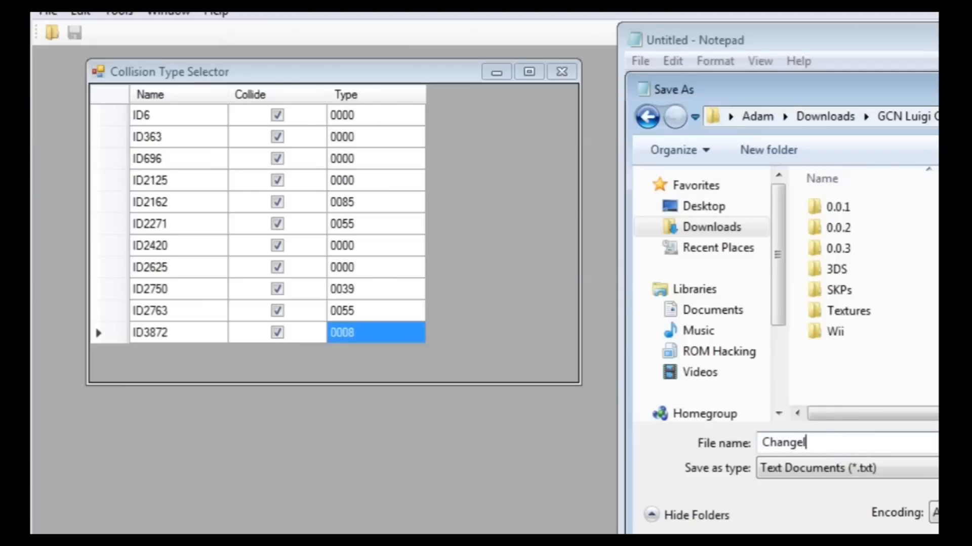
{"action": "type", "text": "og"}
{"action": "key", "text": "Return"}
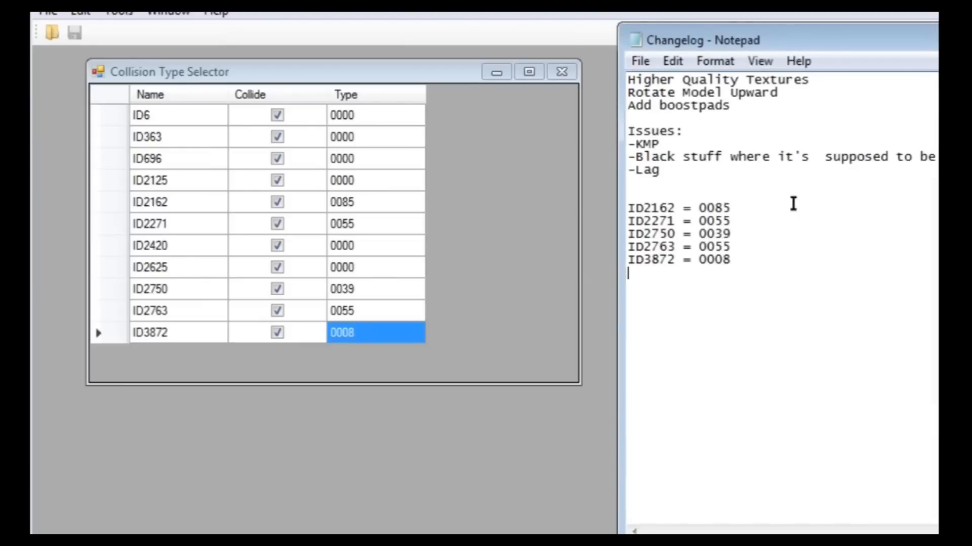
- Add the heading "Added:" followed by a blank line at the start of the changelog
{"action": "left_click", "coordinate": [628, 79]}
{"action": "type", "text": "Added:"}
{"action": "key", "text": "Return"}
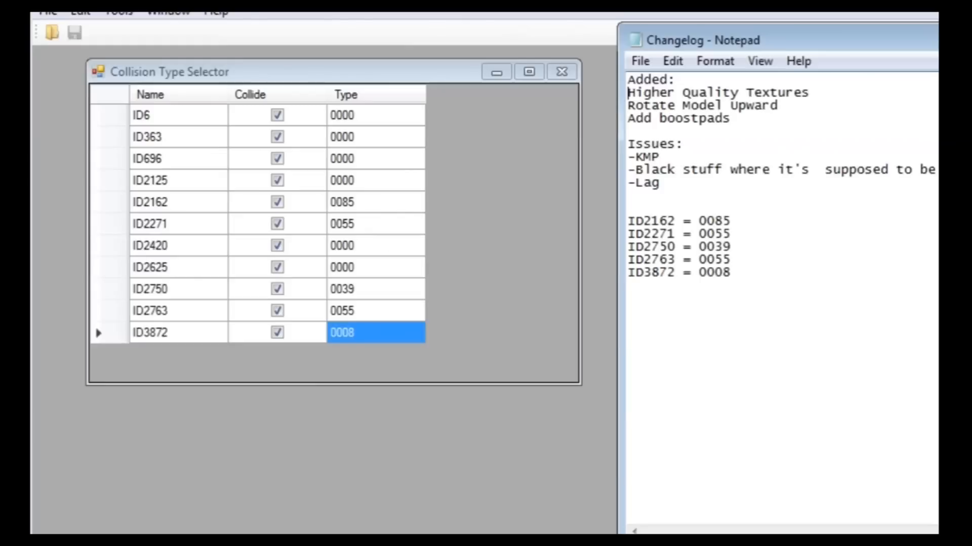
{"action": "key", "text": "Return"}
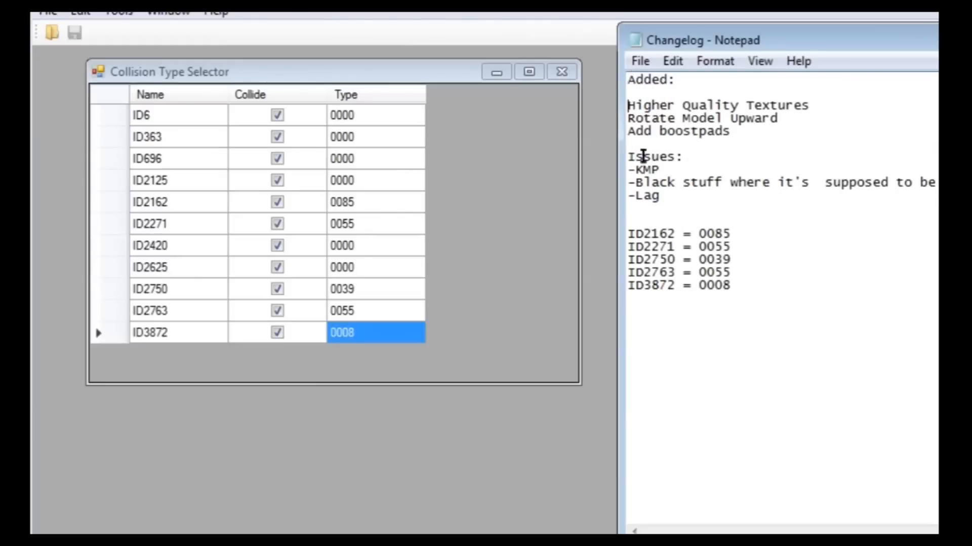
- Add the heading "KCL Values" directly above the texture ID list, then save the changelog and put Notepad away
{"action": "left_click_drag", "start_coordinate": [649, 152], "coordinate": [672, 155]}
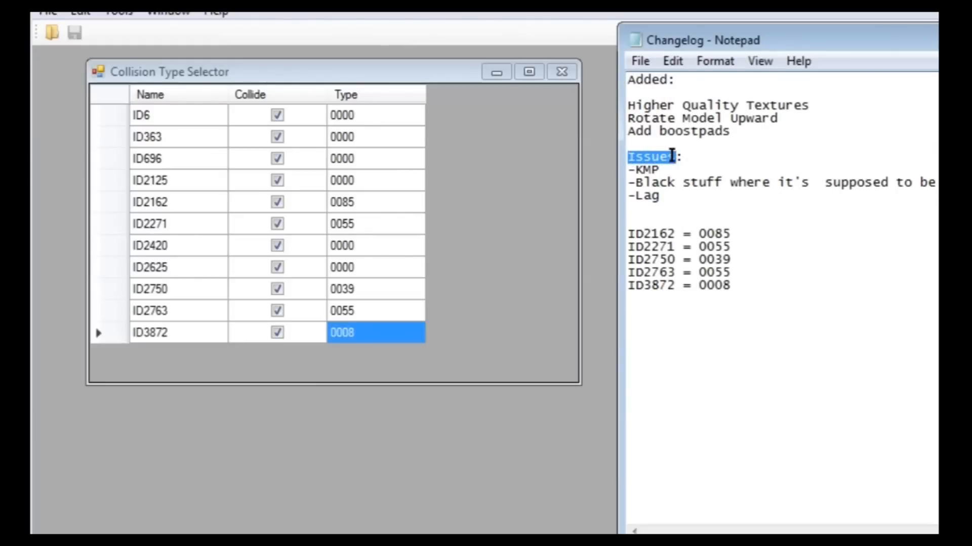
{"action": "left_click", "coordinate": [682, 198]}
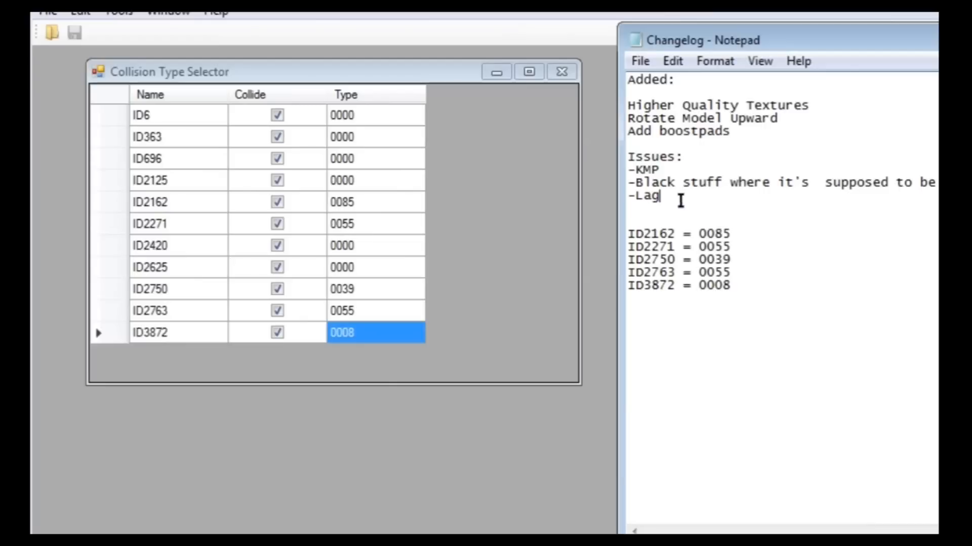
{"action": "key", "text": "Return"}
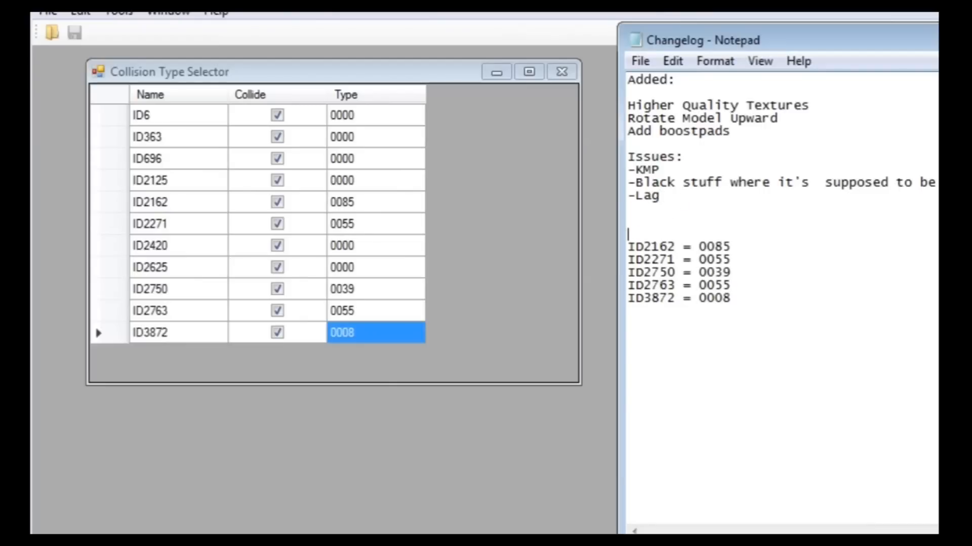
{"action": "type", "text": "KCL Values"}
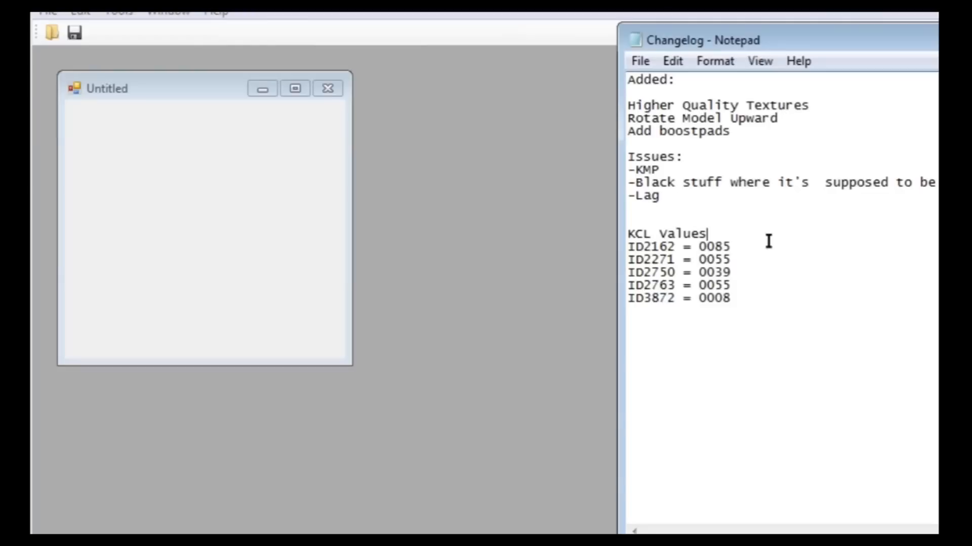
{"action": "left_click", "coordinate": [640, 61]}
{"action": "left_click", "coordinate": [676, 126]}
{"action": "left_click", "coordinate": [937, 36]}
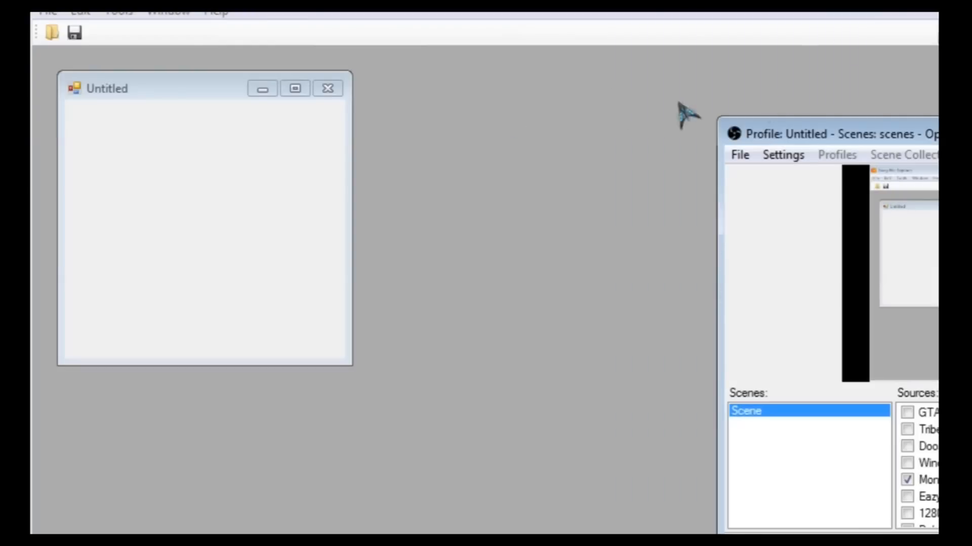
- Save the new collision as a Mario Kart 7 Collision file named Untitled in the 0.0.3 folder of GCN Luigi Circuit
{"action": "left_click", "coordinate": [636, 22]}
{"action": "left_click", "coordinate": [286, 88]}
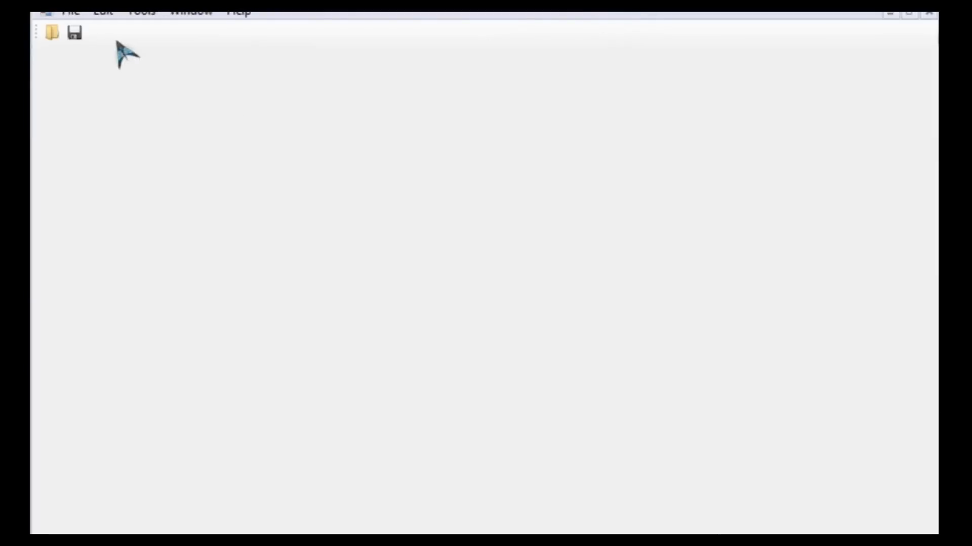
{"action": "left_click", "coordinate": [71, 11]}
{"action": "left_click", "coordinate": [132, 232]}
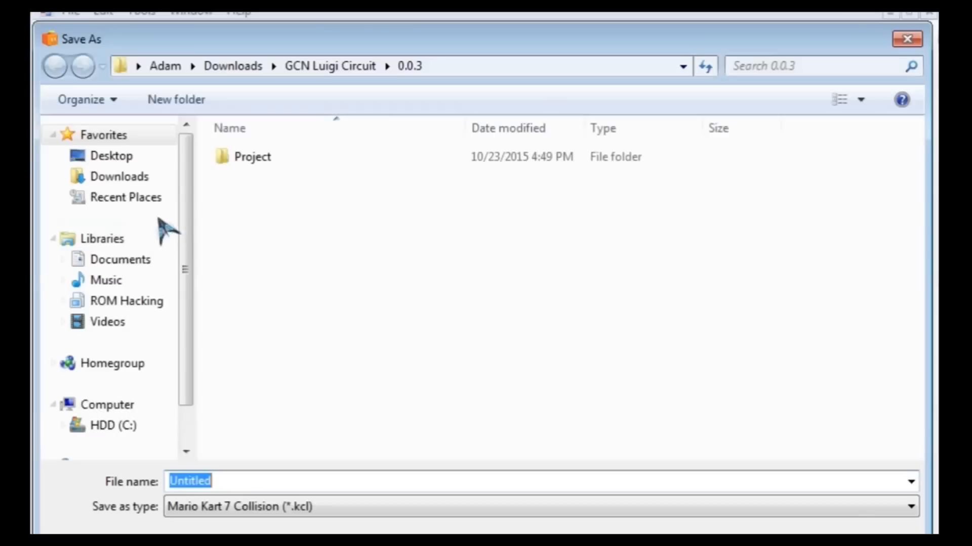
{"action": "left_click", "coordinate": [344, 66]}
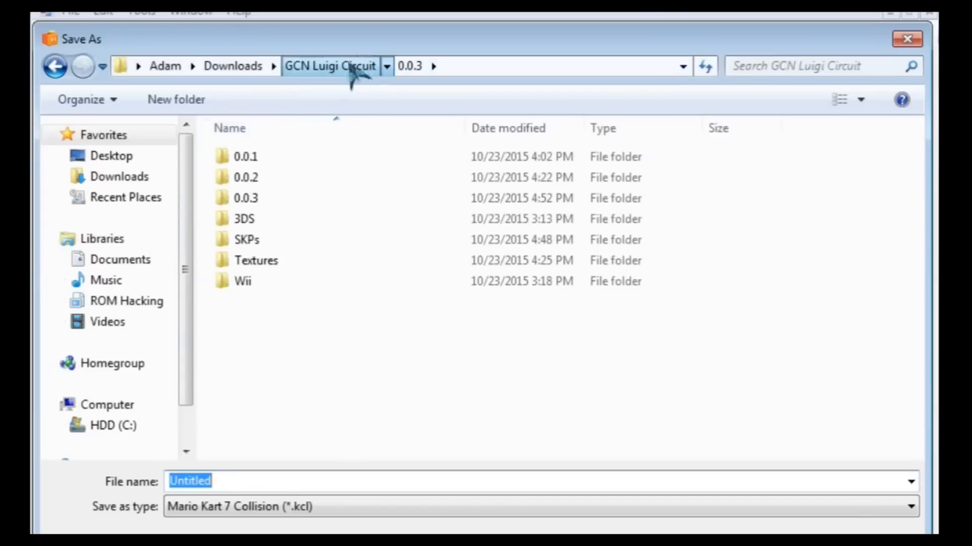
{"action": "double_click", "coordinate": [264, 199]}
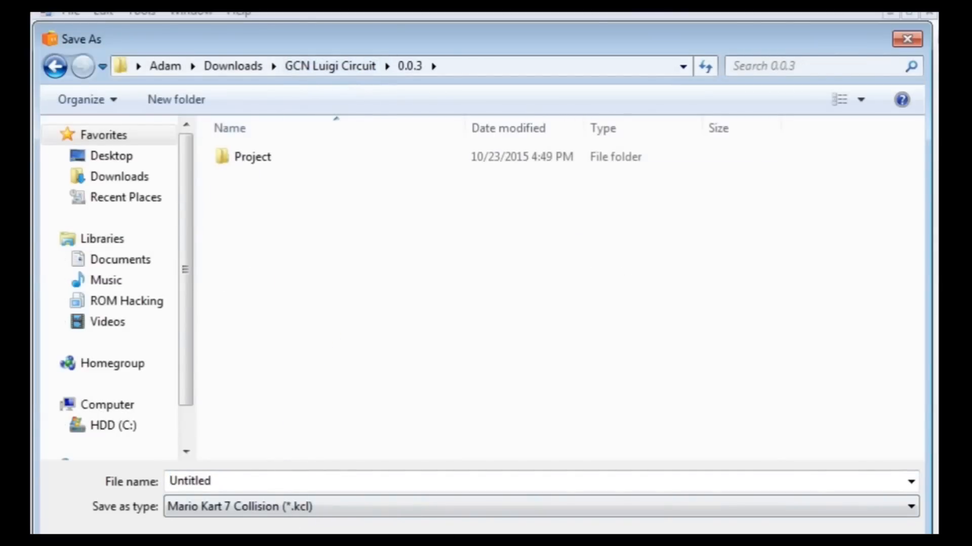
{"action": "key", "text": "Return"}
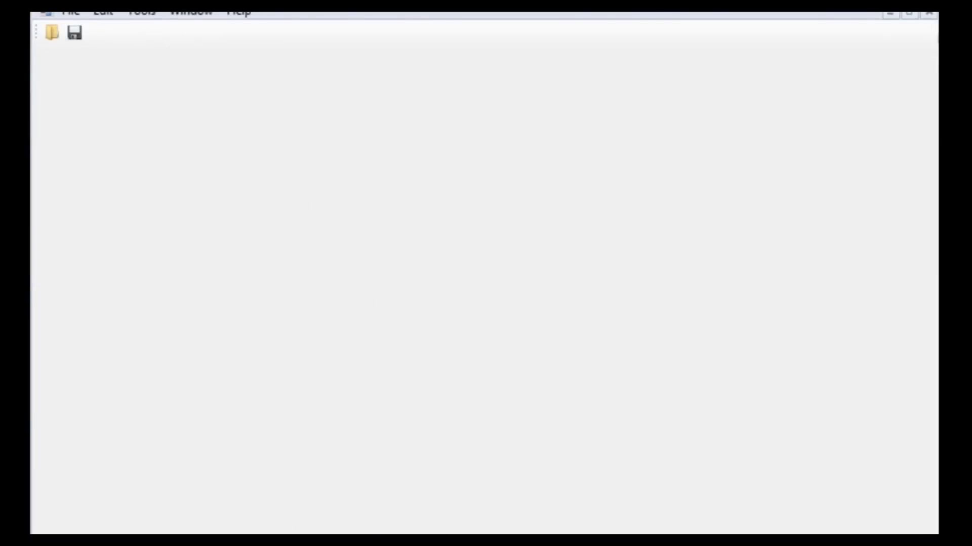
- Check the Untitled BCRES and KCL files in the 0.0.3 folder, then close the empty Every File Explorer window
{"action": "left_click", "coordinate": [218, 542]}
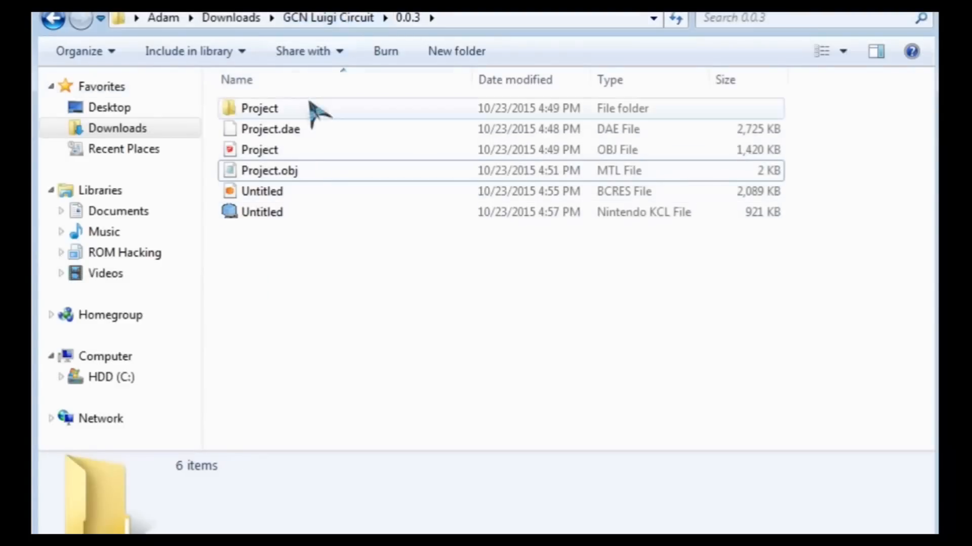
{"action": "left_click", "coordinate": [308, 192]}
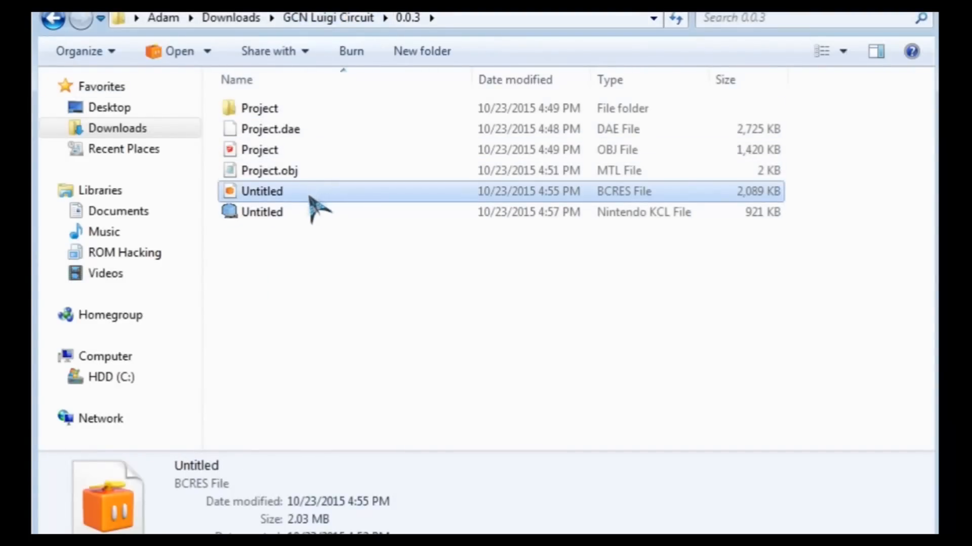
{"action": "left_click", "coordinate": [314, 208]}
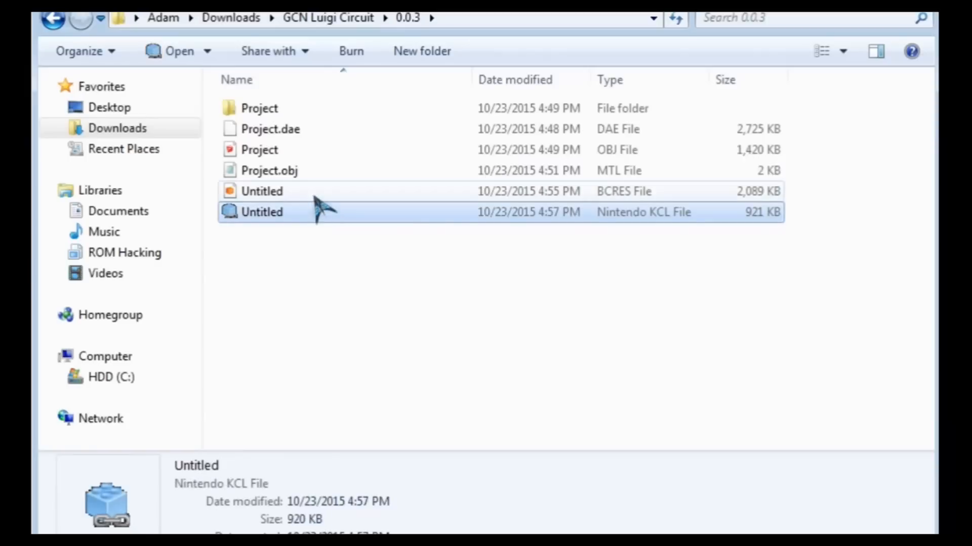
{"action": "left_click", "coordinate": [320, 195]}
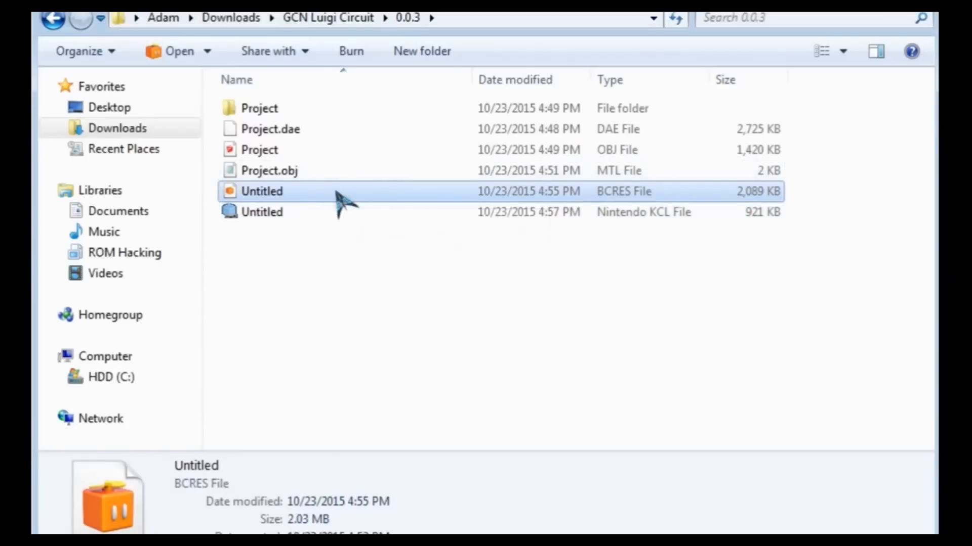
{"action": "left_click_drag", "start_coordinate": [411, 277], "coordinate": [423, 251]}
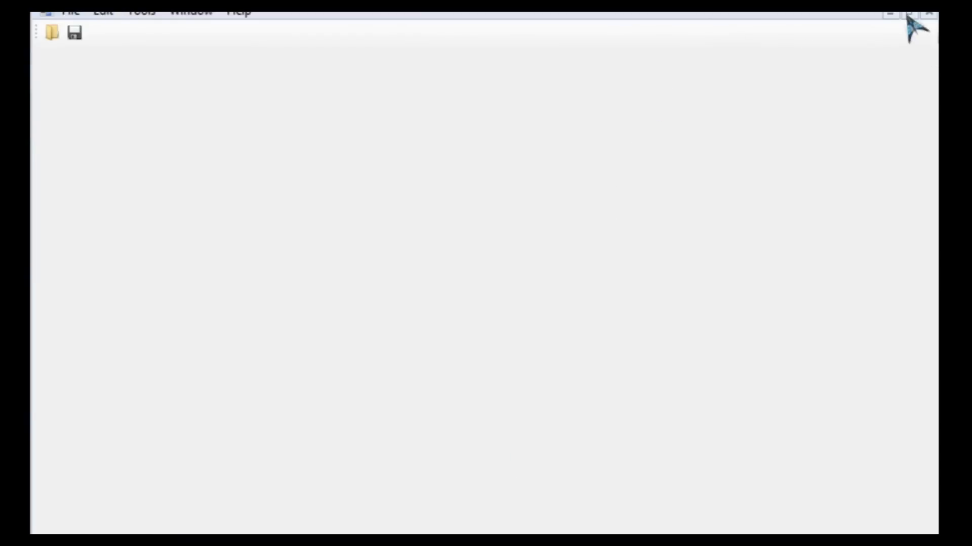
{"action": "left_click", "coordinate": [929, 14]}
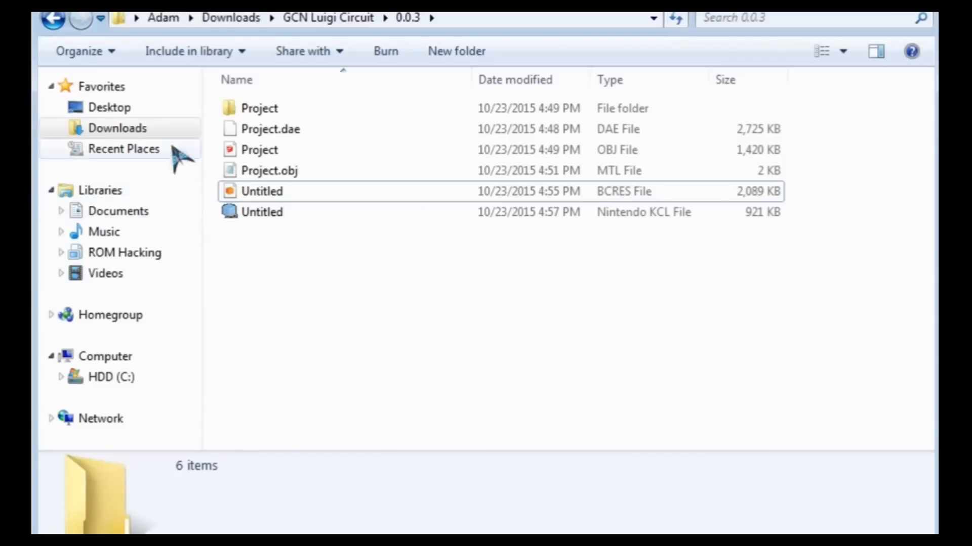
- Look through the 0.0.3 folder and its Project texture subfolder, then return to the GCN Luigi Circuit folder
{"action": "left_click", "coordinate": [182, 132]}
{"action": "double_click", "coordinate": [256, 133]}
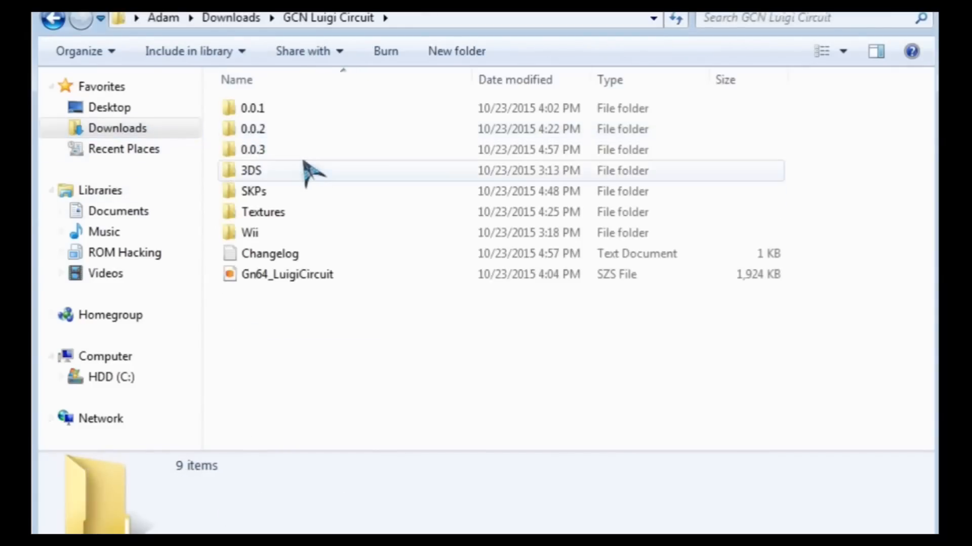
{"action": "left_click", "coordinate": [320, 151]}
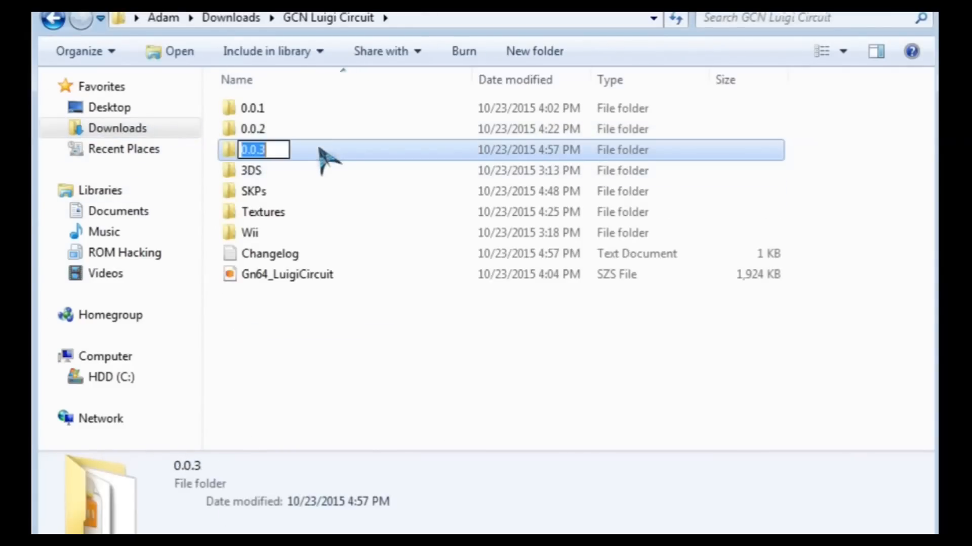
{"action": "double_click", "coordinate": [320, 152]}
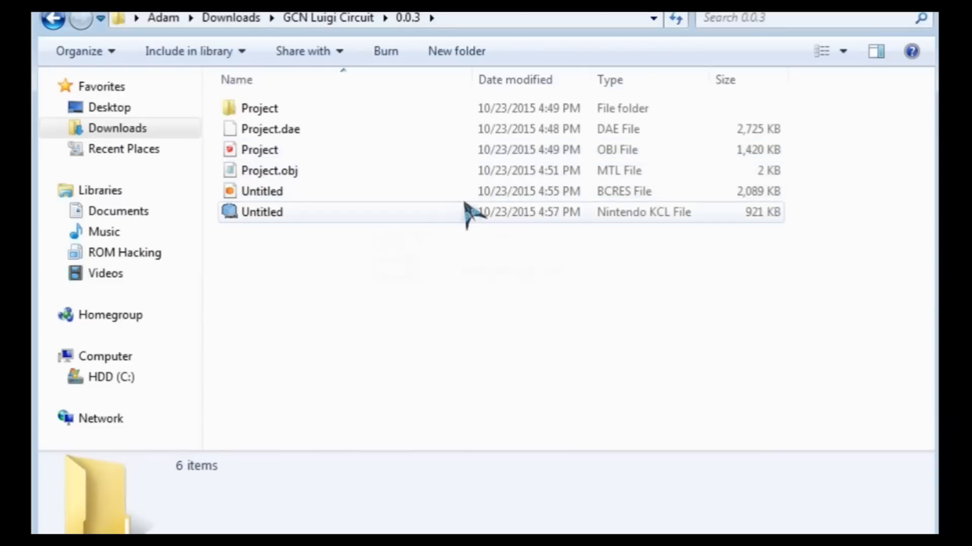
{"action": "double_click", "coordinate": [468, 113]}
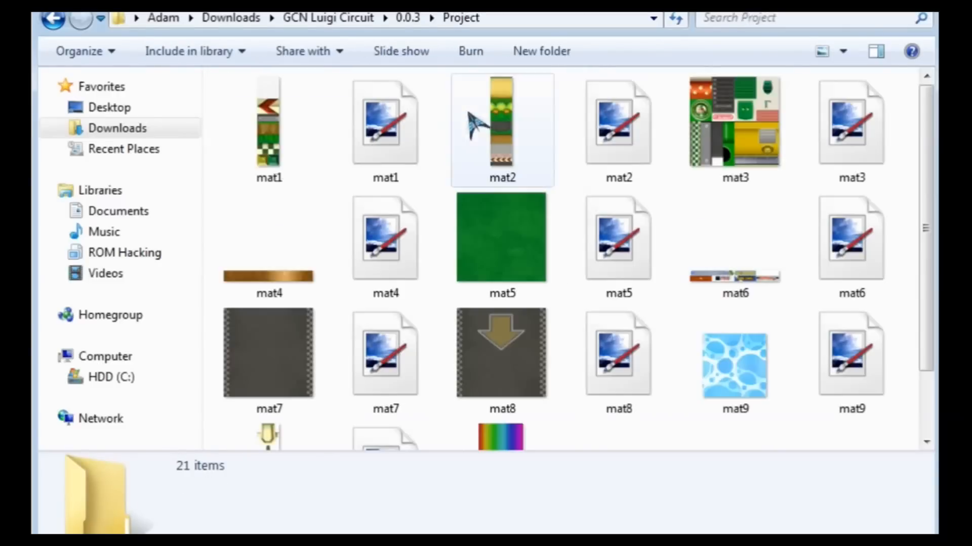
{"action": "left_click", "coordinate": [408, 19]}
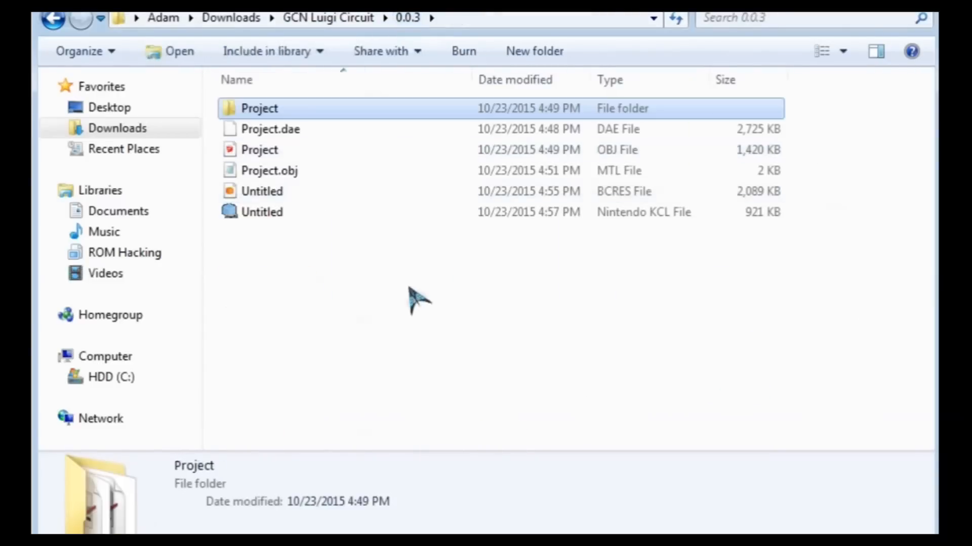
{"action": "left_click", "coordinate": [324, 18]}
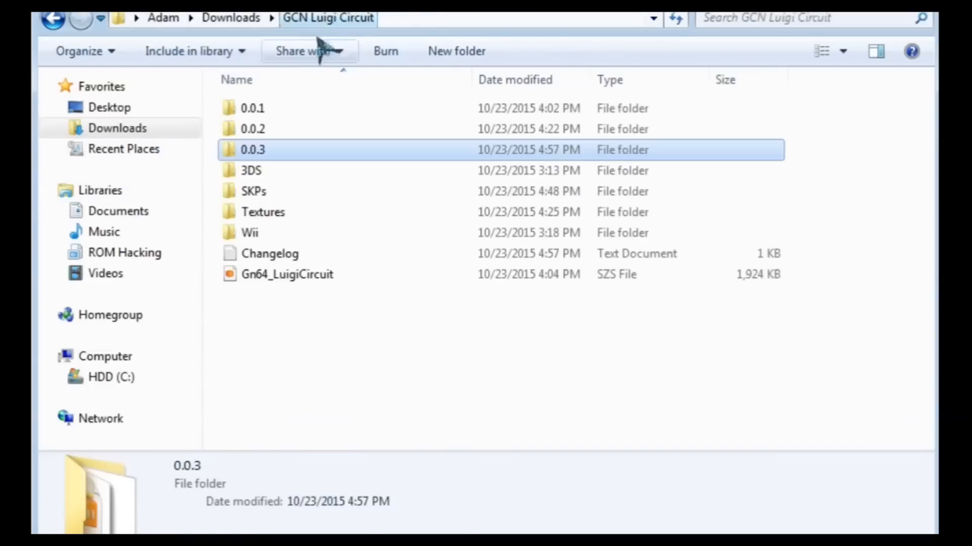
- Open the Gn64_LuigiCircuit SZS archive in Every File Explorer and enlarge its window to show all contained files
{"action": "left_click", "coordinate": [294, 275]}
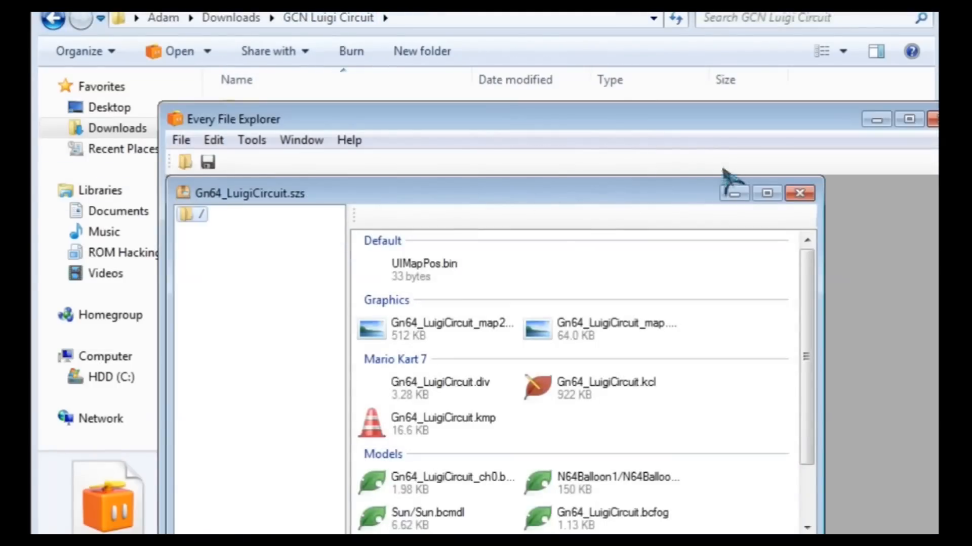
{"action": "left_click", "coordinate": [767, 193]}
{"action": "left_click_drag", "start_coordinate": [790, 133], "coordinate": [667, 9]}
{"action": "left_click_drag", "start_coordinate": [869, 469], "coordinate": [936, 535]}
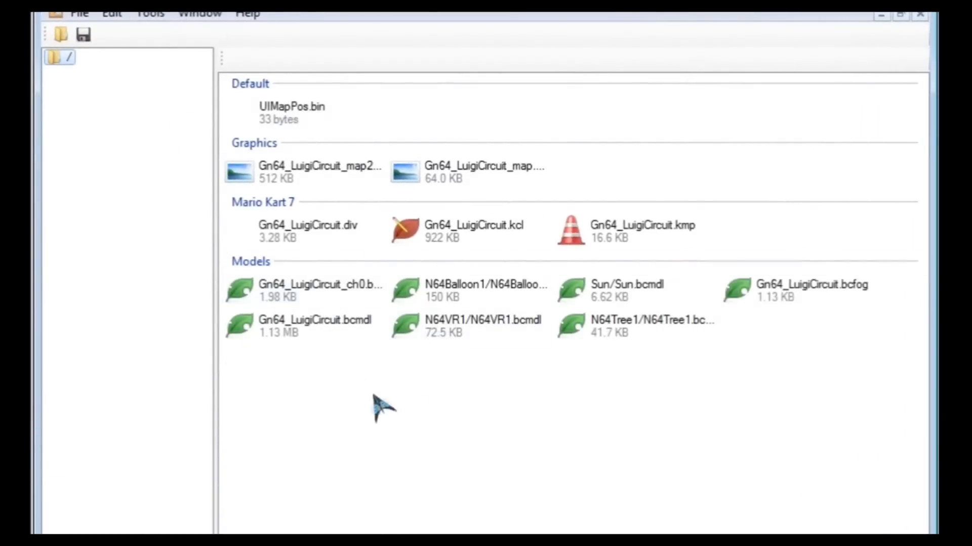
- Replace Gn64_LuigiCircuit.bcmdl in the archive with the Untitled BCRES model from the 0.0.3 folder
{"action": "left_click", "coordinate": [318, 330]}
{"action": "right_click", "coordinate": [308, 324]}
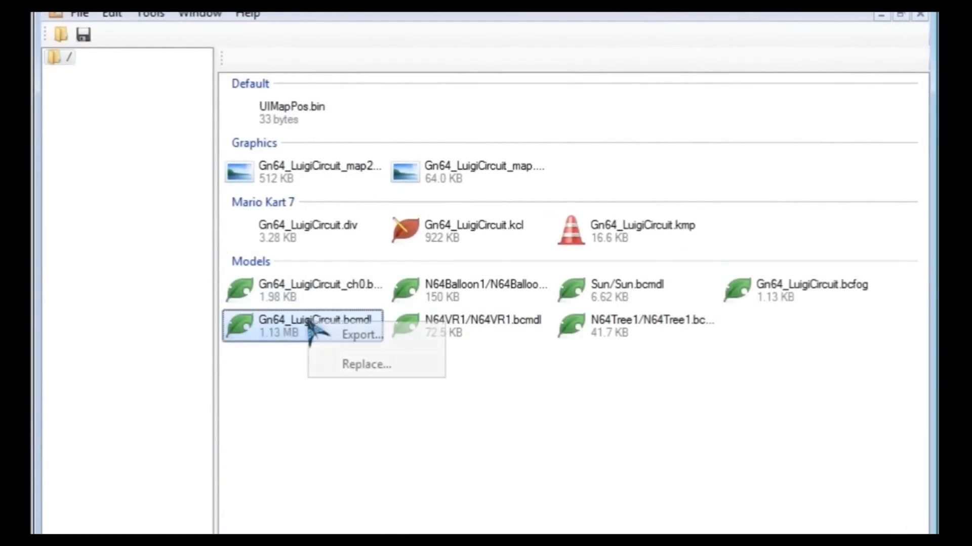
{"action": "left_click", "coordinate": [357, 367]}
{"action": "left_click", "coordinate": [334, 68]}
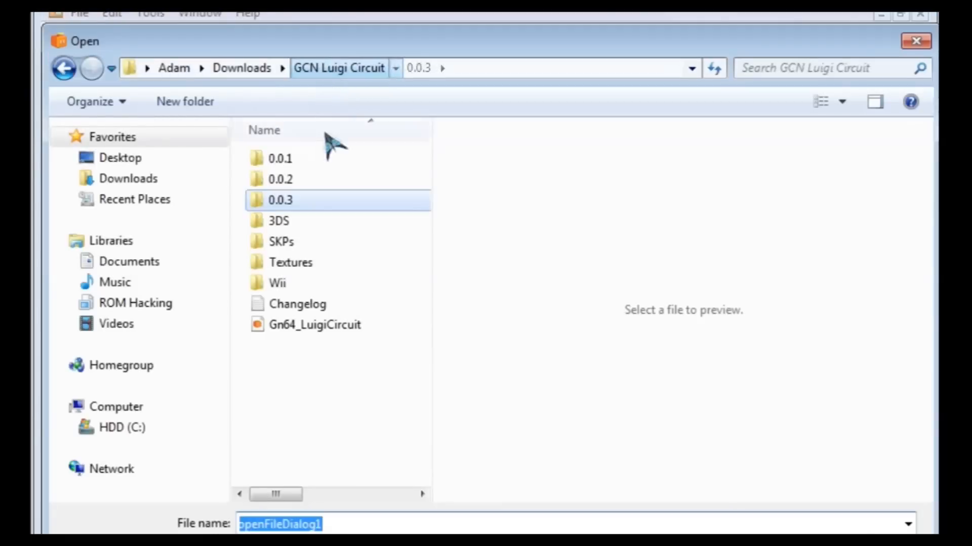
{"action": "double_click", "coordinate": [310, 199]}
{"action": "left_click", "coordinate": [313, 242]}
{"action": "double_click", "coordinate": [313, 242]}
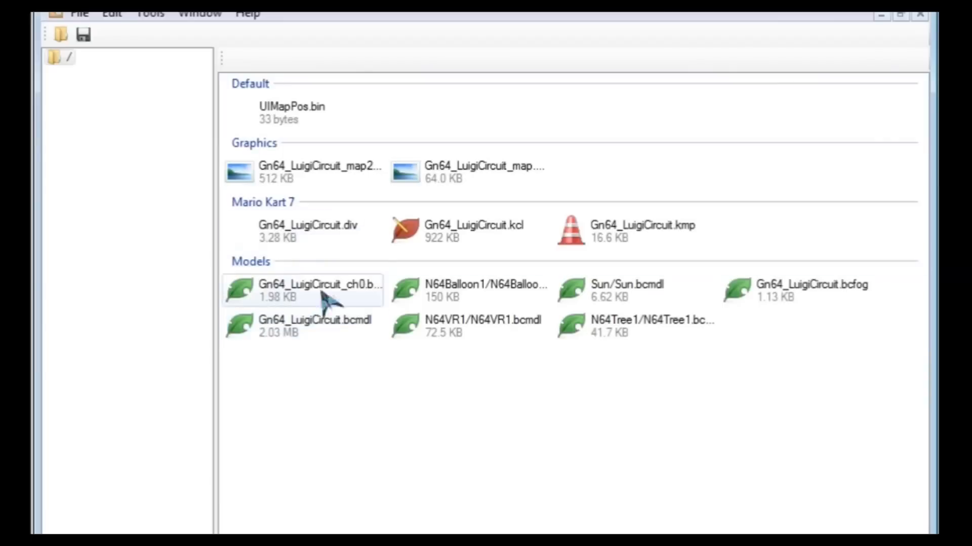
- Replace Gn64_LuigiCircuit.kcl with the Untitled KCL file from the 0.0.3 folder and save the archive
{"action": "right_click", "coordinate": [476, 229]}
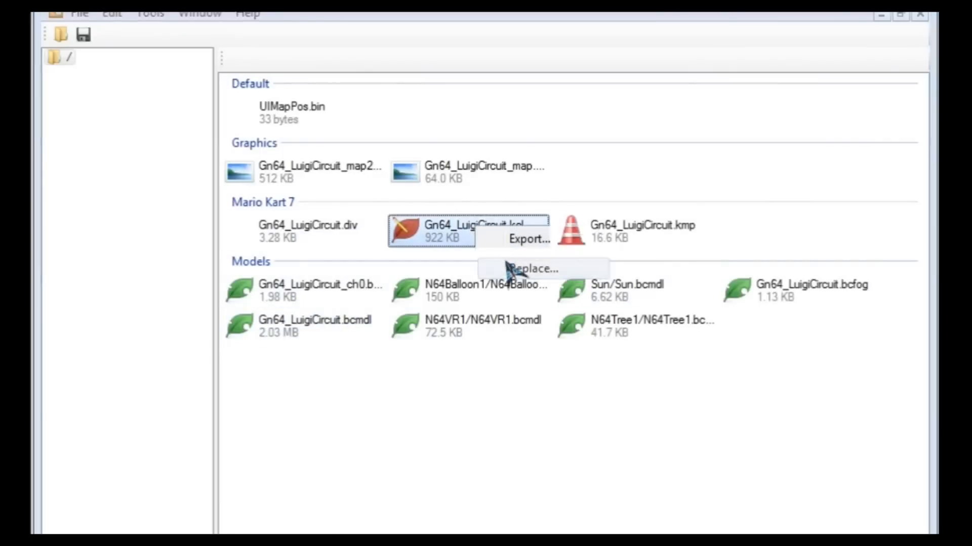
{"action": "left_click", "coordinate": [506, 268]}
{"action": "double_click", "coordinate": [320, 262]}
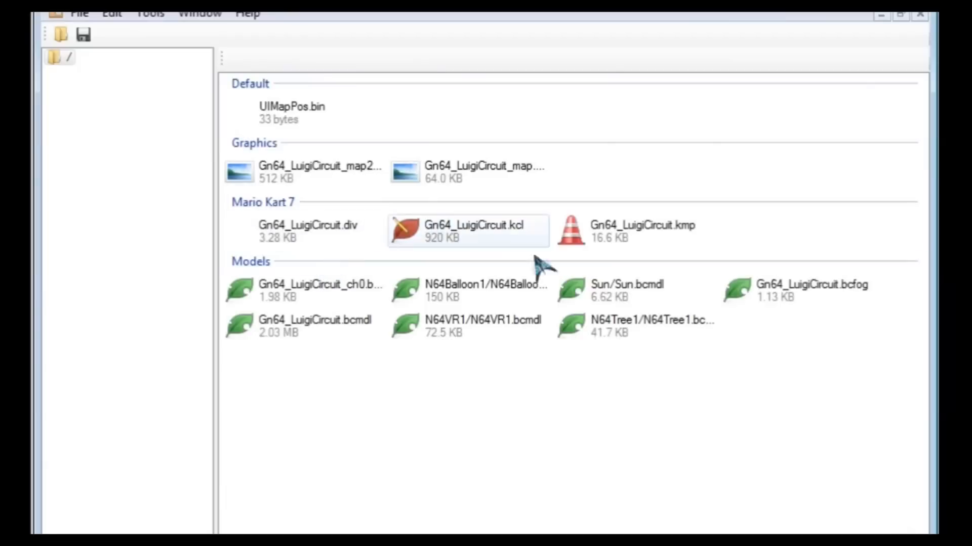
{"action": "left_click", "coordinate": [80, 13]}
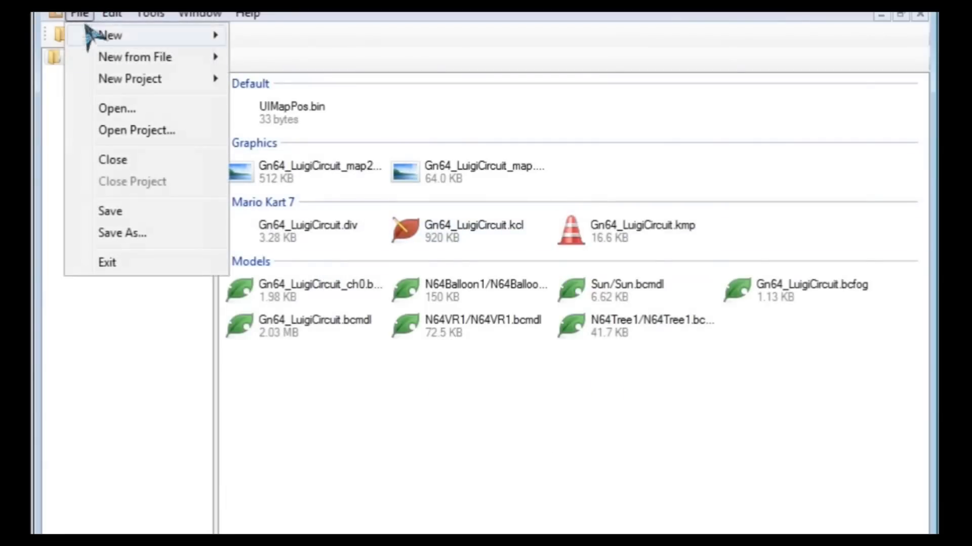
{"action": "left_click", "coordinate": [127, 211]}
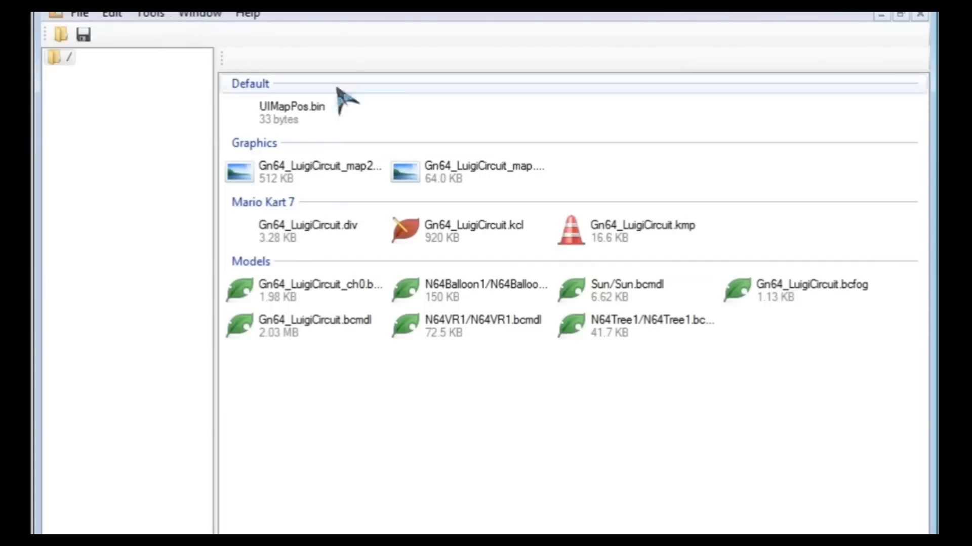
- Repeat the replacement of Gn64_LuigiCircuit.kcl with the Untitled file from the 0.0.3 folder and save the archive again
{"action": "left_click", "coordinate": [436, 231]}
{"action": "right_click", "coordinate": [496, 227]}
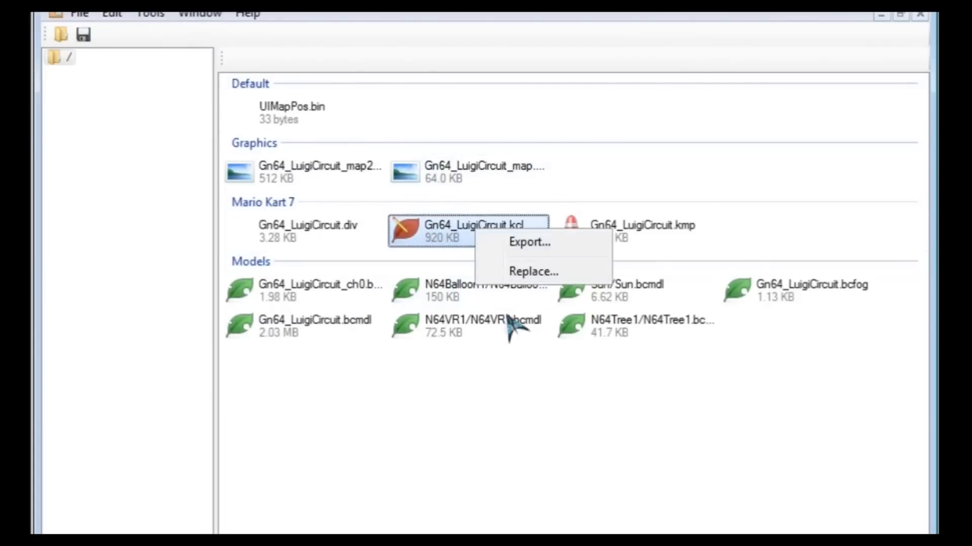
{"action": "left_click", "coordinate": [542, 274]}
{"action": "left_click", "coordinate": [349, 68]}
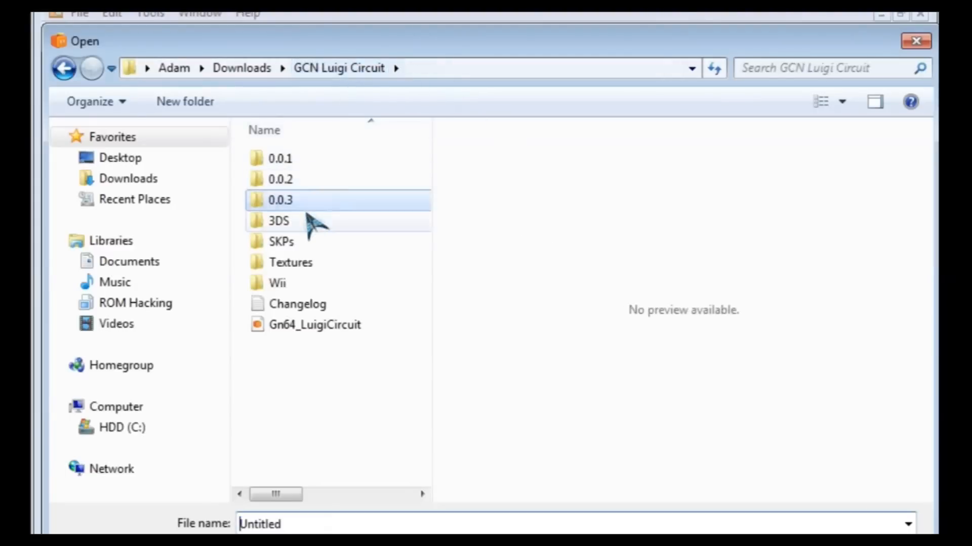
{"action": "double_click", "coordinate": [312, 200]}
{"action": "double_click", "coordinate": [319, 242]}
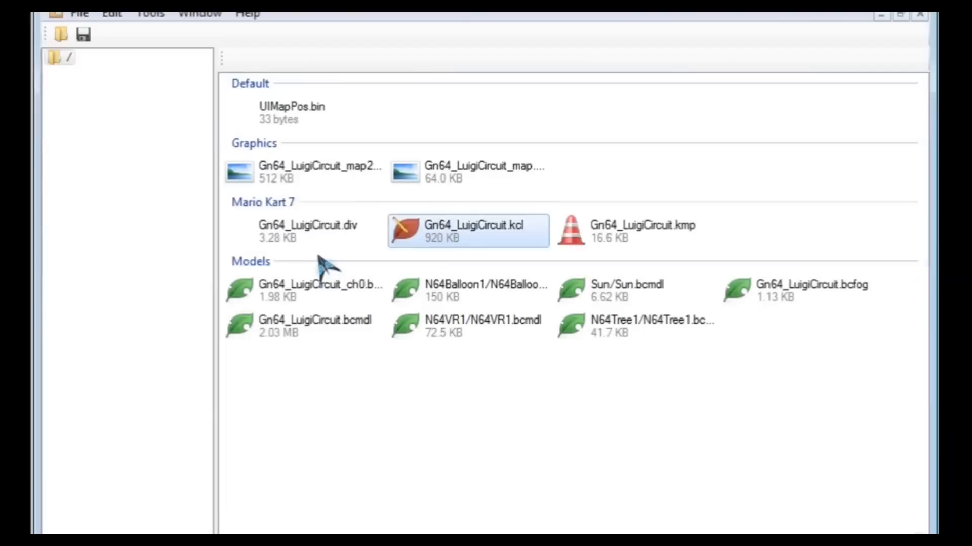
{"action": "left_click", "coordinate": [80, 13]}
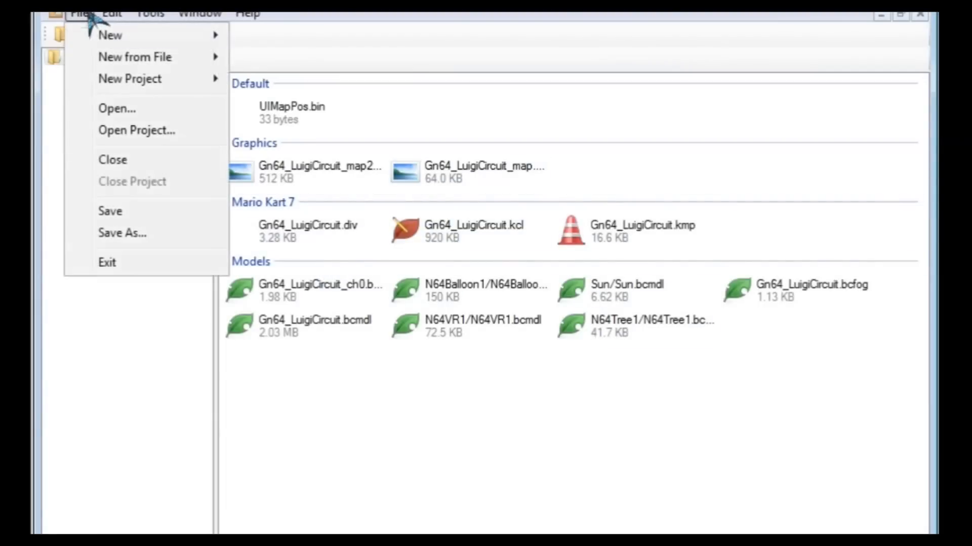
{"action": "left_click", "coordinate": [130, 212]}
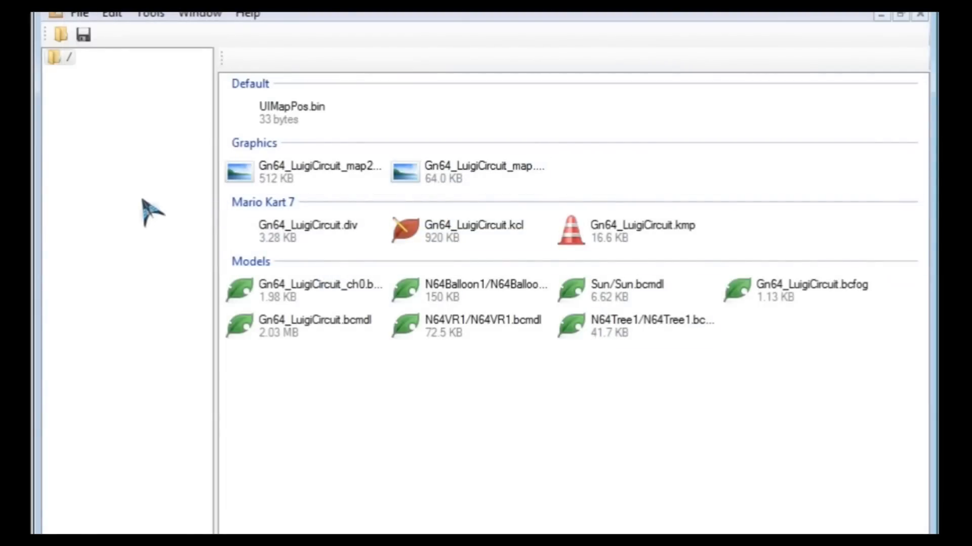